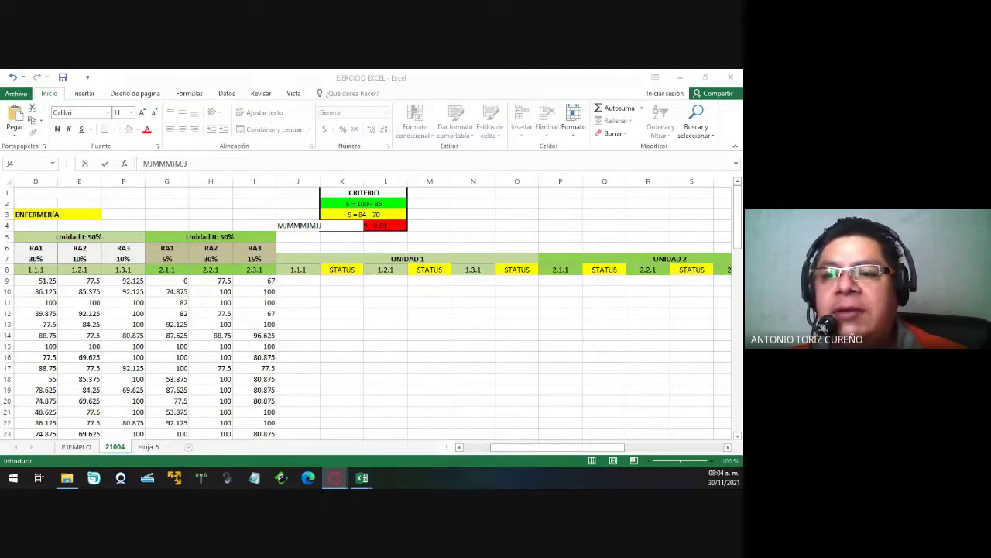
# Open the EJERCICIO EXCEL material in Google Classroom for editing, then close it unchanged.
pyautogui.hotkey('alt', 'Tab')
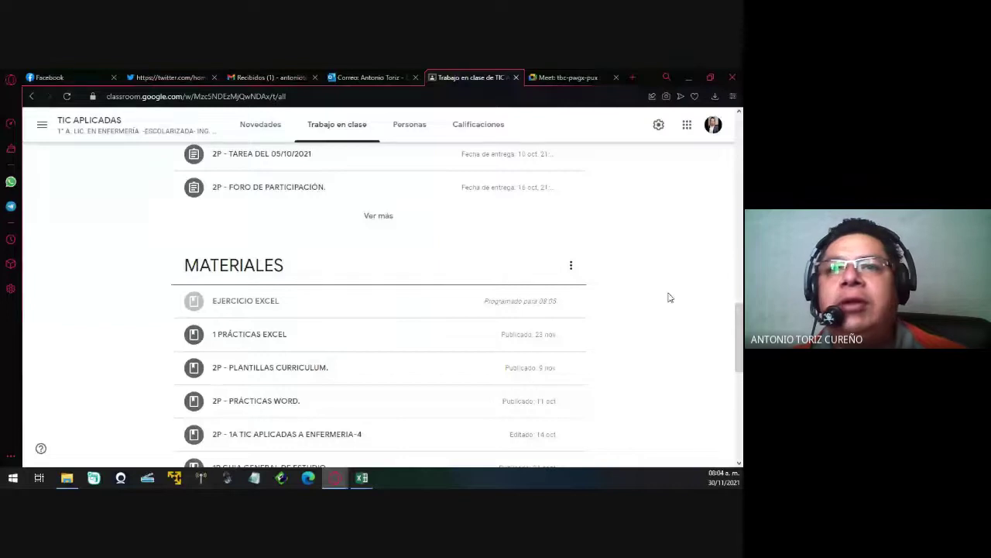
pyautogui.click(571, 301)
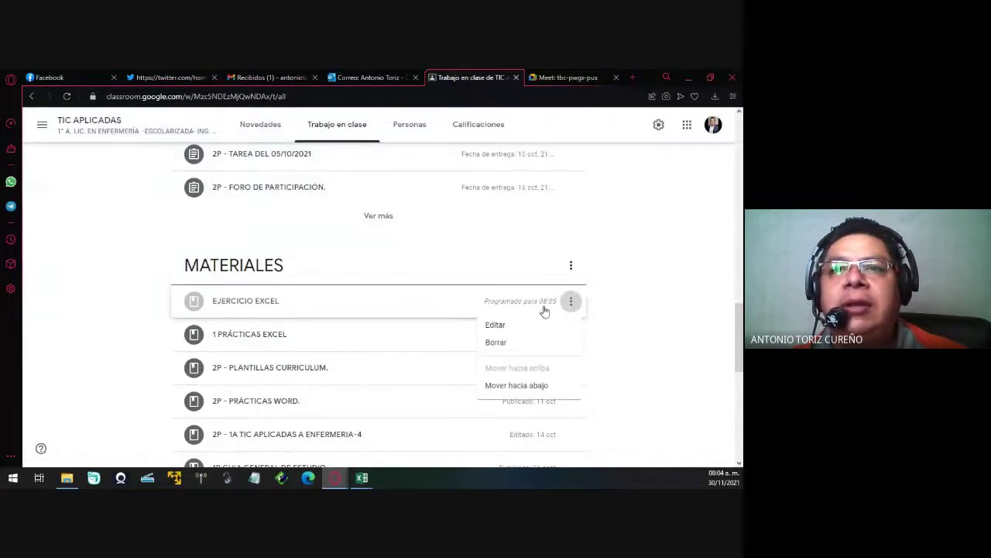
pyautogui.click(508, 325)
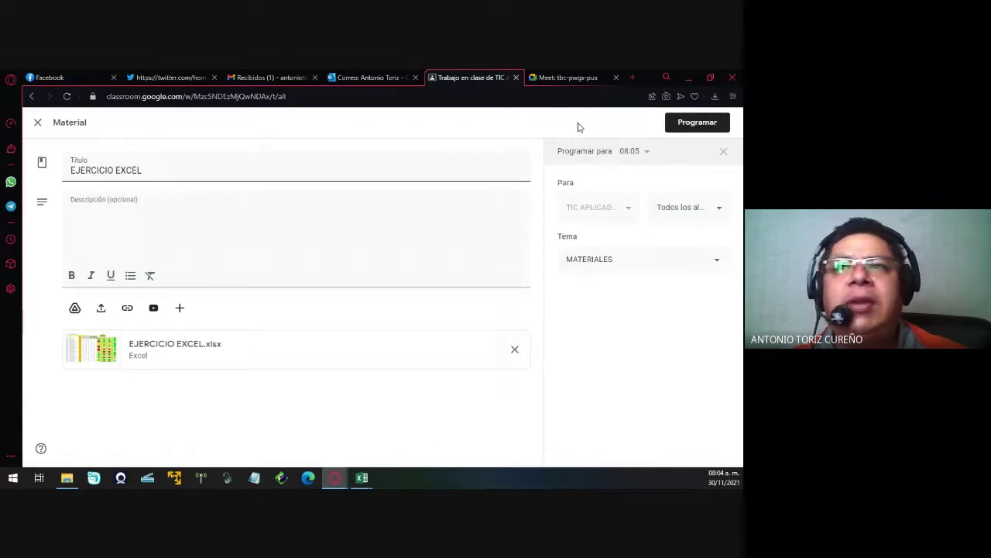
pyautogui.click(37, 124)
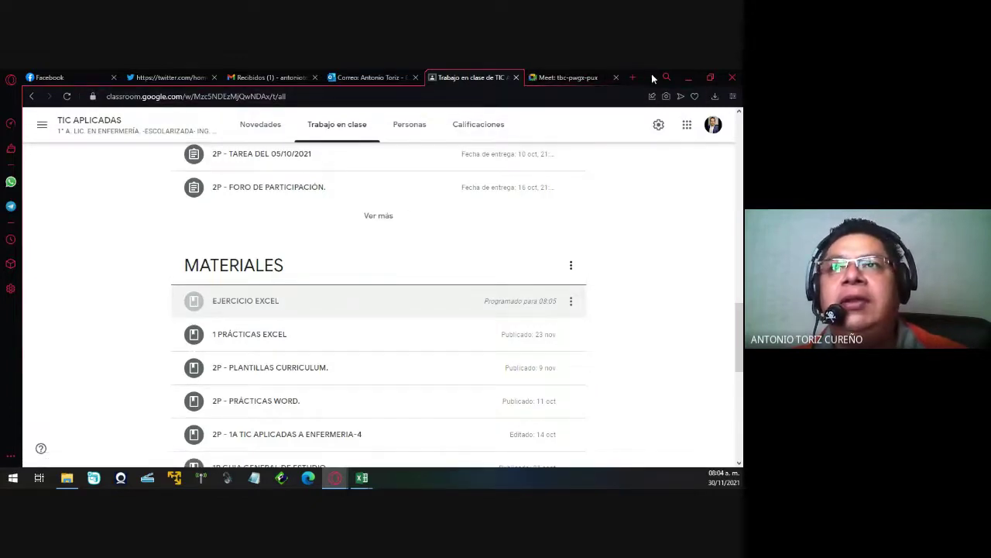
pyautogui.click(688, 77)
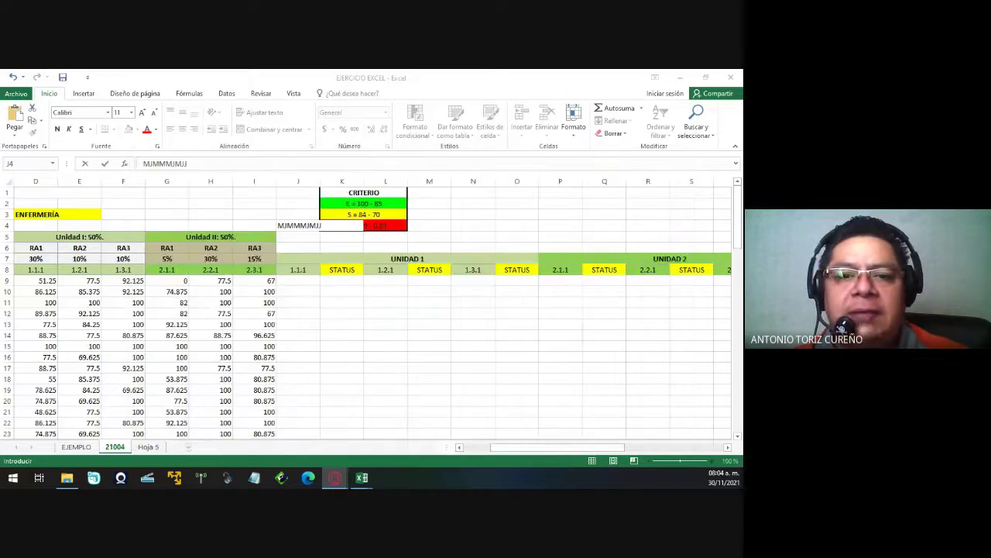
# Cancel the unfinished entry in J4 and scroll across the 21004 sheet to review it.
pyautogui.click(333, 291)
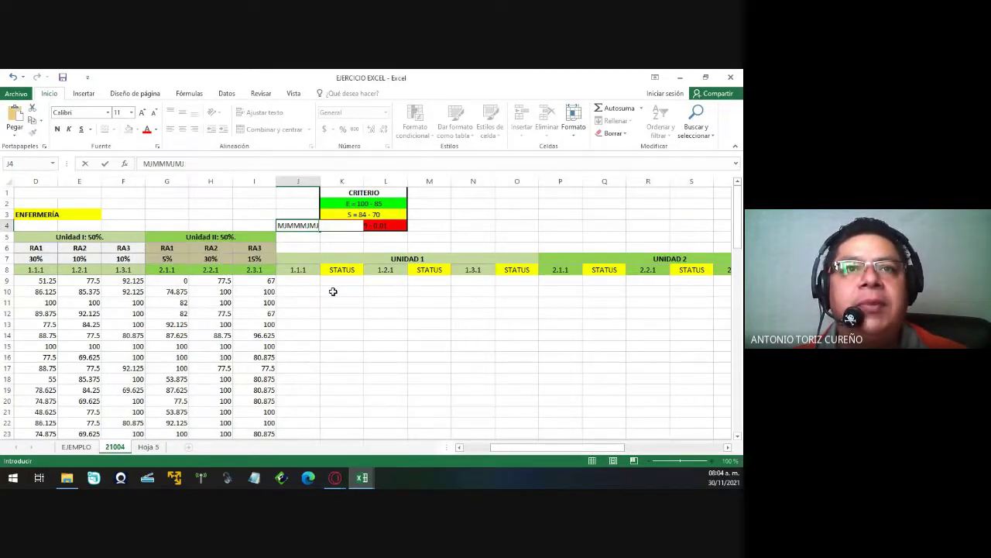
pyautogui.press('Escape')
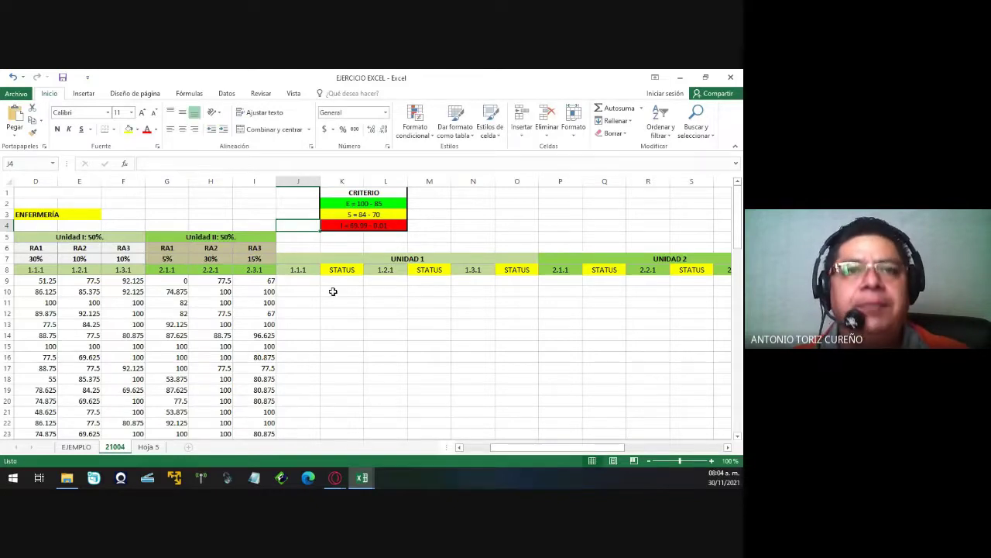
pyautogui.scroll(-3, 333, 291)
pyautogui.scroll(-1, 333, 292)
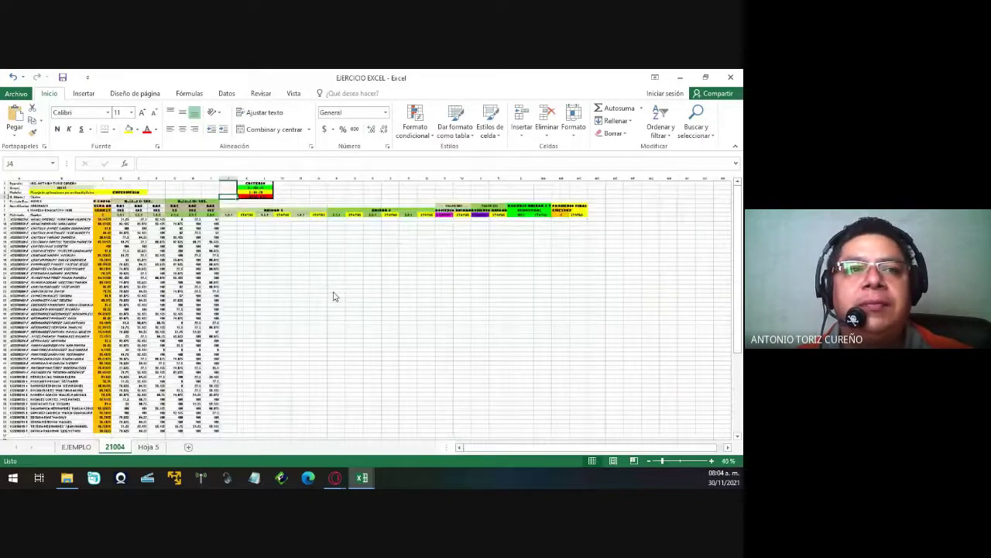
pyautogui.scroll(-1, 332, 295)
pyautogui.scroll(1, 333, 291)
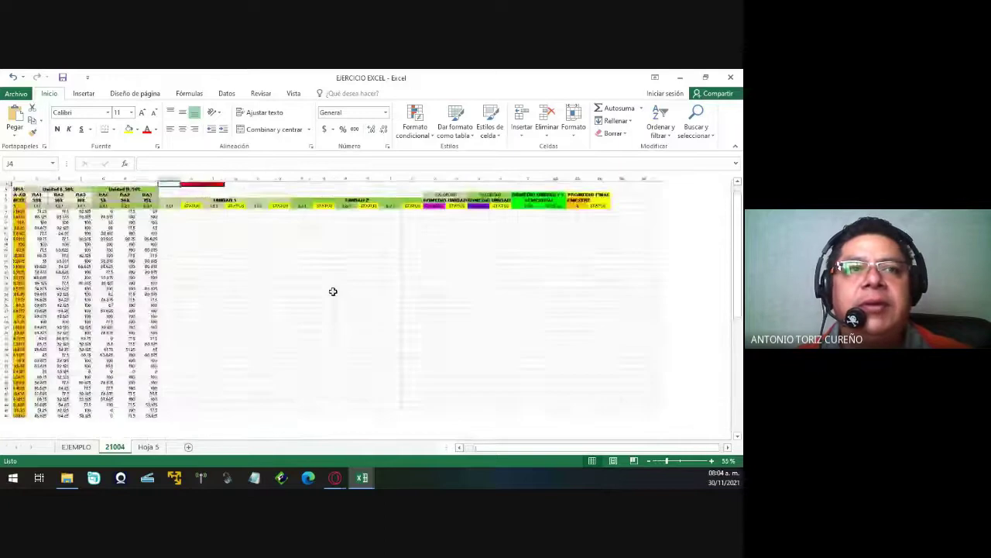
pyautogui.scroll(1, 333, 292)
pyautogui.scroll(1, 333, 291)
pyautogui.scroll(1, 333, 291)
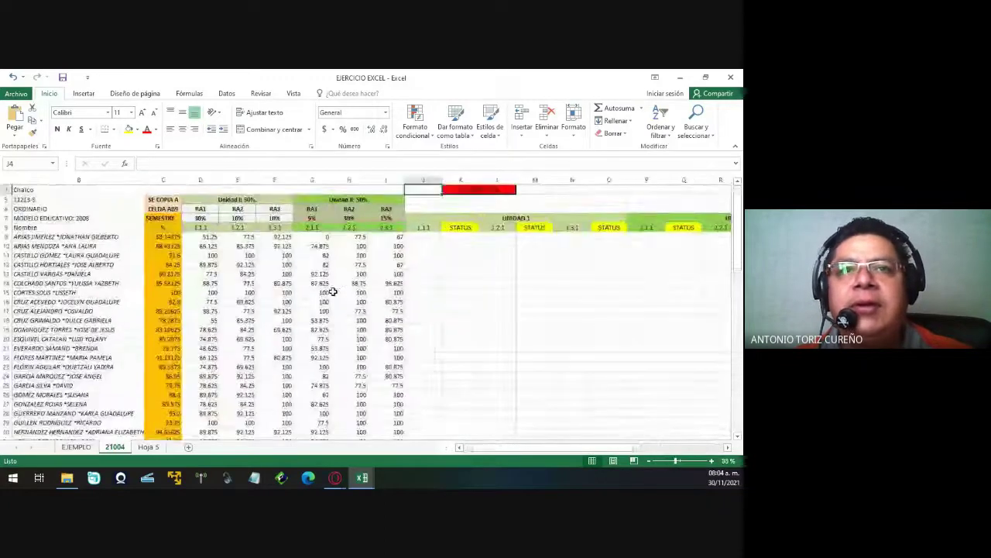
pyautogui.scroll(1, 333, 291)
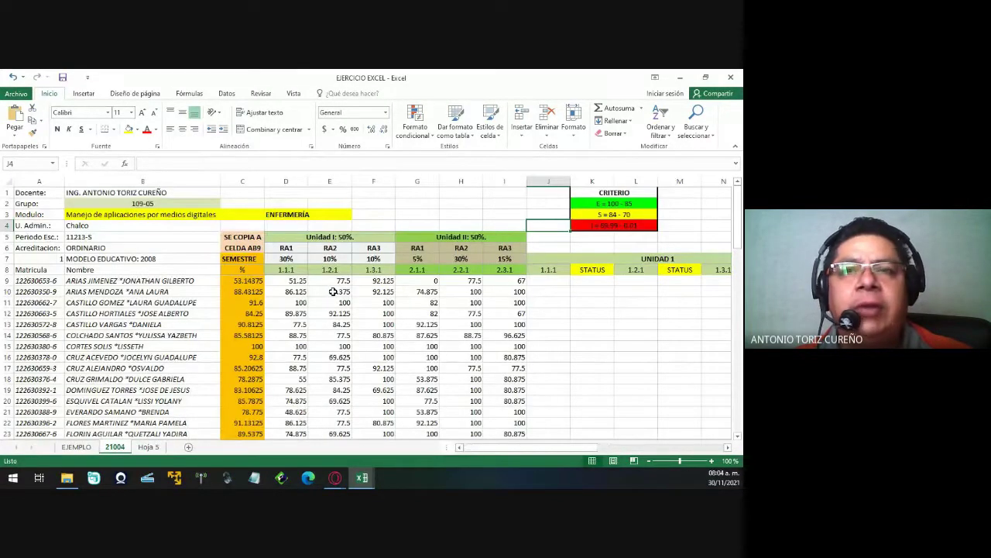
pyautogui.hscroll(3, 333, 291)
pyautogui.hscroll(1, 333, 292)
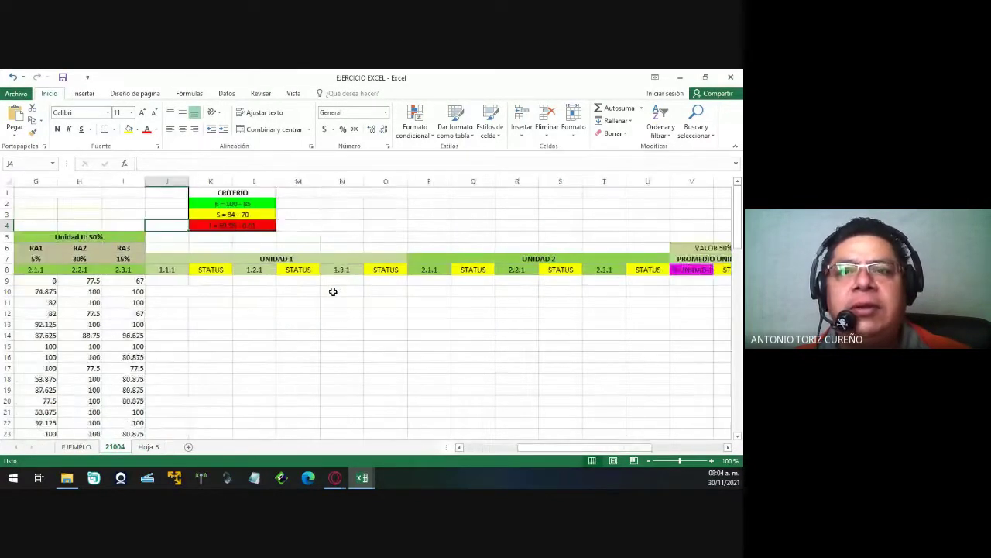
pyautogui.hscroll(1, 333, 291)
pyautogui.hscroll(1, 333, 291)
pyautogui.hscroll(1, 333, 291)
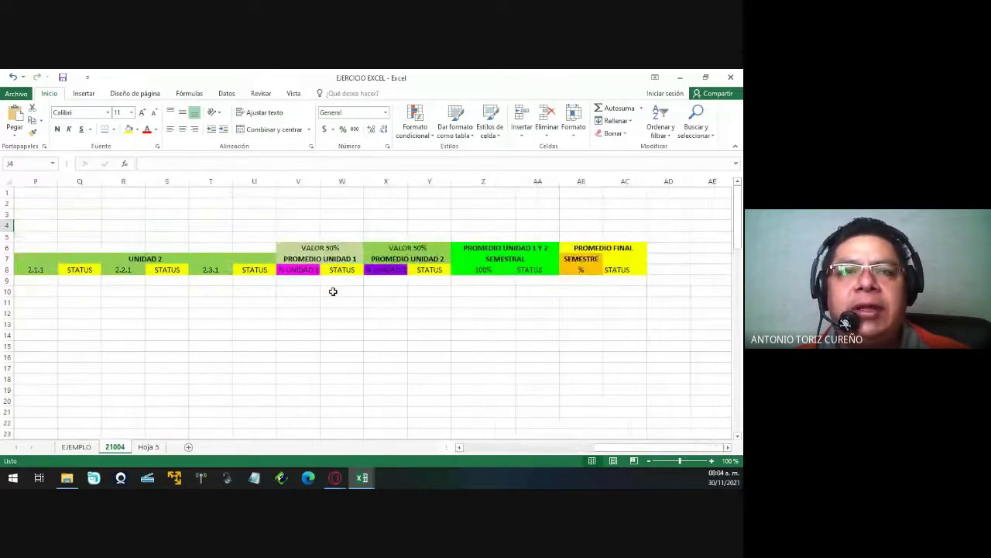
pyautogui.hscroll(-4, 333, 291)
pyautogui.hscroll(4, 333, 292)
pyautogui.hscroll(-4, 333, 291)
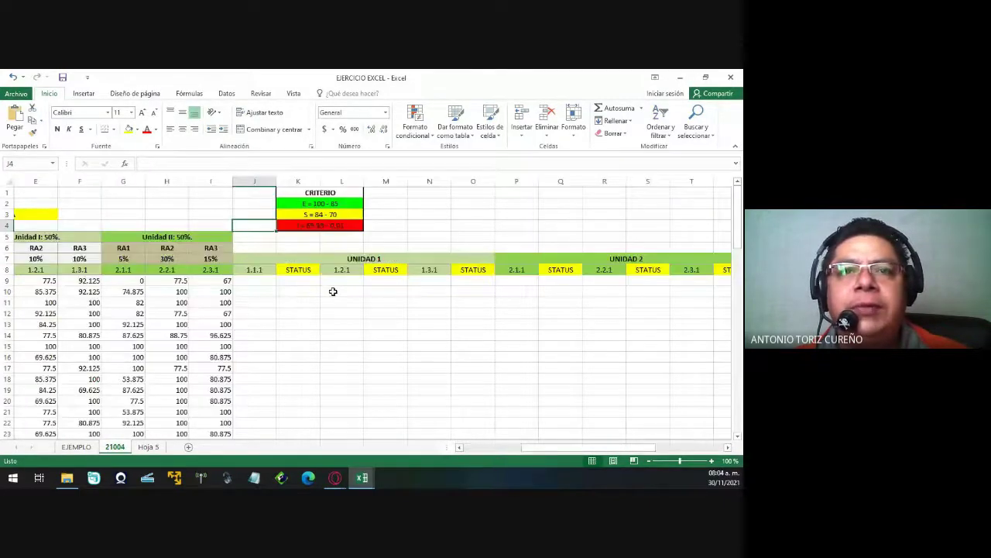
pyautogui.hscroll(-2, 333, 292)
# Scroll down to the sheet's lower rows, select B69, and scroll back to the top.
pyautogui.scroll(-5, 333, 291)
pyautogui.scroll(-5, 333, 291)
pyautogui.scroll(-1, 333, 291)
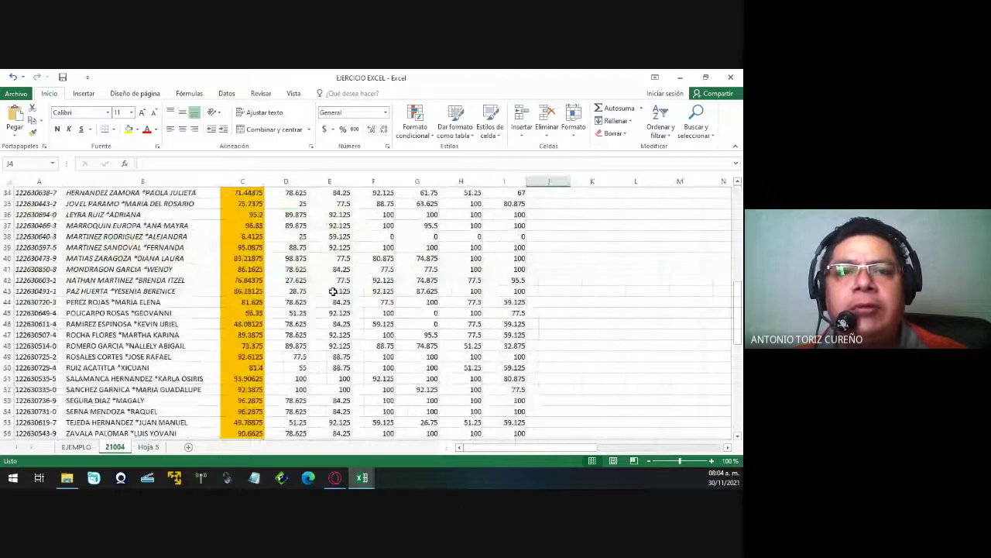
pyautogui.scroll(-6, 333, 291)
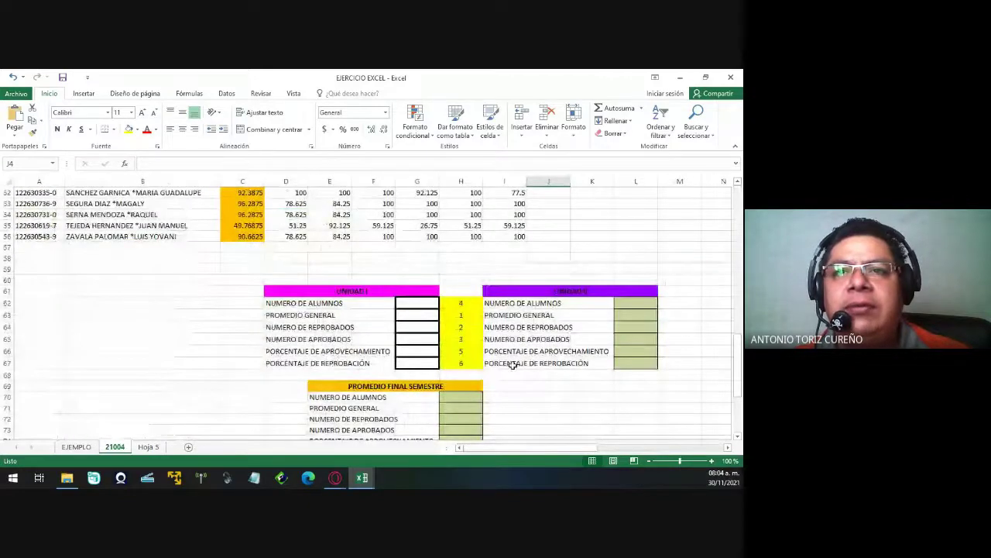
pyautogui.scroll(-2, 594, 381)
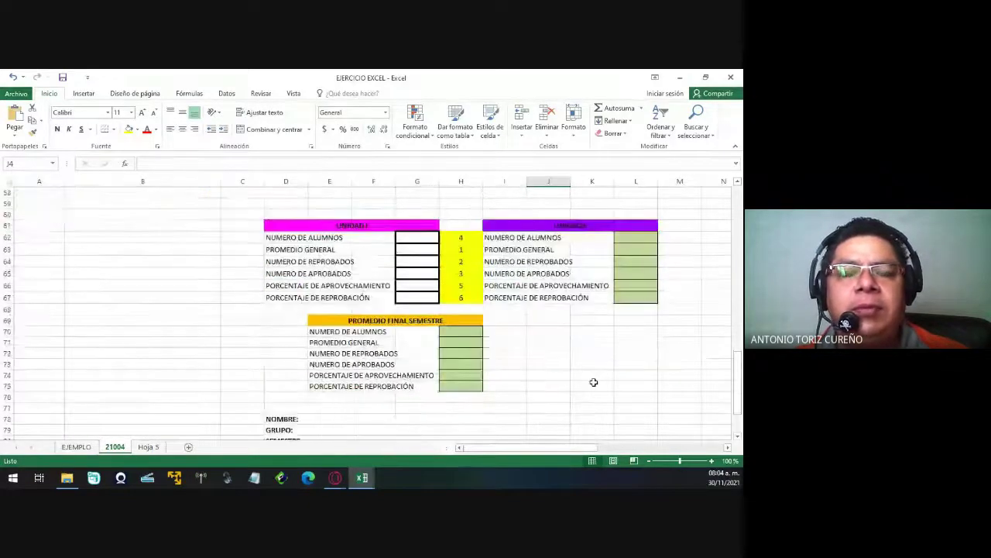
pyautogui.scroll(-1, 594, 381)
pyautogui.scroll(-1, 594, 381)
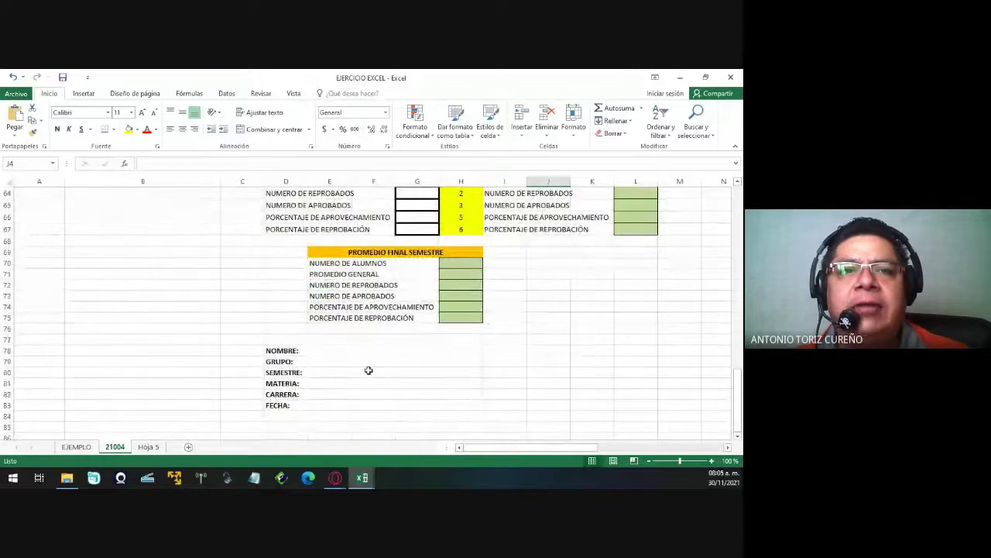
pyautogui.click(343, 350)
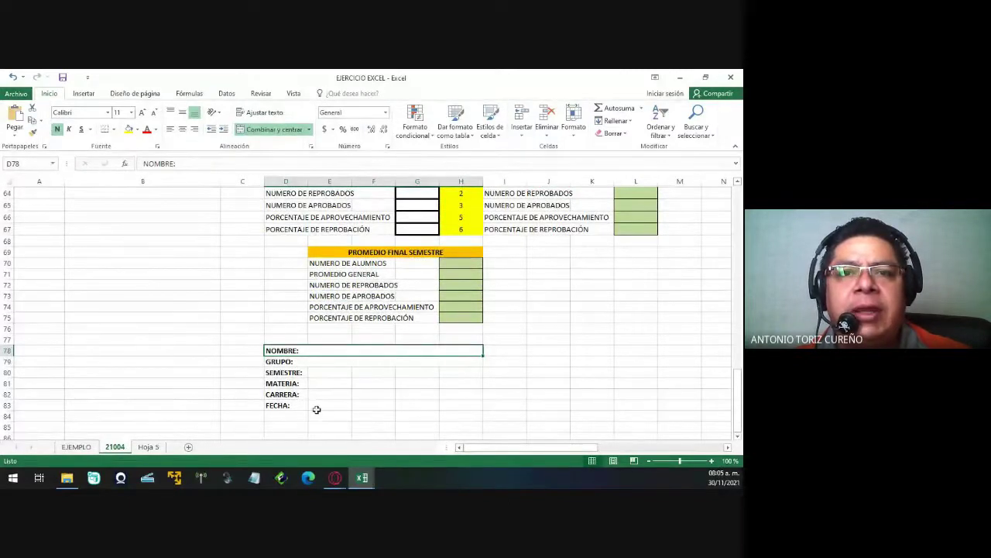
pyautogui.click(168, 253)
pyautogui.scroll(1, 169, 253)
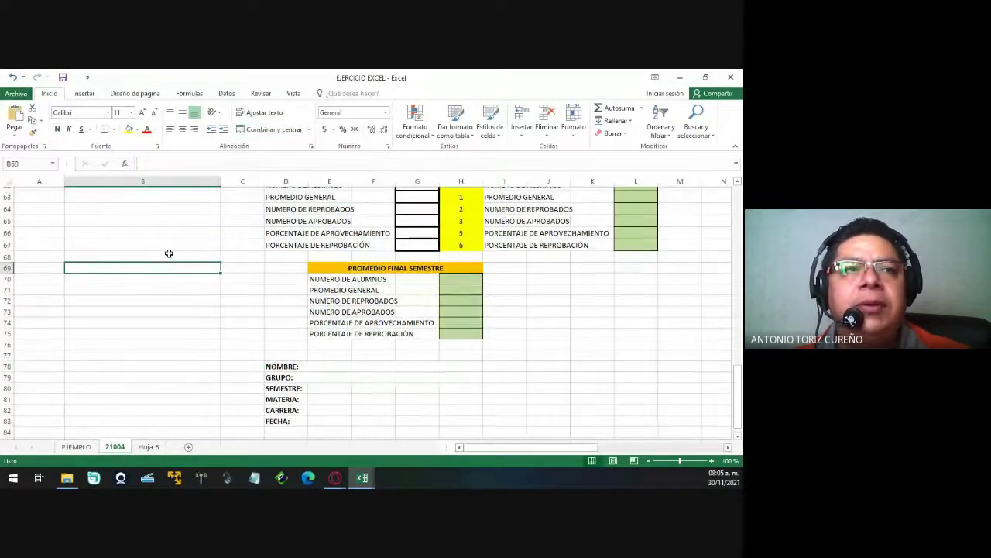
pyautogui.scroll(4, 169, 253)
pyautogui.scroll(3, 168, 255)
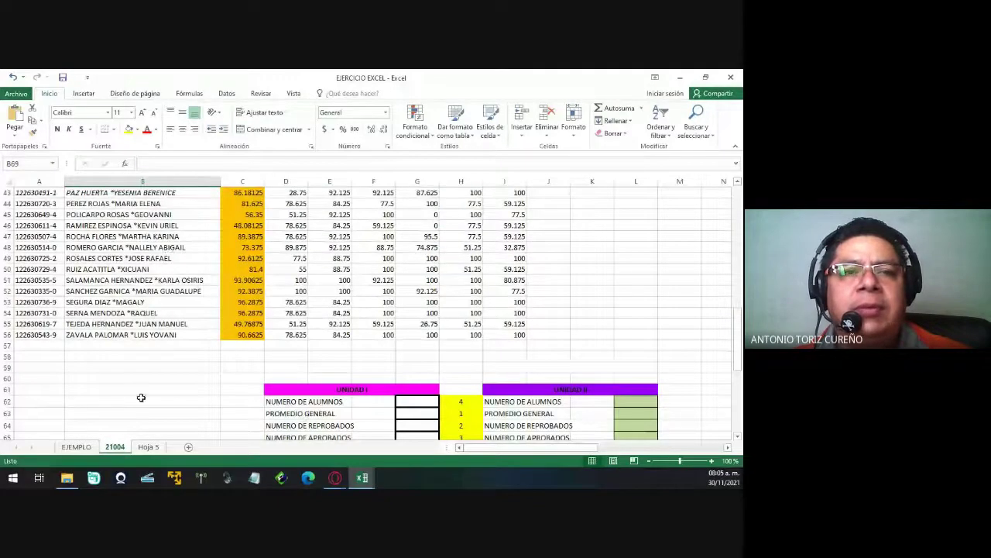
pyautogui.scroll(1, 141, 397)
pyautogui.scroll(4, 141, 397)
pyautogui.scroll(2, 141, 397)
pyautogui.scroll(2, 141, 397)
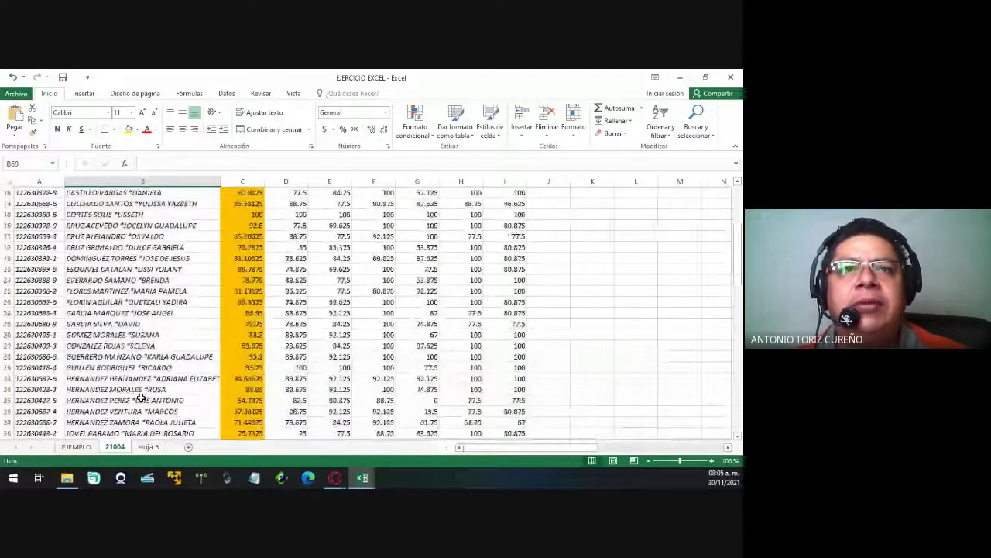
pyautogui.scroll(5, 141, 397)
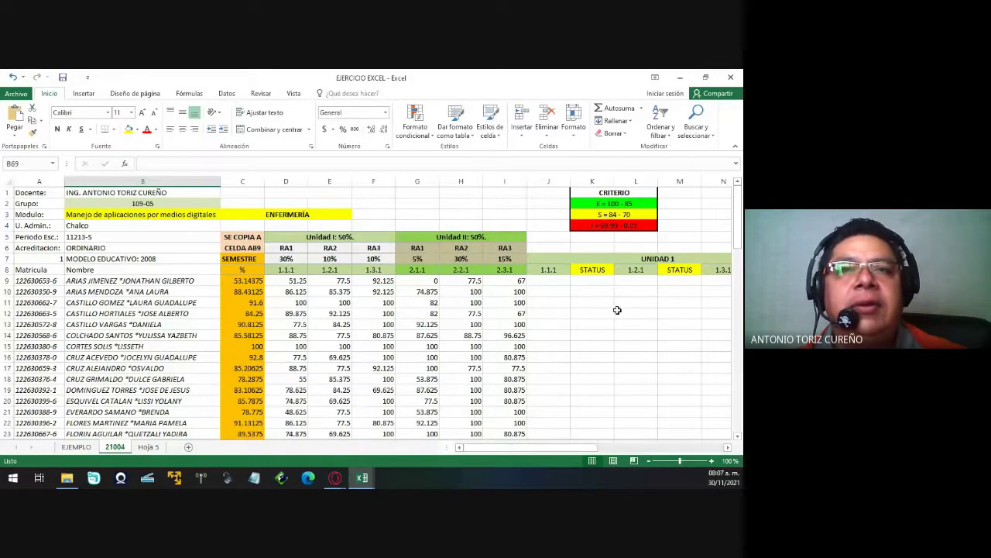
pyautogui.click(72, 447)
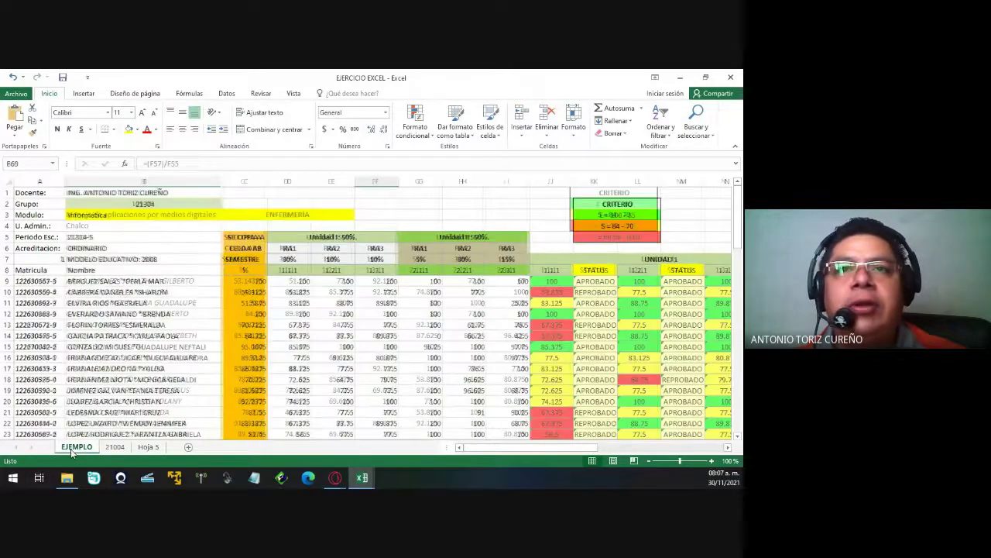
pyautogui.hscroll(5, 581, 298)
pyautogui.hscroll(3, 580, 299)
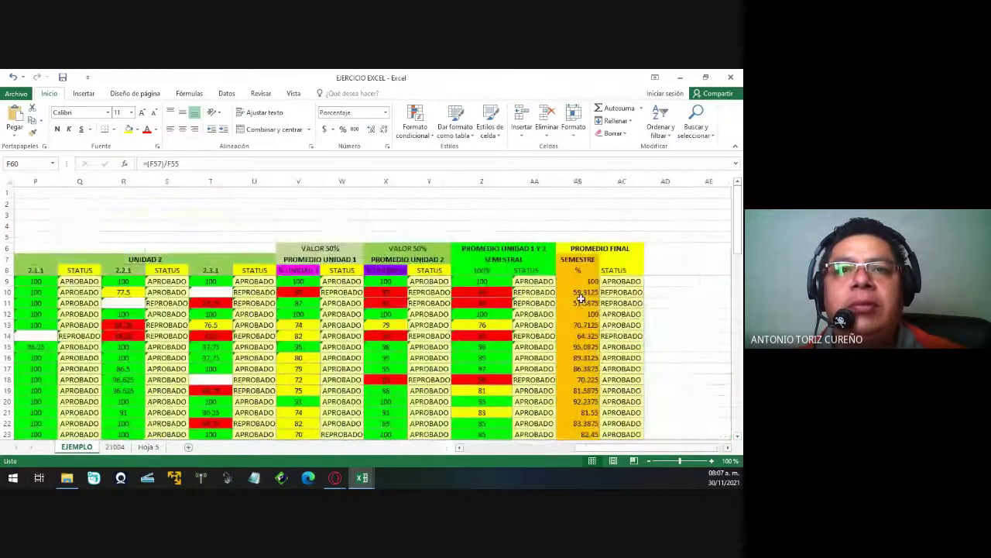
pyautogui.hscroll(-5, 581, 298)
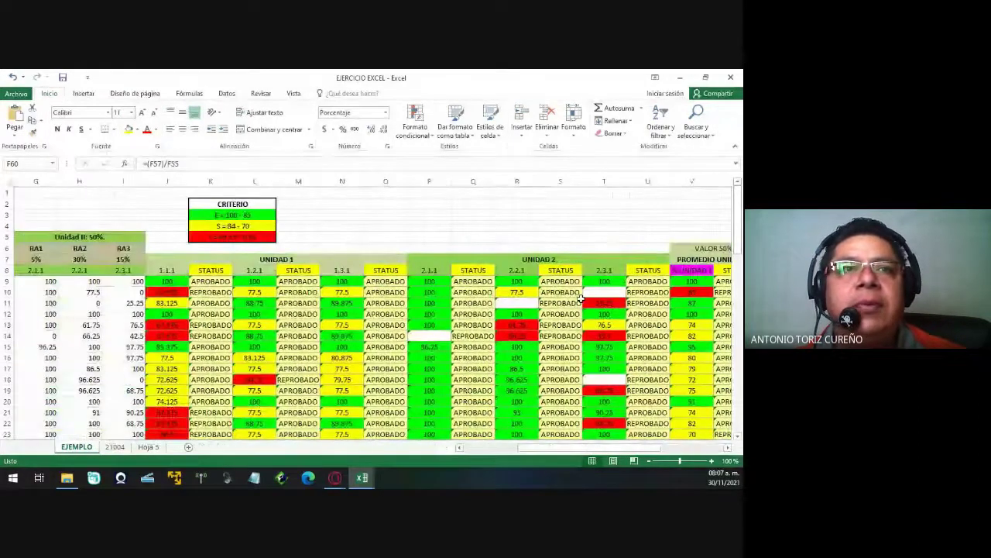
pyautogui.scroll(-1, 581, 298)
pyautogui.scroll(-4, 581, 298)
pyautogui.scroll(-4, 581, 298)
pyautogui.scroll(-4, 581, 298)
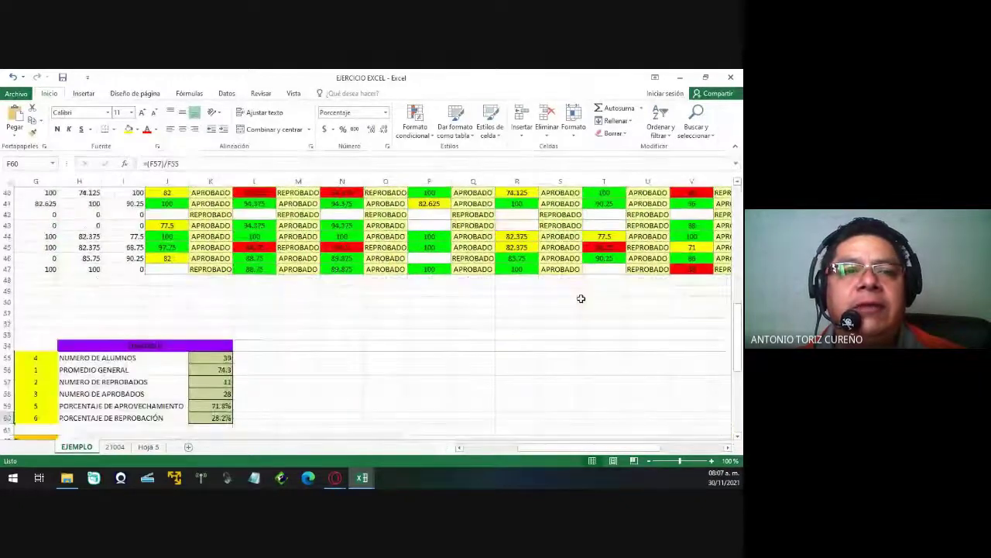
pyautogui.hscroll(-3, 581, 298)
pyautogui.hscroll(-3, 581, 298)
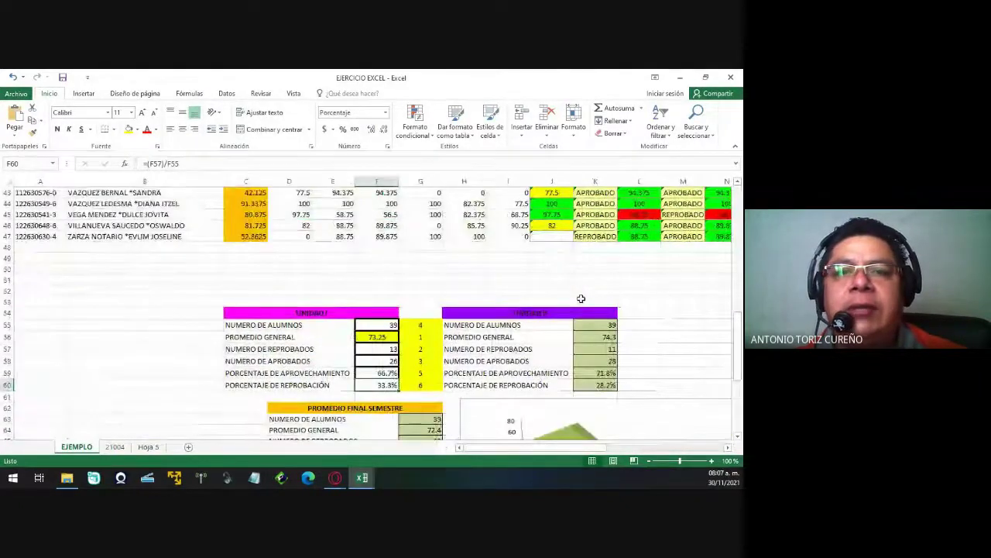
pyautogui.scroll(-3, 581, 298)
pyautogui.scroll(-1, 581, 298)
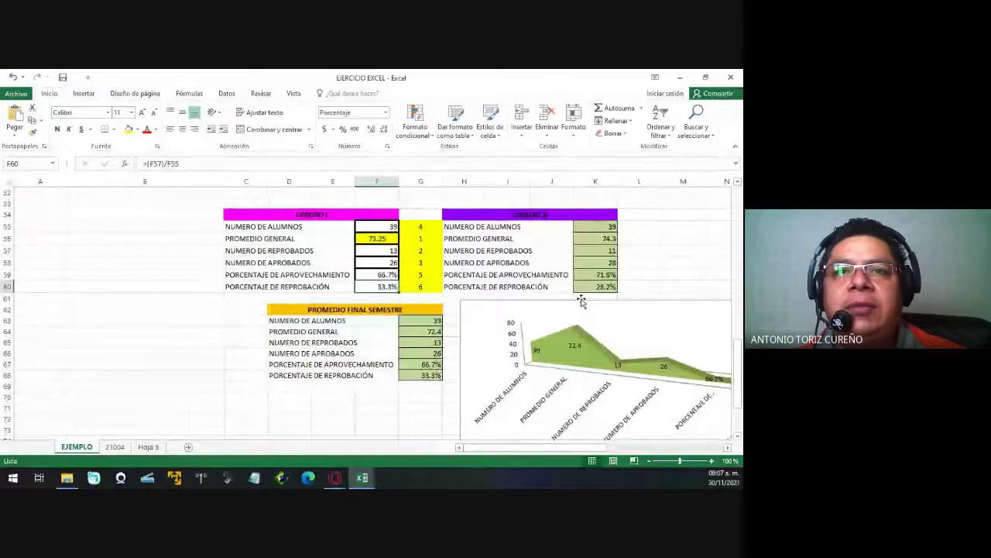
pyautogui.hscroll(3, 581, 300)
pyautogui.scroll(-1, 581, 301)
pyautogui.scroll(-1, 582, 301)
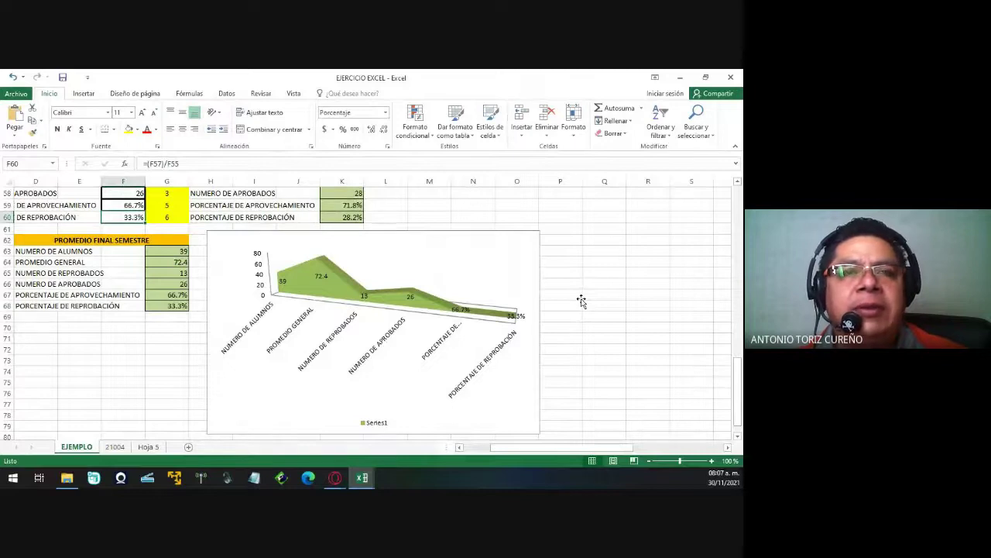
pyautogui.scroll(1, 582, 300)
pyautogui.scroll(3, 582, 301)
pyautogui.scroll(1, 581, 301)
pyautogui.scroll(4, 582, 301)
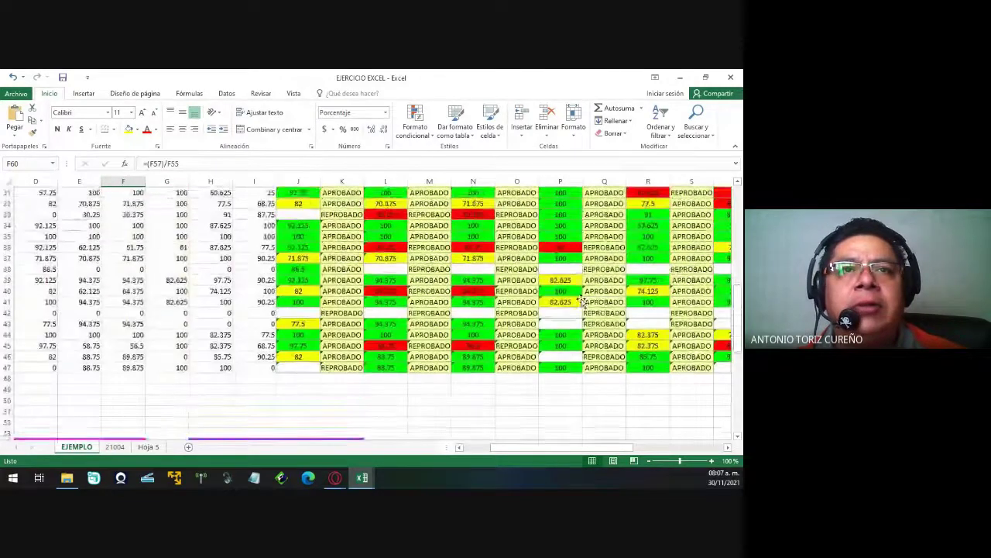
pyautogui.scroll(4, 581, 300)
pyautogui.scroll(3, 581, 300)
pyautogui.scroll(3, 582, 301)
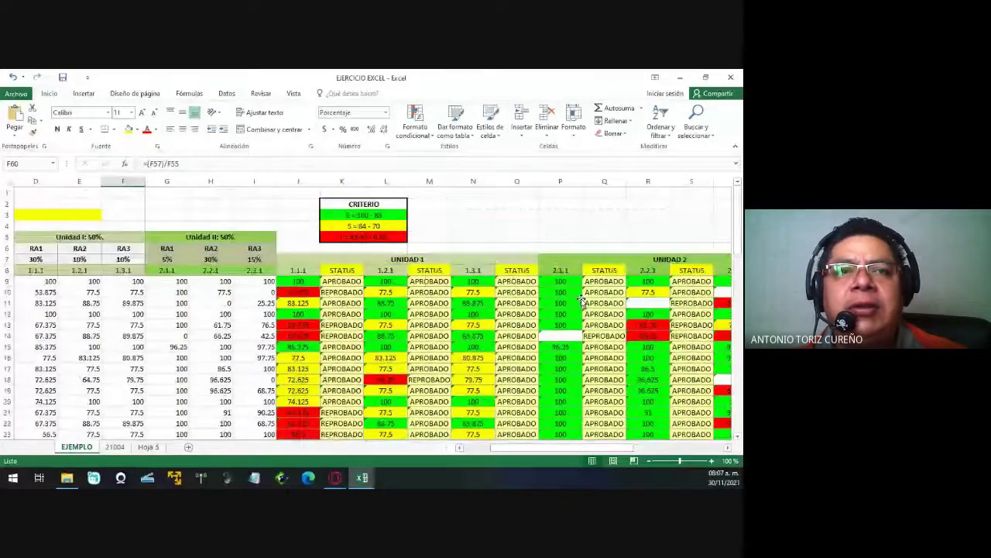
pyautogui.hscroll(2, 582, 300)
pyautogui.hscroll(5, 581, 301)
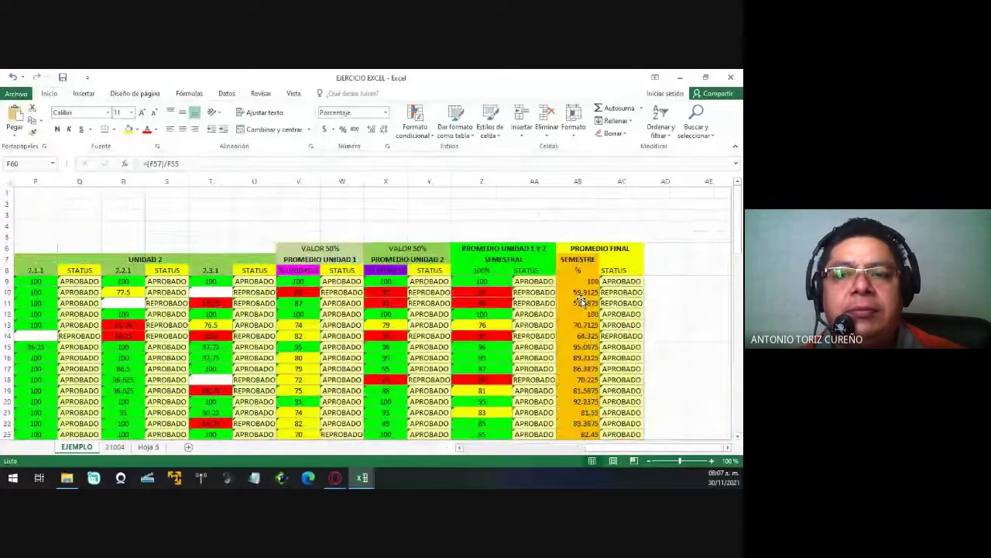
pyautogui.hscroll(-7, 582, 300)
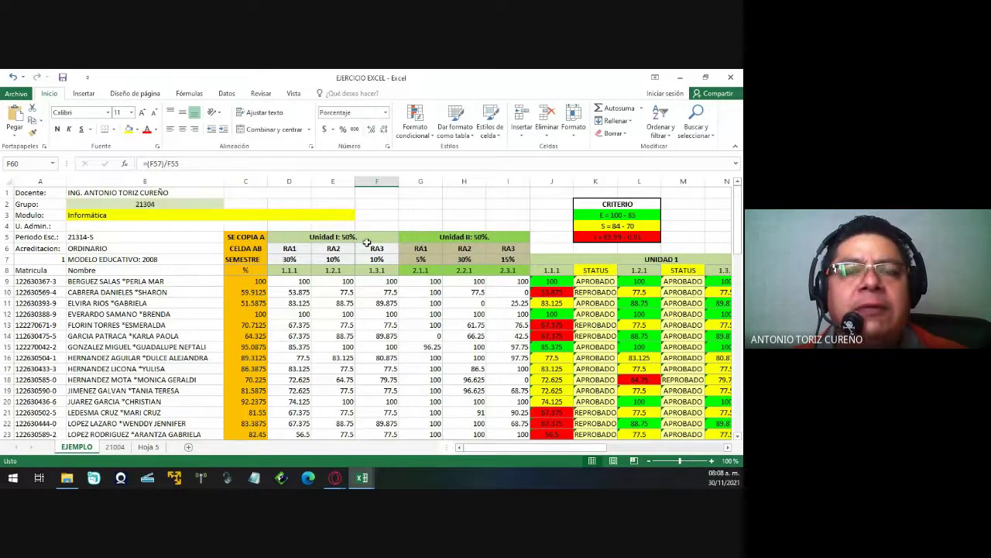
pyautogui.hscroll(1, 460, 315)
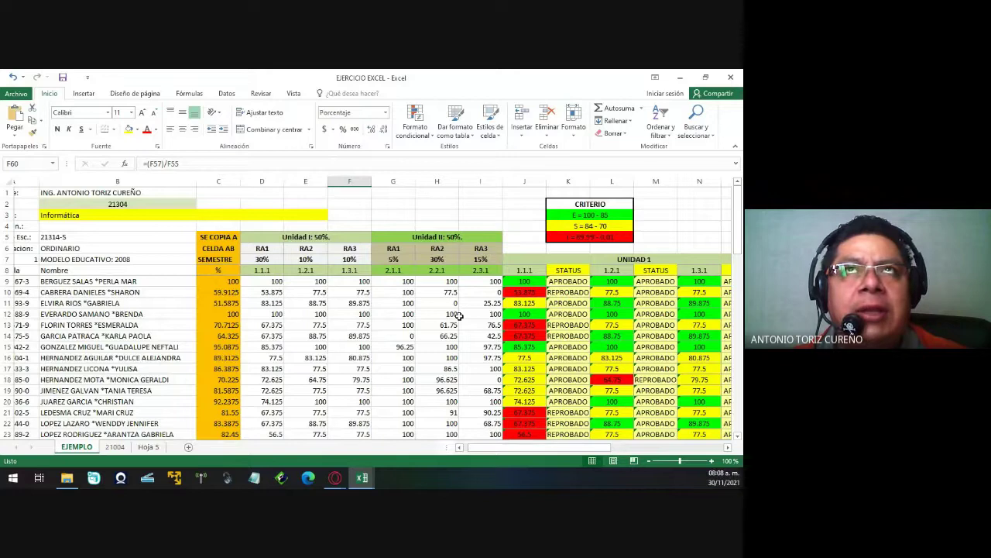
pyautogui.hscroll(5, 459, 315)
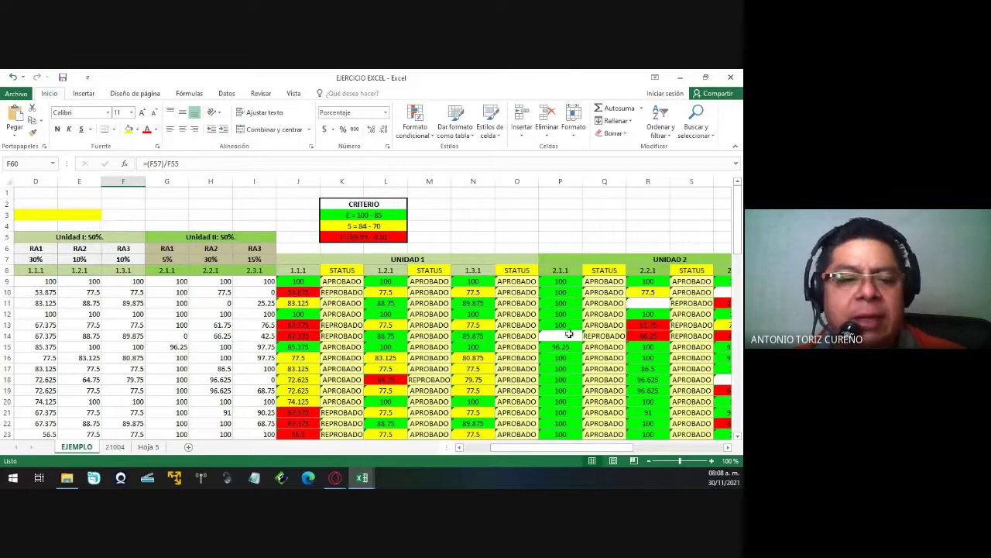
pyautogui.hscroll(-2, 186, 360)
pyautogui.hscroll(-1, 186, 360)
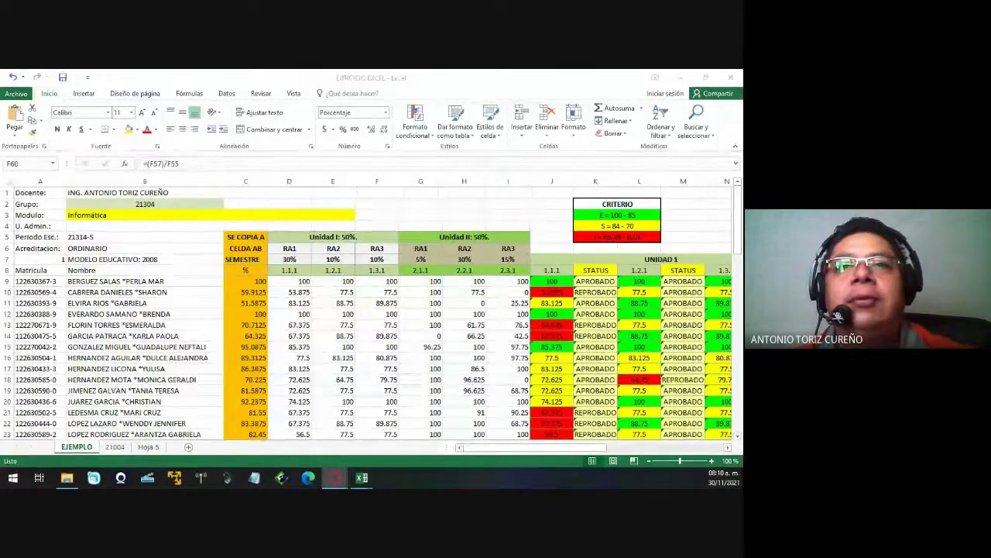
pyautogui.click(114, 448)
# Show the 21004 sheet, look across its empty UNIDAD columns, and select cell J9.
pyautogui.click(115, 448)
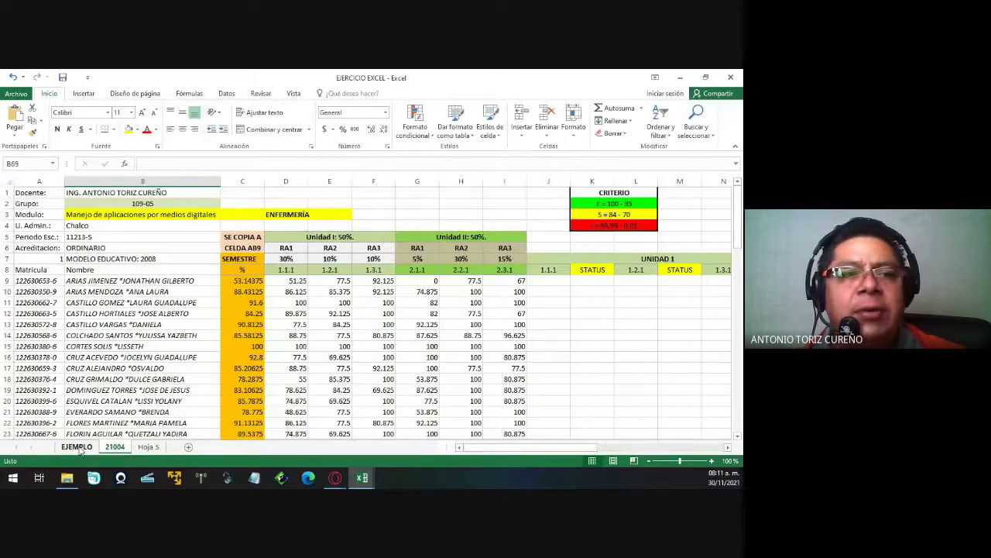
pyautogui.hscroll(3, 80, 453)
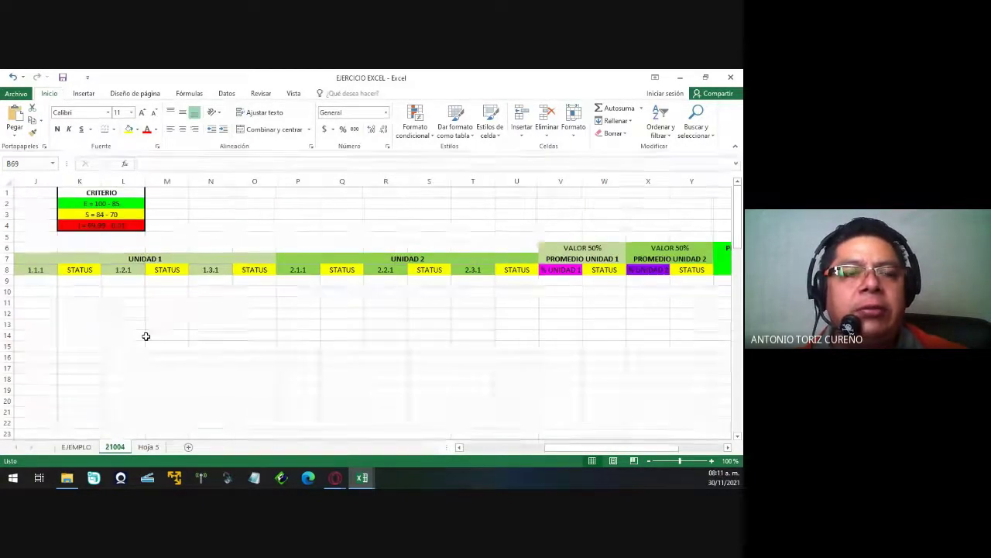
pyautogui.hscroll(-2, 145, 335)
pyautogui.hscroll(-2, 145, 335)
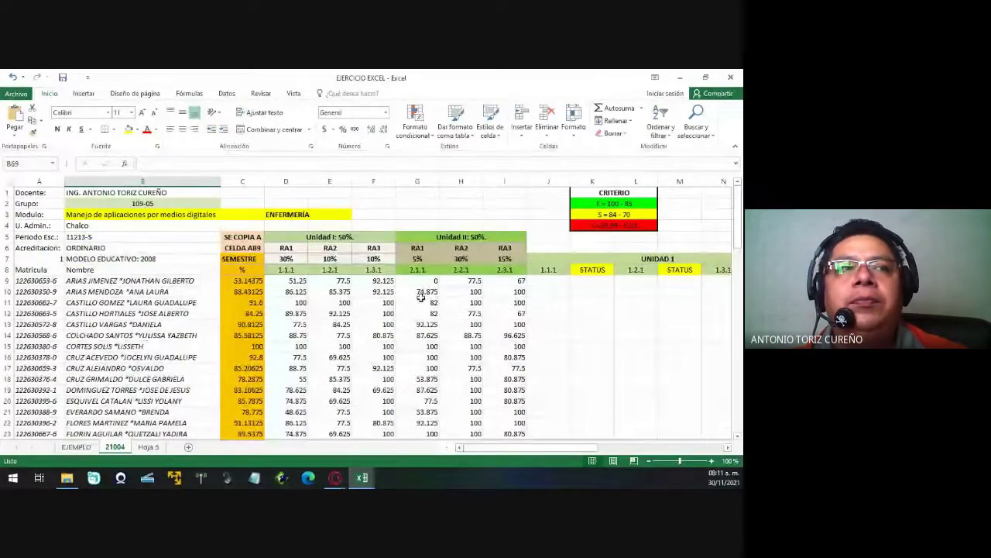
pyautogui.hscroll(2, 532, 302)
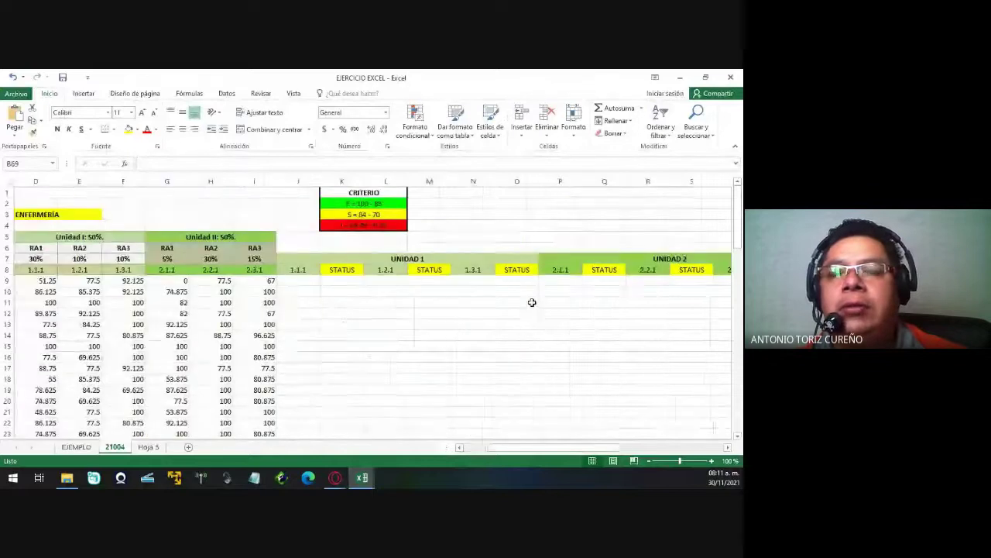
pyautogui.hscroll(-2, 532, 302)
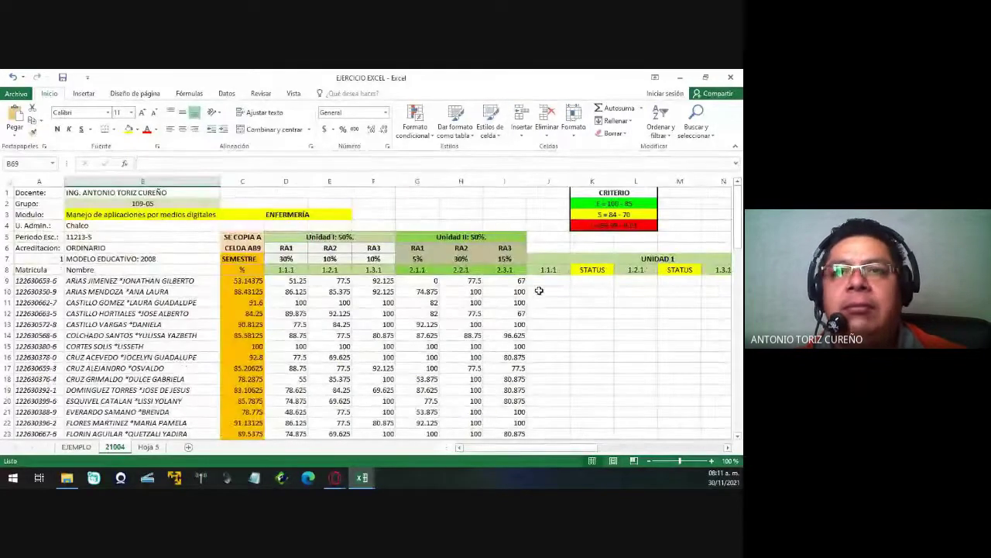
pyautogui.click(542, 281)
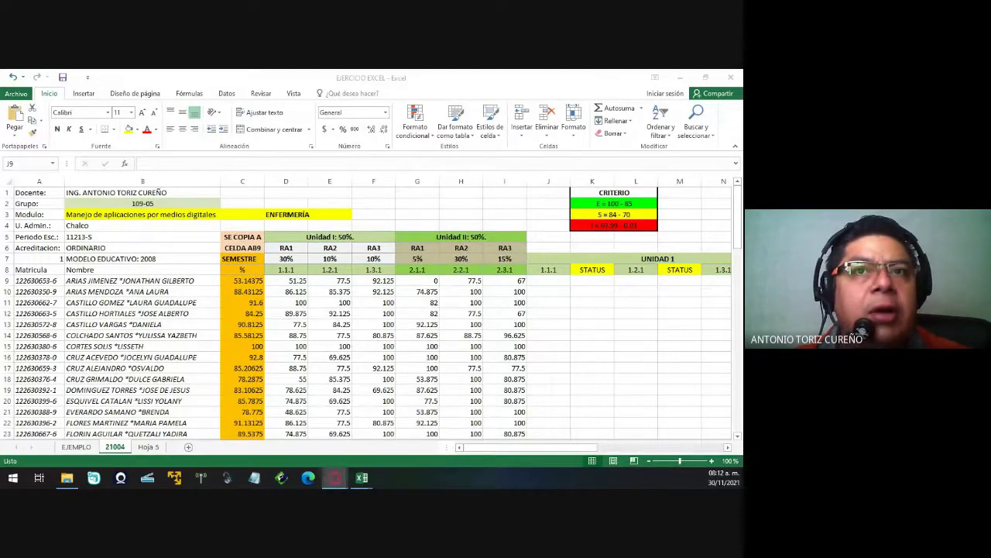
pyautogui.hotkey('alt', 'Tab')
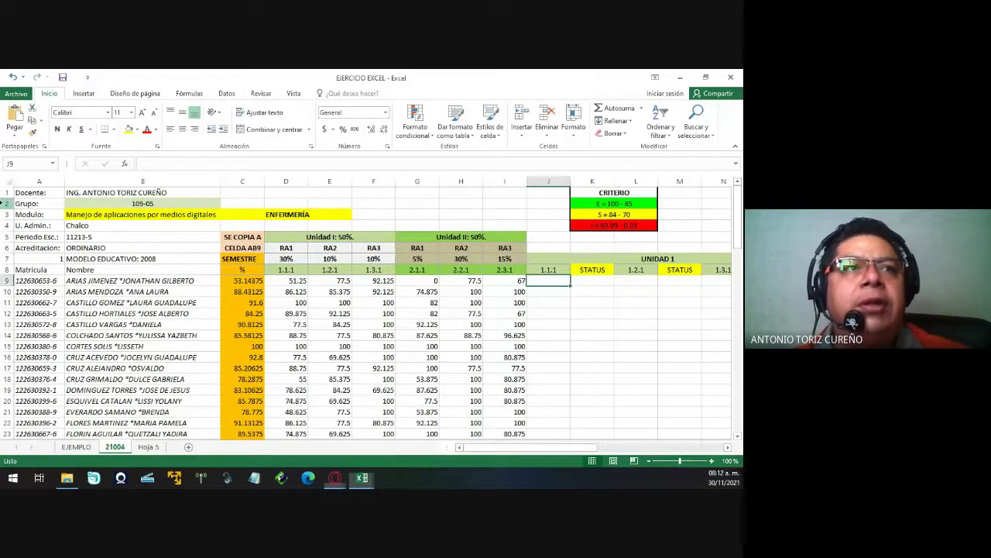
pyautogui.click(409, 217)
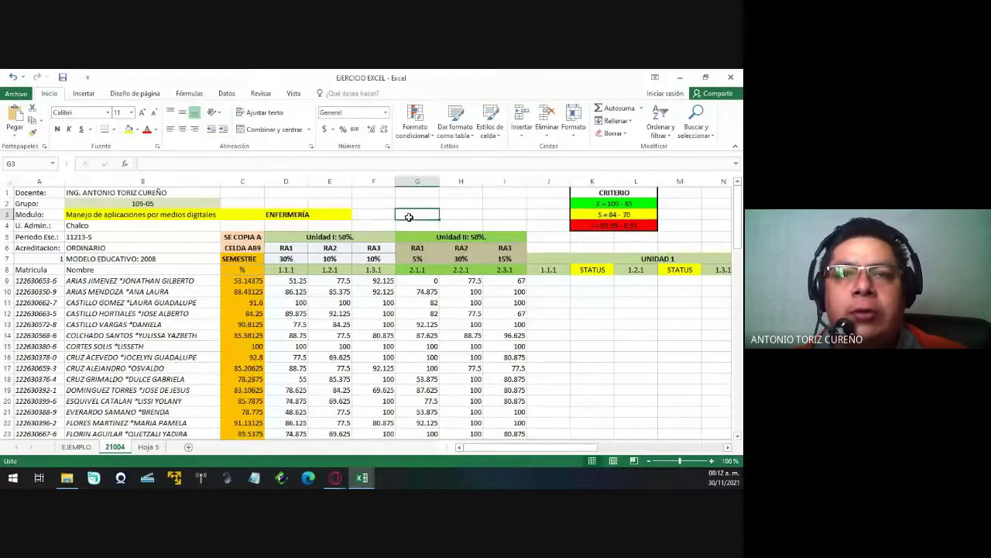
pyautogui.click(535, 312)
pyautogui.click(545, 279)
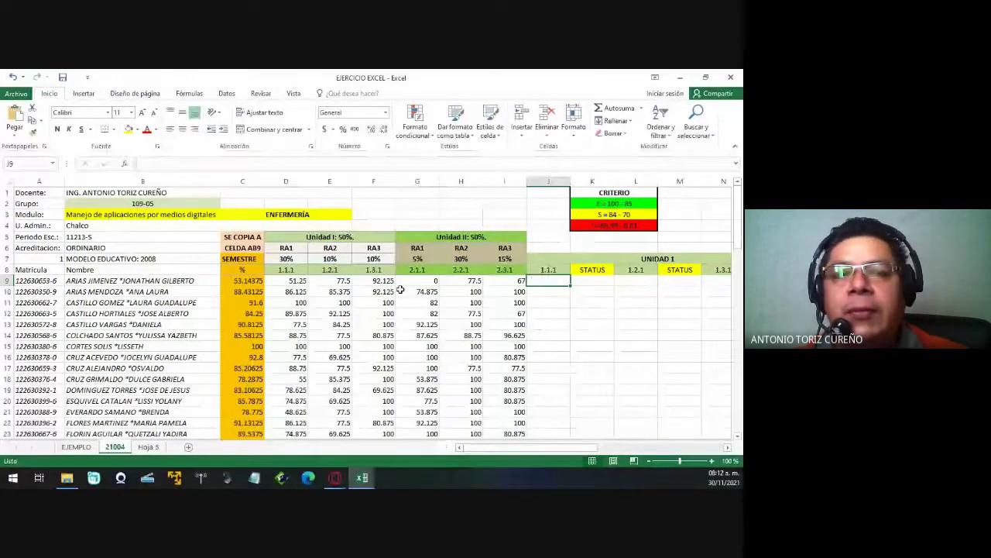
pyautogui.click(172, 215)
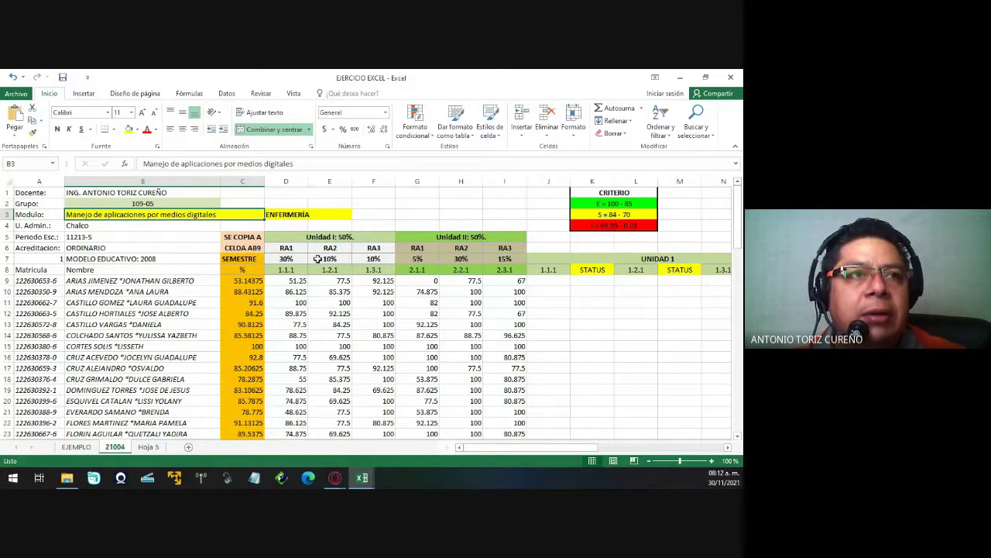
pyautogui.click(299, 241)
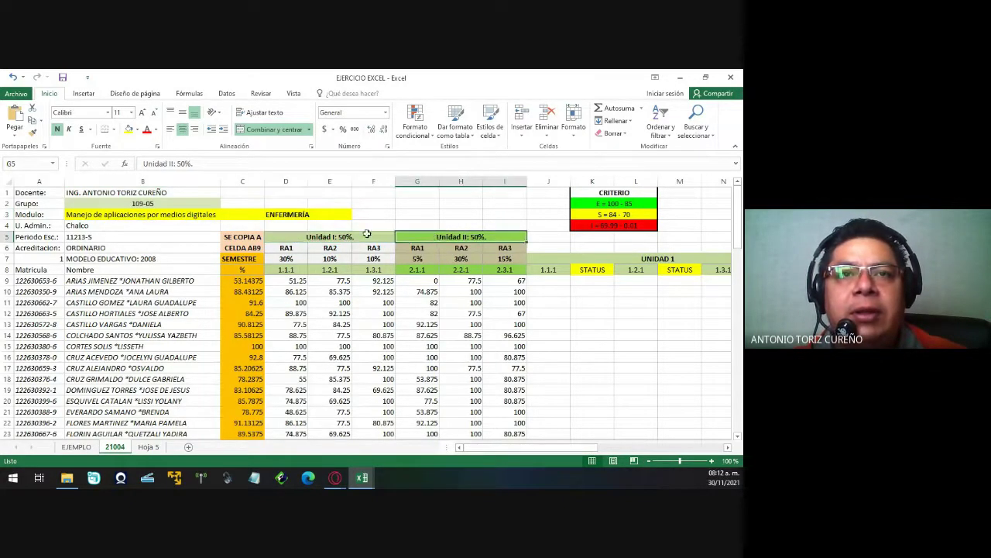
pyautogui.click(434, 236)
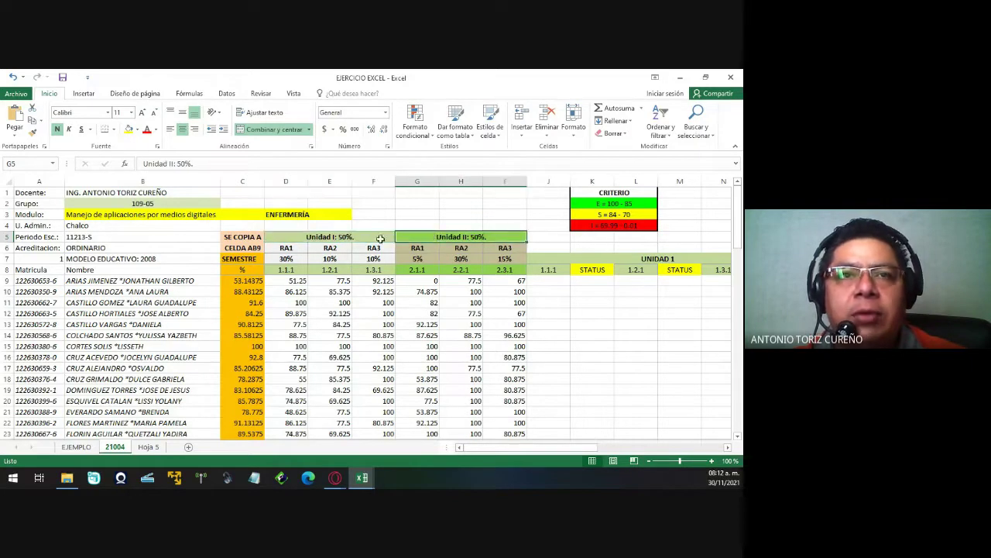
pyautogui.click(368, 239)
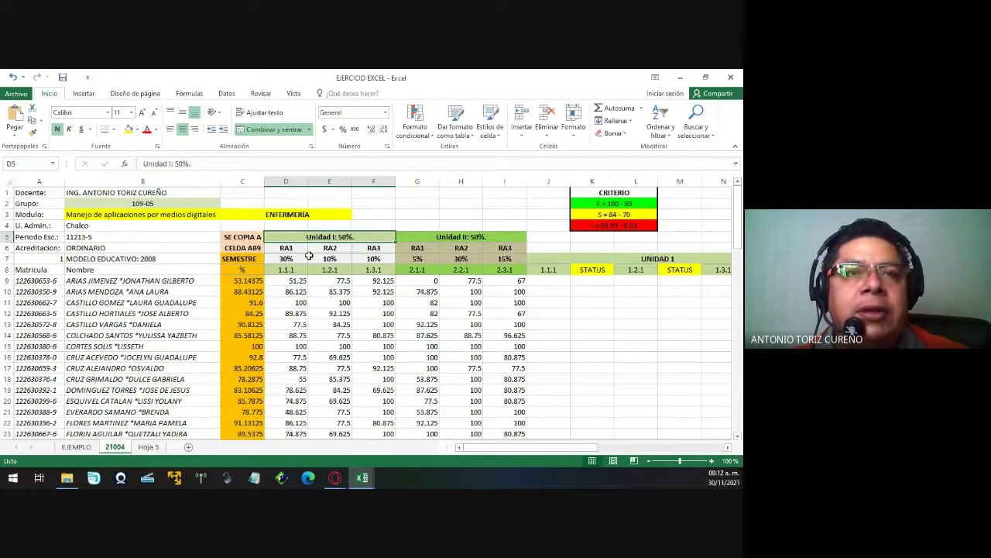
pyautogui.click(284, 248)
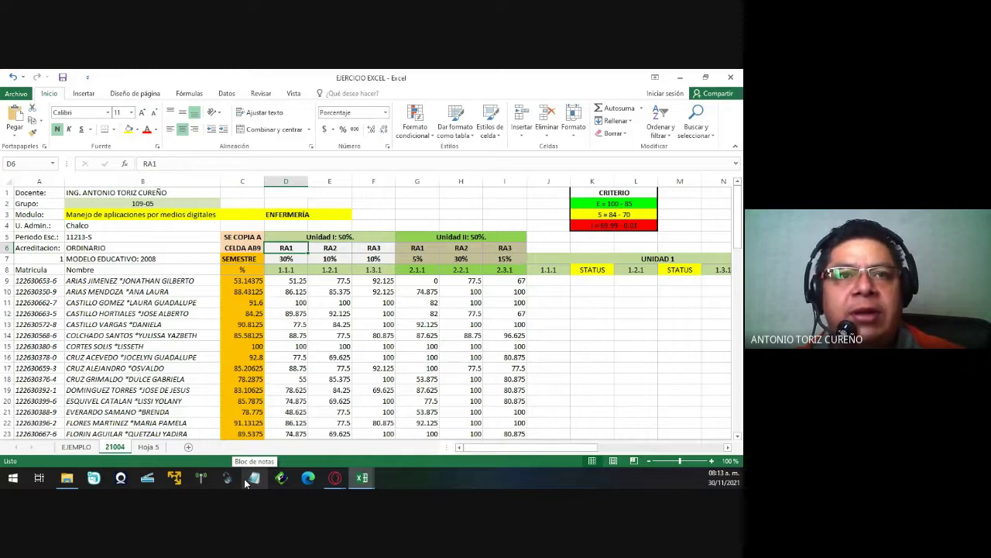
pyautogui.press('Right')
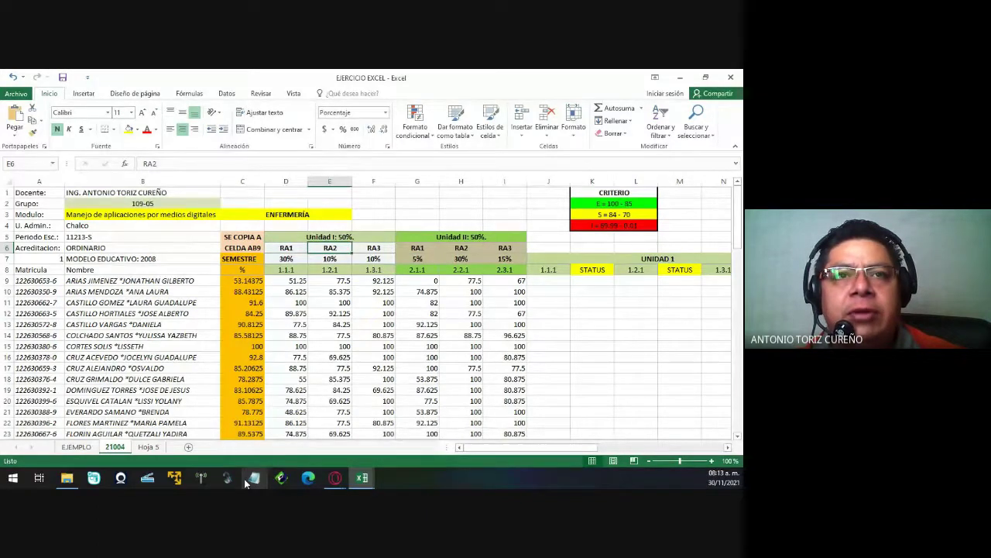
pyautogui.press('Right')
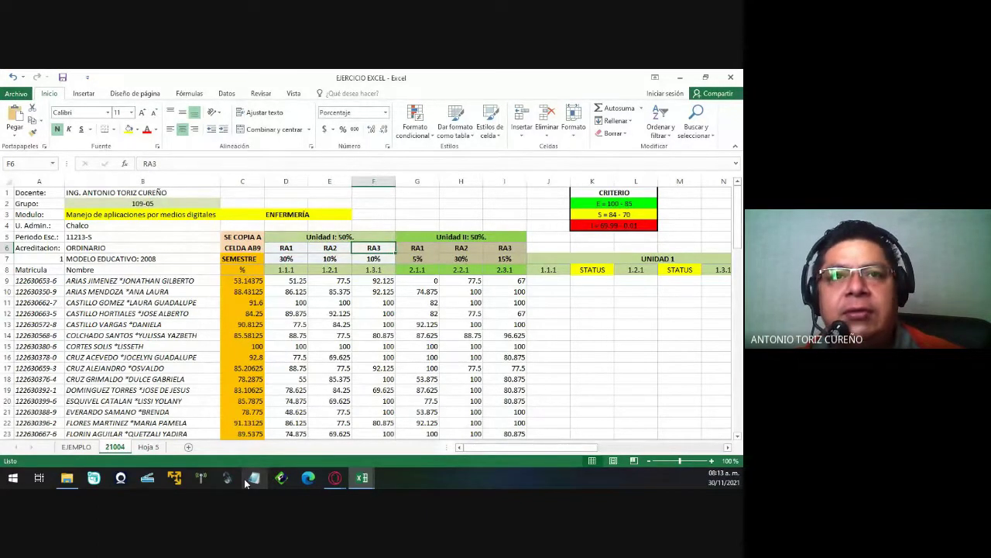
pyautogui.press('Up')
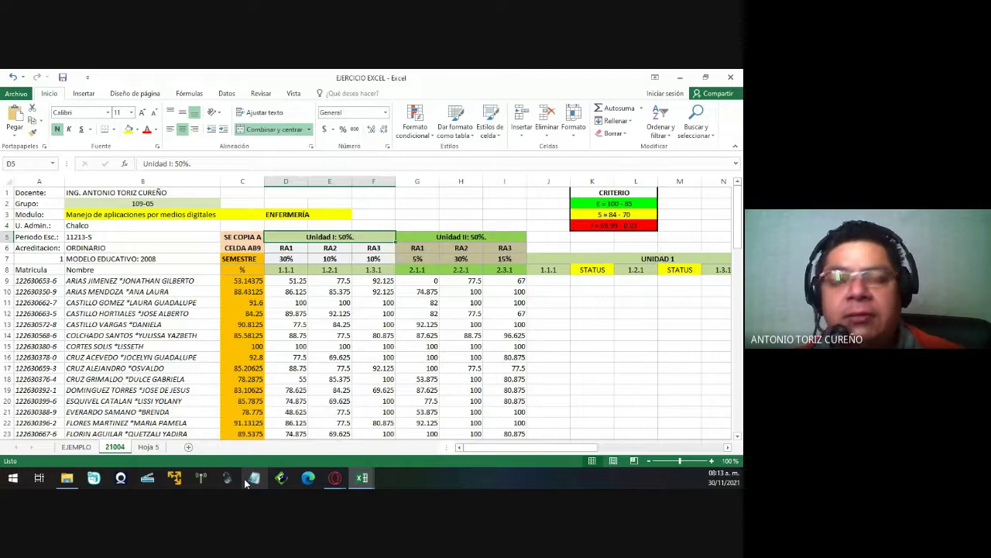
pyautogui.write('2')
pyautogui.press('Escape')
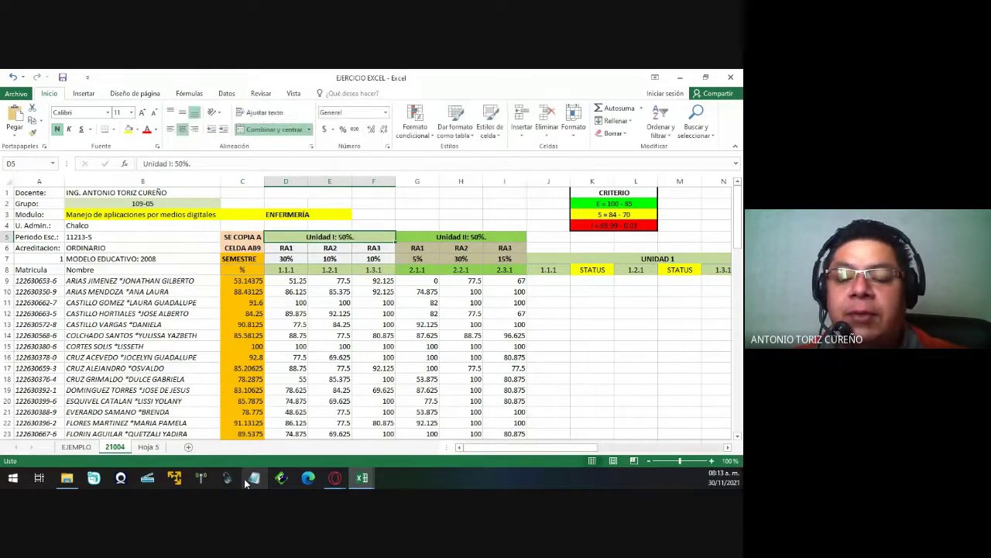
pyautogui.press('Down')
pyautogui.press('Right')
pyautogui.press('End')
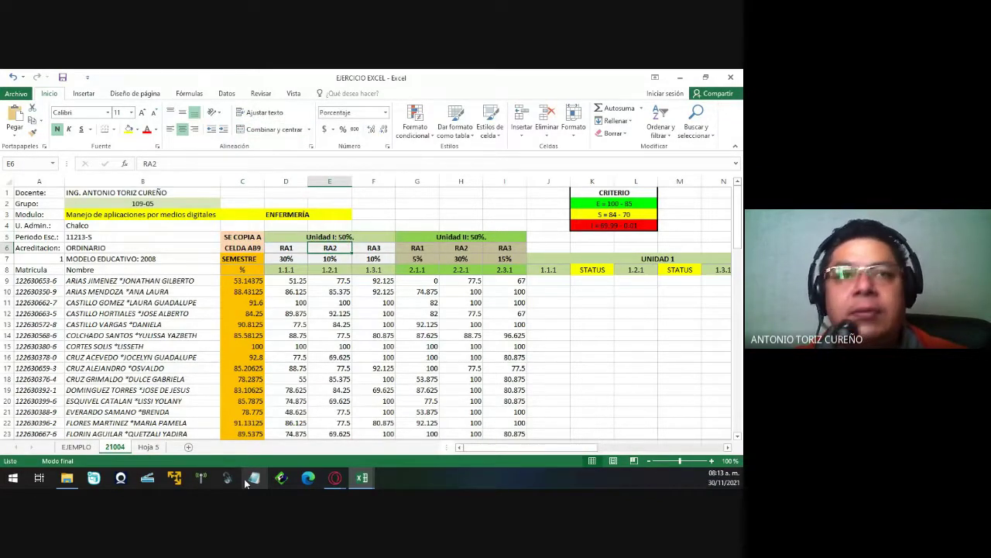
pyautogui.press('Left')
pyautogui.press('Right')
pyautogui.press('Right')
pyautogui.press('Right')
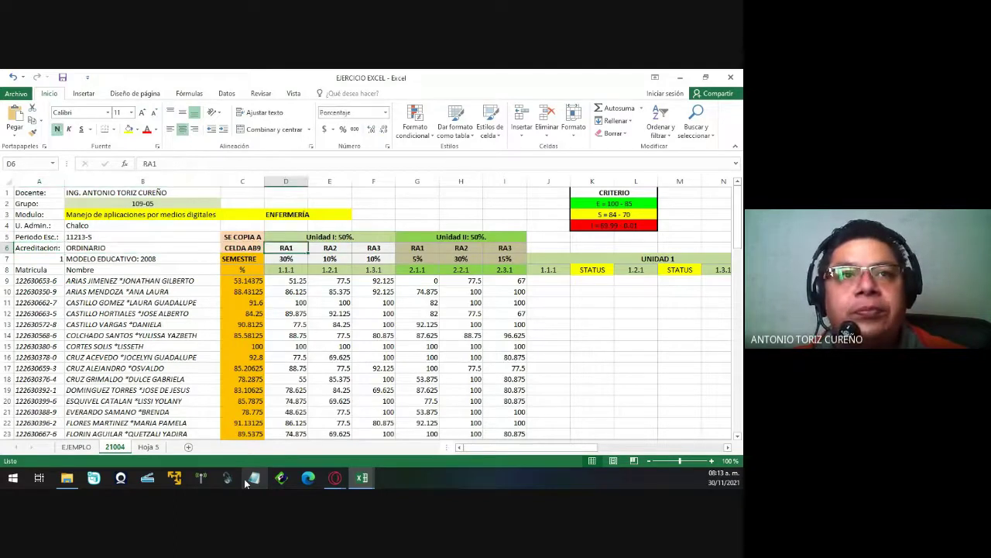
pyautogui.press('Right')
pyautogui.press('Right')
pyautogui.press('Right')
pyautogui.press('Right')
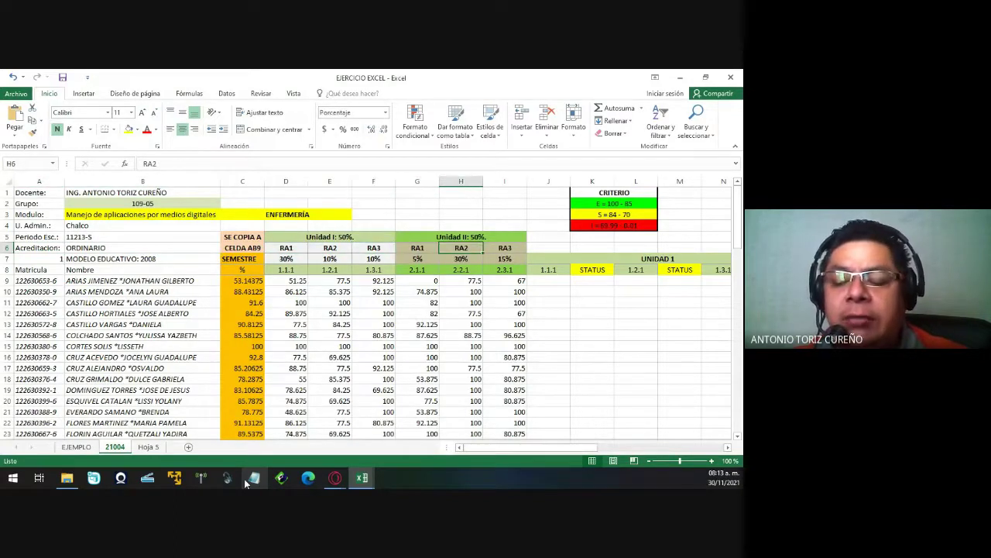
pyautogui.press('Up')
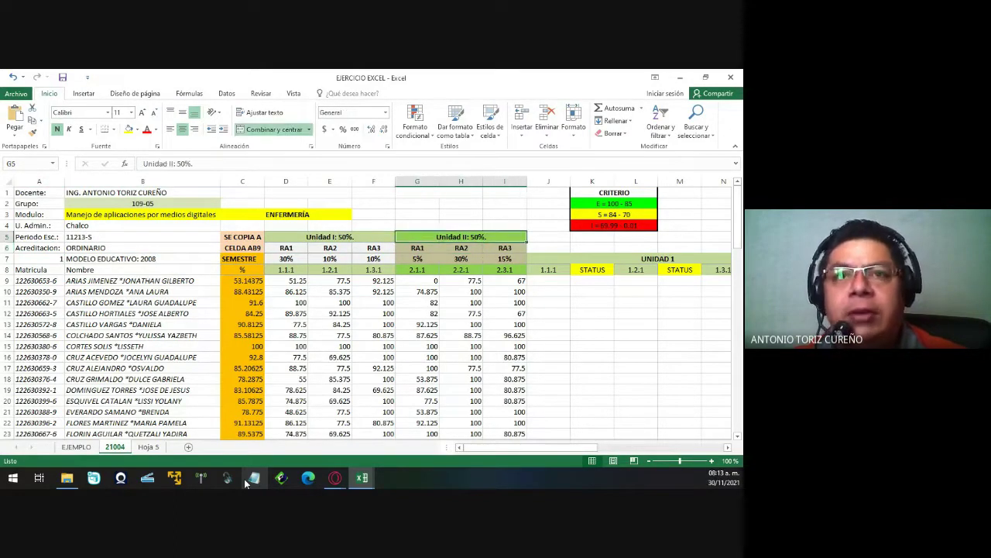
pyautogui.press('Down')
pyautogui.press('Down')
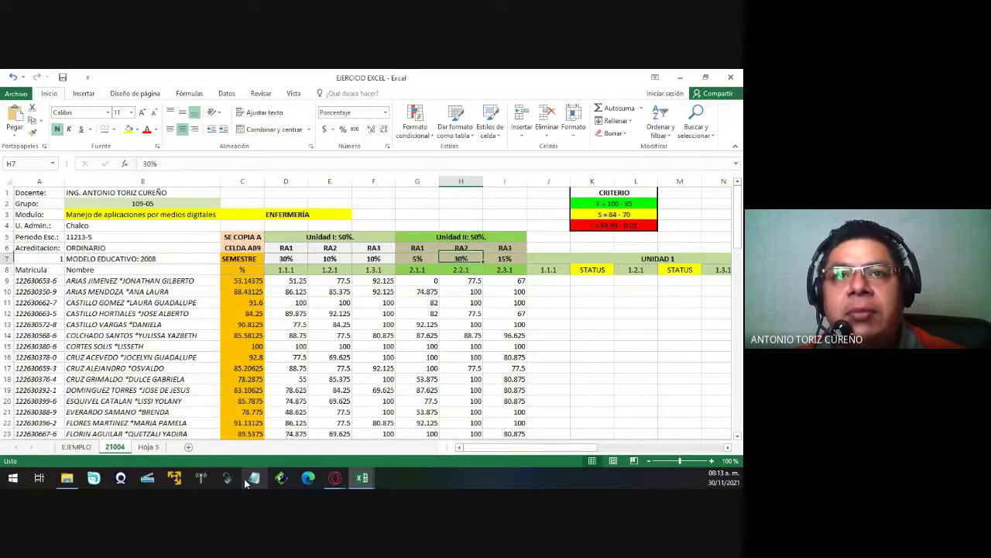
pyautogui.press('End')
pyautogui.press('Left')
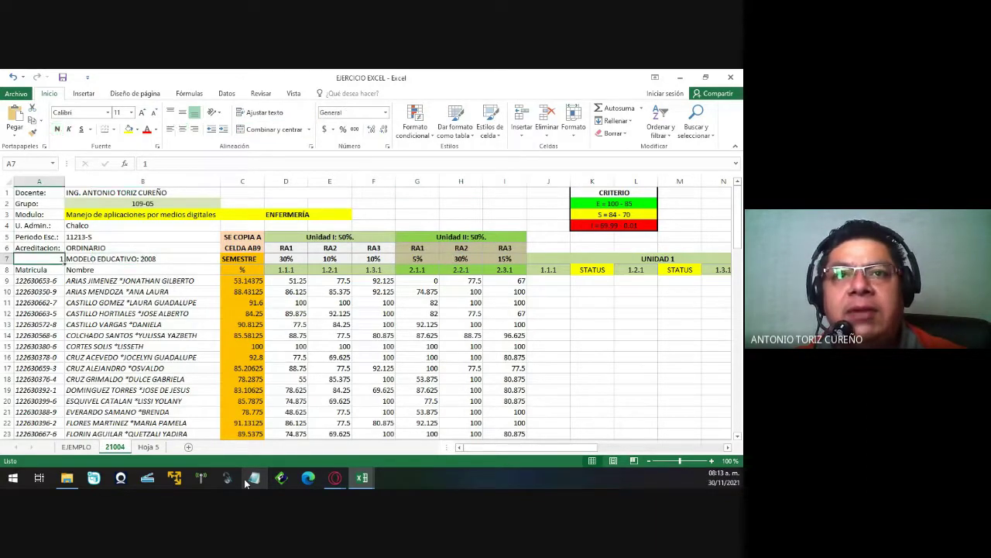
pyautogui.moveTo(362, 477)
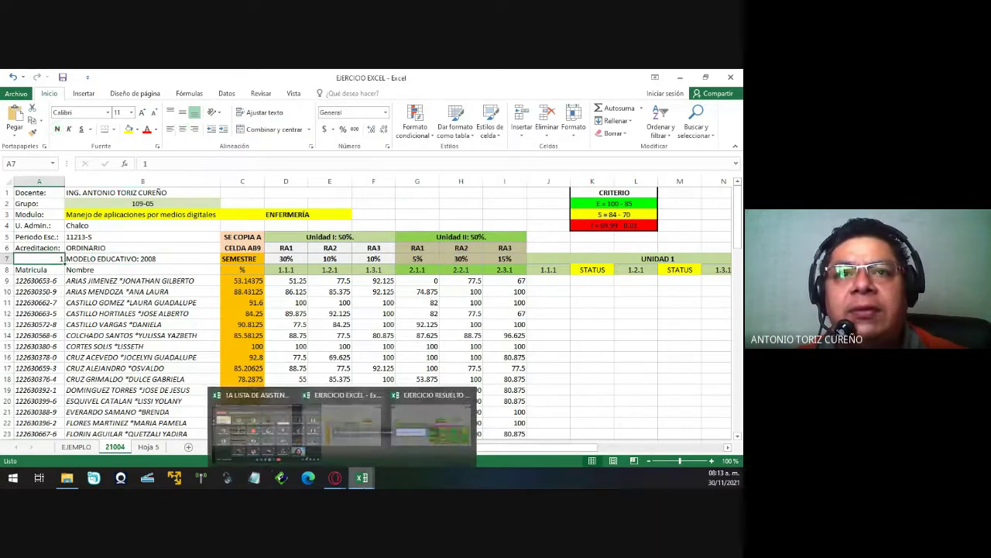
pyautogui.click(422, 258)
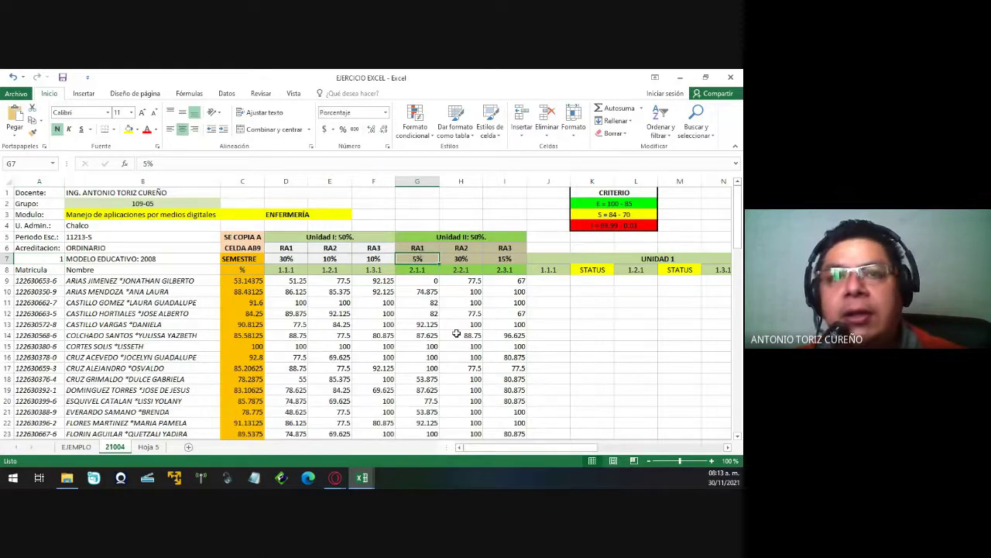
pyautogui.press('Right')
pyautogui.press('Right')
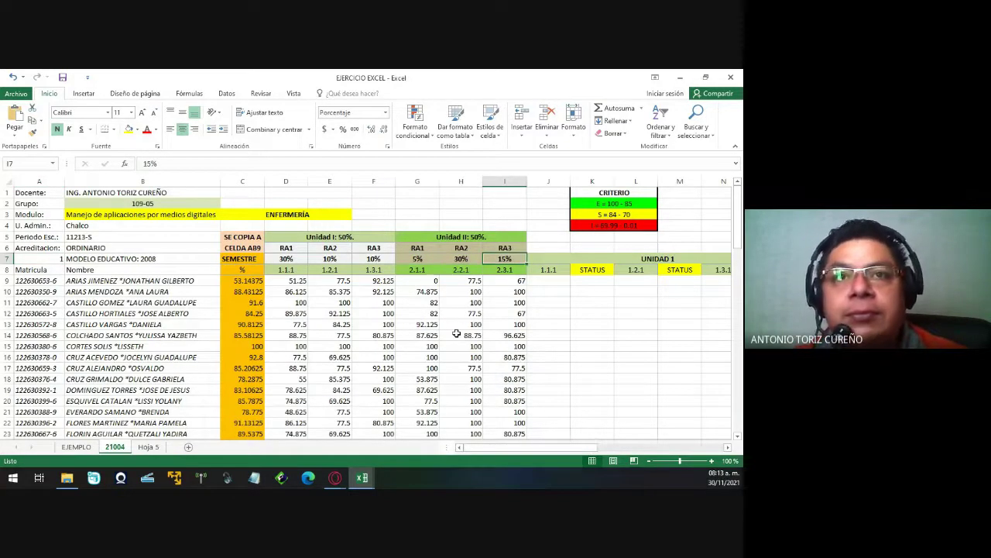
pyautogui.press('Left')
pyautogui.press('Left')
pyautogui.press('Left')
pyautogui.press('Right')
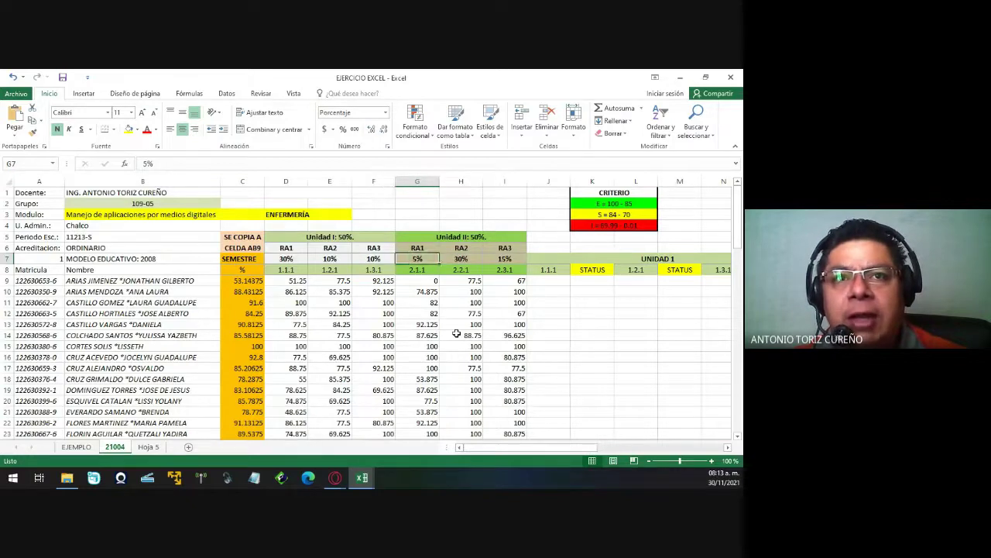
pyautogui.press('Right')
pyautogui.press('Left')
pyautogui.press('Right')
pyautogui.press('Left')
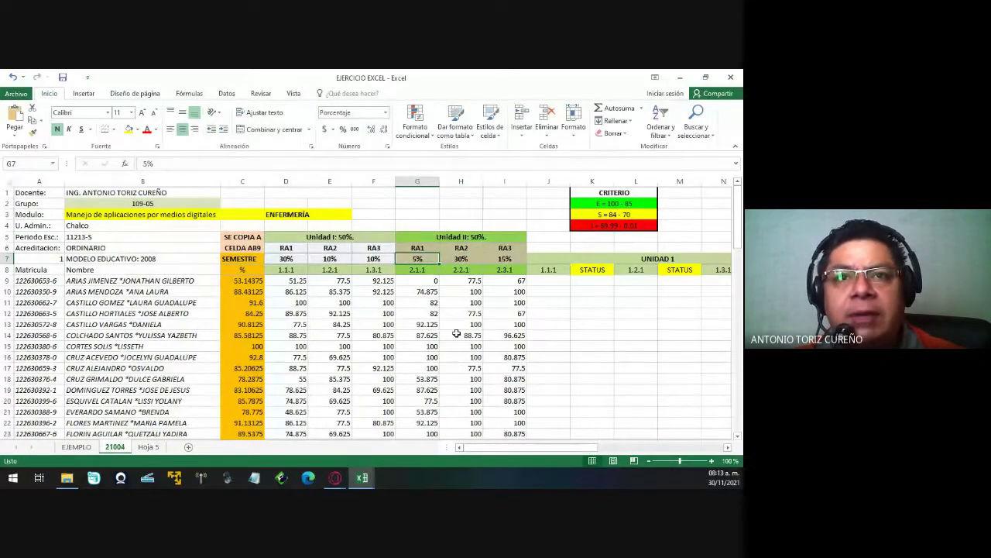
pyautogui.press('Down')
pyautogui.press('Down')
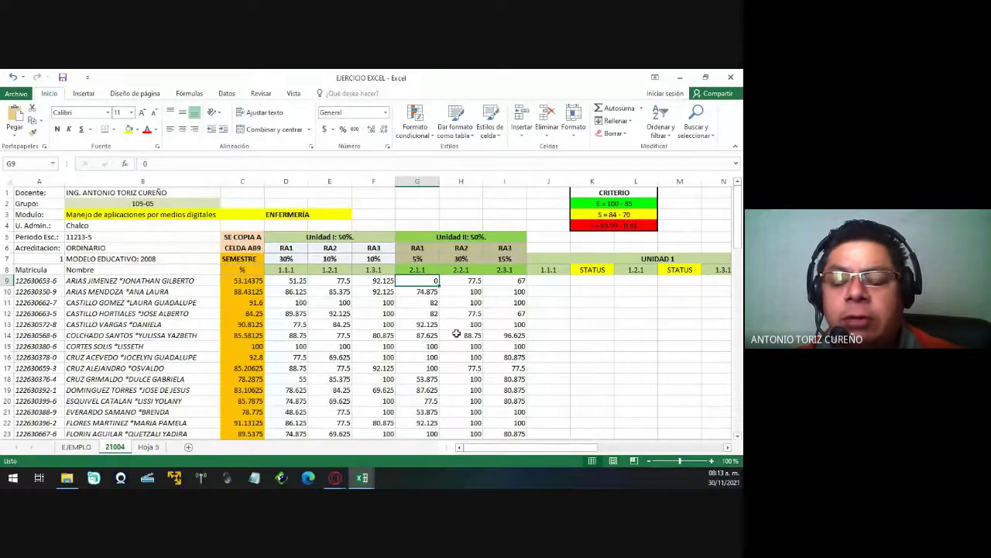
pyautogui.press('Right')
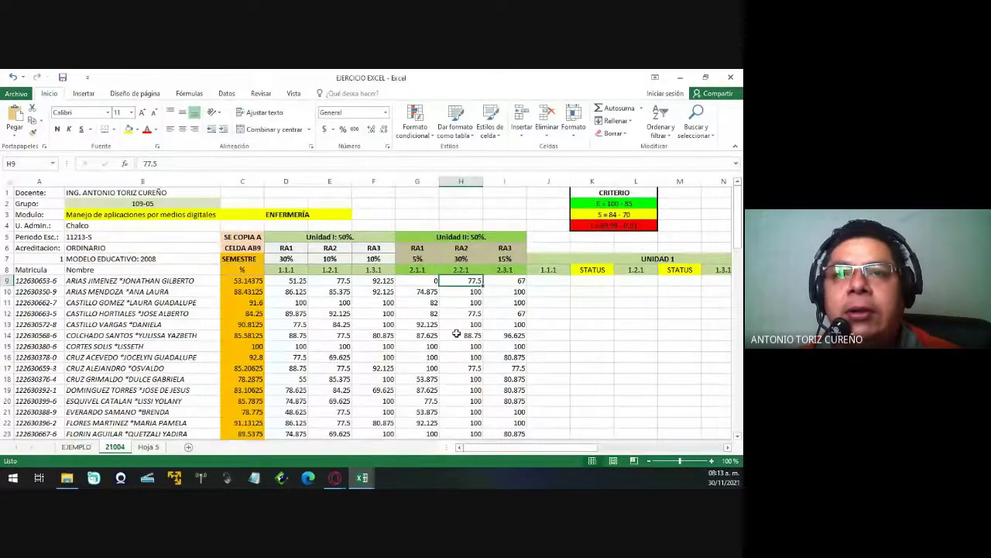
pyautogui.press('Right')
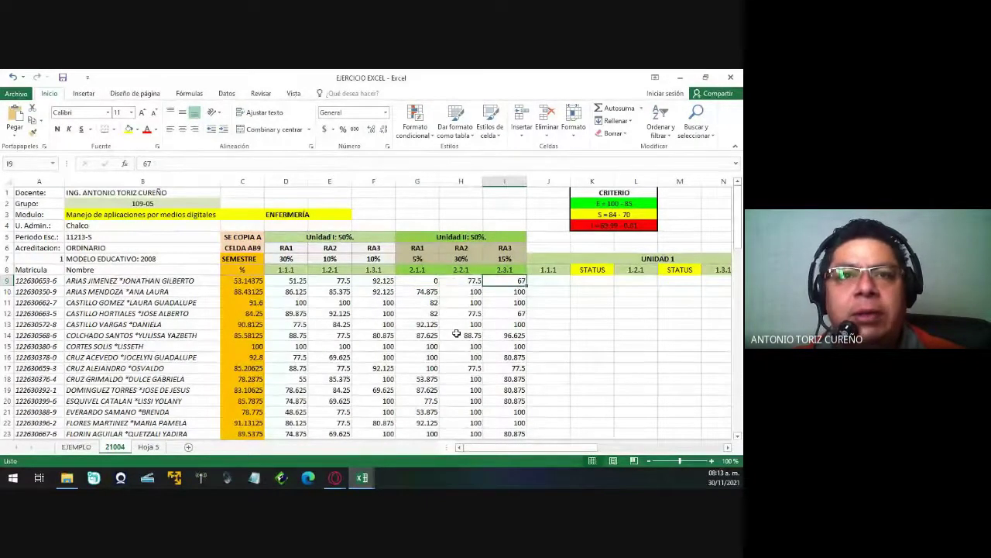
pyautogui.press('Left')
pyautogui.press('Left')
pyautogui.press('Left')
pyautogui.press('Left')
pyautogui.press('Left')
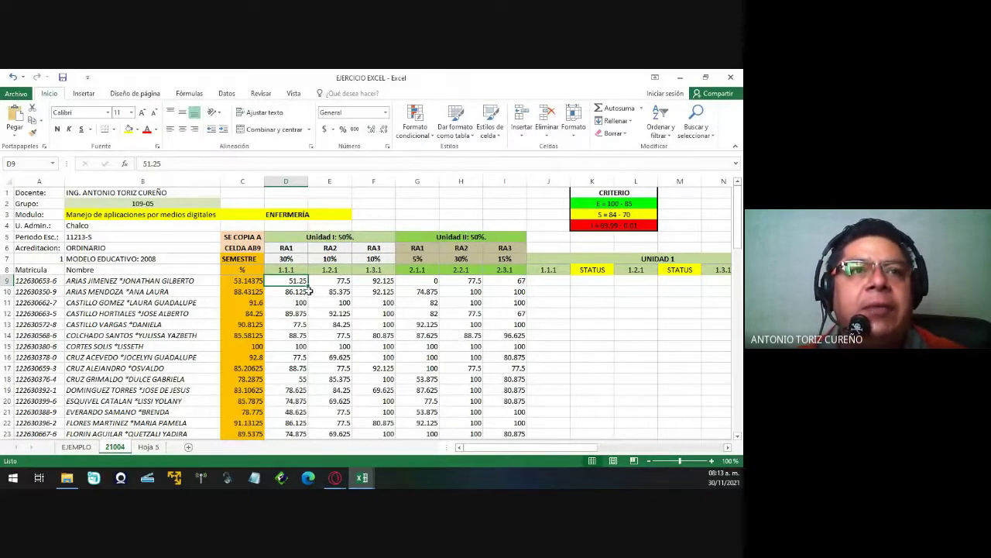
pyautogui.click(244, 237)
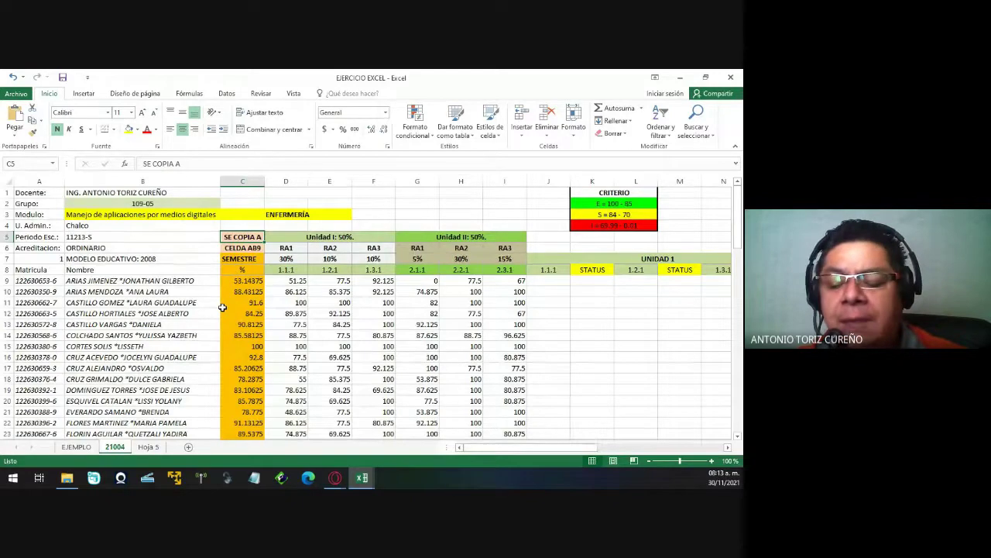
pyautogui.press('Down')
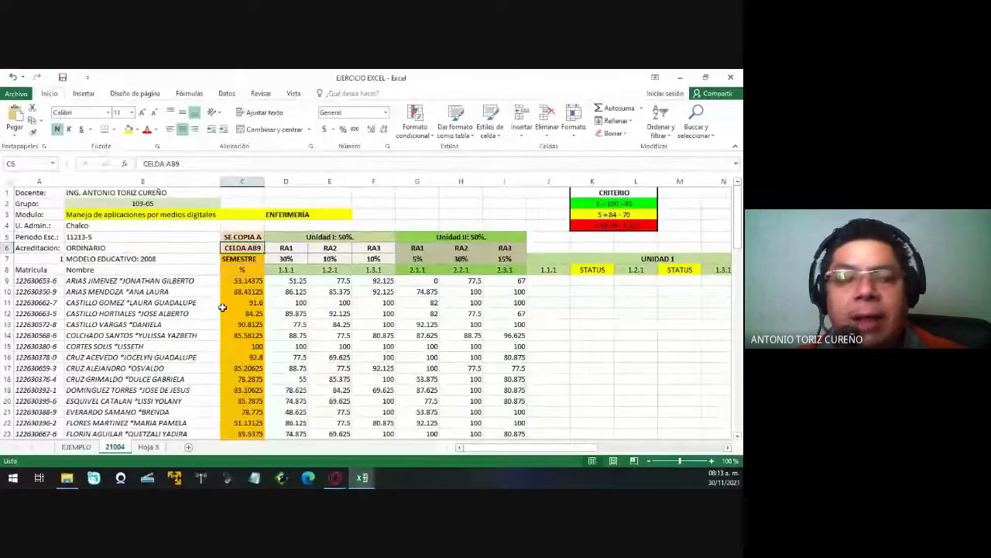
pyautogui.press('Right')
pyautogui.press('Right')
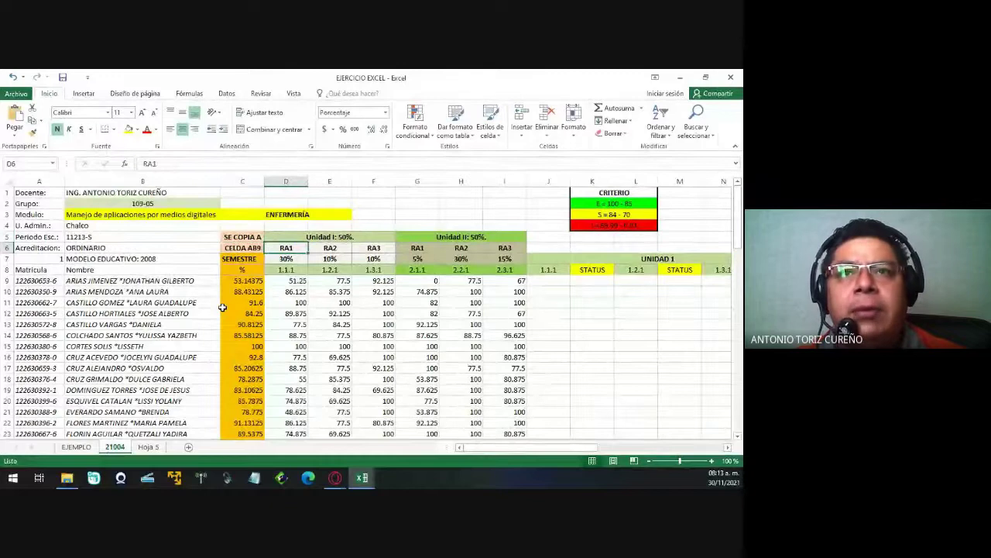
pyautogui.press('Right')
pyautogui.press('Right')
pyautogui.press('Right')
pyautogui.press('Right')
pyautogui.press('Right')
pyautogui.press('Right')
pyautogui.press('Right')
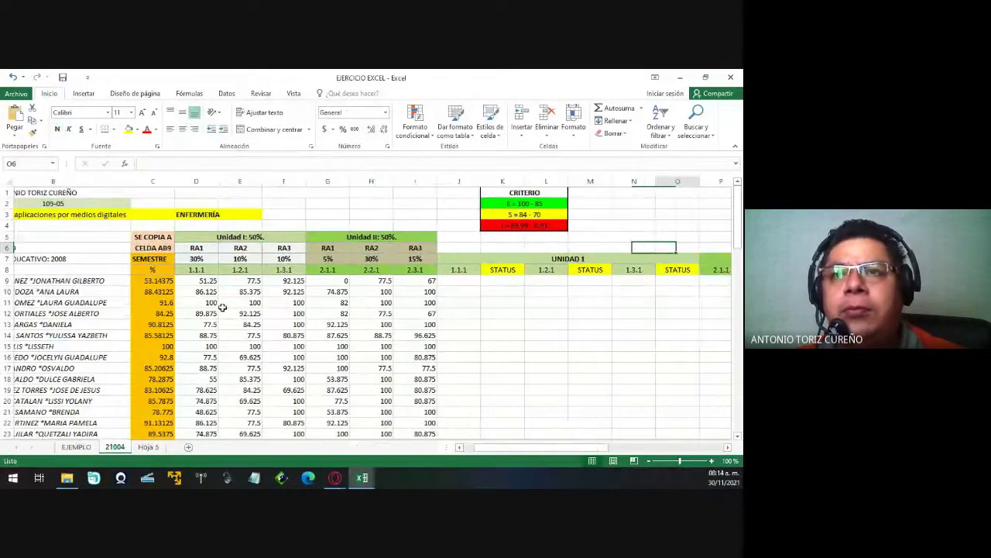
pyautogui.press('Right')
pyautogui.press('Right')
pyautogui.press('Right')
pyautogui.press('Right')
pyautogui.press('Right')
pyautogui.press('Right')
pyautogui.press('Right')
pyautogui.press('Right')
pyautogui.press('Right')
pyautogui.press('Right')
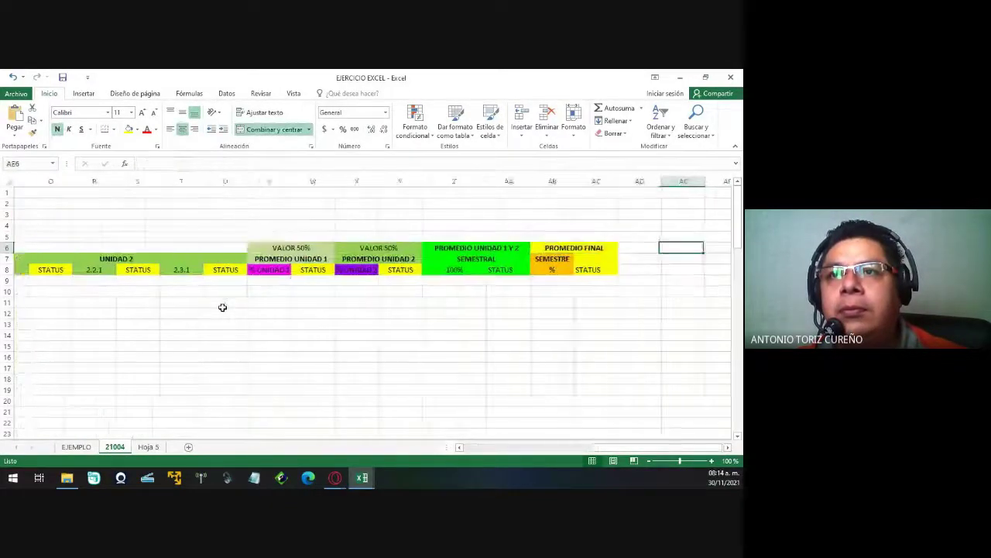
pyautogui.press('Left')
pyautogui.press('Left')
pyautogui.press('Left')
pyautogui.press('Left')
pyautogui.press('Right')
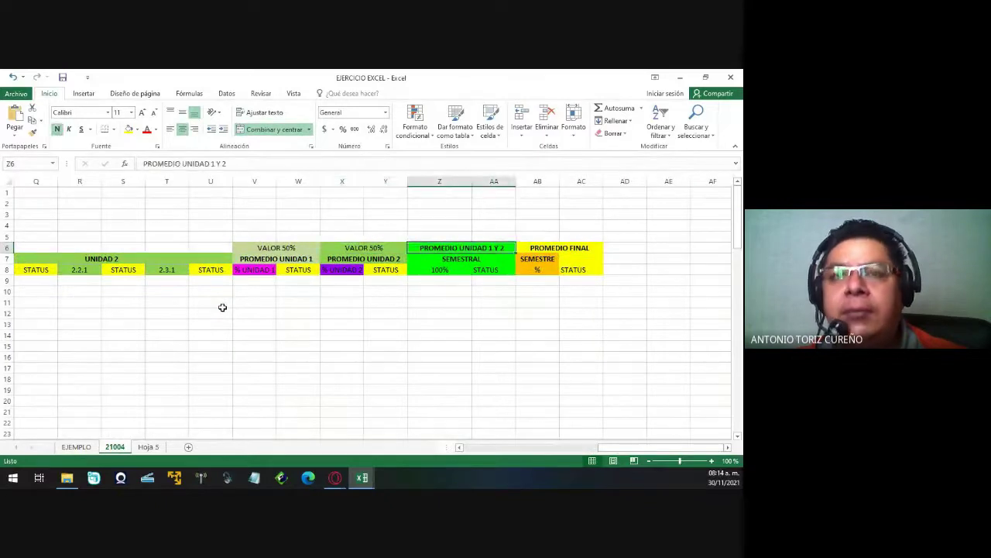
pyautogui.press('Right')
pyautogui.press('Down')
pyautogui.press('Down')
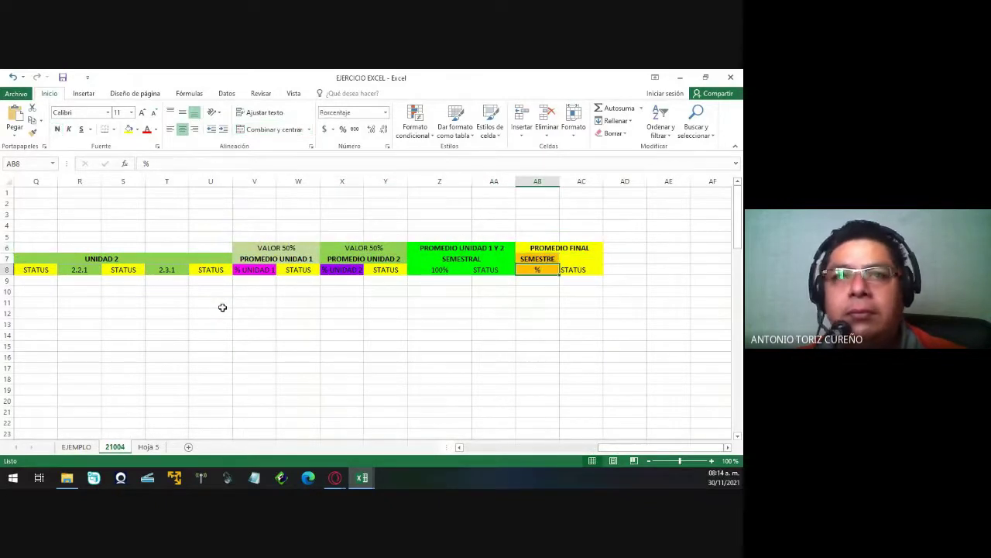
pyautogui.press('Down')
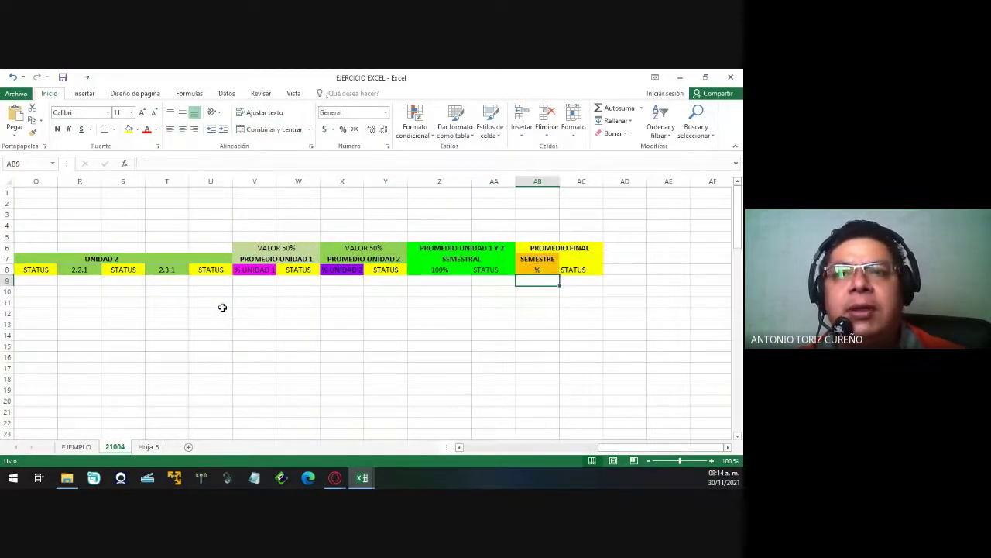
pyautogui.press('Left')
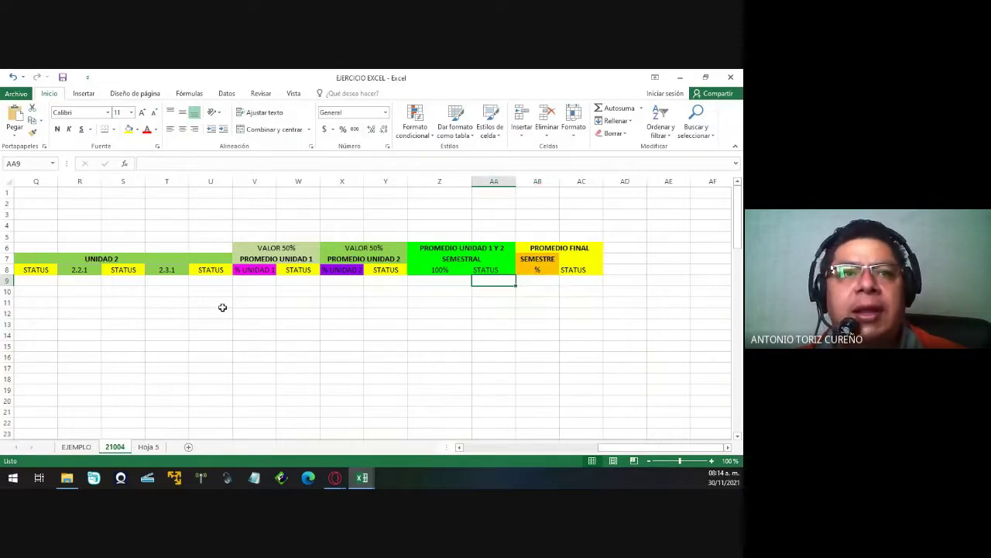
pyautogui.press('Left')
pyautogui.press('Left')
pyautogui.press('Left')
pyautogui.press('Left')
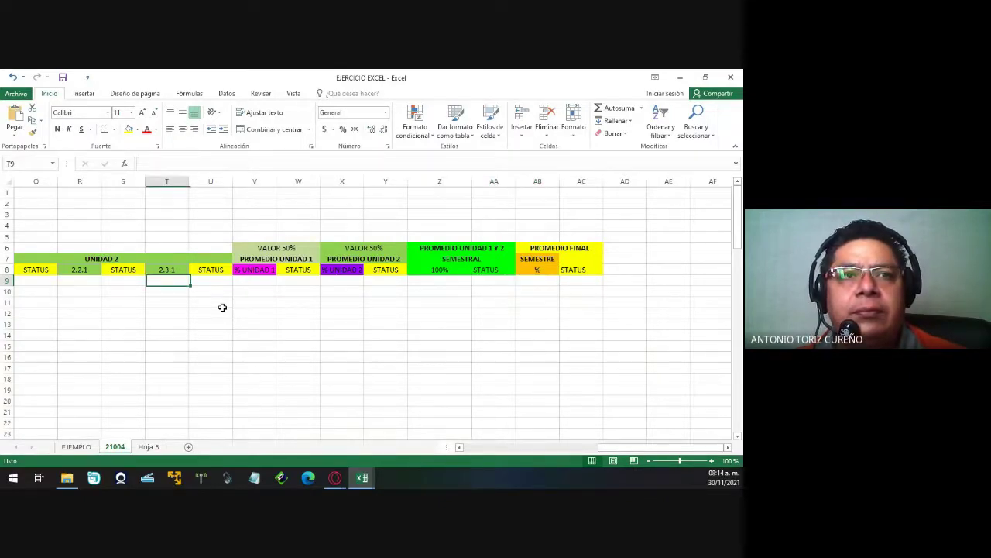
pyautogui.press('Left')
pyautogui.press('Left')
pyautogui.press('Left')
pyautogui.press('Left')
pyautogui.press('Left')
pyautogui.press('Left')
pyautogui.press('Left')
pyautogui.press('Left')
pyautogui.press('Left')
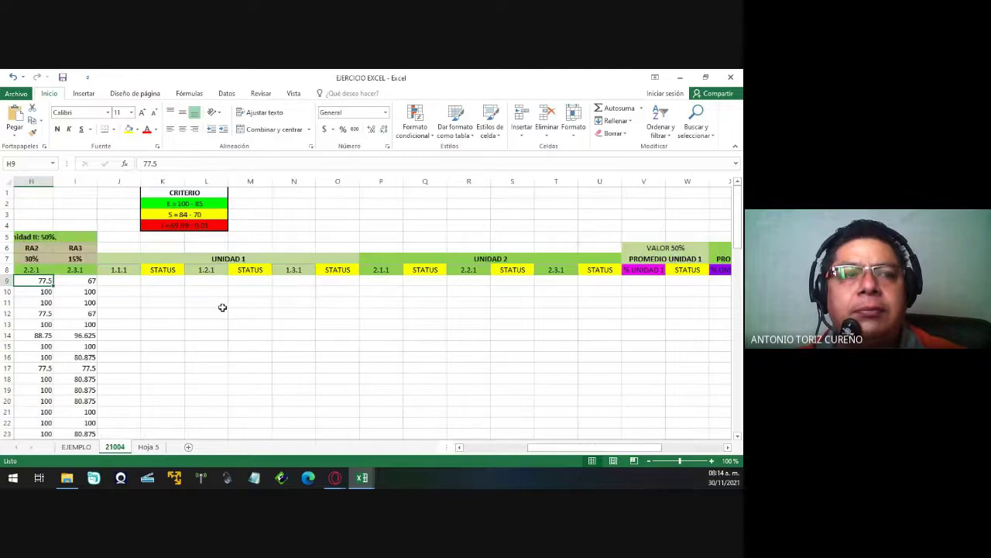
pyautogui.press('Left')
pyautogui.press('Left')
pyautogui.press('Right')
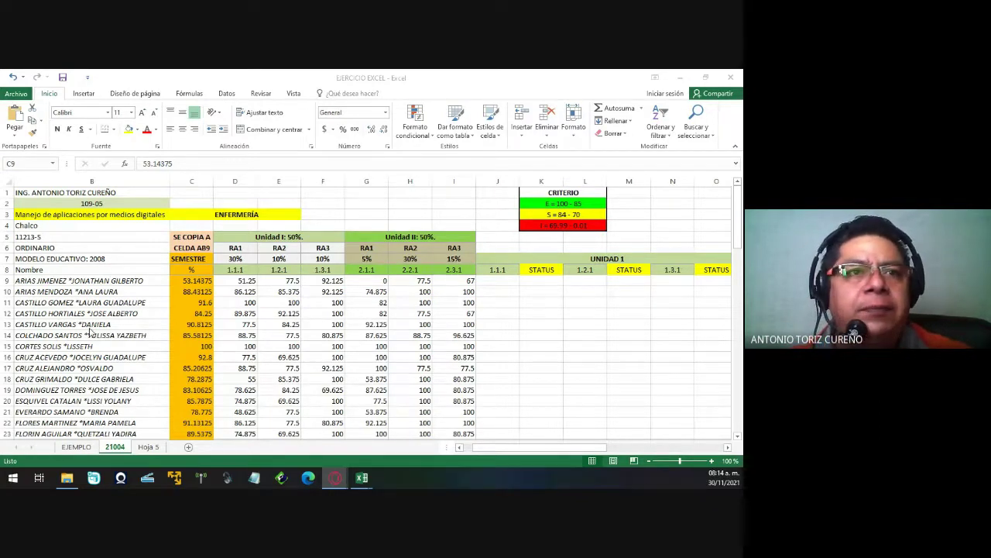
pyautogui.click(240, 284)
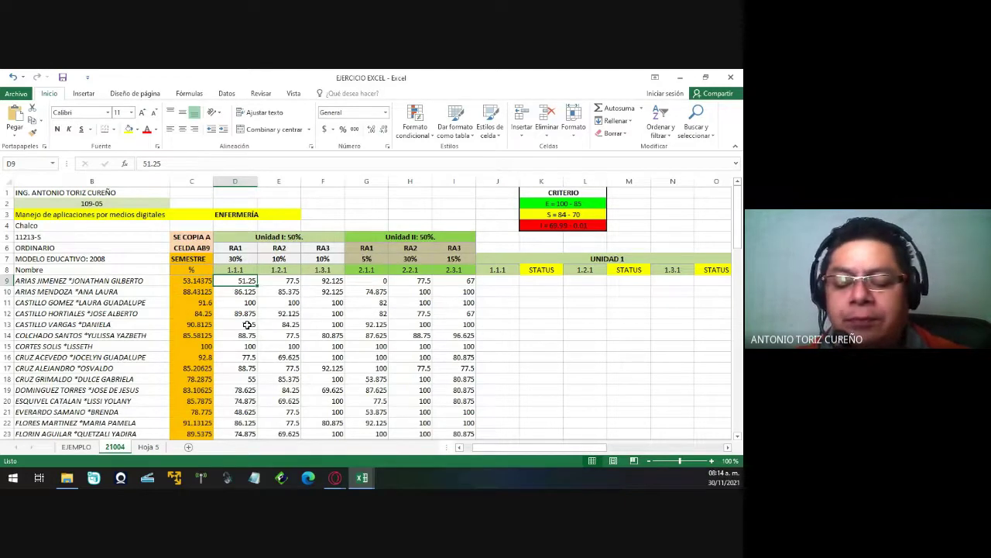
pyautogui.press('Right')
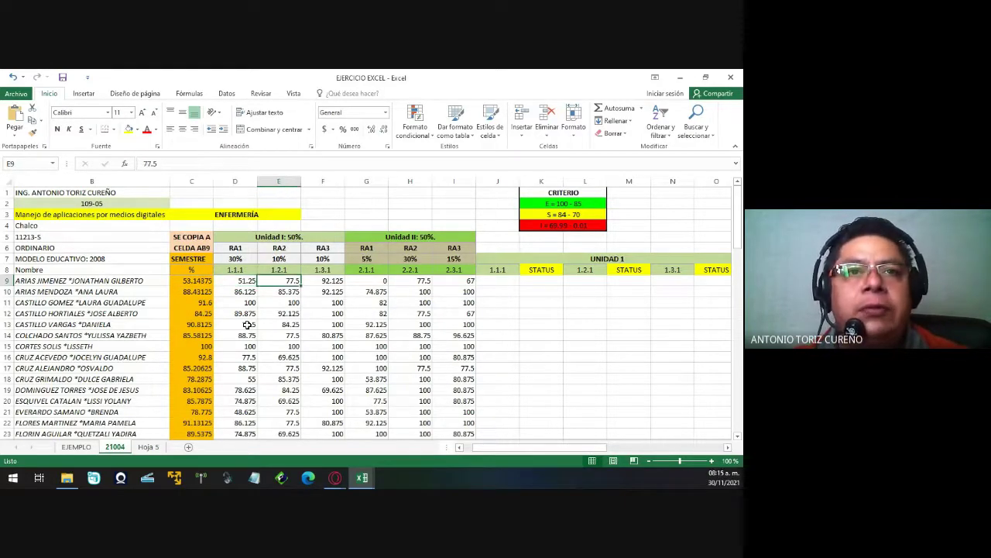
pyautogui.press('Right')
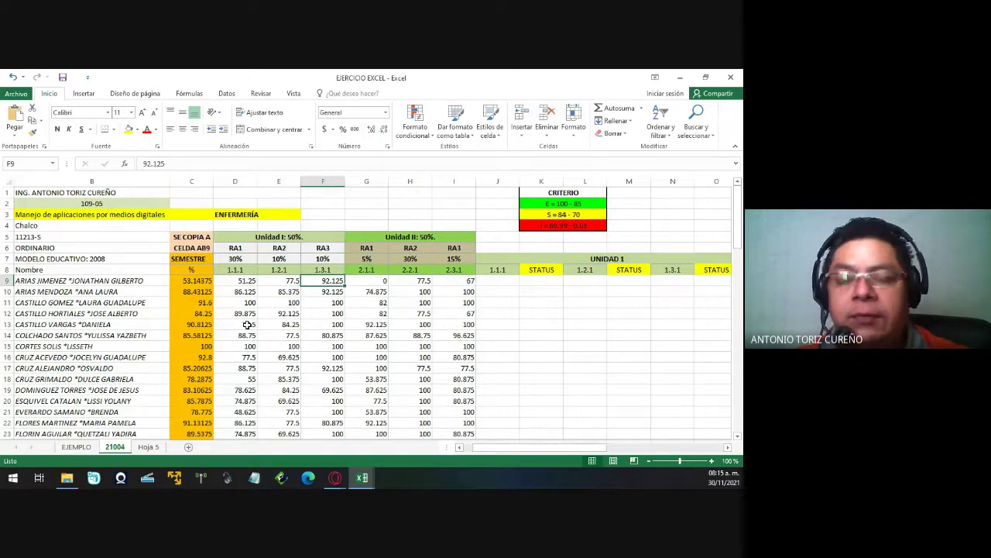
pyautogui.press('Right')
pyautogui.press('Right')
pyautogui.press('Right')
pyautogui.press('Right')
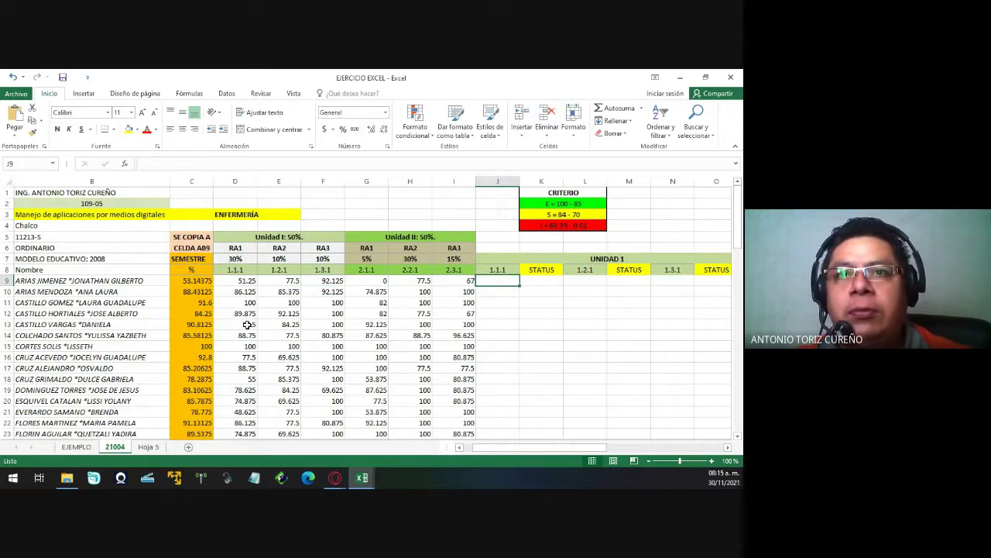
pyautogui.press('Right')
pyautogui.press('Right')
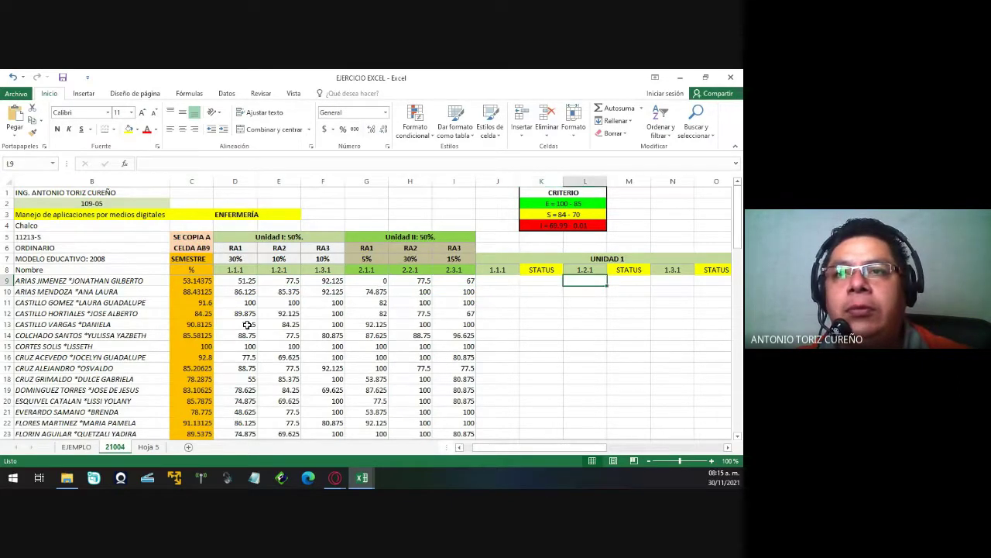
pyautogui.press('Right')
pyautogui.press('Right')
pyautogui.press('Right')
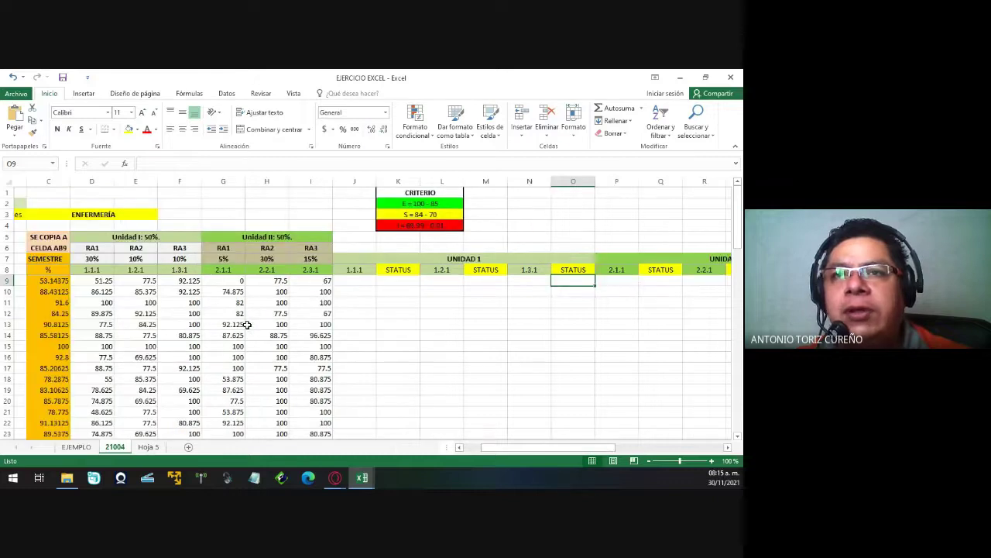
pyautogui.press('Left')
pyautogui.press('Left')
pyautogui.press('Left')
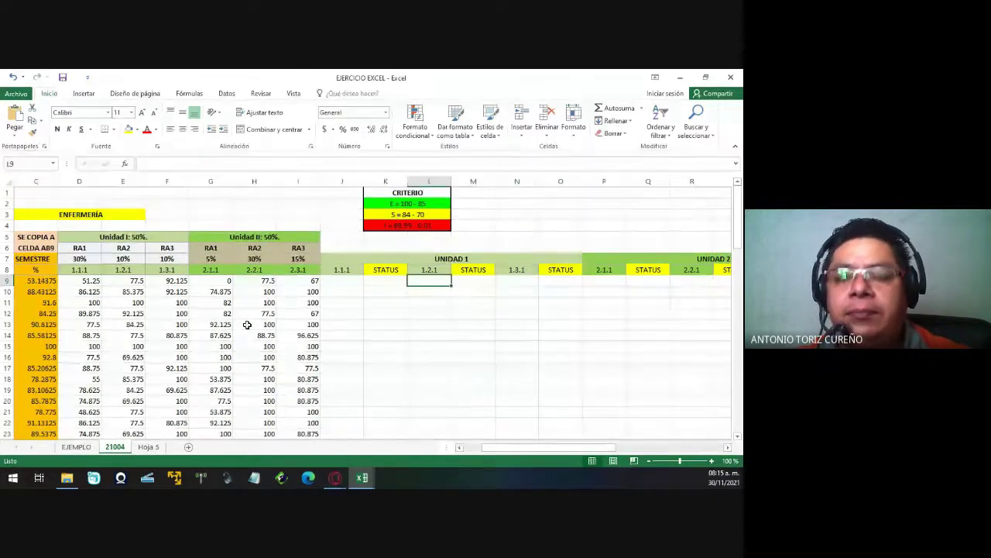
pyautogui.press('Up')
pyautogui.press('Up')
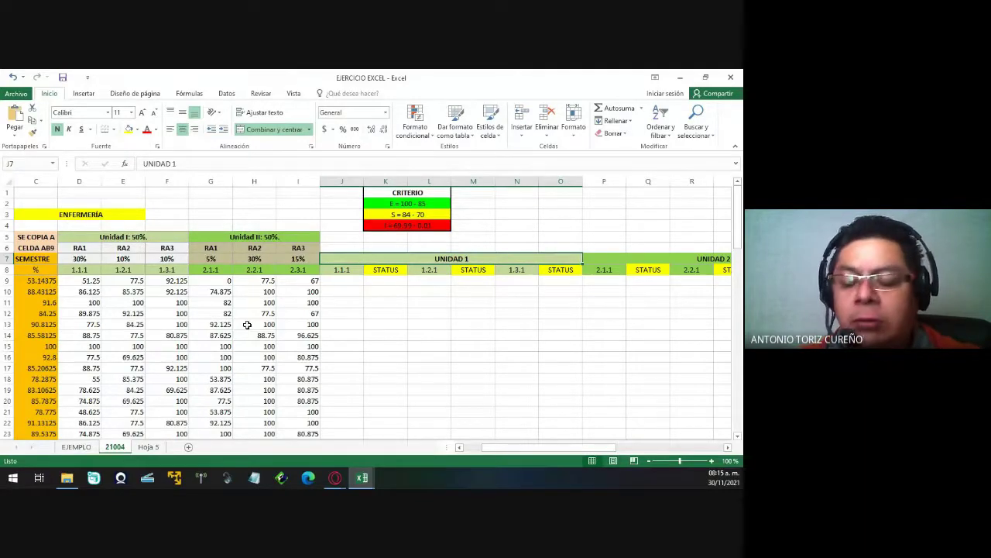
pyautogui.press('Down')
pyautogui.press('Right')
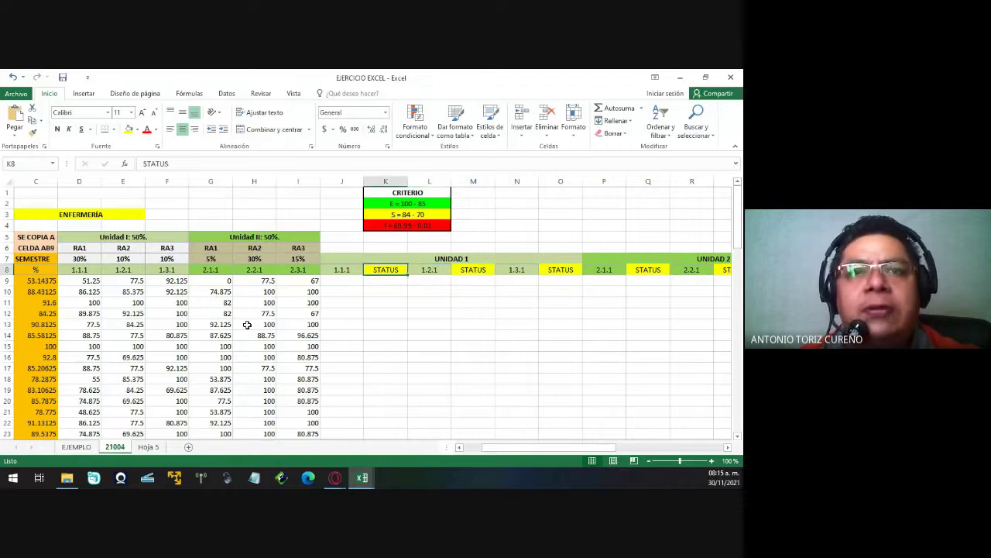
pyautogui.press('Down')
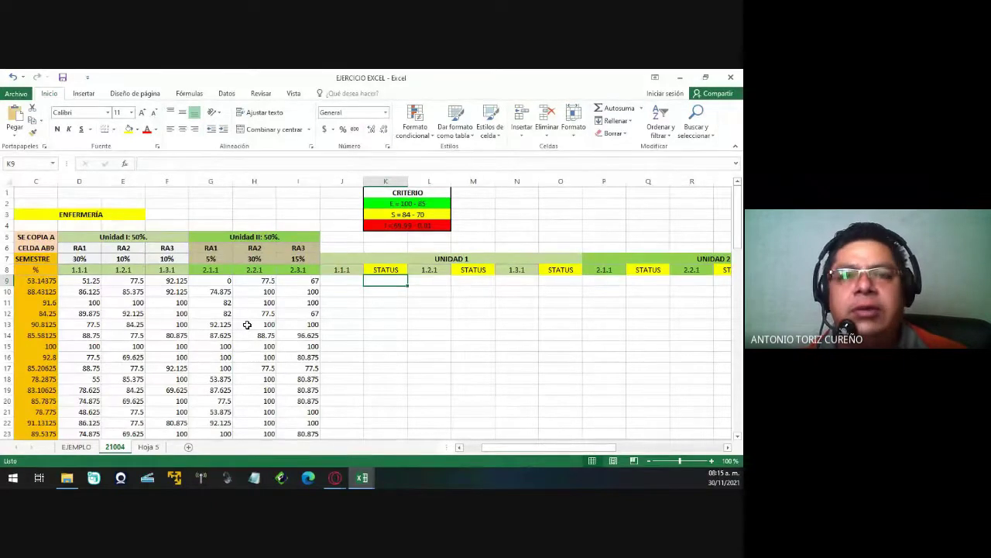
pyautogui.press('Up')
pyautogui.press('Up')
pyautogui.press('Up')
pyautogui.press('Up')
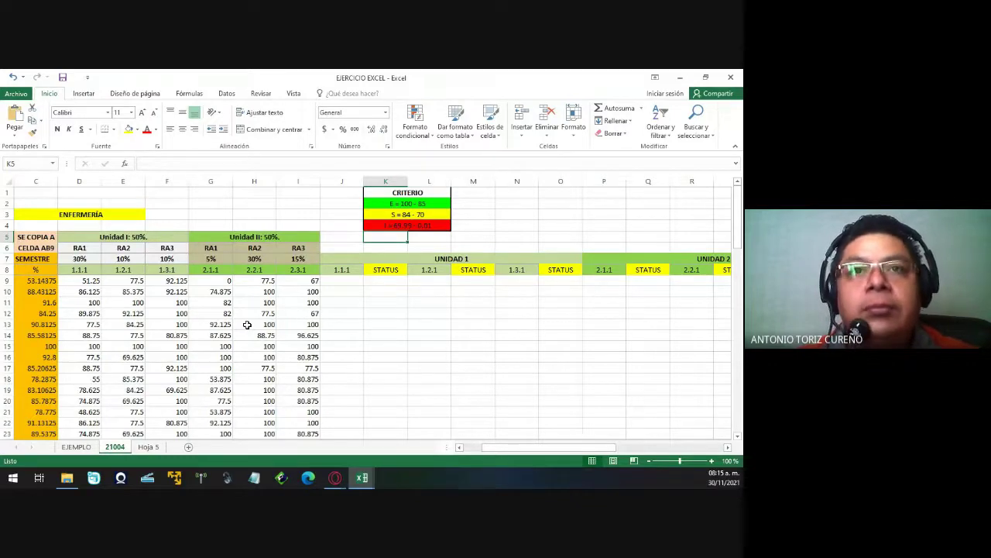
# Enter the legend entry '0 = NADA' in K5 and select K5:L5.
pyautogui.write('0=')
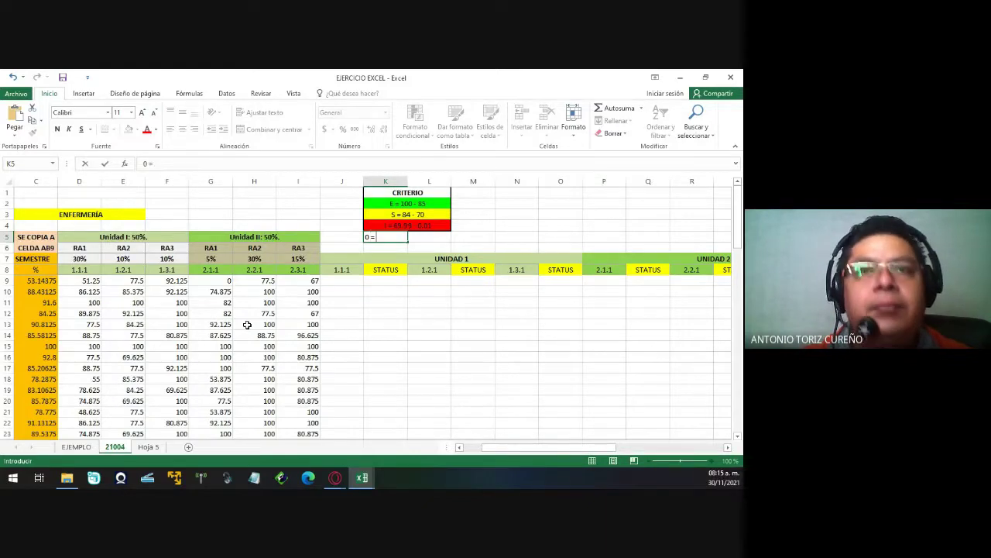
pyautogui.write('= NADA')
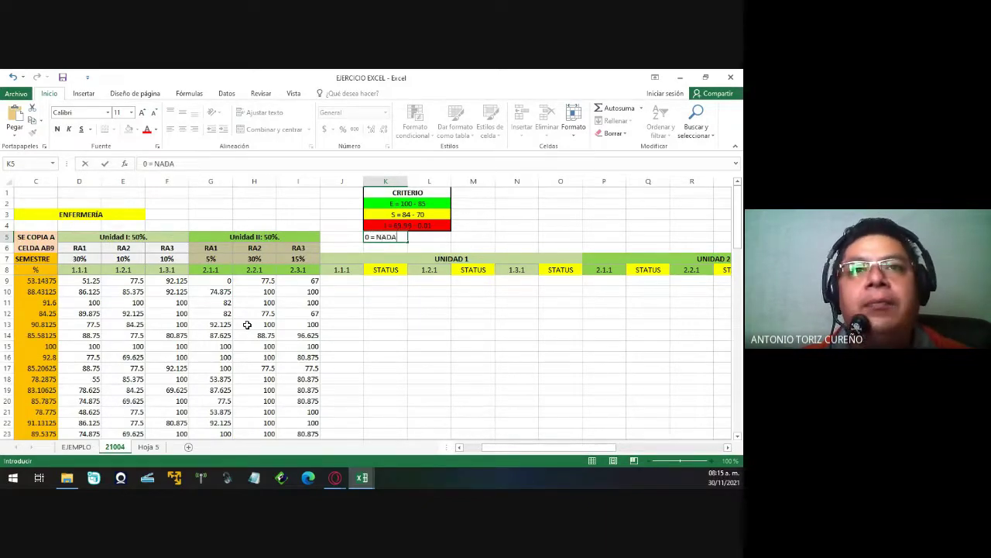
pyautogui.press('Return')
pyautogui.press('Up')
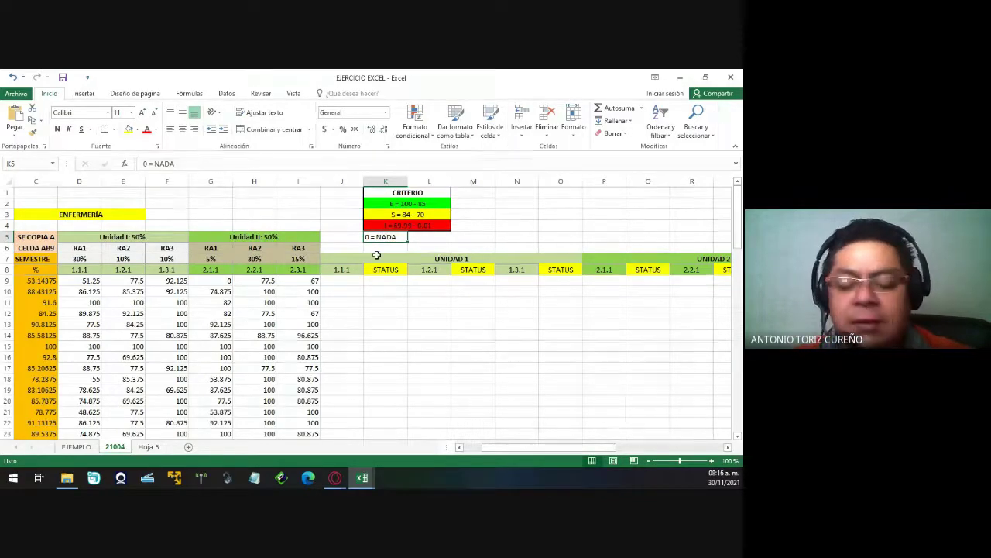
pyautogui.hotkey('shift', 'Right')
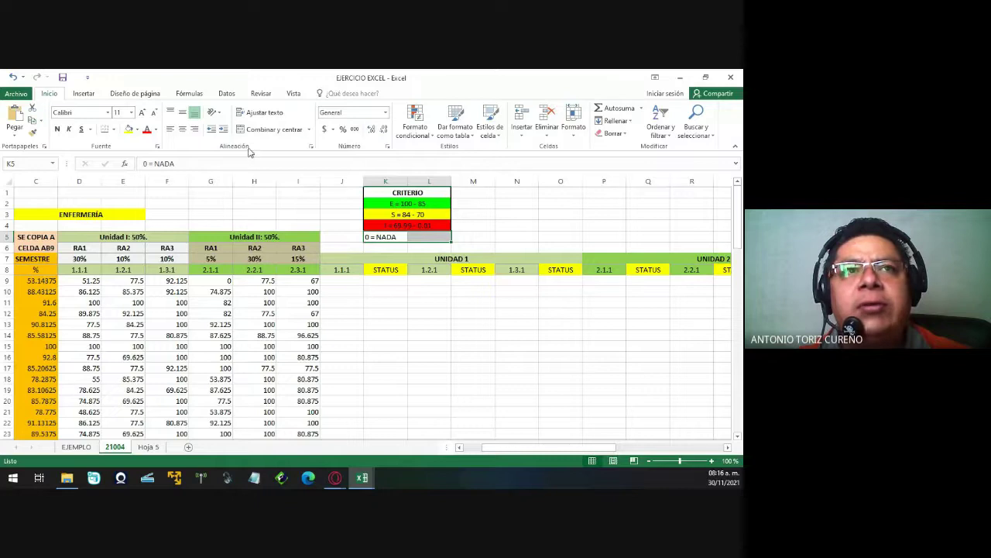
# Merge and centre K5:L5 so 0 = NADA spans both cells.
pyautogui.click(285, 130)
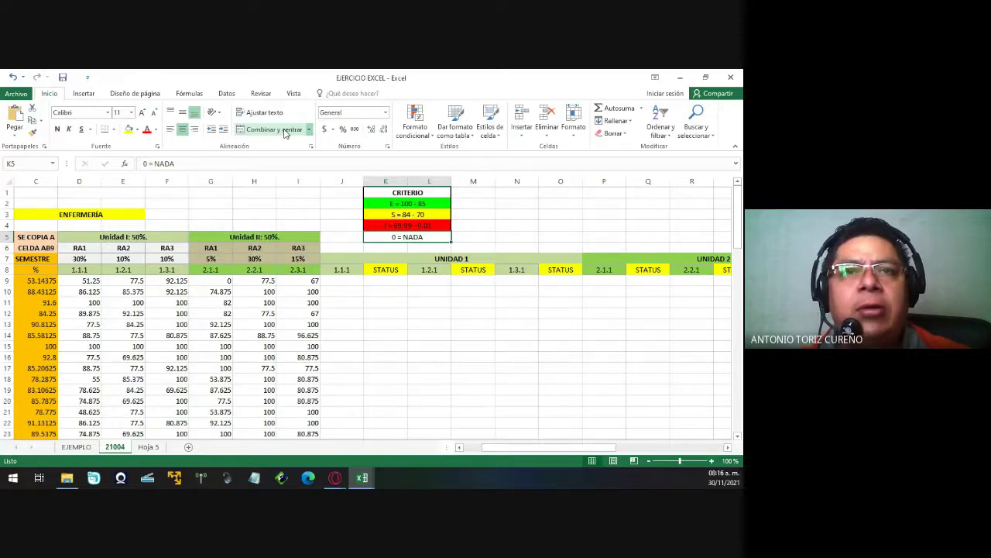
pyautogui.click(284, 129)
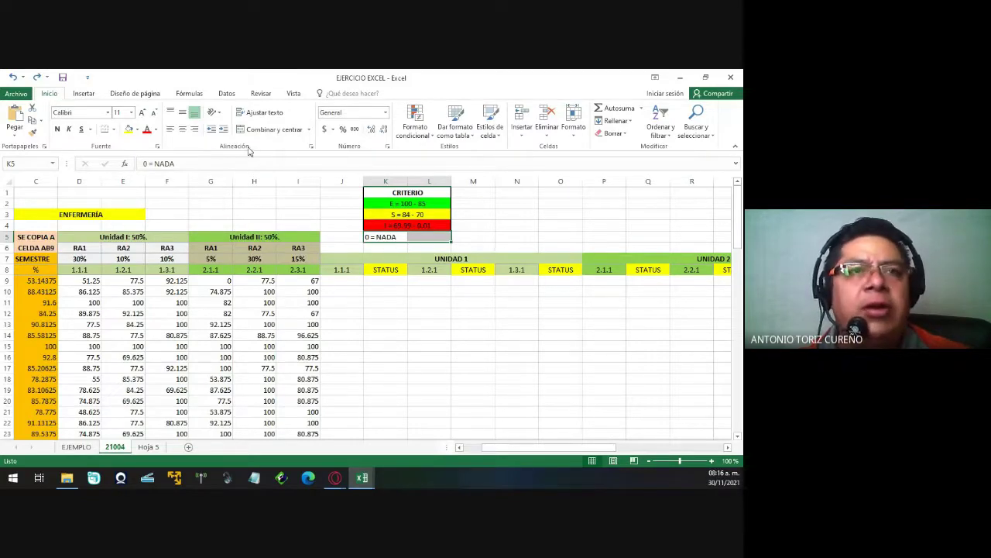
pyautogui.click(279, 129)
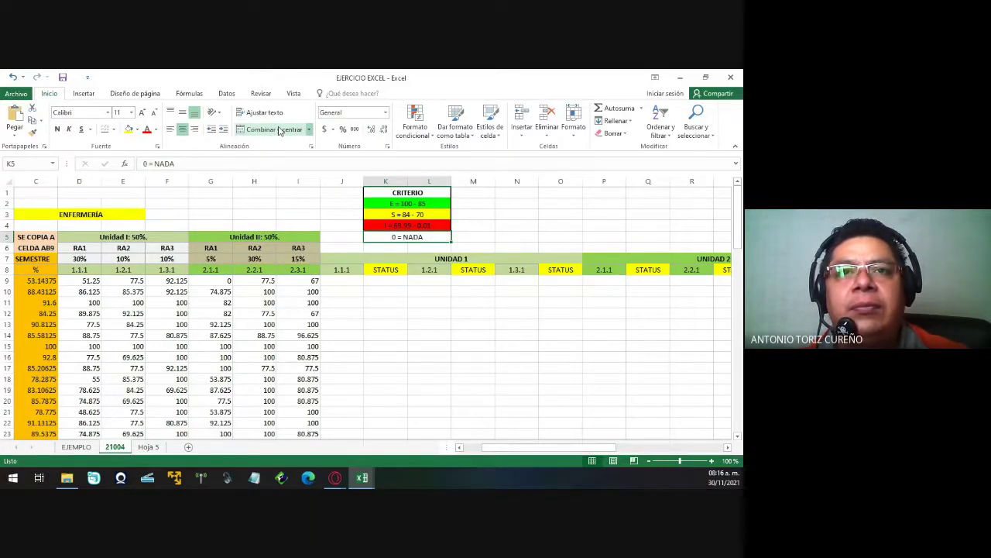
pyautogui.click(385, 250)
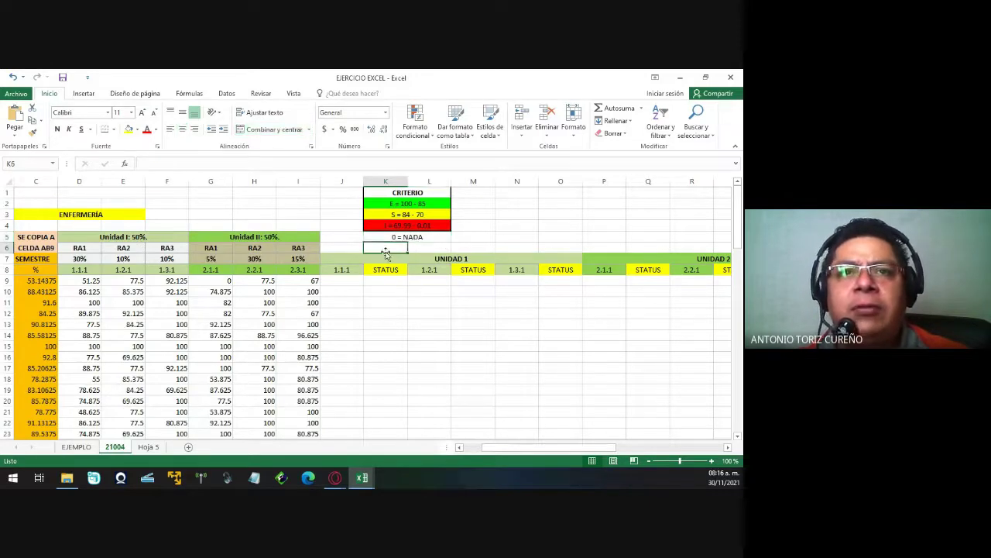
pyautogui.click(391, 237)
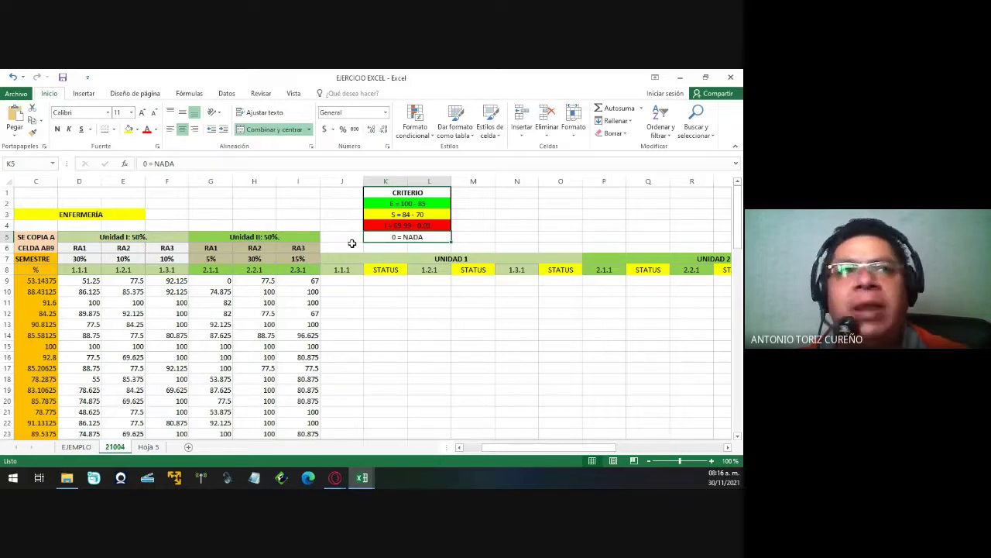
# Apply All Borders (Todos los bordes) to the merged 0 = NADA cell.
pyautogui.click(114, 129)
pyautogui.click(115, 132)
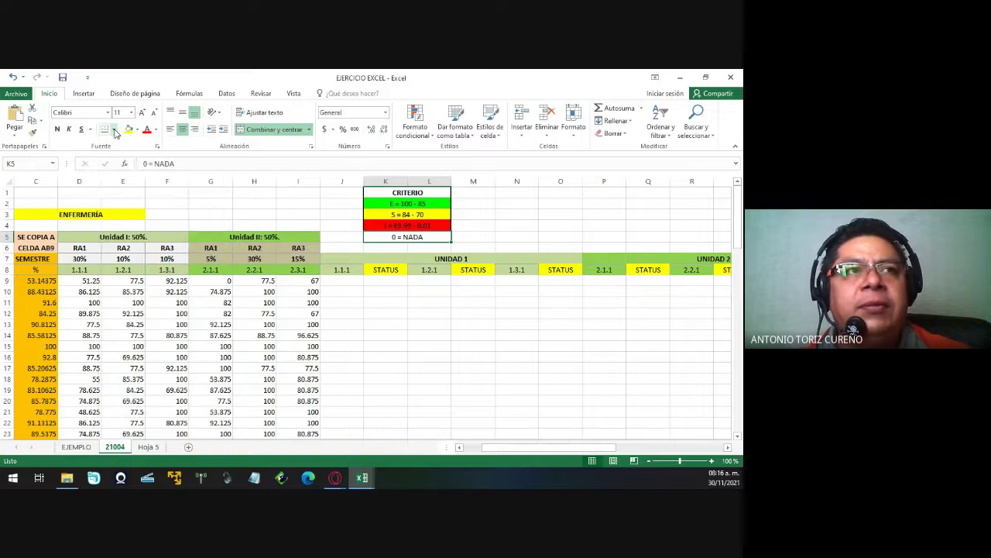
pyautogui.click(115, 131)
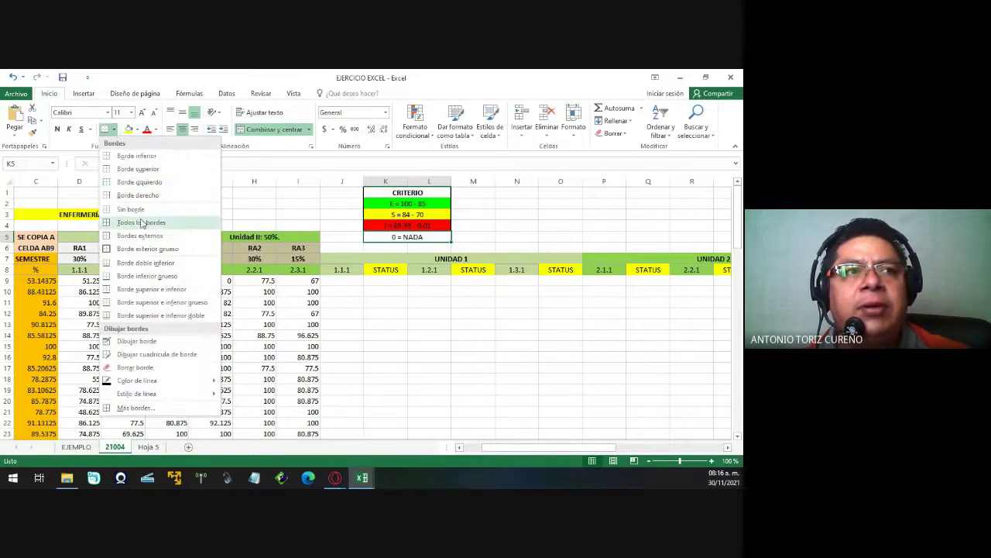
pyautogui.click(142, 226)
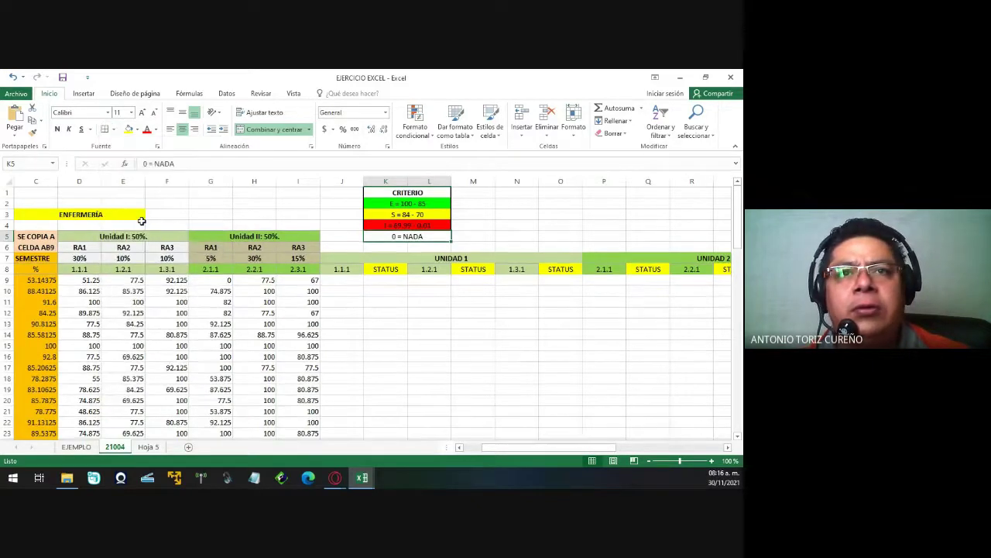
pyautogui.click(353, 235)
pyautogui.click(403, 238)
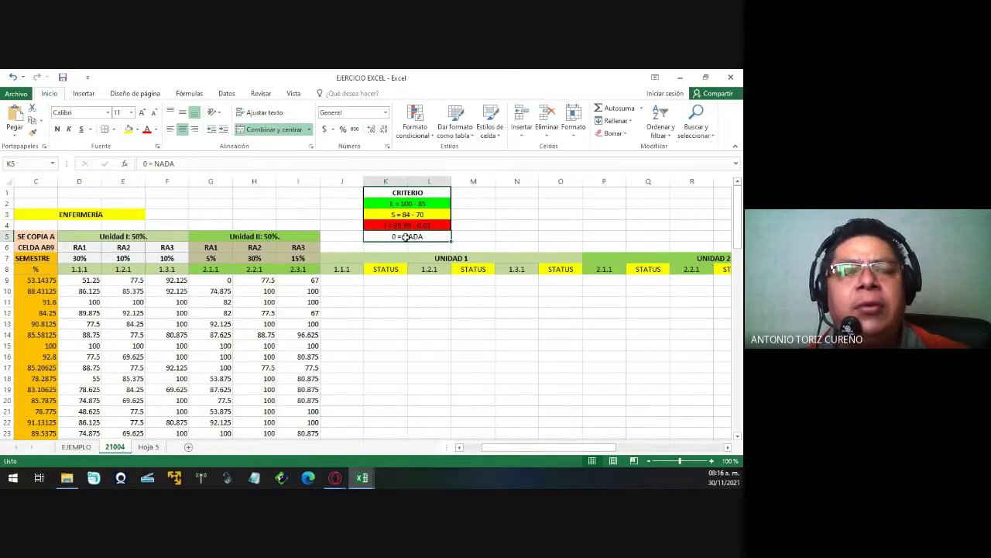
pyautogui.click(341, 238)
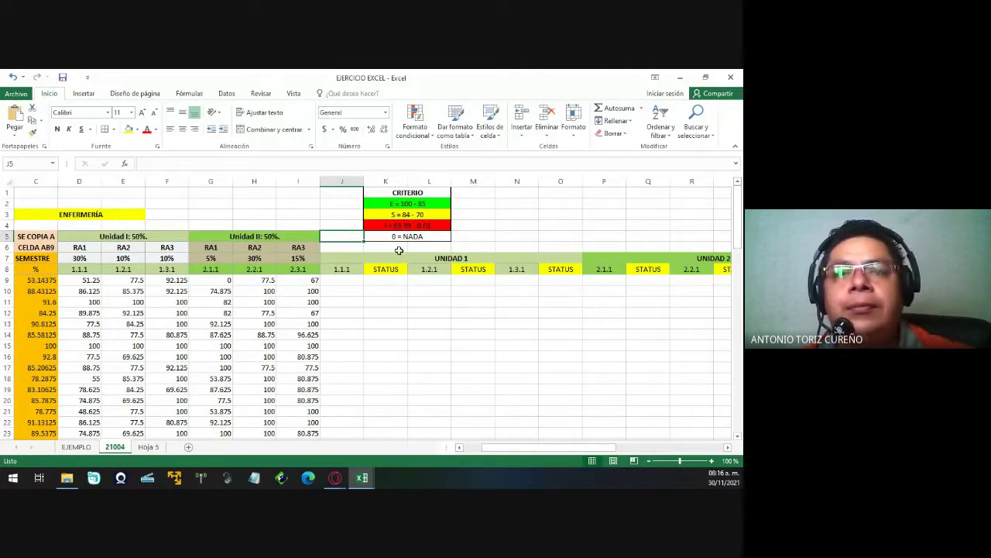
# Select J9 and save the EJERCICIO EXCEL workbook with Ctrl+S.
pyautogui.click(339, 279)
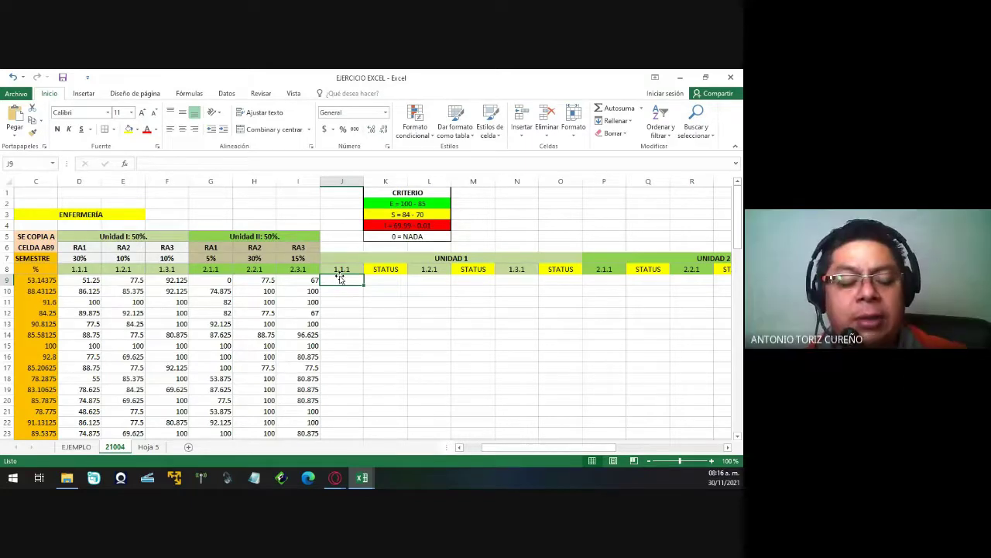
pyautogui.hotkey('ctrl', 's')
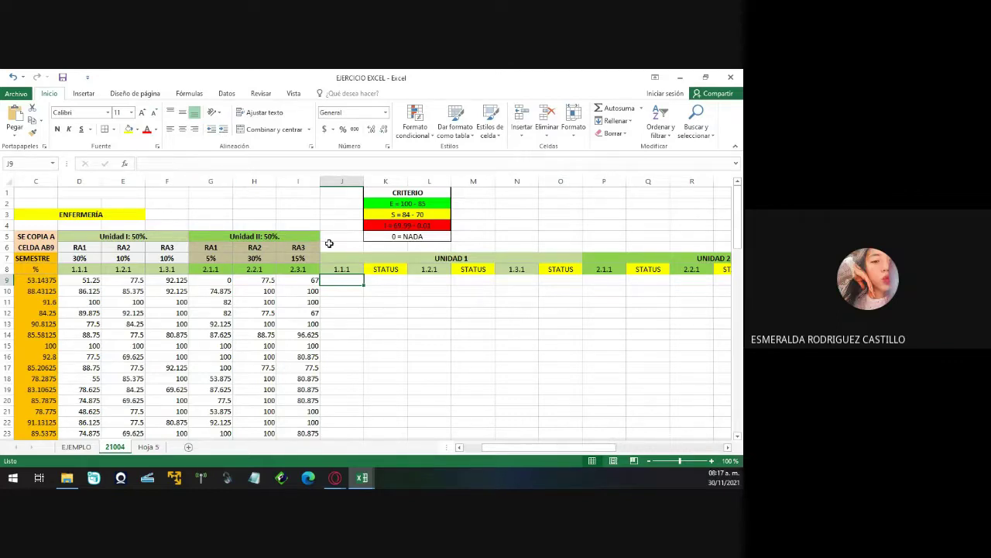
# Save the workbook as a copy in MATERIAS > 1 LIC. EN ENFERMERIA > 1A TIC APLICADAS > PRATICAS_EXCEL.
pyautogui.click(16, 94)
pyautogui.click(38, 203)
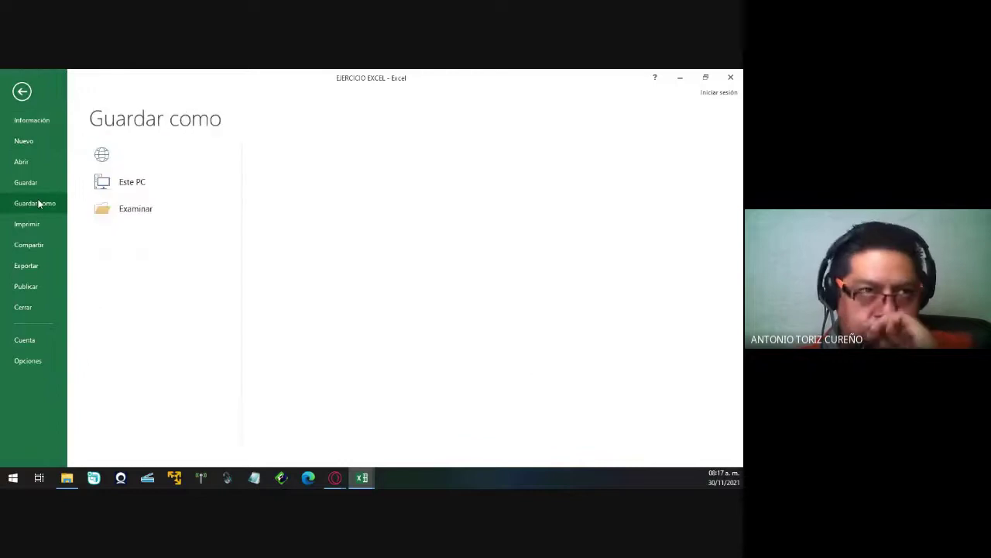
pyautogui.click(150, 234)
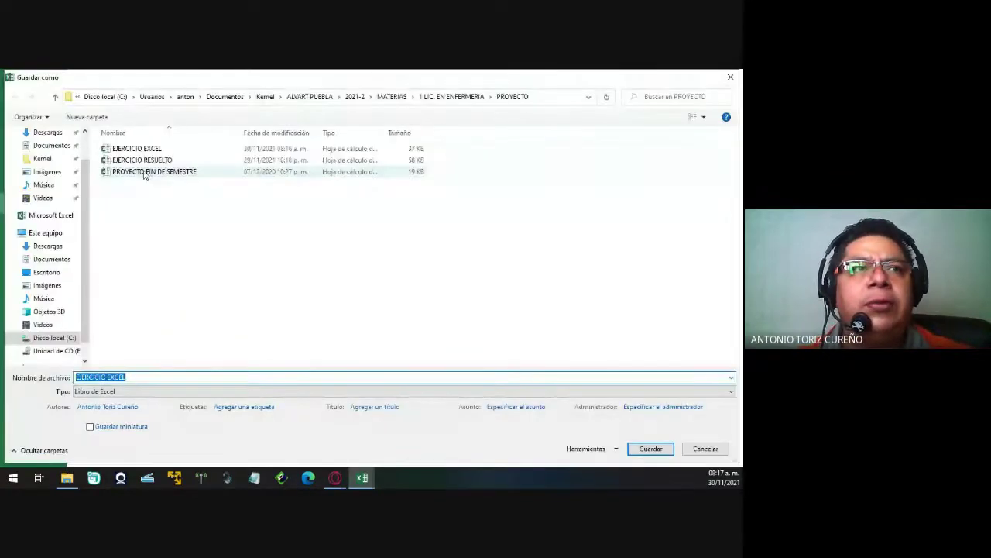
pyautogui.click(392, 97)
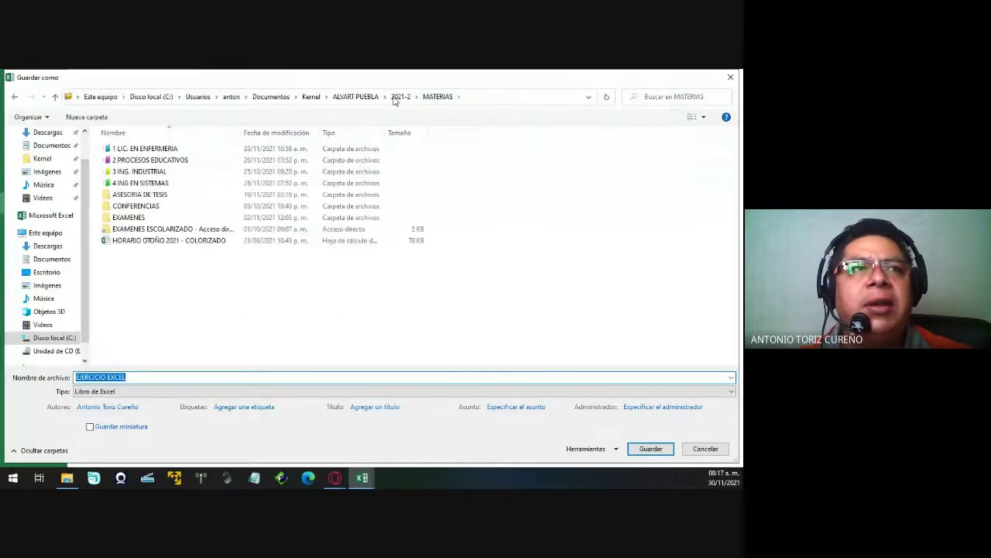
pyautogui.doubleClick(194, 148)
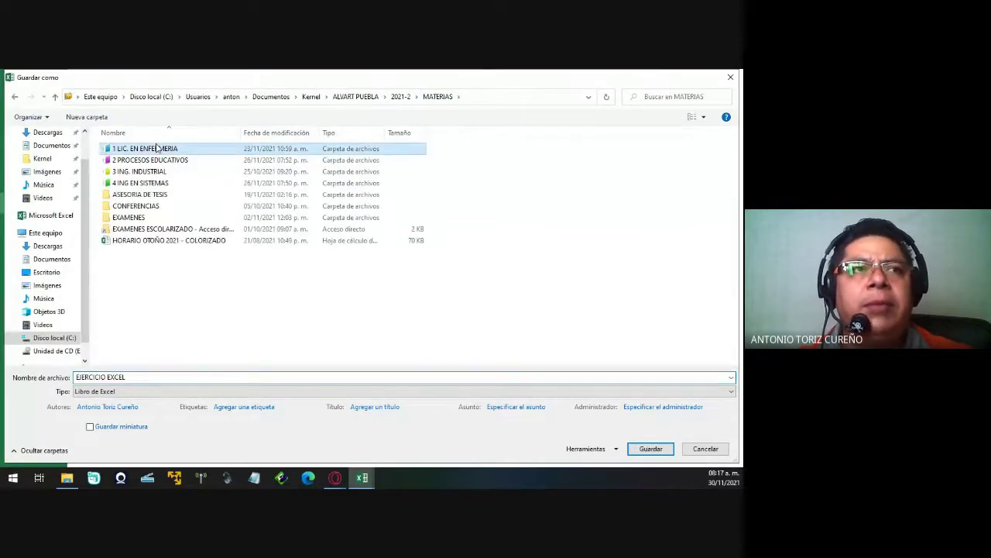
pyautogui.doubleClick(157, 148)
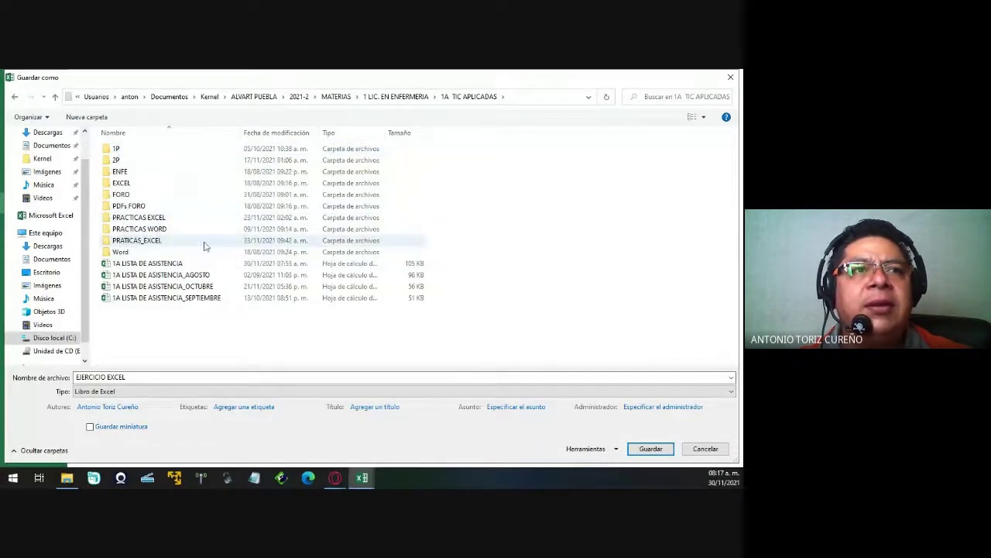
pyautogui.click(160, 240)
pyautogui.doubleClick(159, 241)
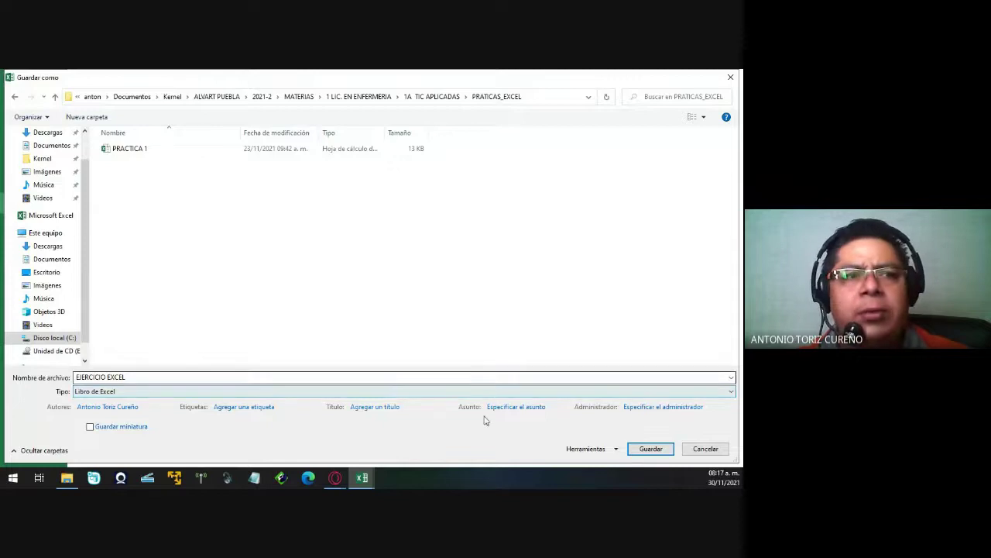
pyautogui.click(651, 449)
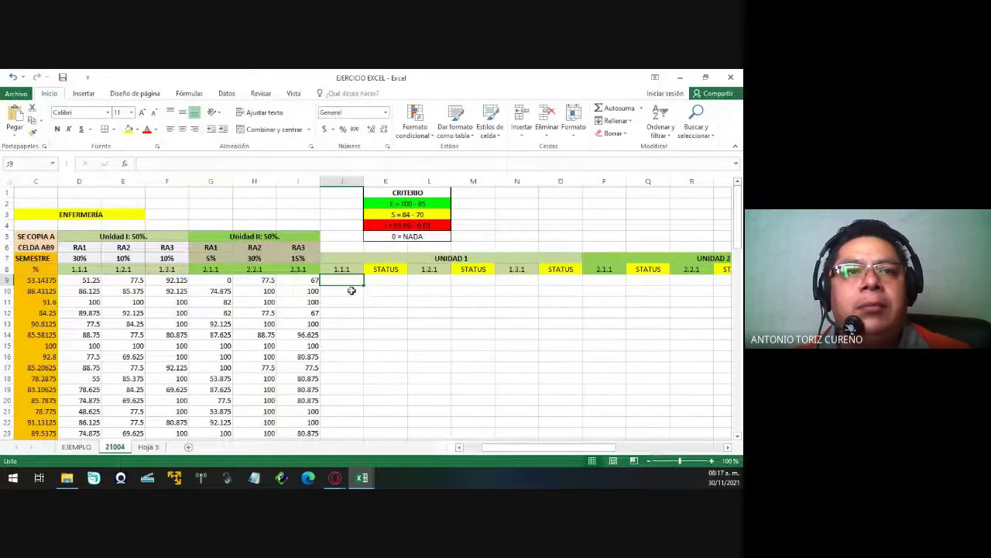
# Enter =(D9) in J9 to pull the 51.25 score, then reopen the formula for editing.
pyautogui.click(80, 281)
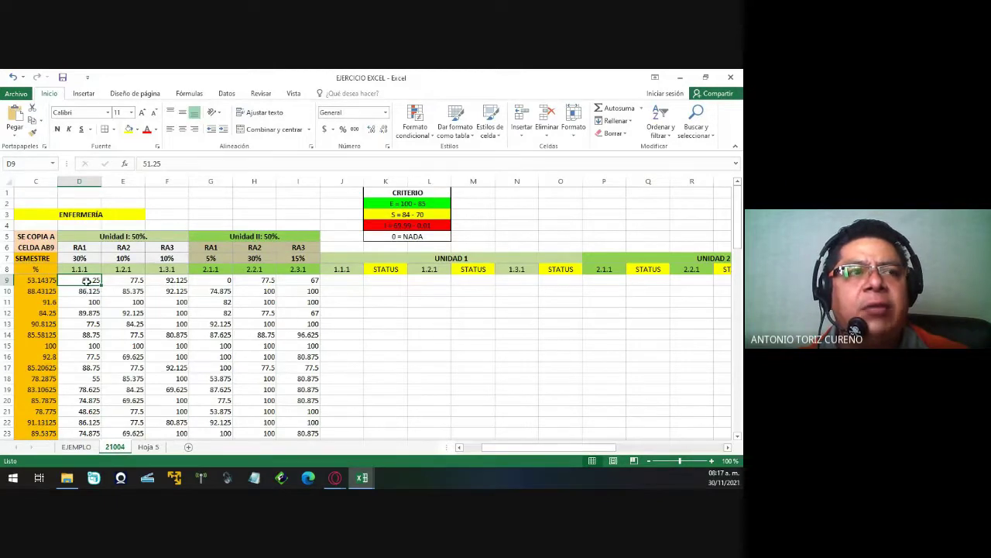
pyautogui.click(342, 280)
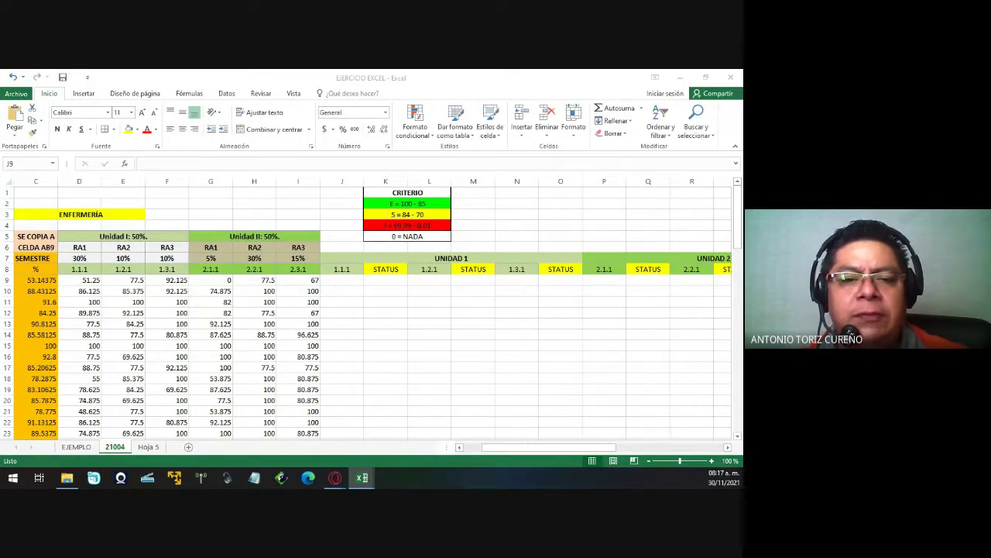
pyautogui.click(350, 281)
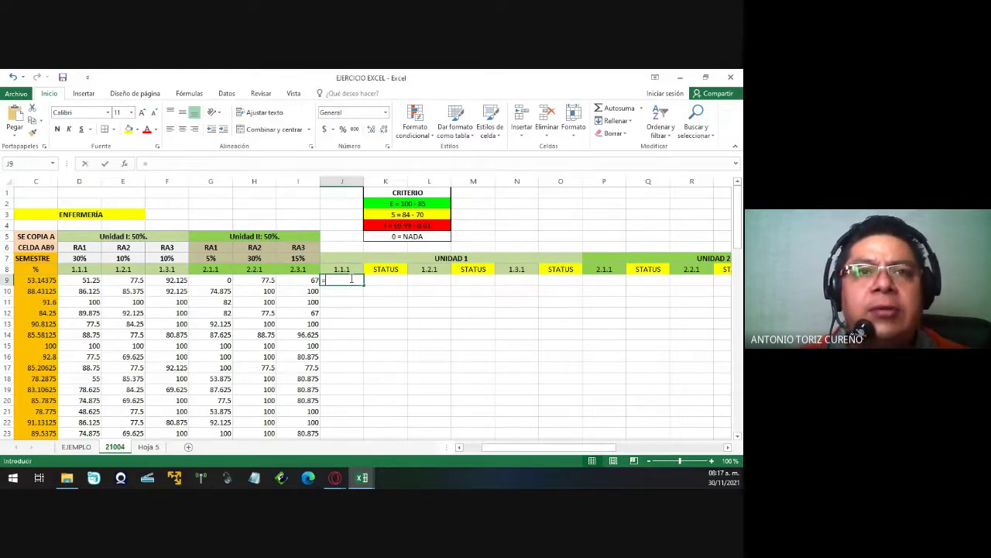
pyautogui.write('=(D')
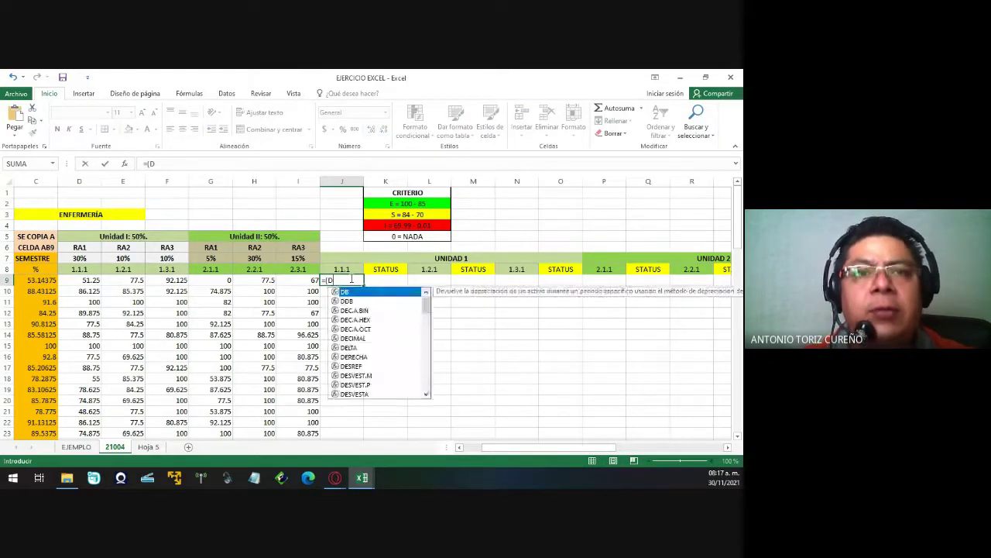
pyautogui.write('9')
pyautogui.press('Return')
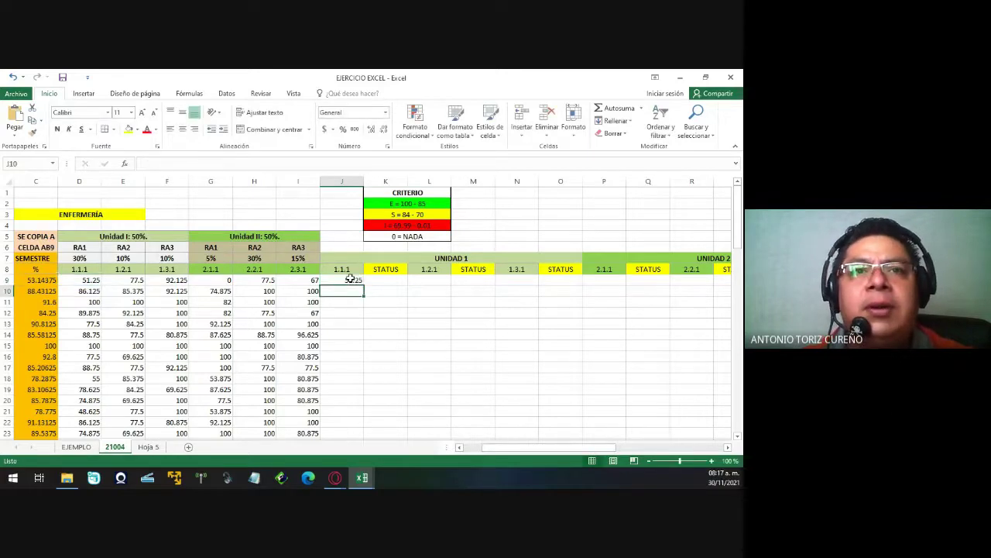
pyautogui.click(353, 280)
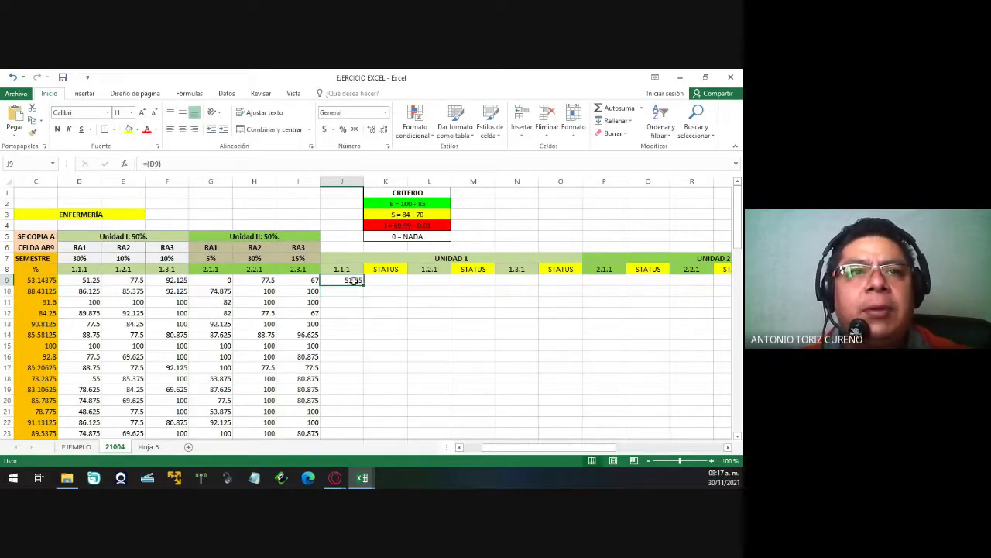
pyautogui.press('F2')
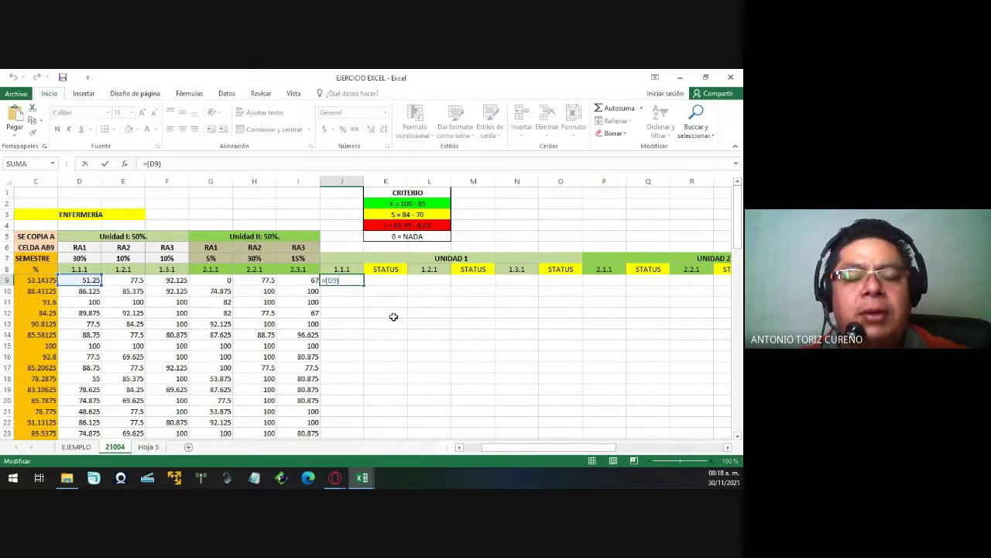
pyautogui.press('Escape')
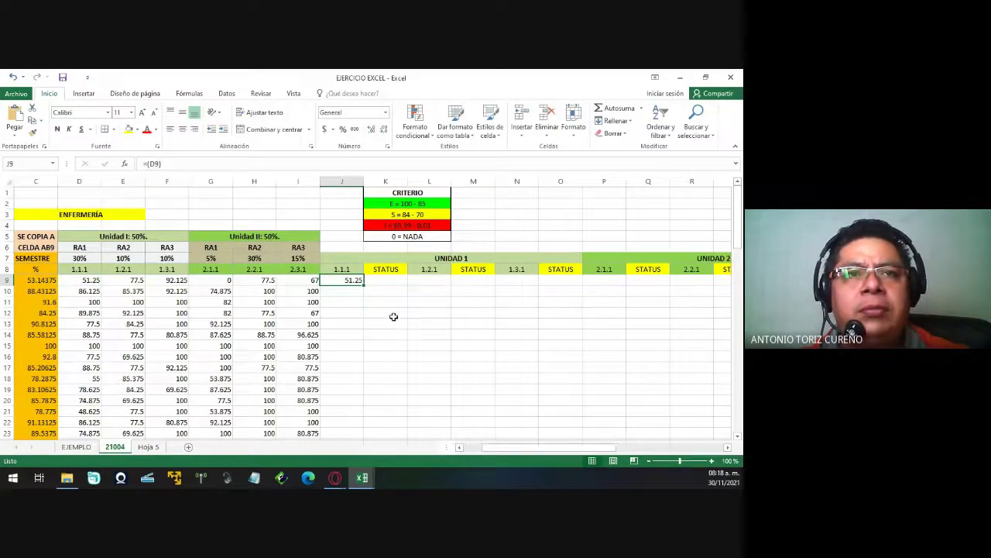
pyautogui.scroll(2, 393, 317)
pyautogui.scroll(1, 394, 317)
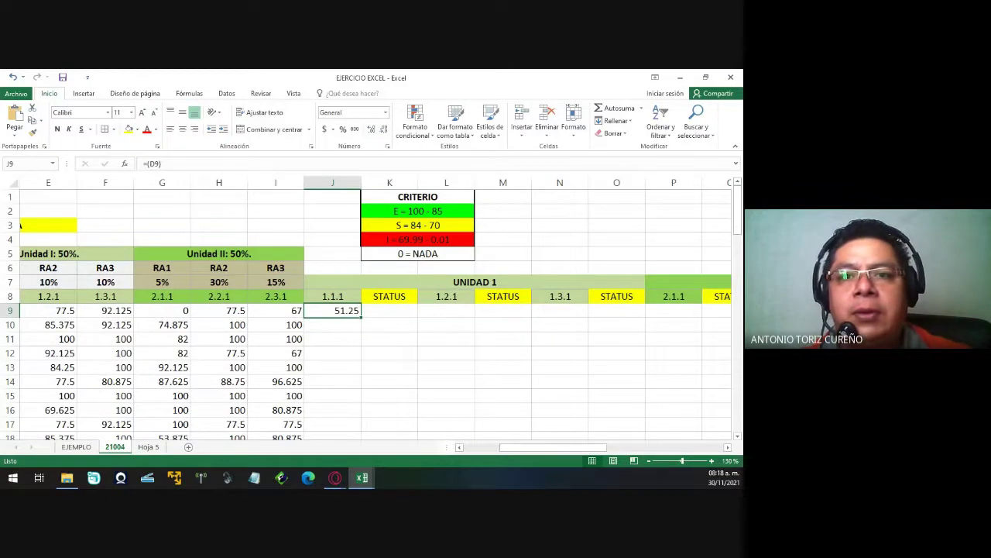
pyautogui.moveTo(556, 449); pyautogui.dragTo(541, 449)
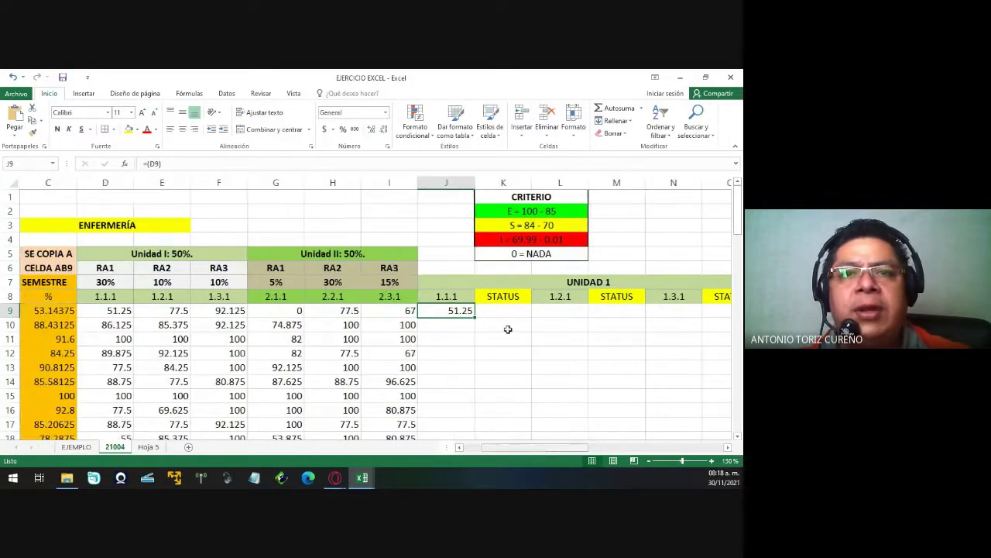
pyautogui.press('F2')
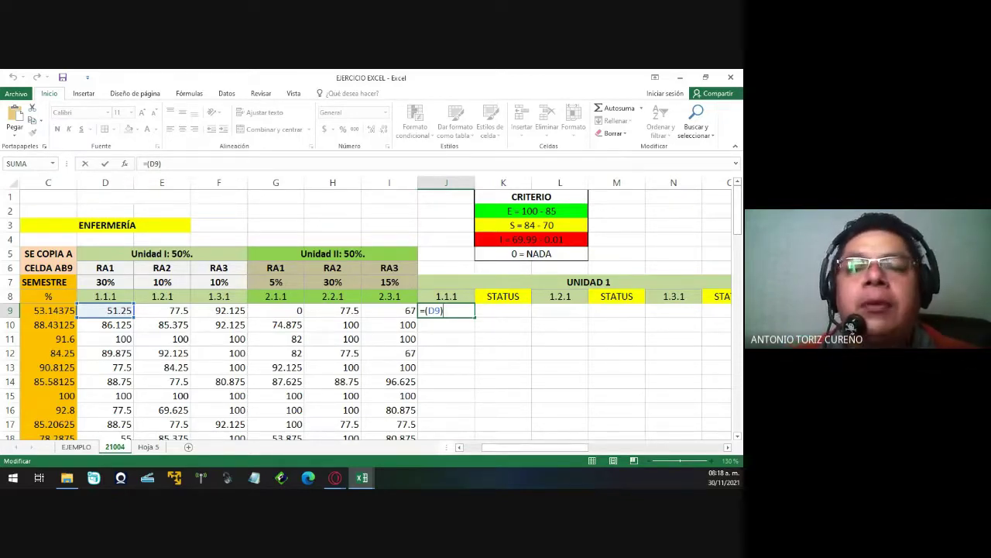
pyautogui.press('Return')
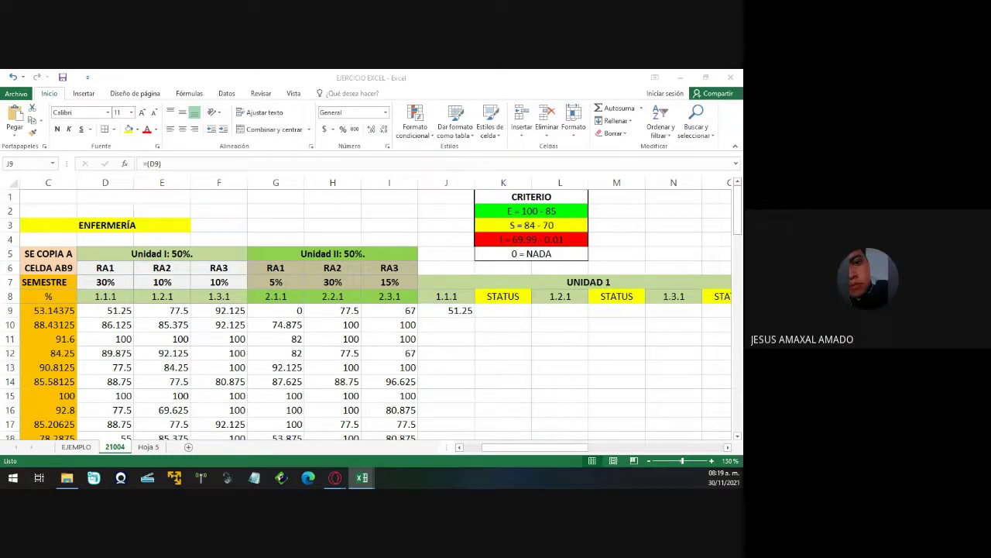
pyautogui.click(508, 311)
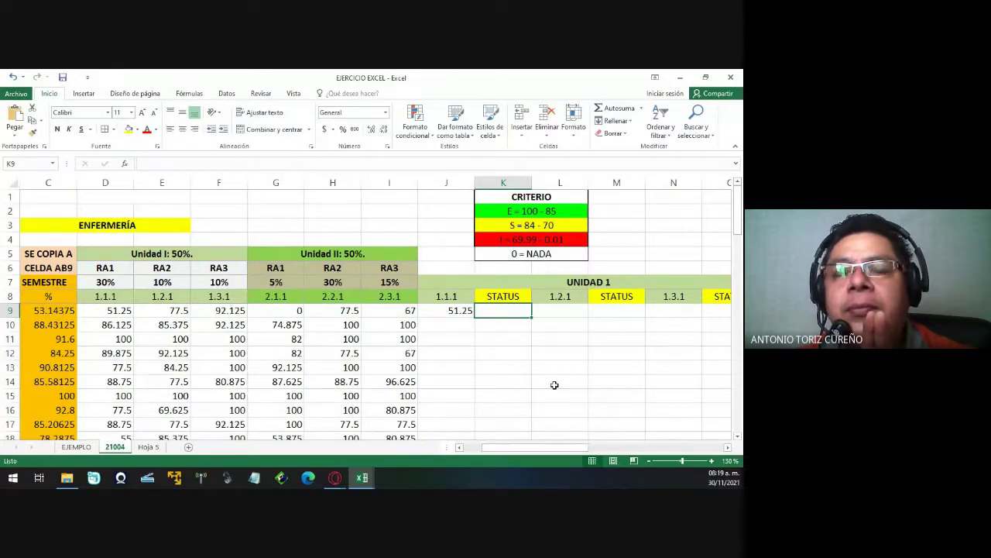
pyautogui.press('Left')
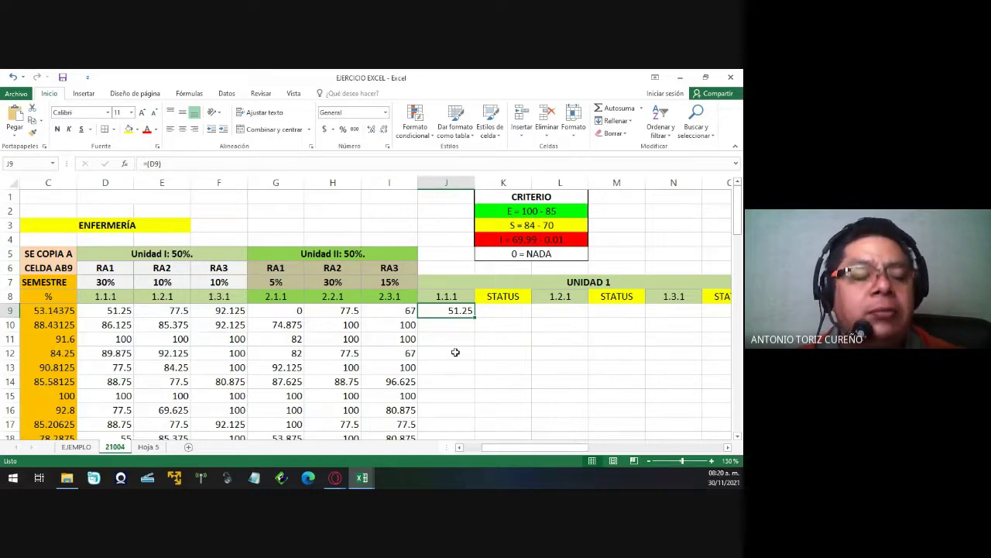
pyautogui.press('F2')
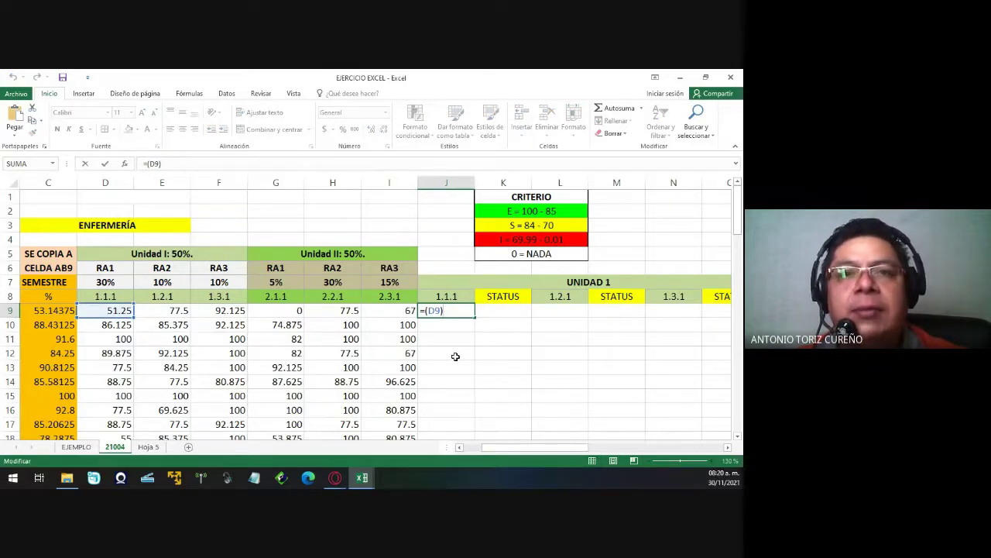
pyautogui.press('Return')
pyautogui.press('Up')
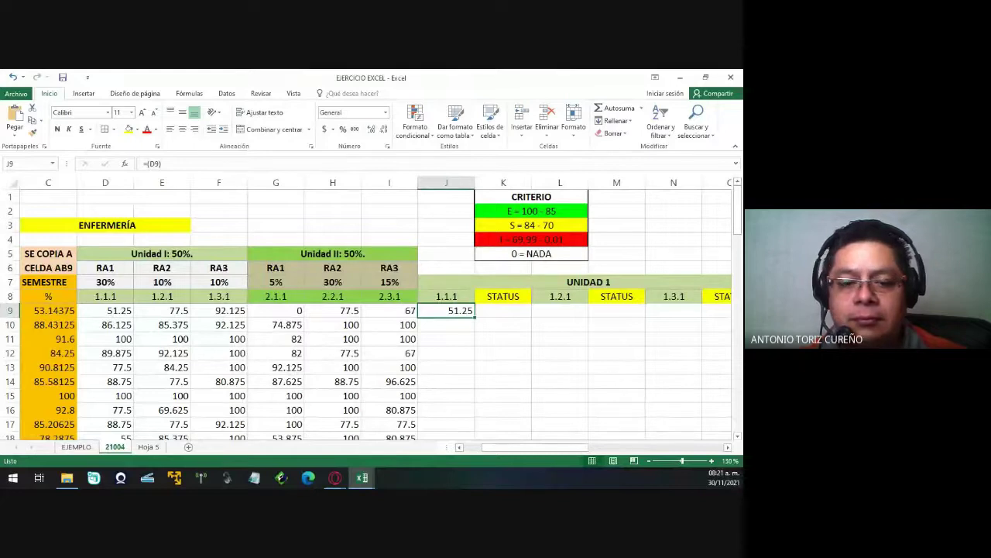
pyautogui.hotkey('alt', 'Tab')
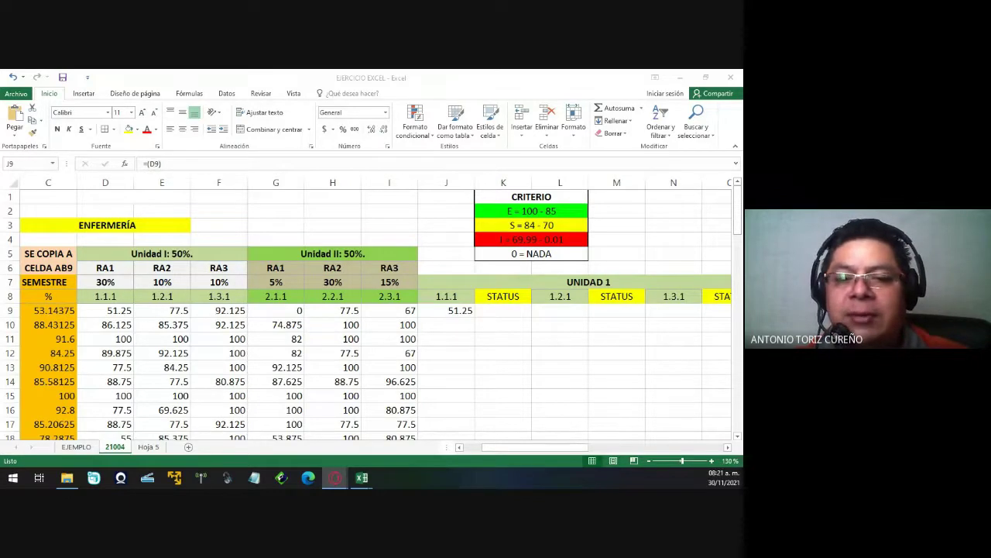
pyautogui.hotkey('alt', 'Tab')
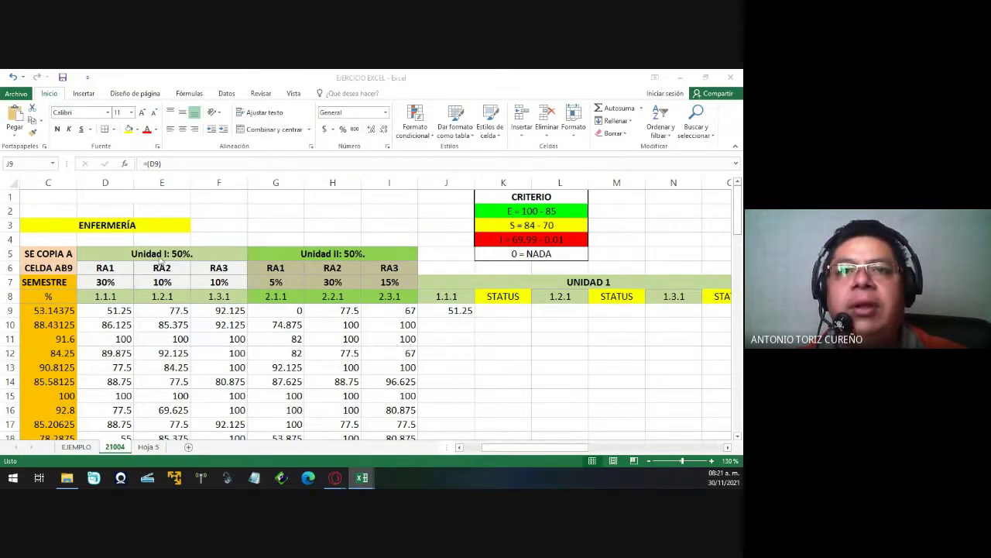
pyautogui.click(460, 309)
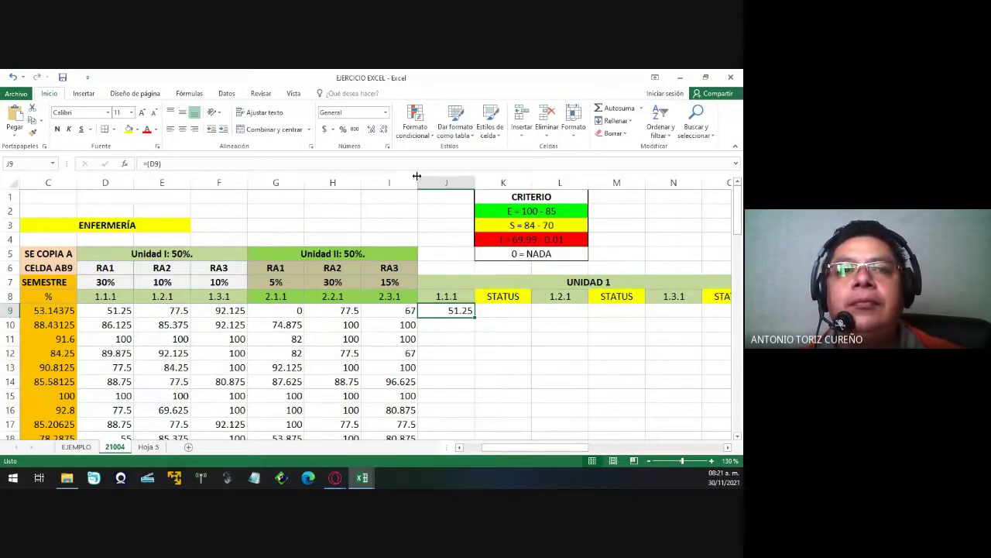
# Bring up Formato condicional > Resaltar reglas de celdas for cell J9.
pyautogui.click(427, 133)
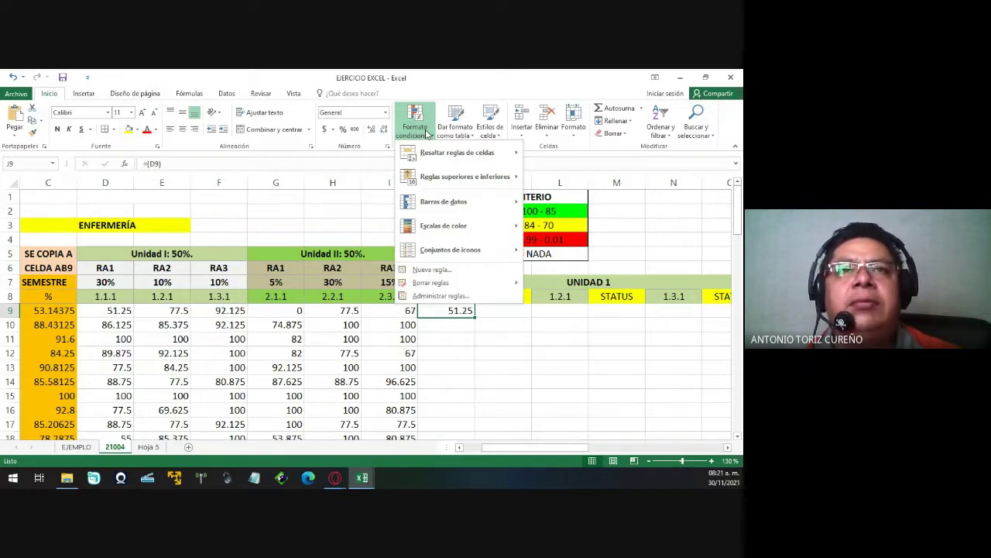
pyautogui.click(427, 134)
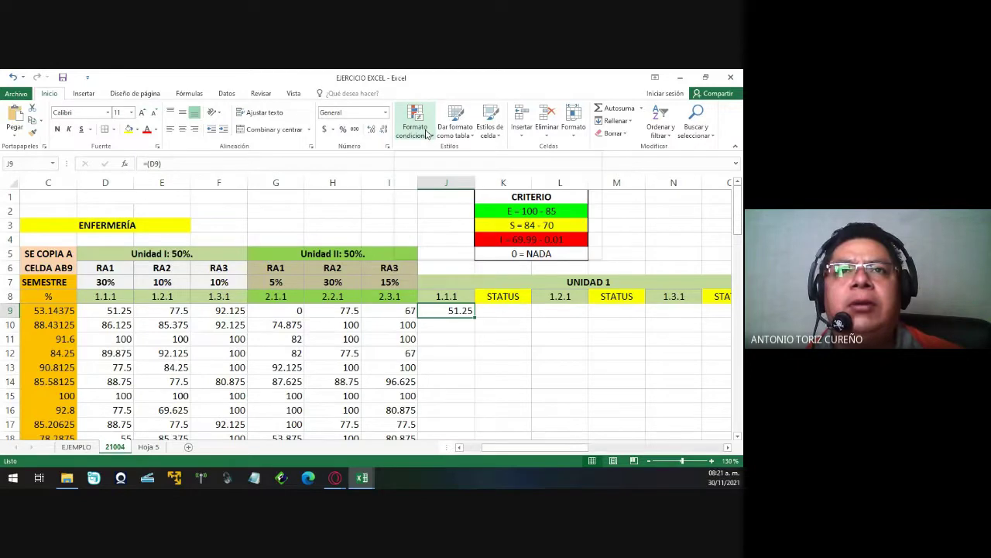
pyautogui.click(426, 133)
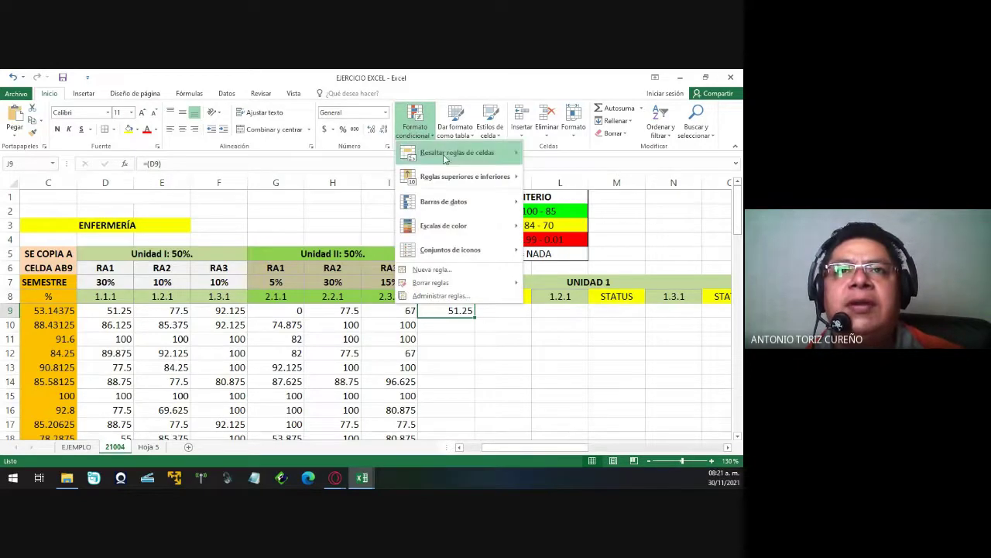
pyautogui.moveTo(484, 153)
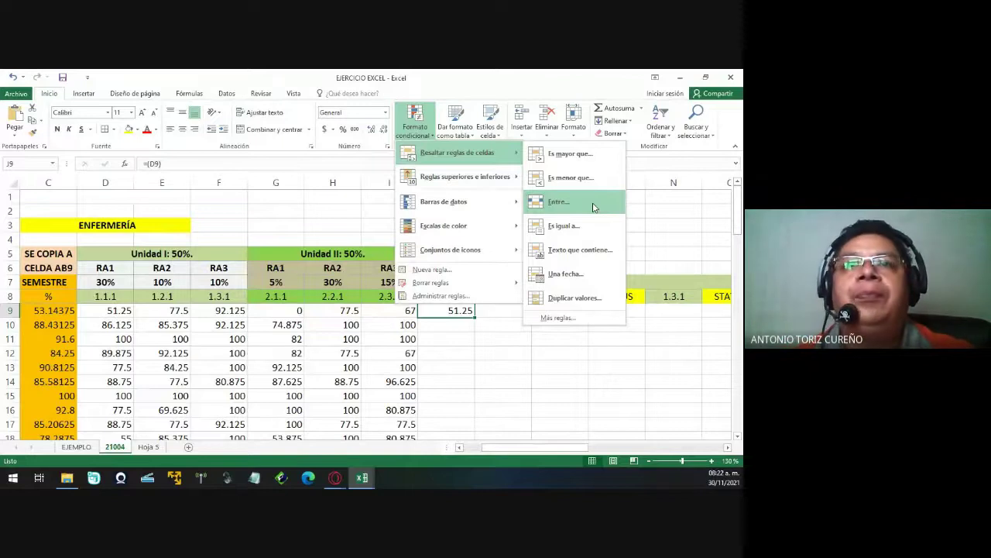
# Start a Between (Entre) highlight rule for J9 with bounds 100 and 85.
pyautogui.click(592, 202)
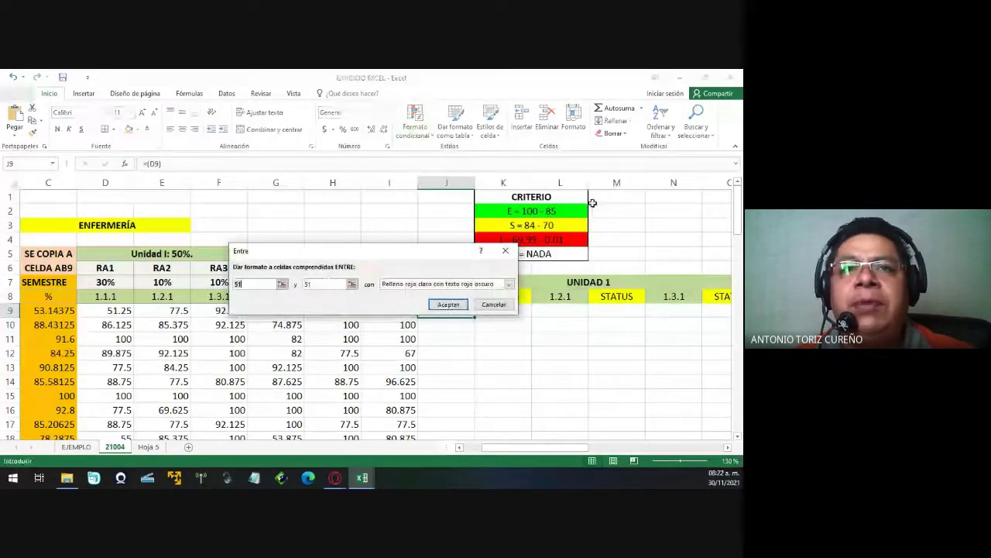
pyautogui.moveTo(422, 254)
pyautogui.mouseDown()
pyautogui.moveTo(327, 226)
pyautogui.moveTo(330, 215)
pyautogui.mouseUp()
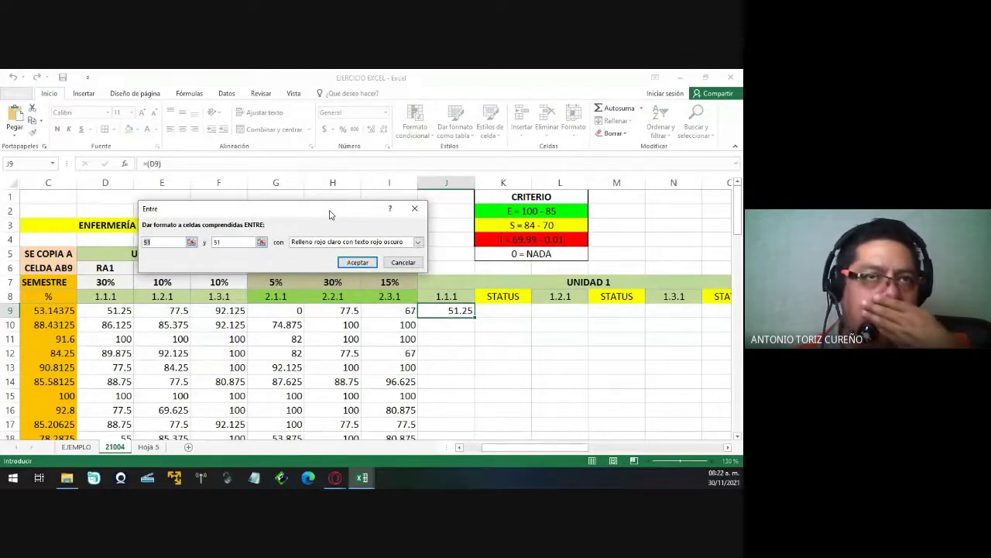
pyautogui.write('100')
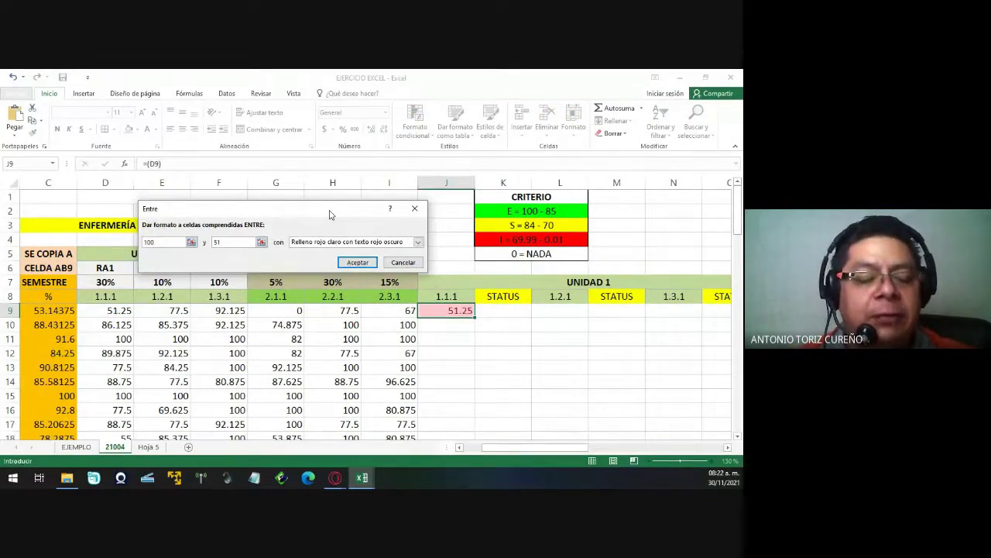
pyautogui.press('Tab')
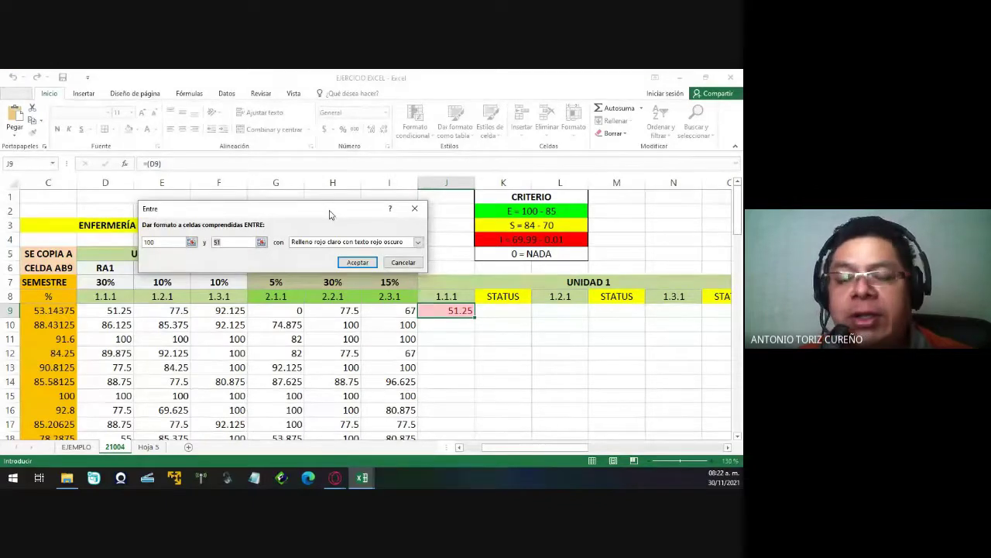
pyautogui.write('85')
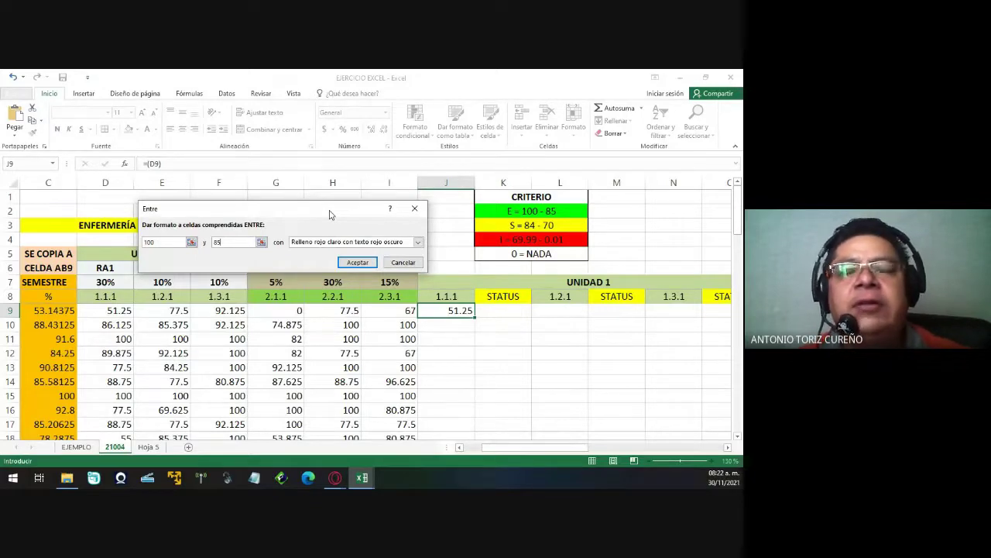
pyautogui.click(417, 243)
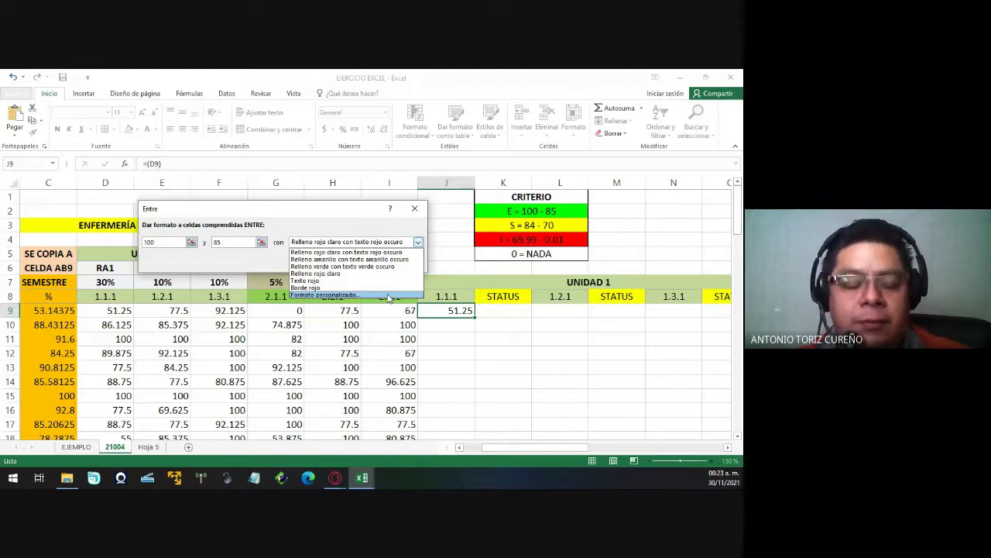
# Give the 100–85 rule a custom format with a bright green fill from More colors.
pyautogui.click(389, 295)
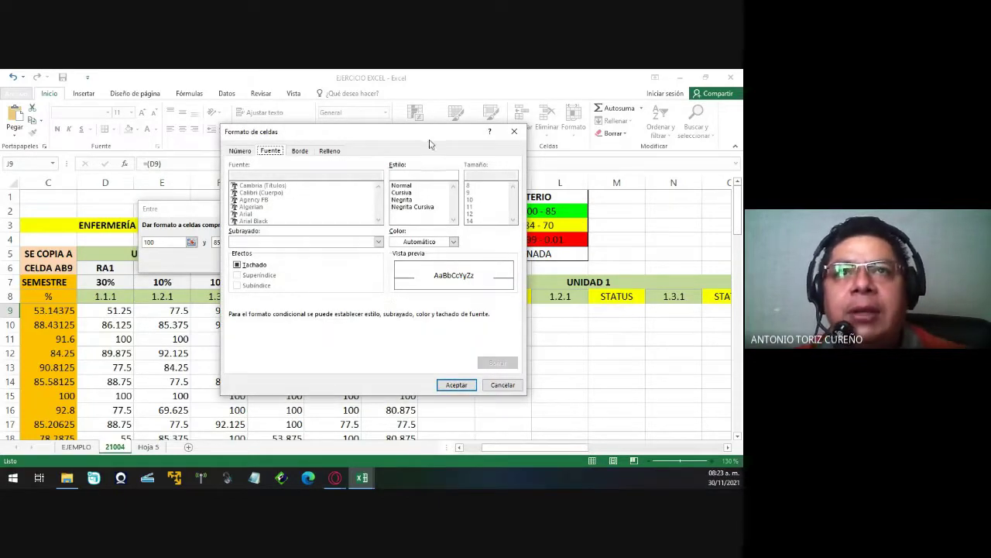
pyautogui.moveTo(428, 140); pyautogui.dragTo(350, 147)
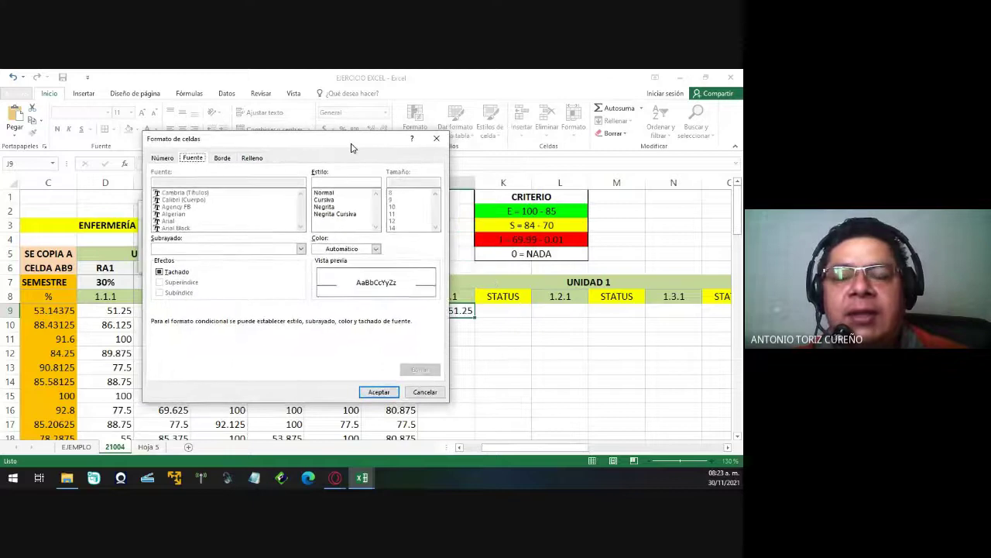
pyautogui.click(252, 158)
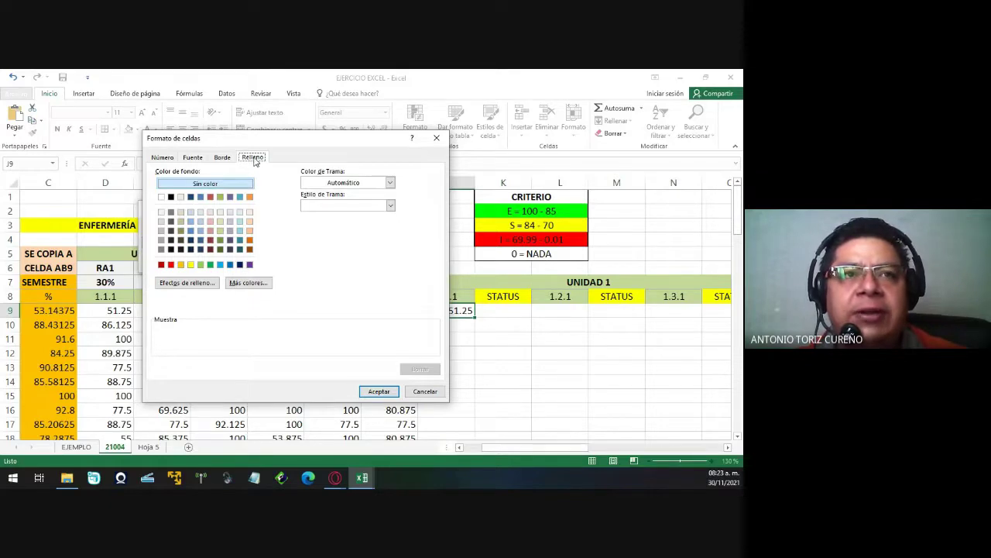
pyautogui.click(248, 284)
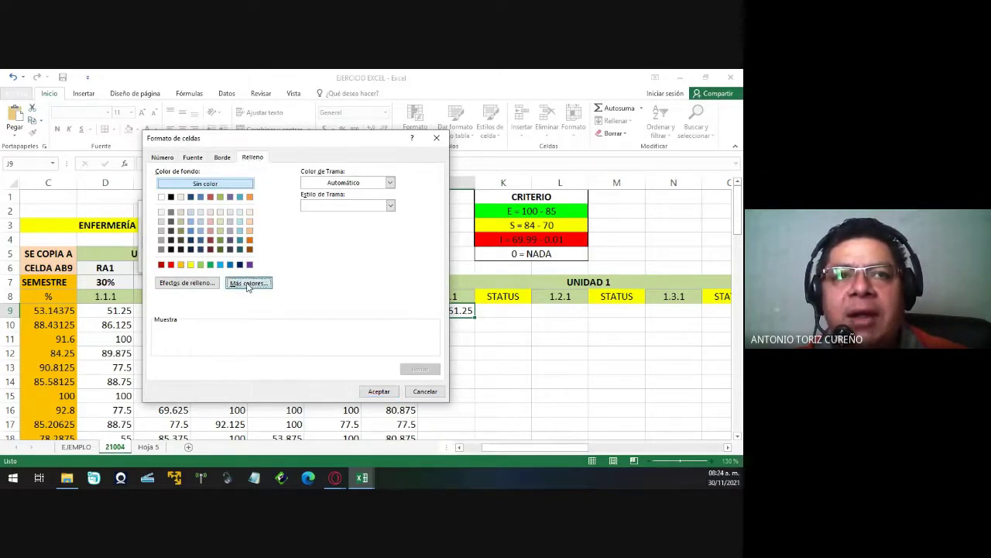
pyautogui.click(317, 247)
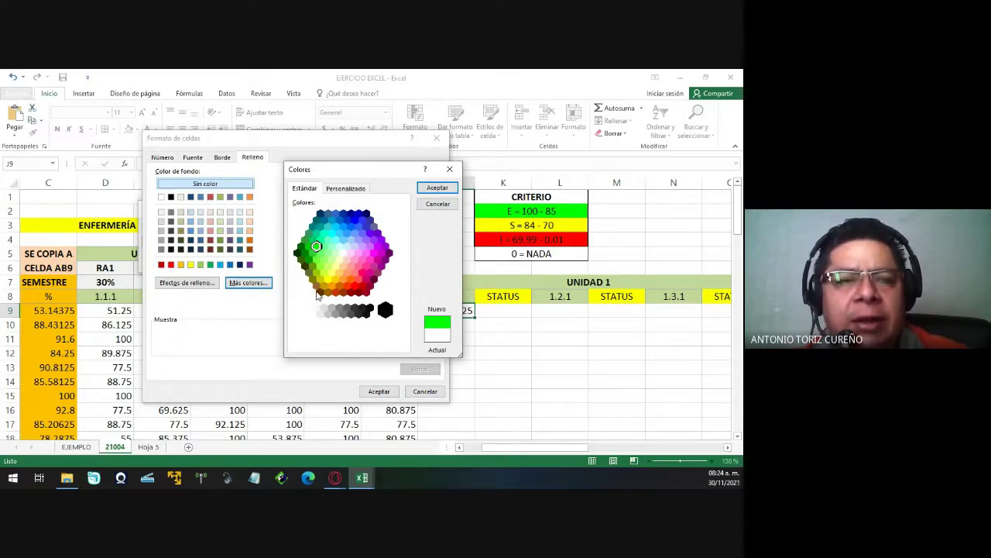
pyautogui.click(438, 189)
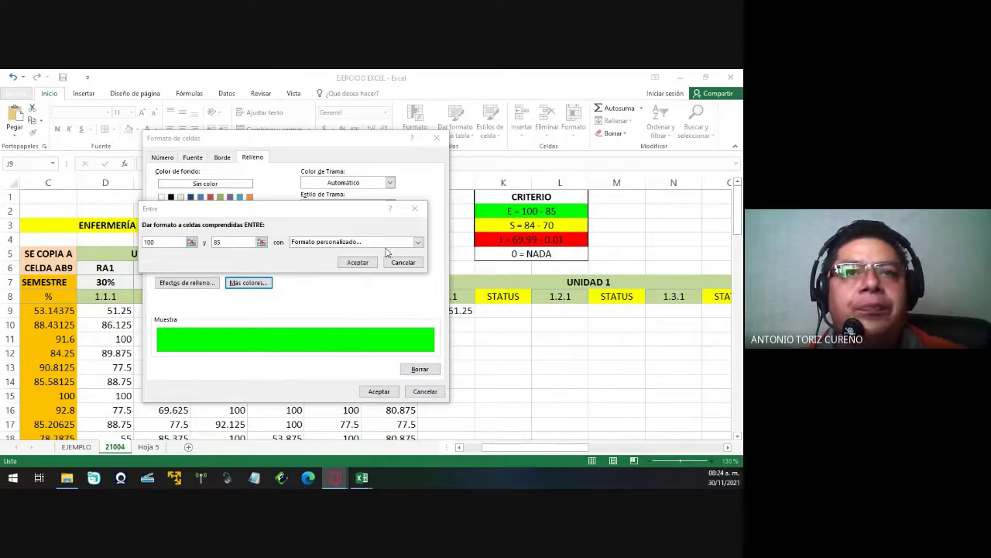
pyautogui.click(377, 157)
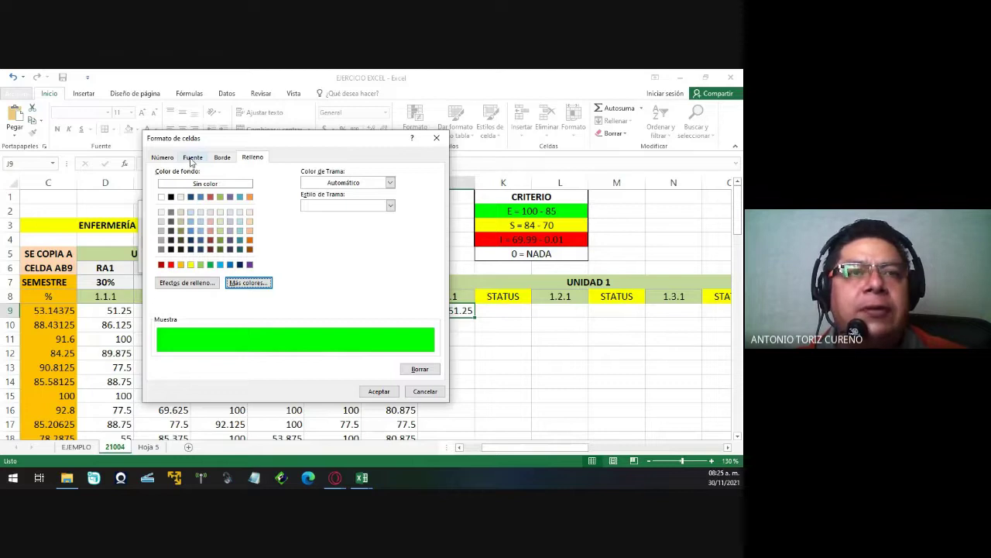
# Add bold black font to the green custom format and accept it into the Between rule.
pyautogui.click(191, 159)
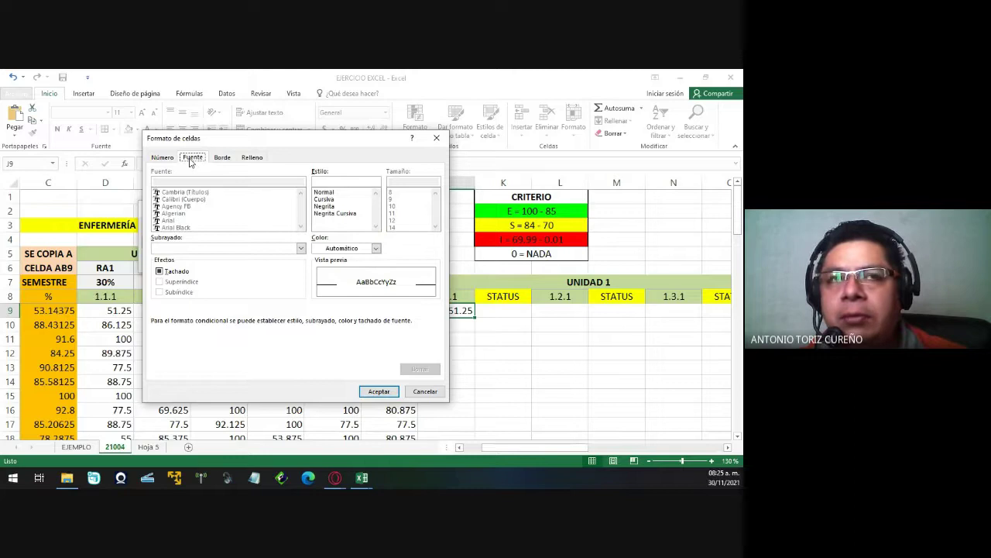
pyautogui.click(334, 206)
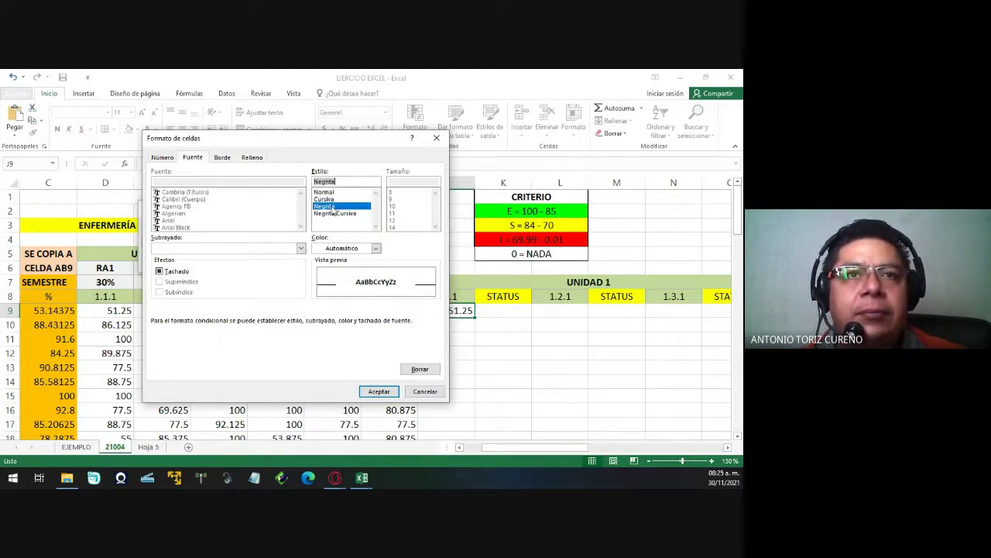
pyautogui.click(376, 248)
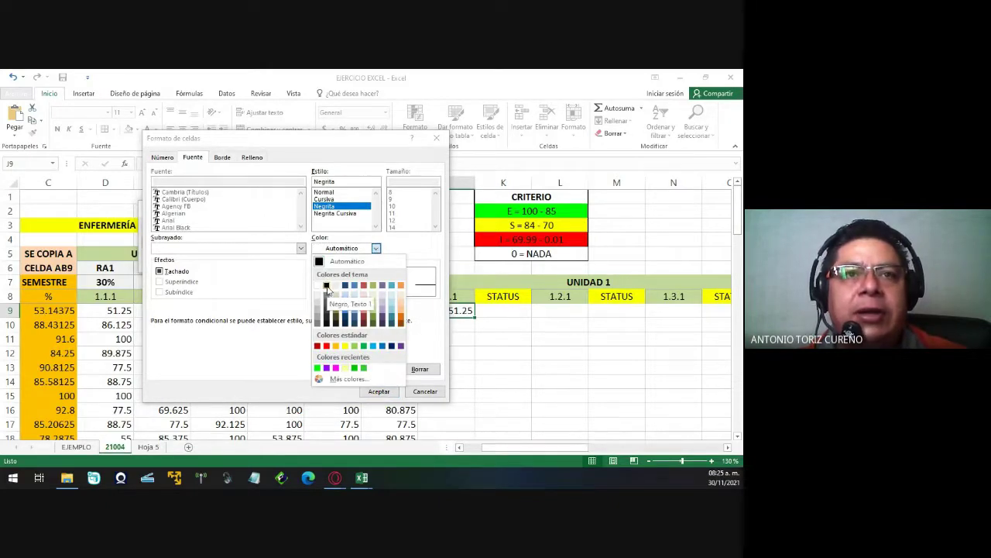
pyautogui.click(327, 287)
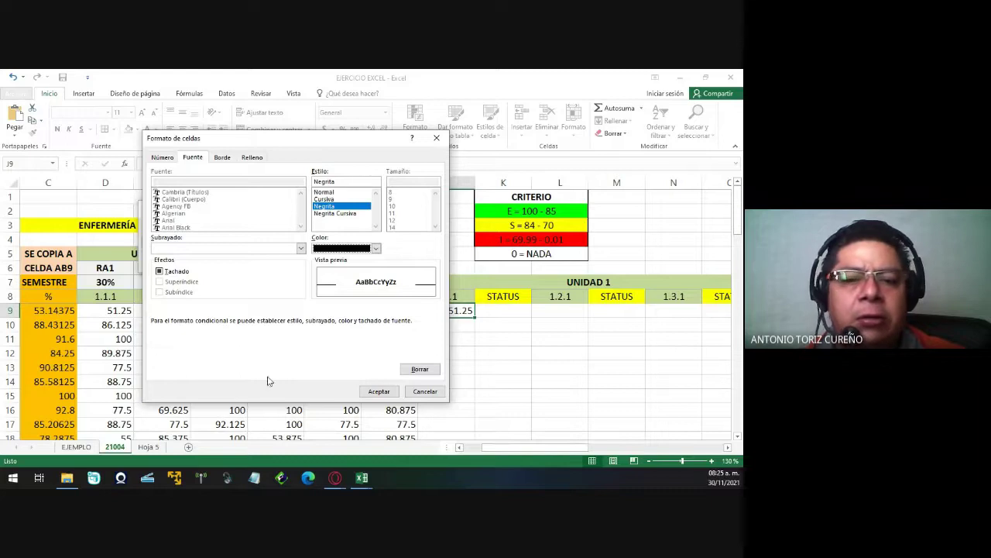
pyautogui.press('Return')
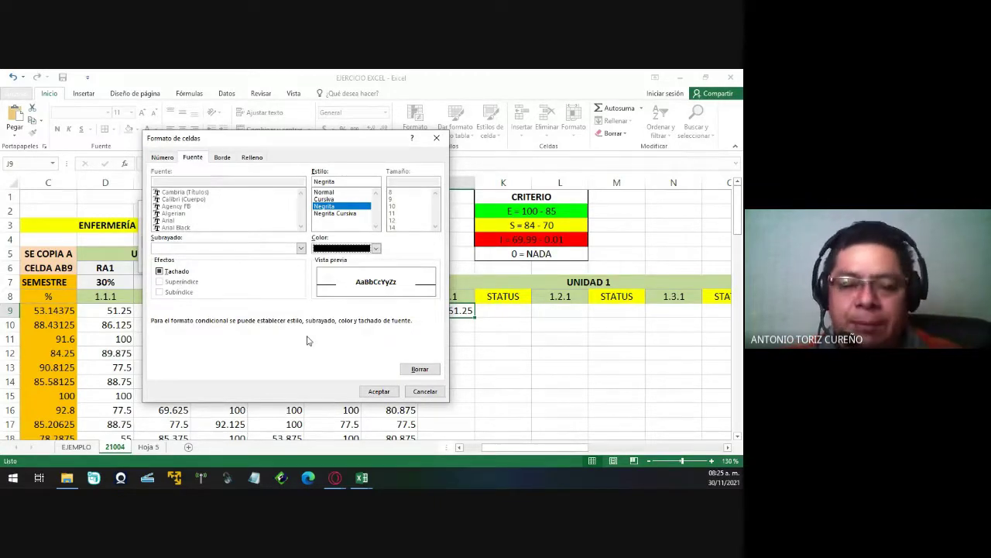
pyautogui.click(380, 390)
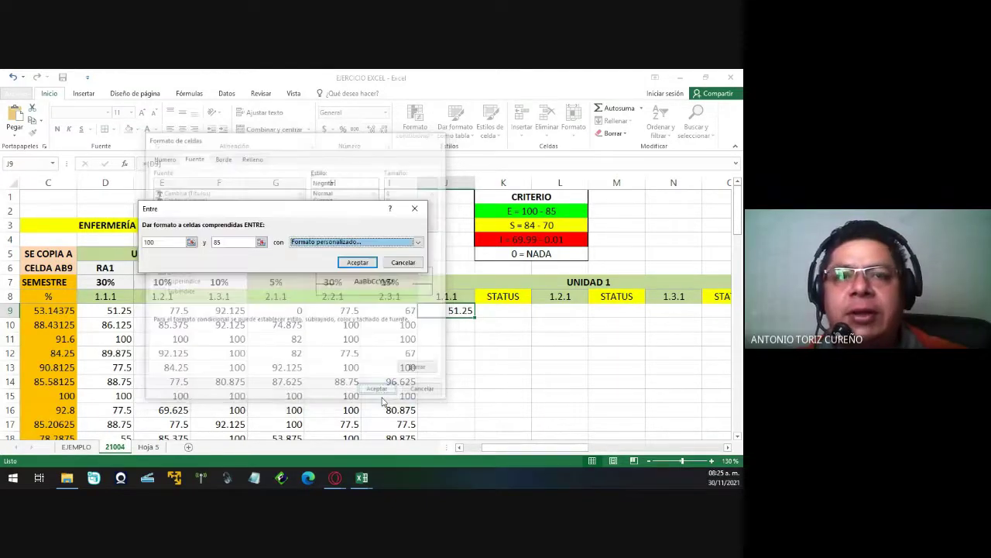
pyautogui.click(354, 263)
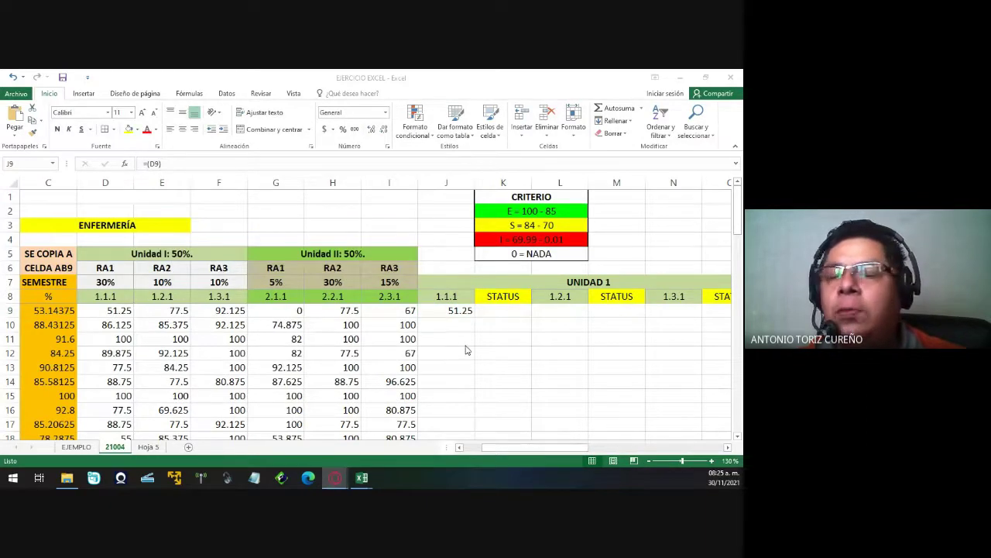
pyautogui.click(468, 316)
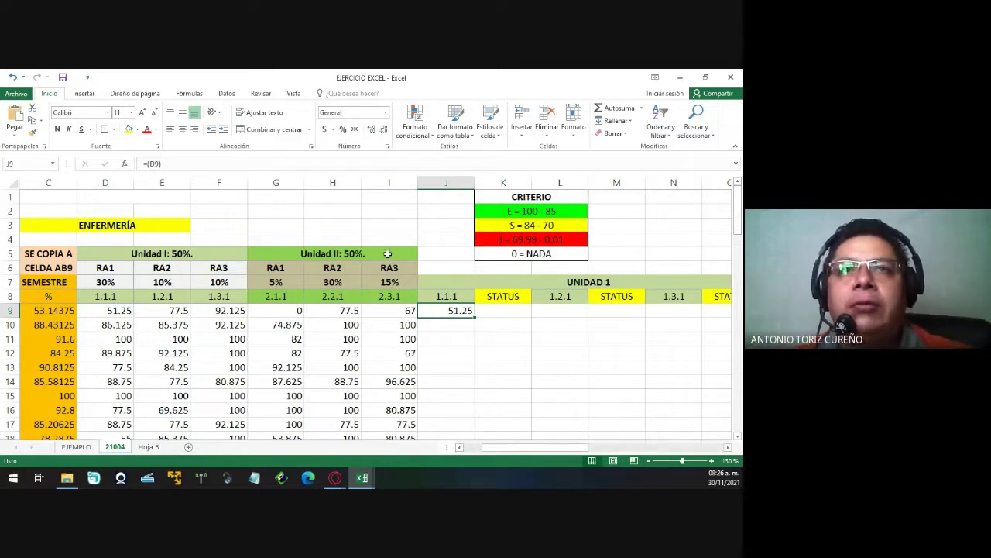
# Start a second Between highlight rule for J9 with bounds 84.999 and 70.
pyautogui.click(418, 133)
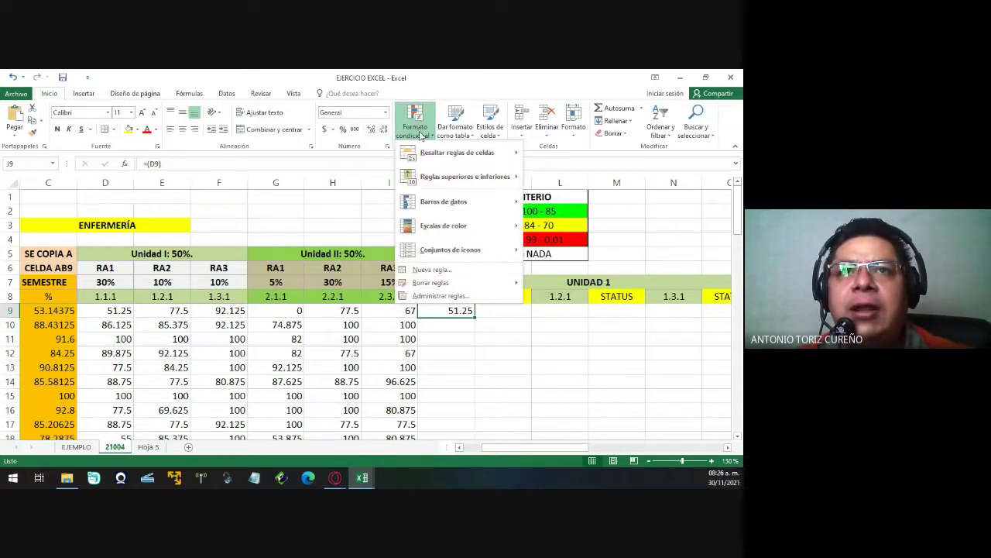
pyautogui.moveTo(436, 149)
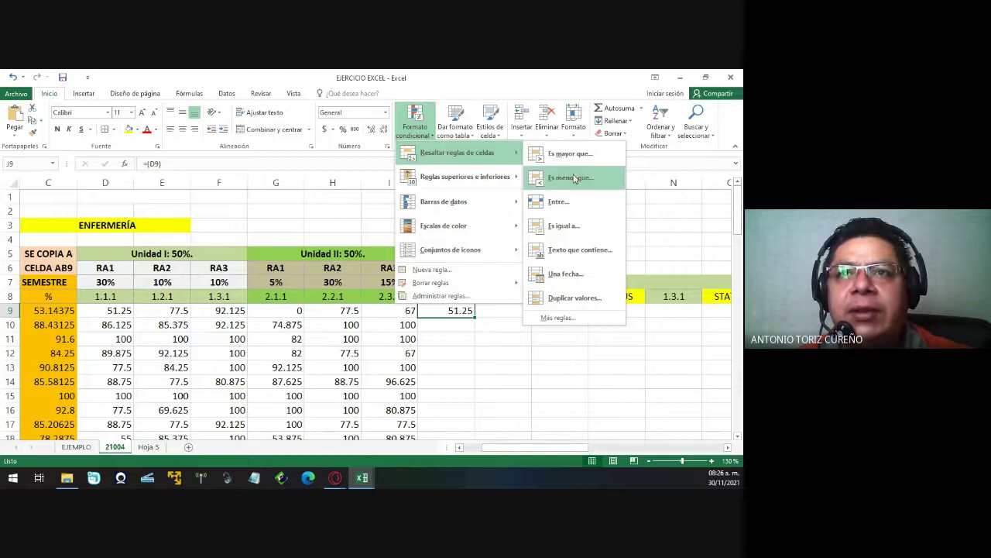
pyautogui.click(557, 201)
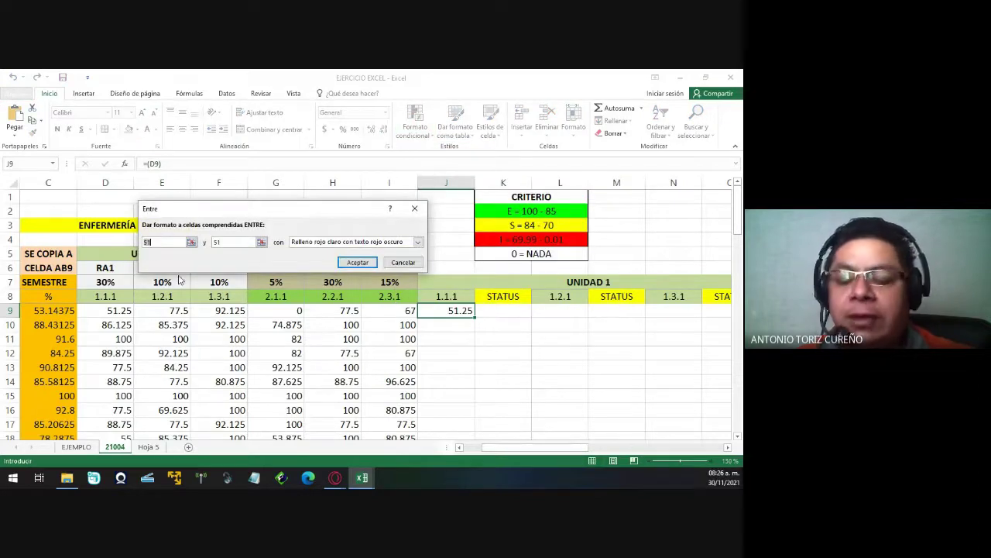
pyautogui.press('End')
pyautogui.write('84')
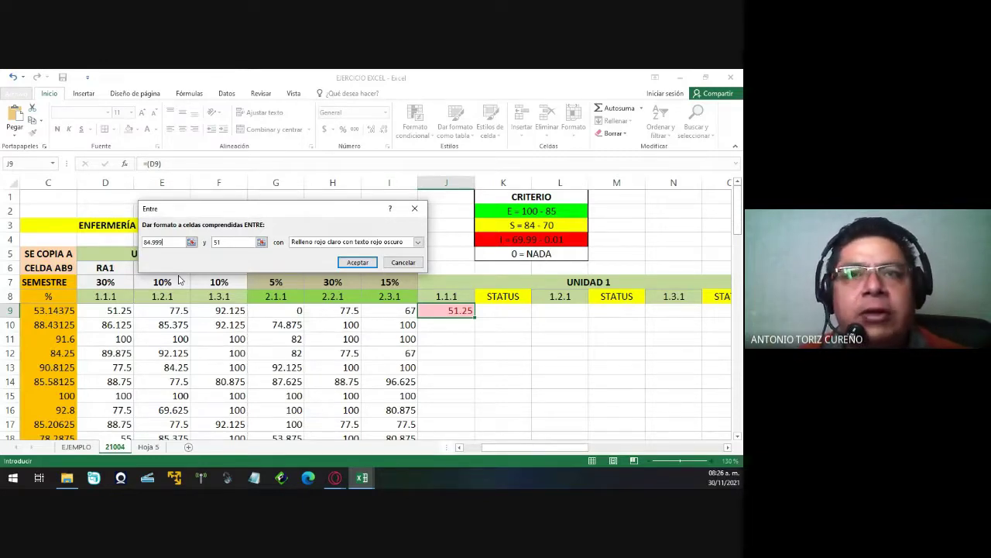
pyautogui.press('Tab')
pyautogui.write('70')
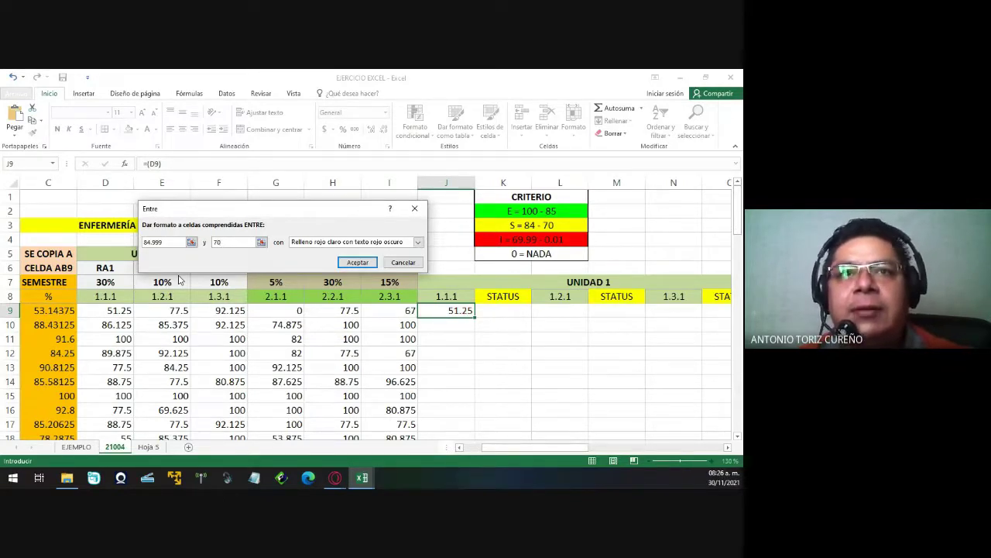
pyautogui.click(419, 242)
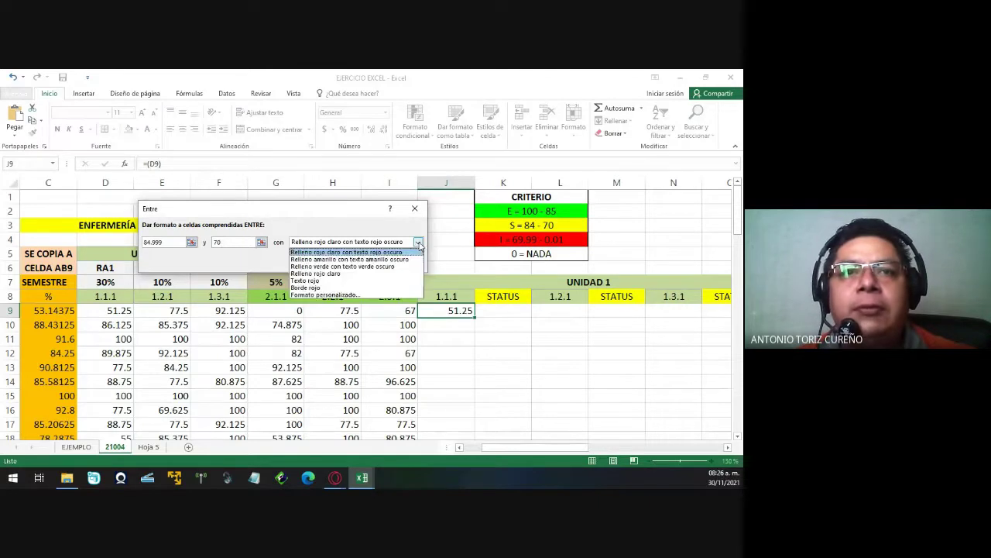
# Give the 70–84.999 rule a custom format of yellow fill with bold black text.
pyautogui.click(368, 296)
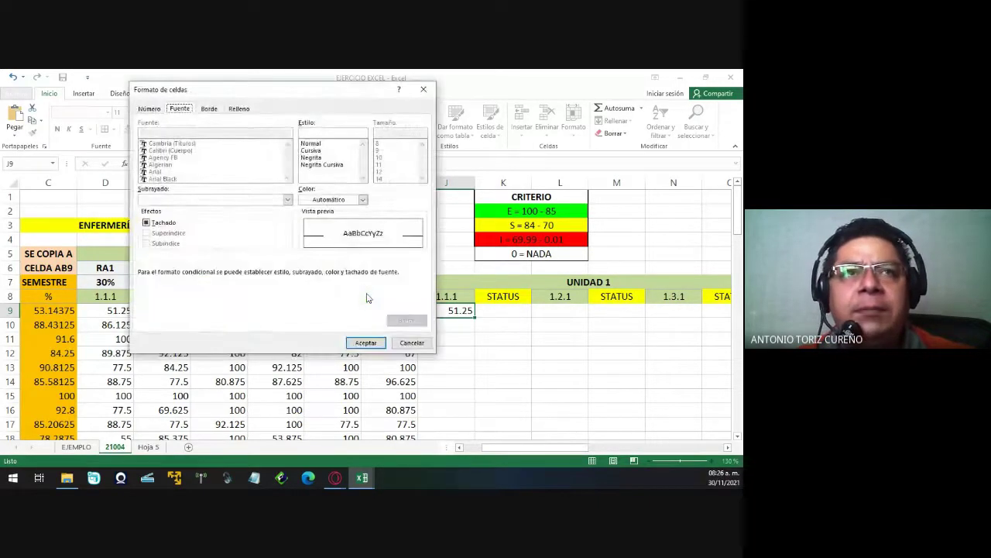
pyautogui.moveTo(310, 95); pyautogui.dragTo(352, 109)
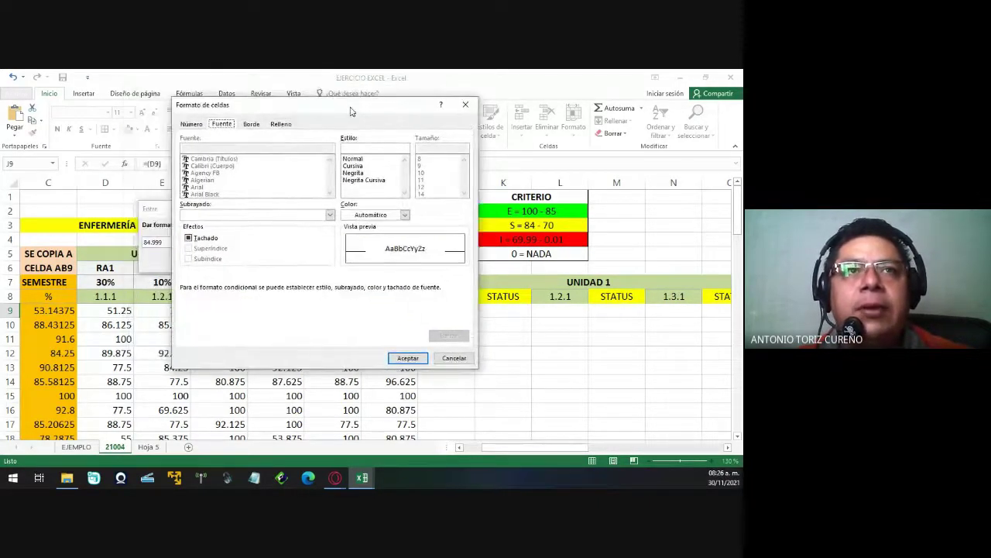
pyautogui.click(281, 125)
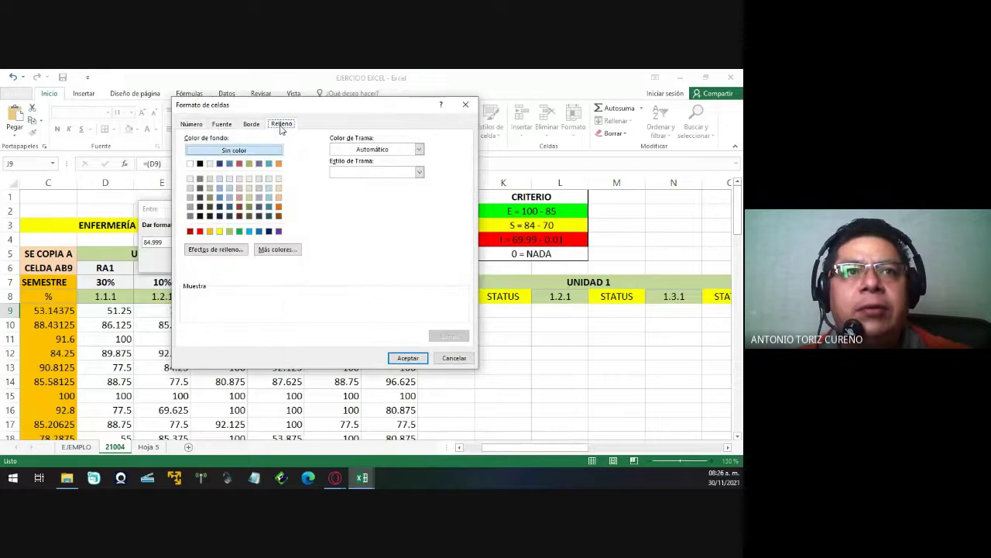
pyautogui.click(220, 231)
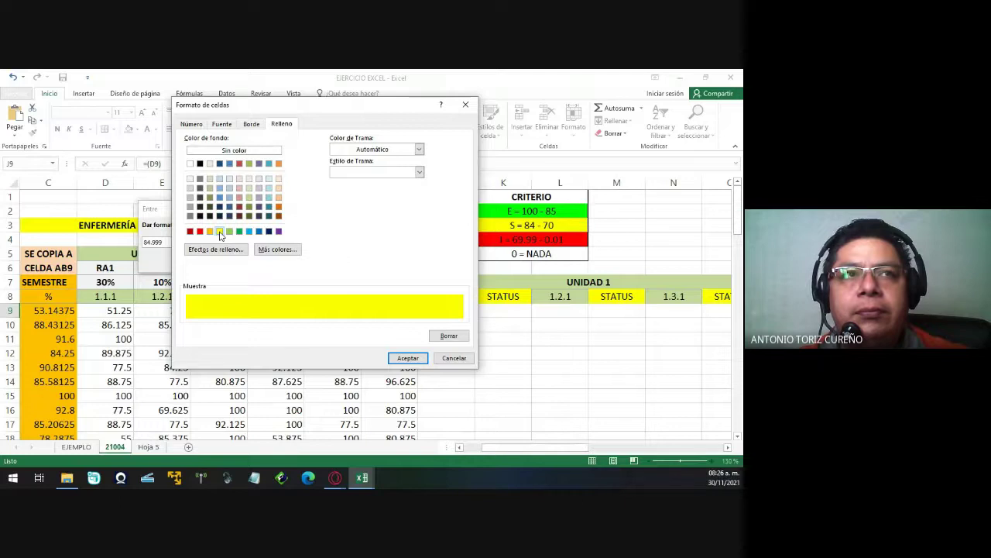
pyautogui.click(223, 125)
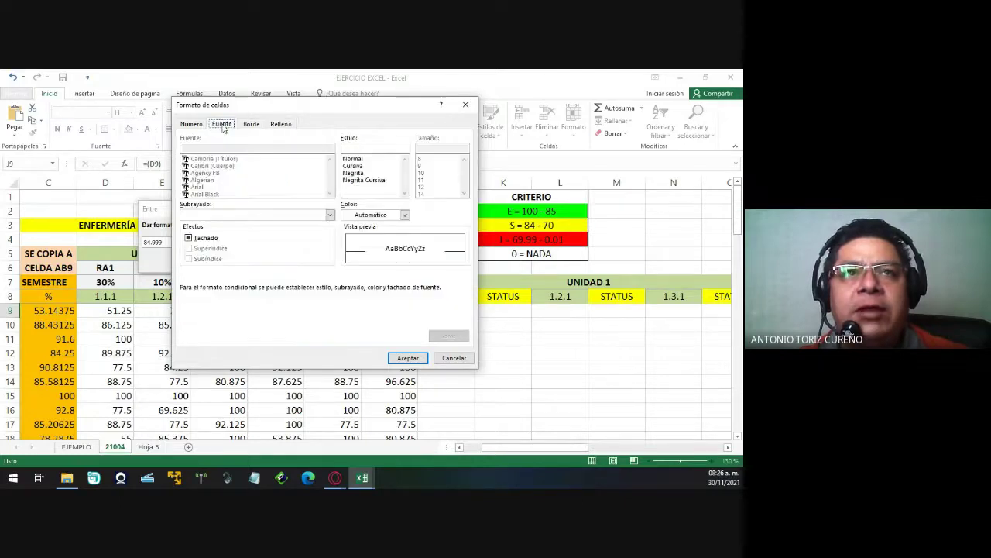
pyautogui.click(357, 172)
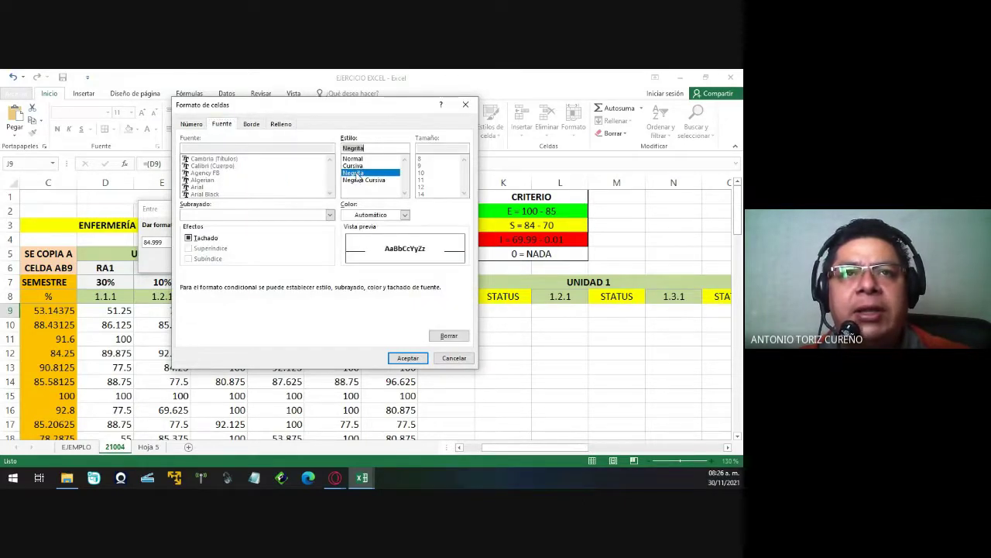
pyautogui.click(404, 215)
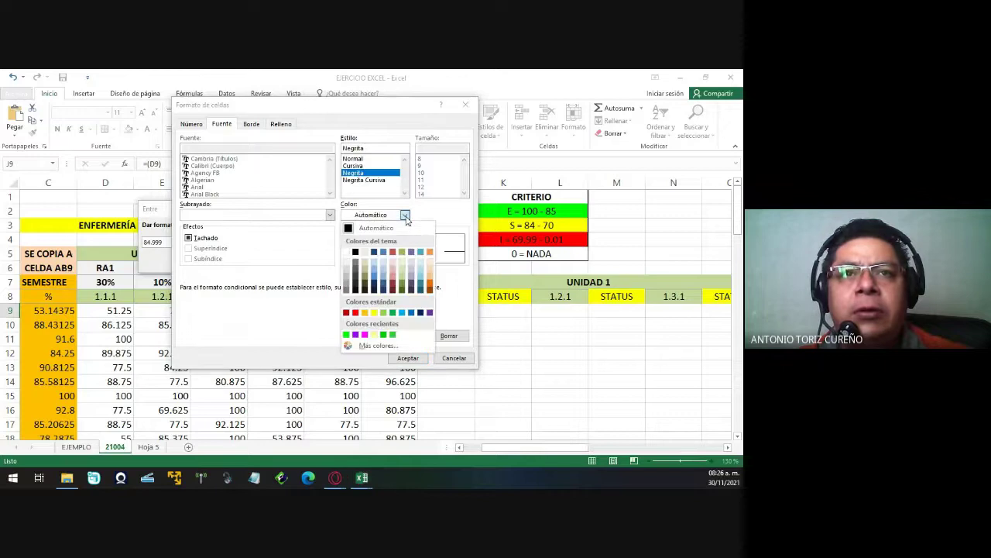
pyautogui.click(356, 252)
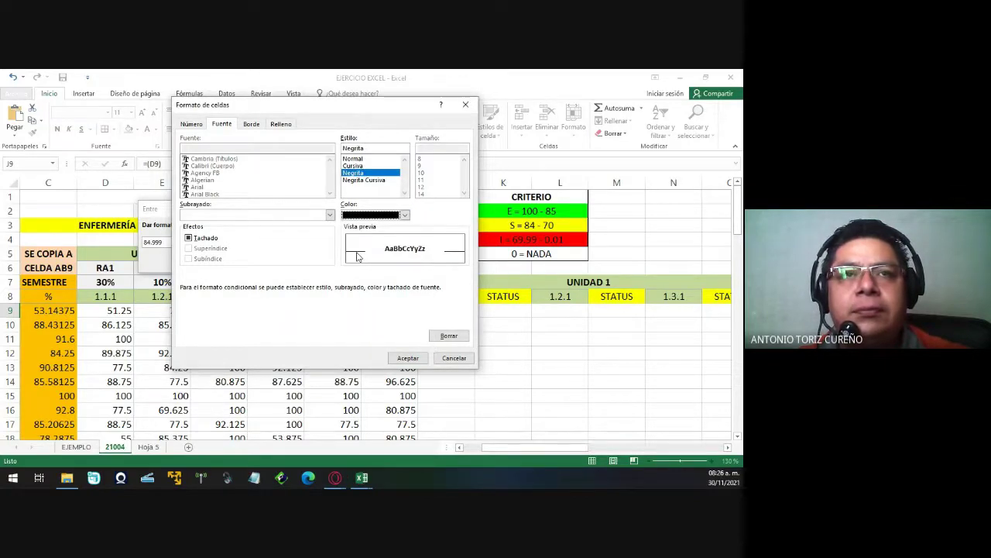
pyautogui.click(279, 124)
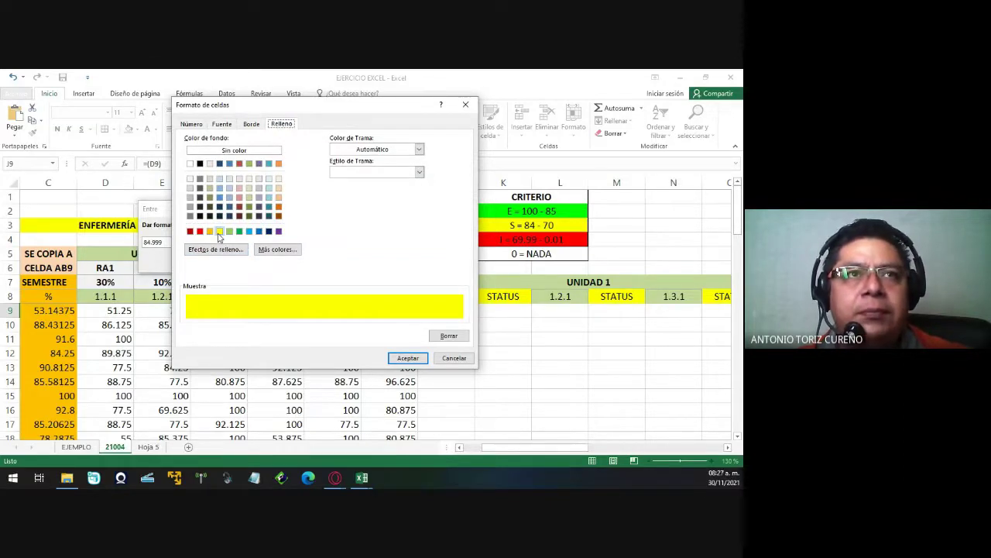
pyautogui.click(219, 124)
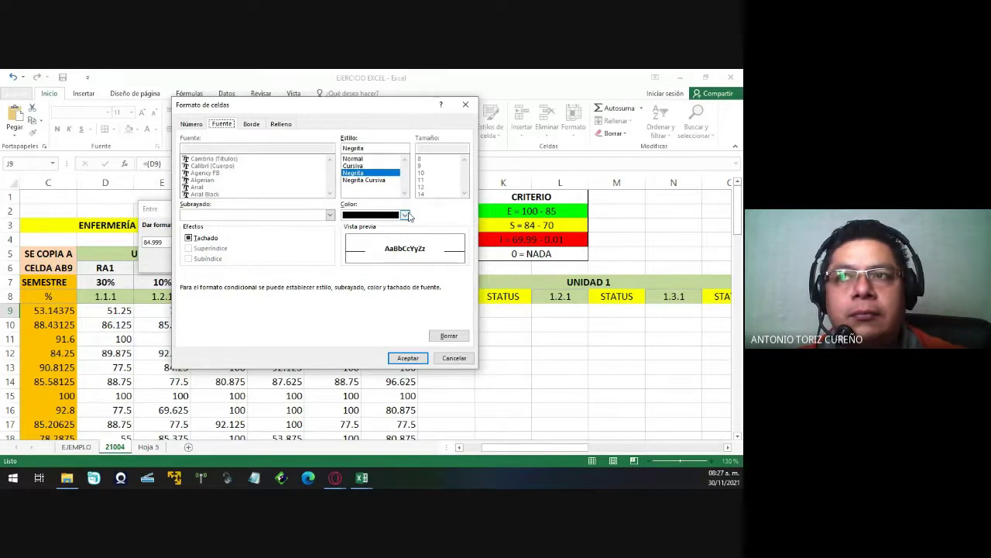
pyautogui.click(408, 358)
pyautogui.click(357, 262)
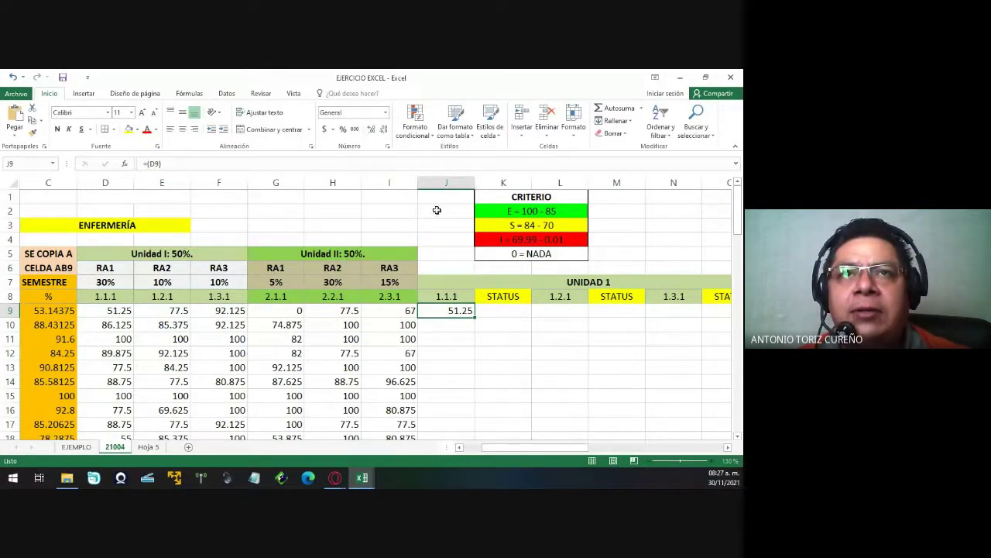
# Start a third Between highlight rule for J9, prefilled with 51 and light red fill.
pyautogui.click(415, 133)
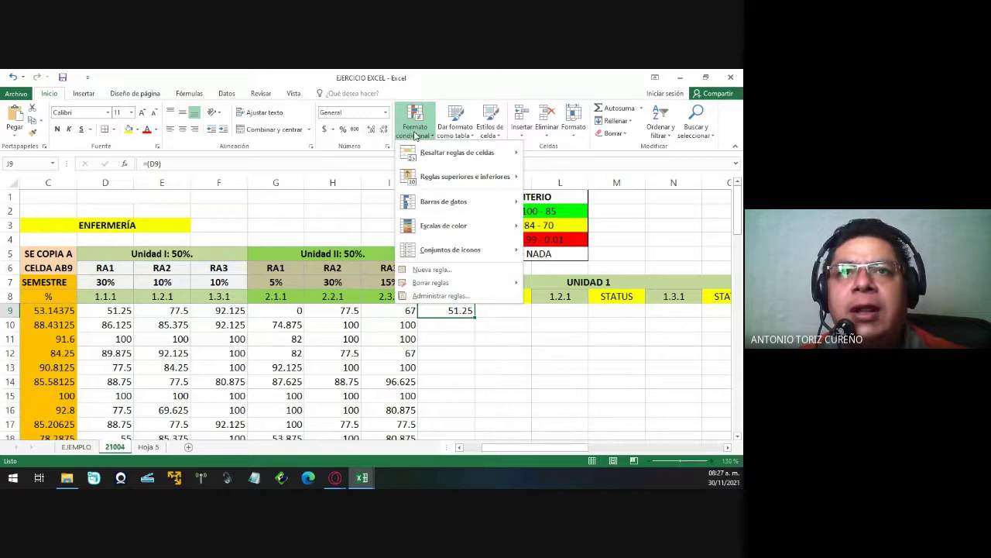
pyautogui.moveTo(443, 150)
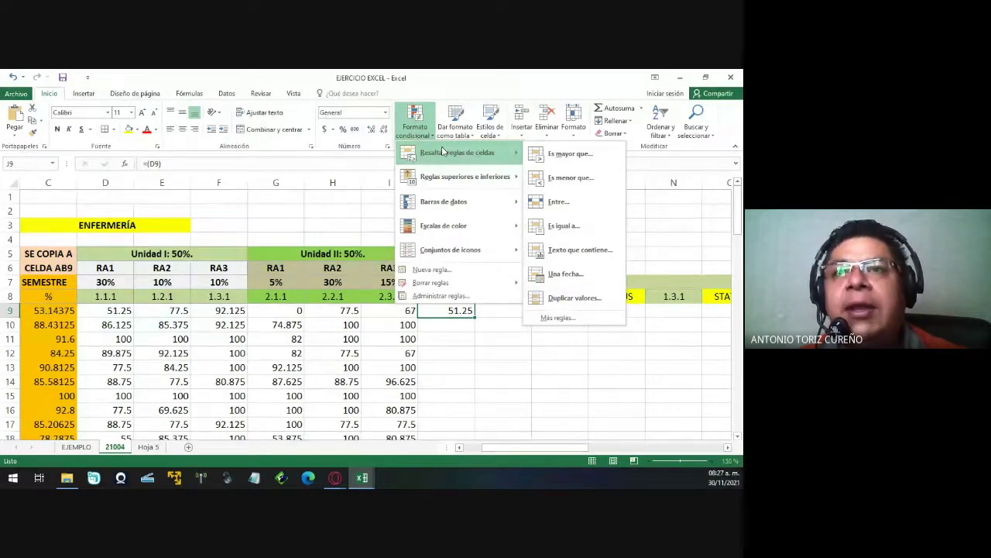
pyautogui.press('Escape')
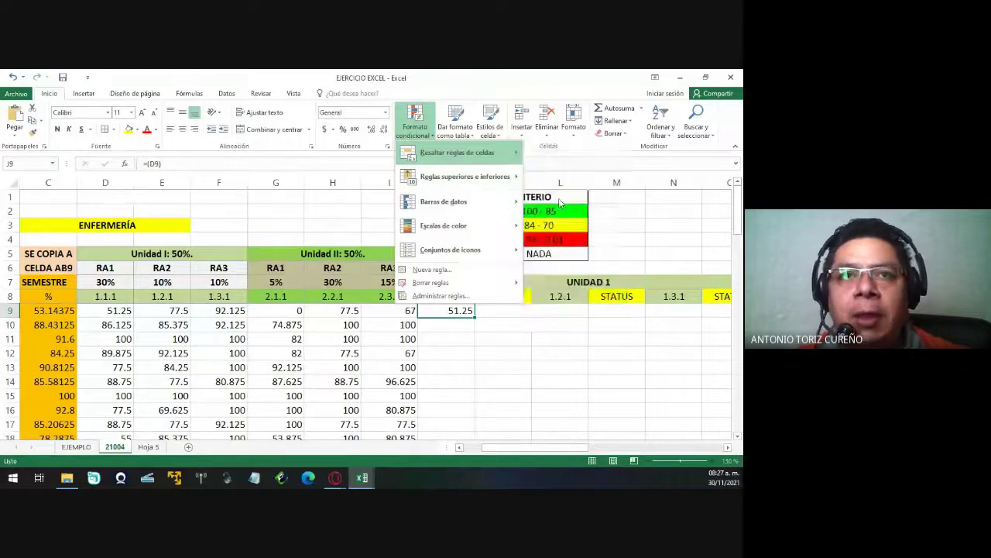
pyautogui.click(561, 203)
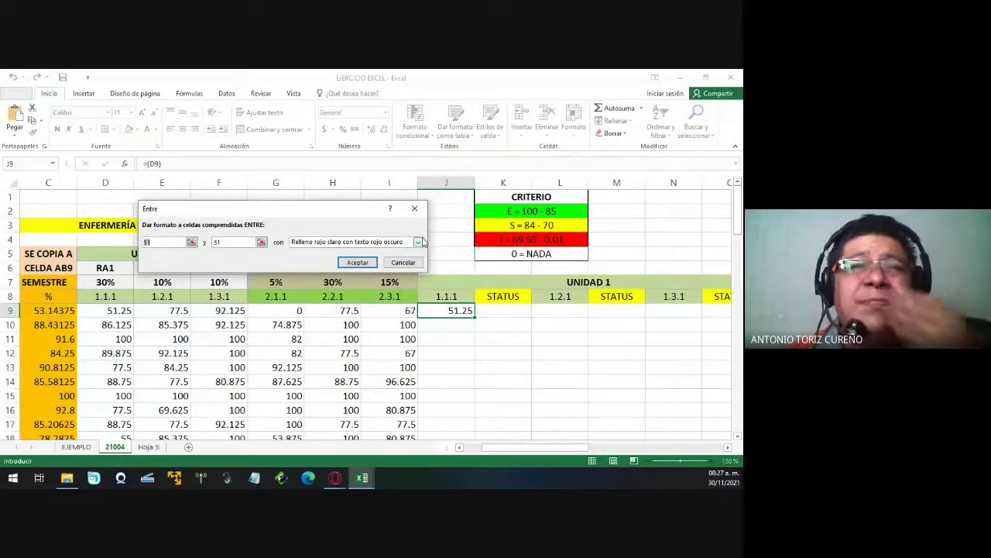
# Enter 69.999 and 0.01 as the bounds of the third Between rule.
pyautogui.moveTo(333, 218); pyautogui.dragTo(298, 193)
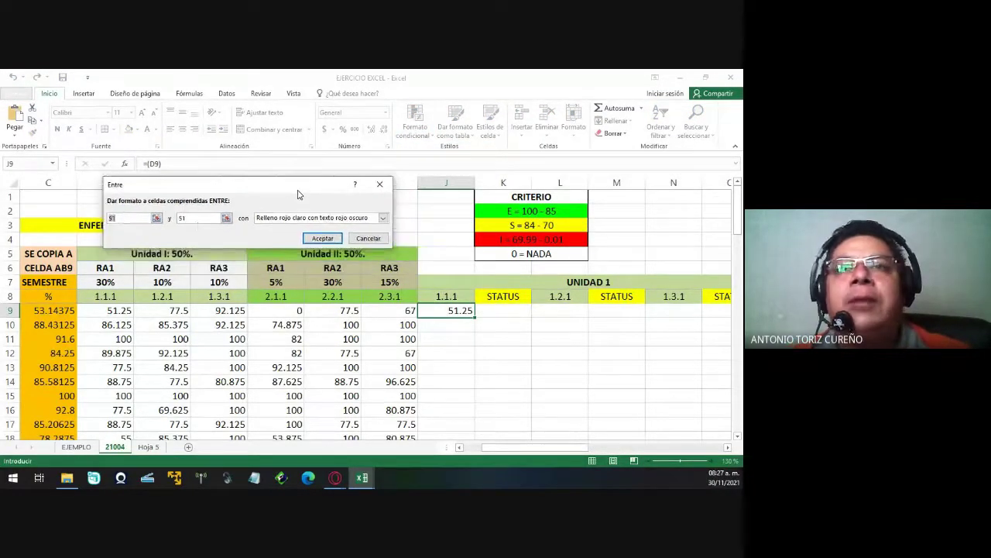
pyautogui.click(124, 218)
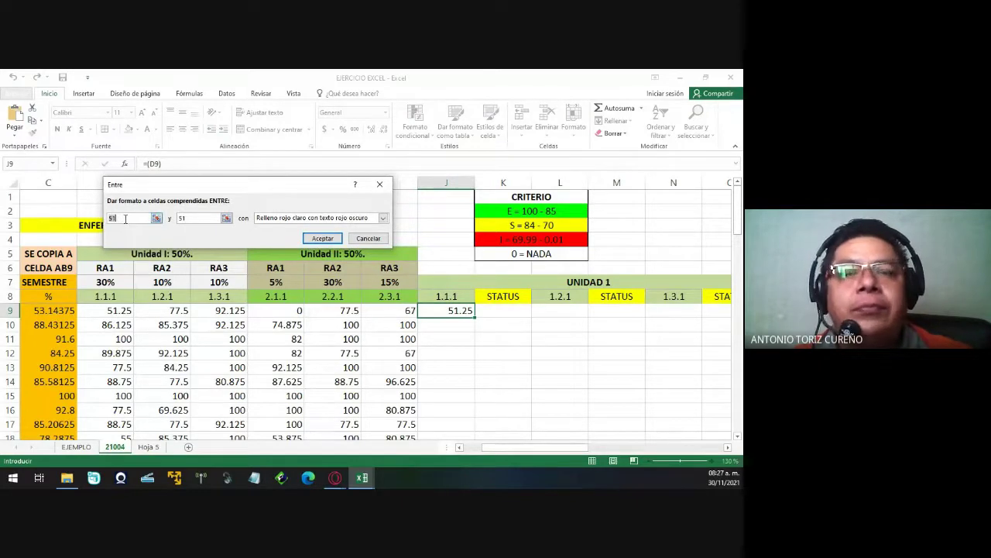
pyautogui.write('6')
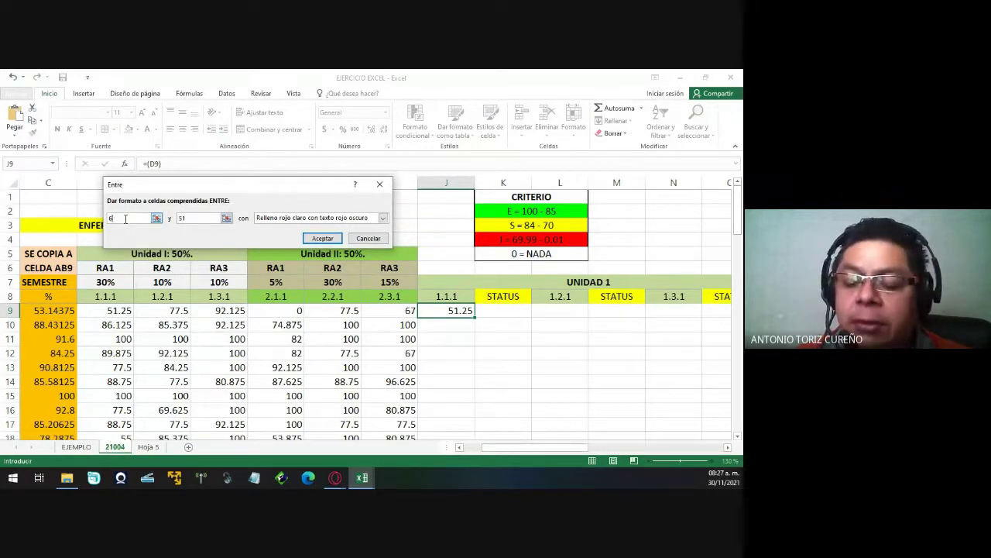
pyautogui.write('9.99')
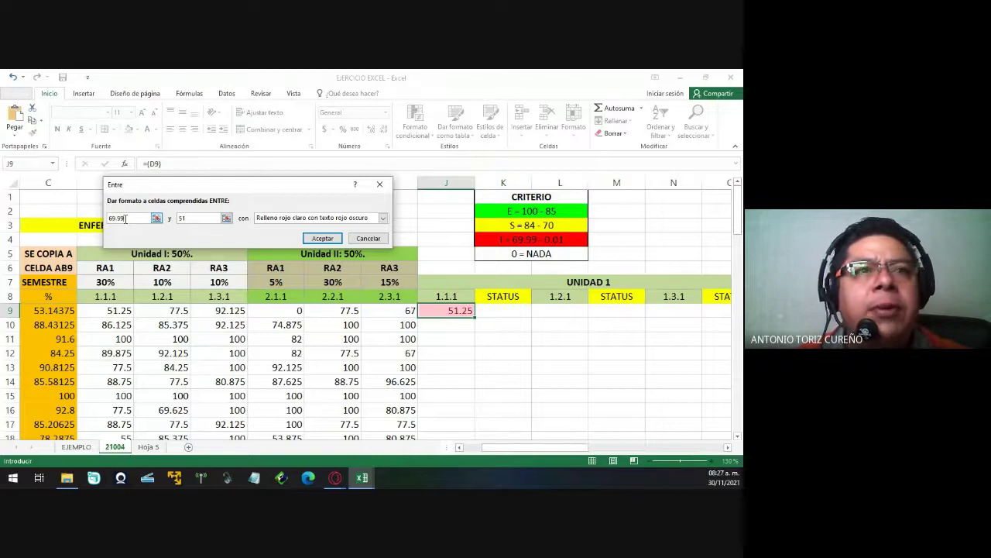
pyautogui.press('Tab')
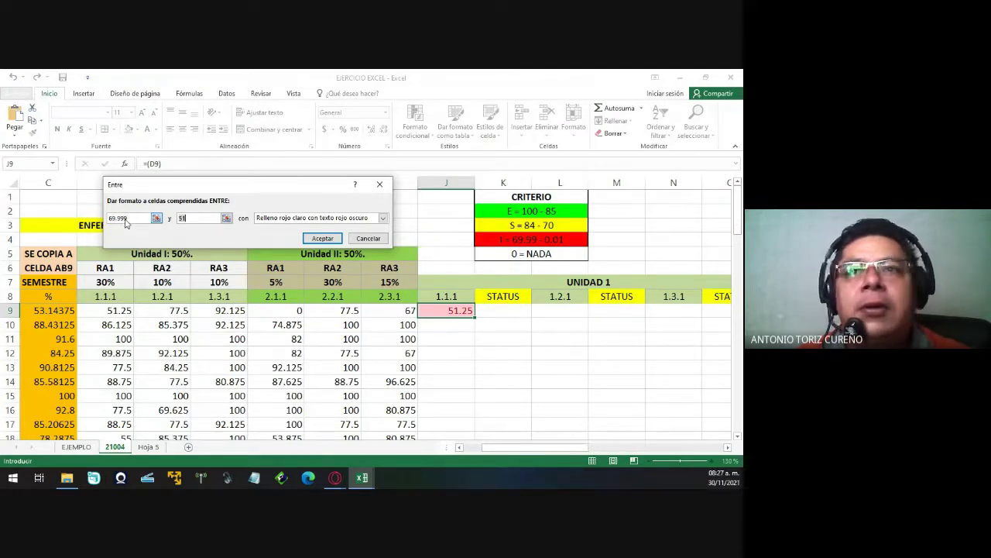
pyautogui.write('0.0')
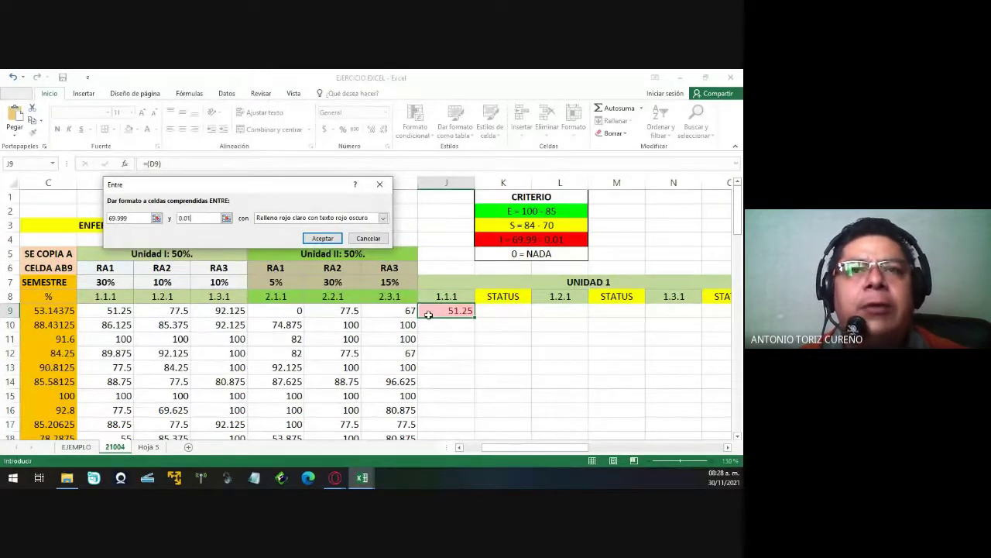
pyautogui.click(382, 218)
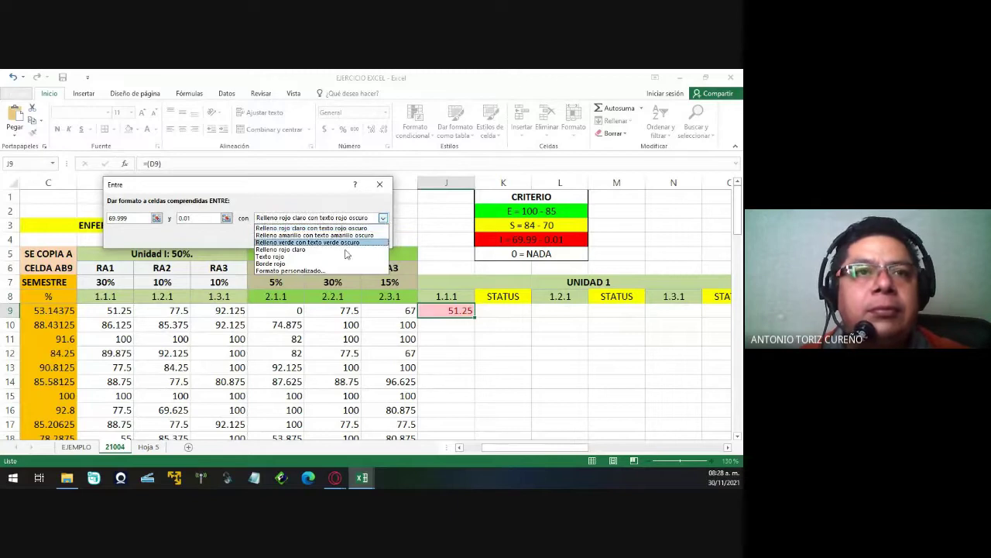
# Give the 0.01–69.999 rule a custom dark red fill.
pyautogui.click(331, 272)
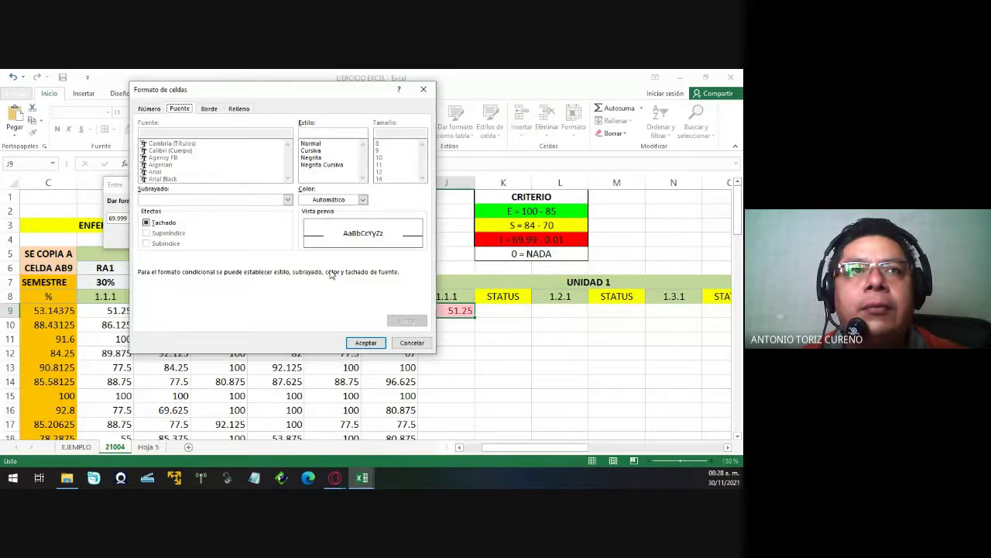
pyautogui.click(239, 109)
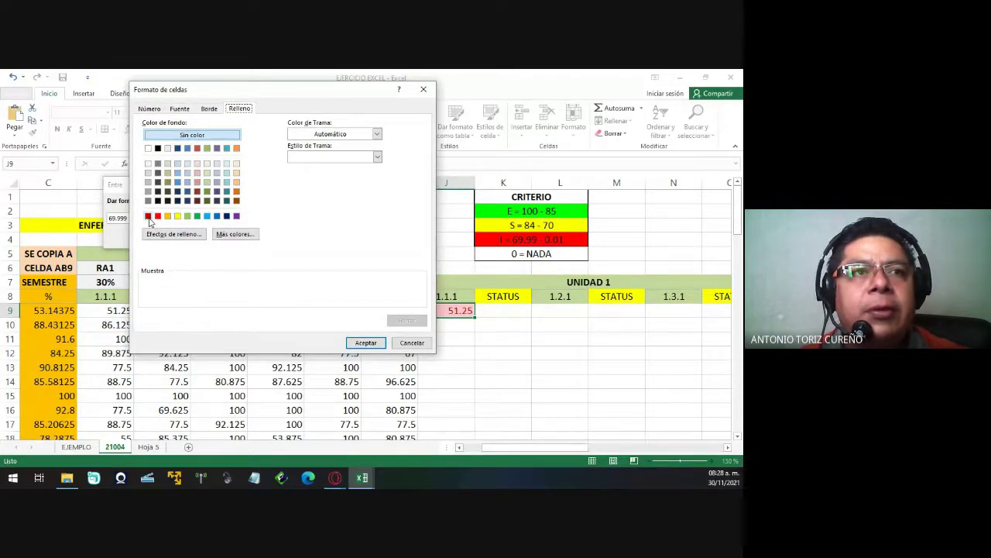
pyautogui.click(148, 216)
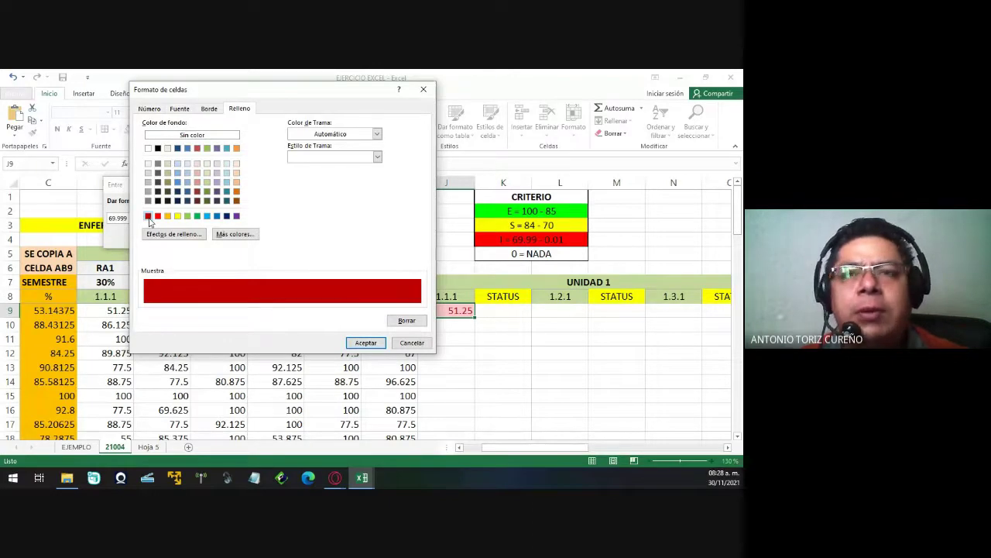
# Make its font bold white and apply the rule, turning J9's 51.25 dark red.
pyautogui.click(180, 110)
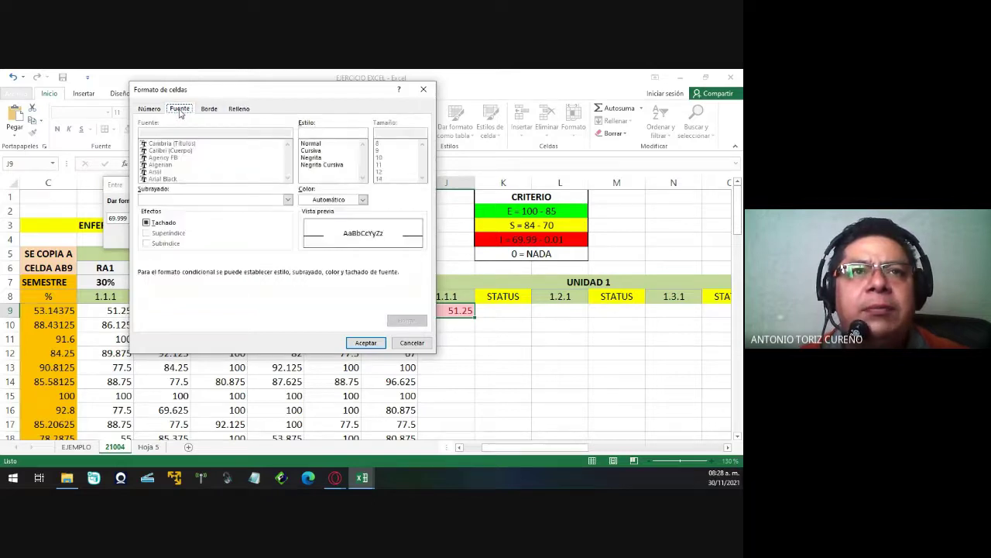
pyautogui.click(319, 158)
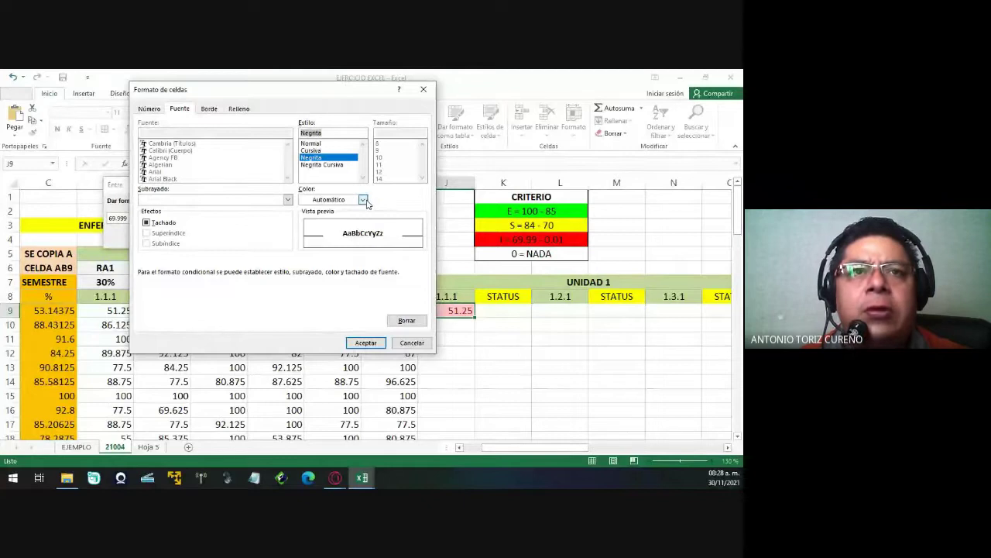
pyautogui.click(363, 200)
pyautogui.click(306, 239)
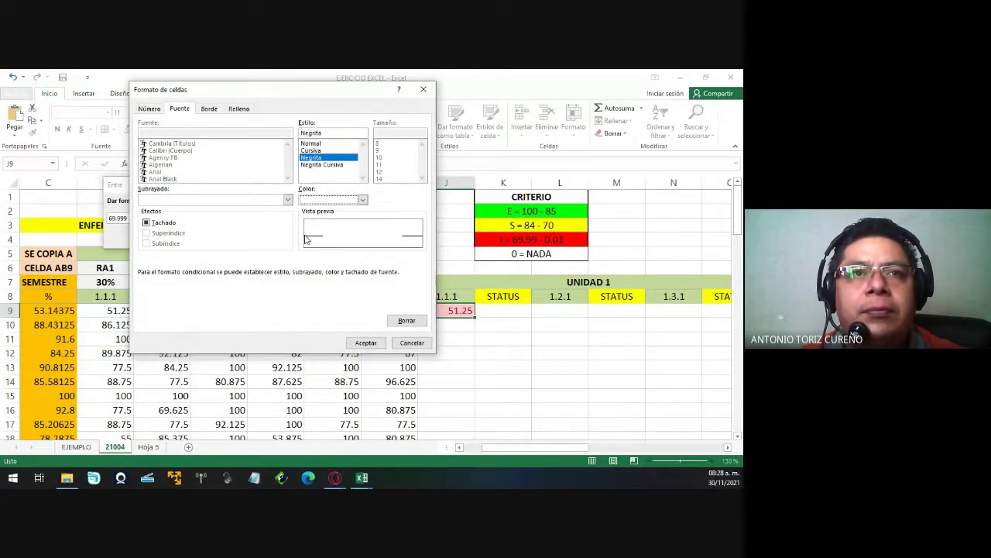
pyautogui.click(241, 110)
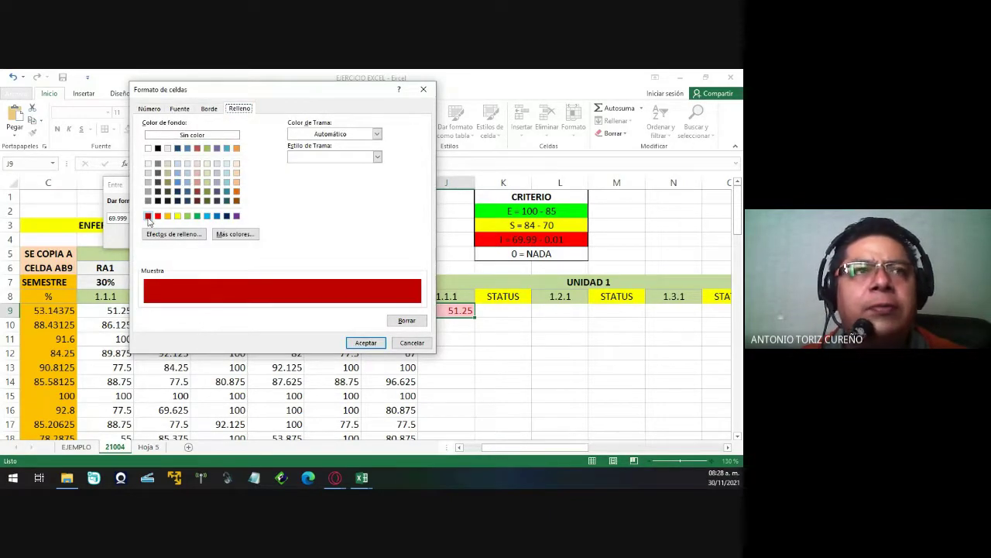
pyautogui.click(180, 109)
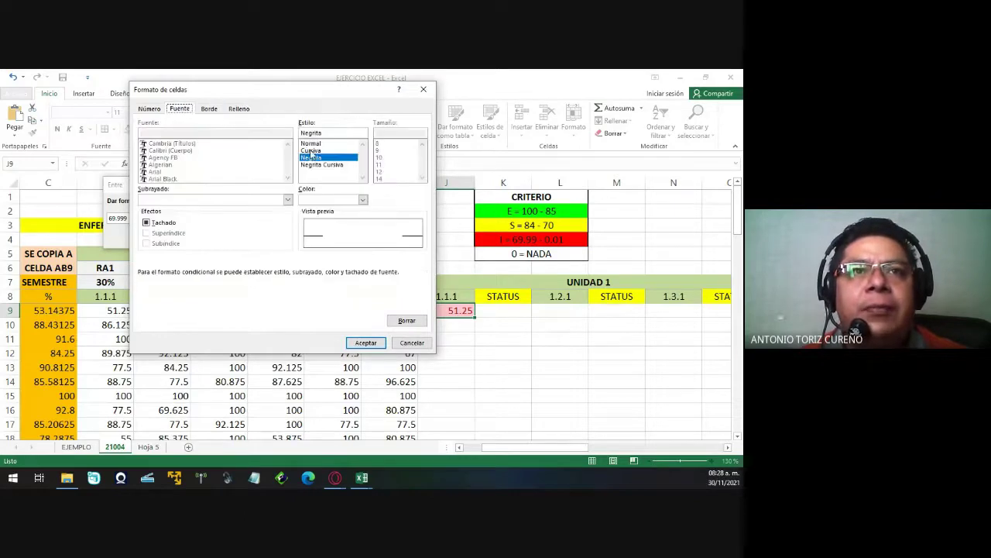
pyautogui.click(364, 201)
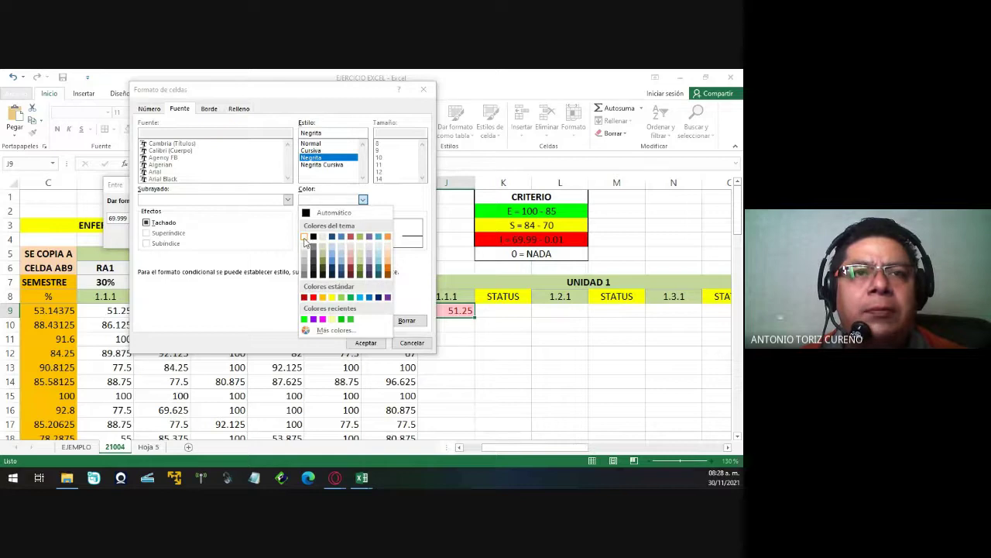
pyautogui.click(305, 237)
pyautogui.click(363, 342)
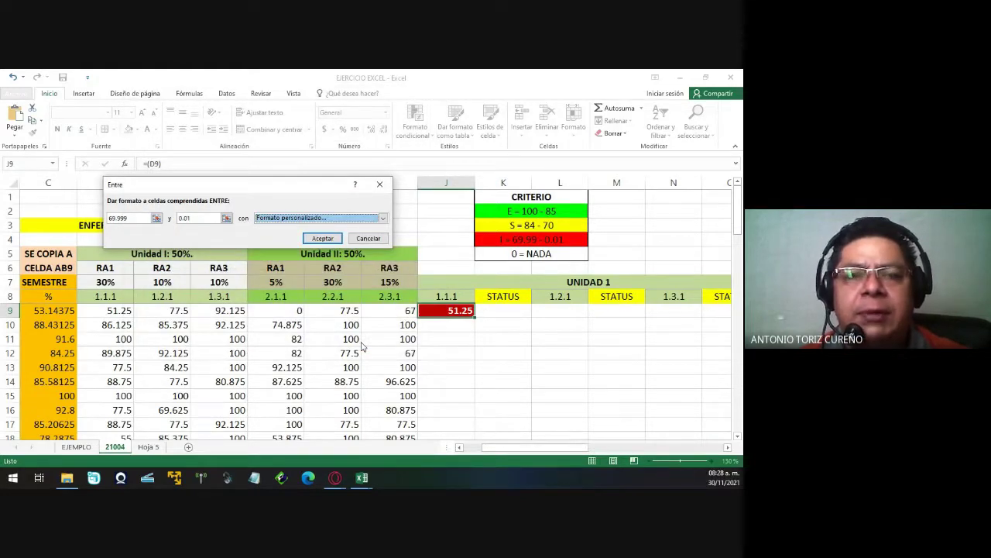
pyautogui.click(318, 239)
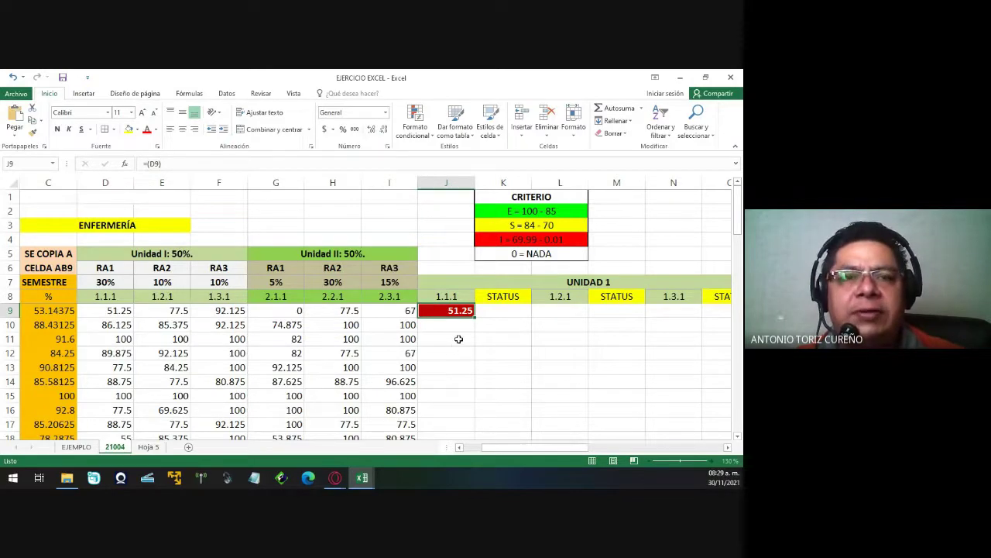
pyautogui.click(99, 312)
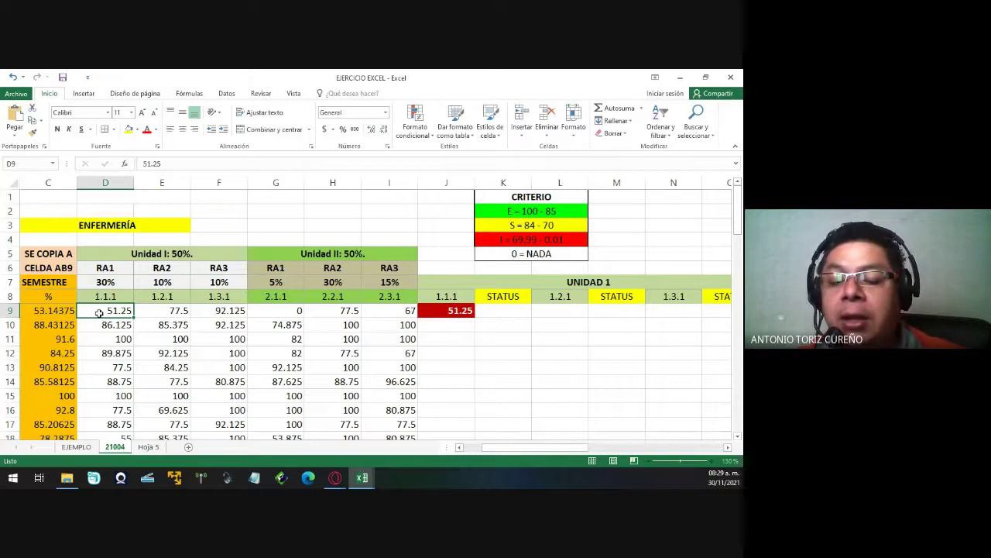
pyautogui.write('84')
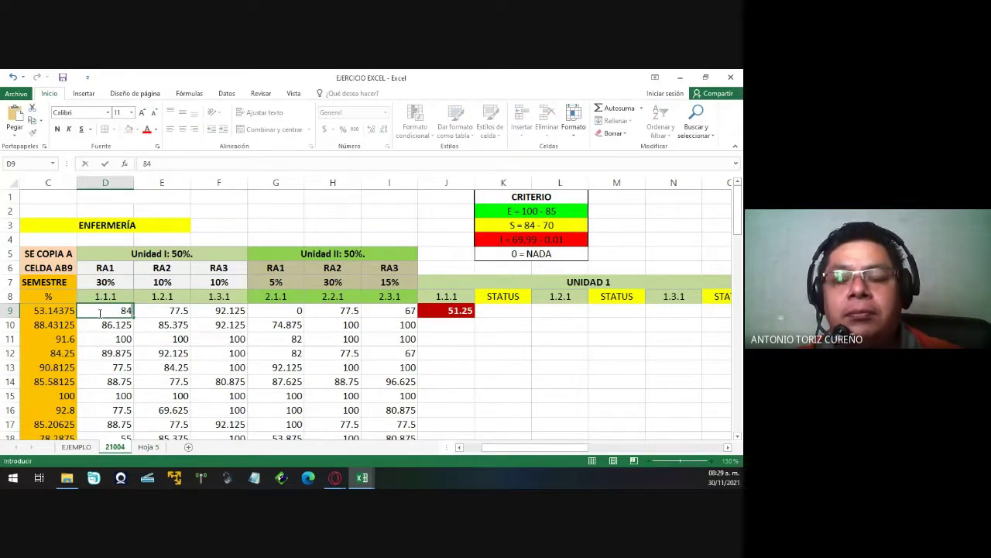
pyautogui.press('Return')
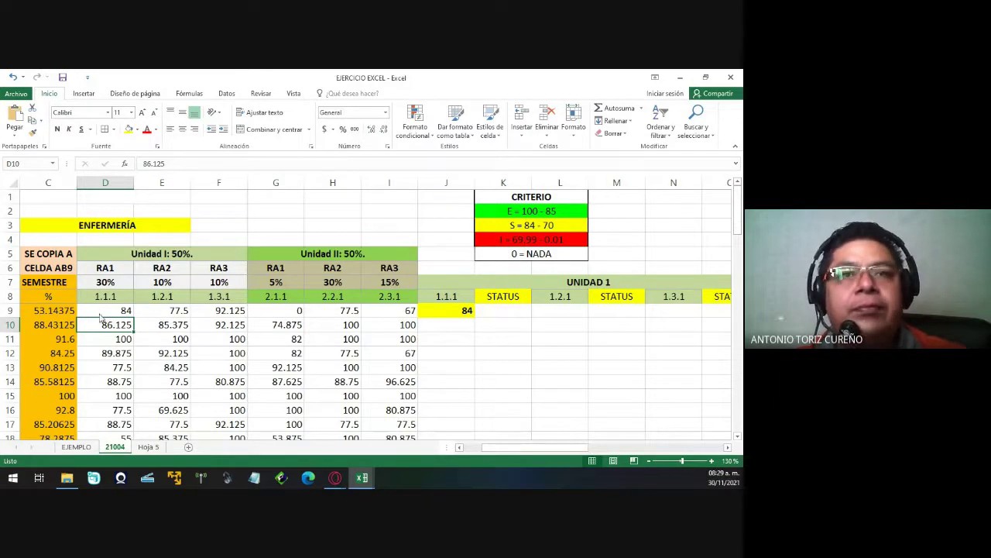
pyautogui.hotkey('ctrl', 'z')
pyautogui.press('Up')
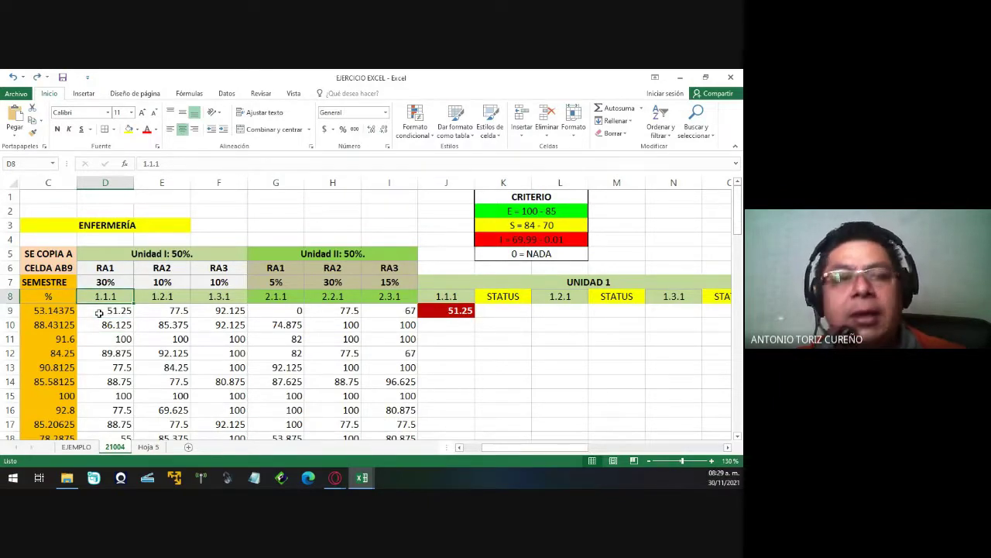
pyautogui.click(99, 313)
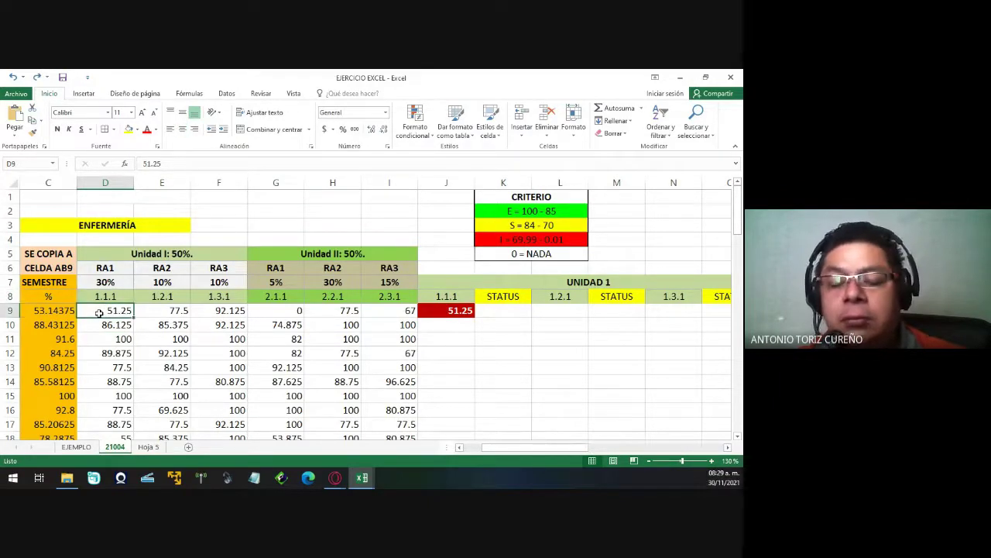
pyautogui.write('90')
pyautogui.press('Return')
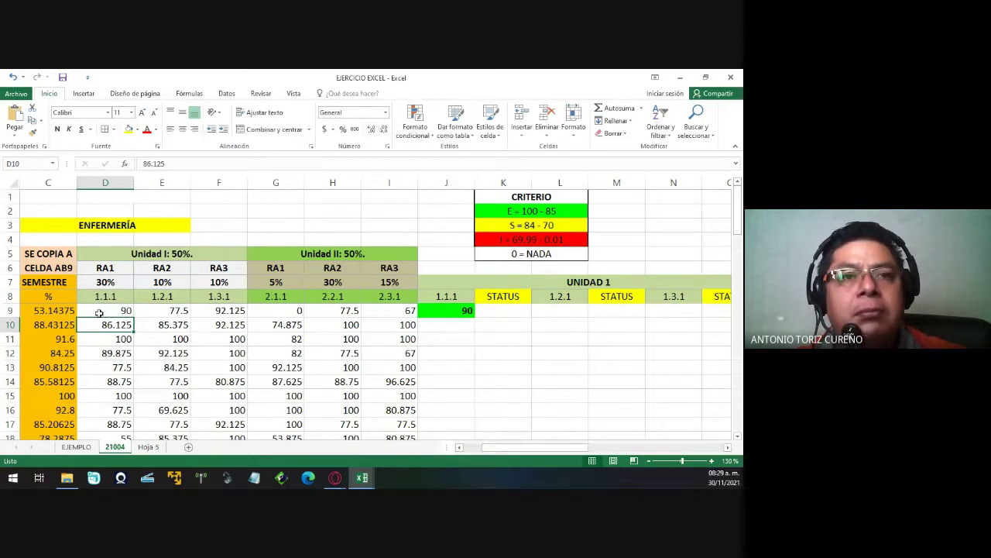
pyautogui.hotkey('ctrl', 'z')
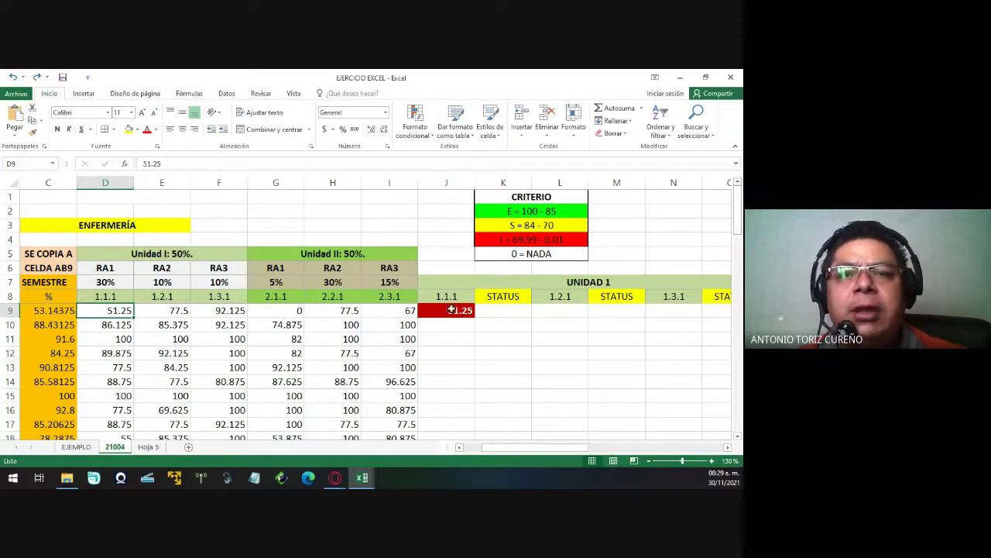
pyautogui.click(453, 310)
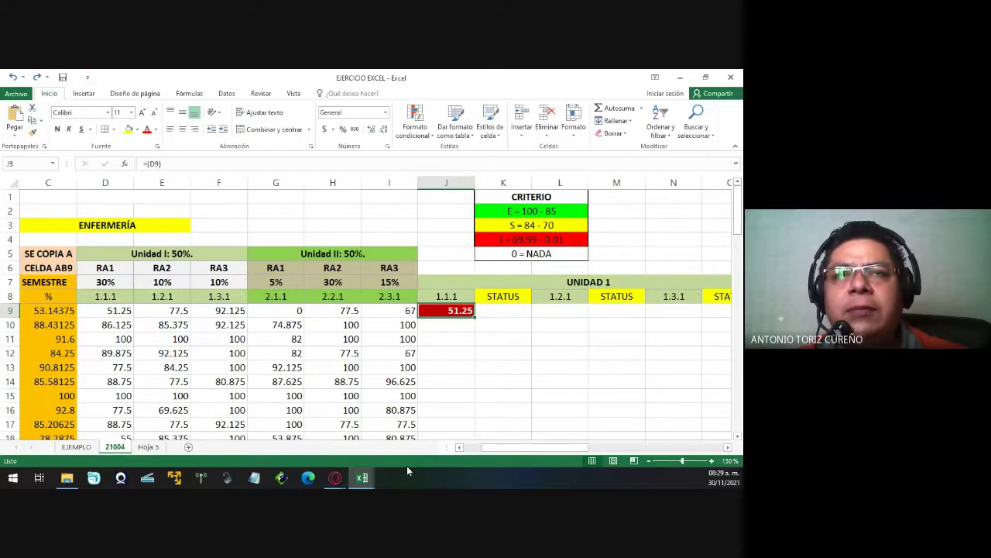
# Start an Equal To highlight rule for J9 with the value 0.
pyautogui.click(416, 137)
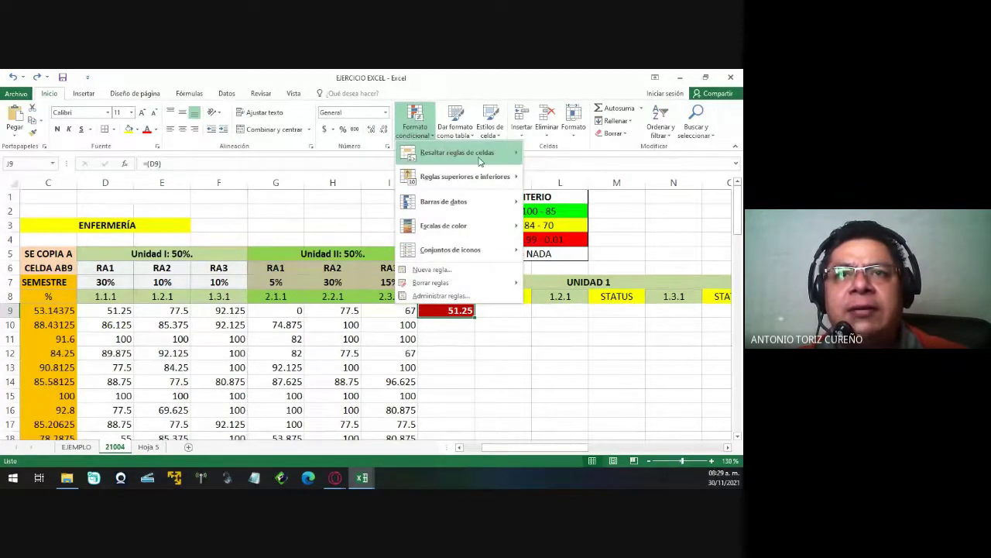
pyautogui.moveTo(478, 155)
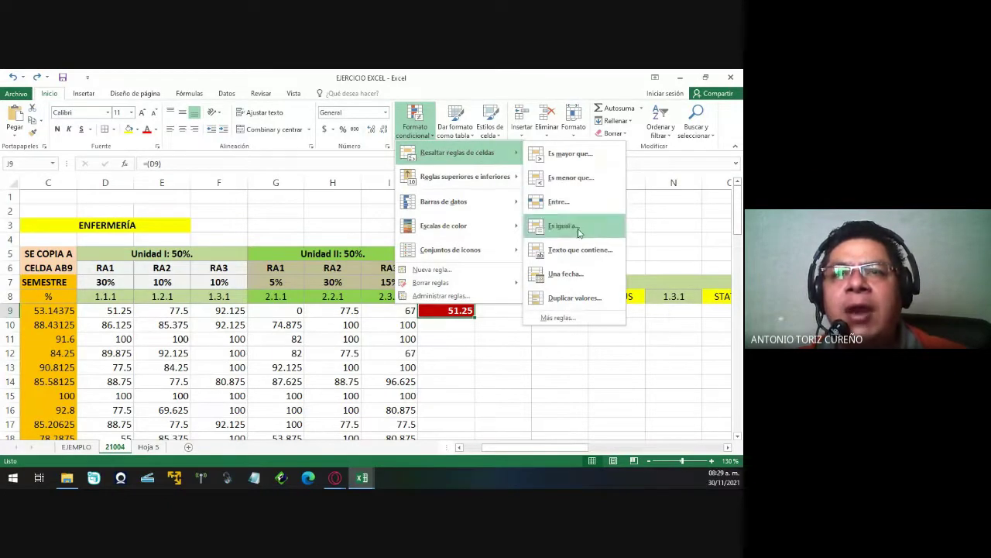
pyautogui.click(554, 78)
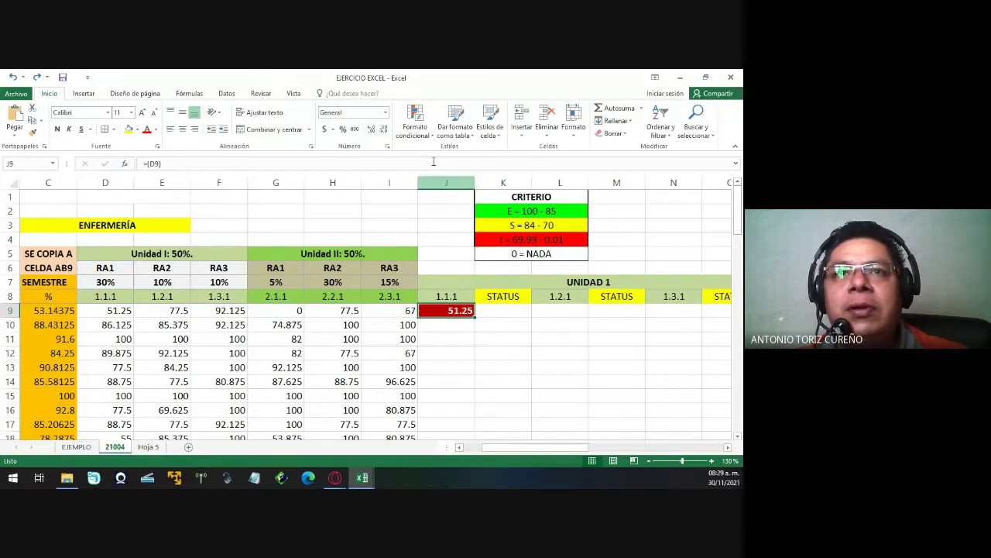
pyautogui.click(411, 131)
pyautogui.moveTo(435, 159)
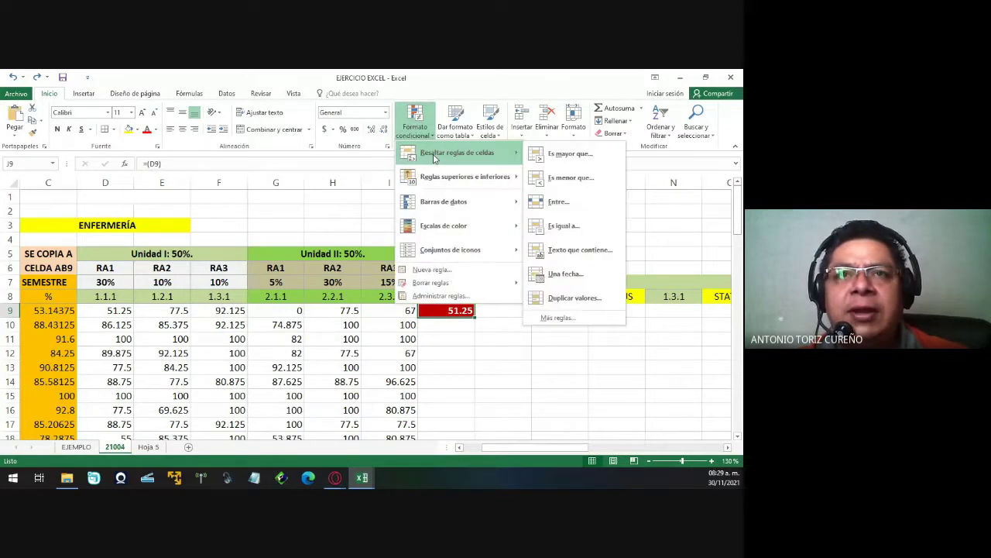
pyautogui.click(578, 225)
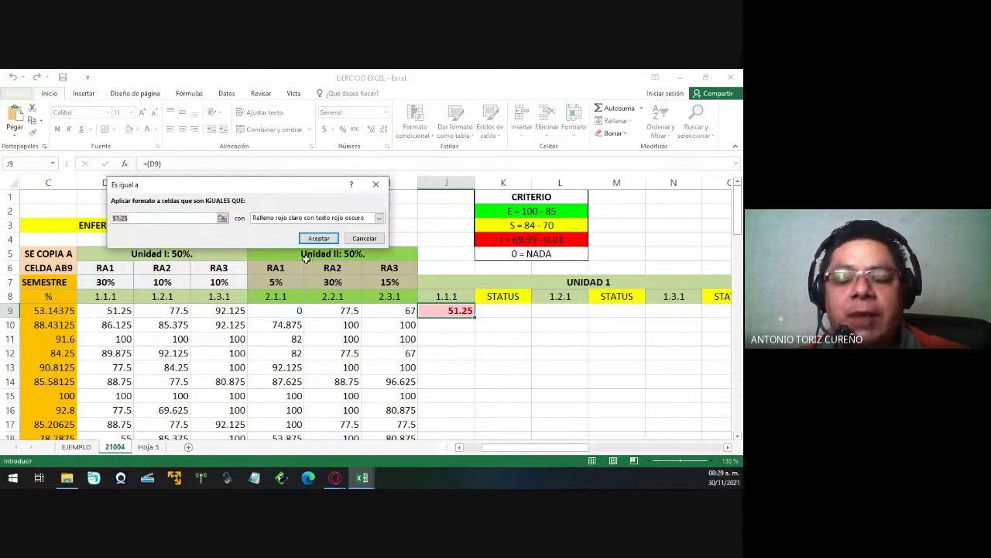
pyautogui.write('0')
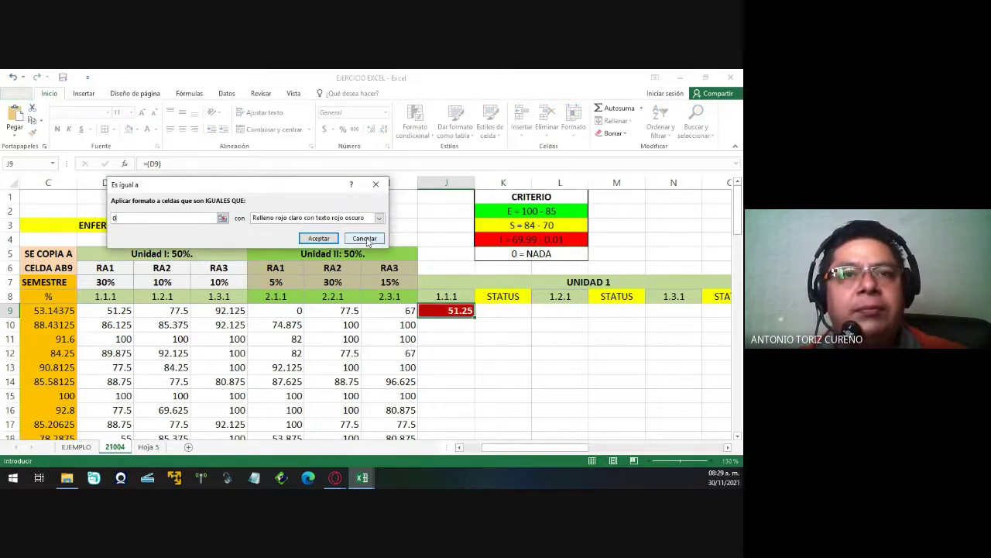
pyautogui.click(380, 217)
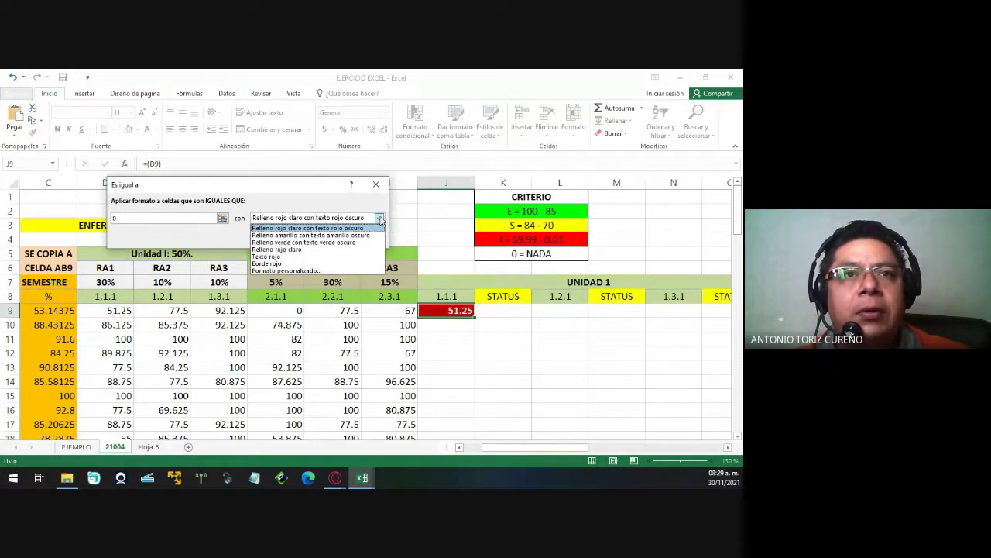
# Format zero values with white fill and bold white text, then apply the rule.
pyautogui.click(325, 270)
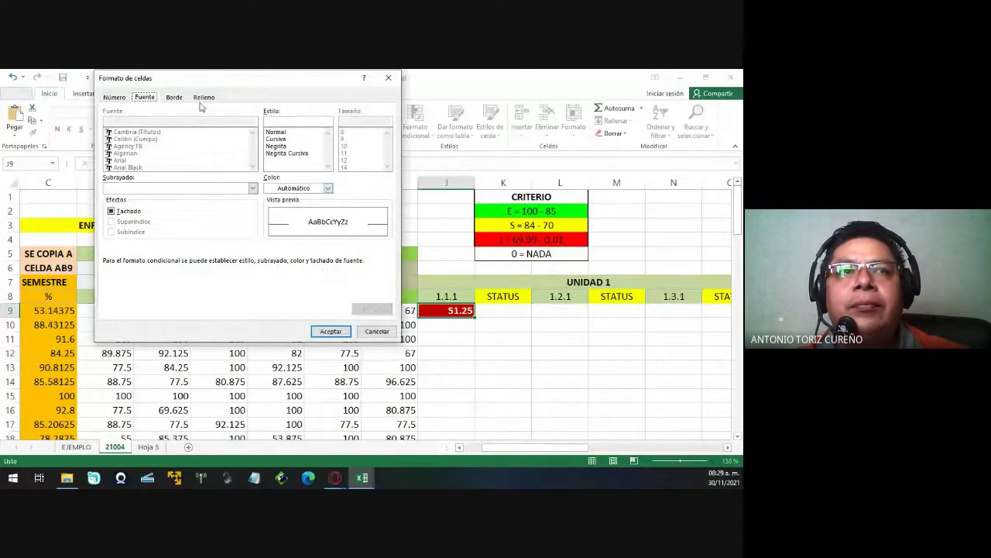
pyautogui.click(203, 99)
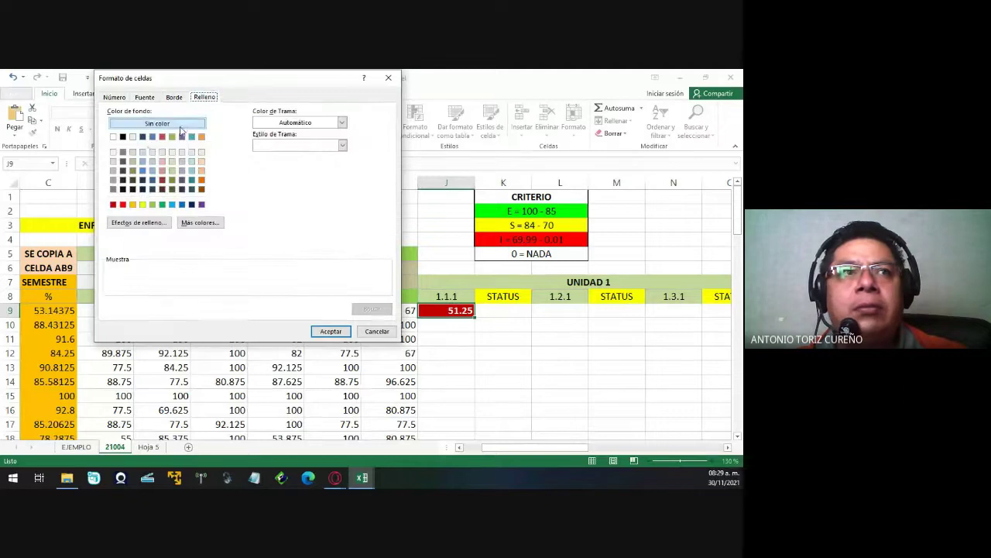
pyautogui.click(113, 137)
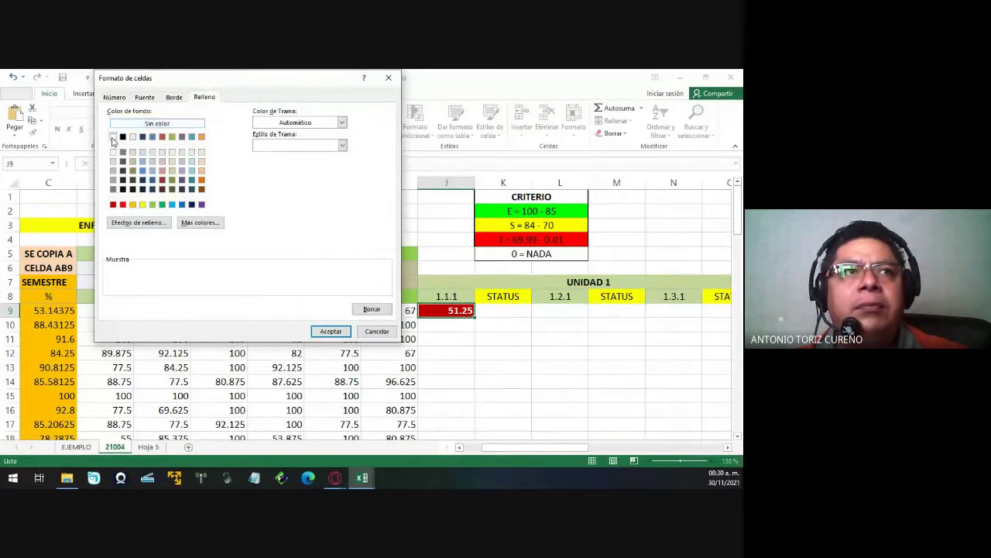
pyautogui.click(142, 98)
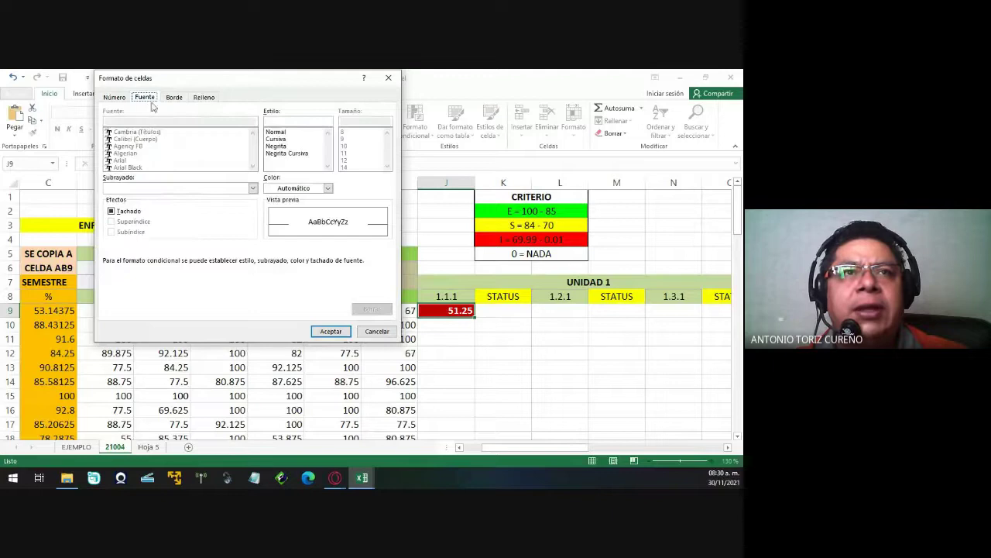
pyautogui.click(277, 146)
pyautogui.click(327, 188)
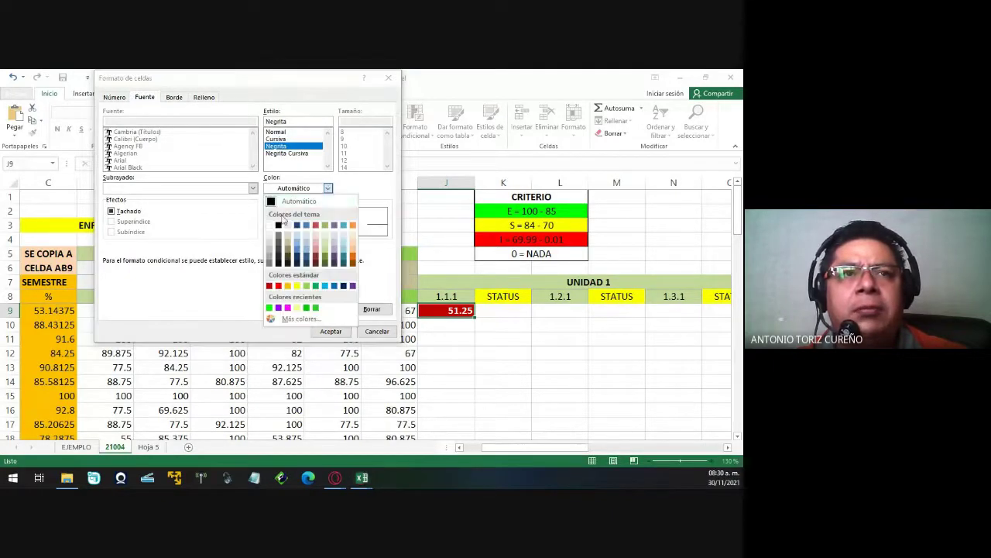
pyautogui.click(269, 226)
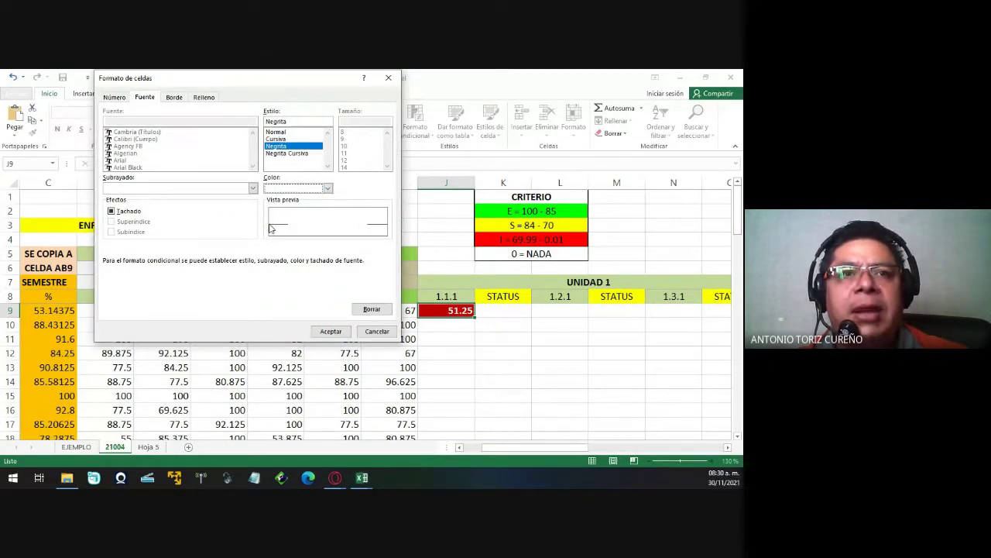
pyautogui.click(330, 331)
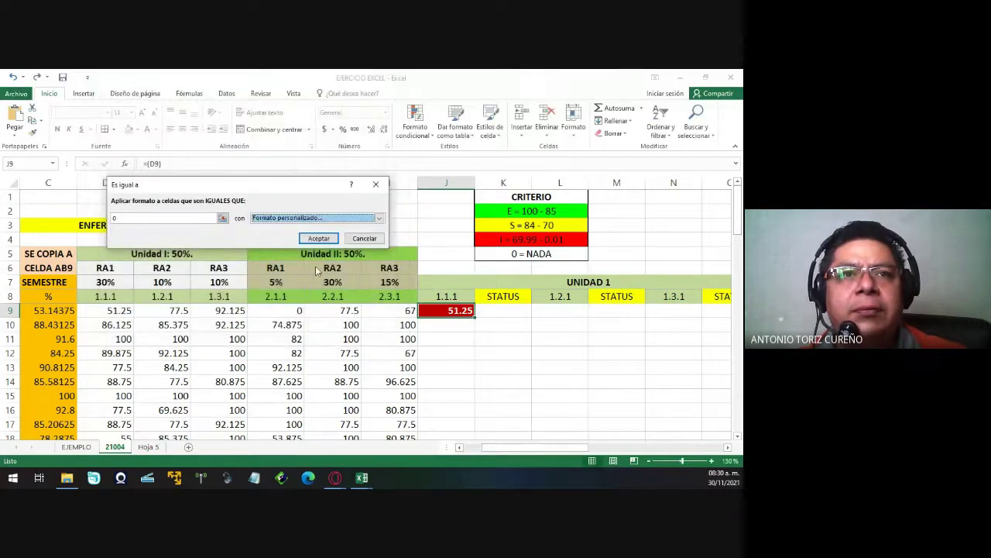
pyautogui.click(322, 239)
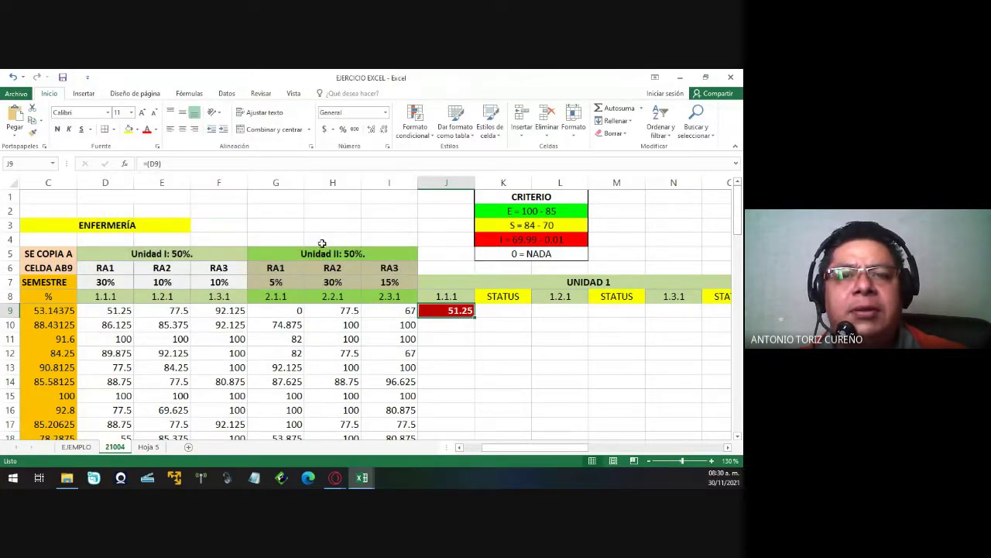
pyautogui.click(117, 311)
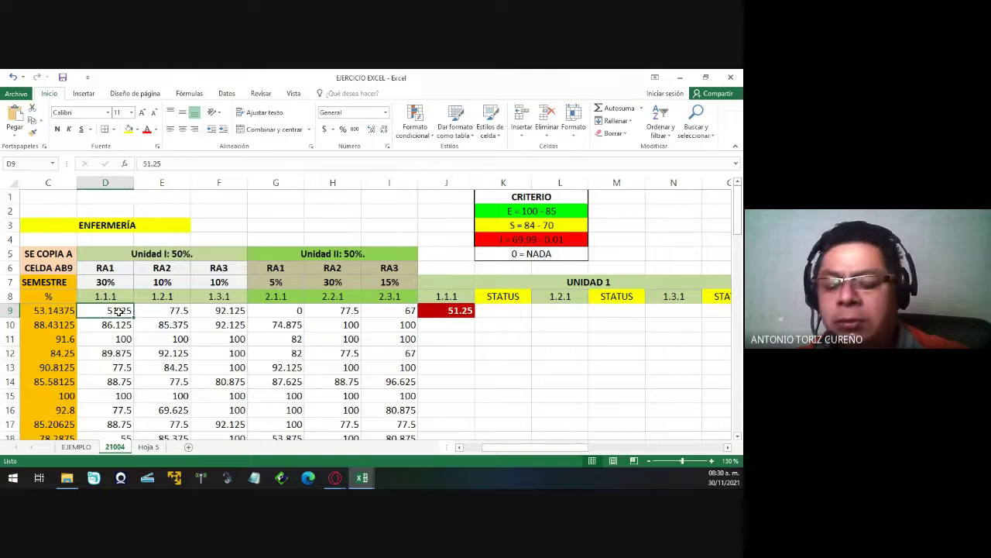
pyautogui.write('0')
pyautogui.press('Return')
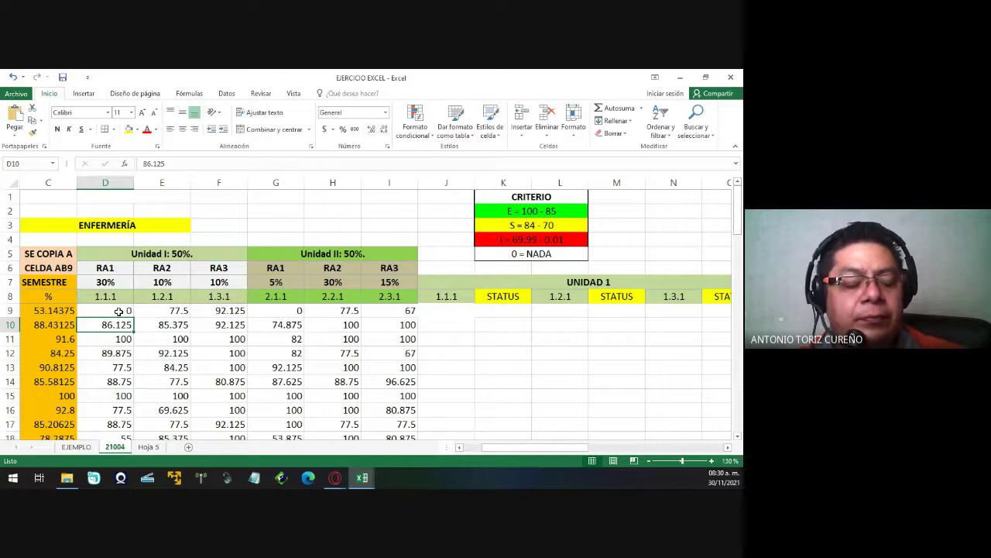
pyautogui.hotkey('ctrl', 'z')
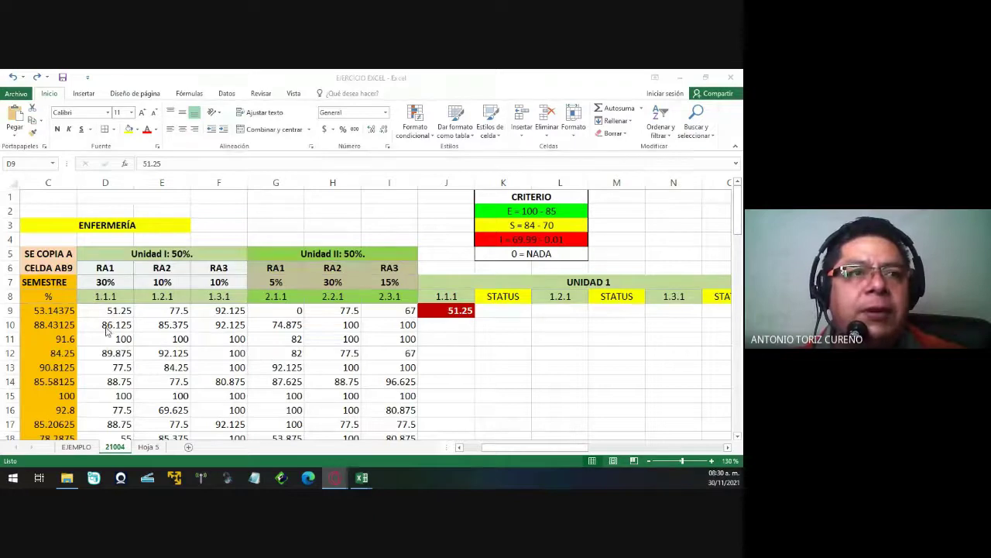
pyautogui.write('0')
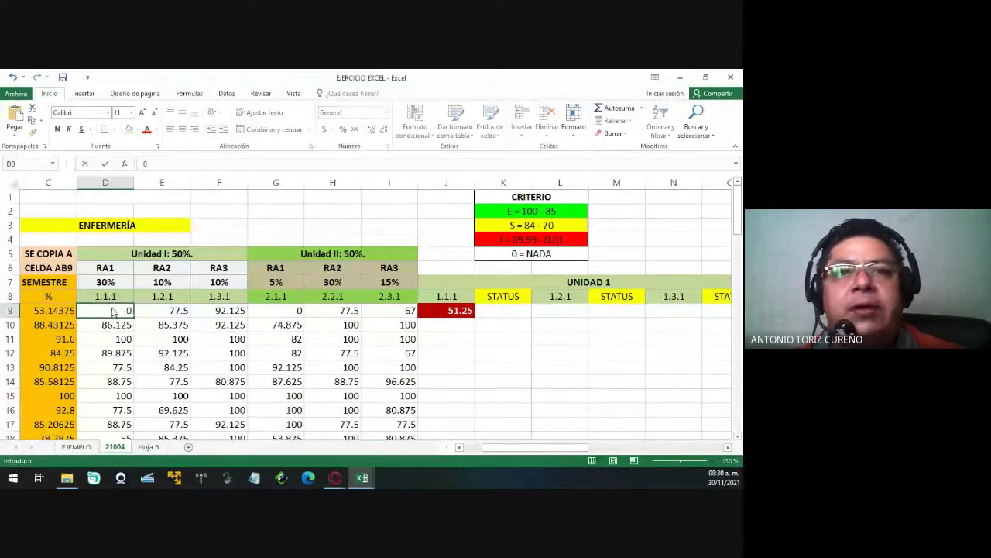
pyautogui.press('Return')
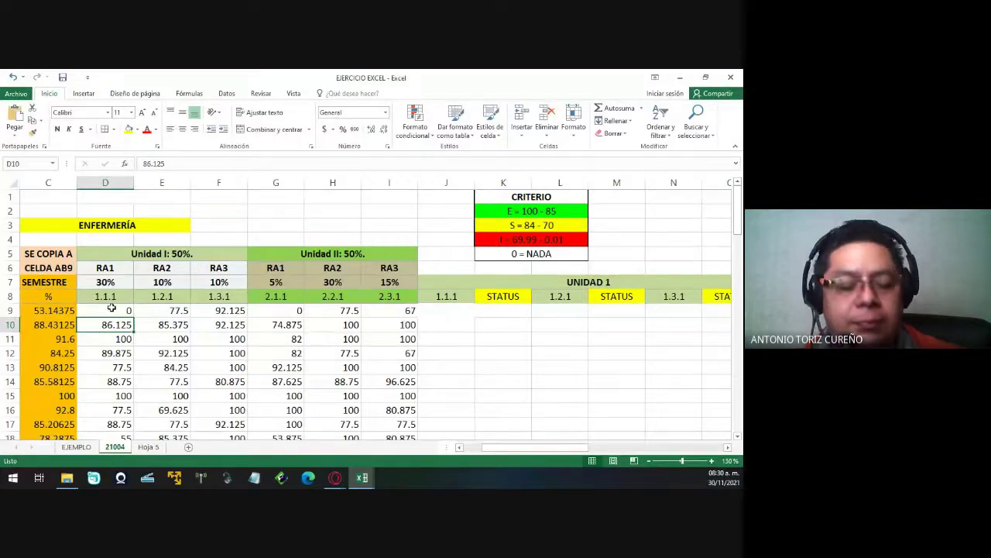
pyautogui.hotkey('ctrl', 'z')
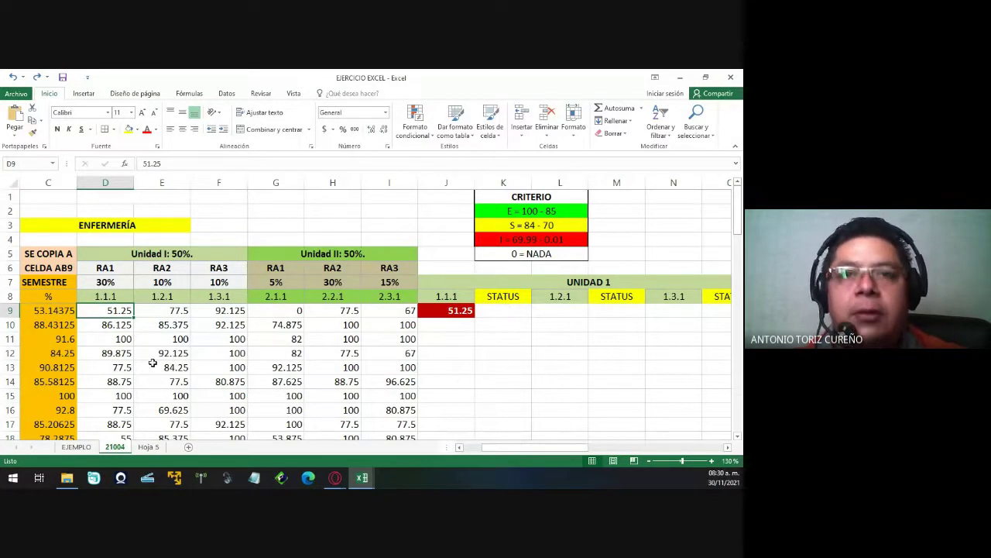
pyautogui.click(456, 310)
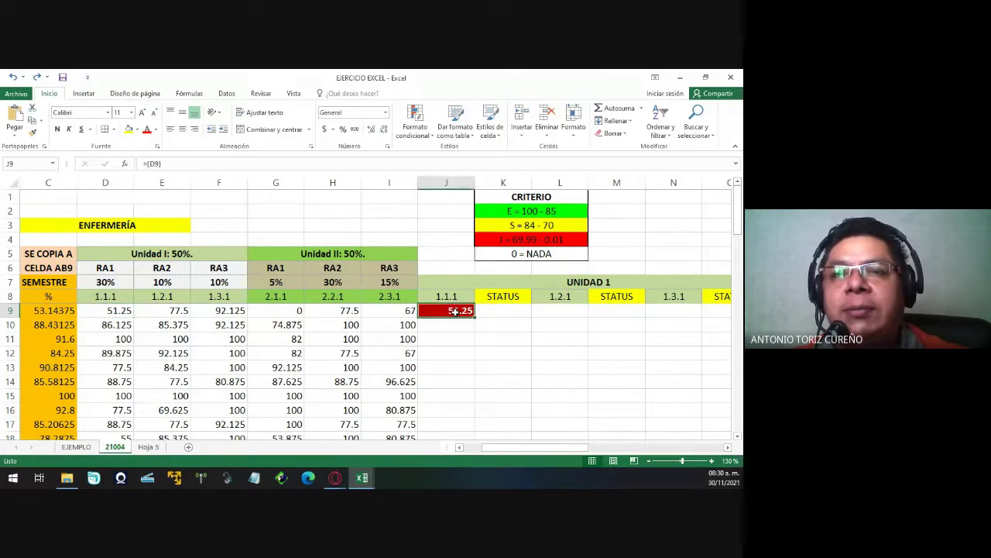
pyautogui.click(582, 314)
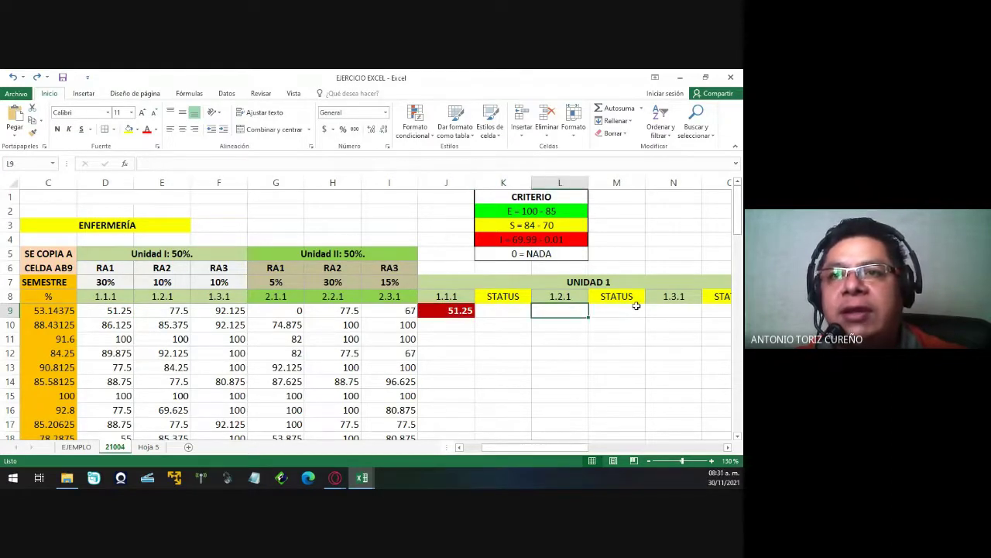
pyautogui.click(666, 310)
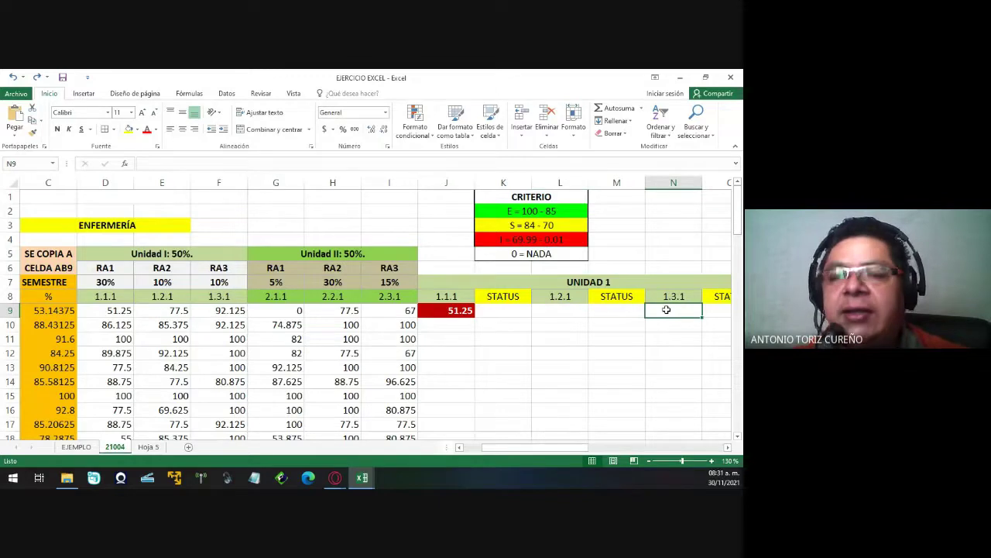
pyautogui.click(459, 325)
pyautogui.click(456, 341)
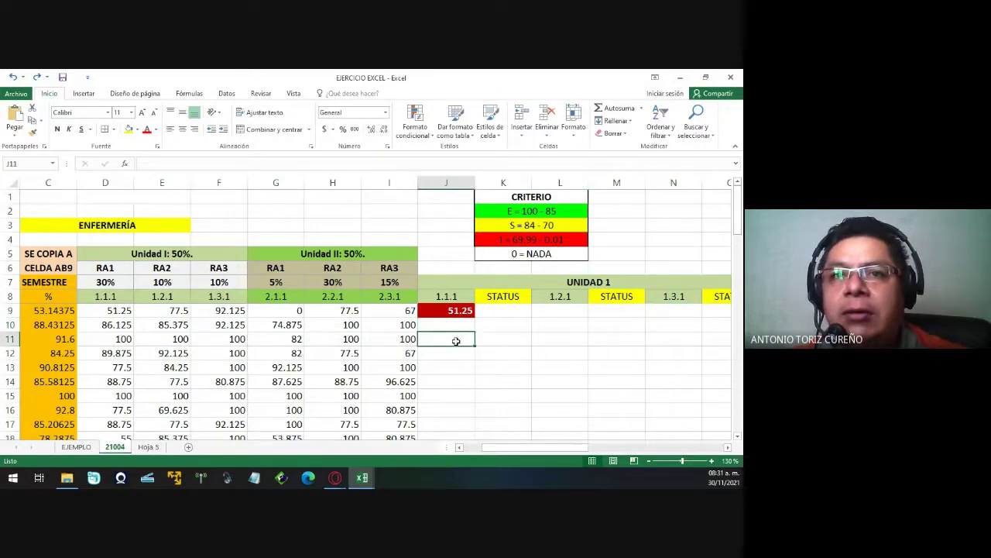
pyautogui.click(456, 354)
pyautogui.click(459, 310)
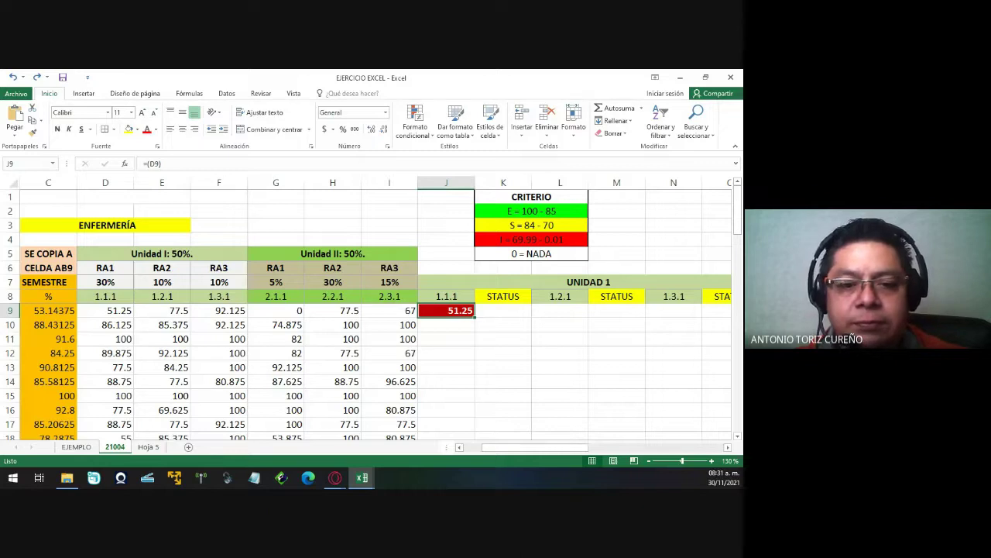
pyautogui.click(335, 477)
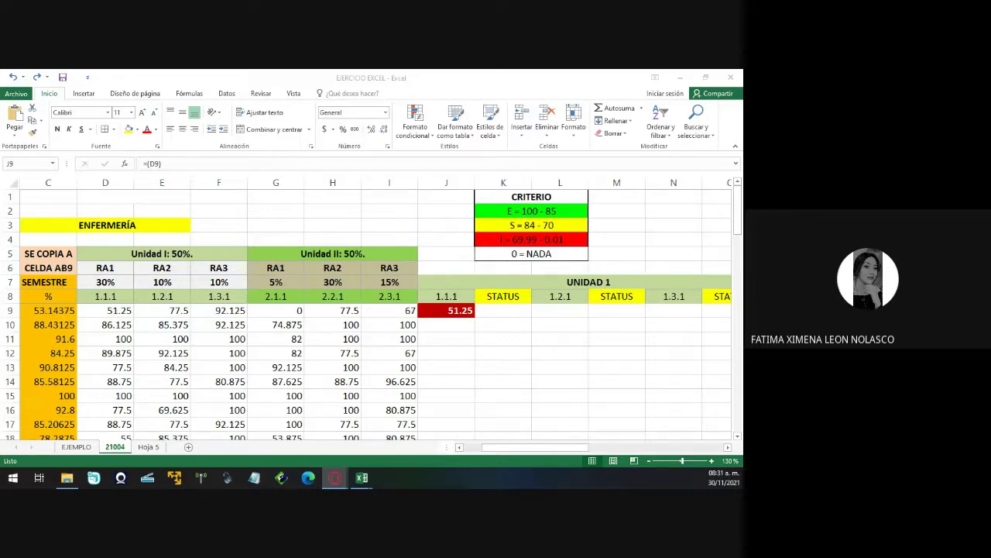
pyautogui.click(455, 307)
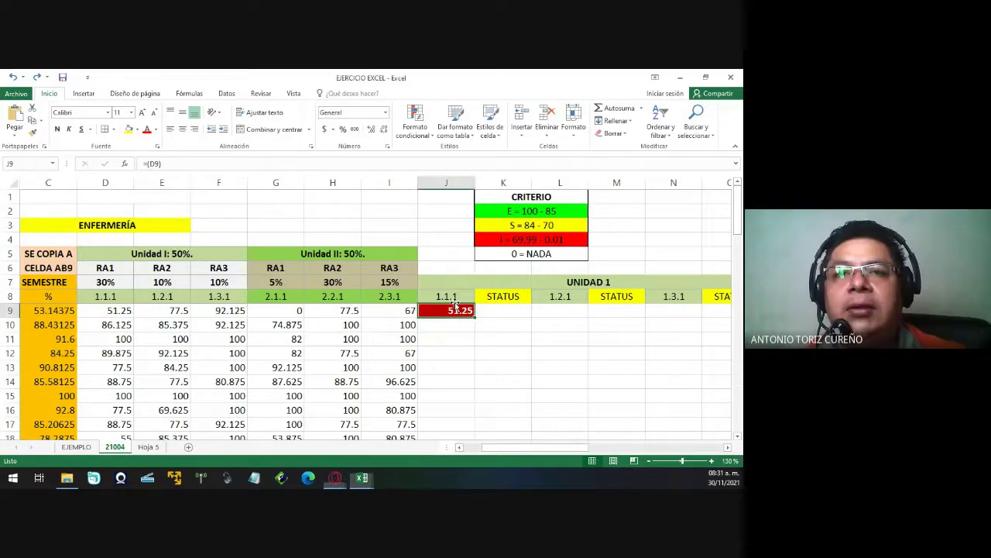
pyautogui.click(414, 130)
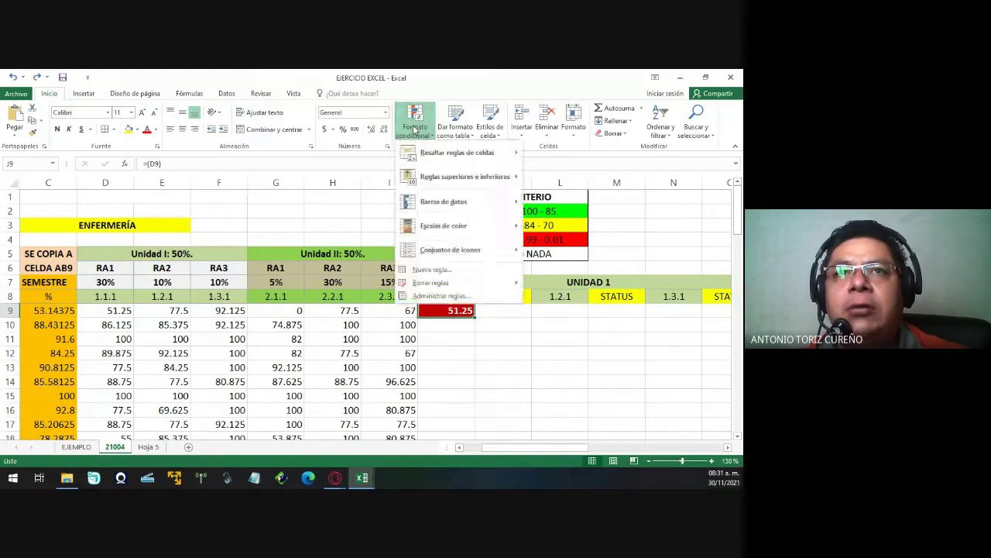
pyautogui.moveTo(459, 152)
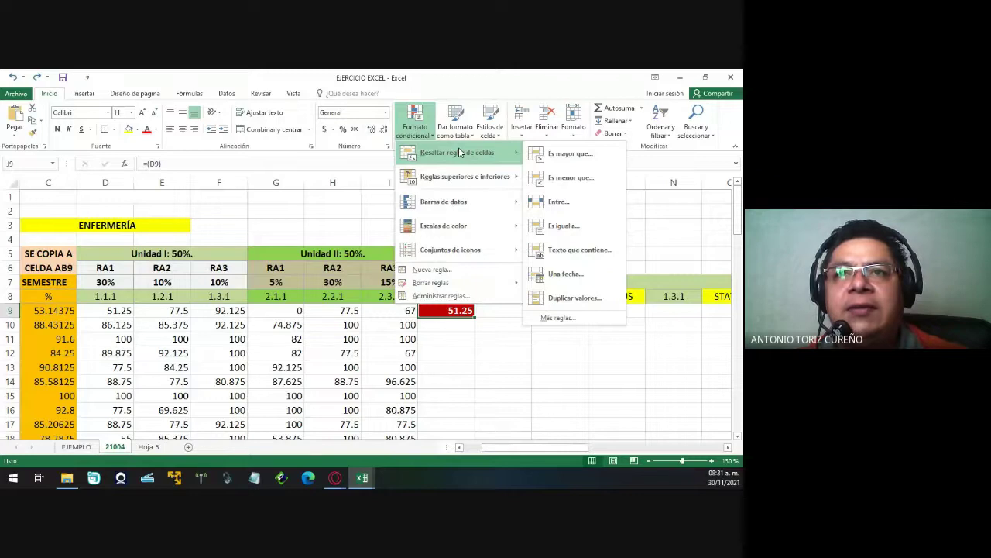
pyautogui.click(593, 229)
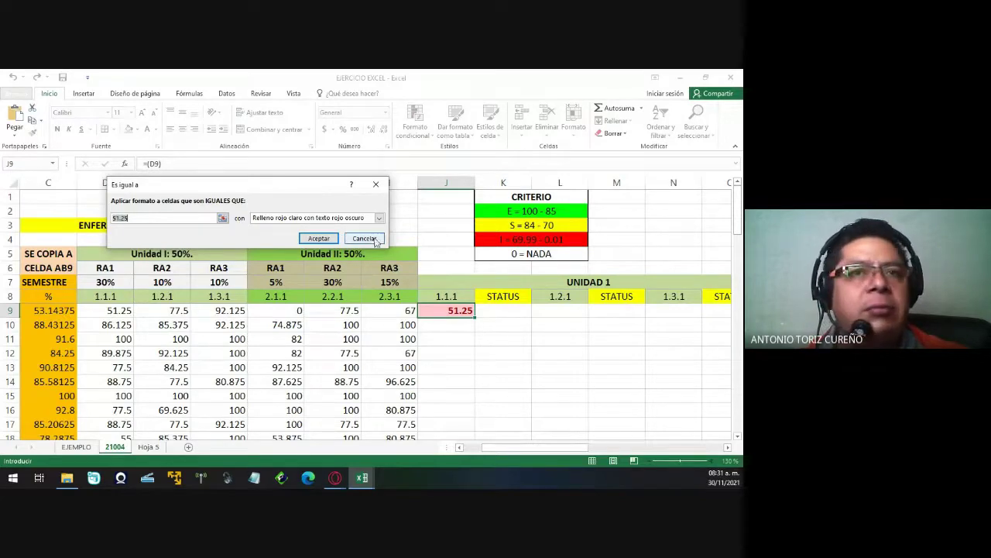
pyautogui.click(374, 239)
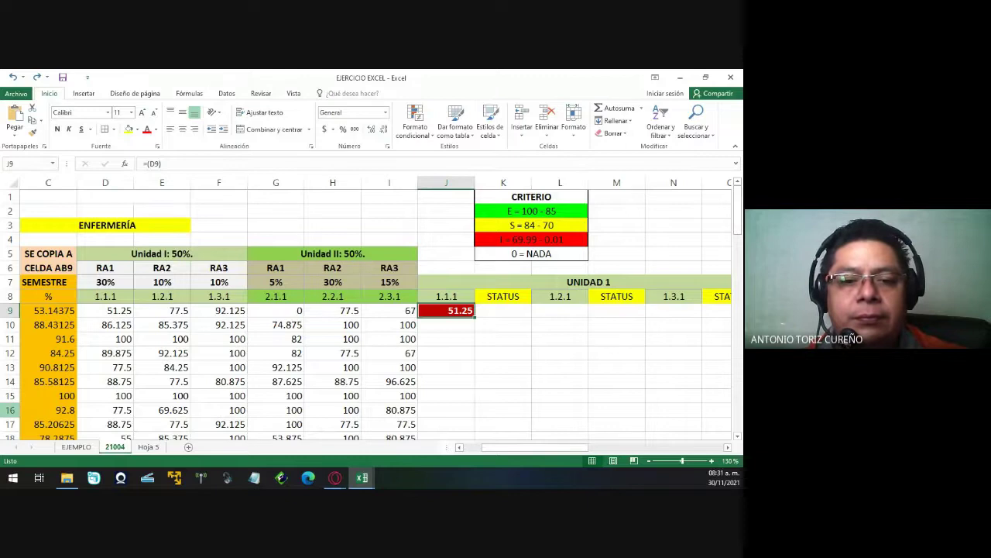
pyautogui.hotkey('alt', 'Tab')
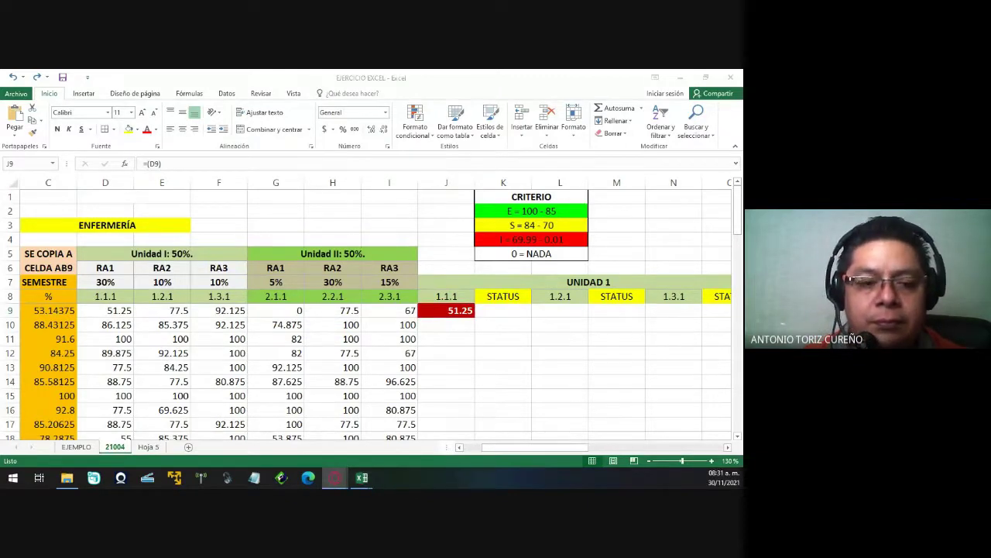
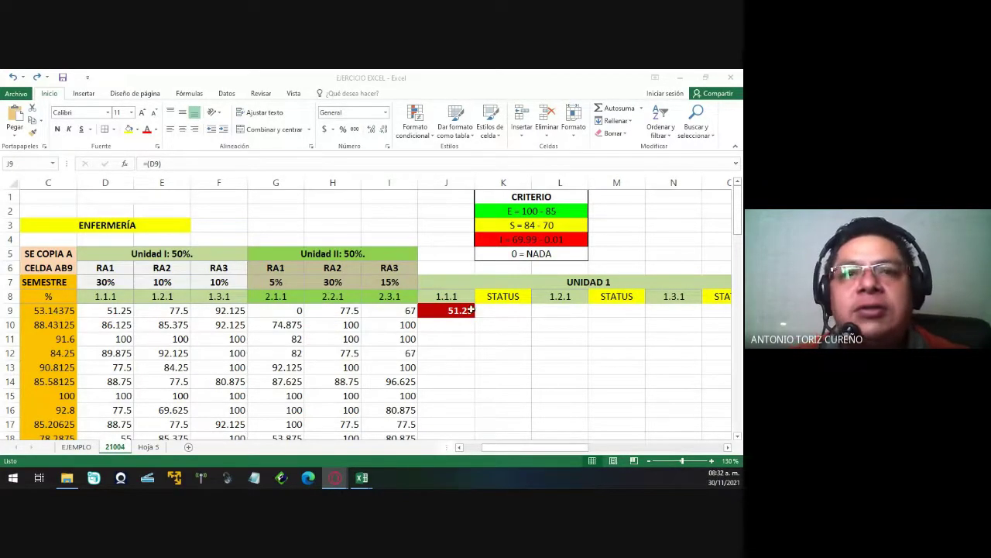
# Test D9 with scores 85 and 84.998 to check the green and yellow colours, undoing back to 51.25.
pyautogui.click(104, 312)
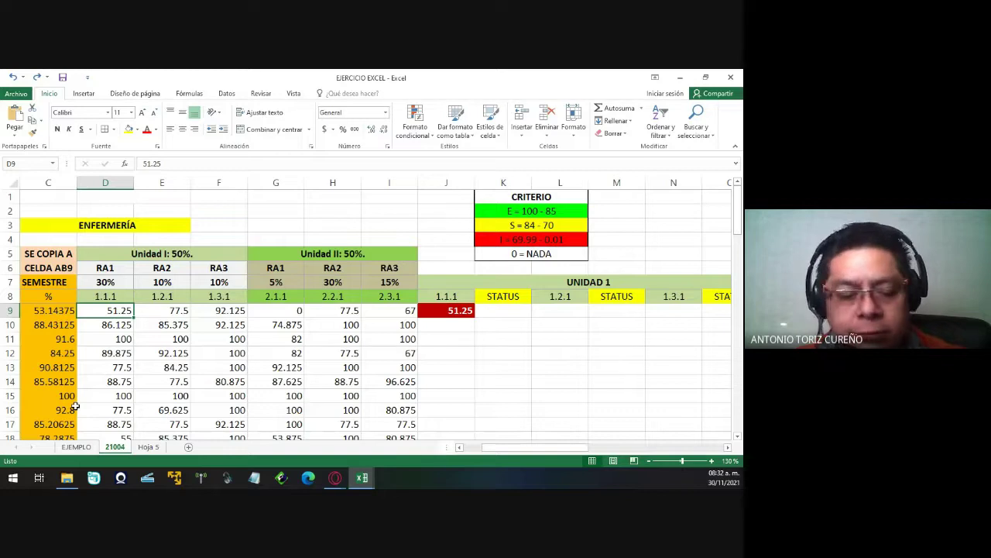
pyautogui.write('1')
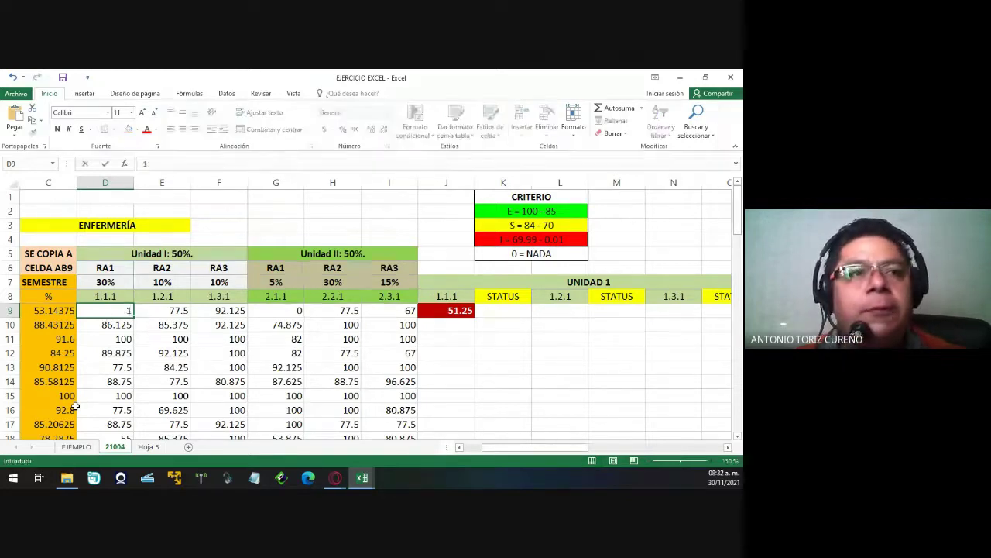
pyautogui.press('BackSpace')
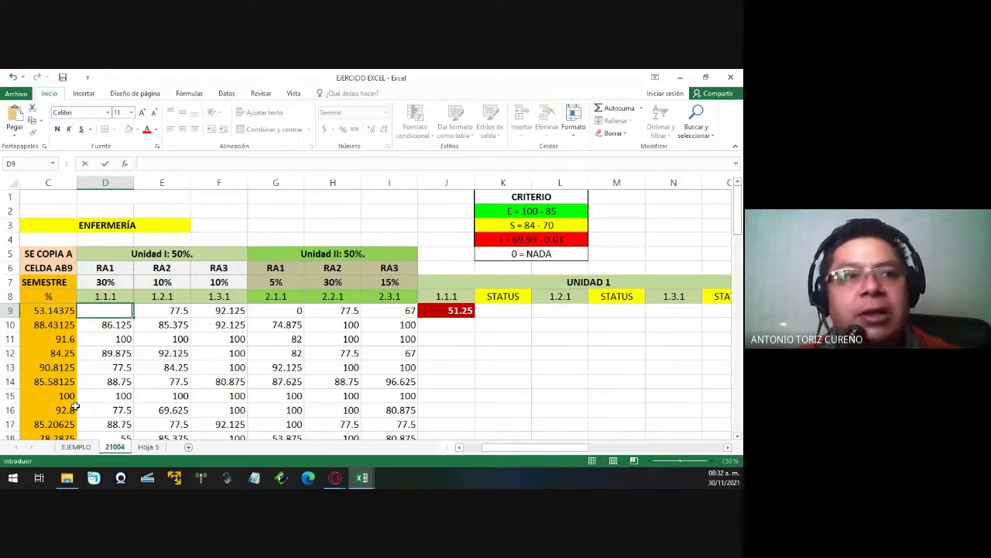
pyautogui.write('85')
pyautogui.press('Return')
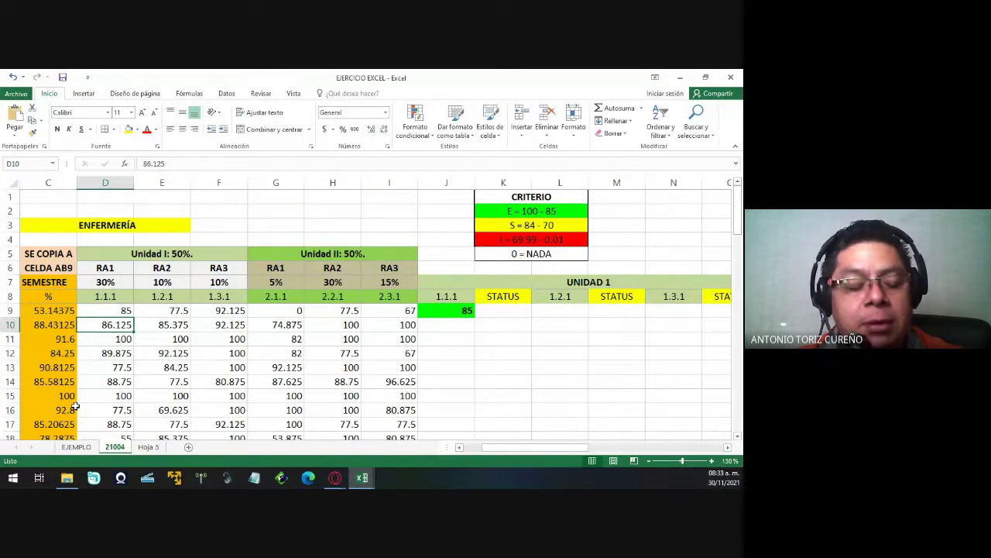
pyautogui.hotkey('ctrl', 'z')
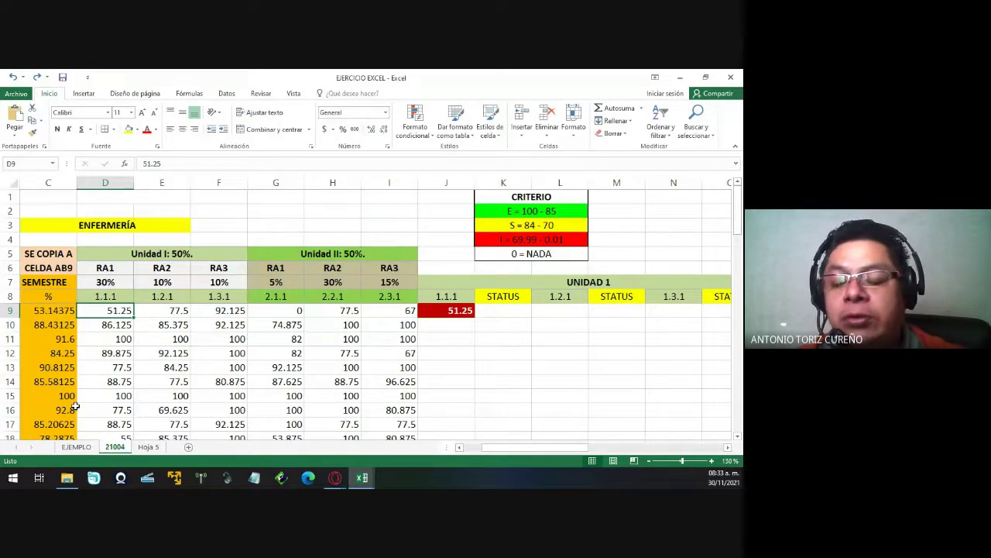
pyautogui.write('84')
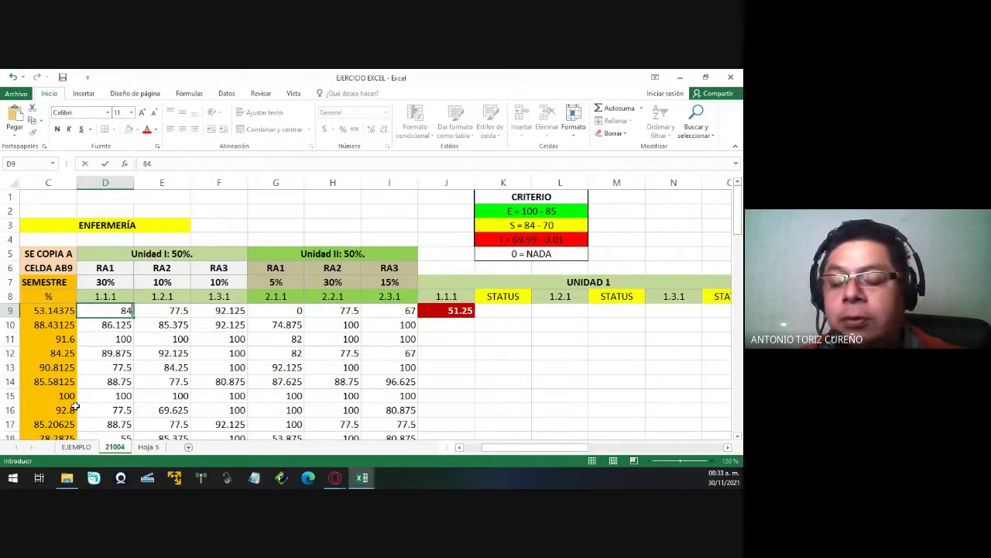
pyautogui.write('.998')
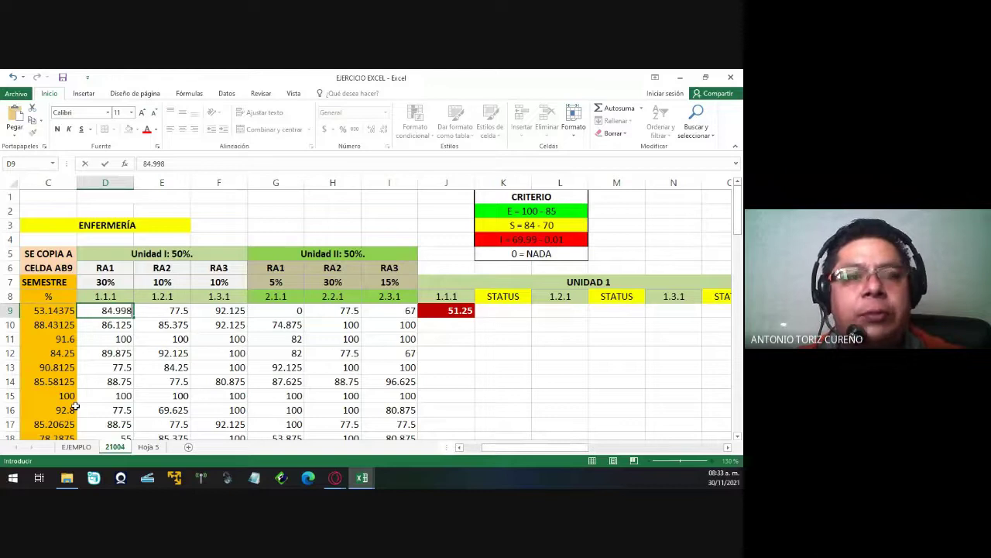
pyautogui.press('Return')
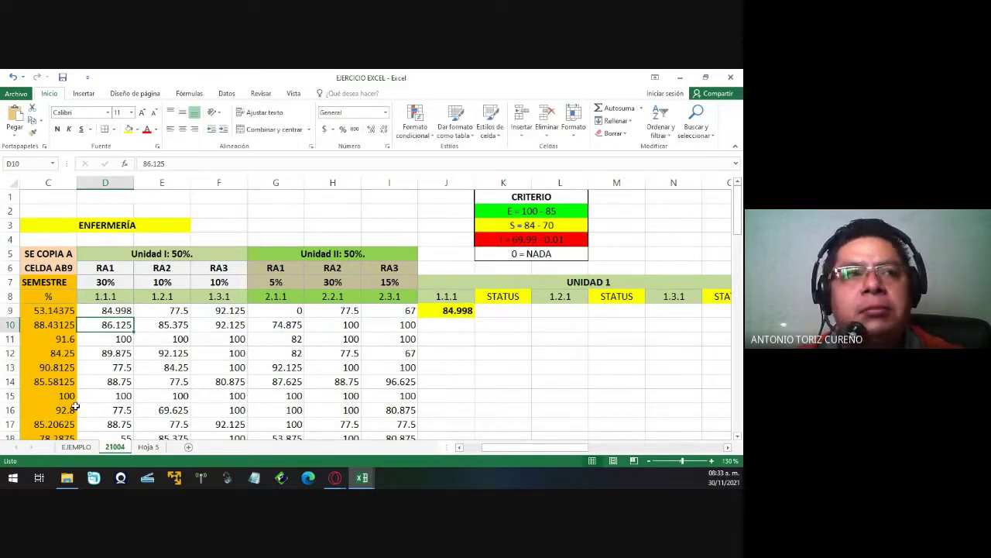
pyautogui.hotkey('ctrl', 'z')
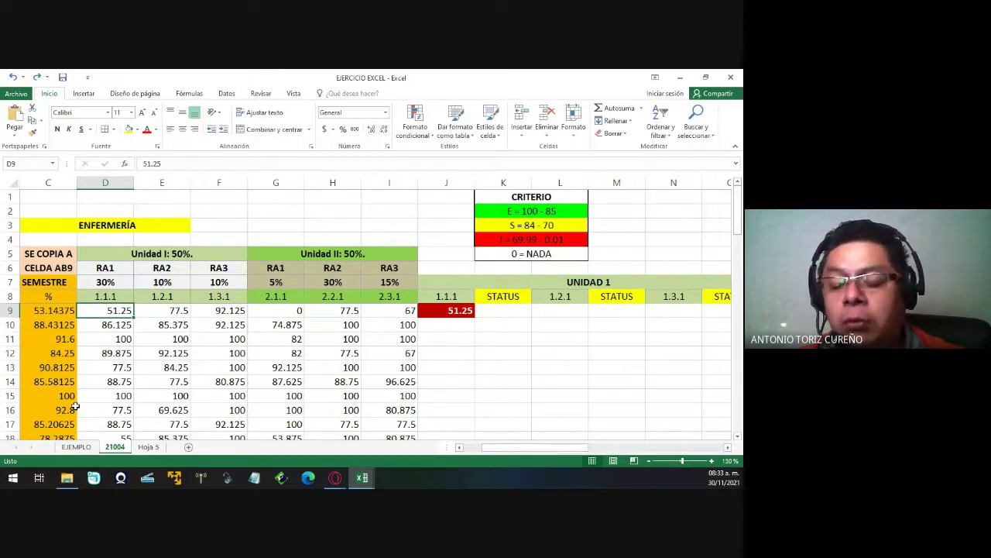
# Test D9 with 1 and 0 to check the red and empty cases, restoring 51.25.
pyautogui.write('1')
pyautogui.press('Return')
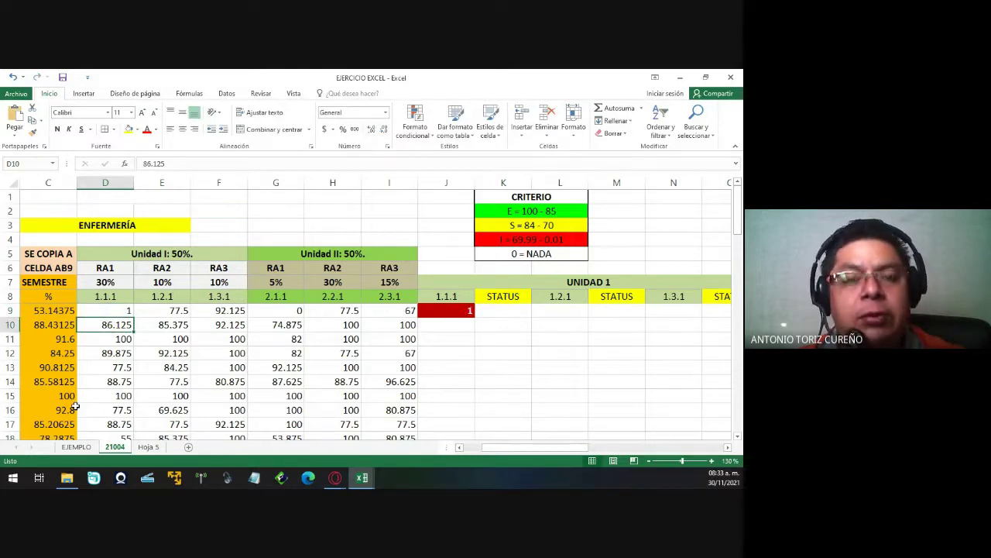
pyautogui.hotkey('ctrl', 'z')
pyautogui.write('0')
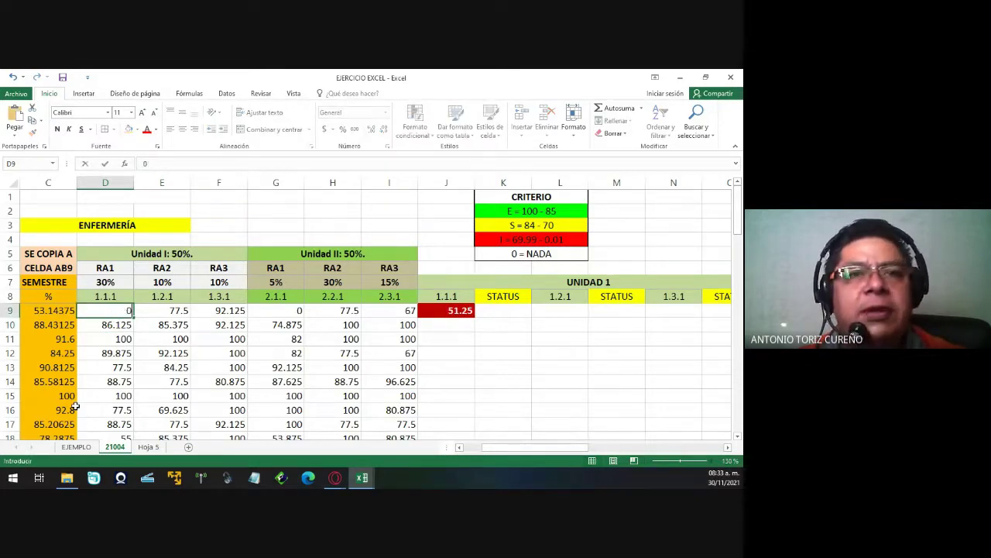
pyautogui.press('Return')
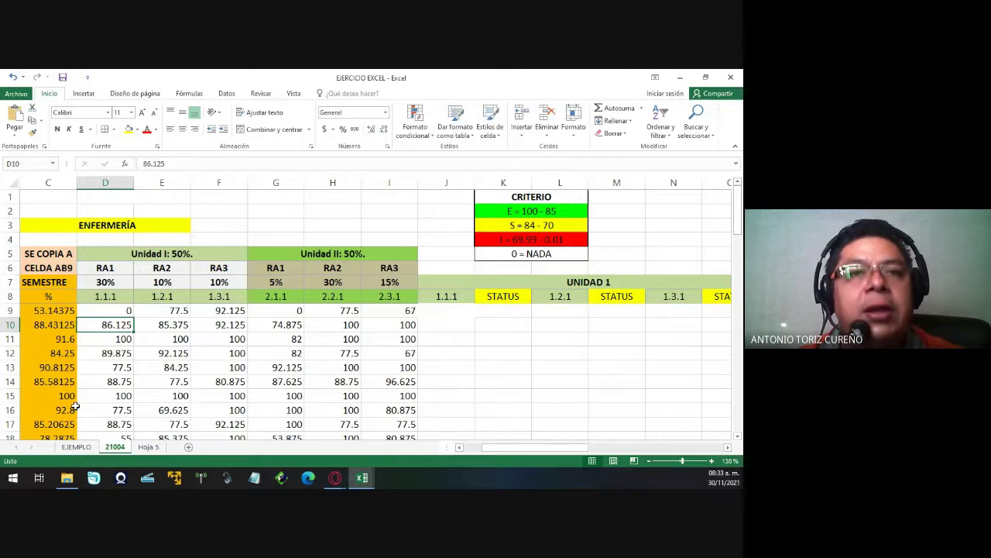
pyautogui.hotkey('ctrl', 'z')
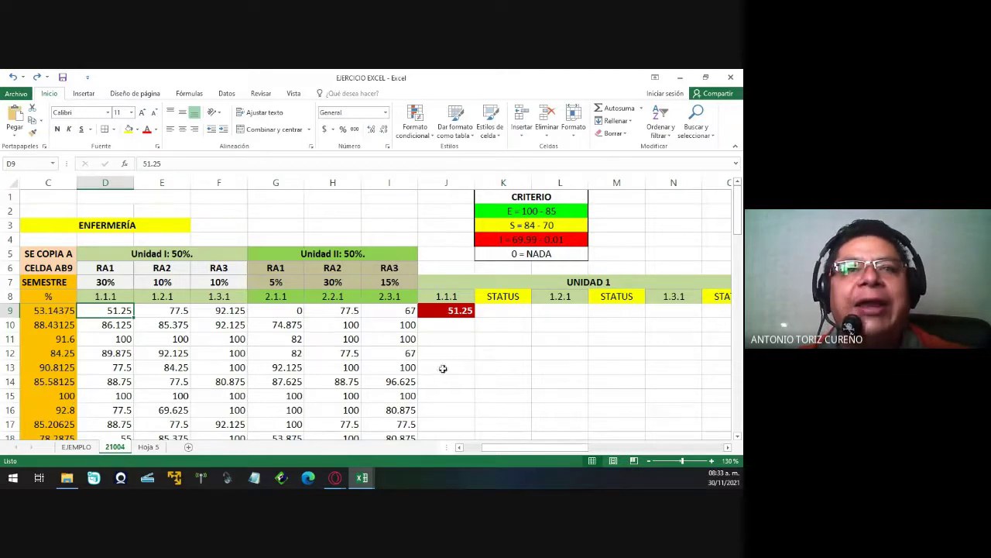
# Inspect J9's formula and its referenced score, then select STATUS cell K9.
pyautogui.click(504, 311)
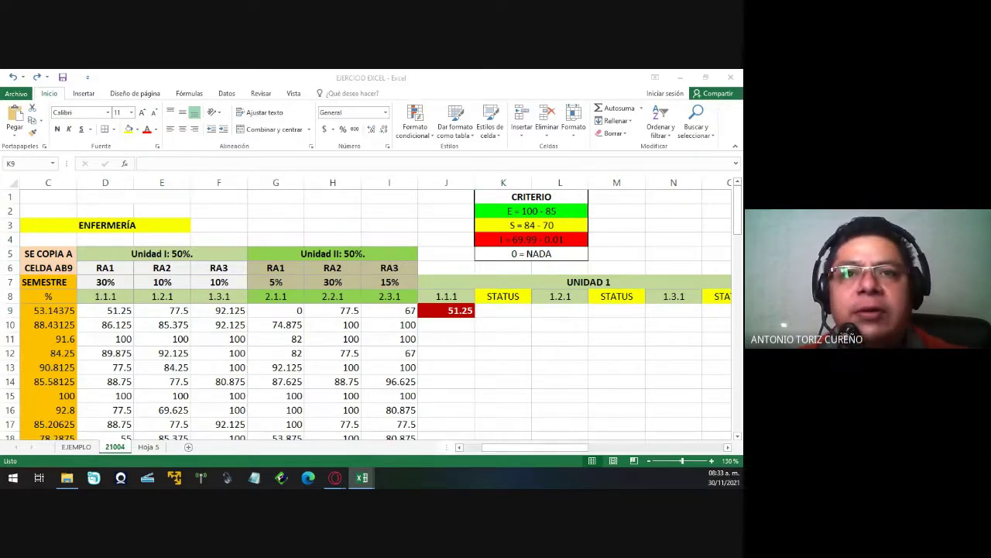
pyautogui.click(453, 310)
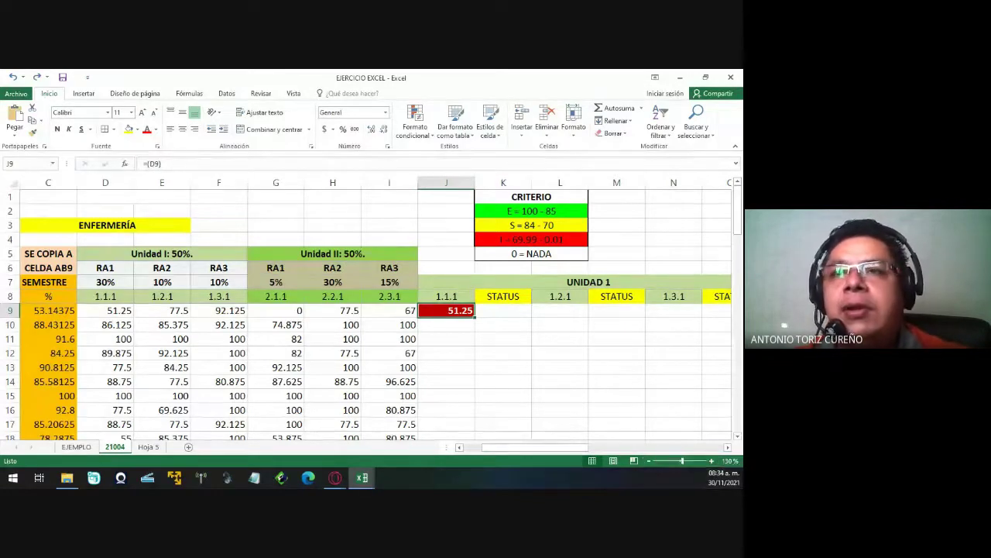
pyautogui.click(505, 311)
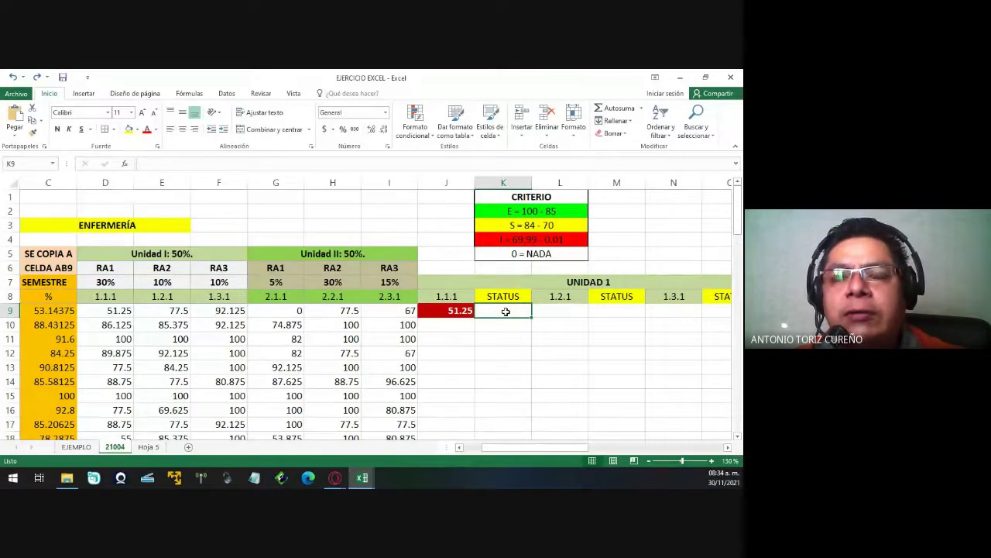
pyautogui.keyDown('ctrl'); pyautogui.scroll(1, 505, 311); pyautogui.keyUp('ctrl')
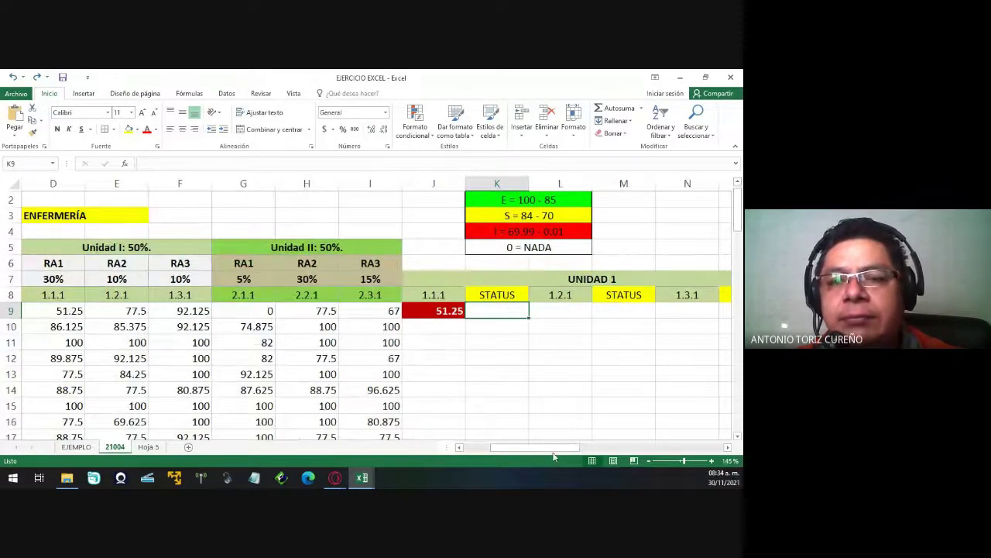
pyautogui.moveTo(551, 448); pyautogui.dragTo(574, 449)
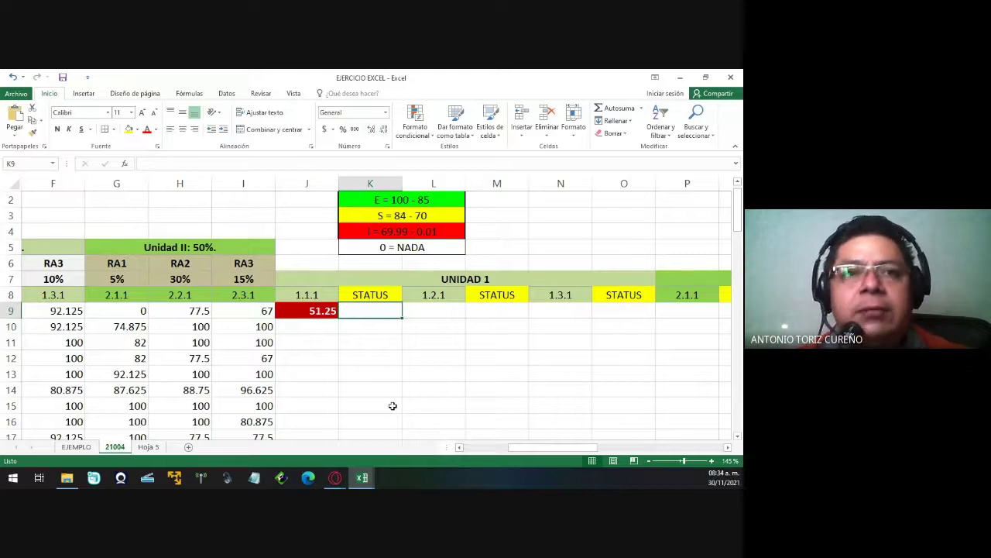
pyautogui.click(291, 310)
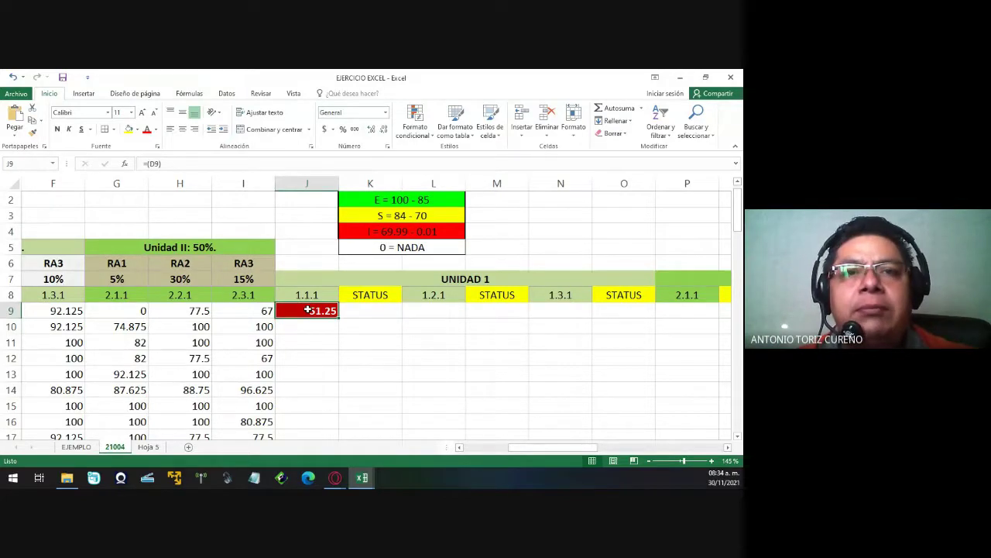
pyautogui.click(374, 309)
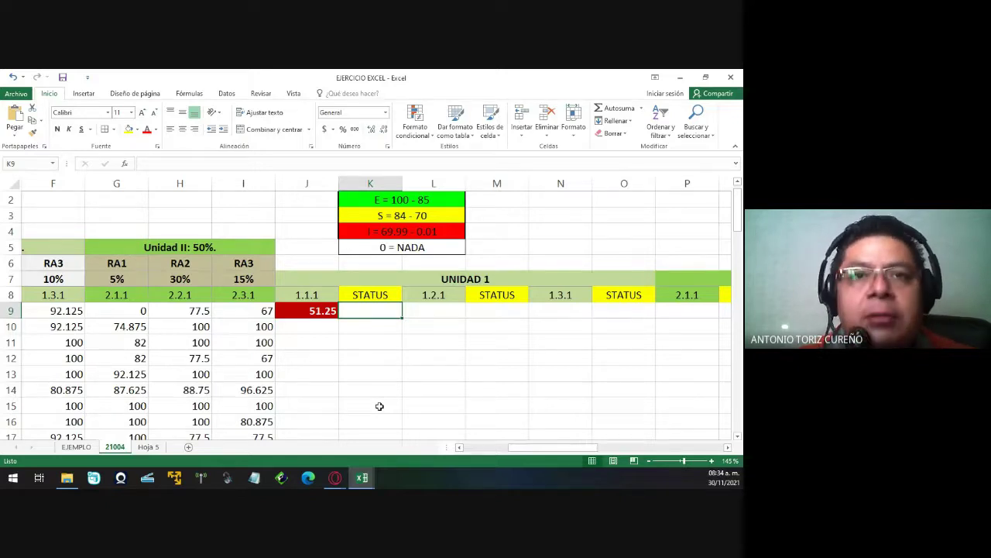
# Type =SI(J9>=70,"APROBADO","REPROBADO") into K9.
pyautogui.write('=')
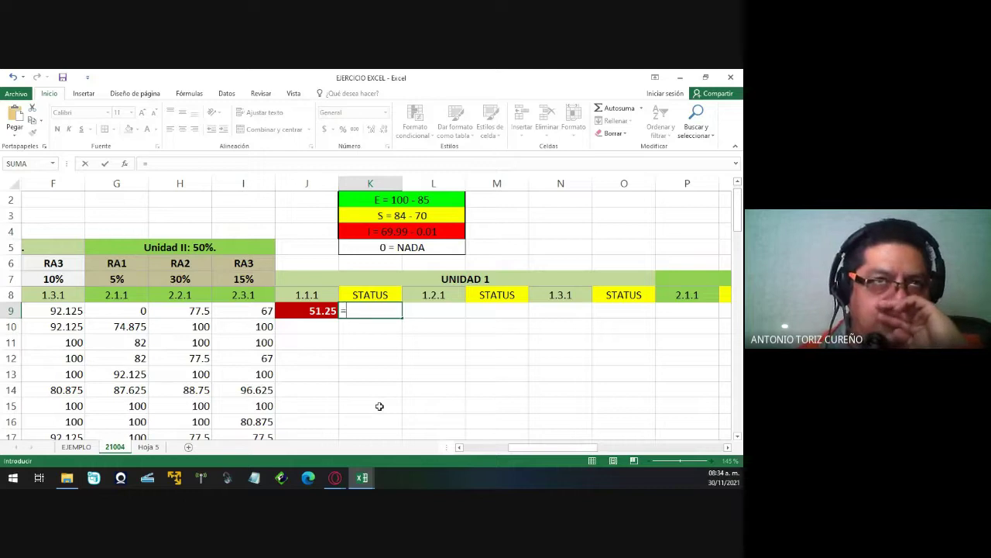
pyautogui.write('SI')
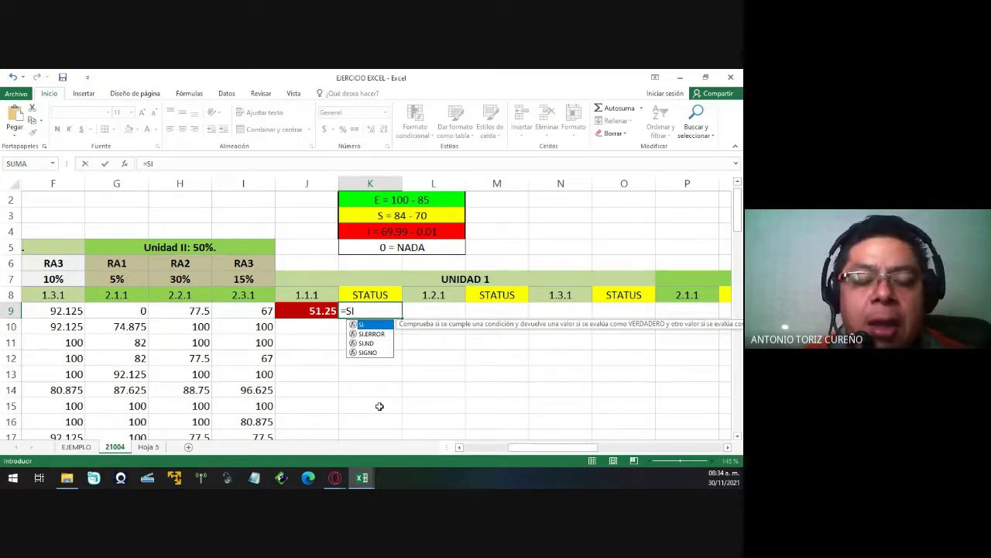
pyautogui.write('(')
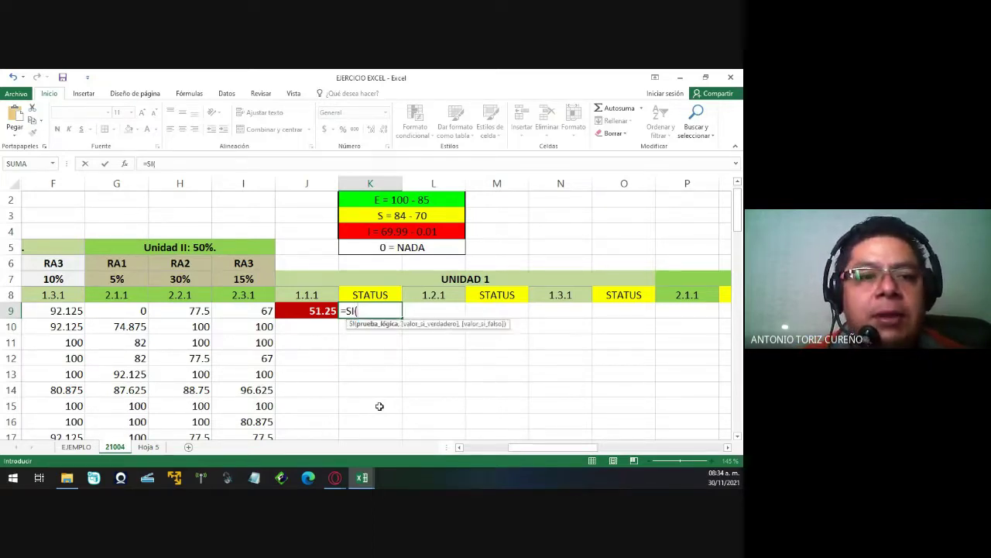
pyautogui.write('J')
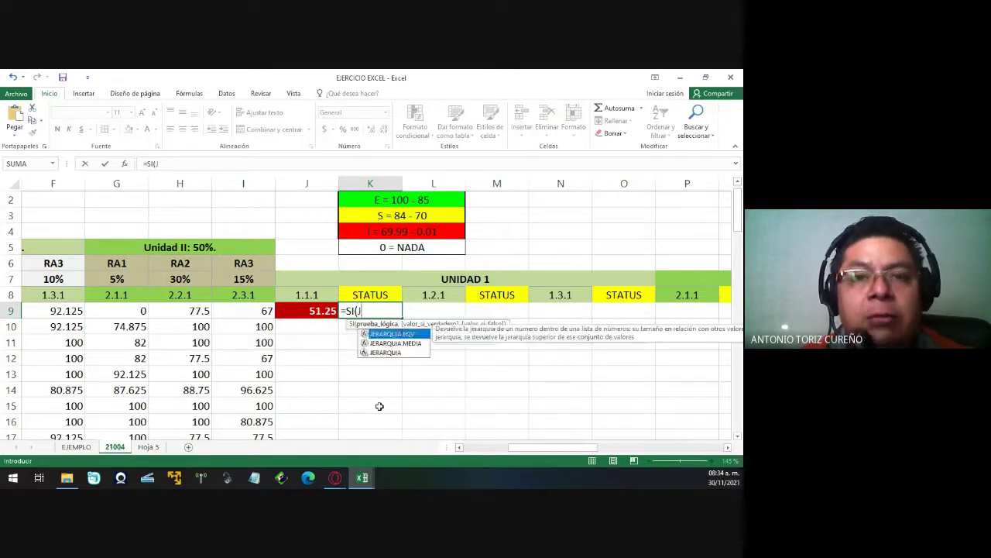
pyautogui.write('9')
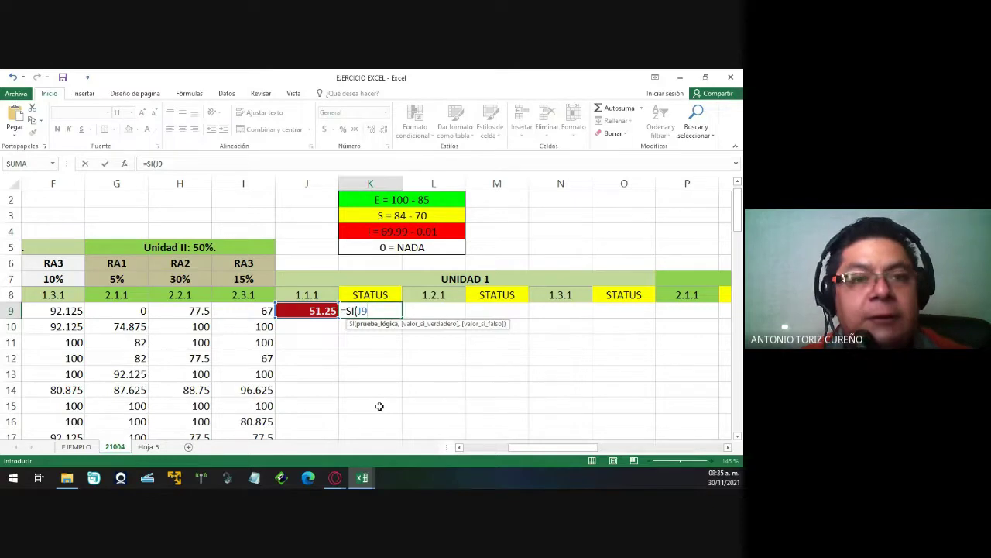
pyautogui.write('>')
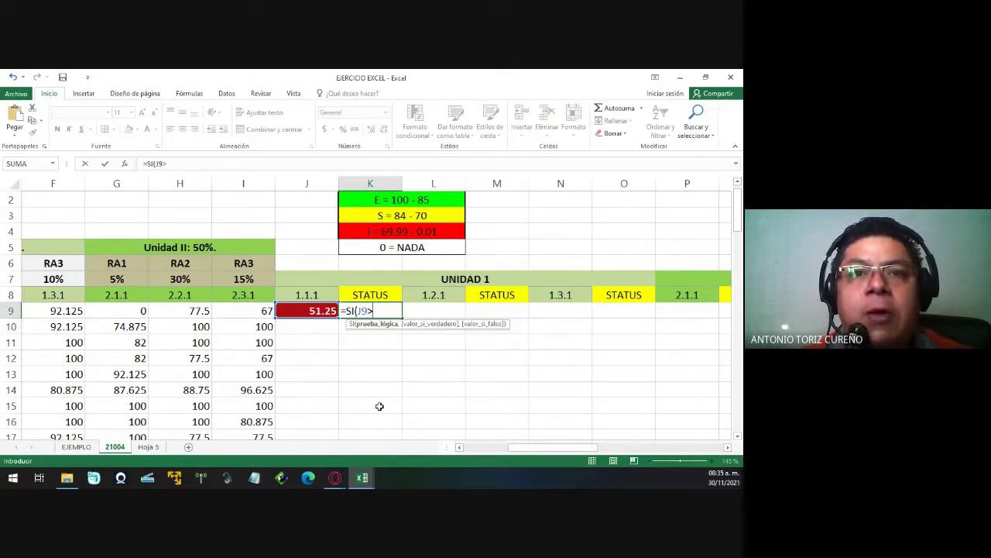
pyautogui.write('=')
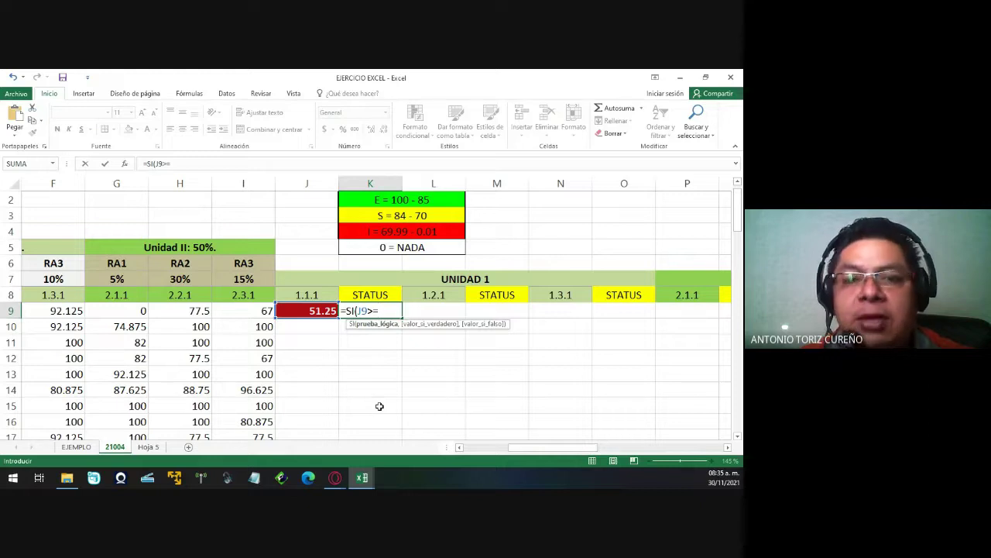
pyautogui.write('70')
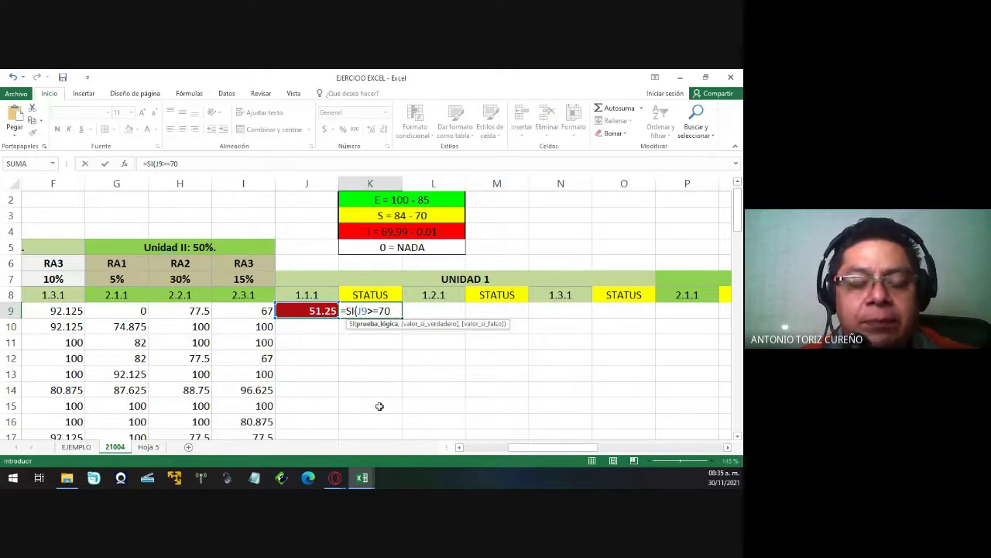
pyautogui.write(',')
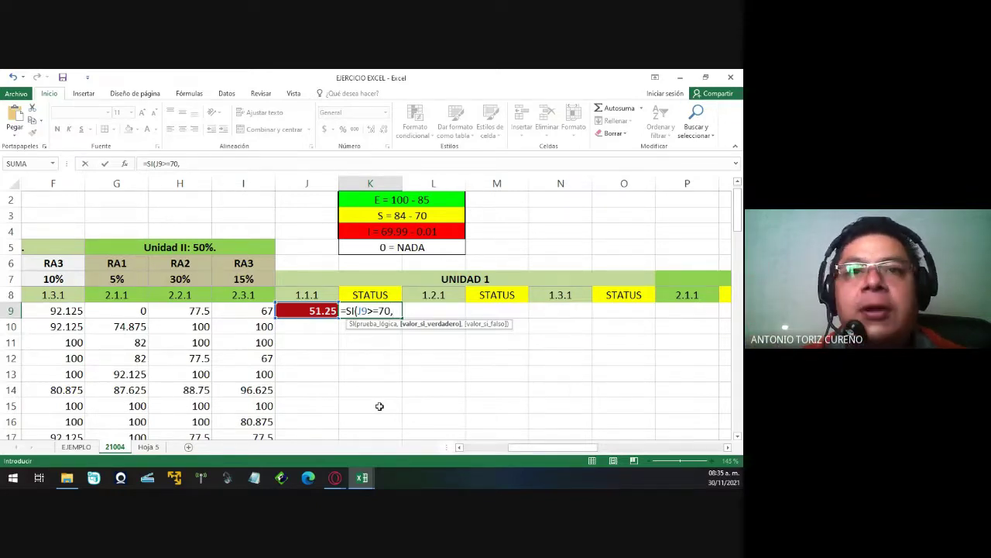
pyautogui.write('"APR')
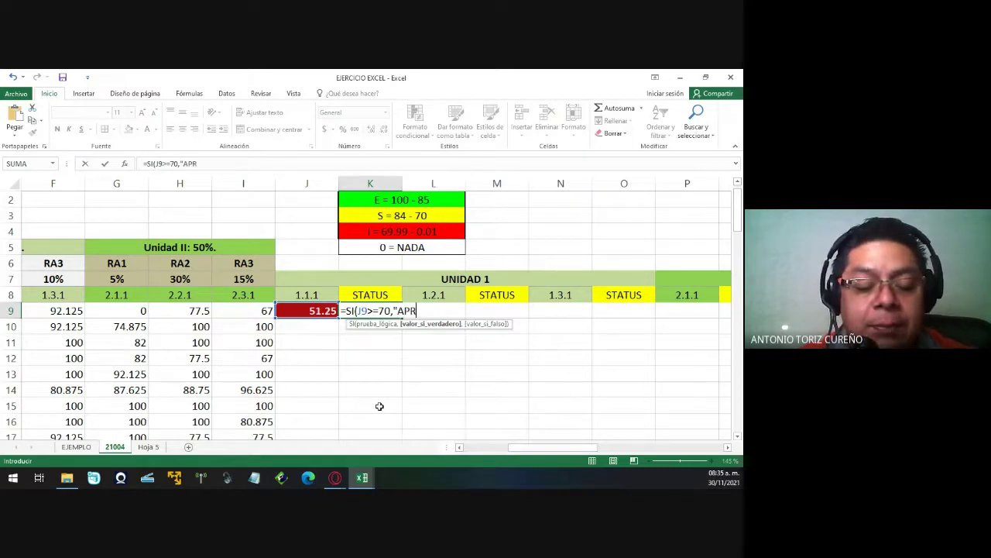
pyautogui.write('OBADO"')
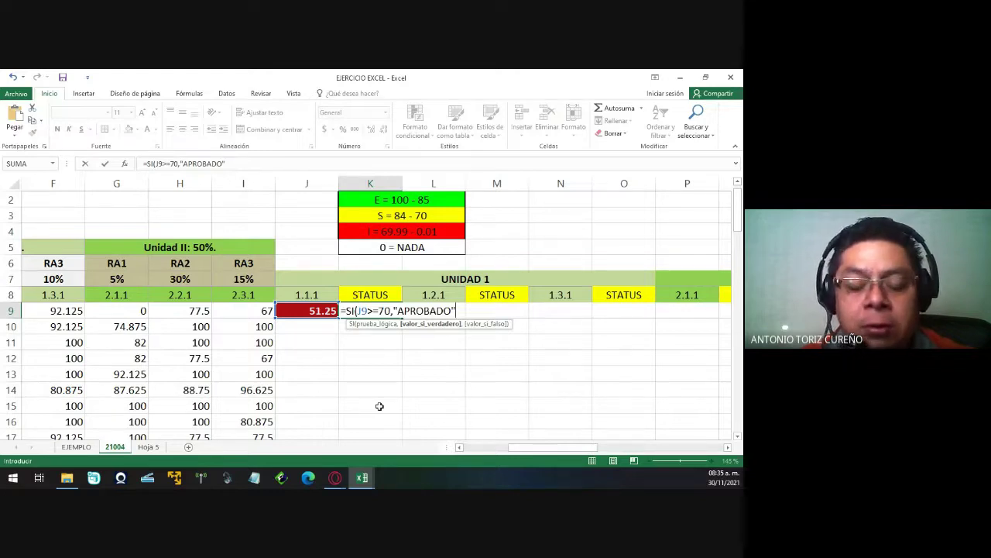
pyautogui.write(',"')
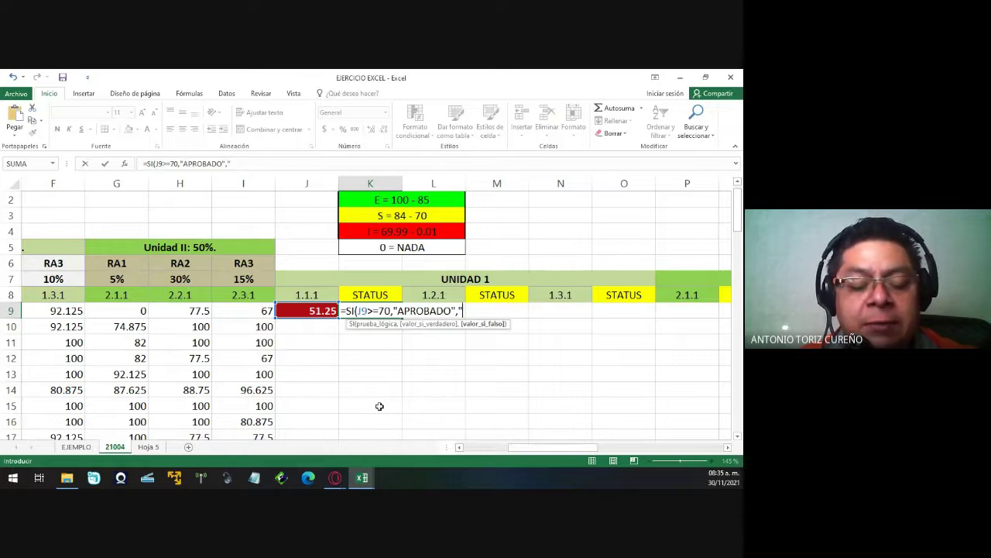
pyautogui.write('REPROBADO"')
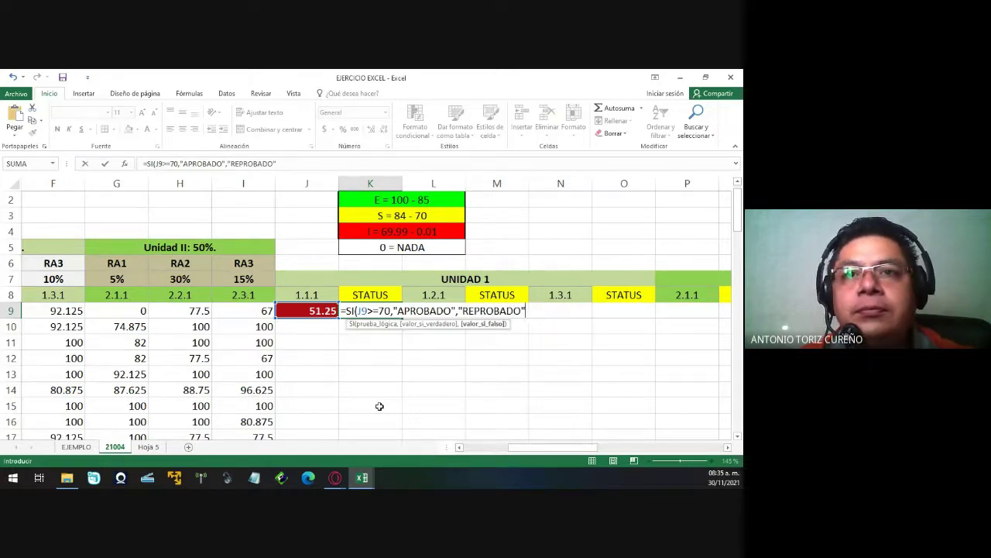
pyautogui.press('Return')
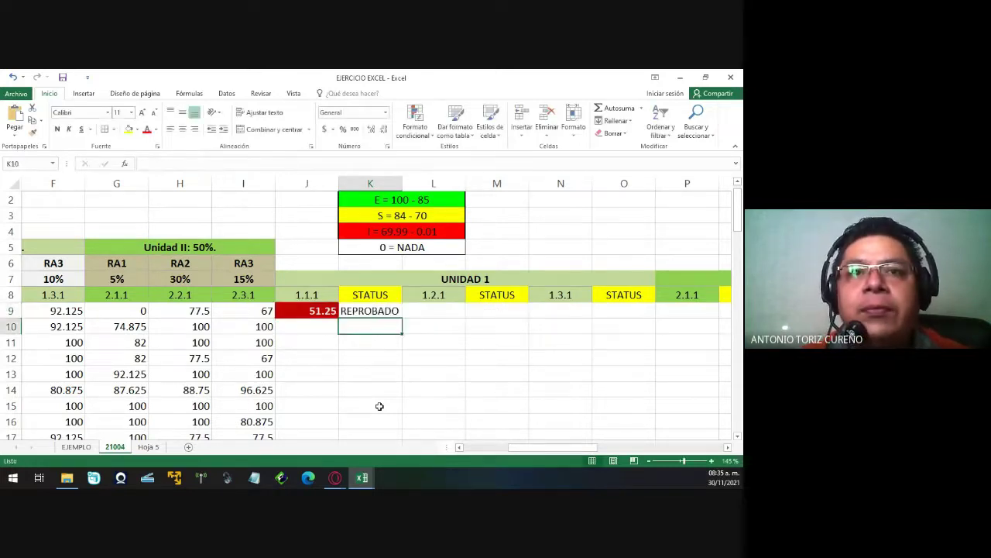
pyautogui.press('Up')
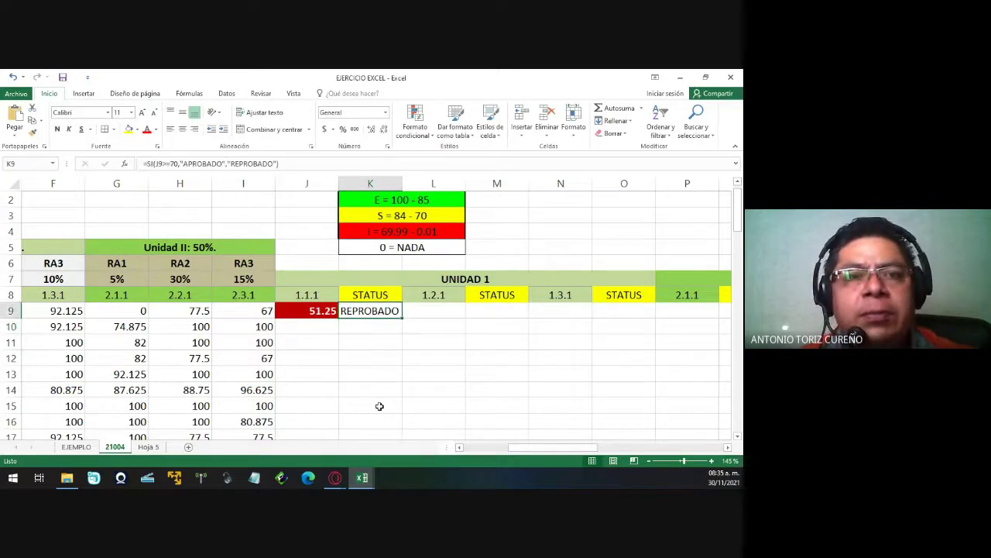
pyautogui.press('Left')
pyautogui.press('Left')
pyautogui.press('Left')
pyautogui.press('Left')
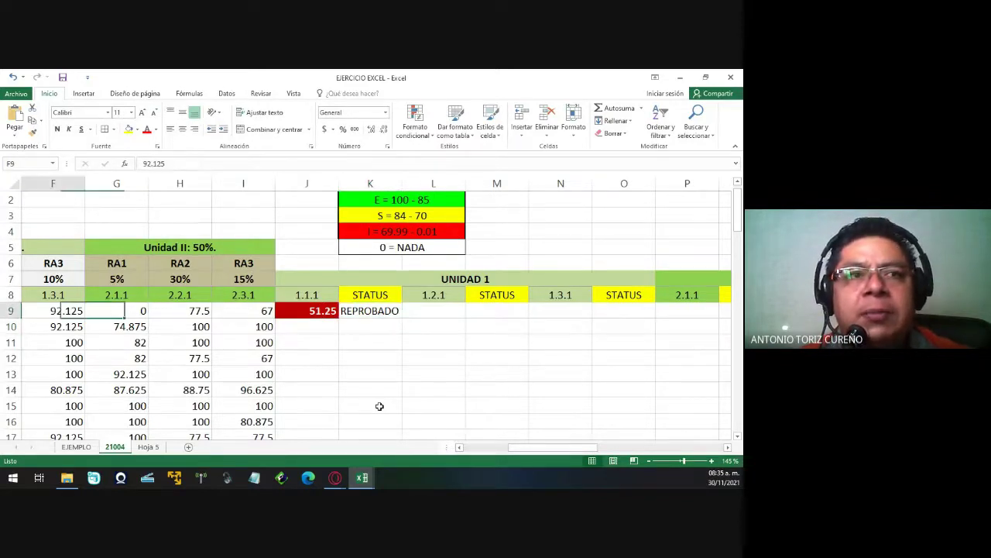
pyautogui.press('Left')
pyautogui.press('Left')
pyautogui.press('Left')
pyautogui.press('Right')
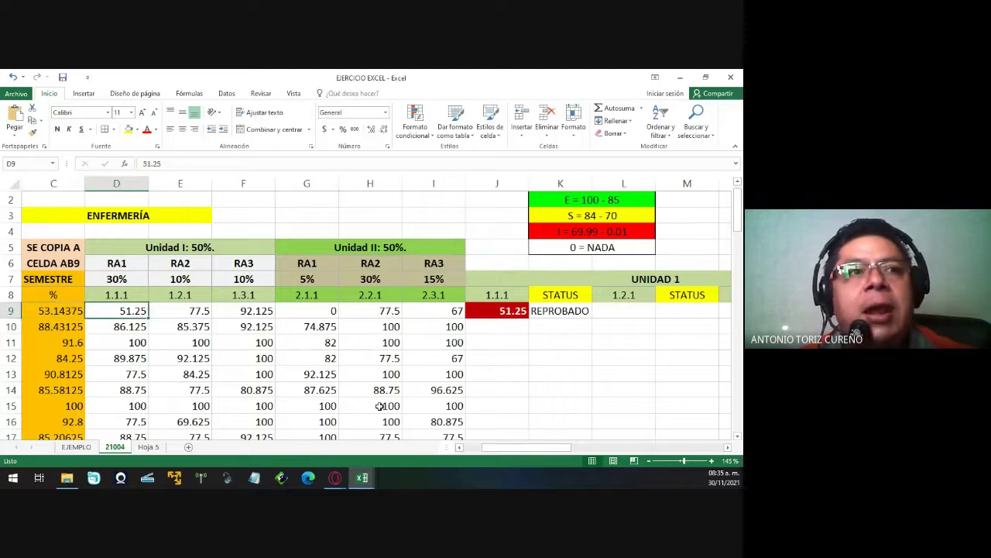
pyautogui.write('70')
pyautogui.press('Return')
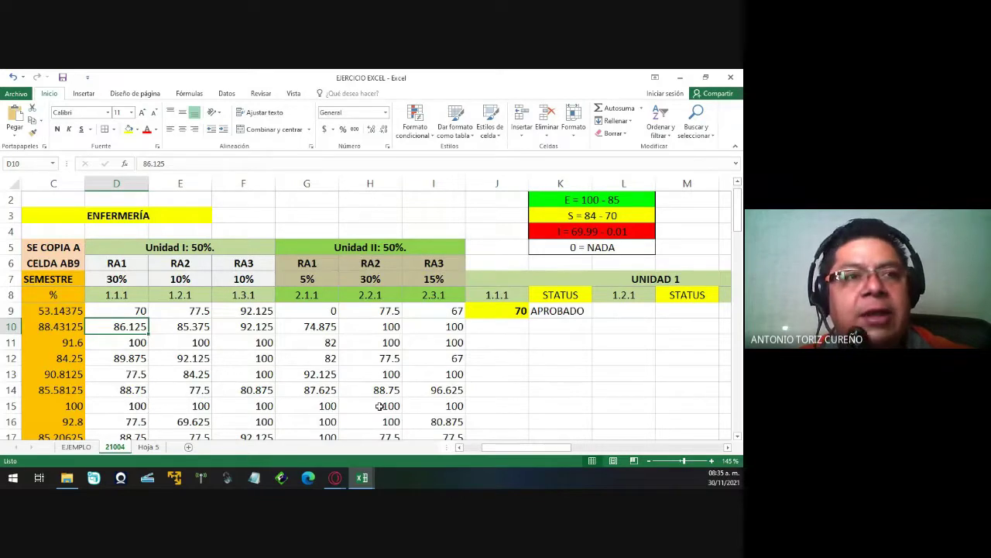
pyautogui.hotkey('ctrl', 'z')
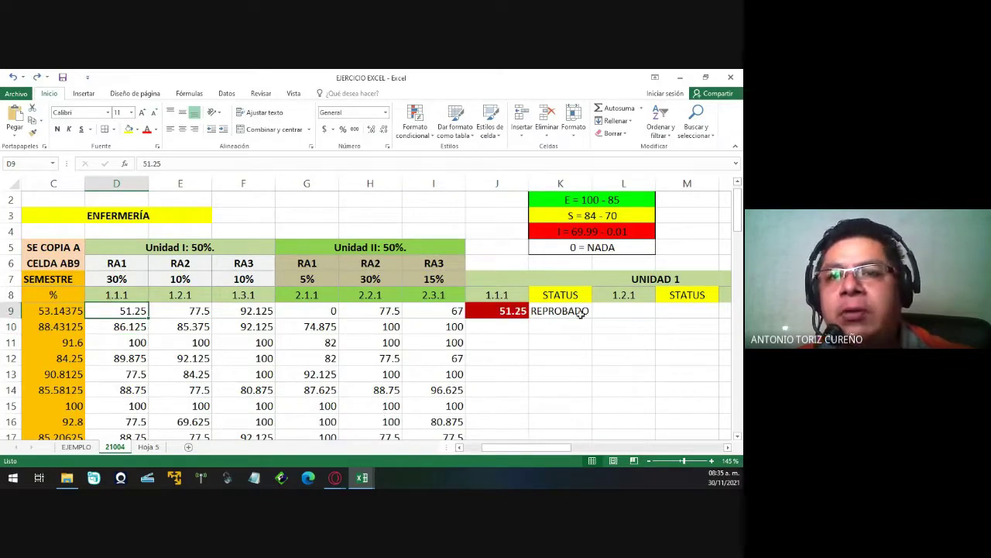
pyautogui.click(565, 309)
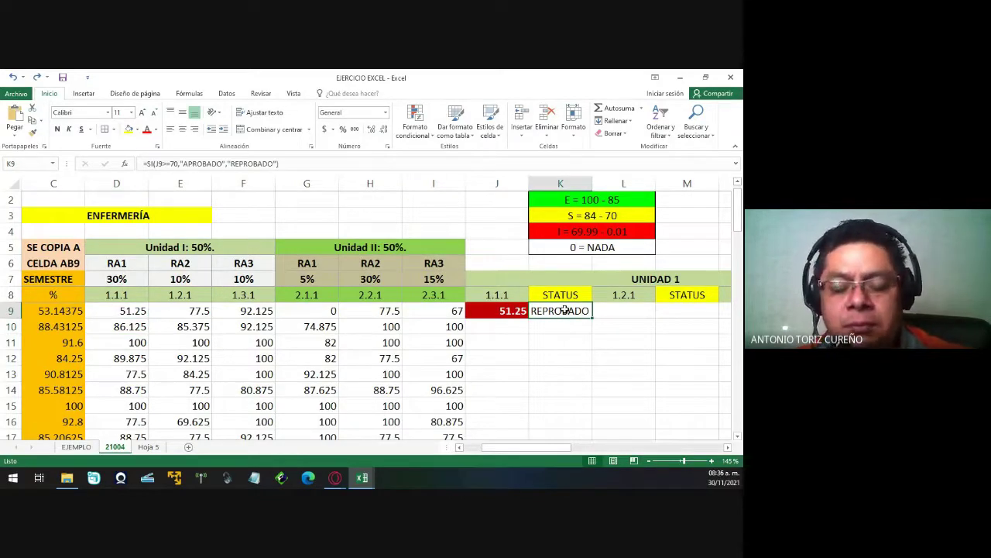
pyautogui.doubleClick(564, 310)
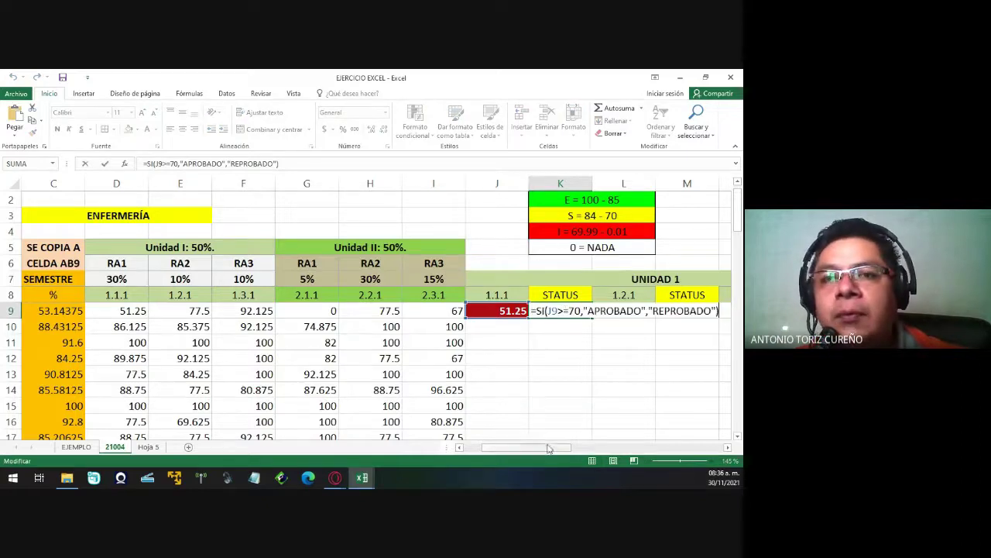
pyautogui.press('Escape')
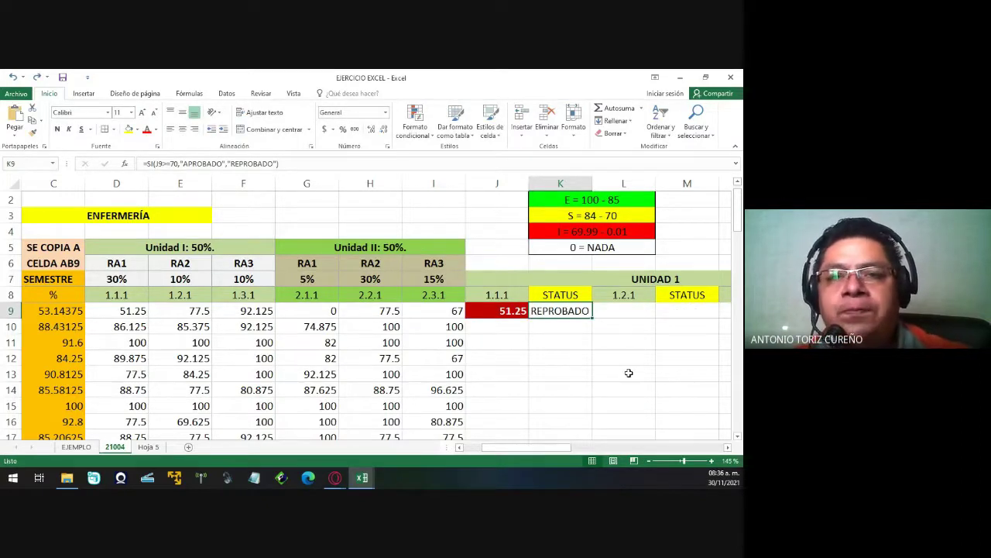
pyautogui.moveTo(629, 372); pyautogui.dragTo(625, 319)
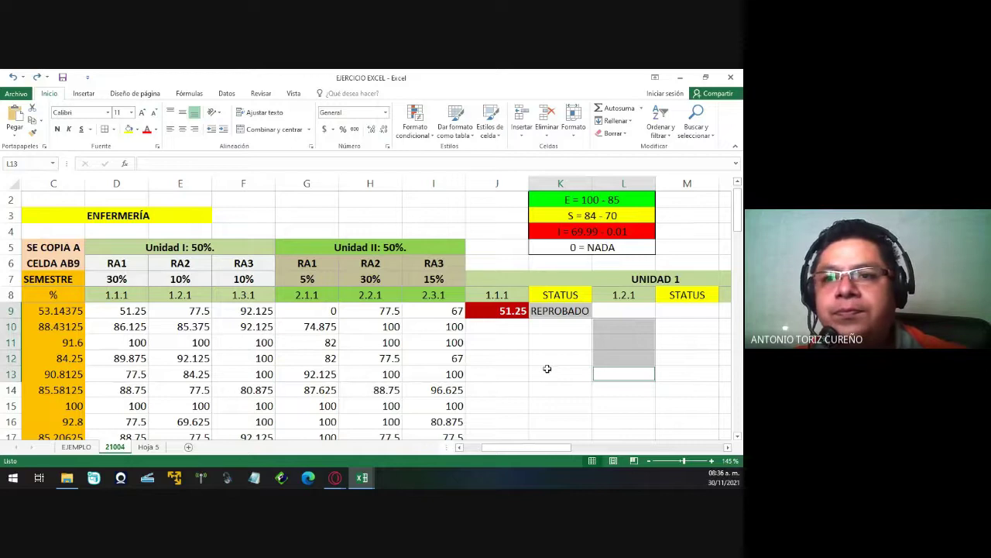
pyautogui.click(711, 460)
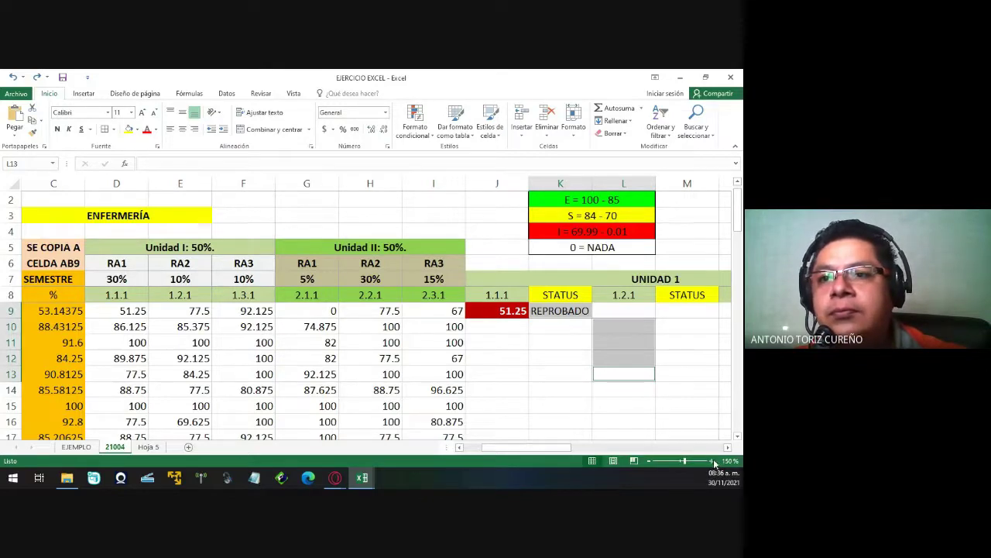
pyautogui.click(712, 461)
pyautogui.click(712, 460)
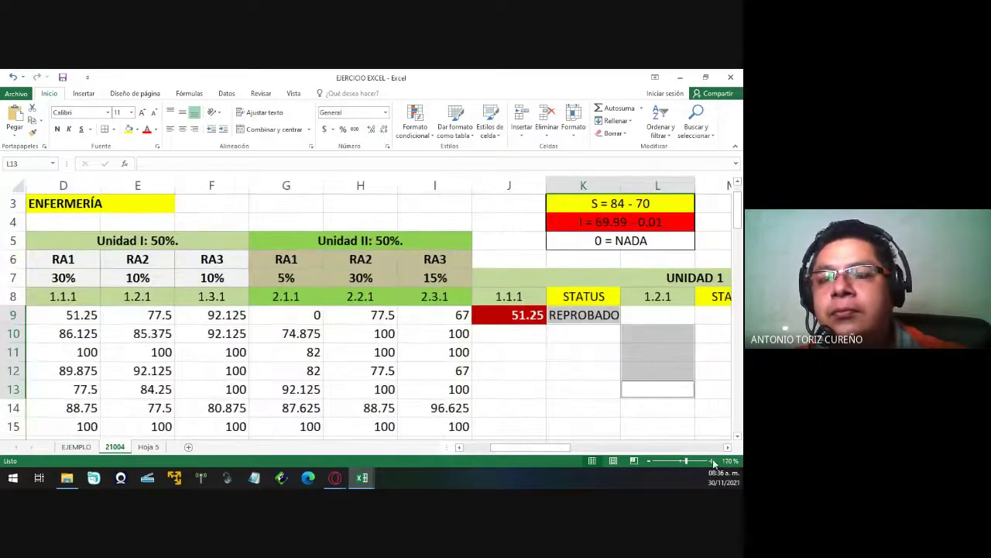
pyautogui.click(712, 461)
pyautogui.click(711, 461)
pyautogui.click(712, 461)
pyautogui.click(711, 461)
pyautogui.click(712, 461)
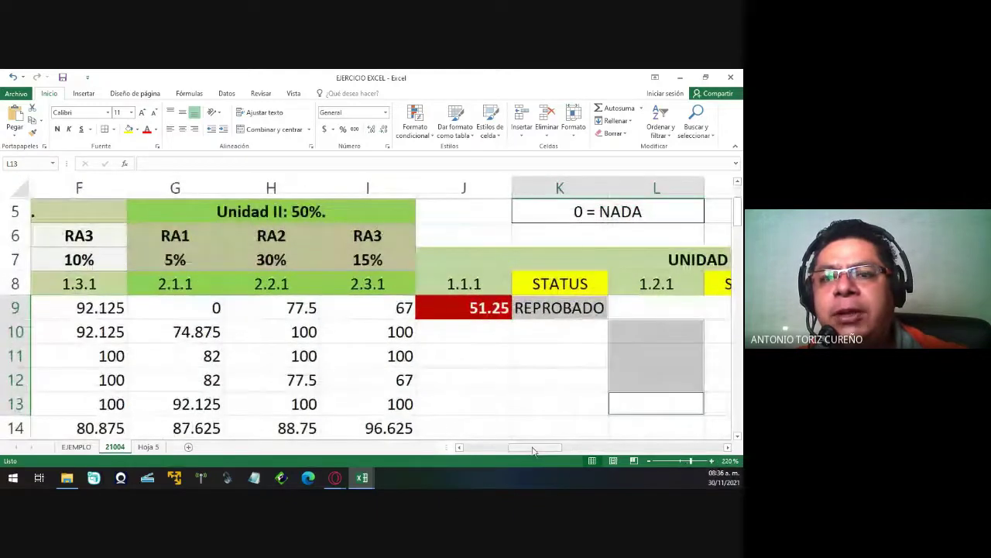
pyautogui.moveTo(533, 451); pyautogui.dragTo(563, 449)
pyautogui.click(266, 308)
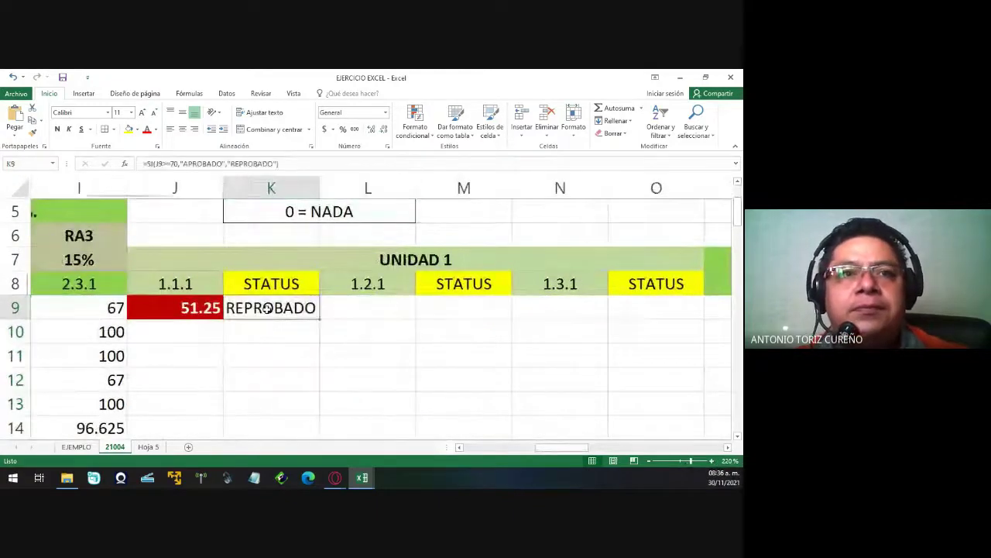
pyautogui.doubleClick(266, 308)
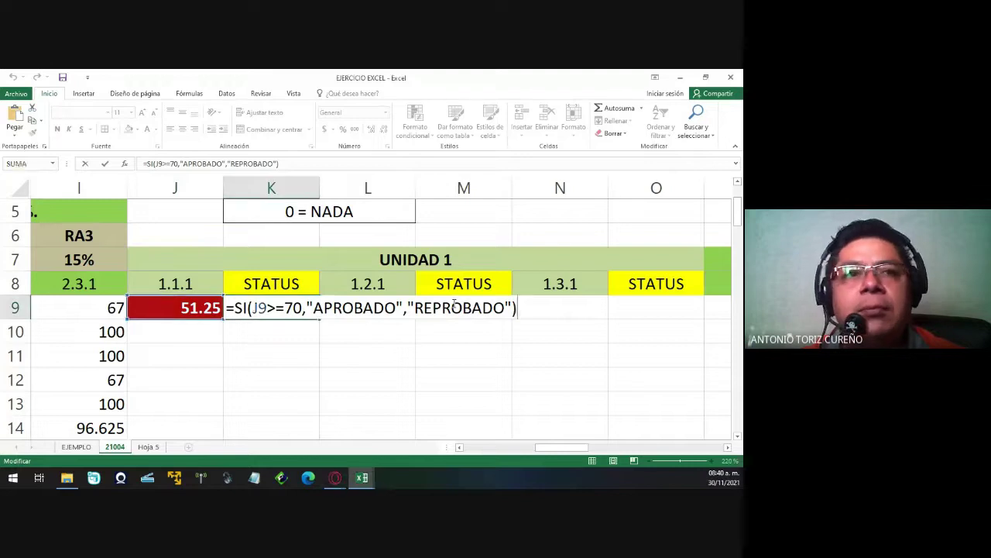
pyautogui.press('Return')
pyautogui.click(276, 307)
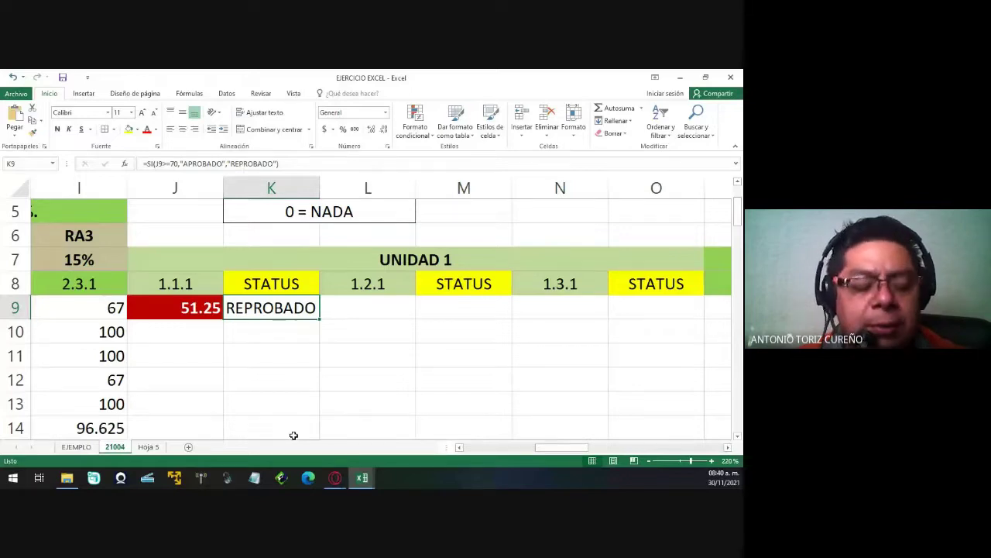
pyautogui.scroll(-1, 314, 393)
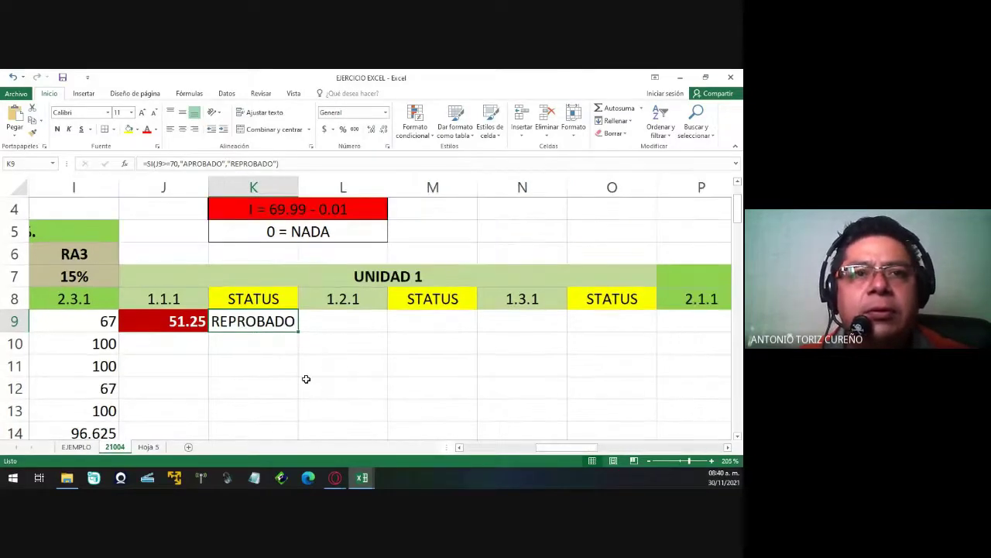
pyautogui.scroll(-2, 304, 367)
pyautogui.scroll(-2, 304, 368)
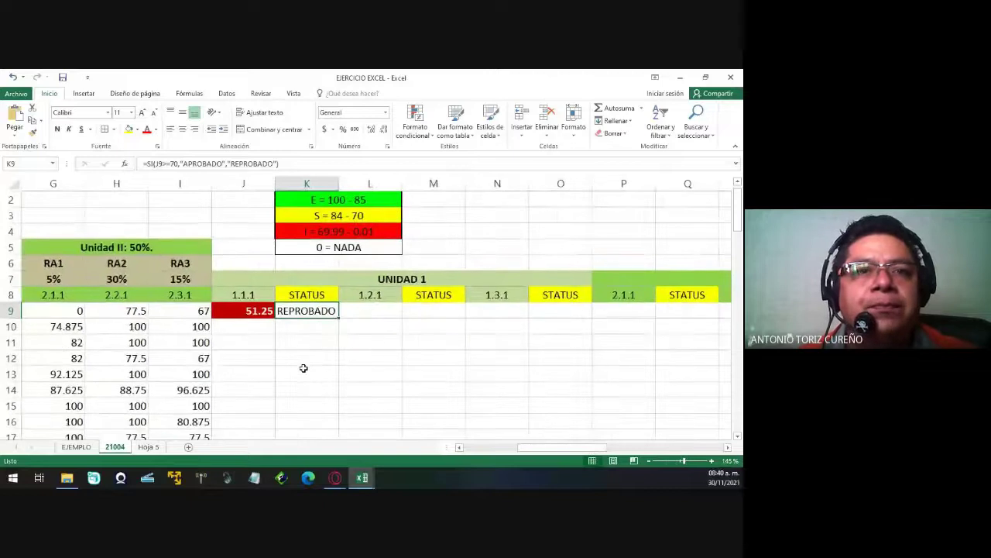
pyautogui.click(304, 368)
pyautogui.moveTo(532, 452); pyautogui.dragTo(514, 451)
pyautogui.click(456, 310)
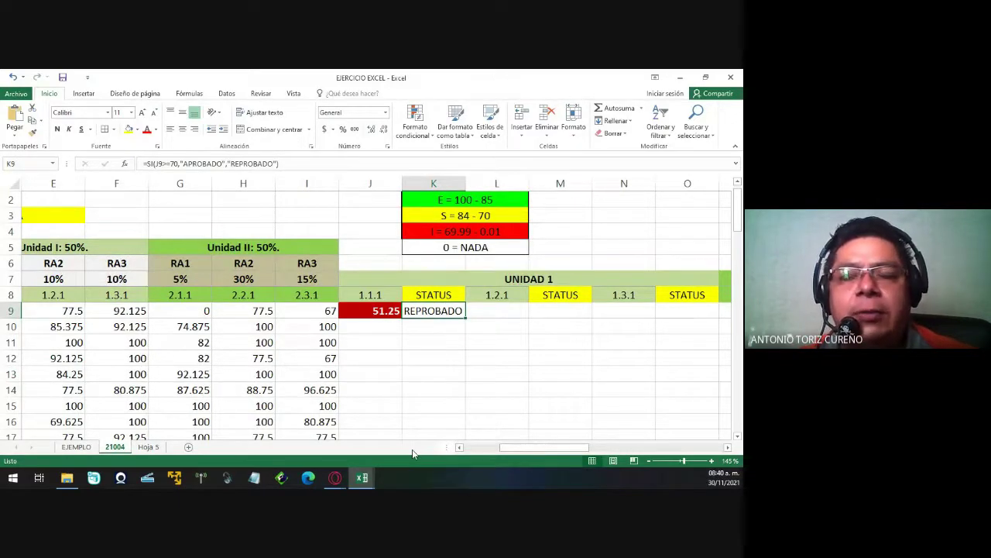
# Start a Texto que contiene highlight rule on K9 matching APROBADO and list its preset formats.
pyautogui.click(418, 135)
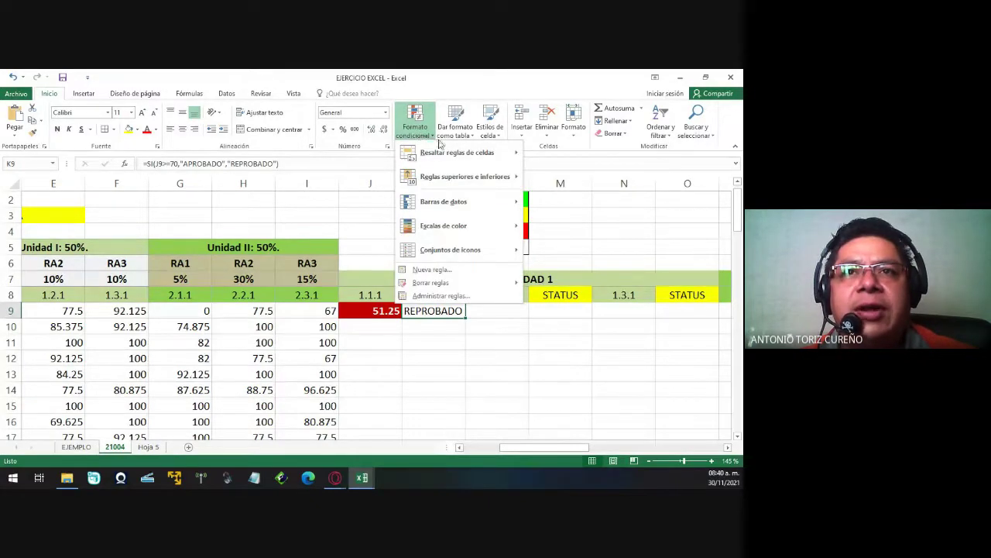
pyautogui.moveTo(458, 153)
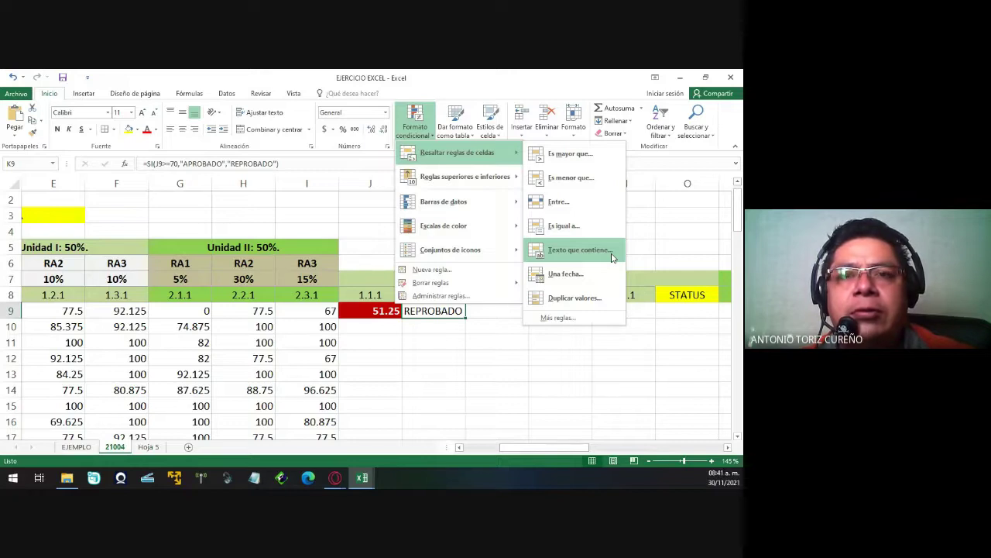
pyautogui.click(470, 366)
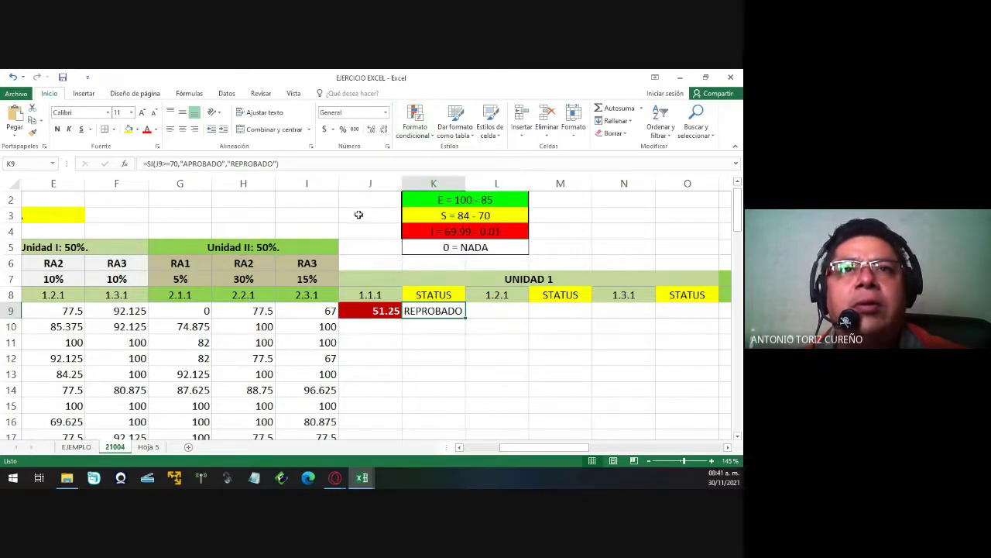
pyautogui.click(417, 132)
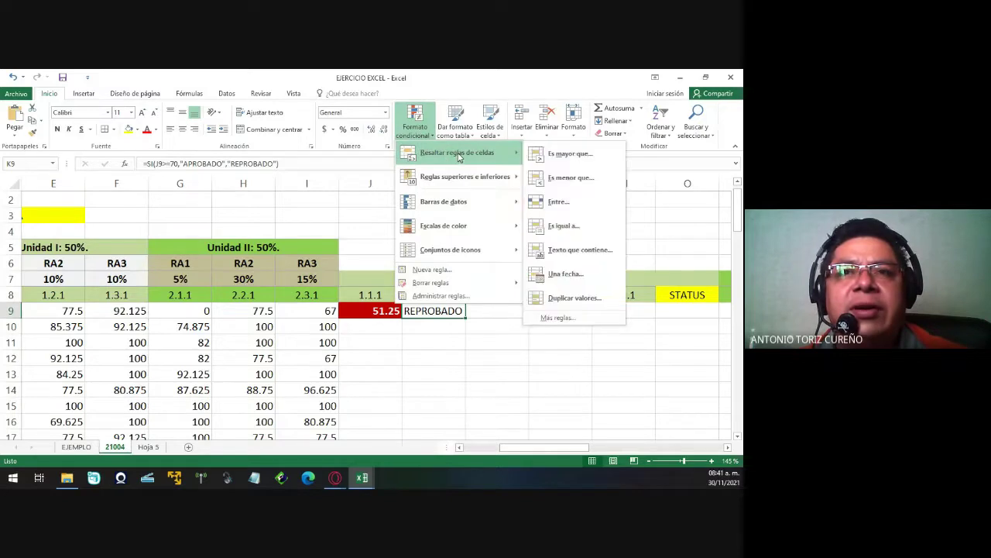
pyautogui.click(612, 251)
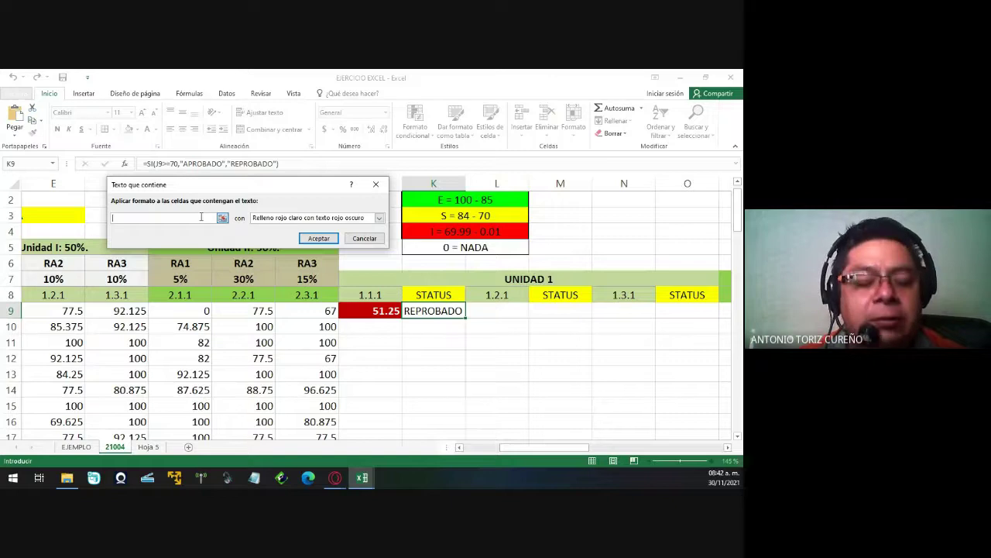
pyautogui.write('APROBADO')
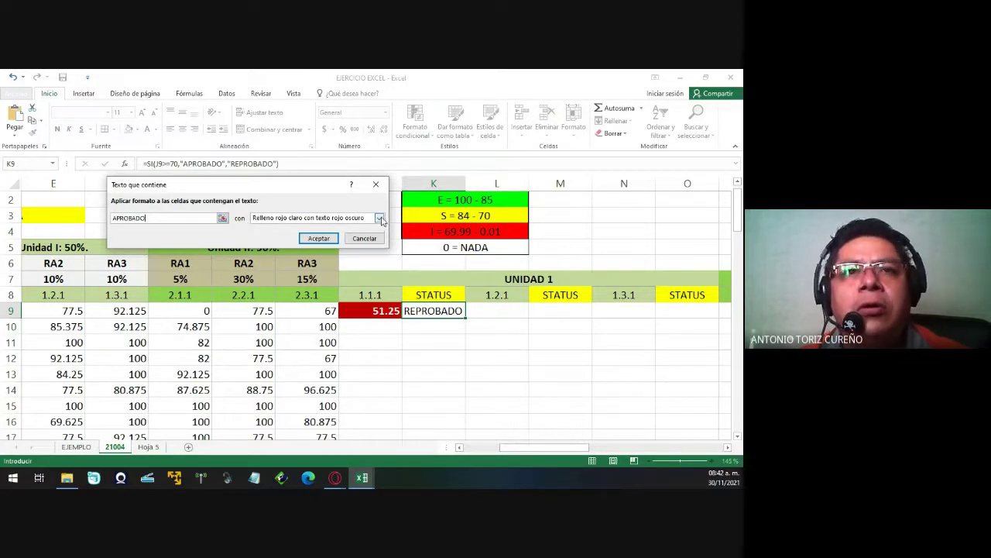
pyautogui.click(380, 219)
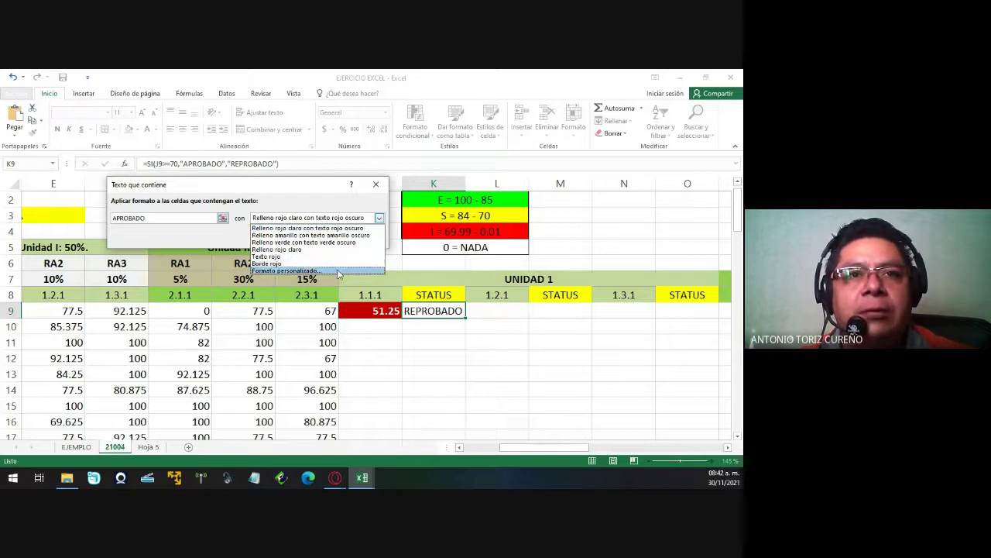
# Give the APROBADO rule a custom light green fill with bold text, keeping automatic font colour, and apply it.
pyautogui.click(338, 270)
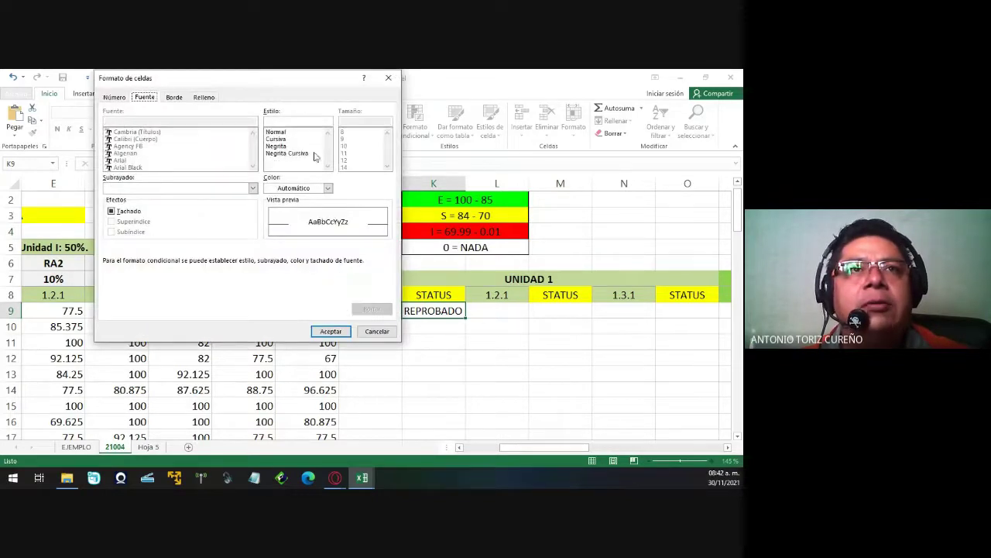
pyautogui.moveTo(280, 76)
pyautogui.mouseDown()
pyautogui.moveTo(419, 136)
pyautogui.moveTo(549, 92)
pyautogui.mouseUp()
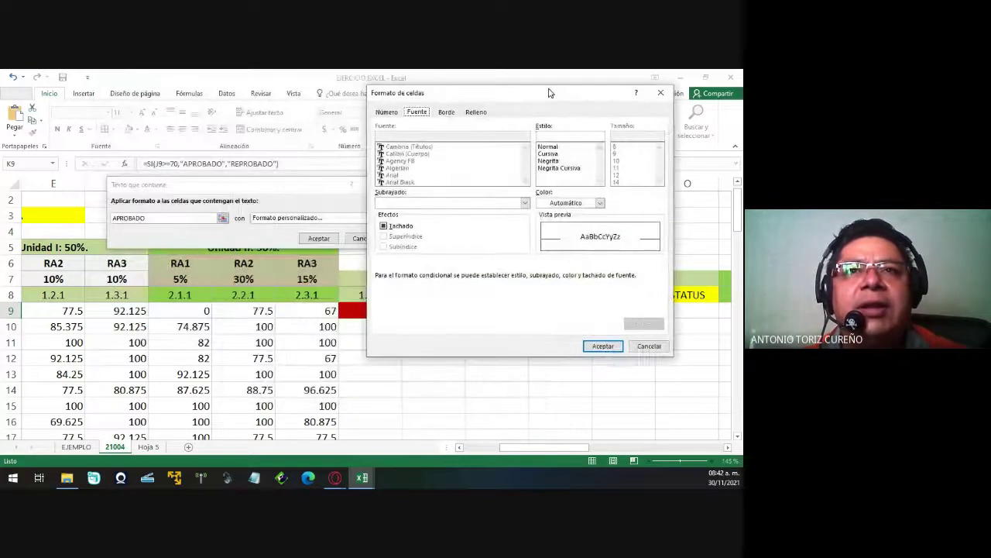
pyautogui.click(477, 112)
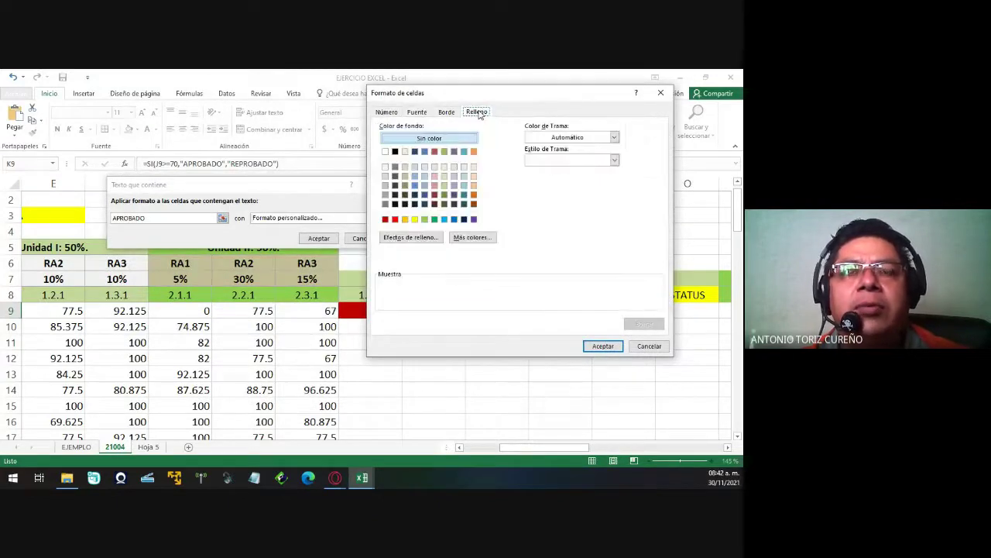
pyautogui.click(426, 221)
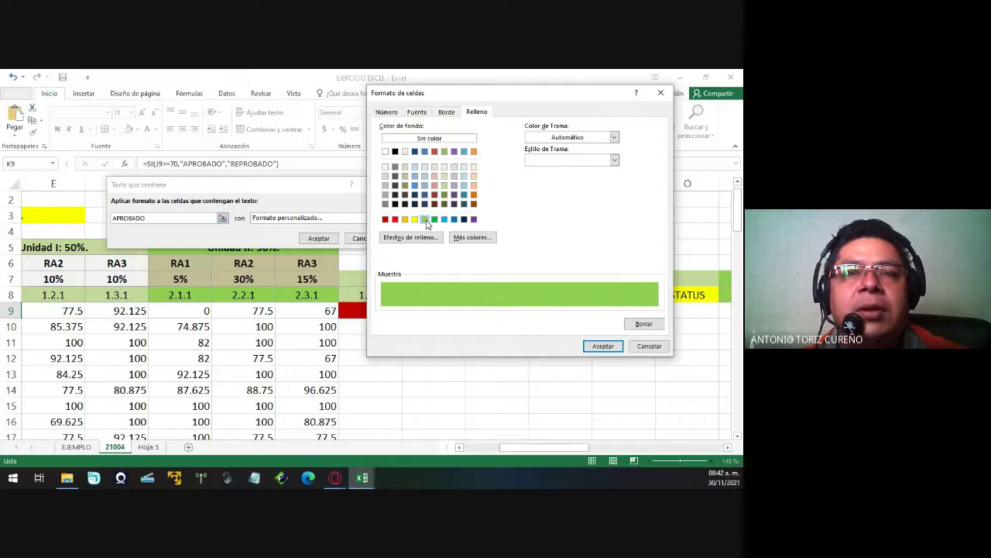
pyautogui.click(418, 114)
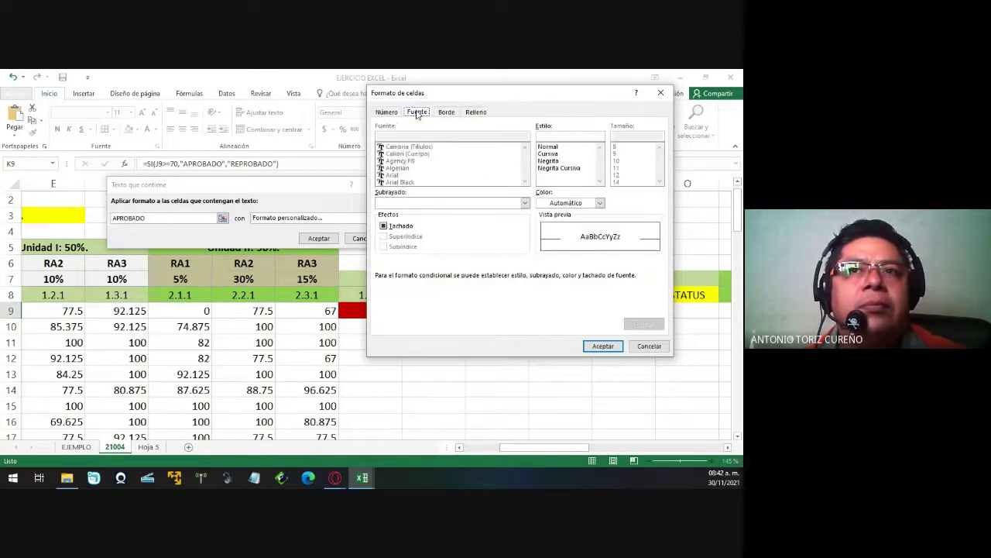
pyautogui.click(548, 161)
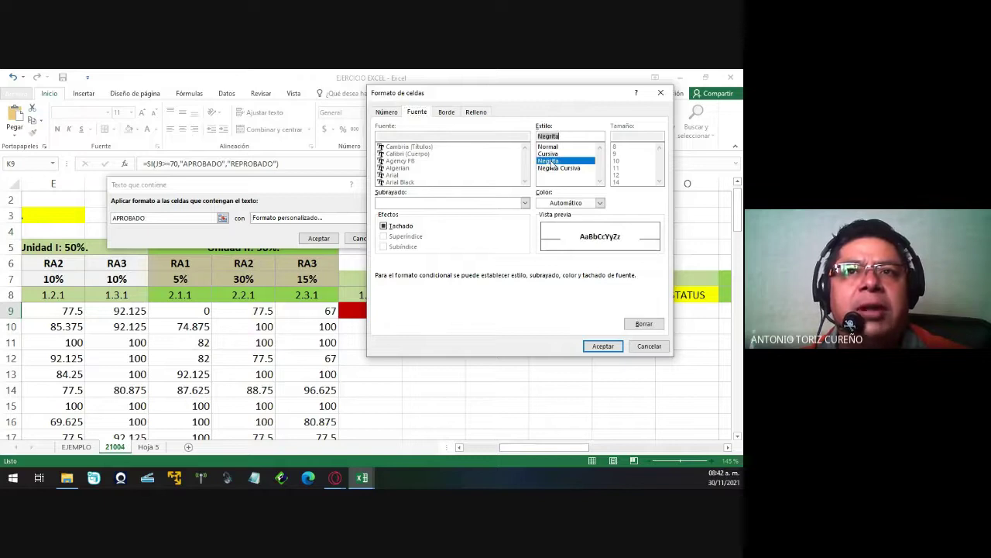
pyautogui.click(600, 202)
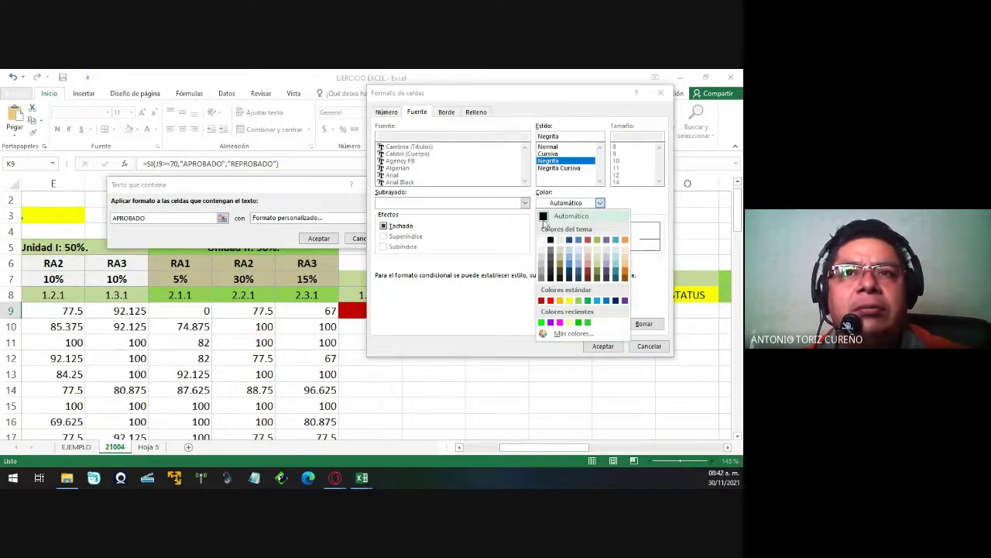
pyautogui.click(545, 218)
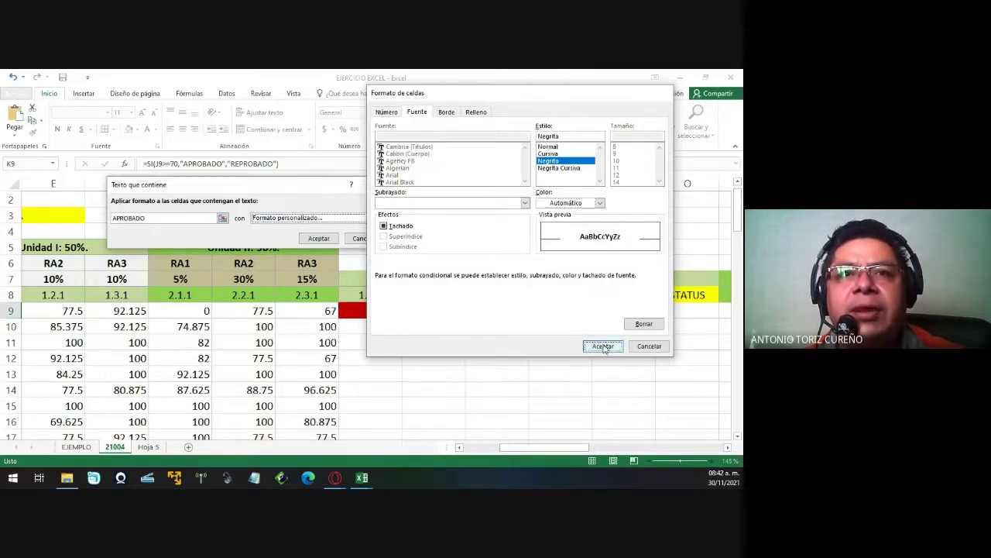
pyautogui.click(603, 345)
pyautogui.click(317, 238)
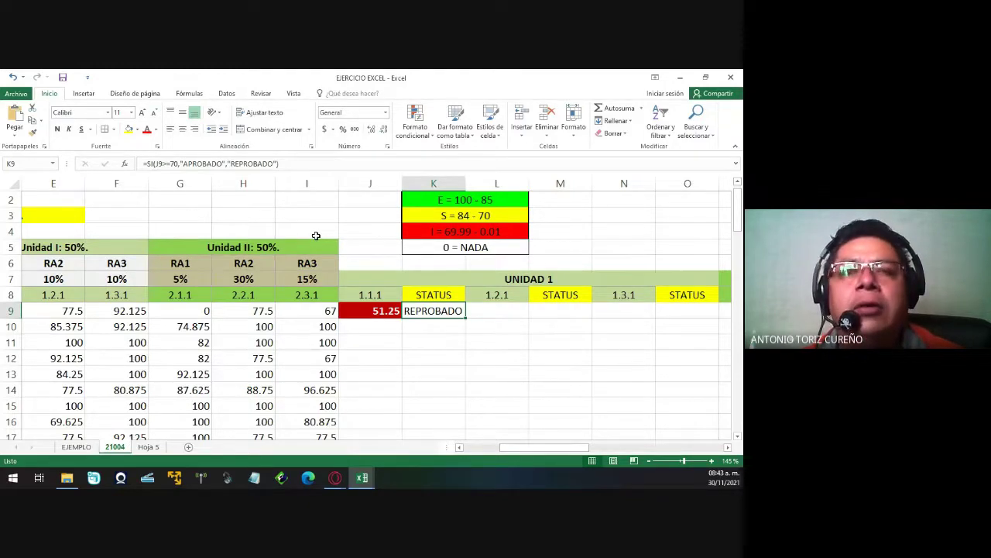
# Start a second Texto que contiene rule matching REPROBADO and list its preset formats.
pyautogui.click(423, 135)
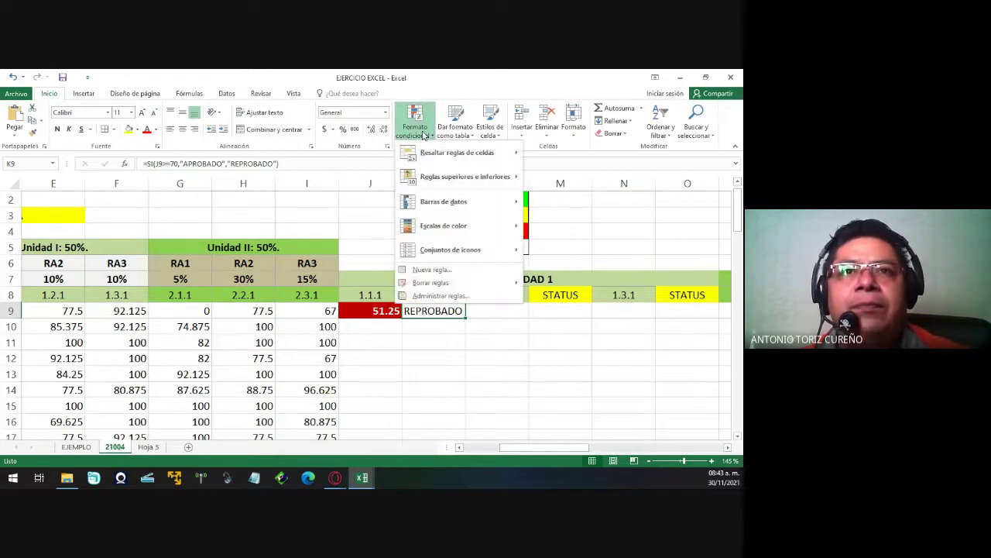
pyautogui.moveTo(435, 155)
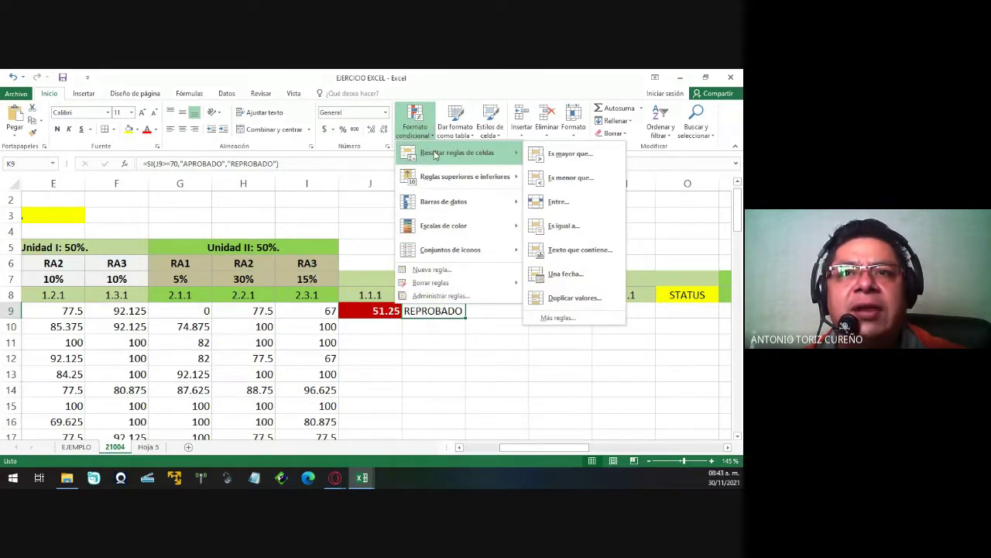
pyautogui.click(607, 254)
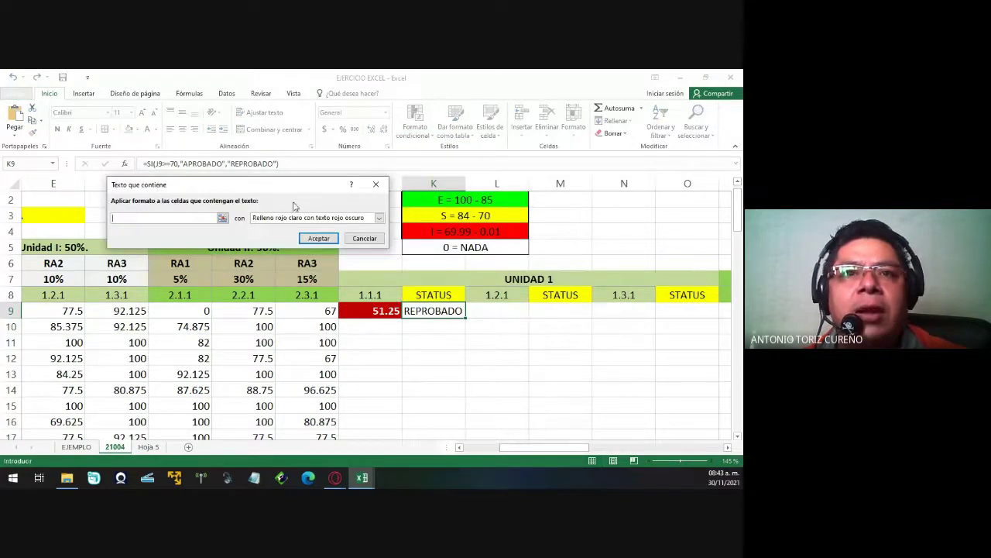
pyautogui.write('REPR')
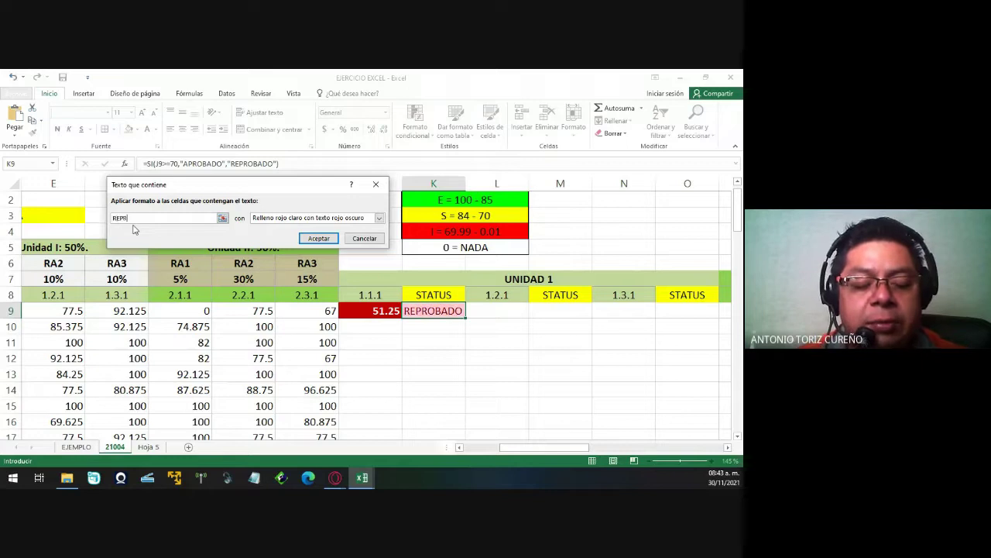
pyautogui.write('OBADO')
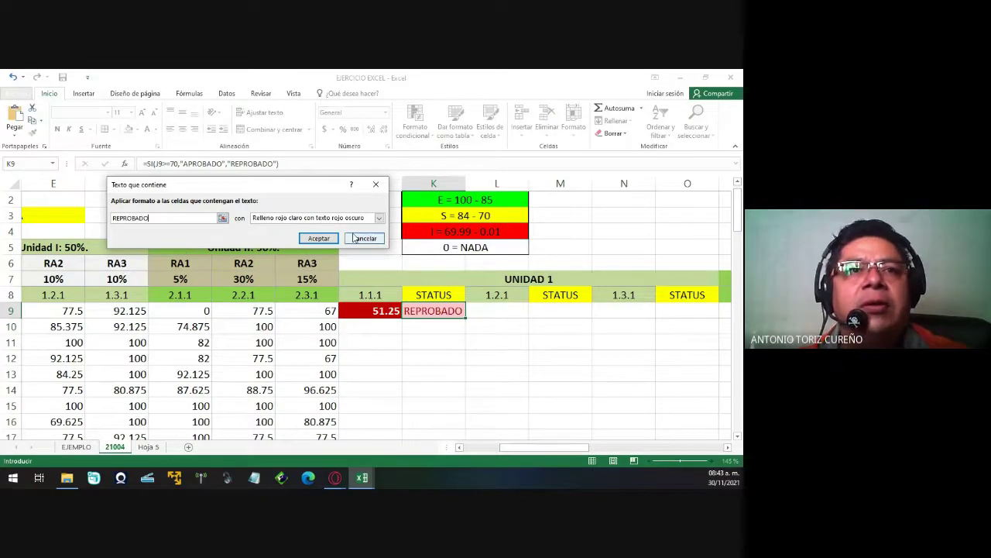
pyautogui.click(379, 219)
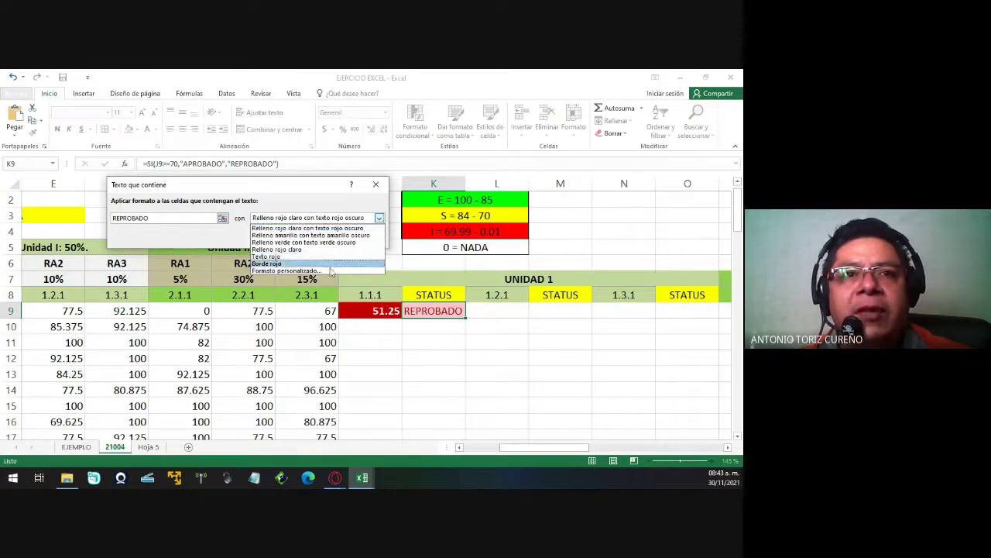
# Define a custom format for the REPROBADO rule with an orange fill, after trying red.
pyautogui.click(327, 271)
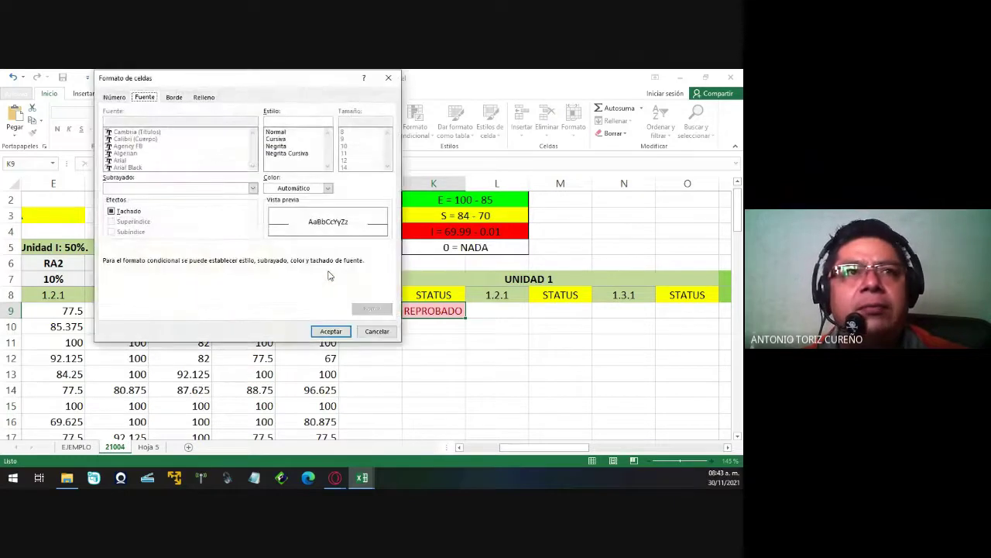
pyautogui.click(204, 98)
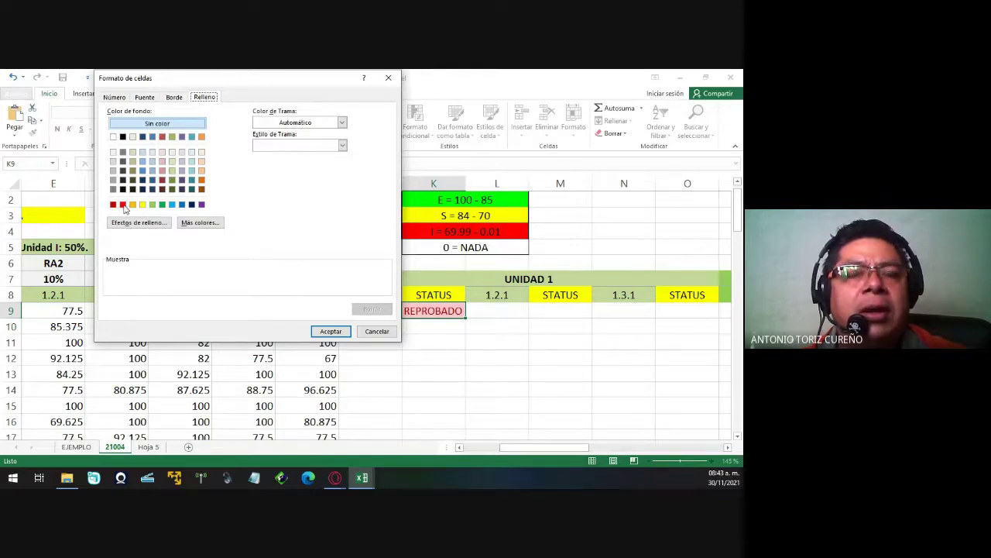
pyautogui.click(122, 204)
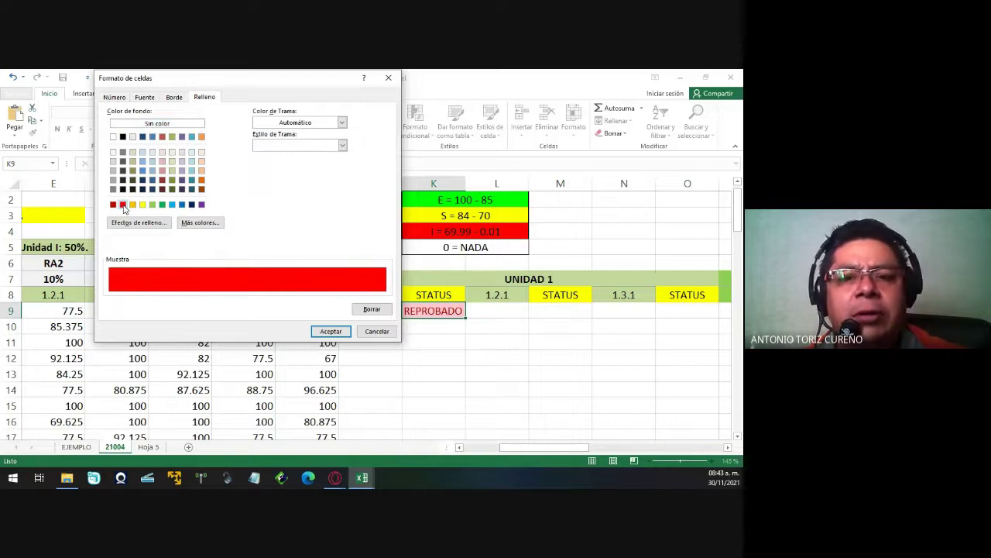
pyautogui.click(145, 97)
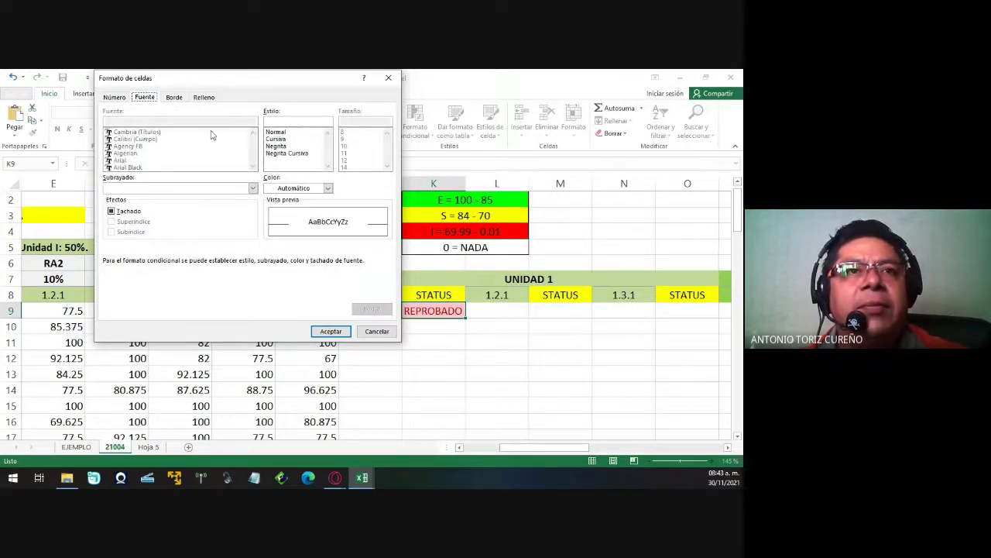
pyautogui.click(208, 97)
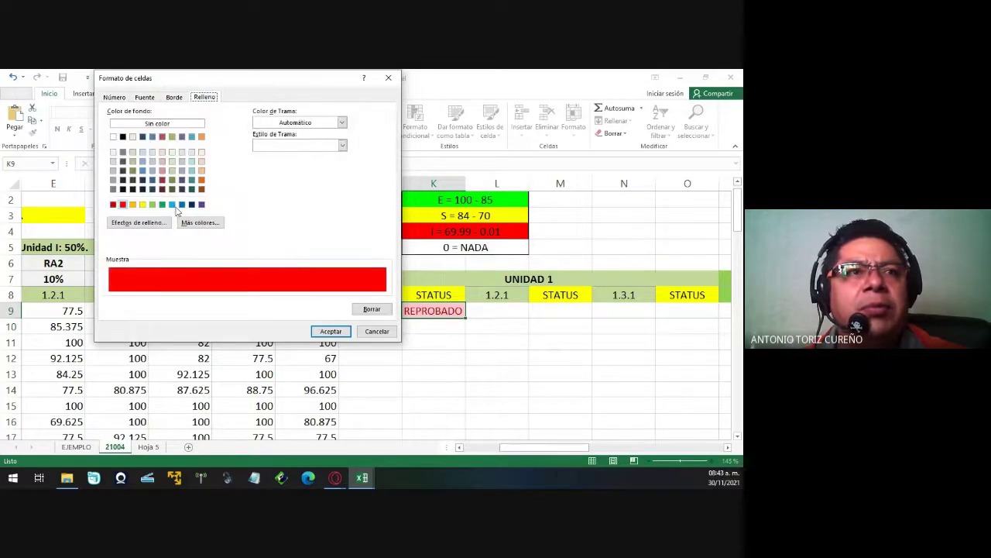
pyautogui.click(132, 205)
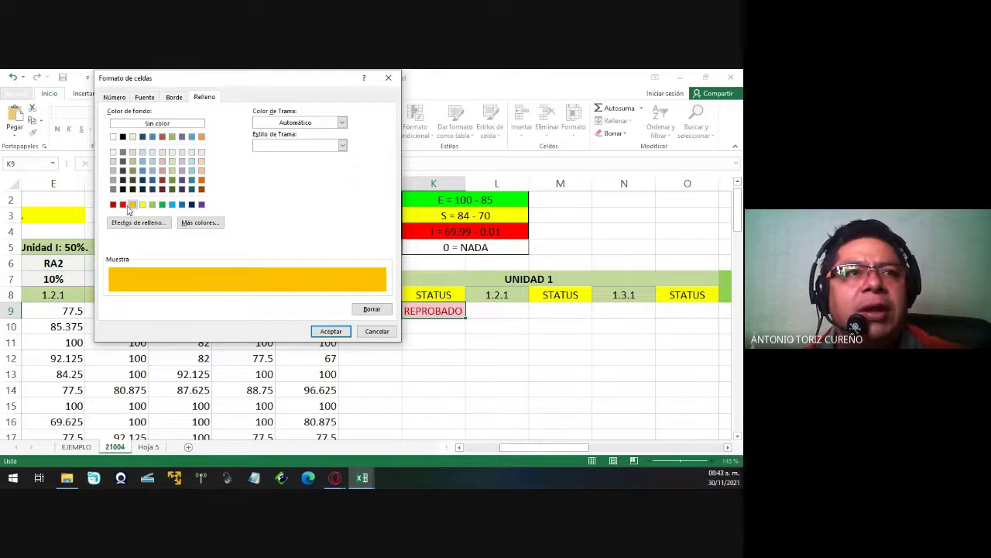
pyautogui.click(123, 204)
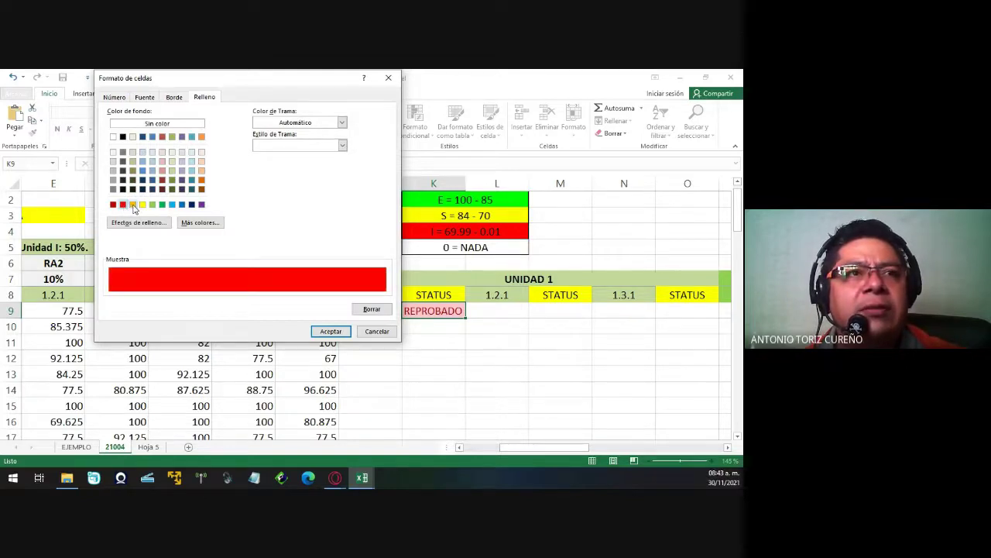
pyautogui.click(132, 204)
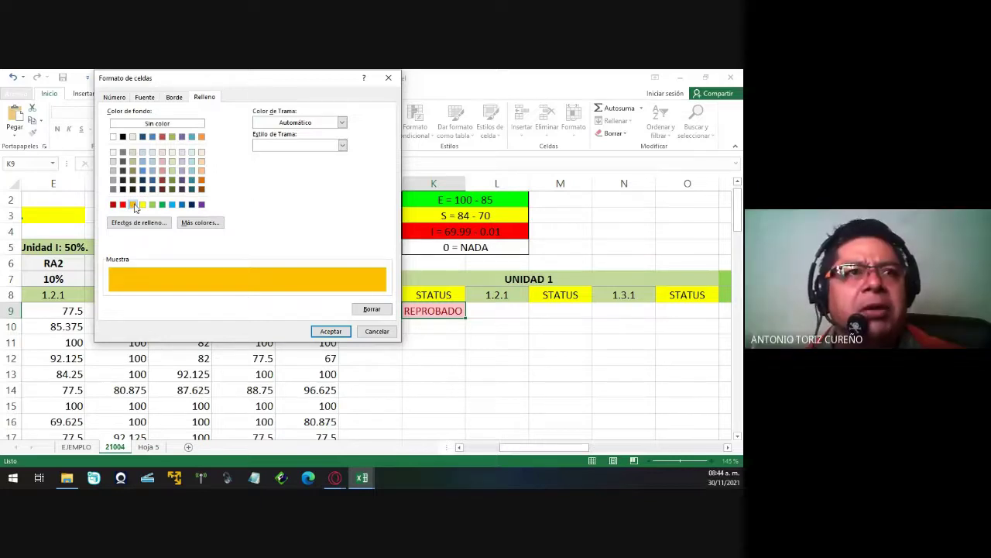
# Make the REPROBADO text bold black and apply the rule.
pyautogui.click(145, 97)
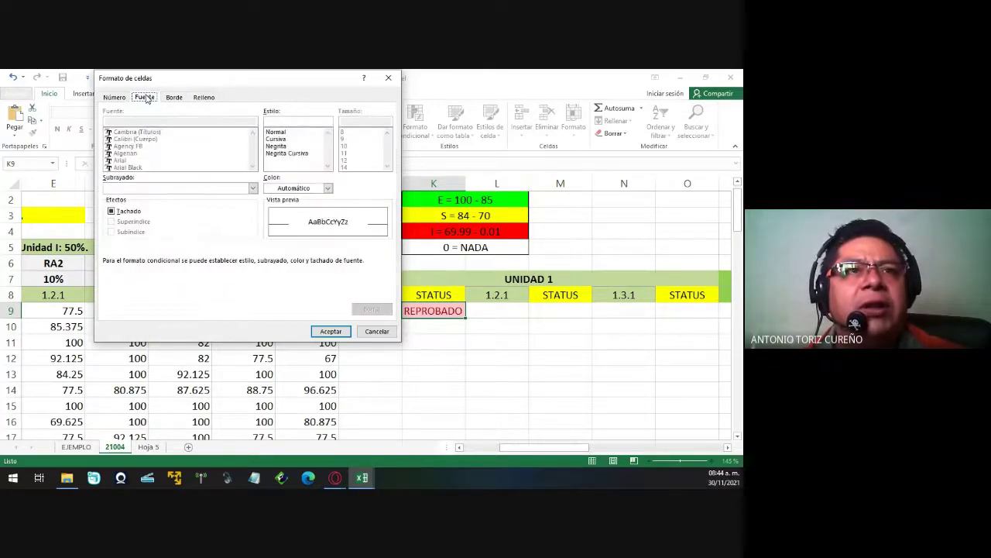
pyautogui.click(276, 145)
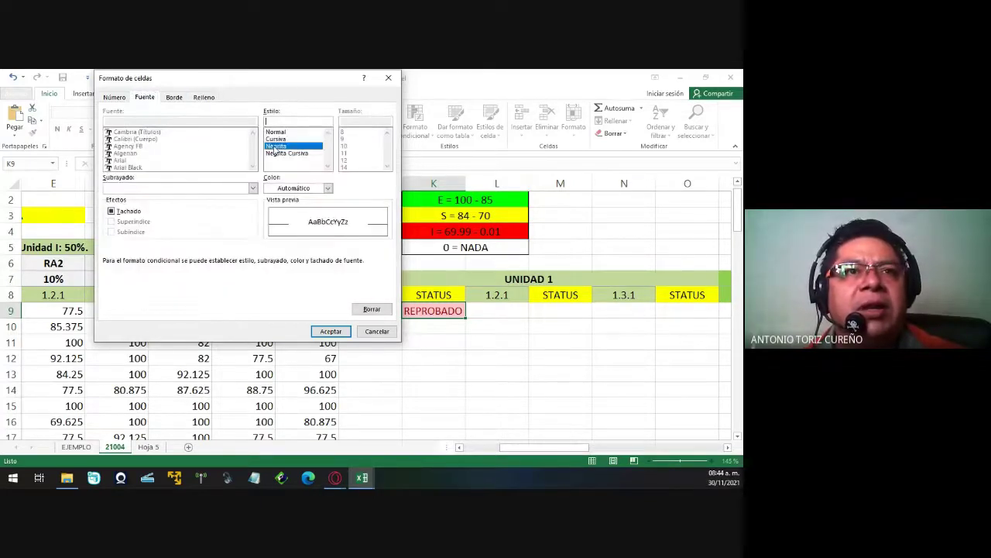
pyautogui.click(328, 188)
pyautogui.click(278, 225)
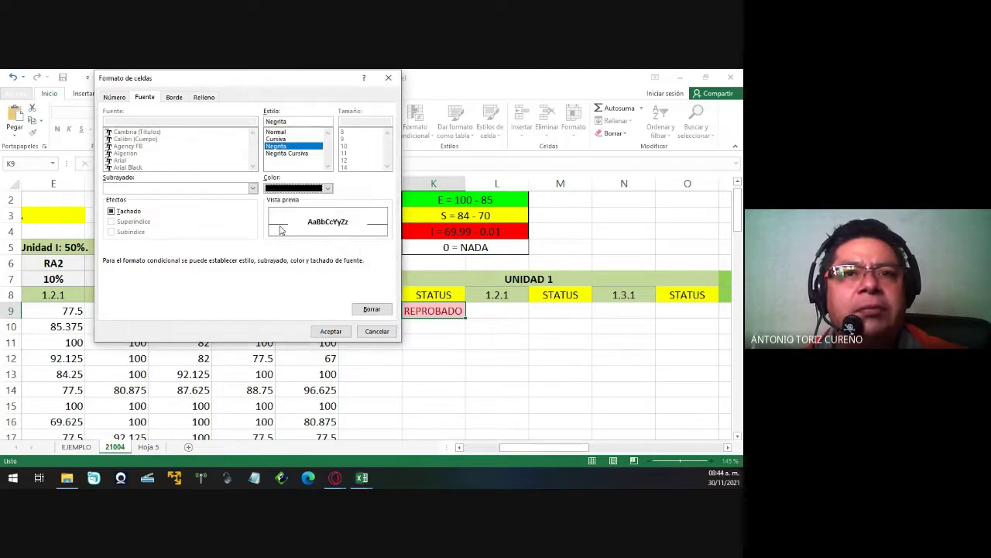
pyautogui.click(330, 330)
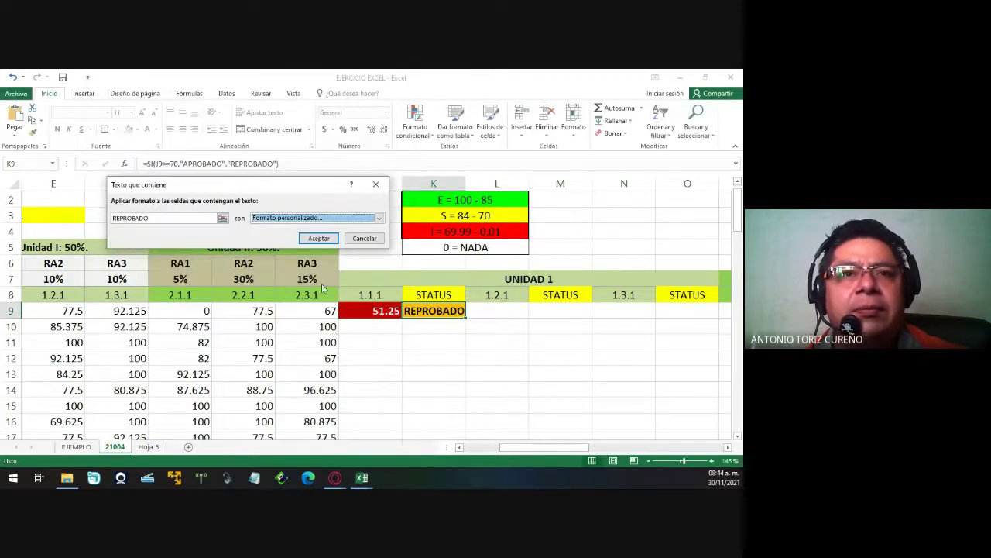
pyautogui.click(319, 237)
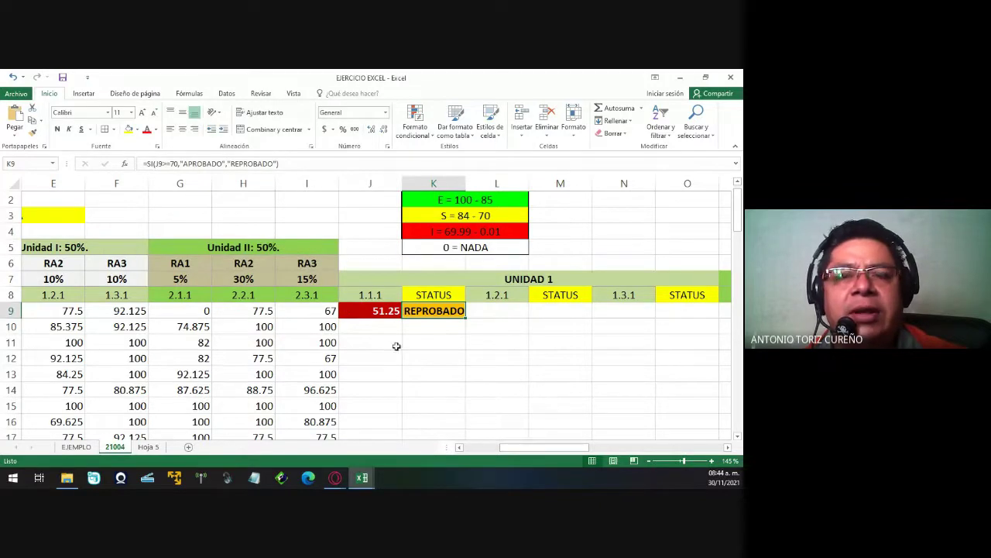
# Check the orange REPROBADO result and select the 1.1.1 score in J9.
pyautogui.click(424, 329)
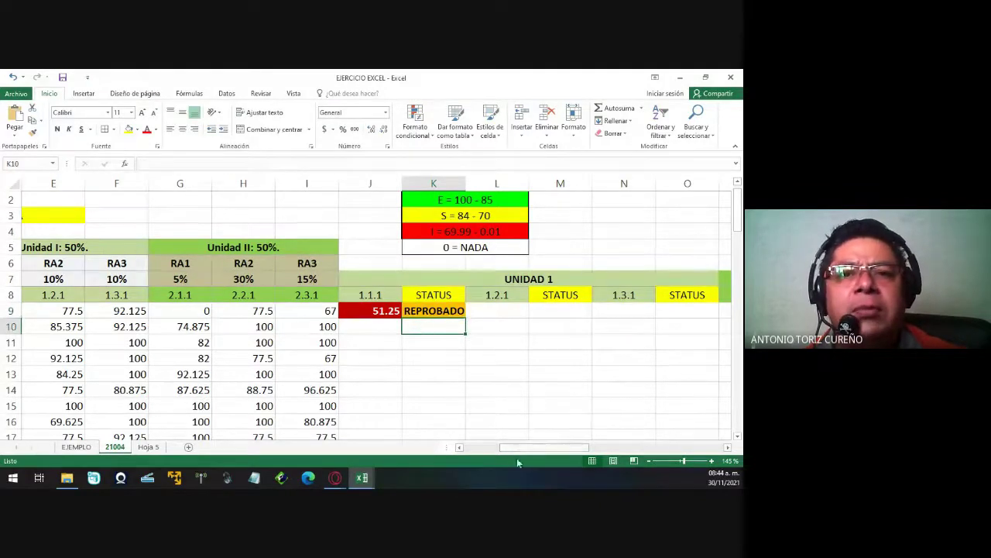
pyautogui.moveTo(517, 457)
pyautogui.mouseDown()
pyautogui.moveTo(492, 457)
pyautogui.moveTo(503, 454)
pyautogui.mouseUp()
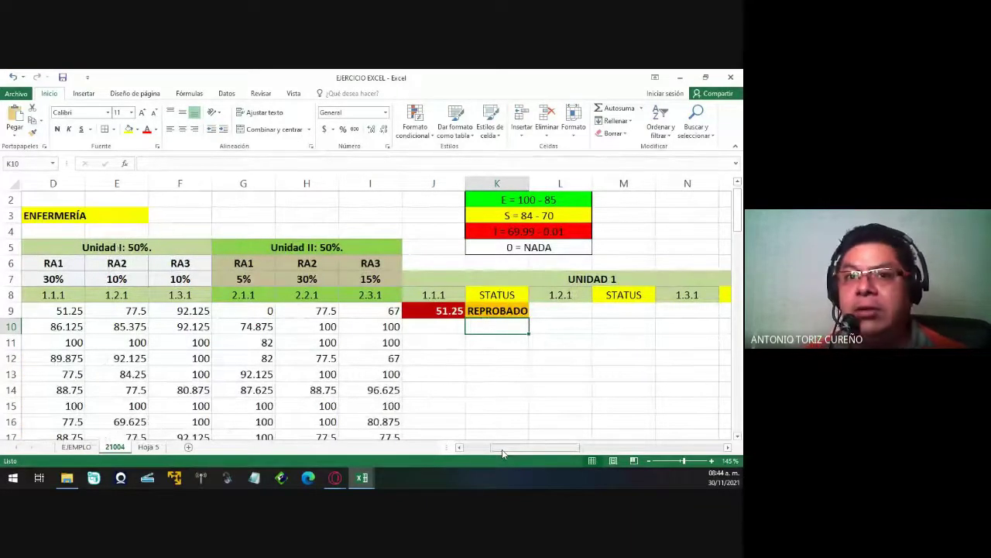
pyautogui.click(439, 310)
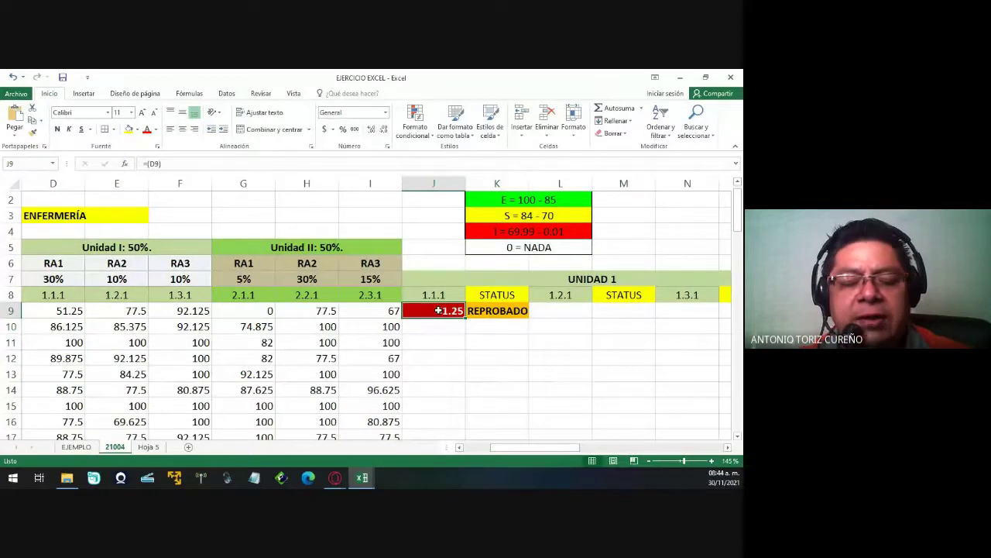
# Test D9 with a score of 90 to see green APROBADO, then undo back to 51.25.
pyautogui.hotkey('shift', 'Right')
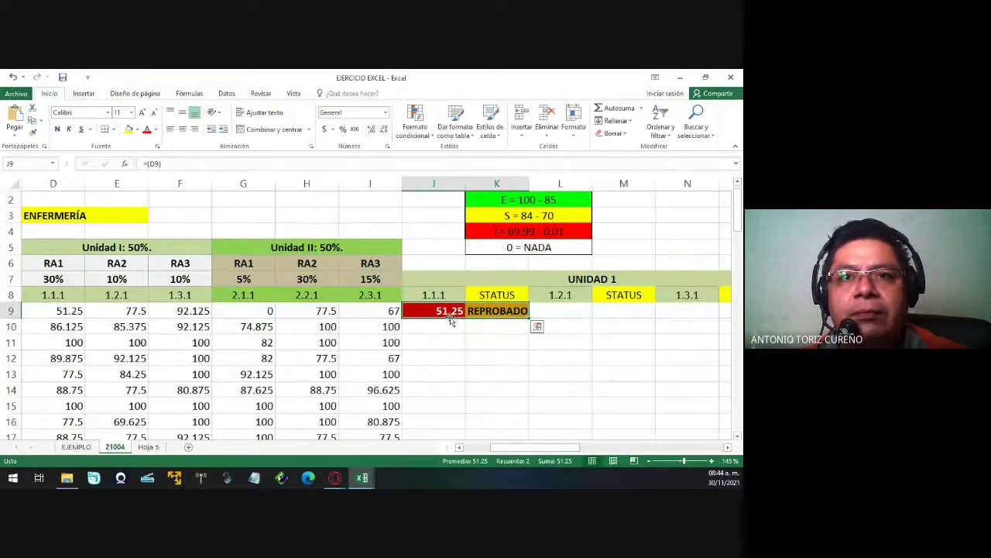
pyautogui.click(455, 327)
pyautogui.click(549, 310)
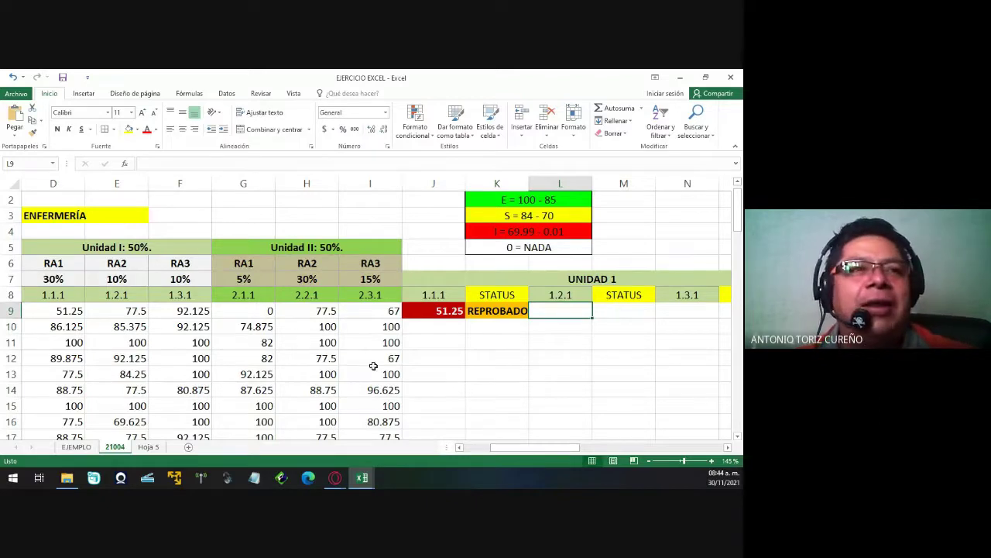
pyautogui.click(70, 311)
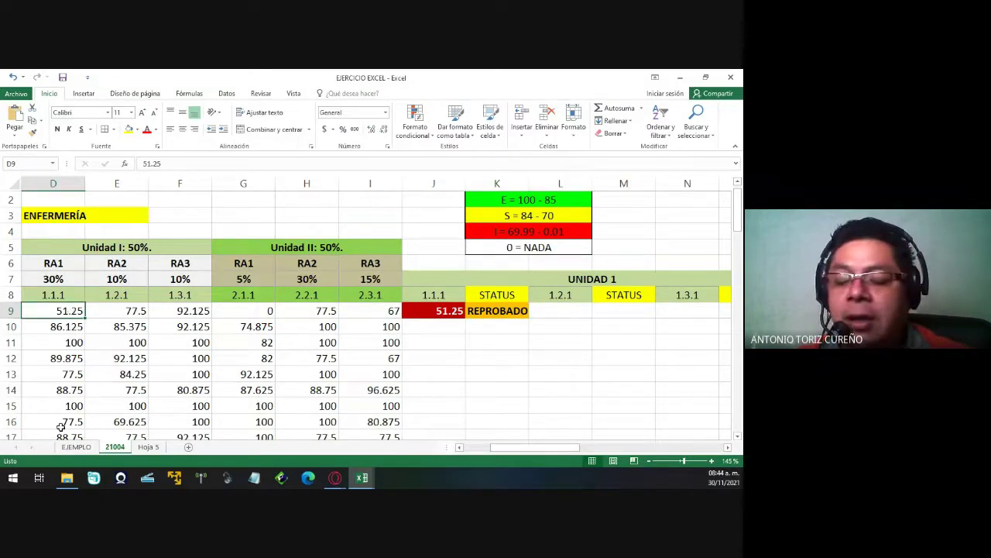
pyautogui.write('90')
pyautogui.press('Return')
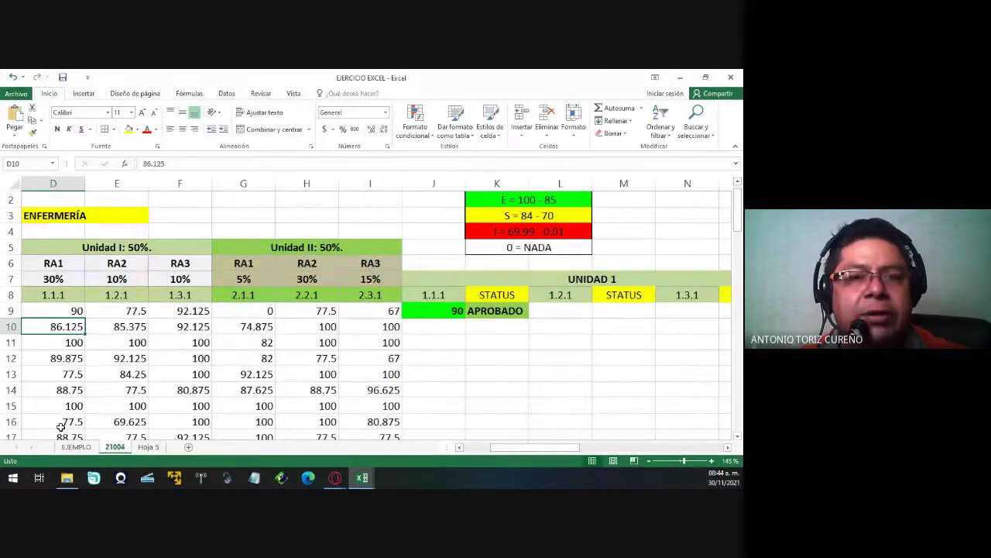
pyautogui.hotkey('ctrl', 'z')
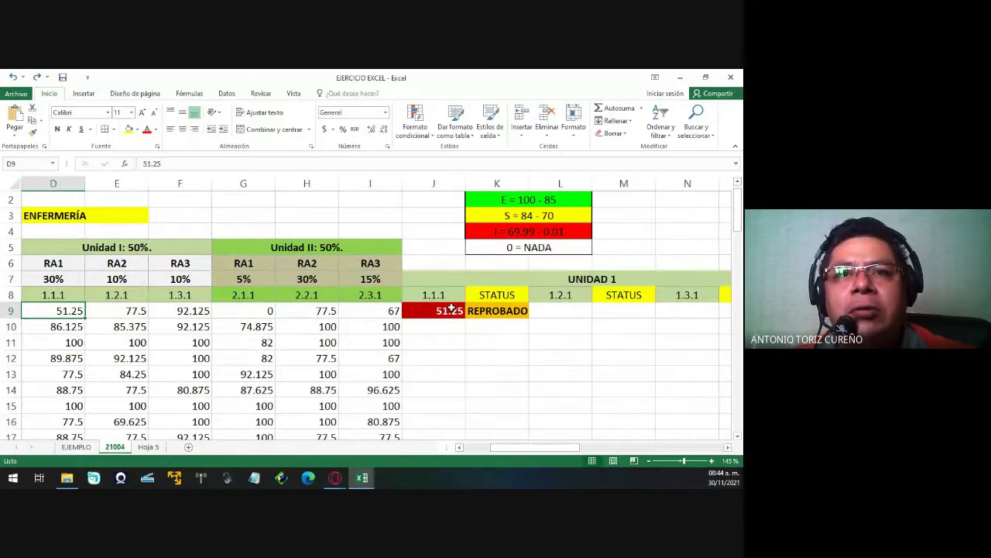
# Centre the 51.25 score in J9 and check its appearance.
pyautogui.click(445, 311)
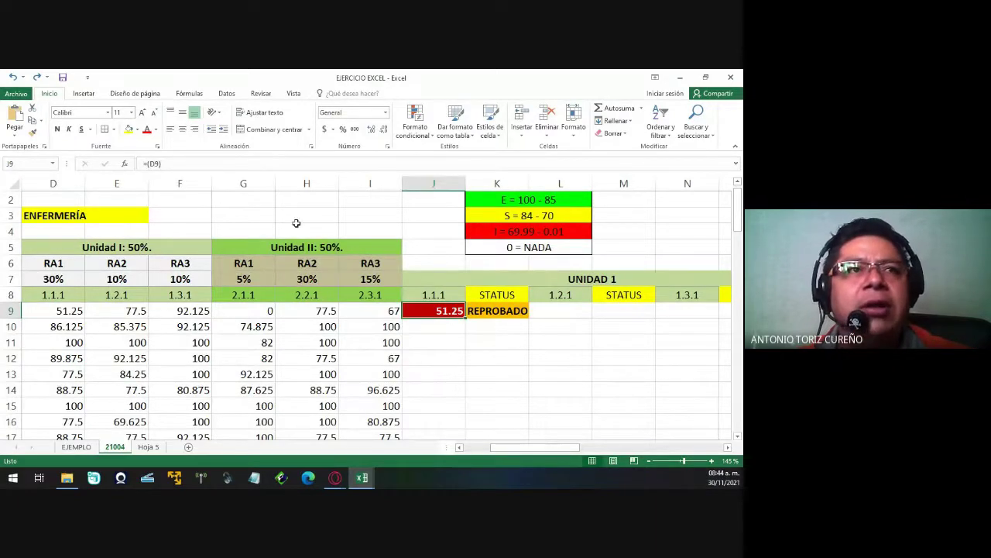
pyautogui.click(183, 129)
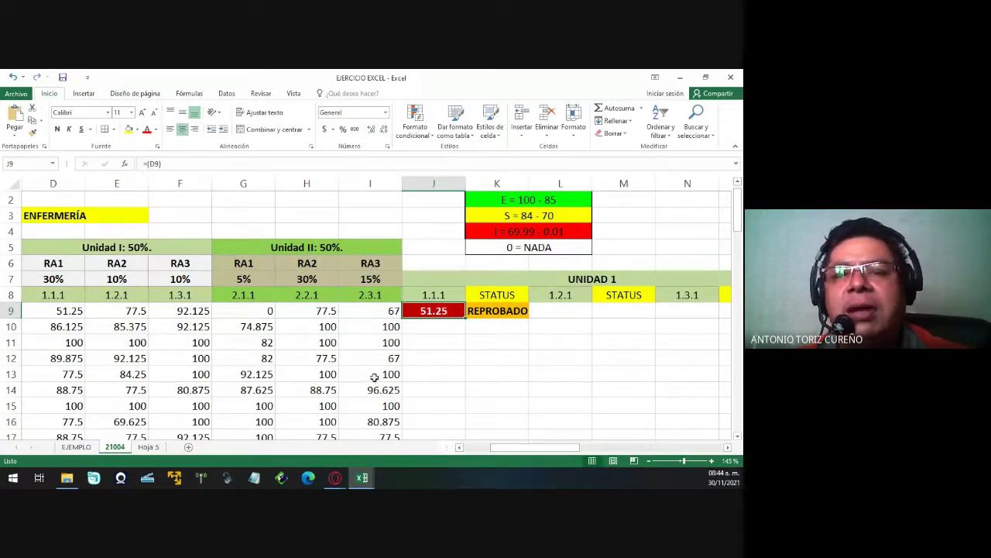
pyautogui.click(448, 343)
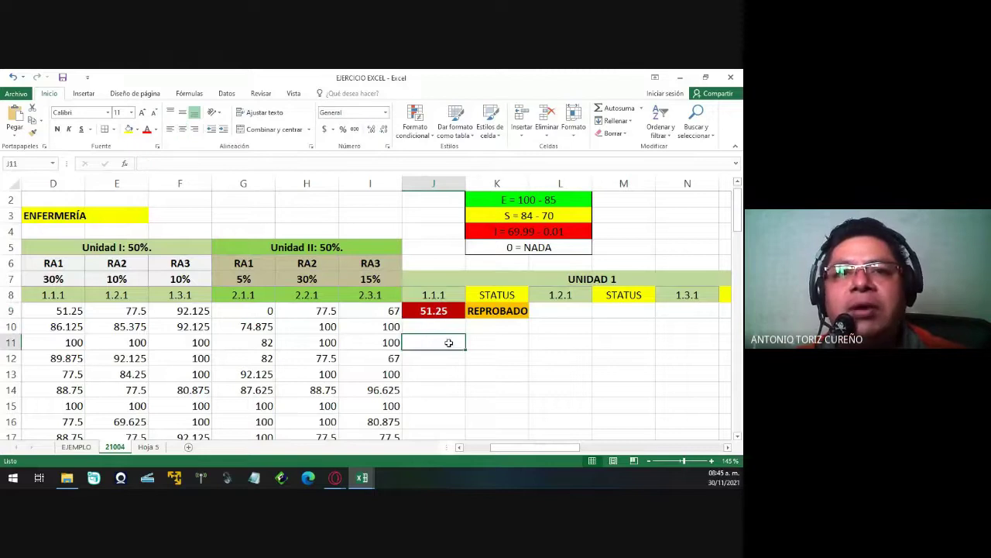
pyautogui.click(438, 308)
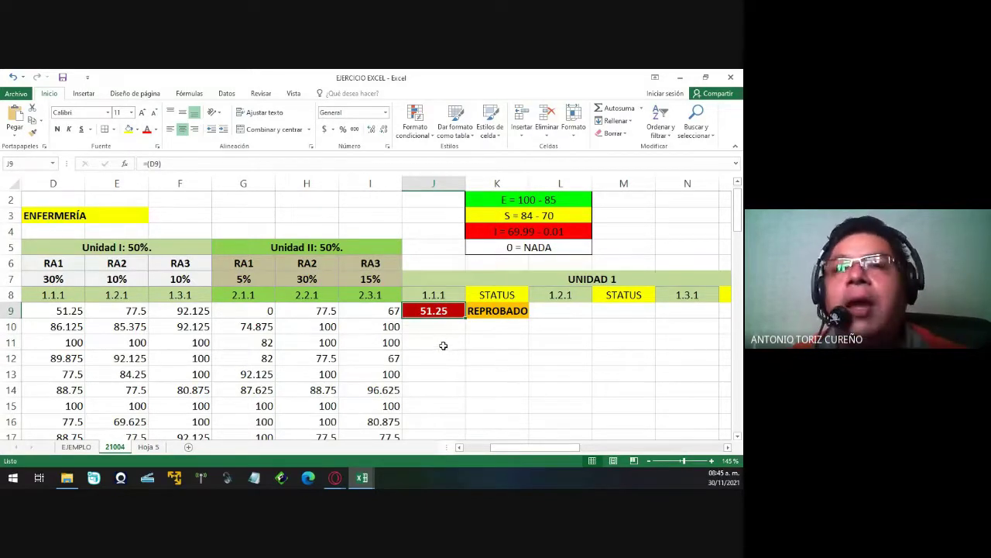
pyautogui.click(443, 346)
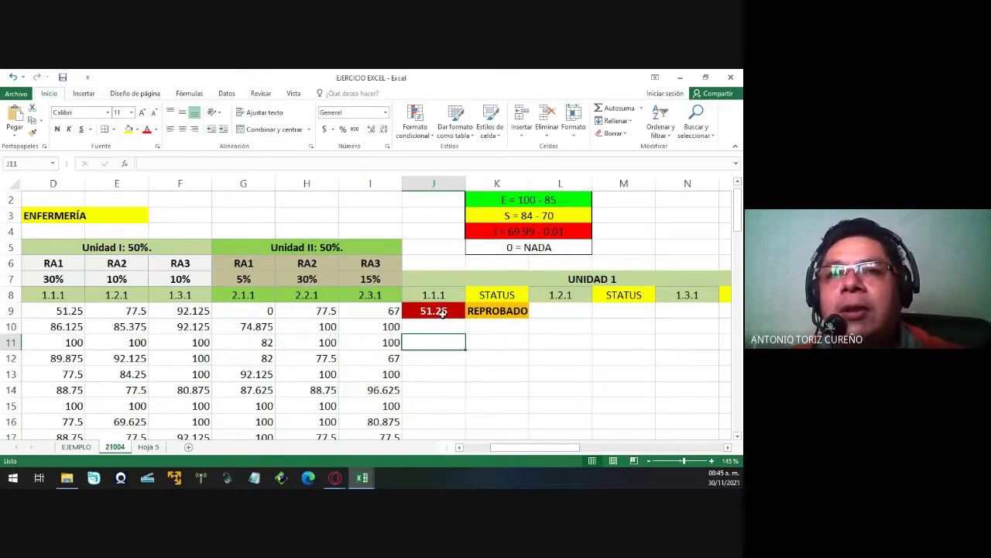
pyautogui.click(442, 310)
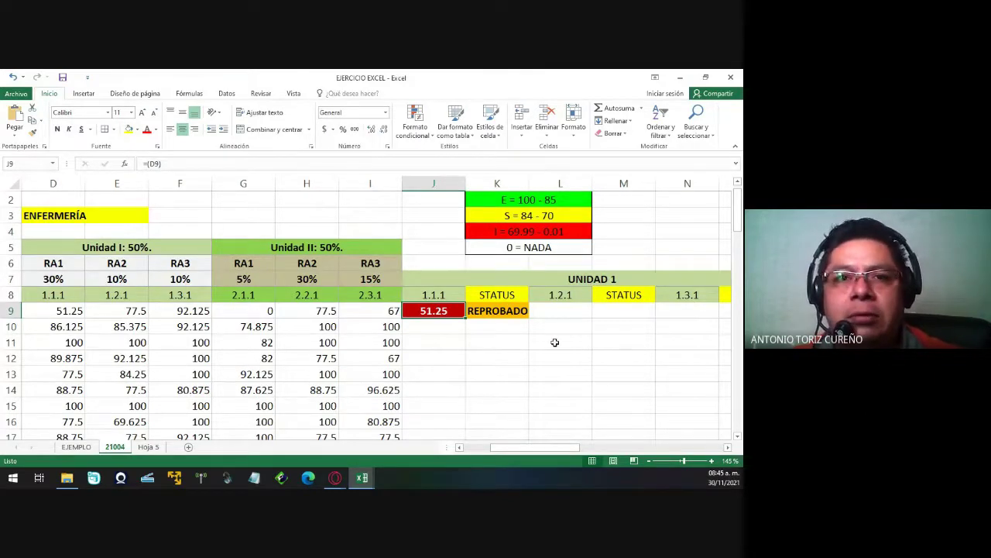
# Copy the J9:K9 score and status pair into L9:M9.
pyautogui.scroll(-6, 555, 342)
pyautogui.scroll(-2, 554, 343)
pyautogui.scroll(4, 555, 342)
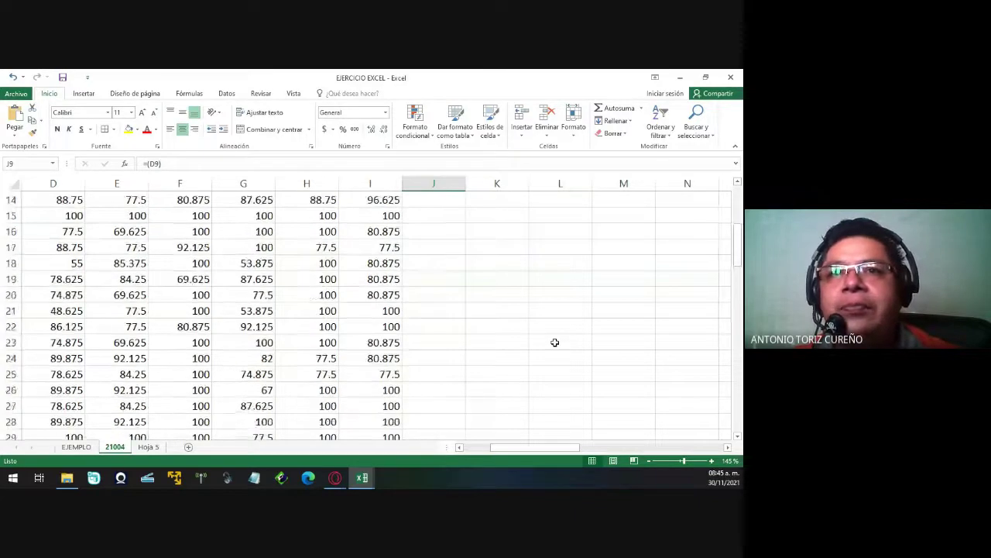
pyautogui.scroll(4, 554, 342)
pyautogui.scroll(1, 555, 343)
pyautogui.hscroll(4, 554, 343)
pyautogui.hscroll(2, 555, 343)
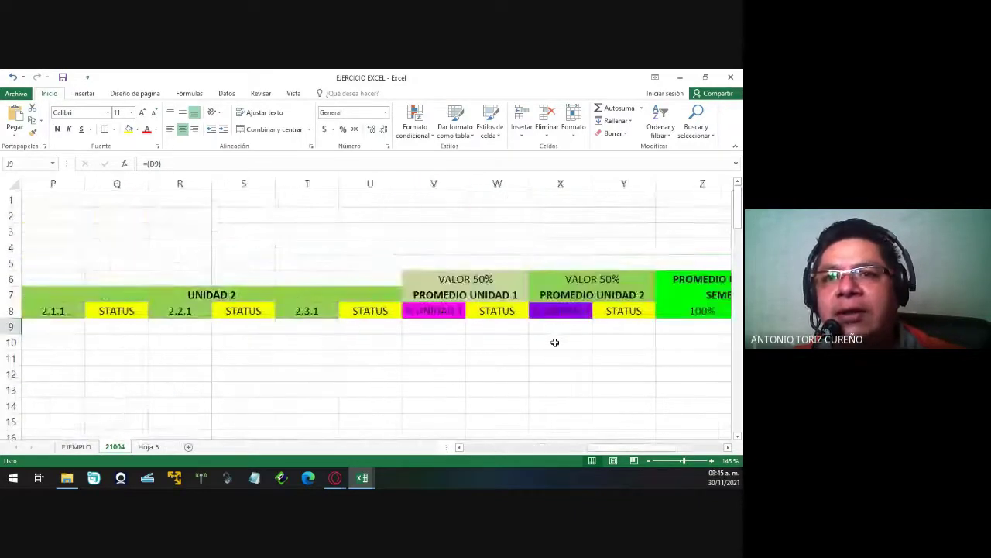
pyautogui.hscroll(3, 554, 343)
pyautogui.hscroll(-4, 555, 342)
pyautogui.hscroll(-7, 554, 342)
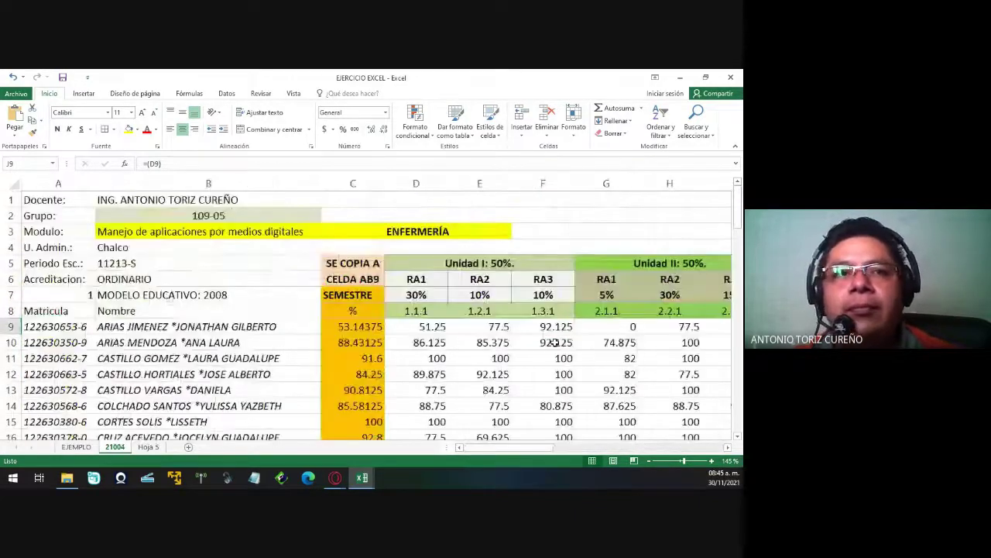
pyautogui.hscroll(2, 555, 343)
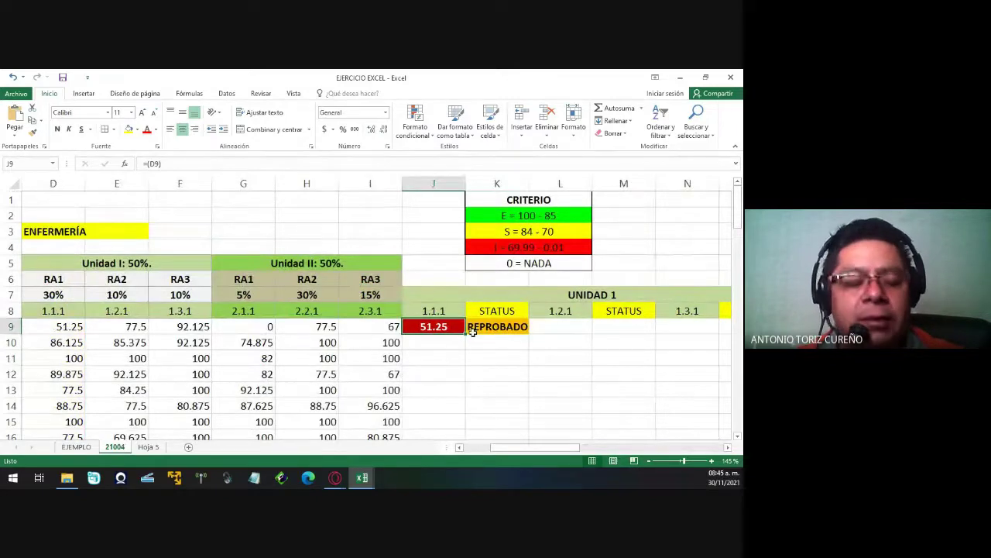
pyautogui.moveTo(467, 328); pyautogui.dragTo(475, 336)
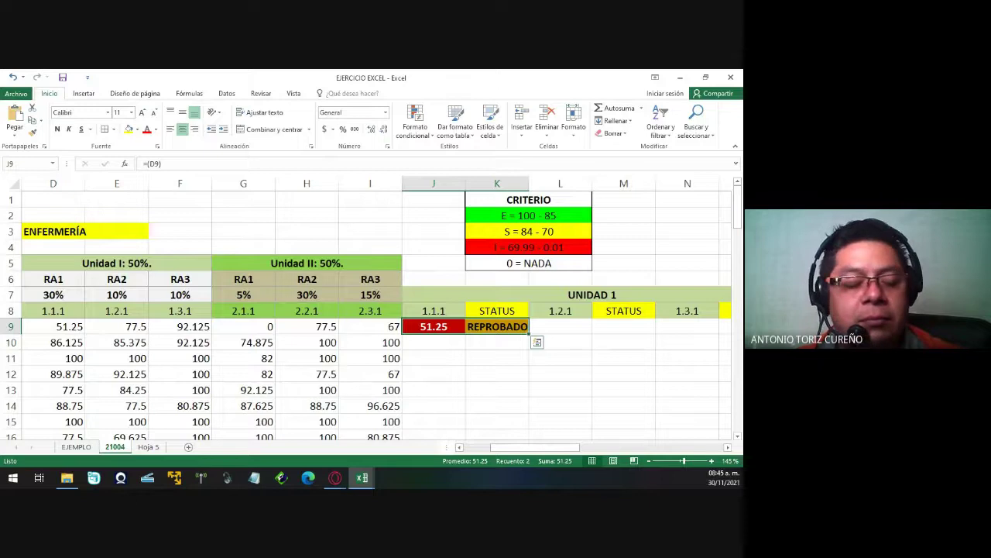
pyautogui.hotkey('ctrl', 'c')
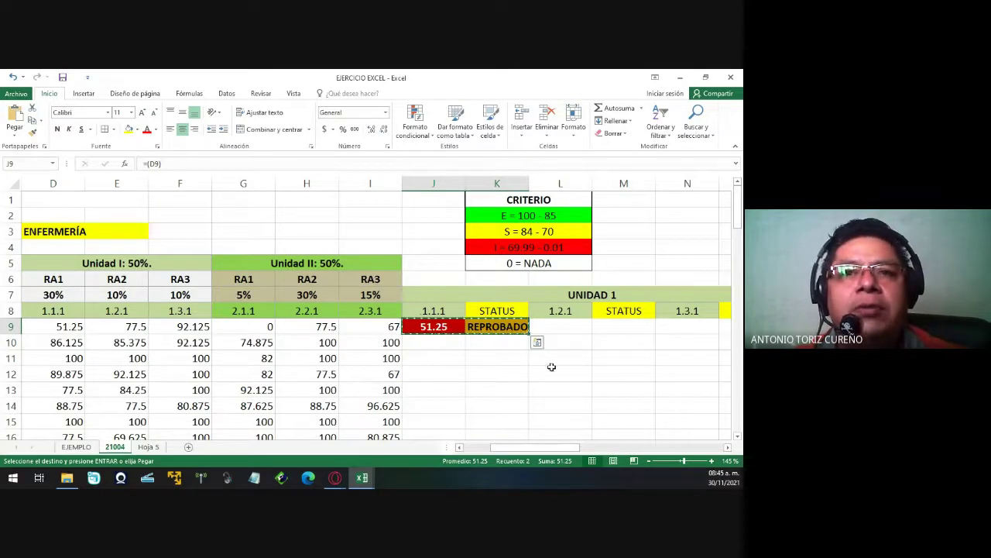
pyautogui.click(565, 323)
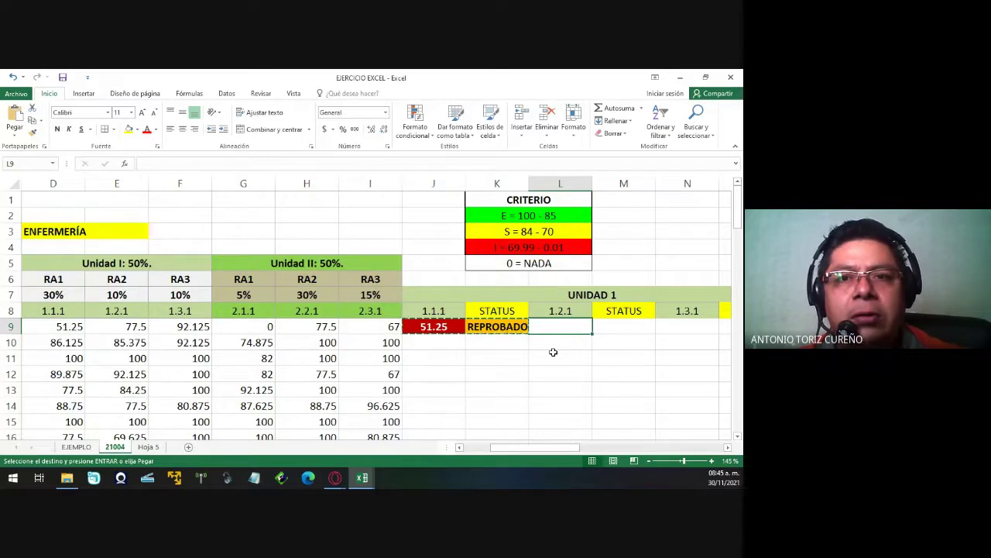
pyautogui.hotkey('ctrl', 'v')
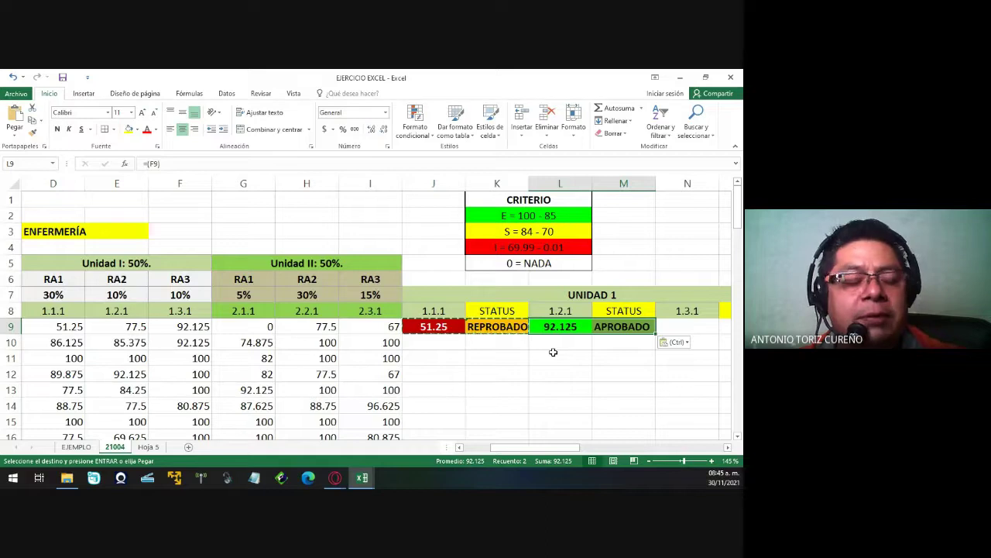
pyautogui.press('Escape')
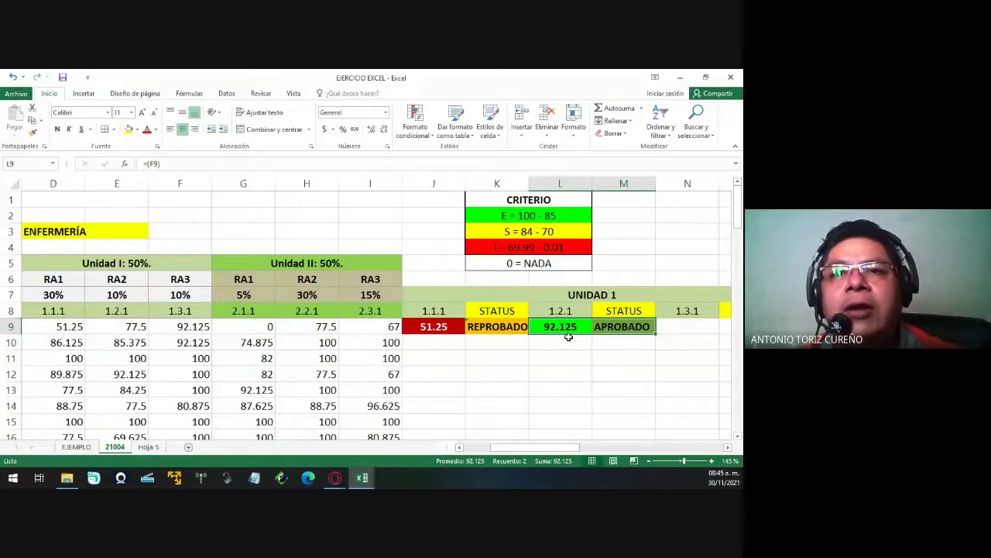
# Select the new L9 score and open its =(F9) formula for editing.
pyautogui.click(565, 354)
pyautogui.click(572, 325)
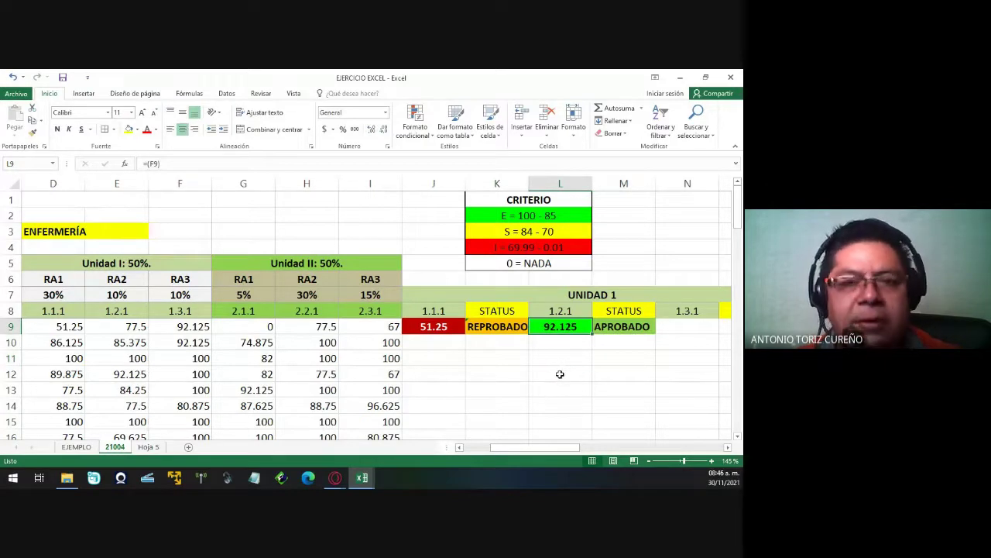
pyautogui.press('F2')
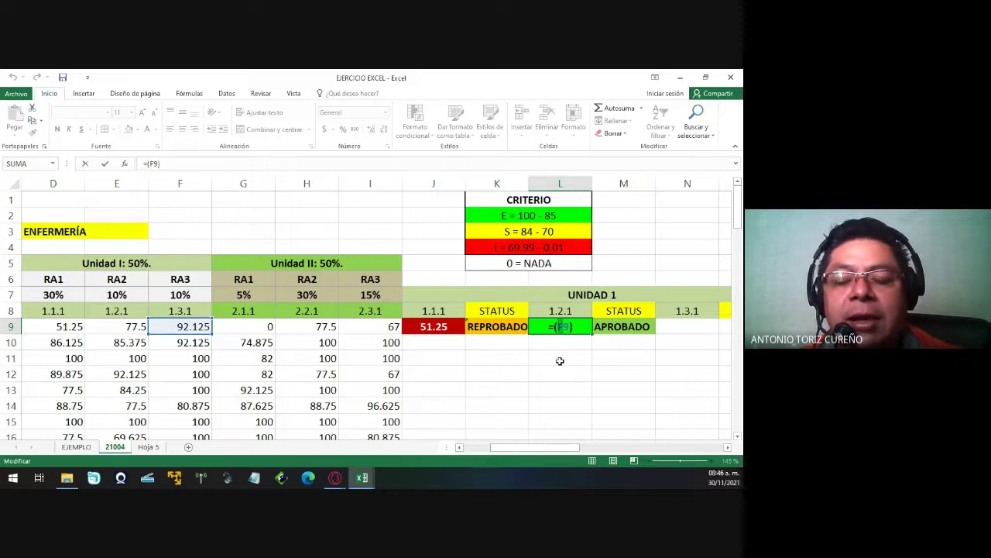
# Change L9's formula to =(E9) and recheck the L9 and M9 formulas.
pyautogui.write('E')
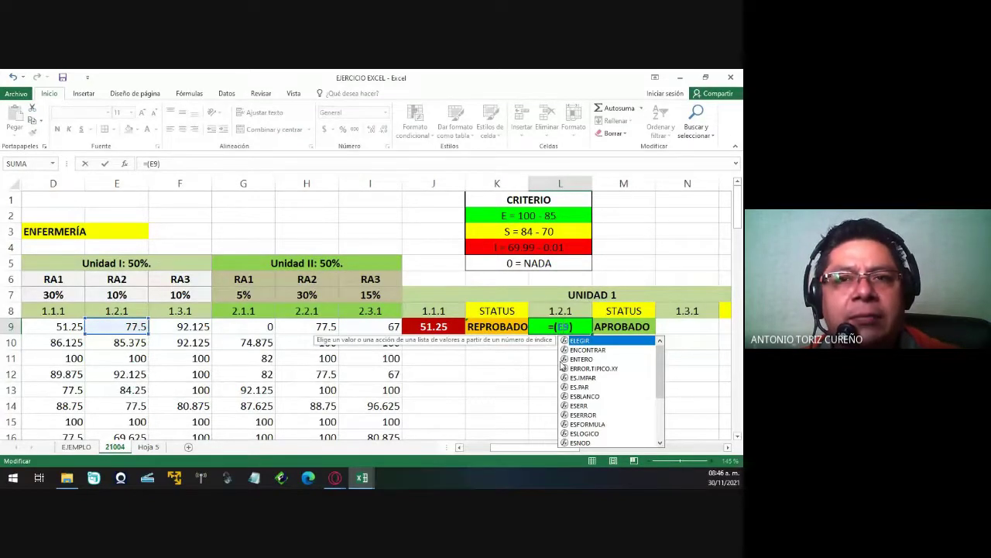
pyautogui.press('Return')
pyautogui.press('Up')
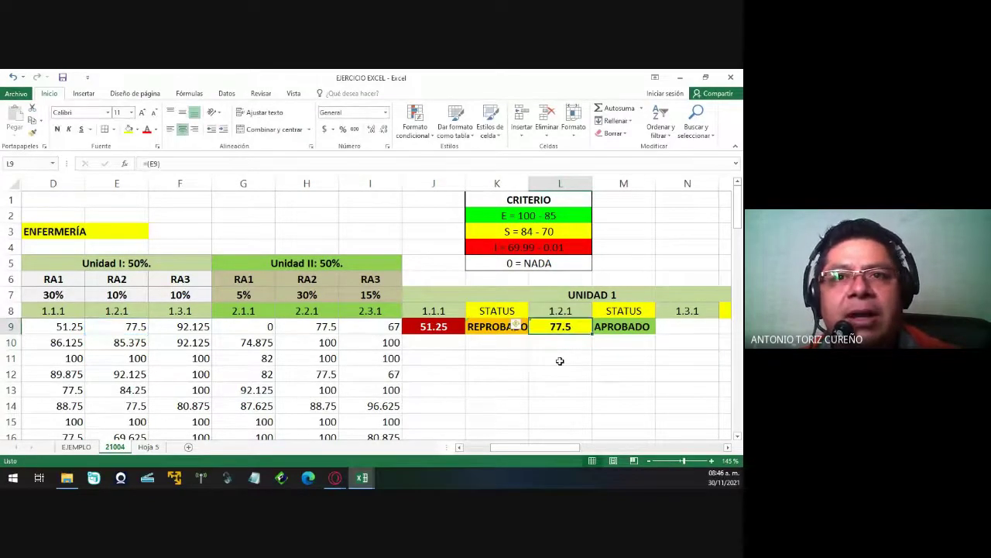
pyautogui.press('F2')
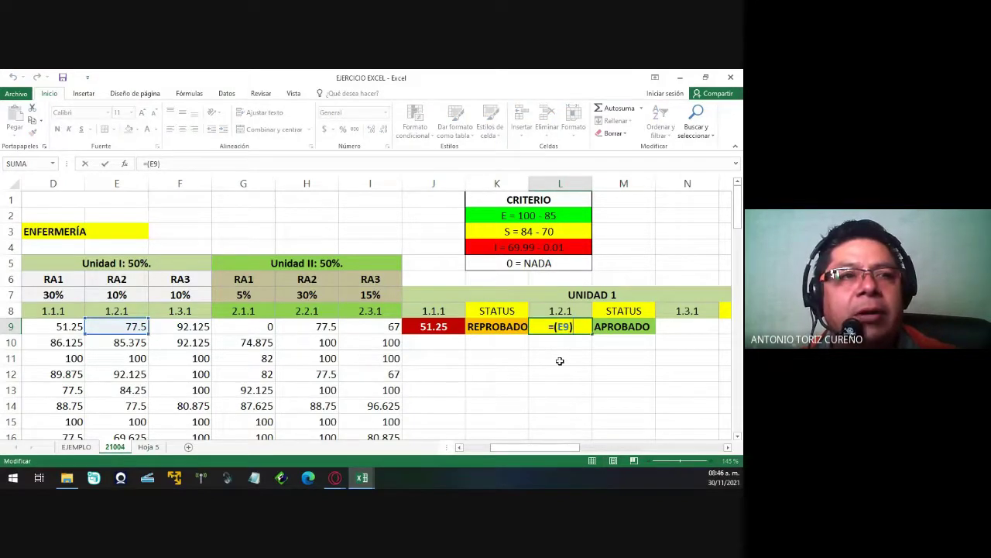
pyautogui.press('Return')
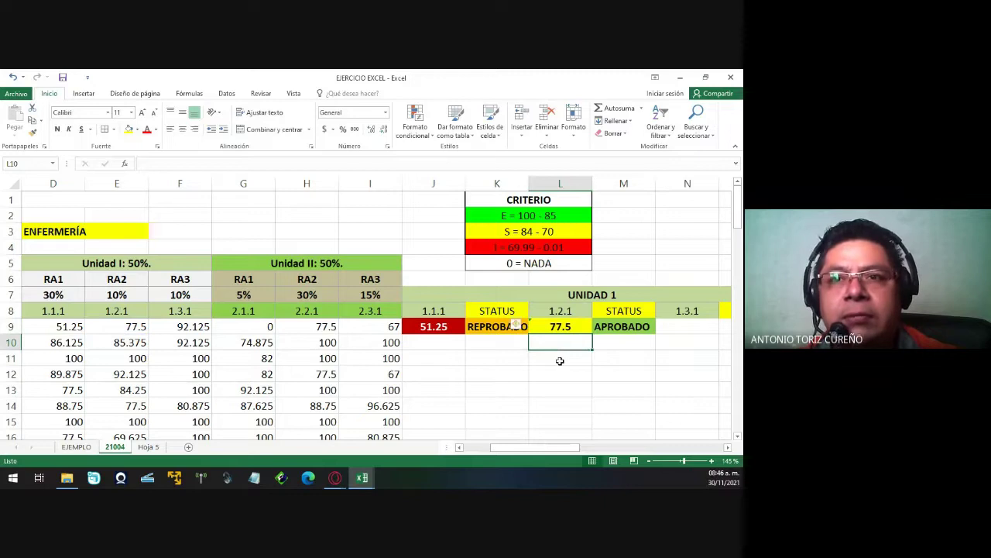
pyautogui.press('Up')
pyautogui.press('Right')
pyautogui.press('F2')
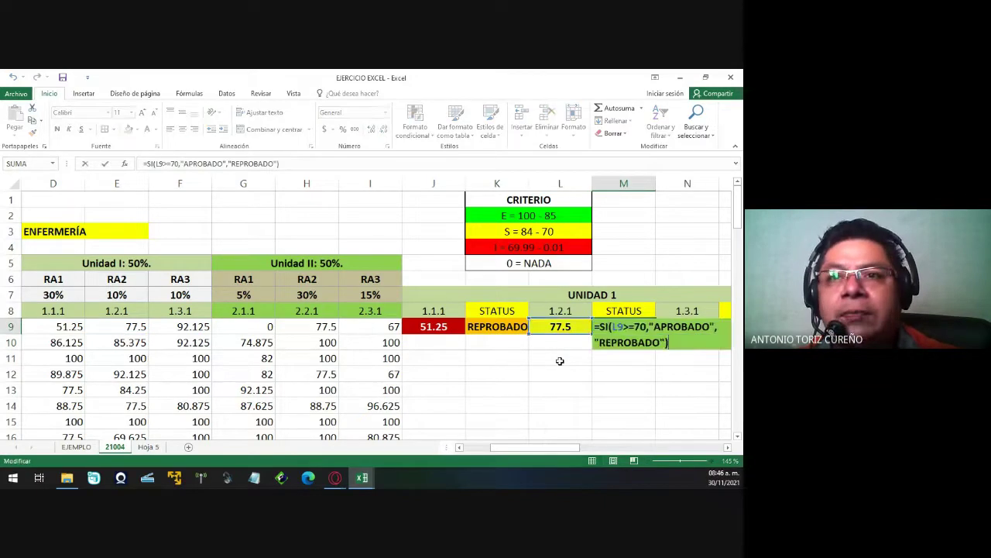
pyautogui.press('Return')
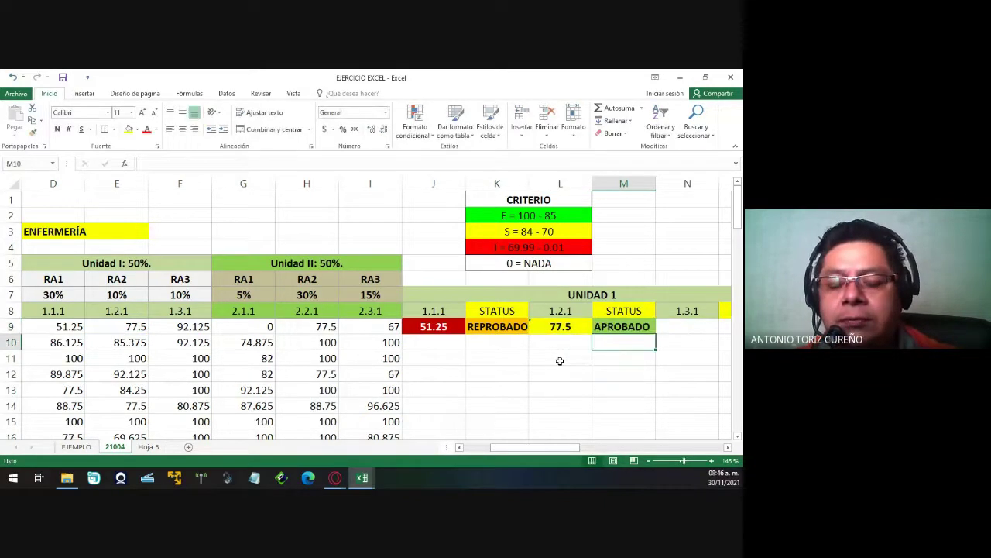
pyautogui.press('Up')
pyautogui.press('Left')
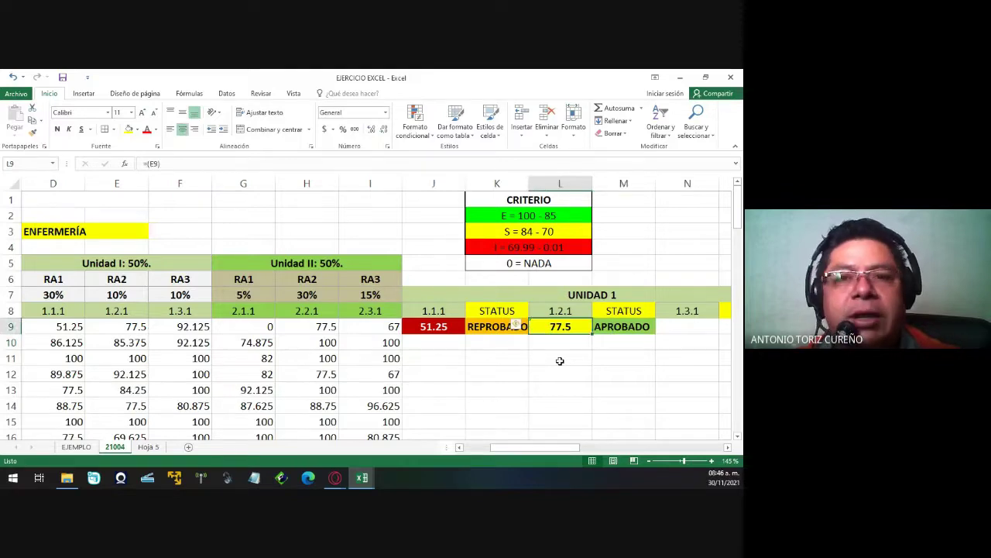
# Ignore K9's inconsistent-formula warning and reselect the 1.2.1 score in L9.
pyautogui.click(524, 327)
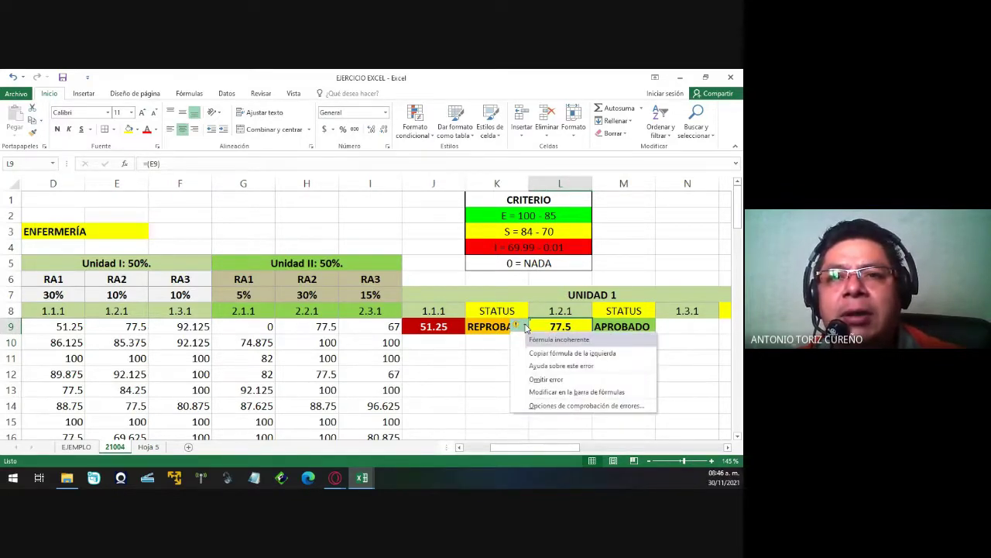
pyautogui.click(549, 379)
pyautogui.click(569, 361)
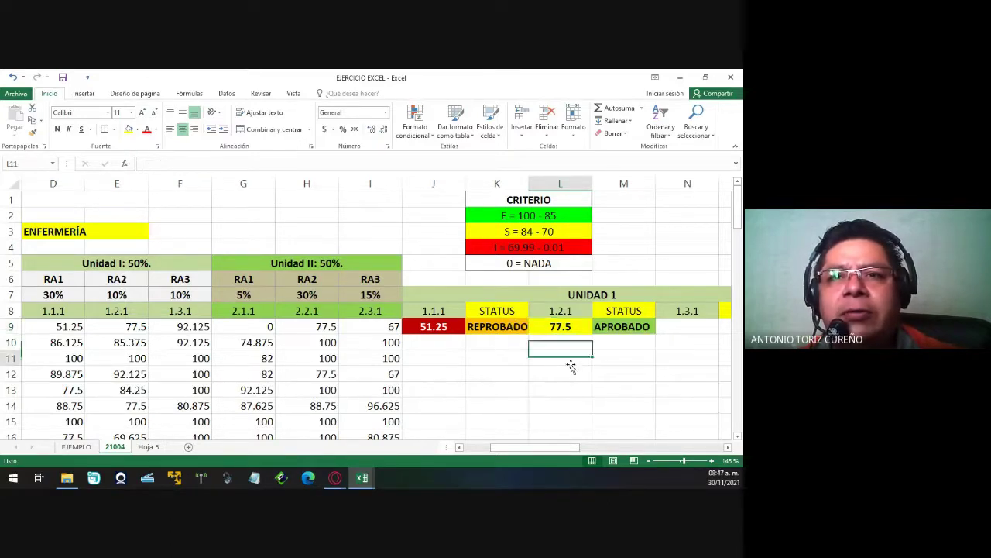
pyautogui.click(577, 330)
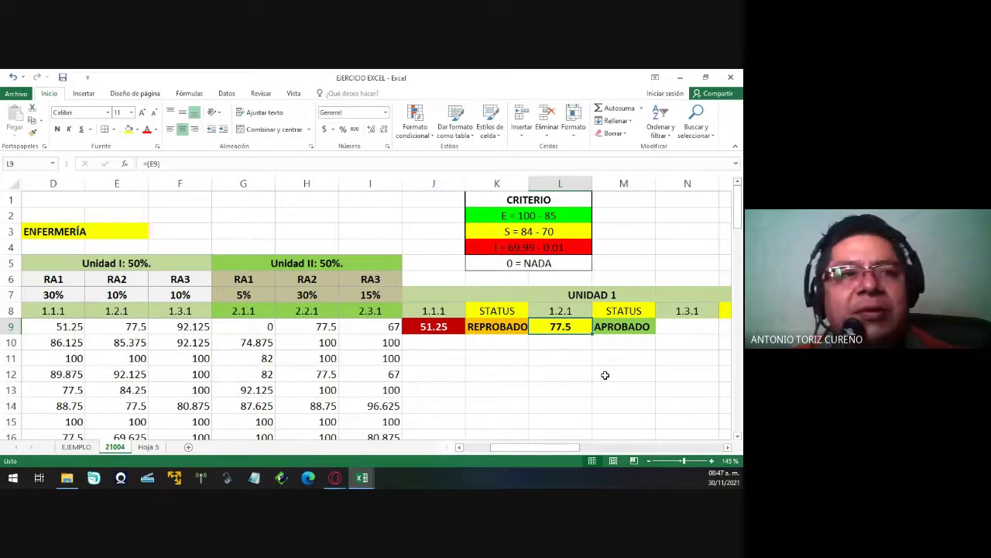
# Copy the 1.2.1 score-and-status pair from L9:M9 into N9:O9.
pyautogui.hotkey('shift', 'Right')
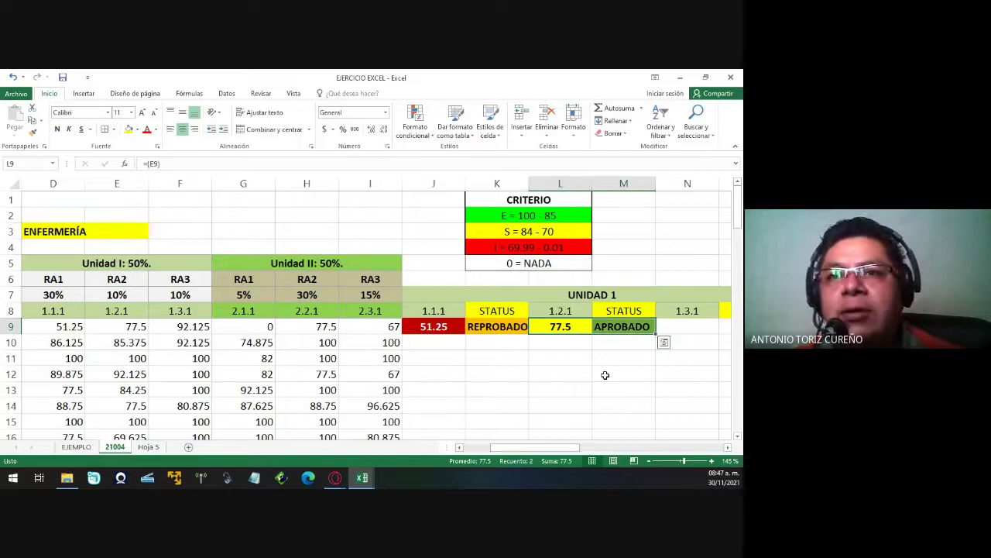
pyautogui.hotkey('ctrl', 'c')
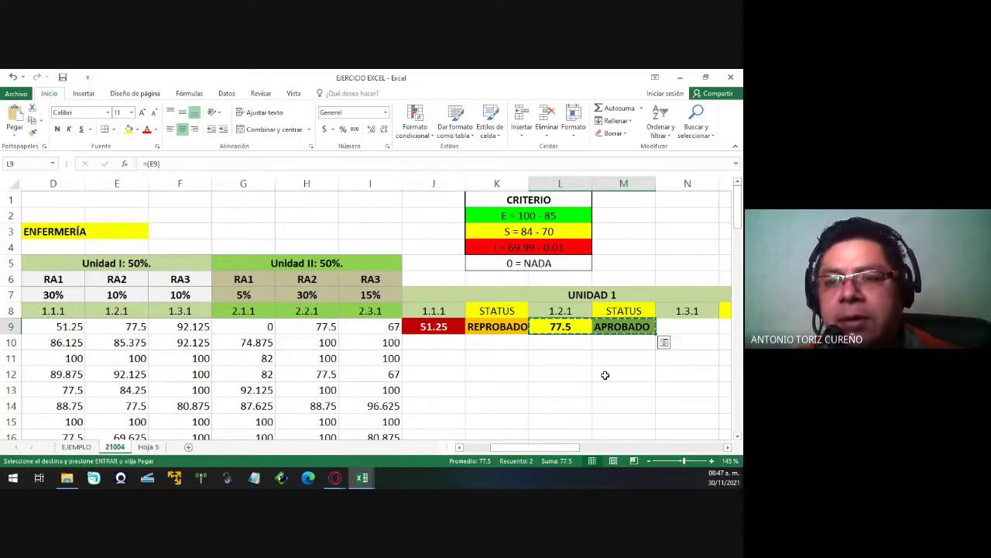
pyautogui.press('Right')
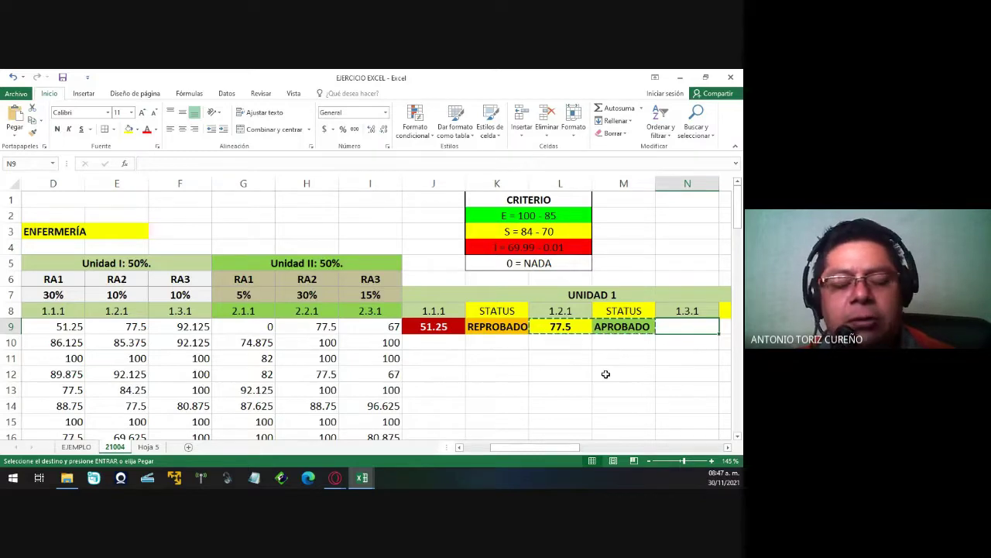
pyautogui.hotkey('ctrl', 'v')
pyautogui.moveTo(575, 448)
pyautogui.mouseDown()
pyautogui.moveTo(583, 448)
pyautogui.moveTo(580, 434)
pyautogui.mouseUp()
pyautogui.click(571, 356)
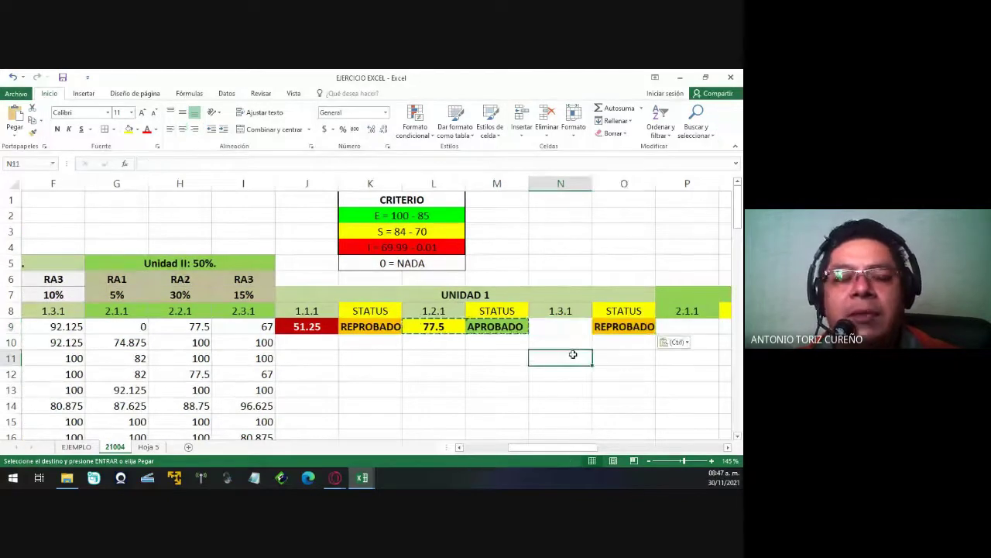
pyautogui.press('Escape')
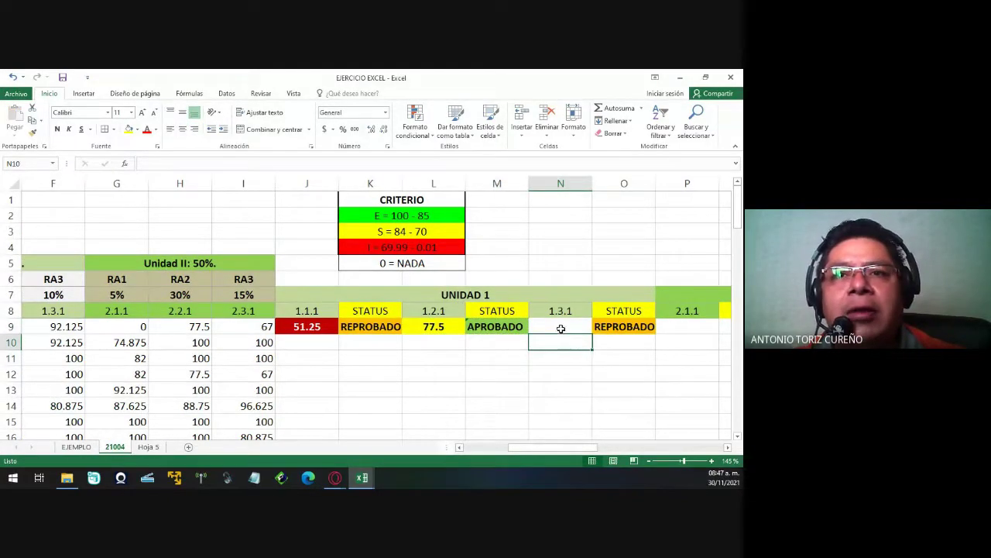
# Point N9's score formula at F9 so it shows 92.125.
pyautogui.click(560, 327)
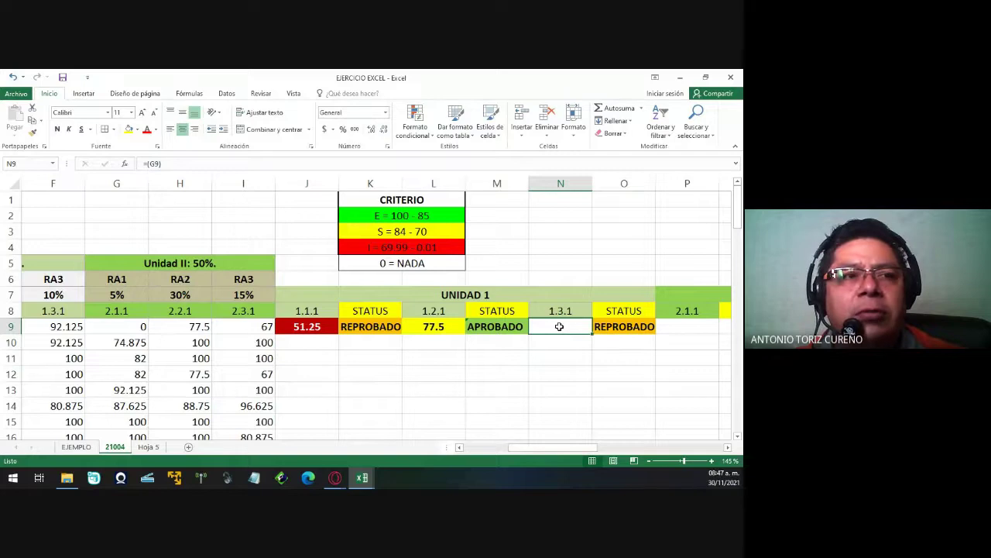
pyautogui.click(60, 329)
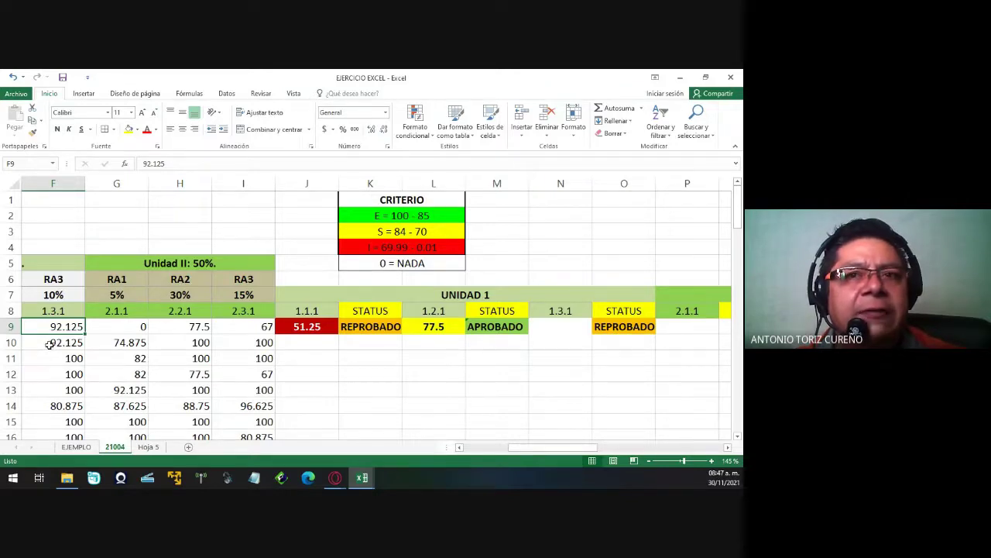
pyautogui.doubleClick(565, 329)
pyautogui.write('=(G9)')
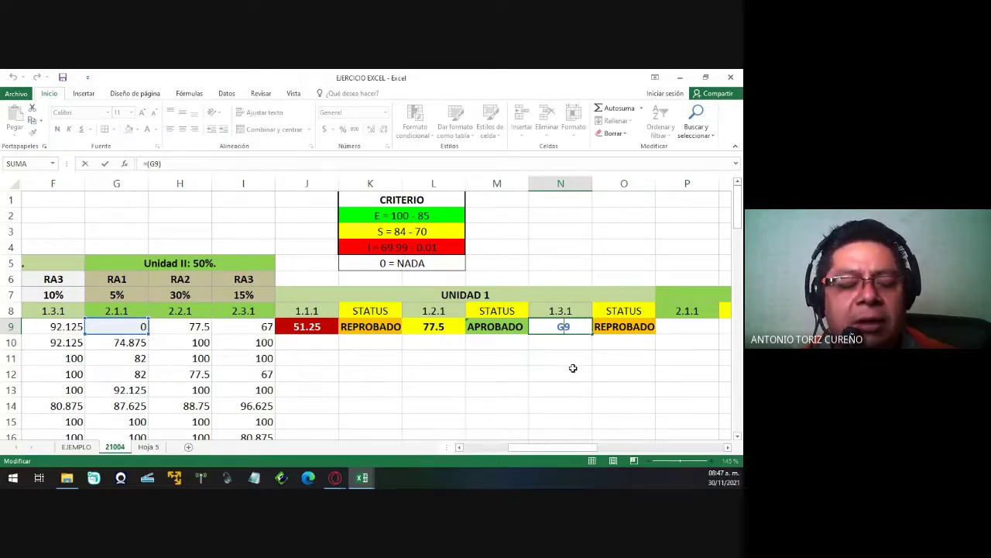
pyautogui.press('BackSpace')
pyautogui.press('BackSpace')
pyautogui.write('F9')
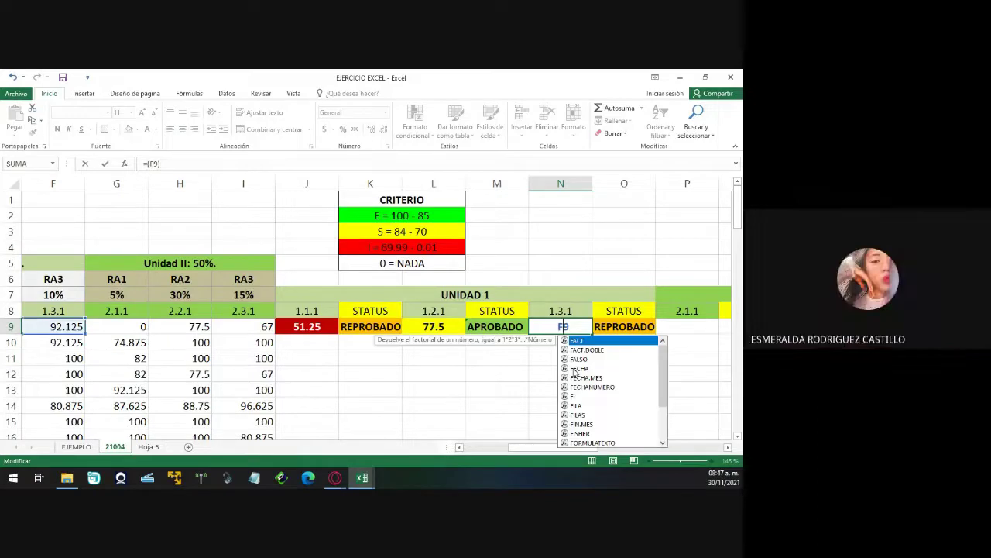
pyautogui.press('Return')
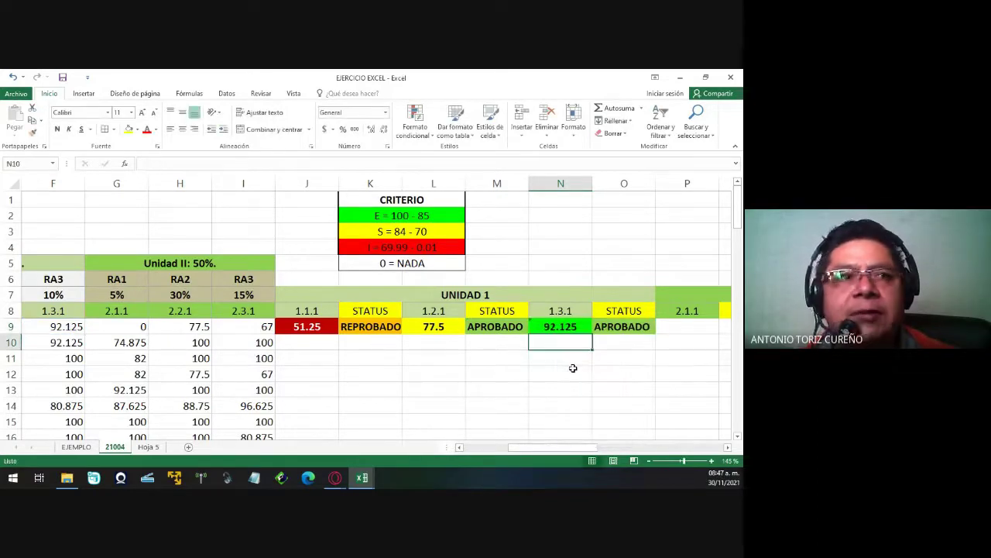
pyautogui.press('Up')
# Ignore the inconsistent-formula warning on N9 and save the workbook.
pyautogui.click(524, 326)
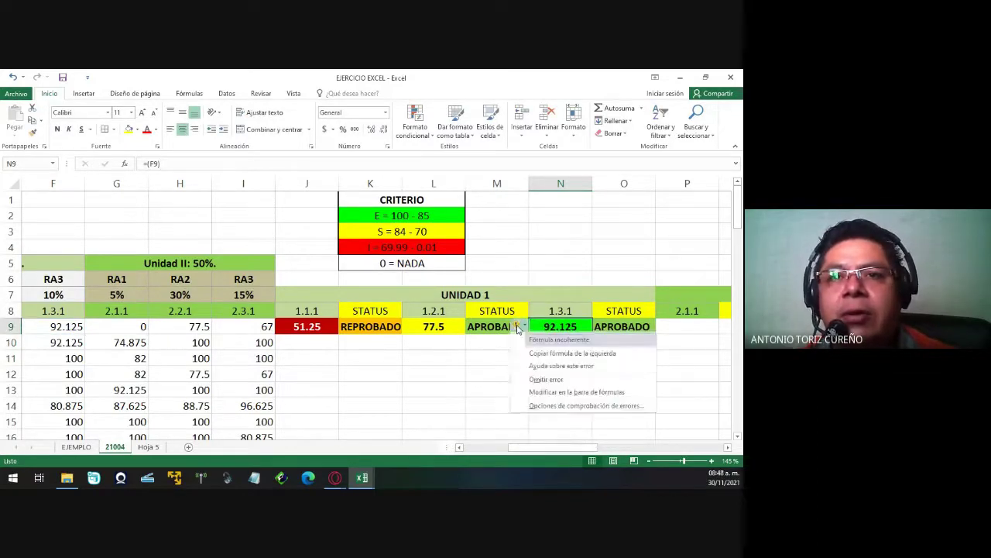
pyautogui.click(555, 378)
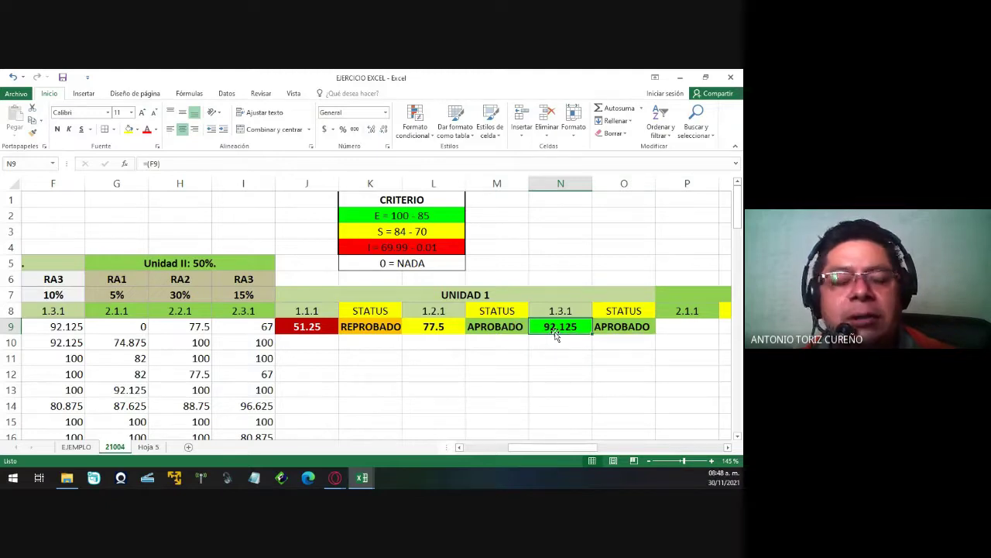
pyautogui.press('F2')
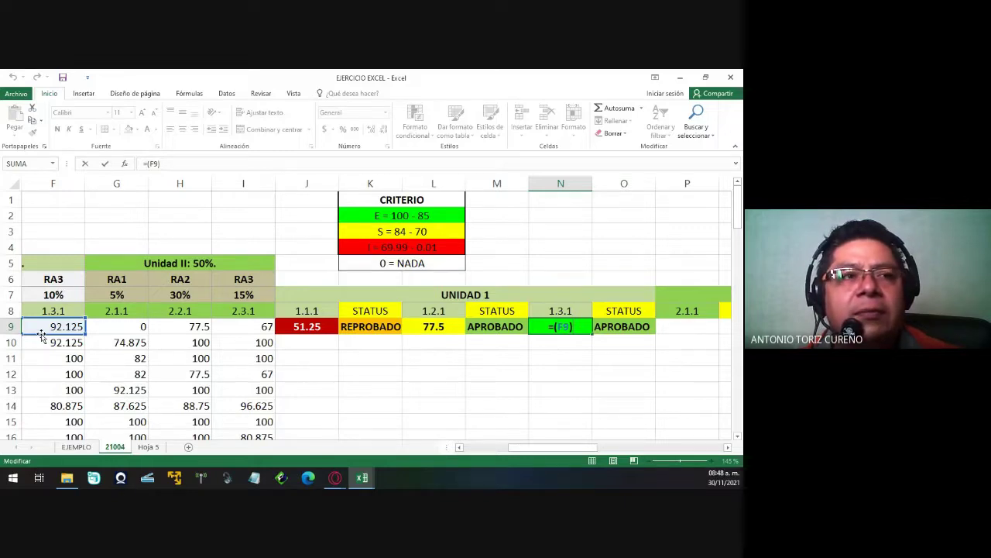
pyautogui.press('Escape')
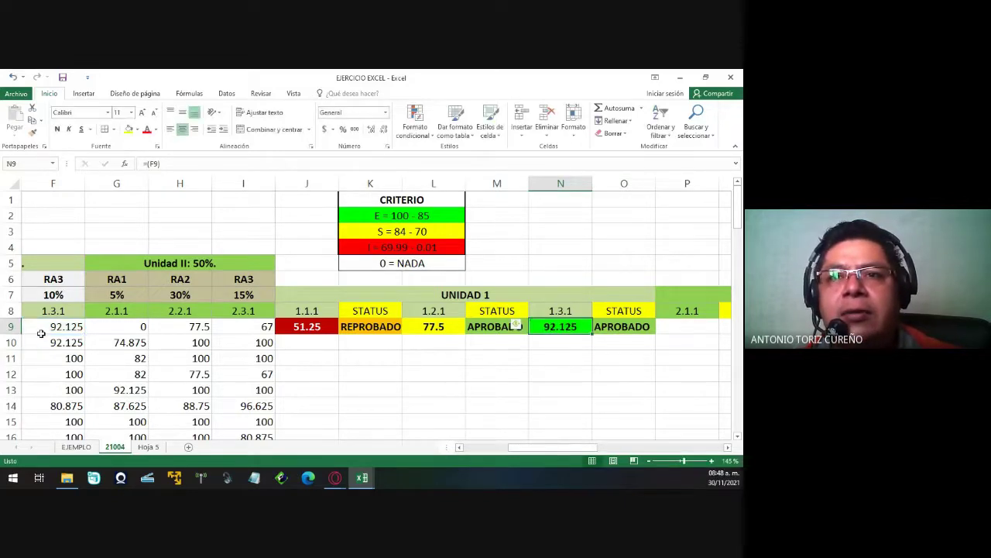
pyautogui.moveTo(117, 326); pyautogui.dragTo(451, 341)
pyautogui.click(495, 352)
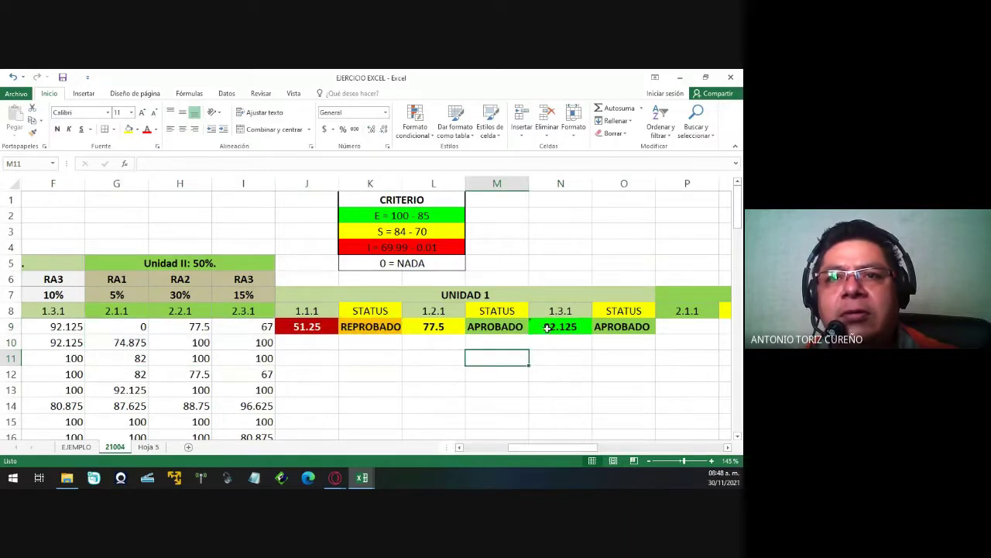
pyautogui.click(546, 326)
pyautogui.click(525, 328)
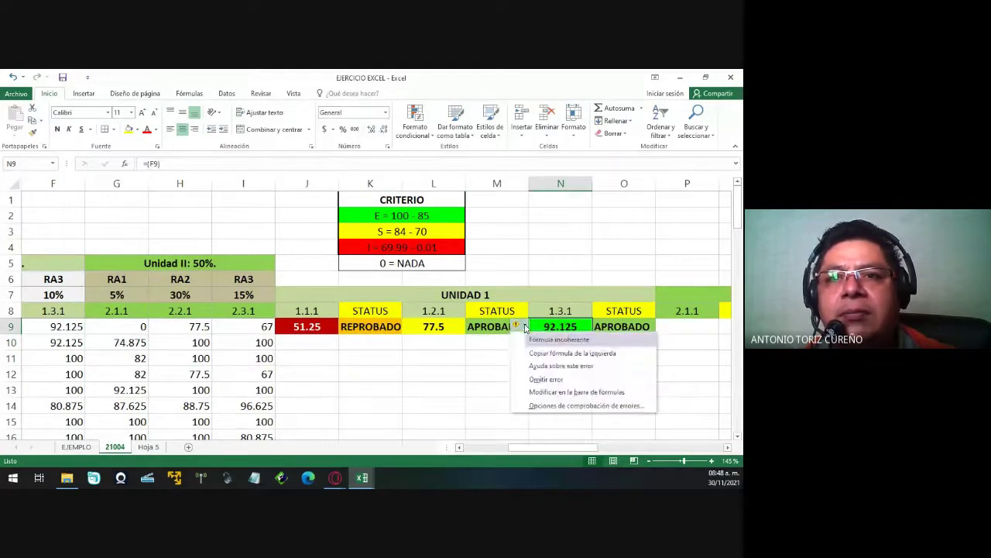
pyautogui.click(556, 381)
pyautogui.click(571, 363)
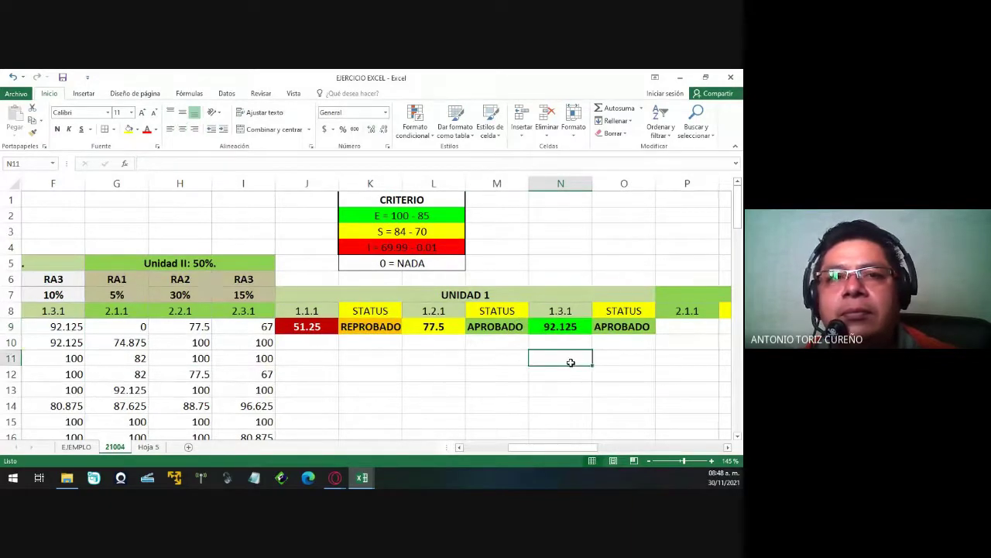
pyautogui.click(565, 328)
pyautogui.hotkey('ctrl', 's')
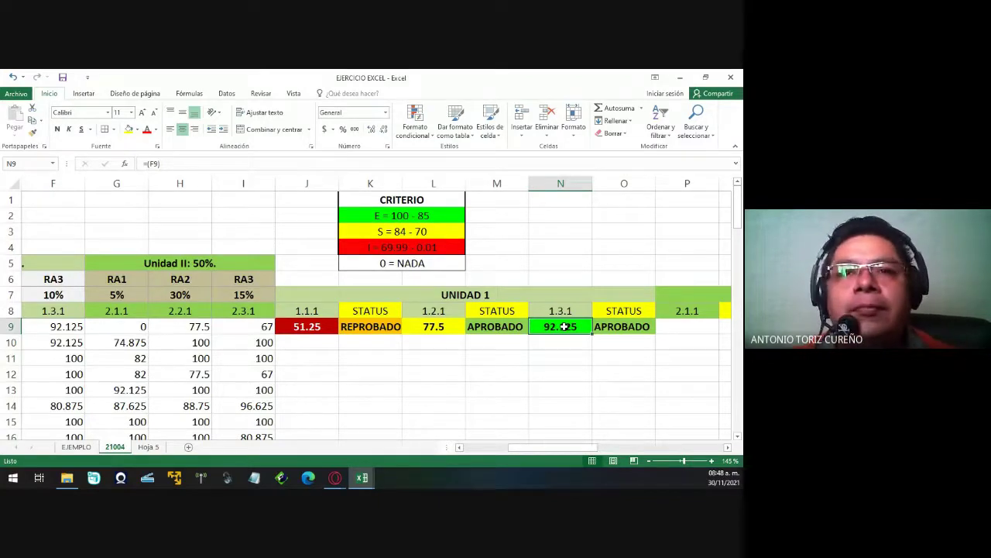
pyautogui.click(649, 460)
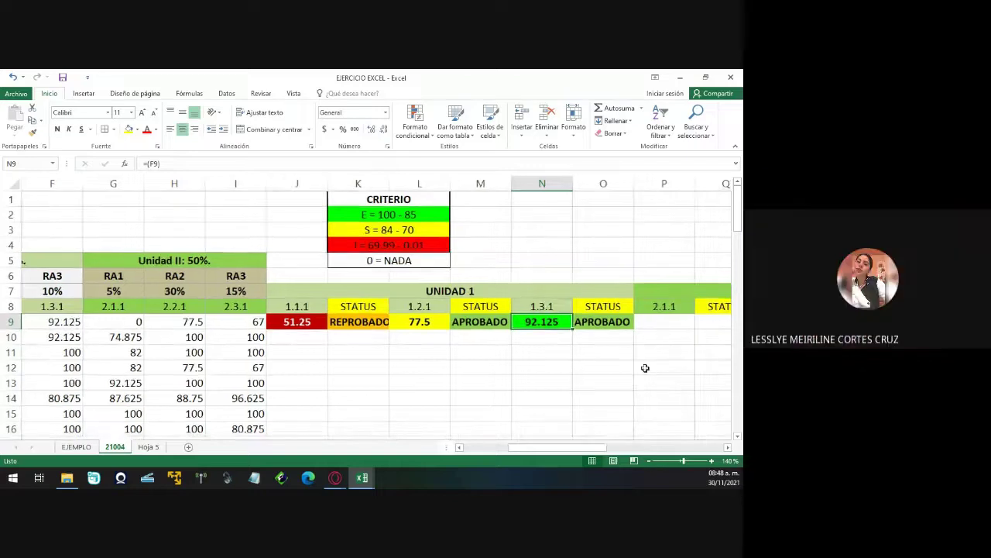
pyautogui.hotkey('shift', 'Right')
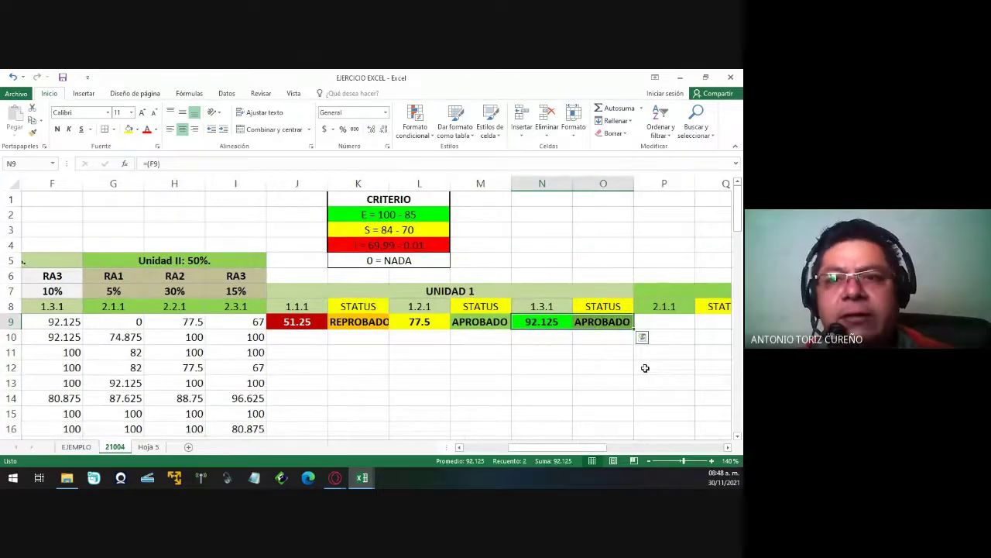
# Paste the copied 1.3.1 score-and-status pair into P9:Q9.
pyautogui.hotkey('ctrl', 'c')
pyautogui.click(664, 318)
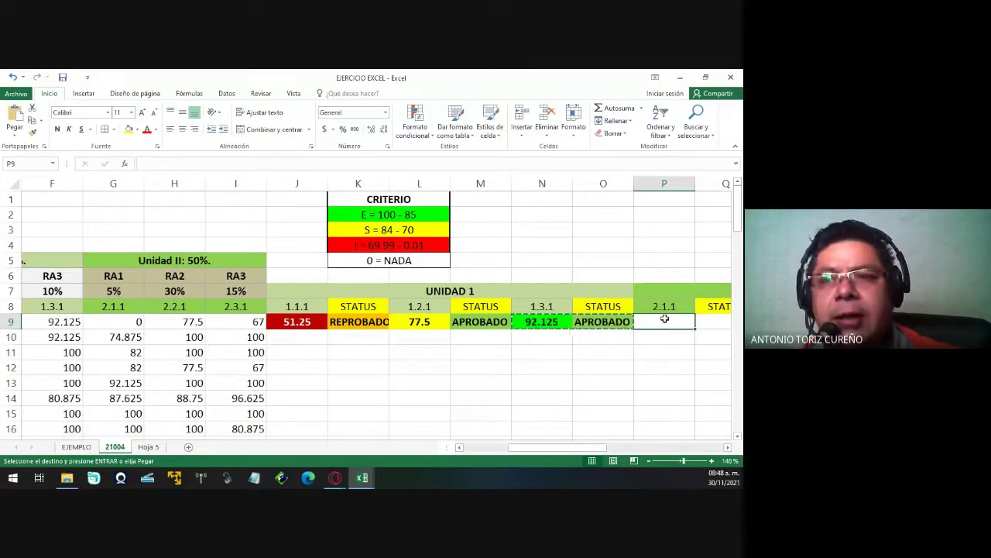
pyautogui.hotkey('ctrl', 'v')
pyautogui.click(727, 448)
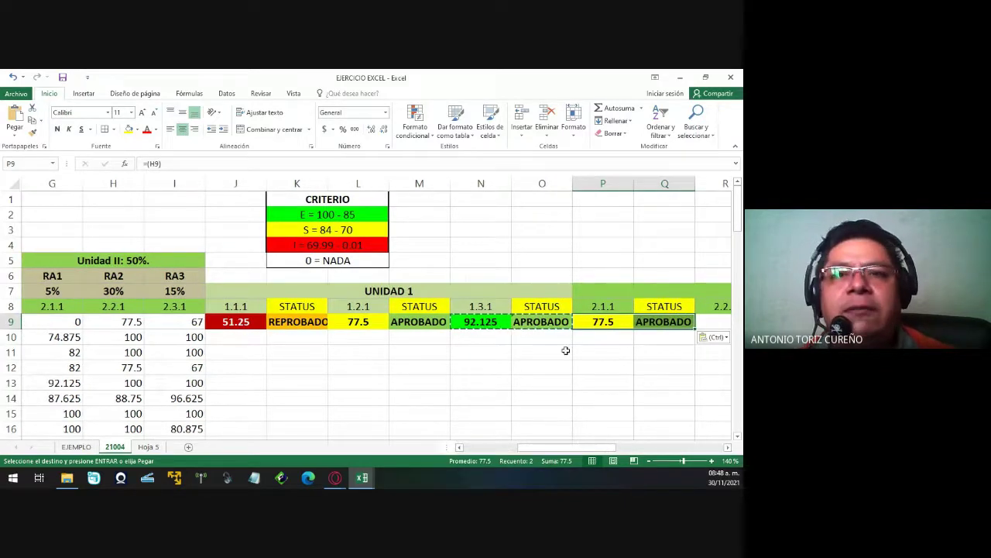
pyautogui.press('Escape')
# Re-confirm P9's score formula and ignore its inconsistent-formula warning.
pyautogui.click(599, 321)
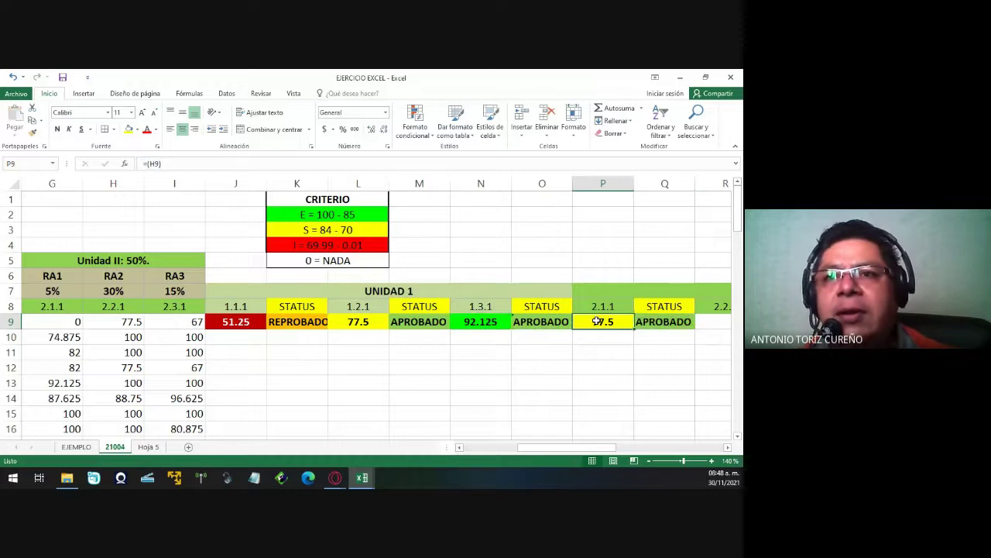
pyautogui.doubleClick(599, 320)
pyautogui.write('G')
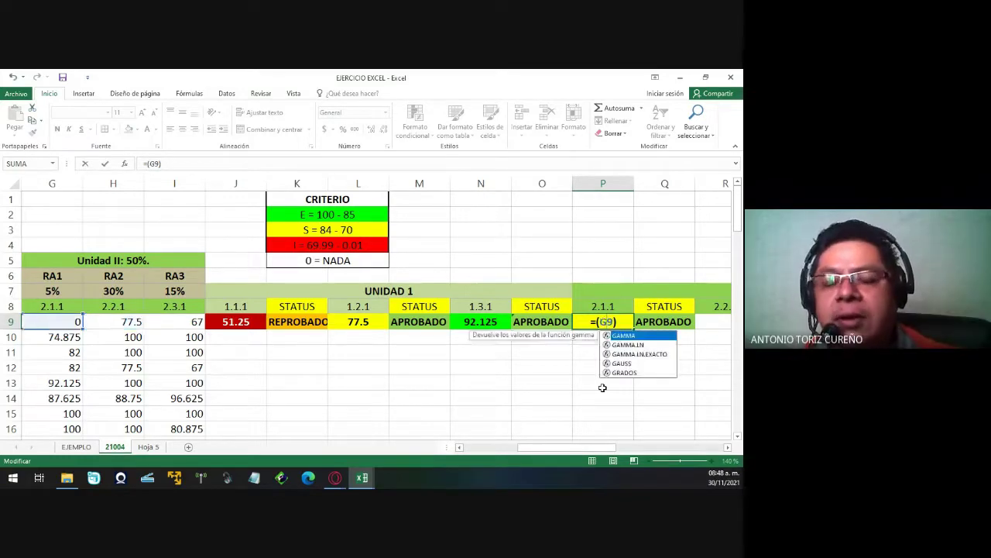
pyautogui.press('Return')
pyautogui.click(582, 322)
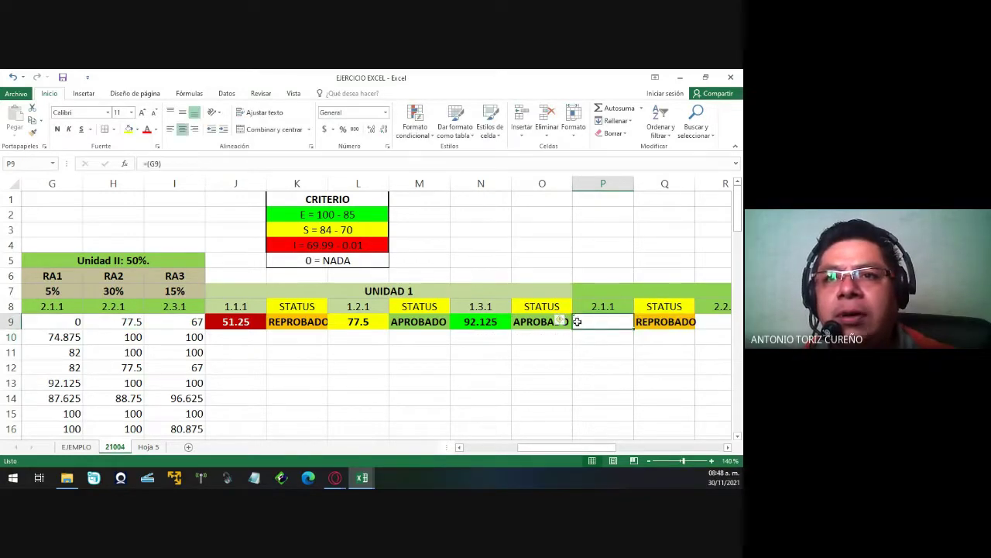
pyautogui.click(568, 321)
pyautogui.click(591, 374)
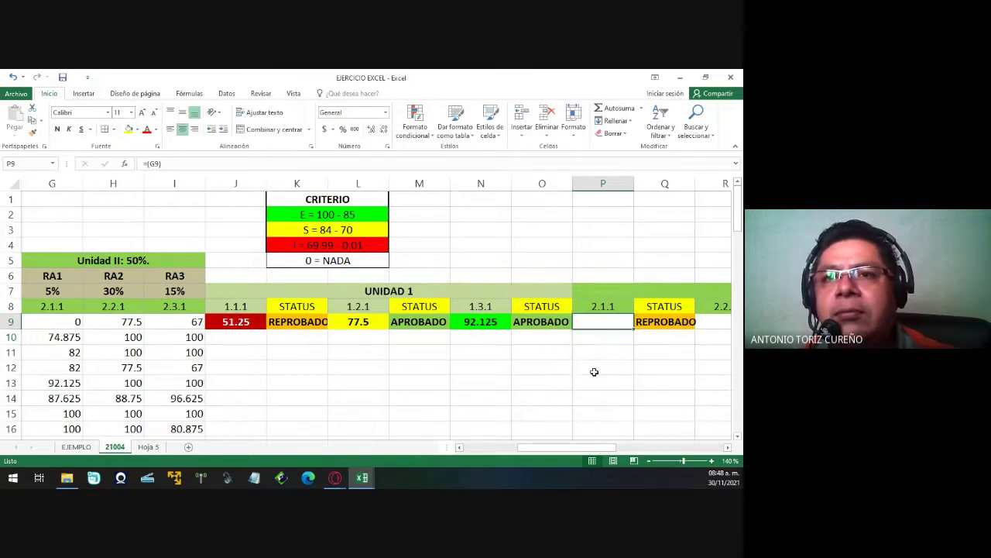
pyautogui.click(600, 367)
pyautogui.click(616, 324)
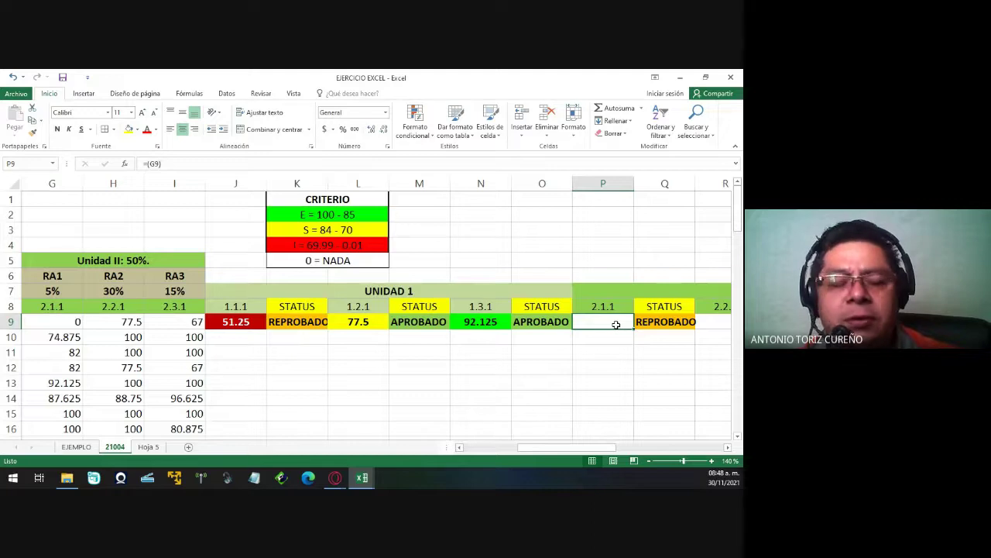
# Copy P9:Q9 into R9:S9 and change R9's reference to H9, giving 77.5.
pyautogui.hotkey('shift', 'Right')
pyautogui.hotkey('ctrl', 'c')
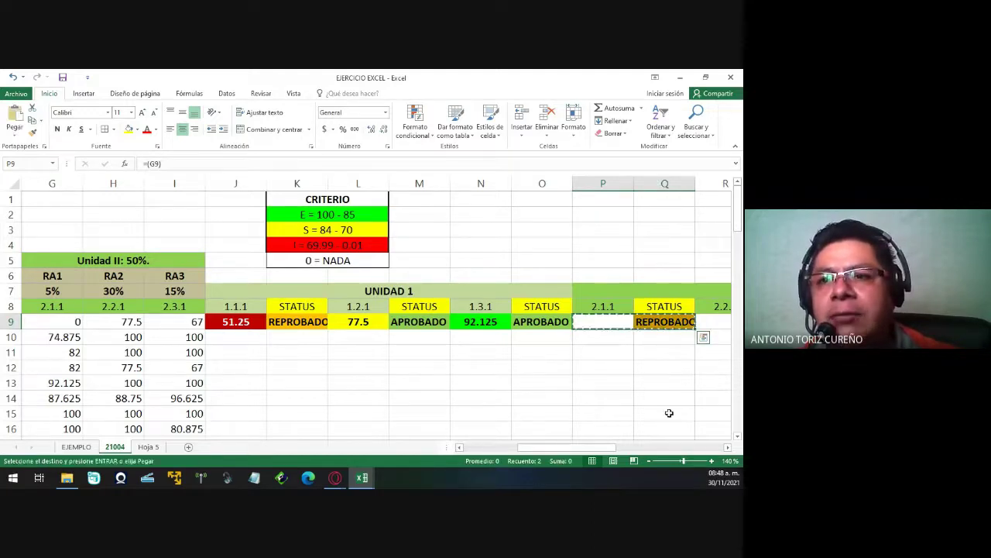
pyautogui.hscroll(1, 668, 330)
pyautogui.click(665, 320)
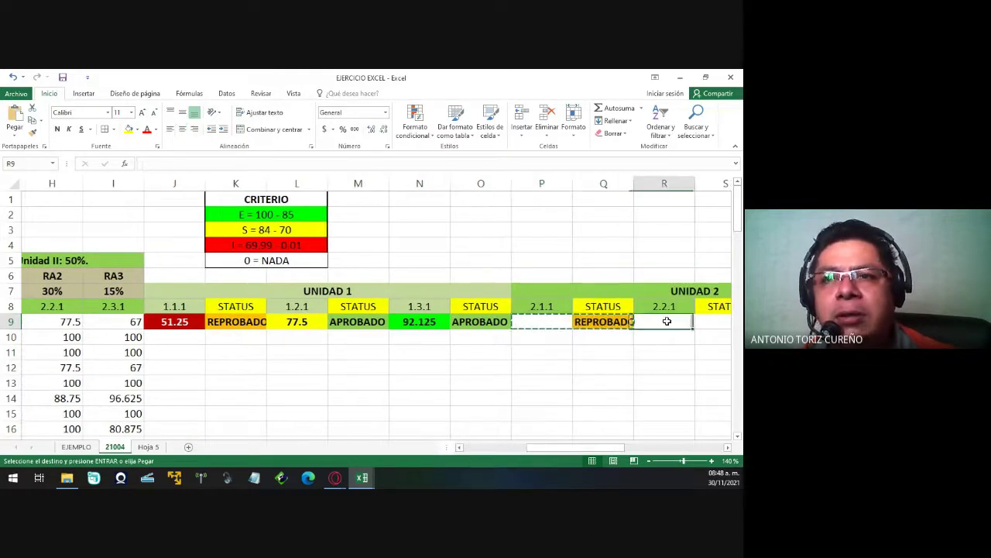
pyautogui.hotkey('ctrl', 'v')
pyautogui.press('Escape')
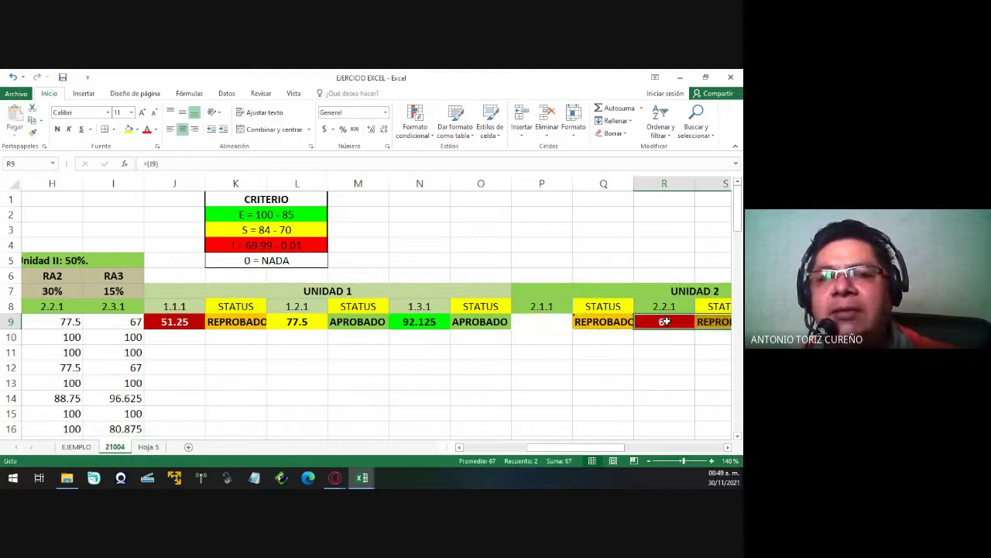
pyautogui.doubleClick(664, 320)
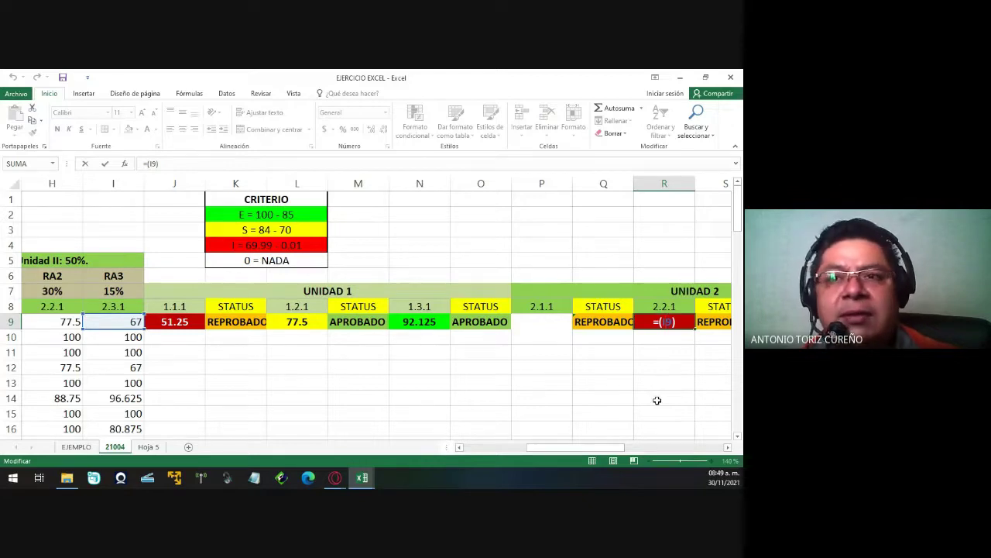
pyautogui.write('H')
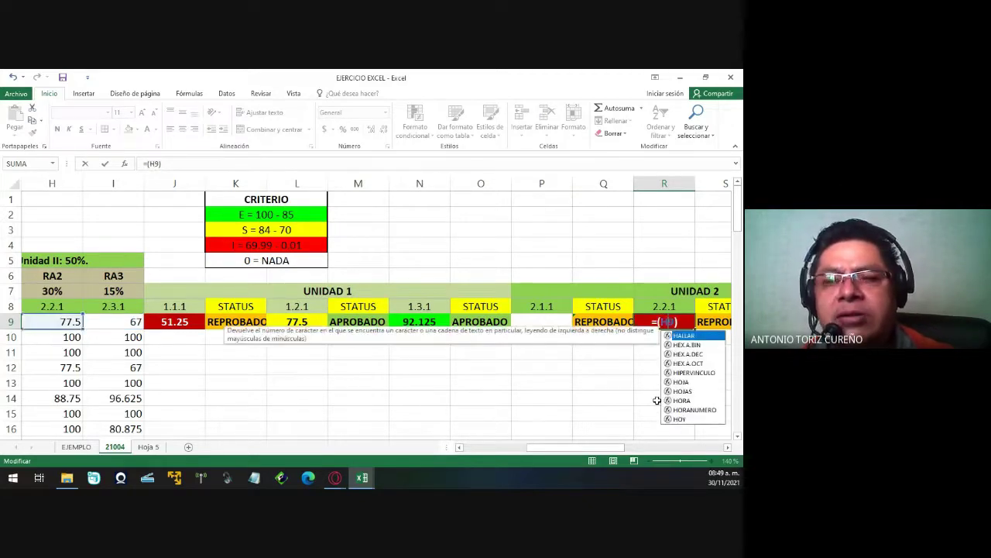
pyautogui.press('Return')
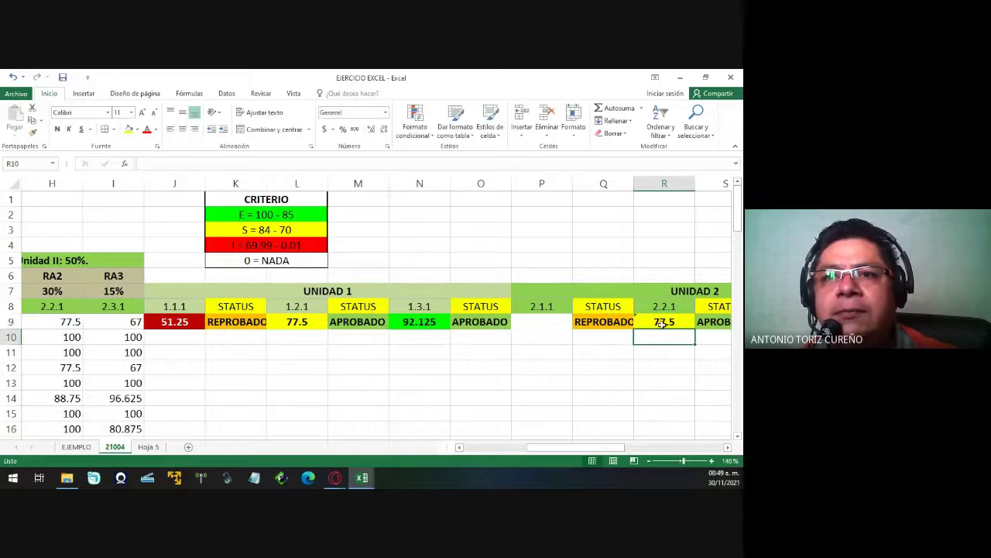
# Ignore the inconsistent-formula warning on R9.
pyautogui.click(663, 322)
pyautogui.click(626, 322)
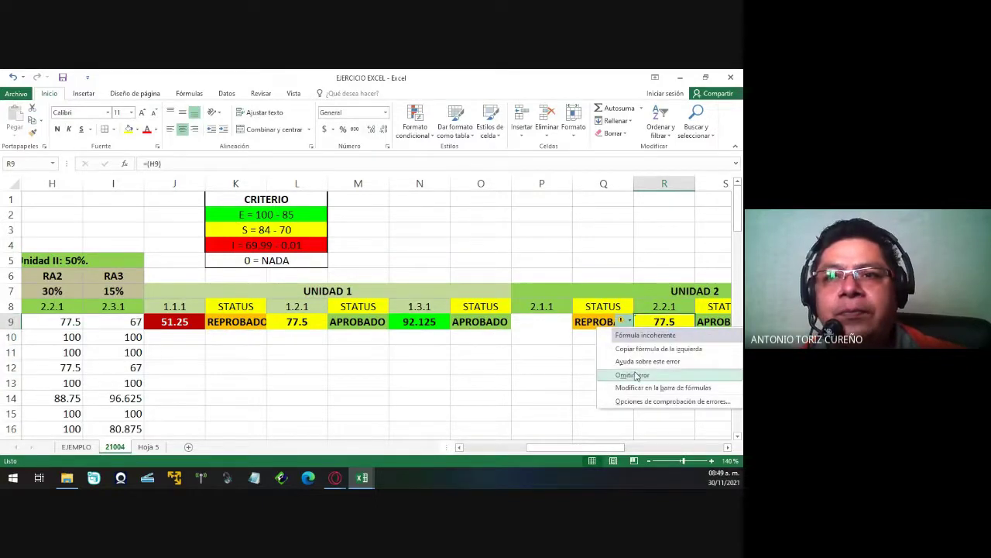
pyautogui.click(632, 374)
pyautogui.press('F2')
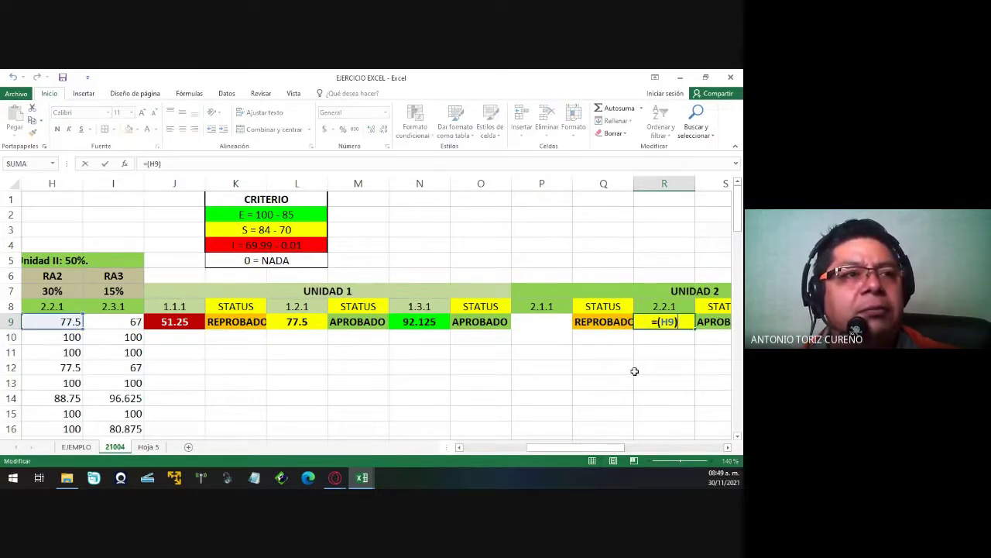
pyautogui.hotkey('ctrl', 'Return')
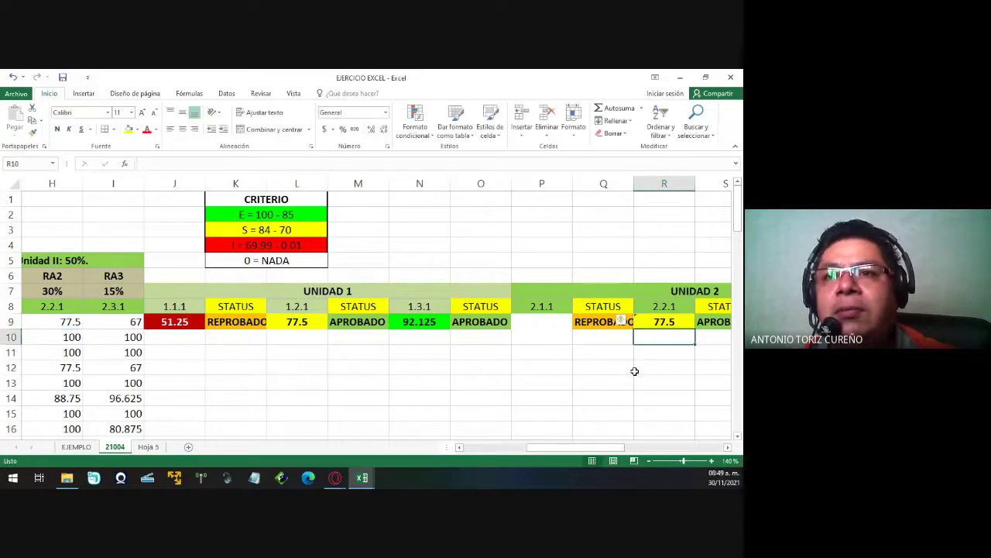
pyautogui.click(626, 321)
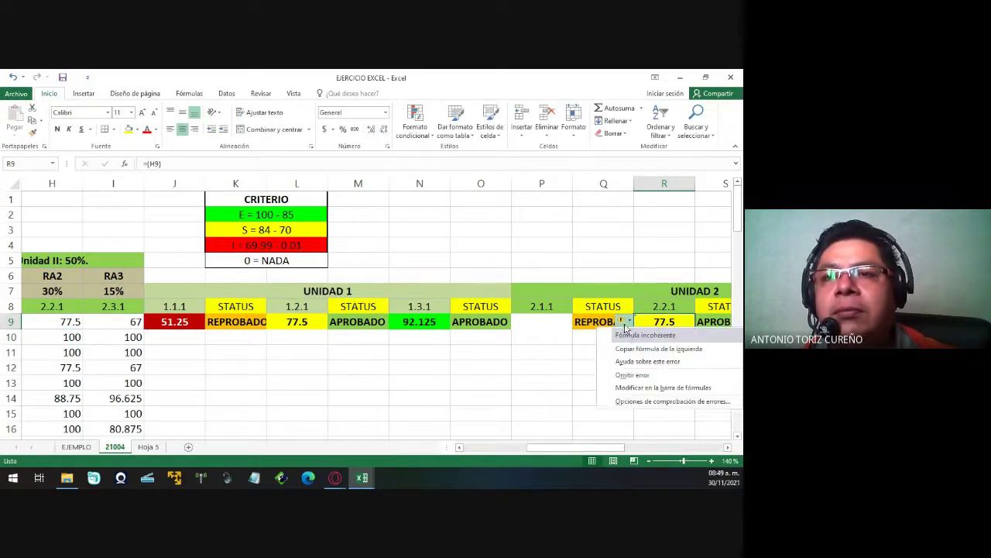
pyautogui.click(644, 375)
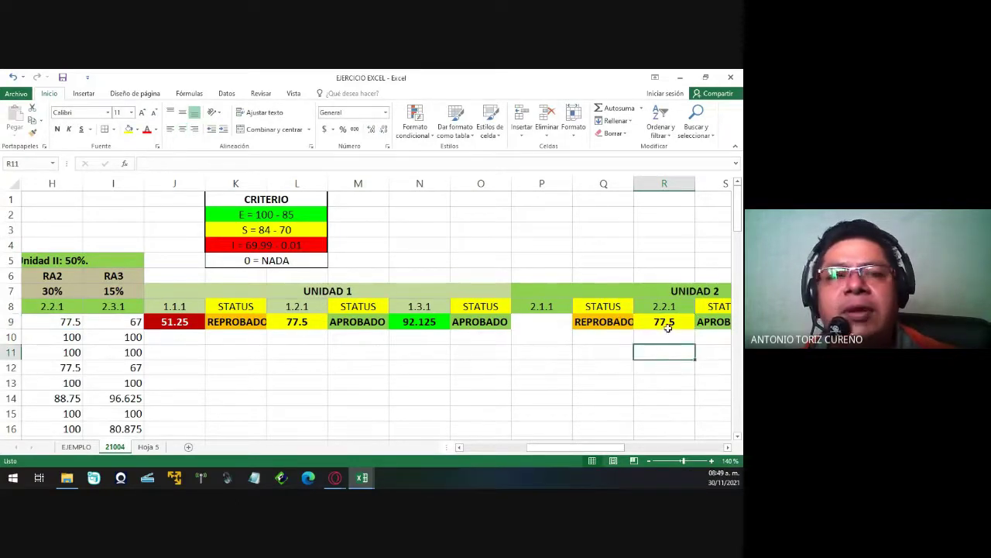
pyautogui.moveTo(608, 449); pyautogui.dragTo(616, 451)
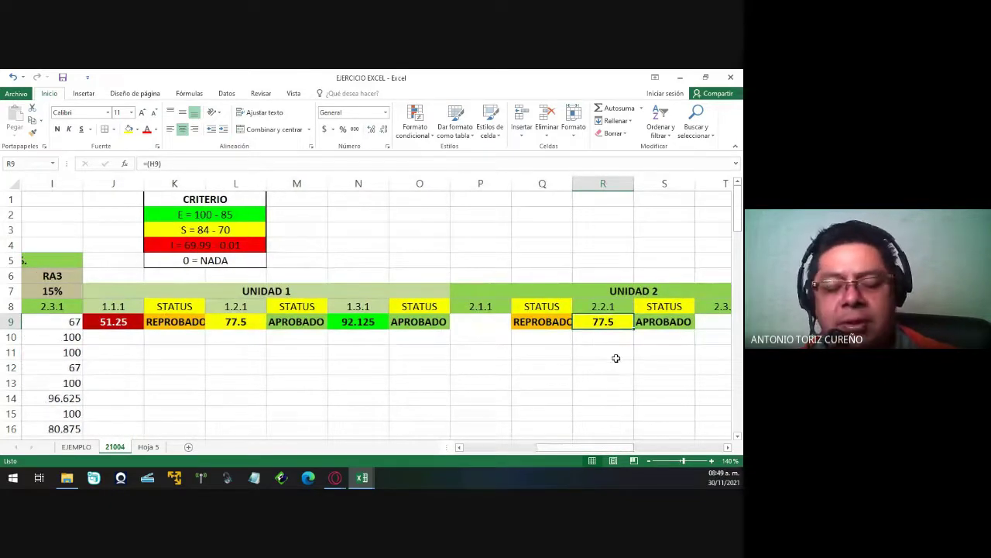
# Copy the R9:S9 score-and-status pair into T9:U9.
pyautogui.hotkey('shift', 'Right')
pyautogui.hotkey('ctrl', 'c')
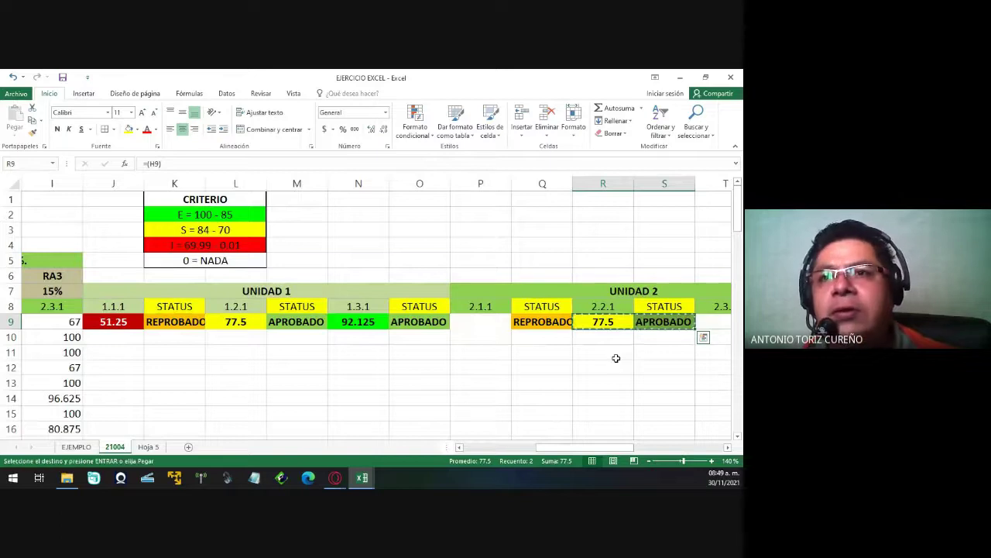
pyautogui.click(708, 321)
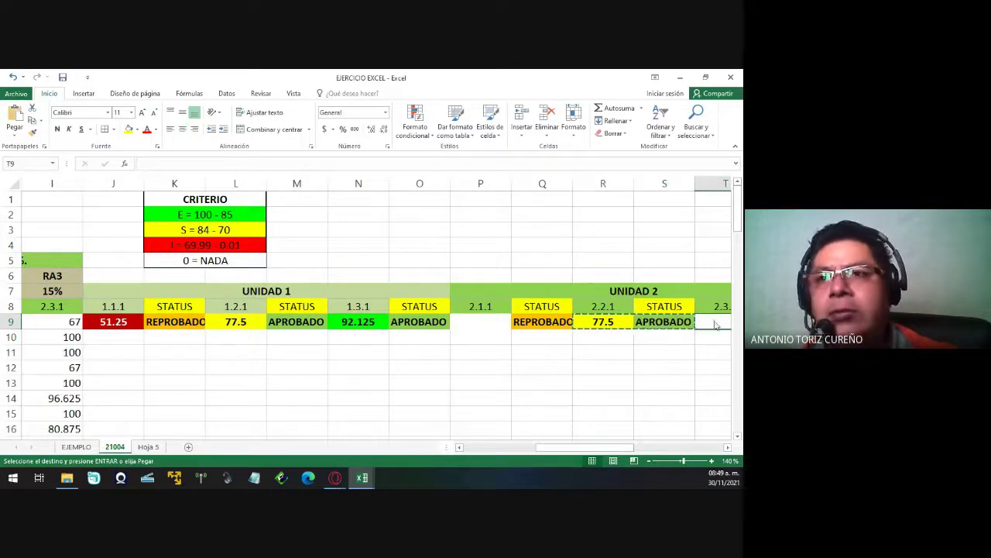
pyautogui.hotkey('ctrl', 'v')
pyautogui.press('Escape')
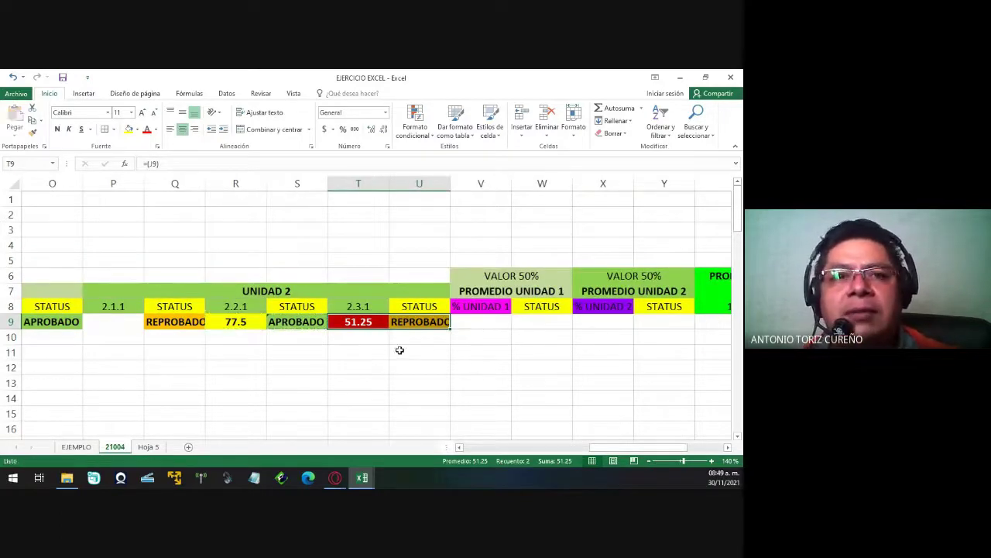
# Change T9's formula from =(J9) to =(I9), showing 67 with REPROBADO.
pyautogui.click(398, 350)
pyautogui.doubleClick(357, 321)
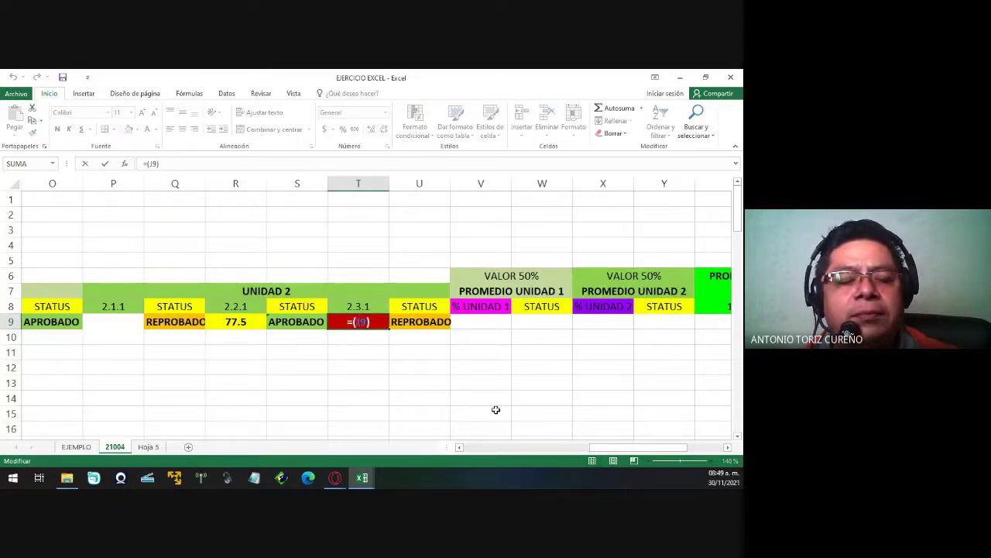
pyautogui.press('Escape')
pyautogui.moveTo(601, 448); pyautogui.dragTo(542, 455)
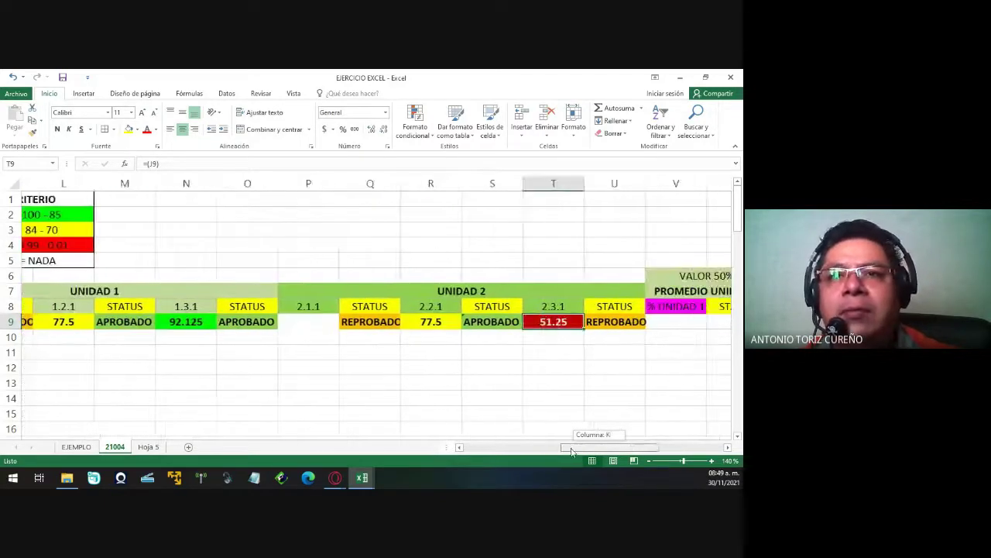
pyautogui.moveTo(542, 454); pyautogui.dragTo(573, 455)
pyautogui.doubleClick(547, 321)
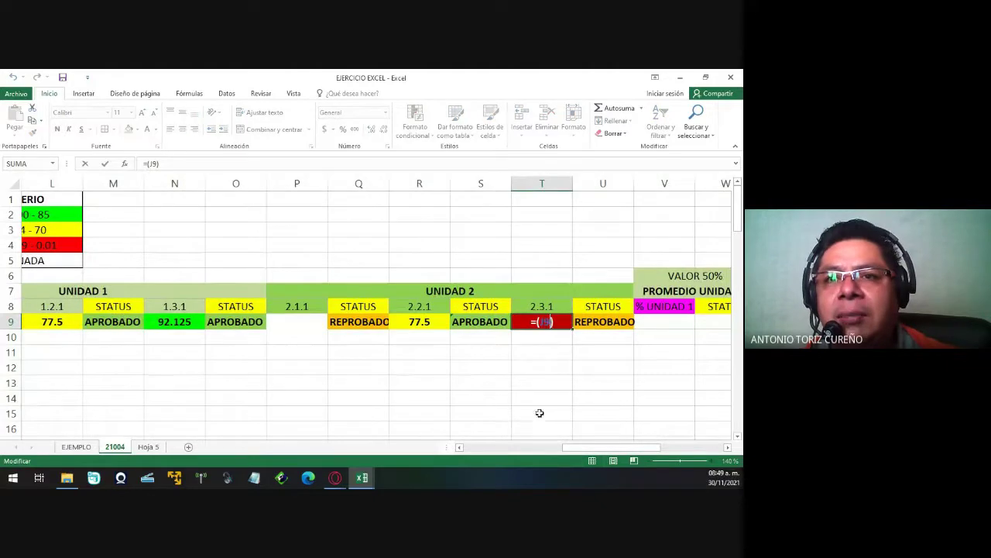
pyautogui.press('BackSpace')
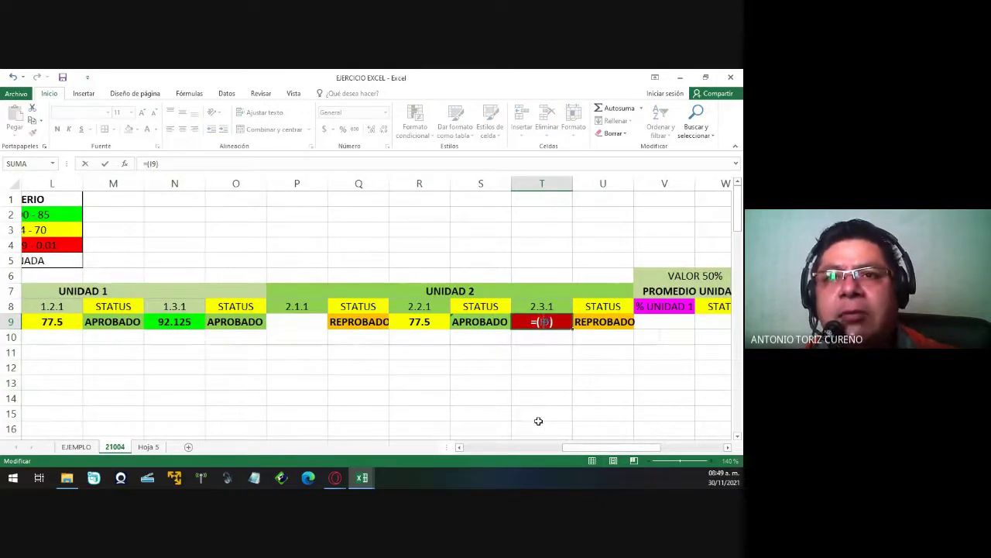
pyautogui.write('I')
pyautogui.hotkey('ctrl', 'Return')
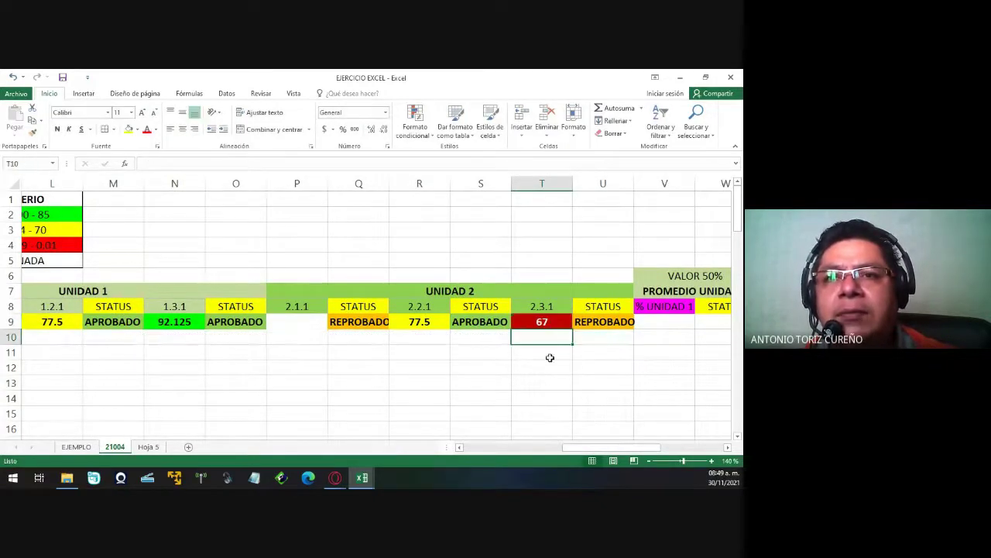
# Ignore the inconsistent-formula warning on T9.
pyautogui.click(500, 320)
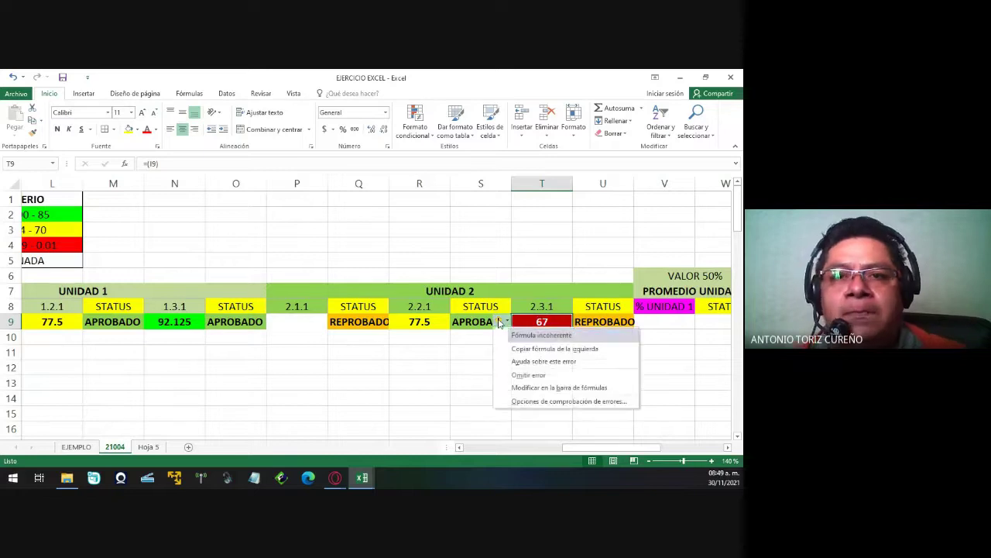
pyautogui.click(532, 376)
pyautogui.click(531, 374)
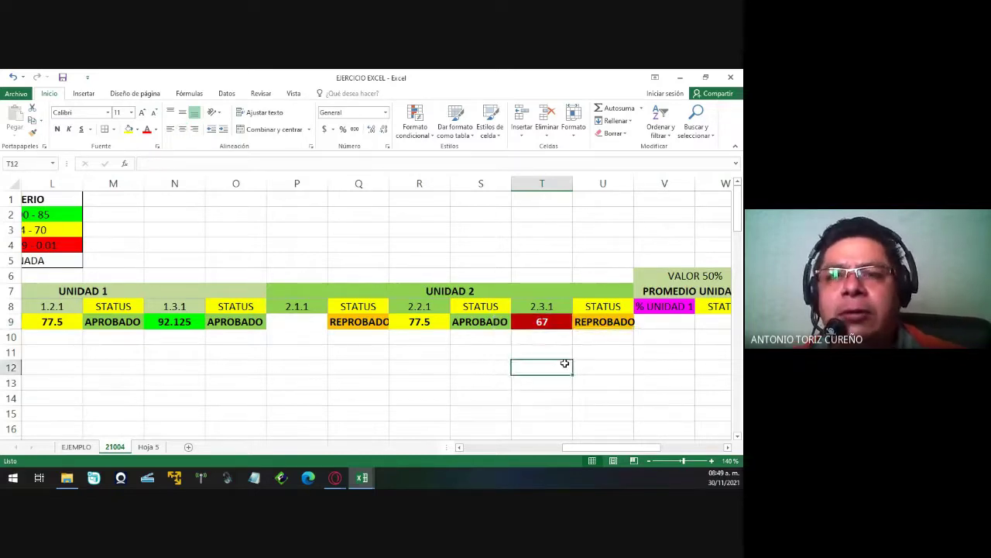
pyautogui.click(612, 339)
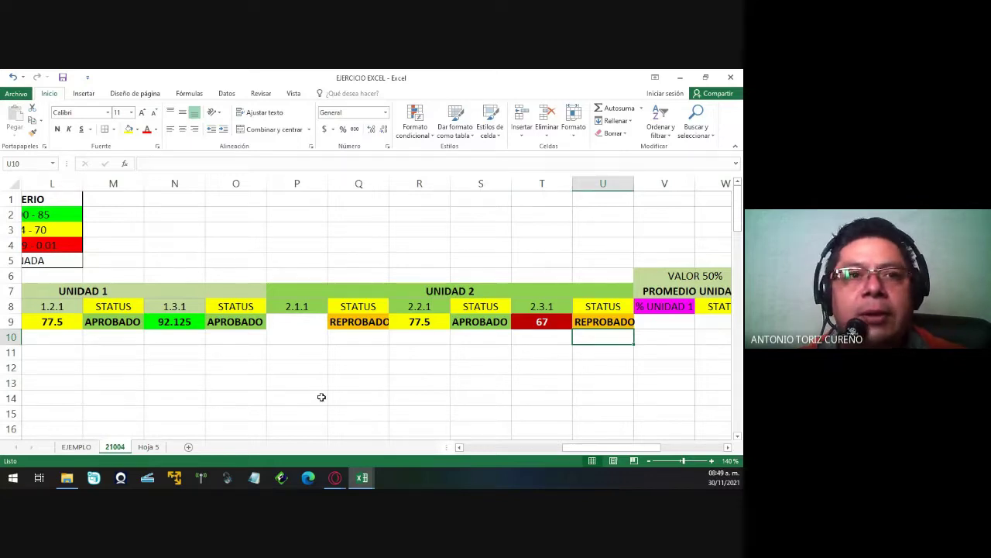
pyautogui.scroll(-1, 322, 397)
pyautogui.scroll(-1, 321, 396)
pyautogui.scroll(-2, 322, 396)
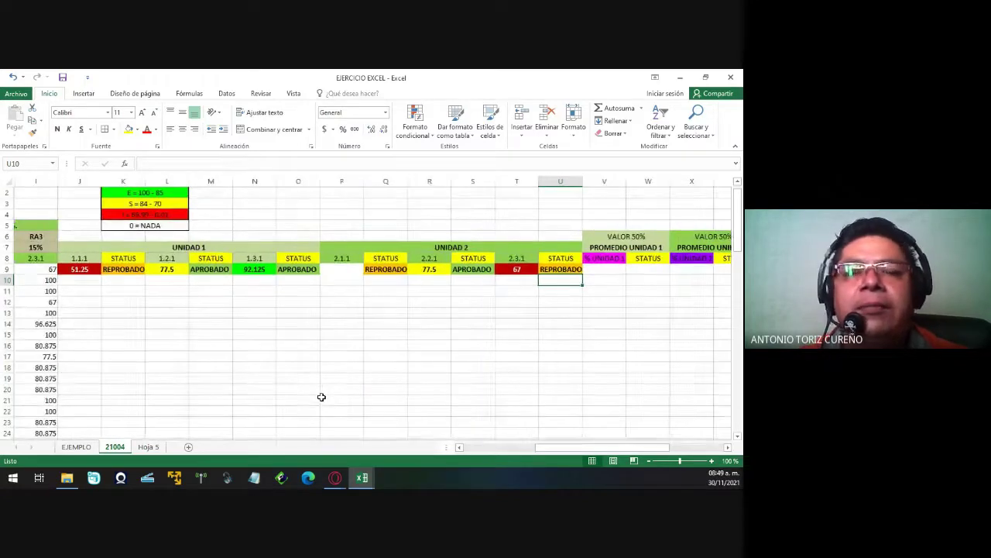
# Re-commit the status formulas in U9 and M9.
pyautogui.click(74, 268)
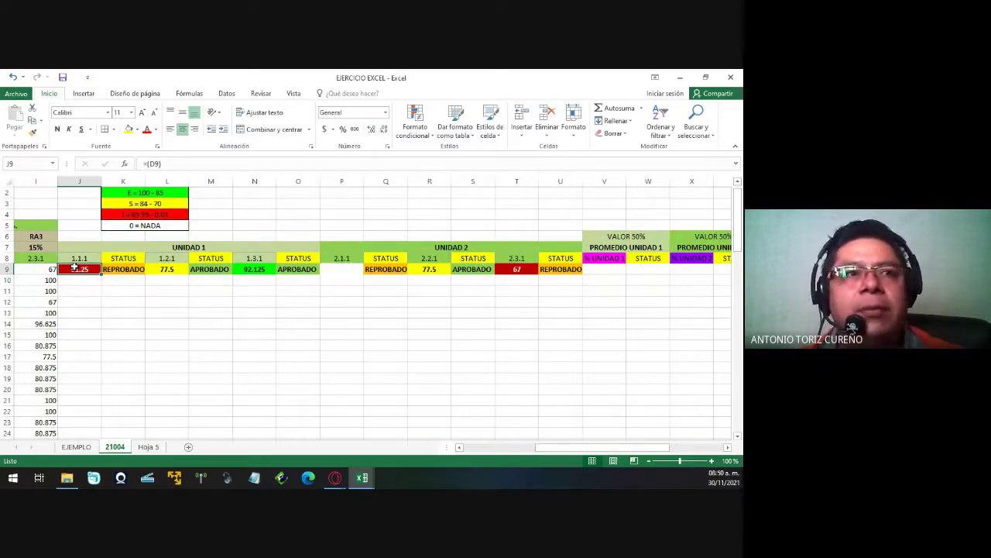
pyautogui.click(560, 269)
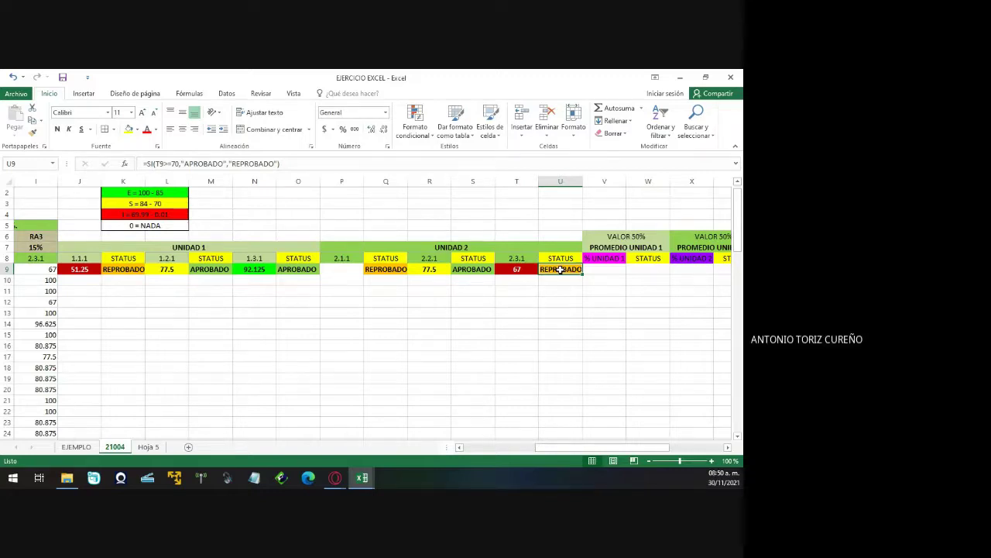
pyautogui.doubleClick(560, 269)
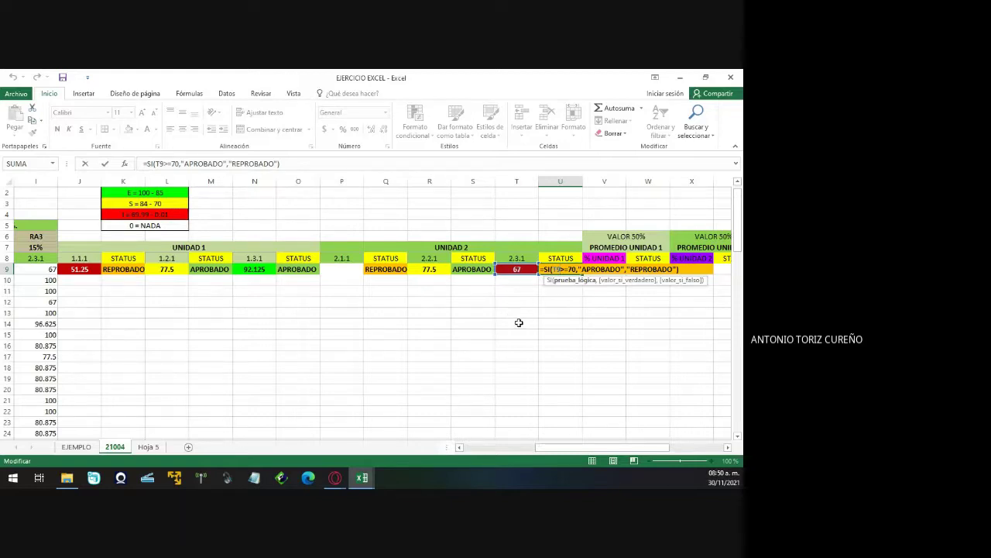
pyautogui.hotkey('ctrl', 'Return')
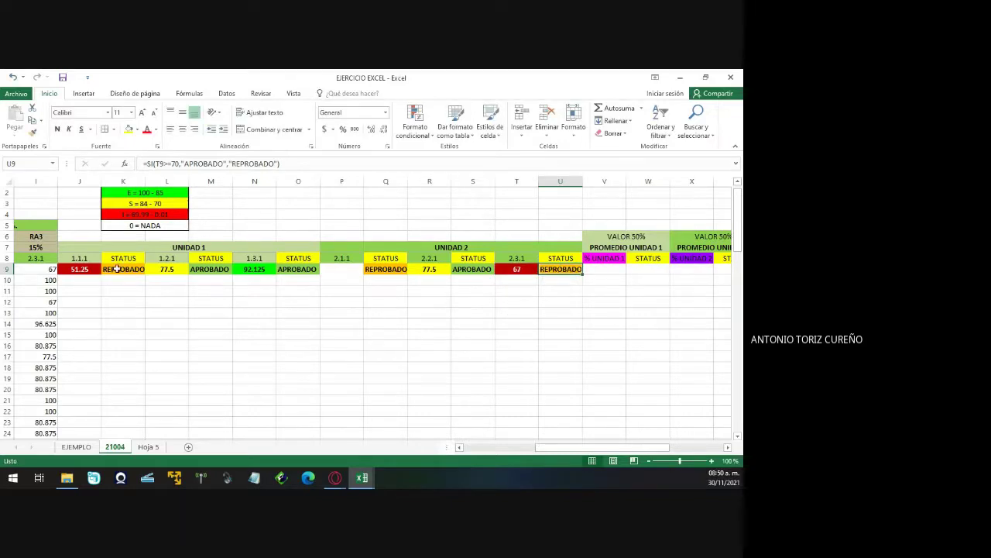
pyautogui.click(207, 267)
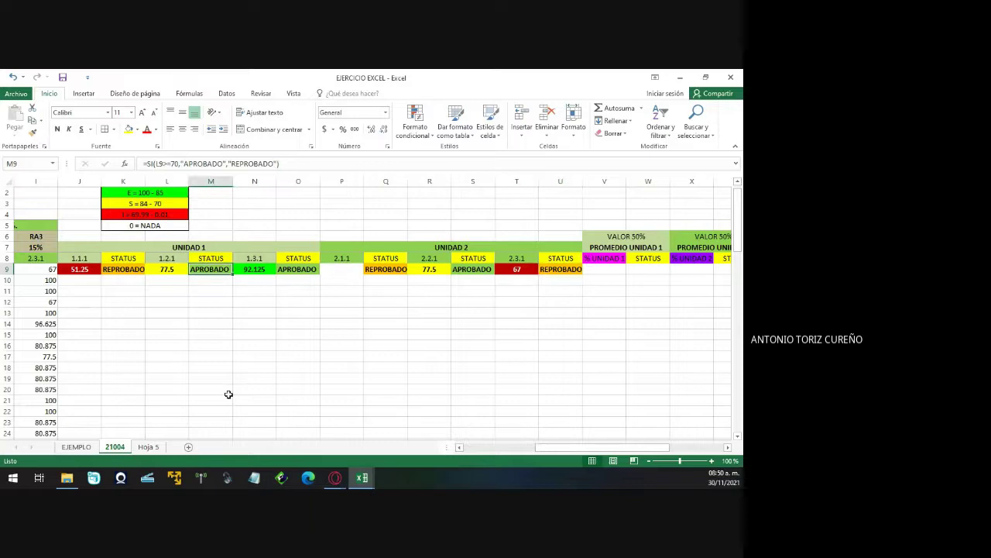
pyautogui.press('F2')
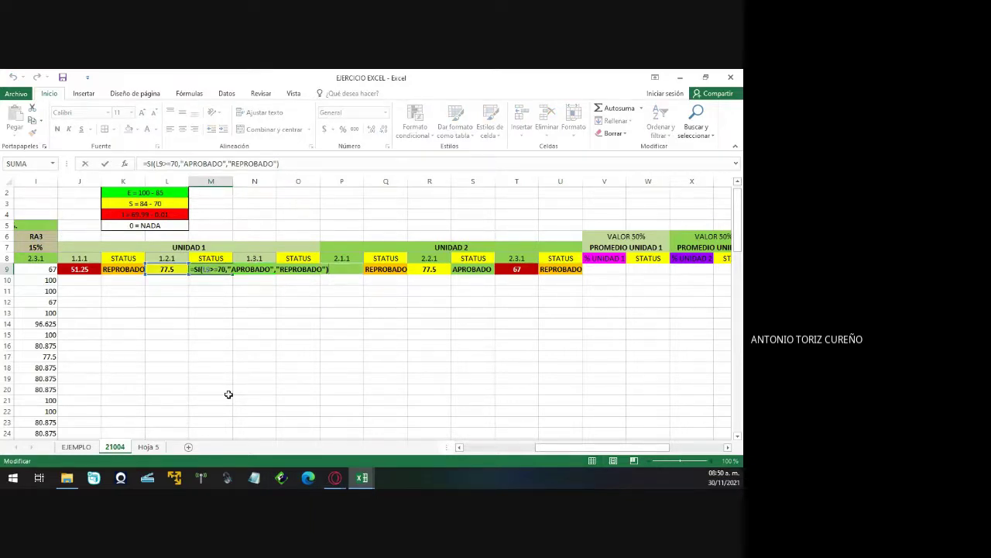
pyautogui.press('Return')
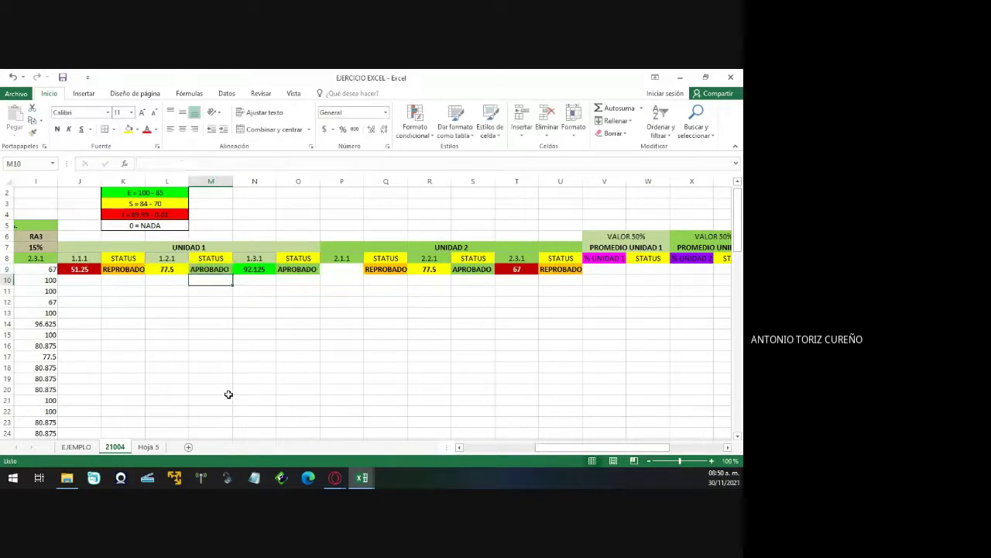
# Re-commit the O9 and Q9 status formulas, then switch to the video-call window.
pyautogui.press('Up')
pyautogui.press('Right')
pyautogui.press('Right')
pyautogui.press('F2')
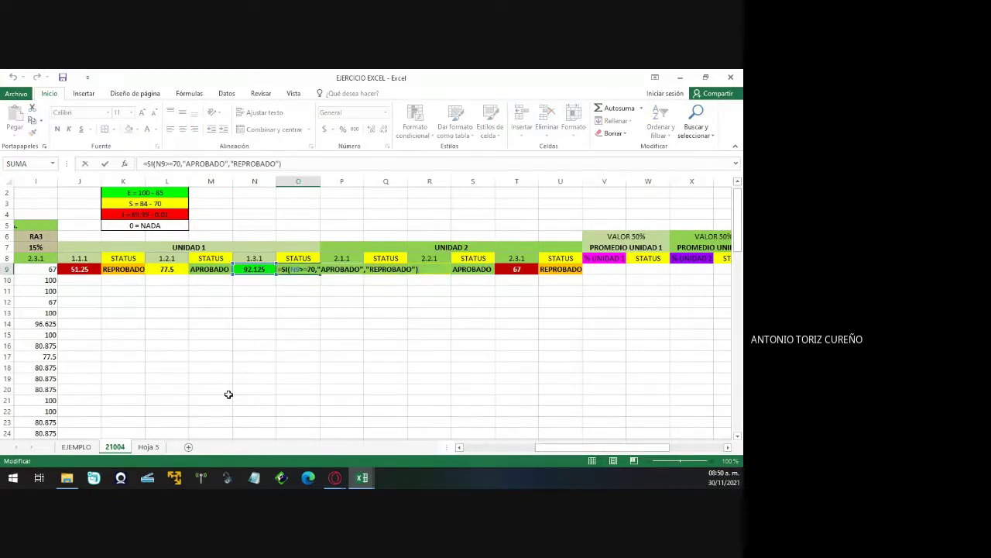
pyautogui.press('Return')
pyautogui.press('Up')
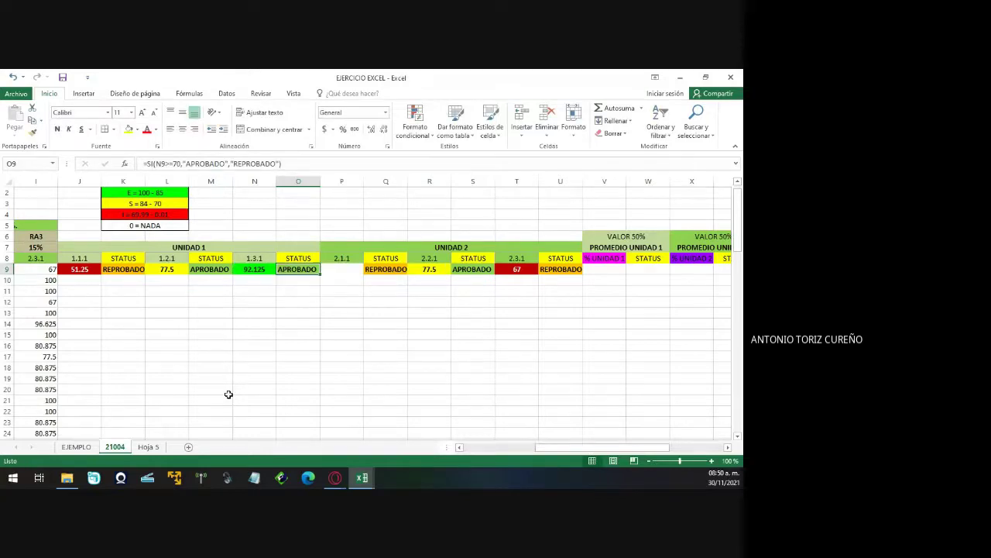
pyautogui.press('Right')
pyautogui.press('Right')
pyautogui.press('F2')
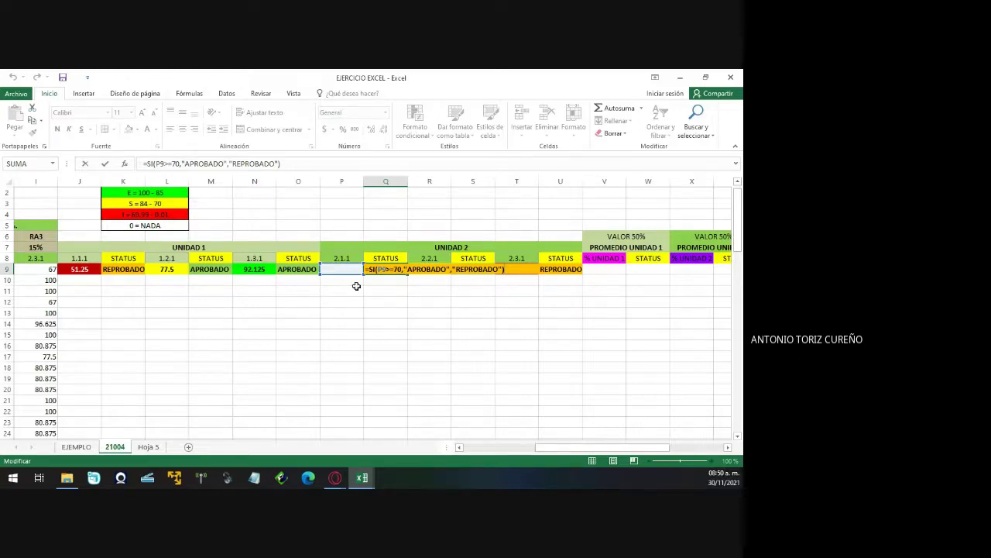
pyautogui.click(382, 269)
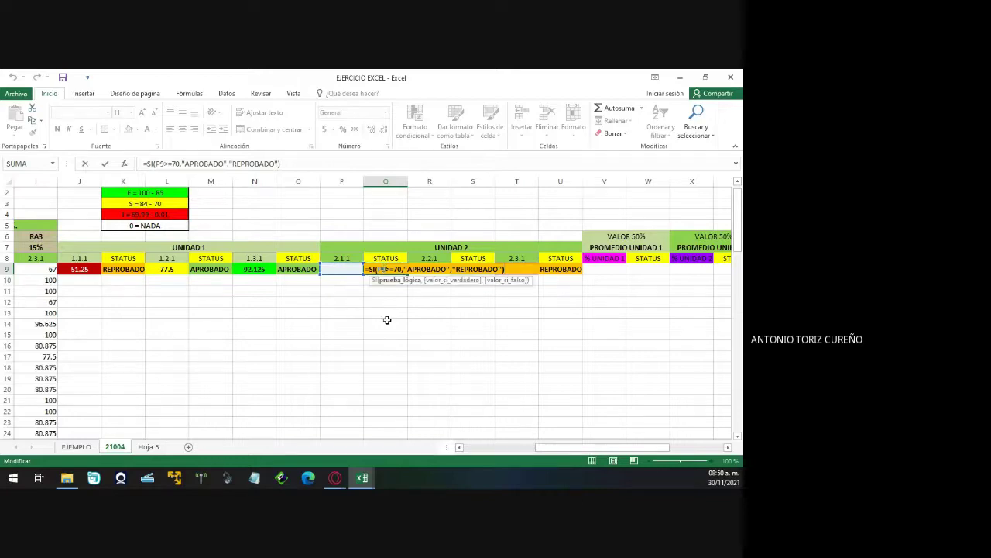
pyautogui.press('Return')
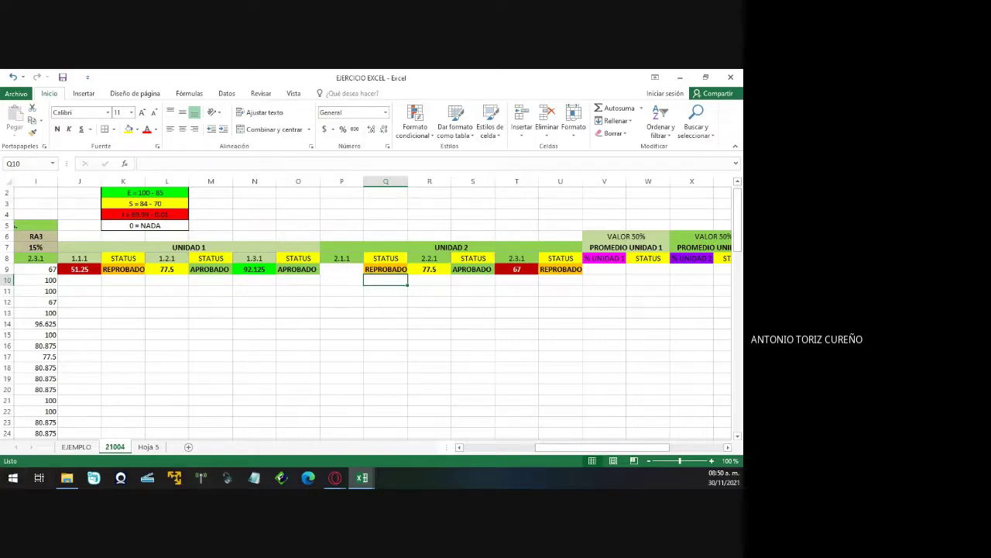
pyautogui.click(335, 477)
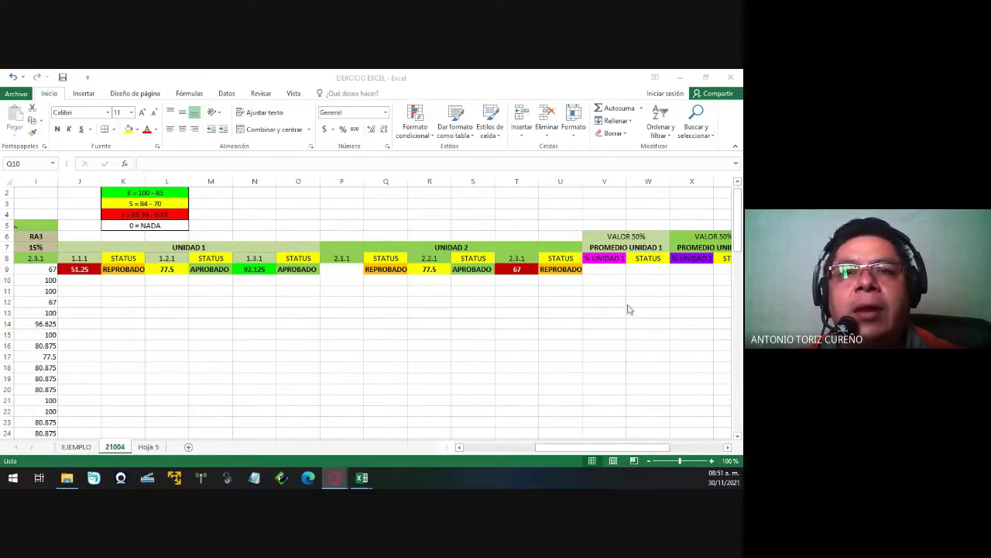
# Copy the 2.3.1 score-and-status pair T9:U9 into V9:W9.
pyautogui.click(517, 269)
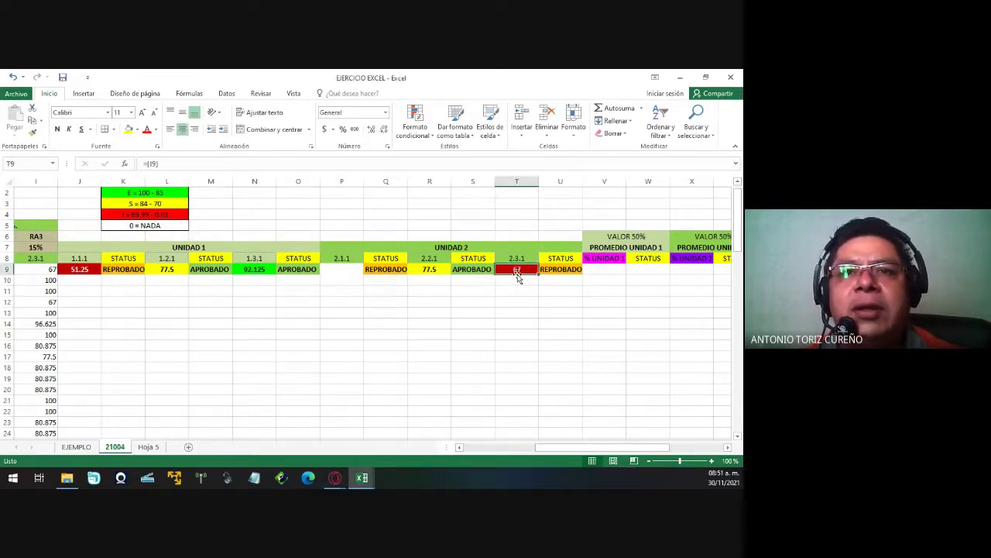
pyautogui.hotkey('shift', 'Right')
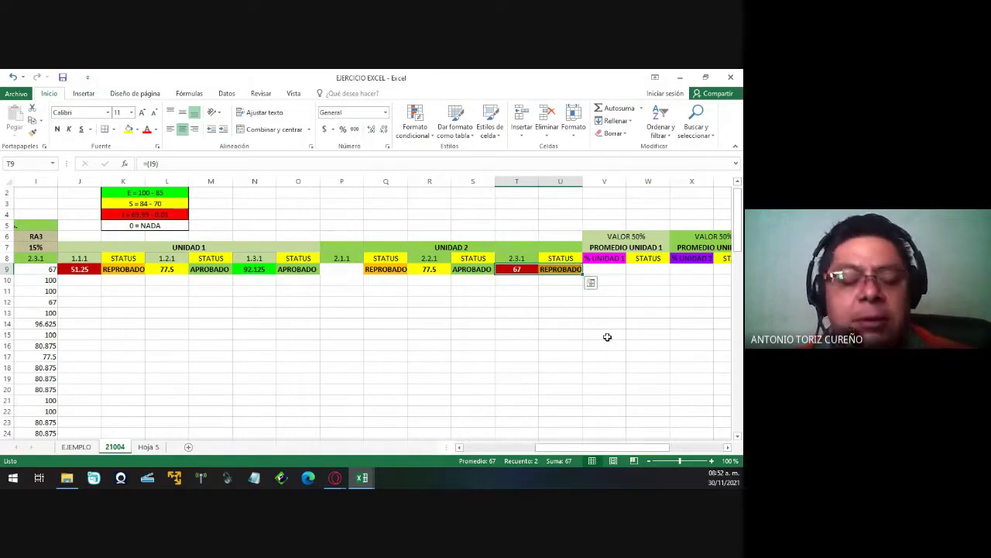
pyautogui.hotkey('ctrl', 'c')
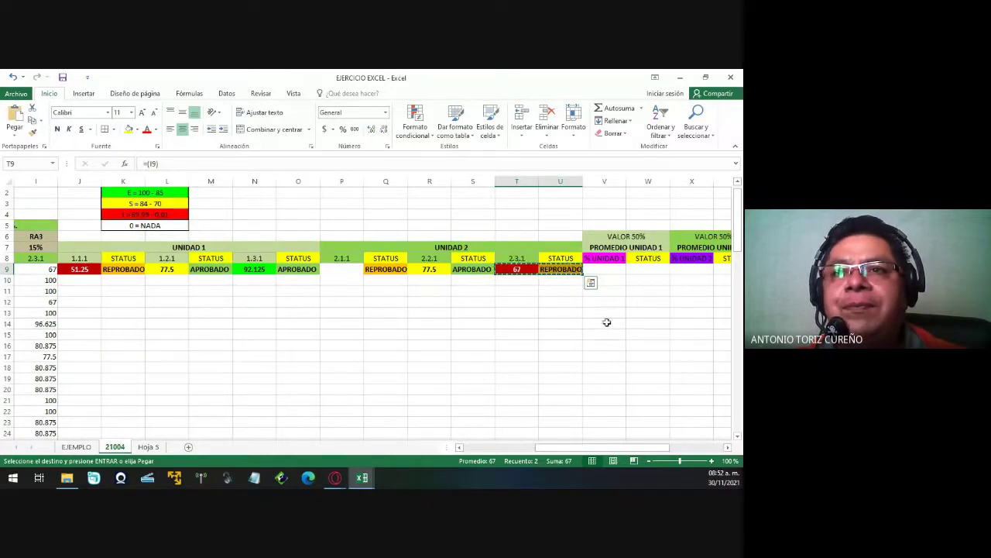
pyautogui.click(606, 268)
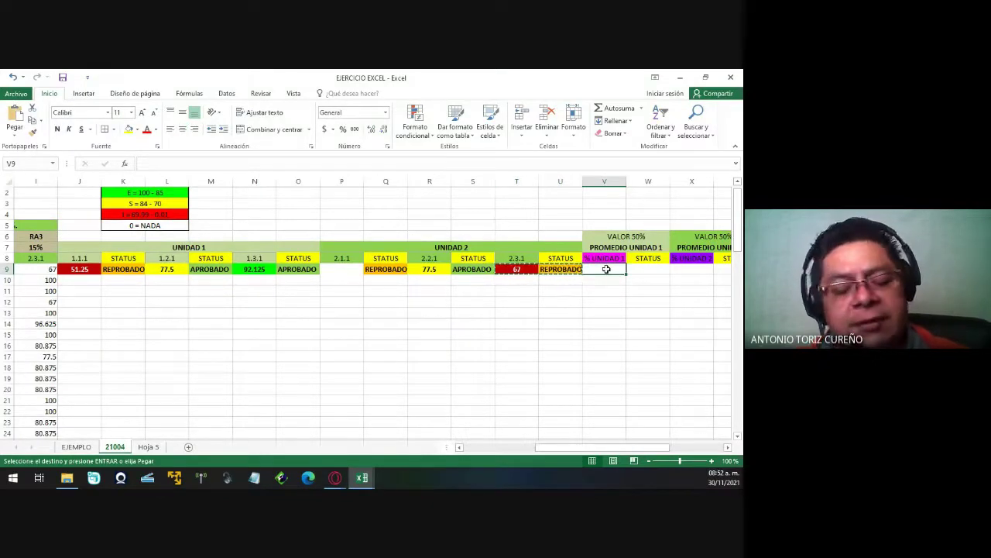
pyautogui.hotkey('ctrl', 'v')
pyautogui.press('Escape')
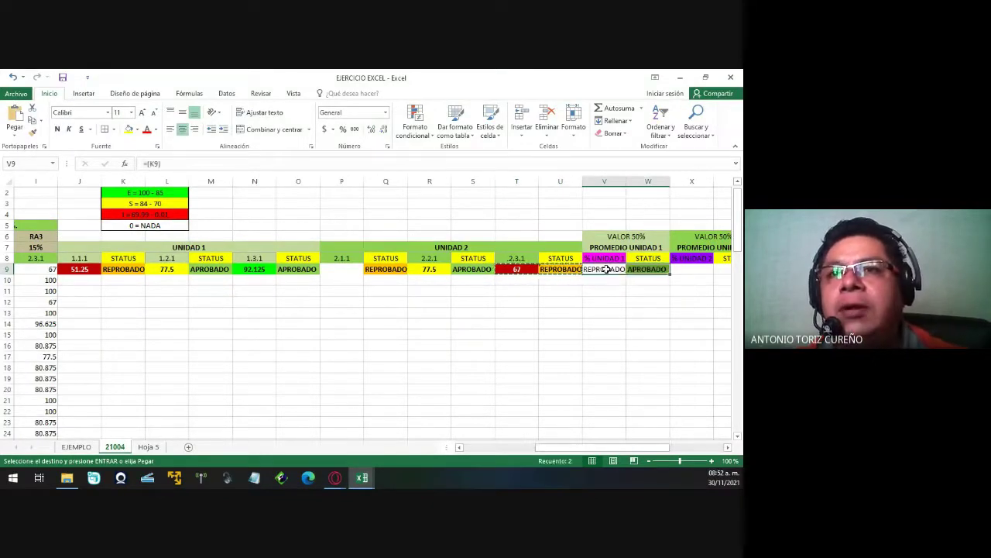
pyautogui.click(604, 302)
pyautogui.click(605, 269)
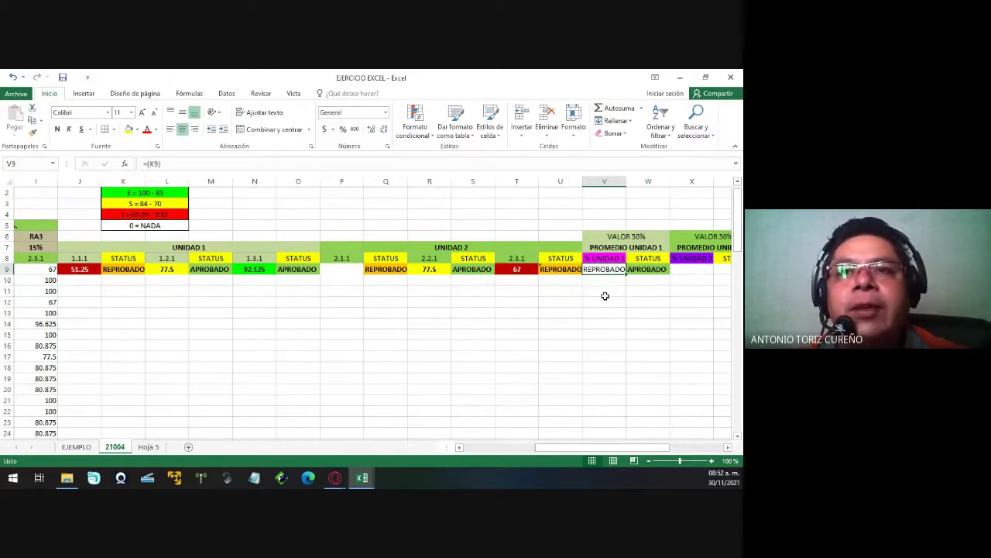
pyautogui.moveTo(615, 312); pyautogui.dragTo(622, 293)
pyautogui.click(619, 271)
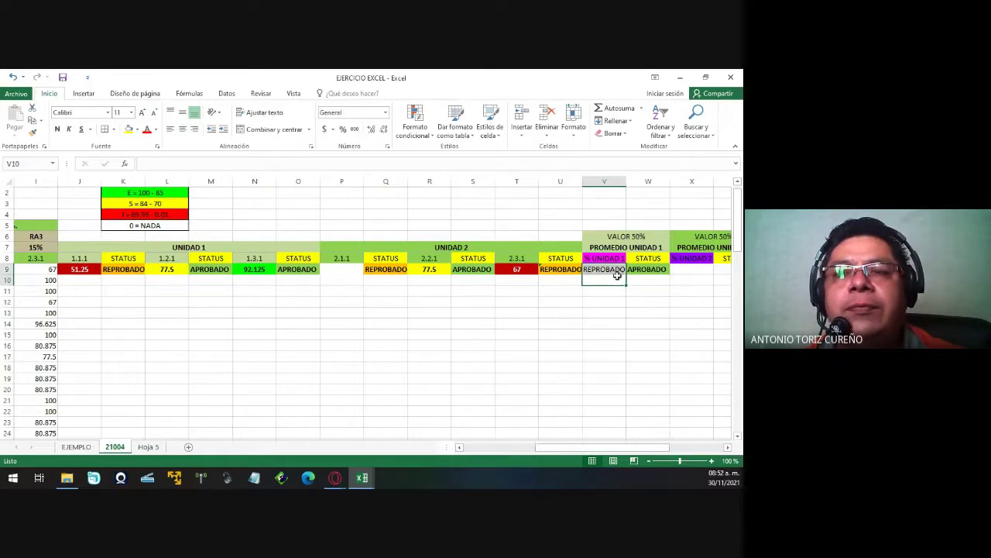
pyautogui.click(602, 329)
pyautogui.click(606, 270)
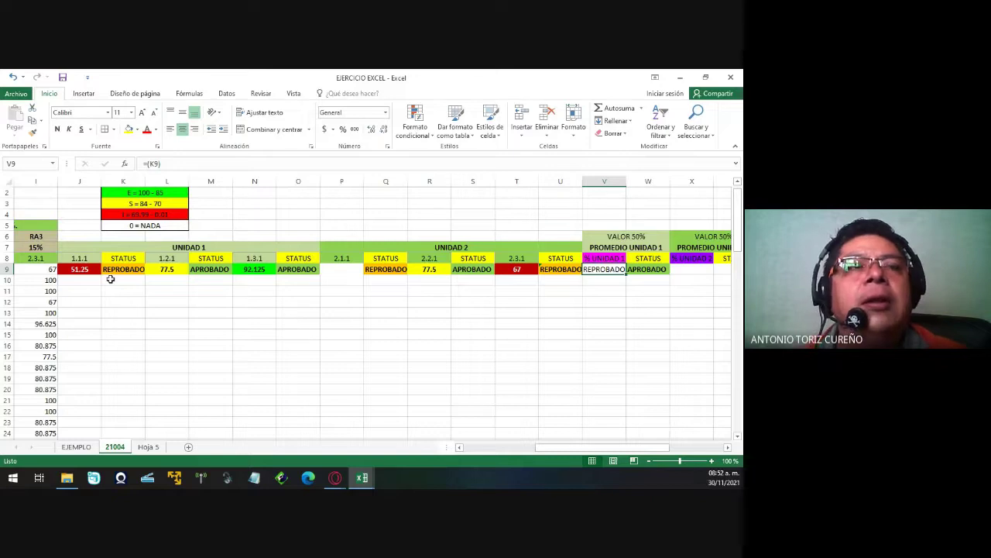
pyautogui.click(629, 294)
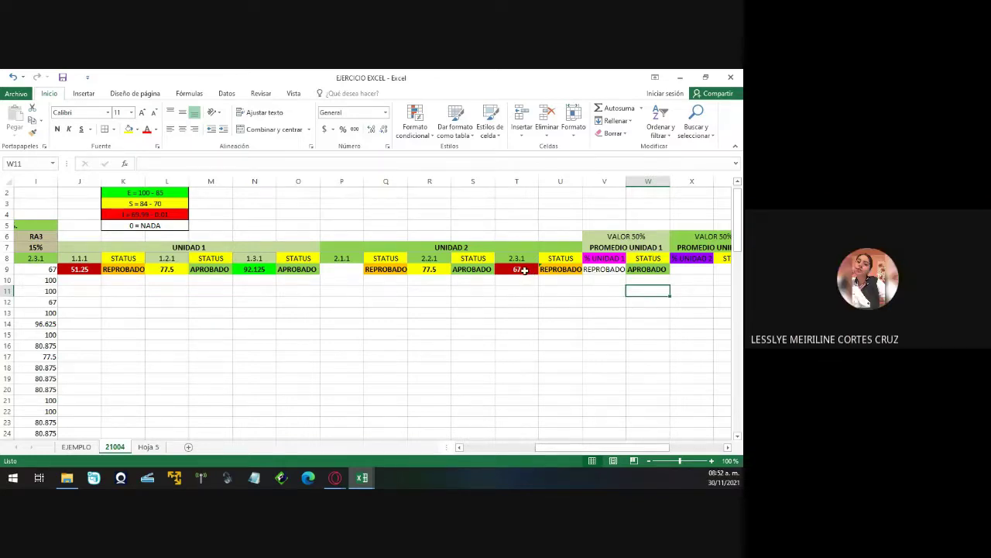
# Paste the T9:U9 pair into V9:W9 again and select the Unit 1 range J9:O9.
pyautogui.click(524, 269)
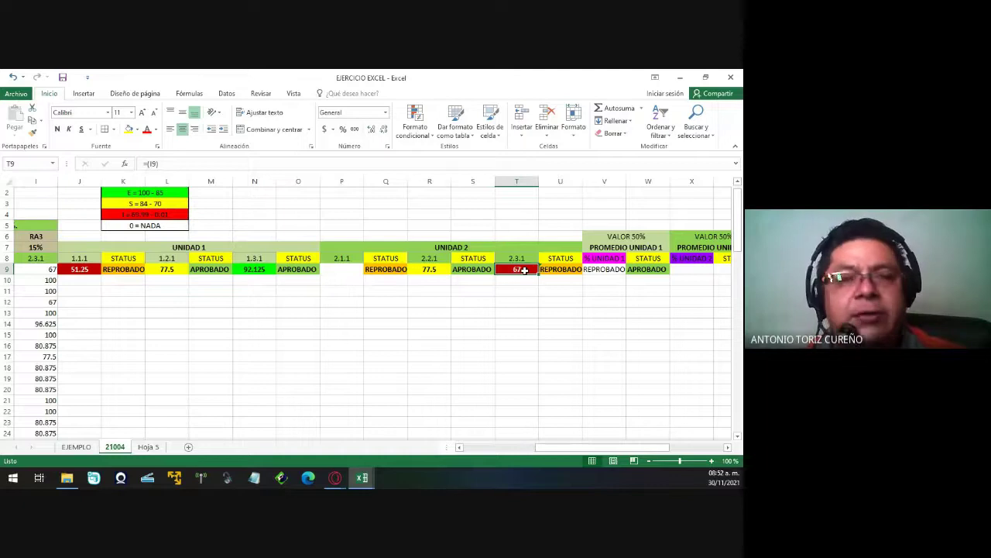
pyautogui.hotkey('shift', 'Right')
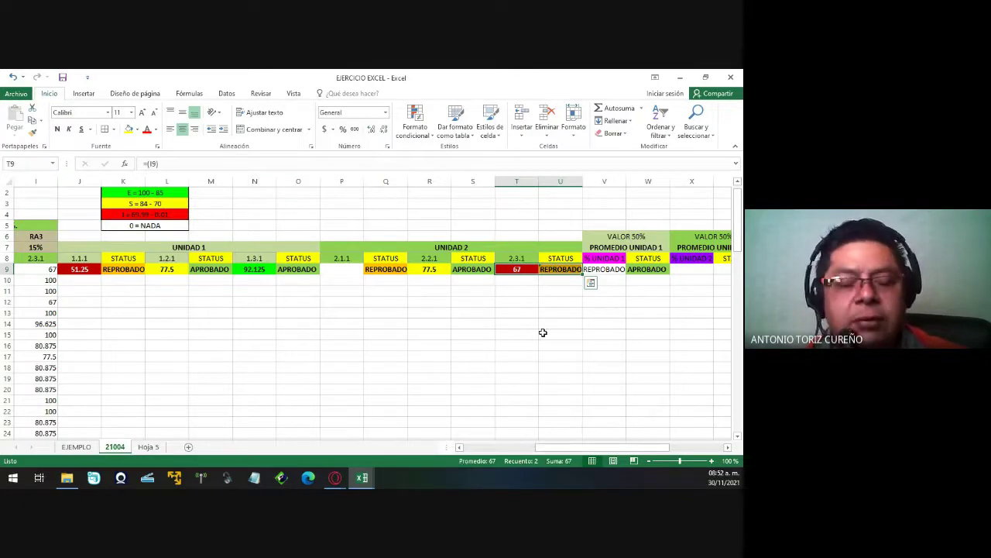
pyautogui.hotkey('ctrl', 'c')
pyautogui.press('Right')
pyautogui.press('Right')
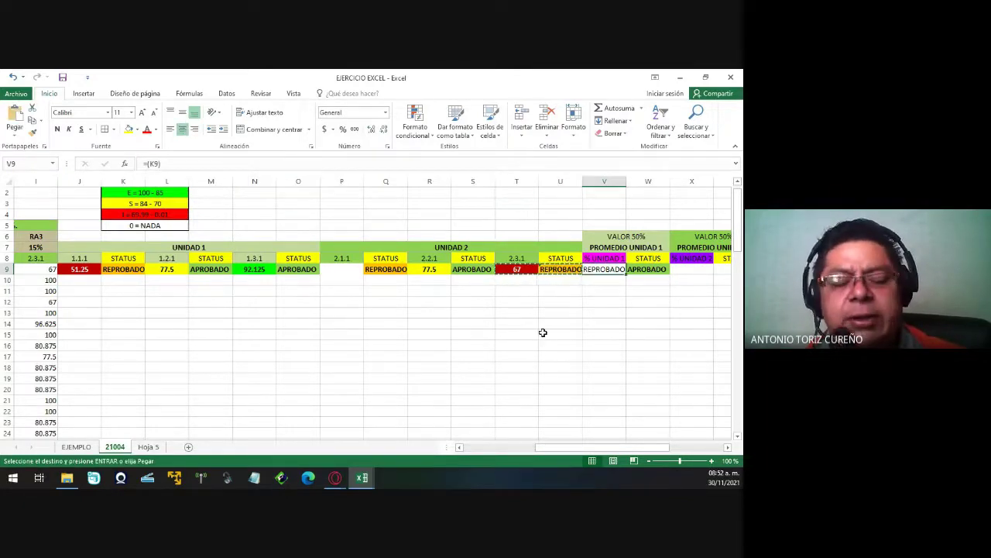
pyautogui.hotkey('ctrl', 'v')
pyautogui.press('Escape')
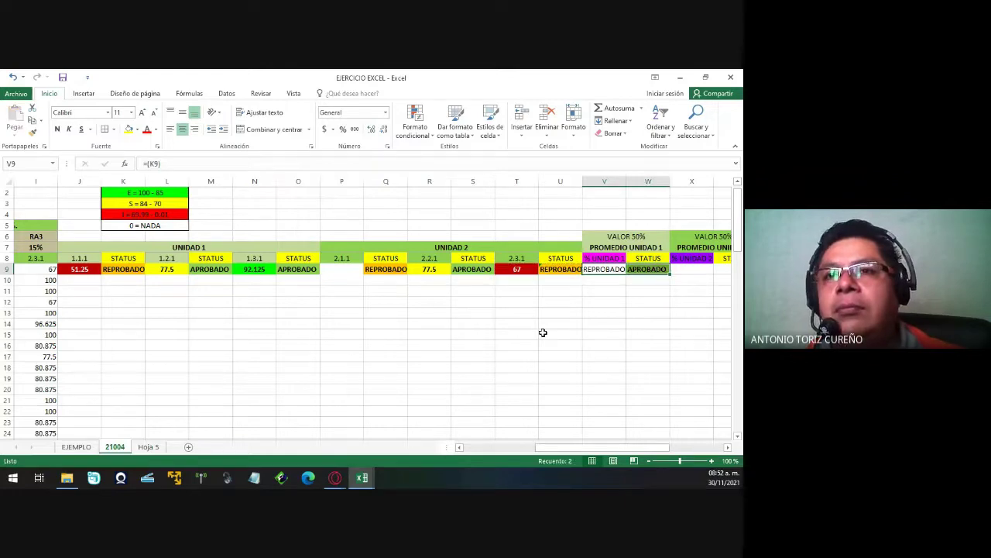
pyautogui.click(603, 270)
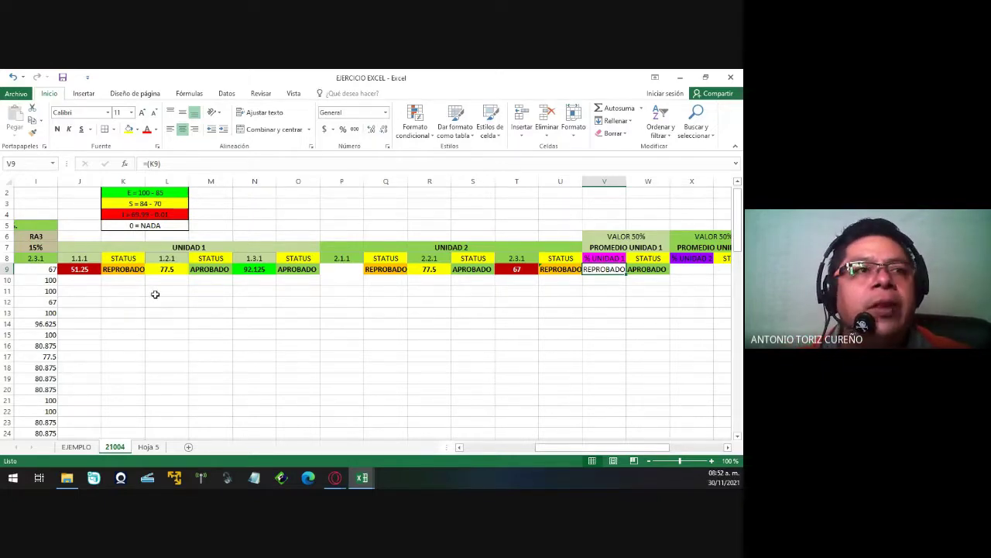
pyautogui.click(79, 268)
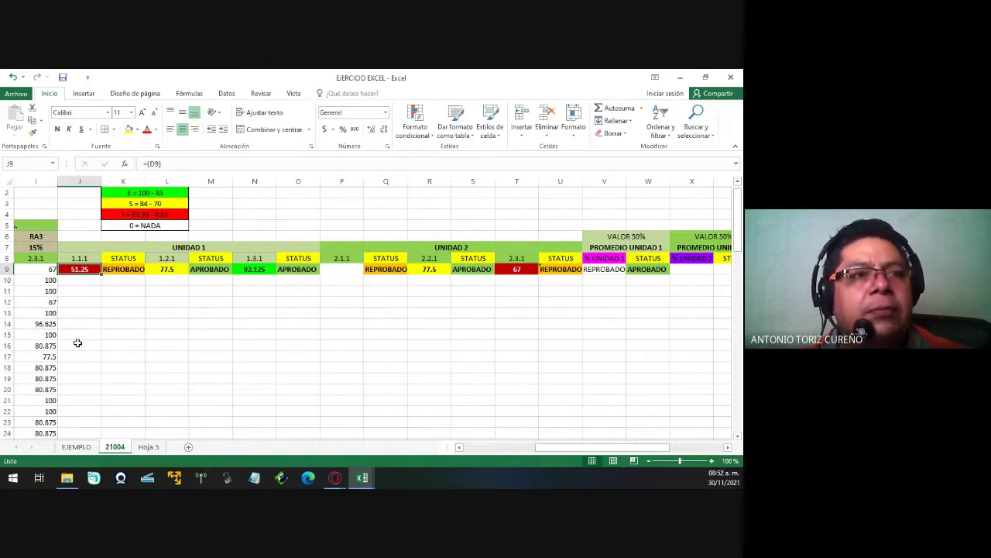
pyautogui.hotkey('shift', 'Right')
pyautogui.hotkey('shift', 'Right')
pyautogui.hotkey('shift', 'Right')
pyautogui.hotkey('shift', 'Right')
pyautogui.hotkey('shift', 'Right')
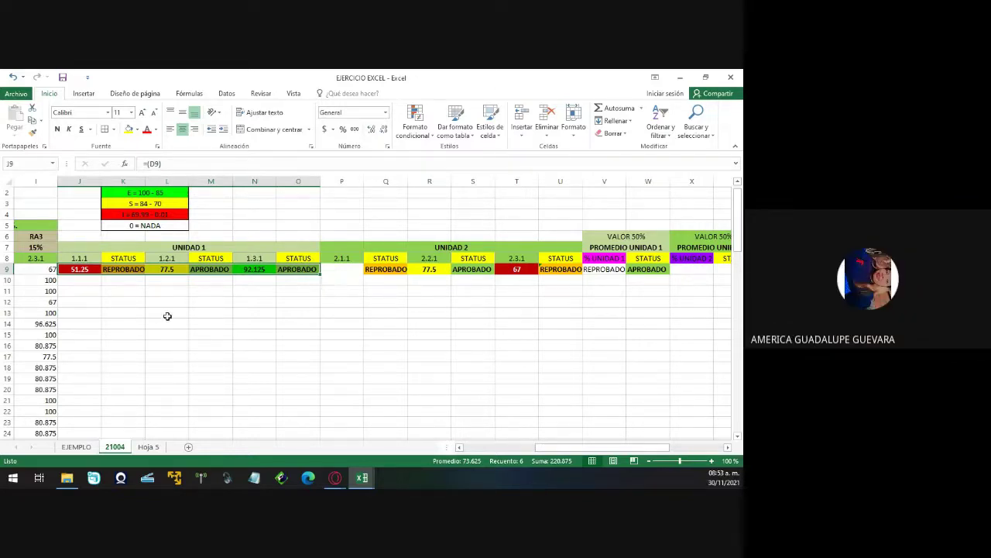
# Enter =PROMEDIO(J9:O9) in V9, giving 73.625, and ignore its error flag.
pyautogui.doubleClick(604, 269)
pyautogui.press('BackSpace')
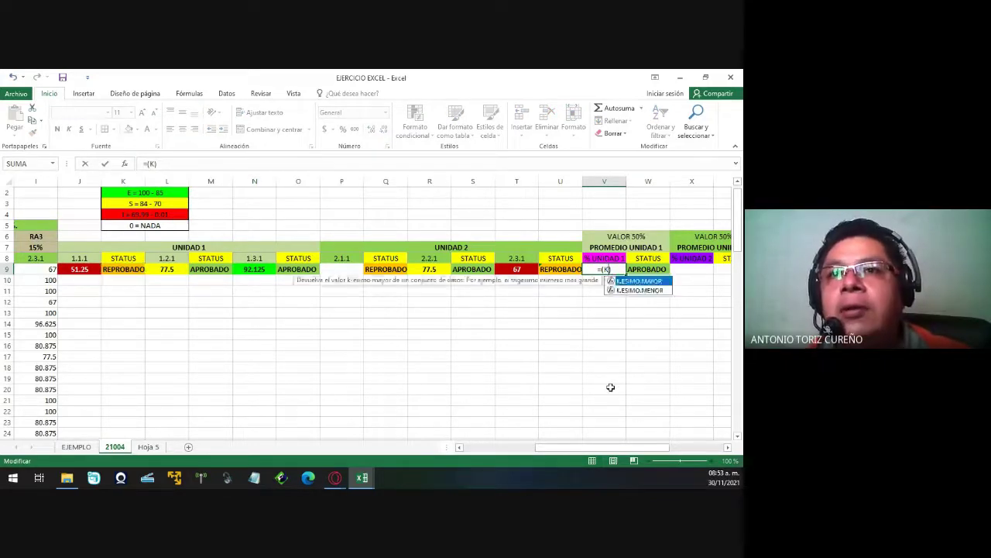
pyautogui.press('BackSpace')
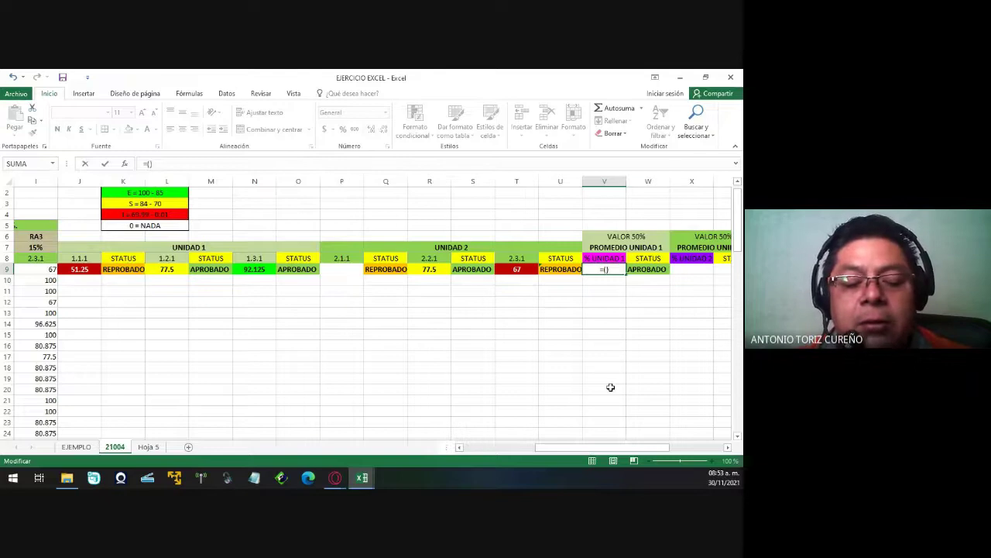
pyautogui.write('J9')
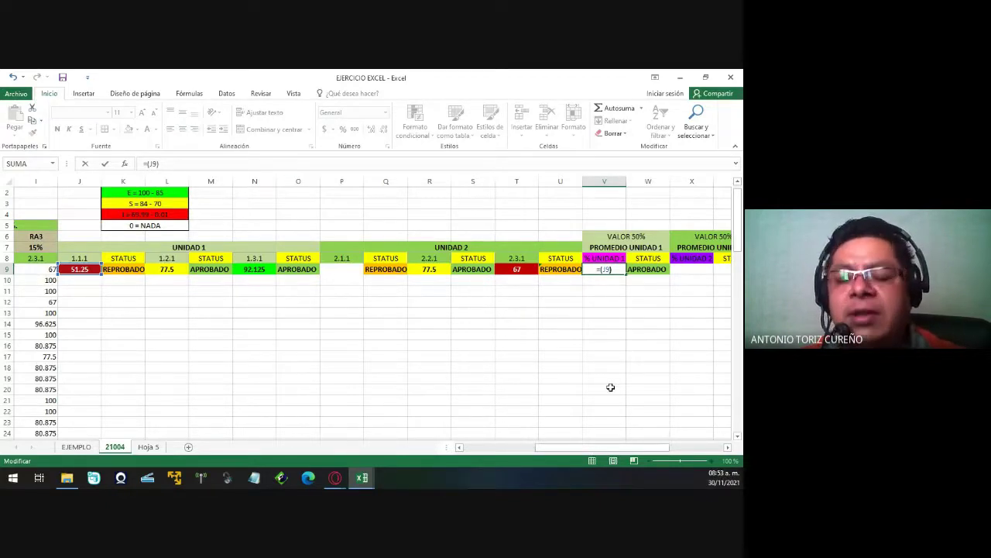
pyautogui.press('BackSpace')
pyautogui.press('BackSpace')
pyautogui.press('BackSpace')
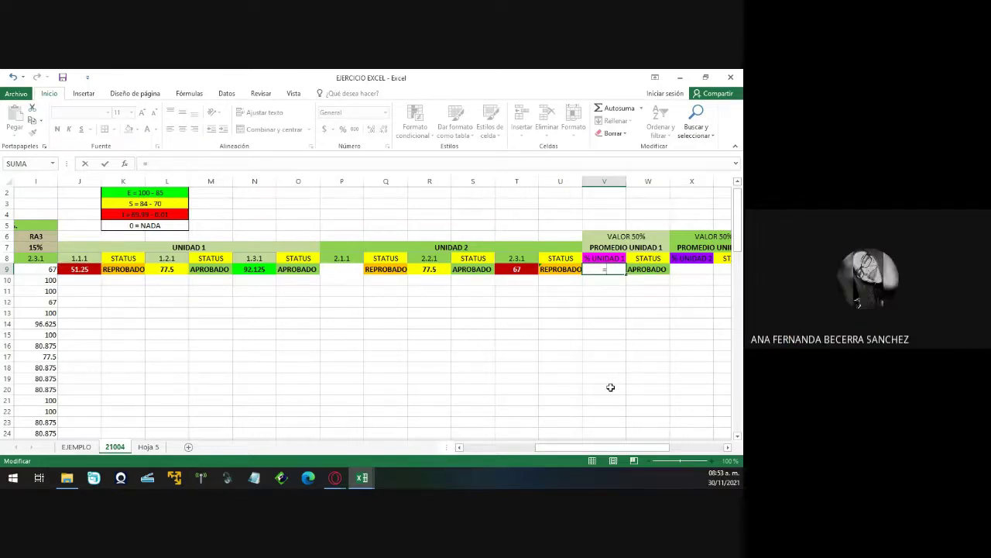
pyautogui.write('PROMEDIO')
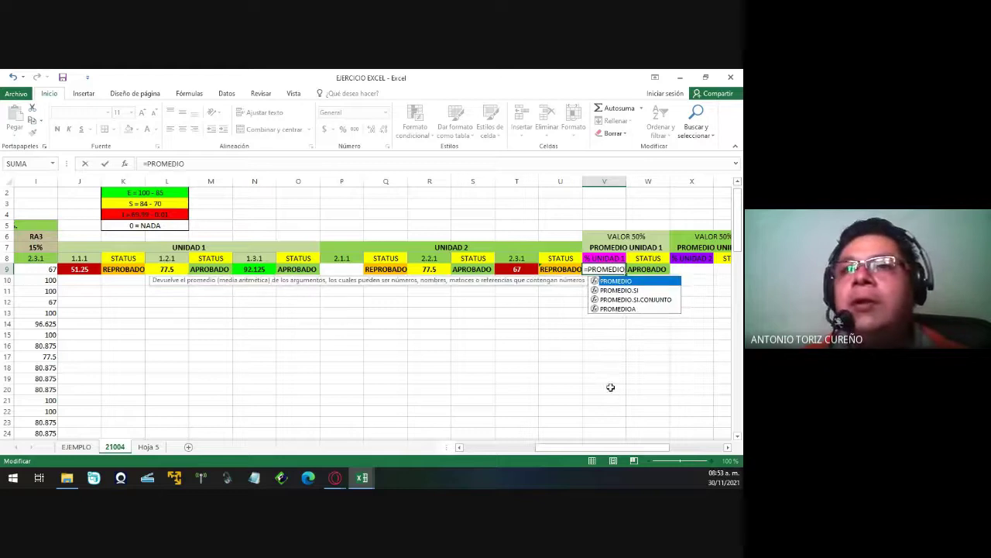
pyautogui.write('(')
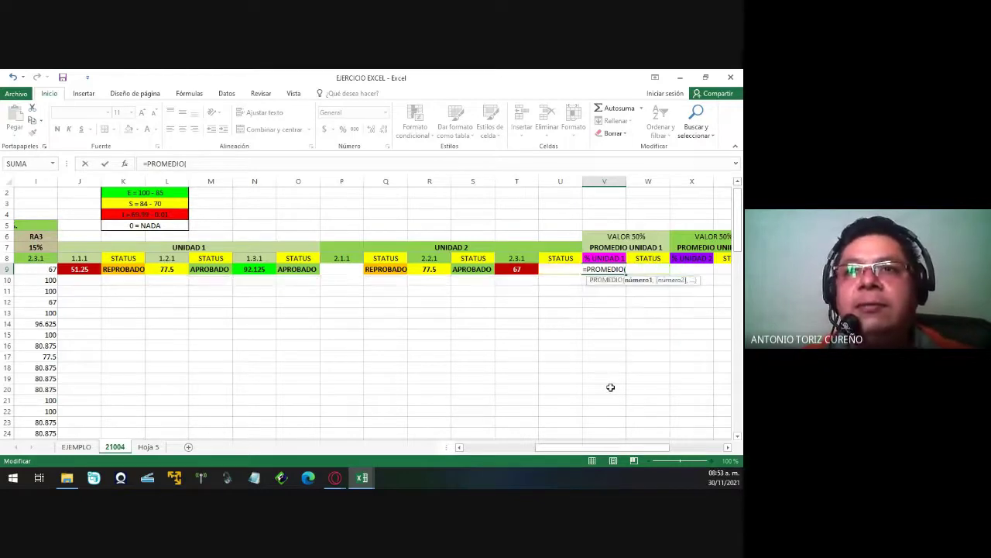
pyautogui.write('J9')
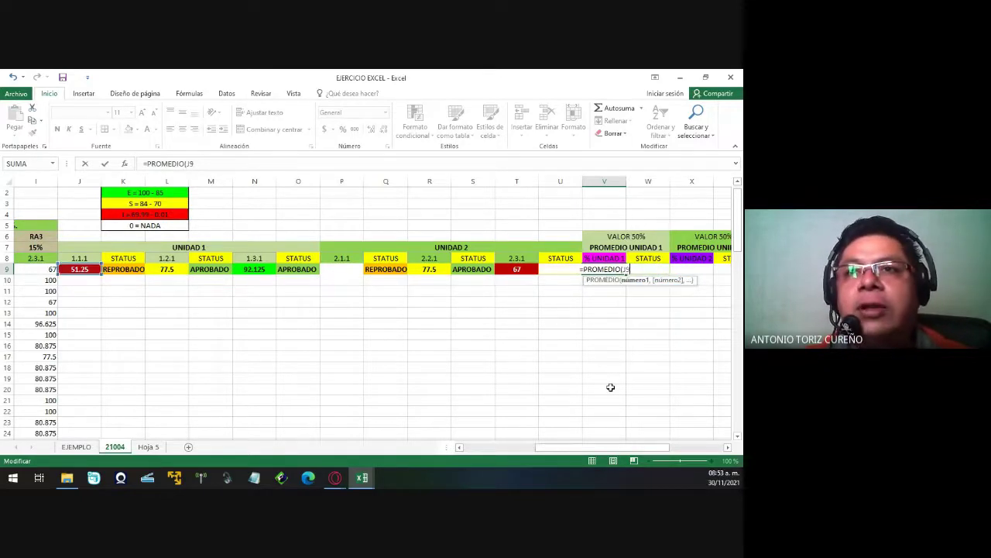
pyautogui.write(':')
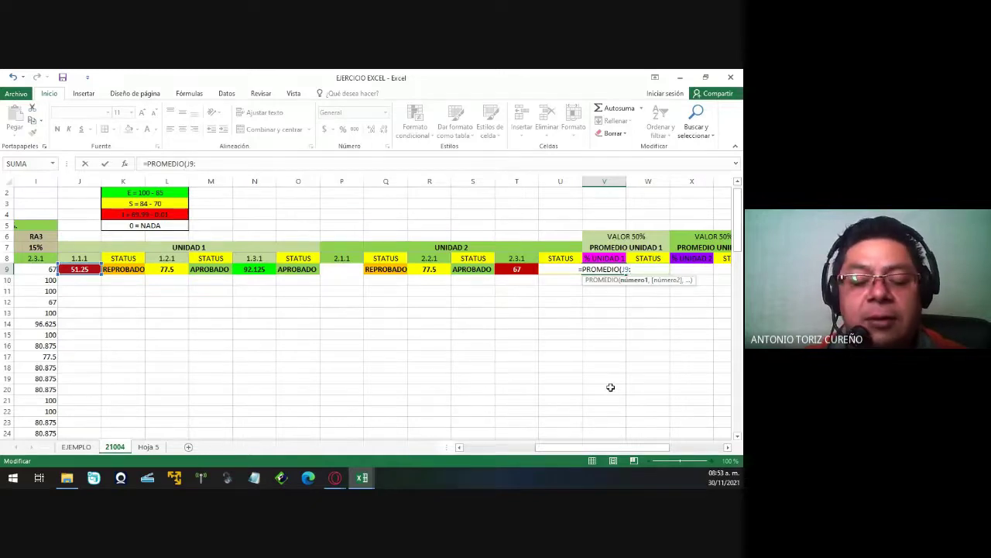
pyautogui.write('O9')
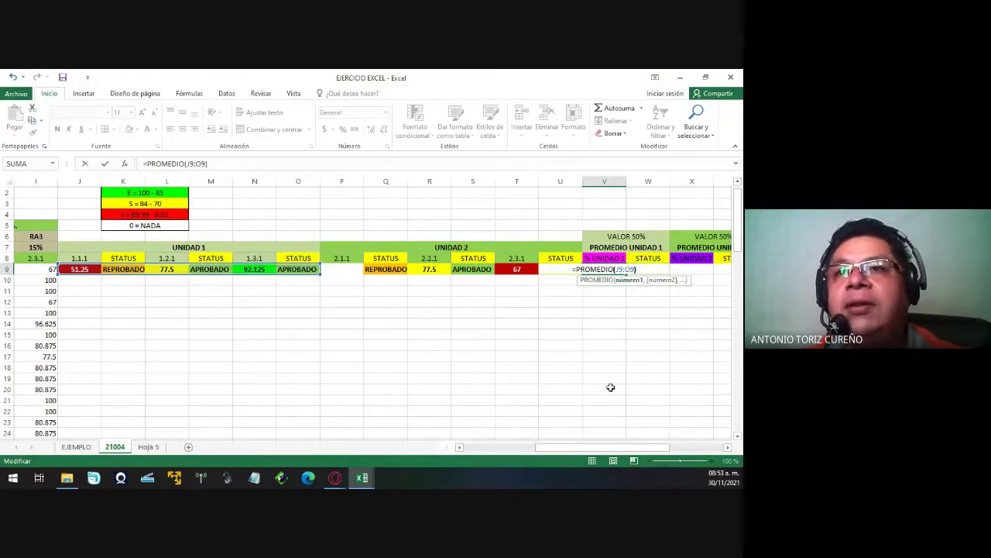
pyautogui.write(')')
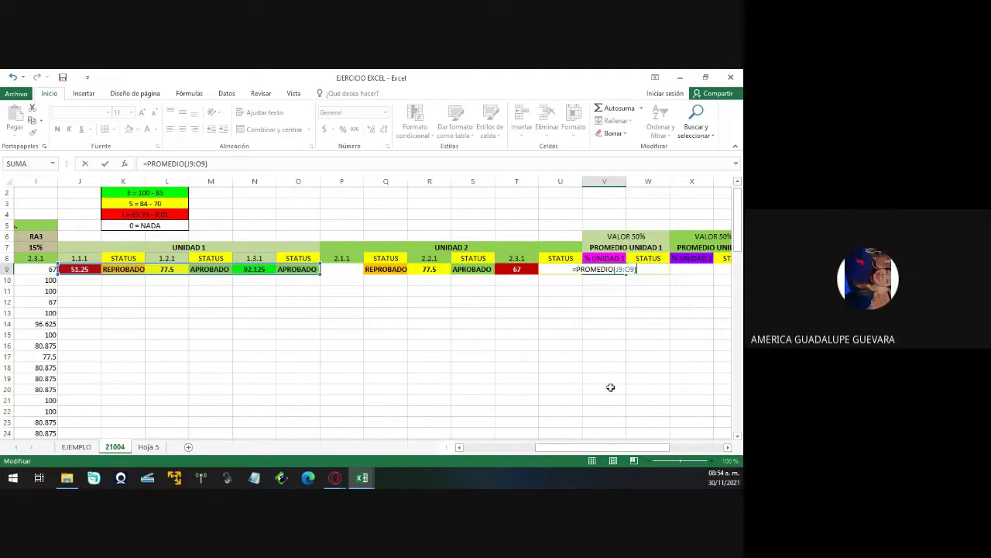
pyautogui.press('Return')
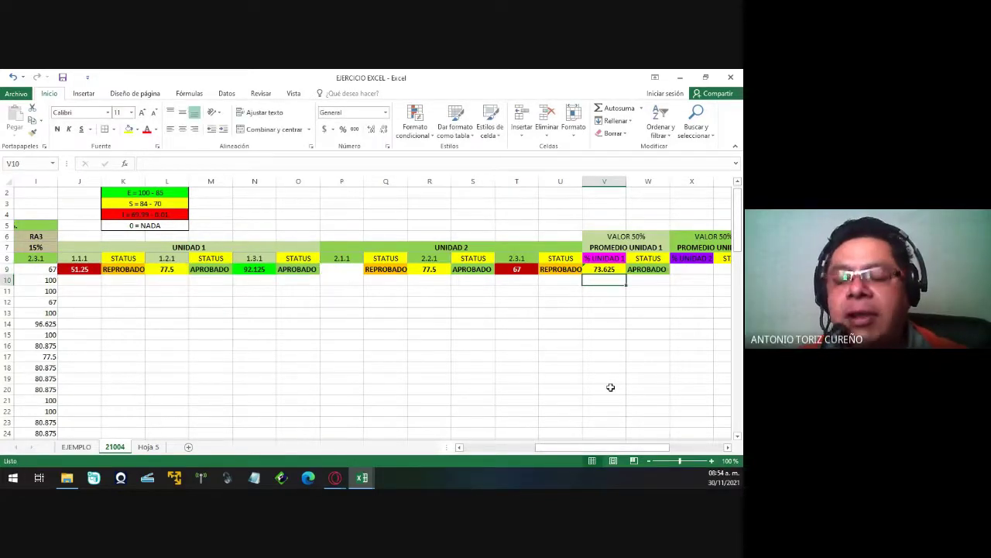
pyautogui.press('Up')
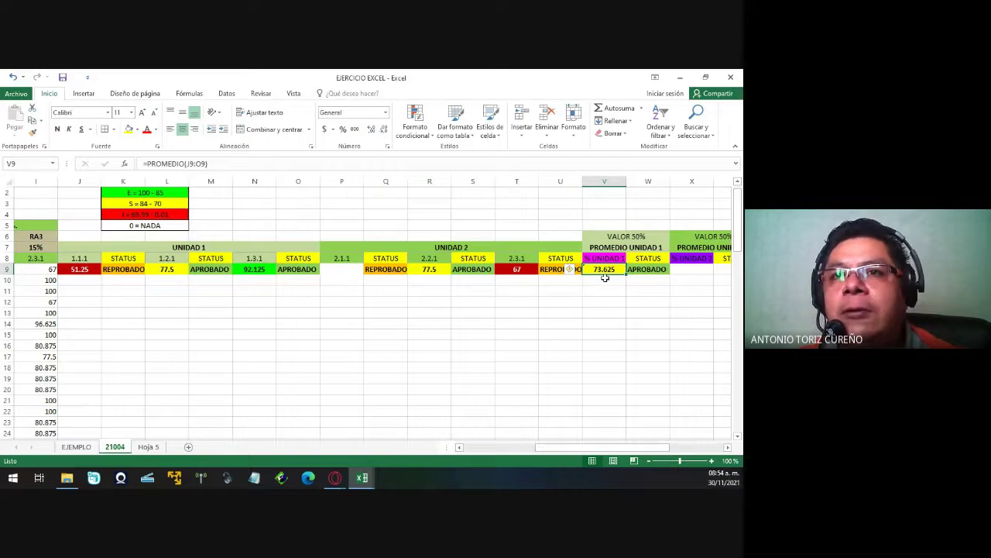
pyautogui.click(573, 269)
pyautogui.click(615, 326)
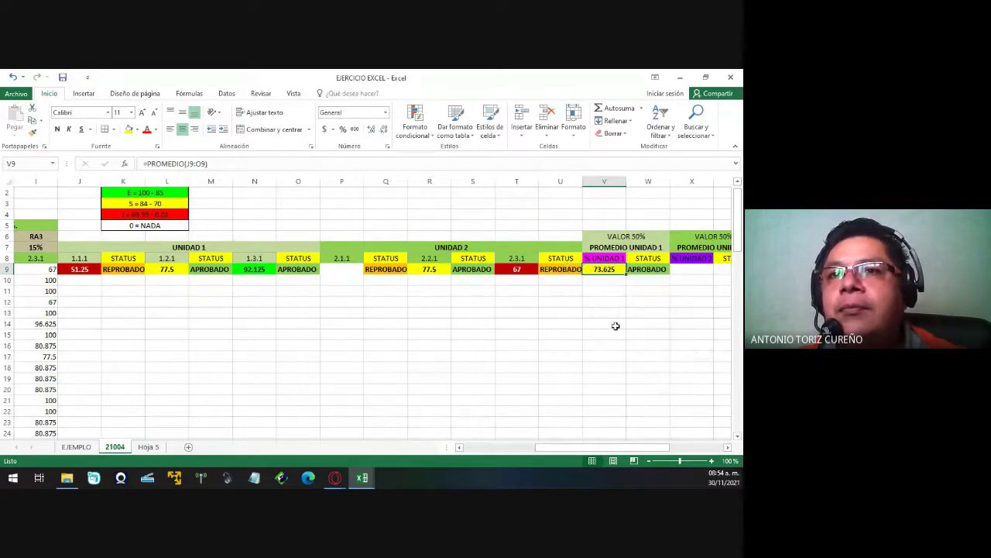
# Re-confirm the W9 status formula so it reads APROBADO.
pyautogui.click(661, 269)
pyautogui.press('F2')
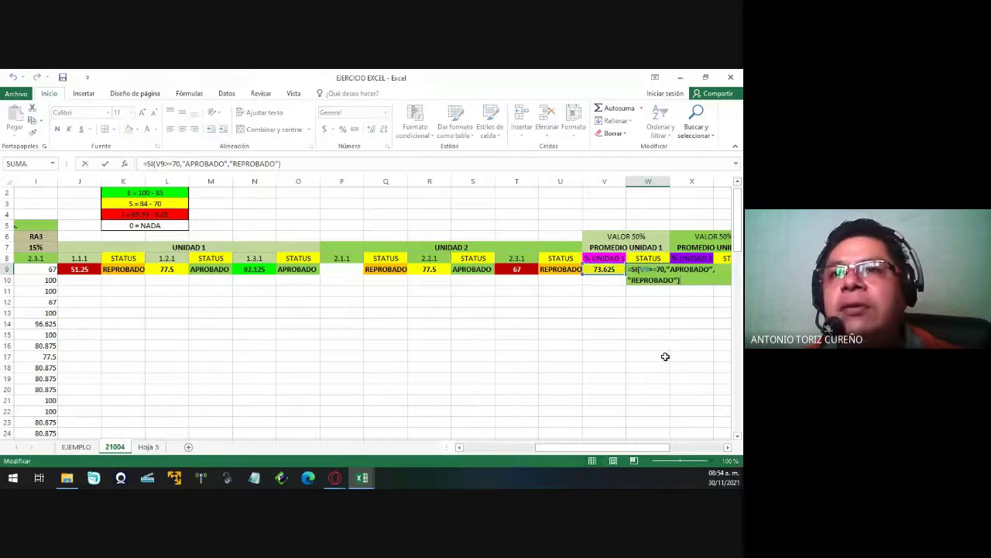
pyautogui.press('Return')
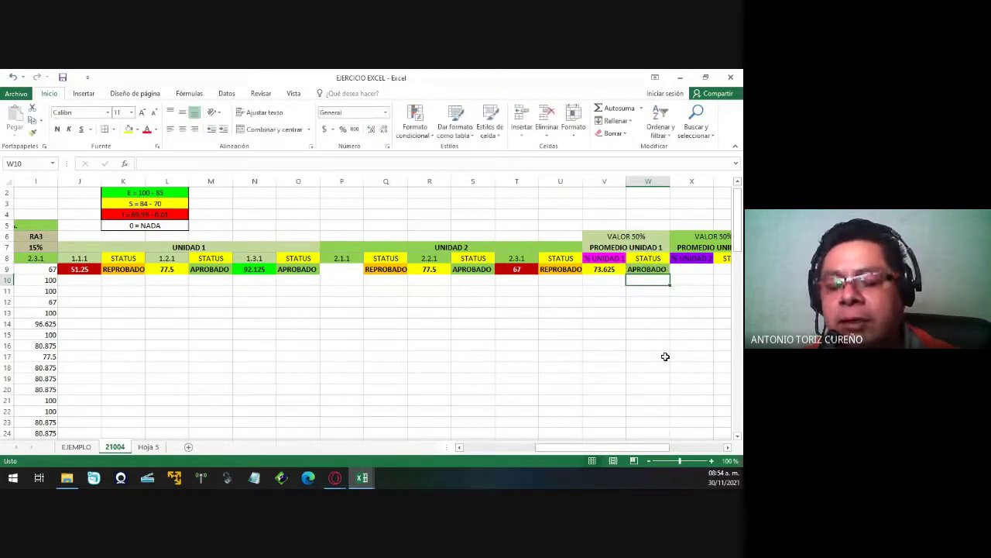
pyautogui.press('Up')
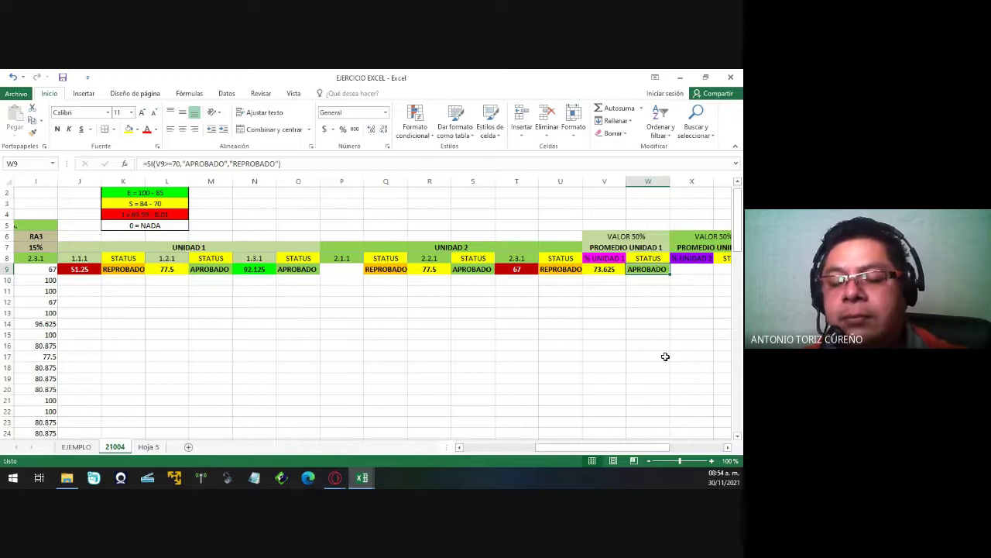
# Copy the Unit 1 average and status cells V9:W9 into X9:Y9 for Unit 2.
pyautogui.press('Right')
pyautogui.press('Right')
pyautogui.press('Right')
pyautogui.press('Right')
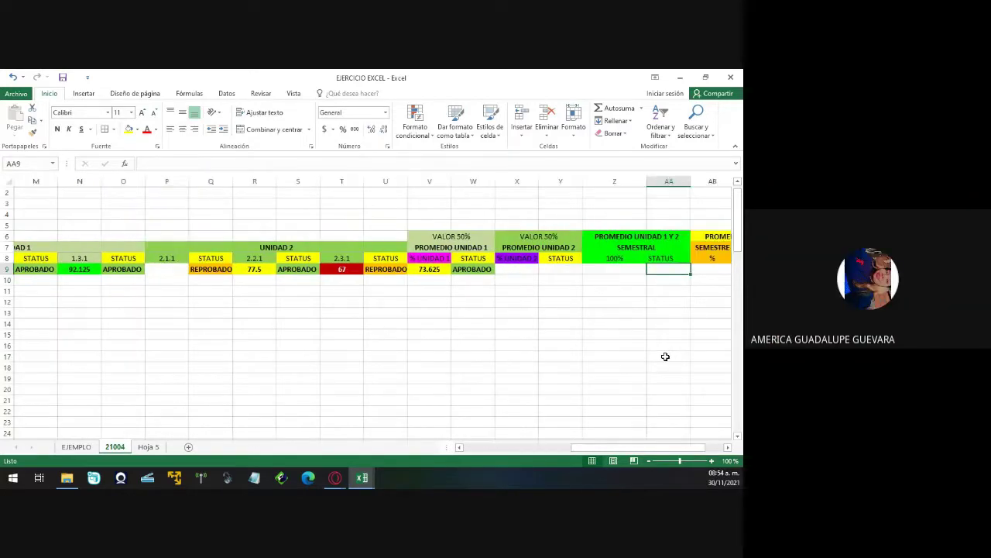
pyautogui.press('Right')
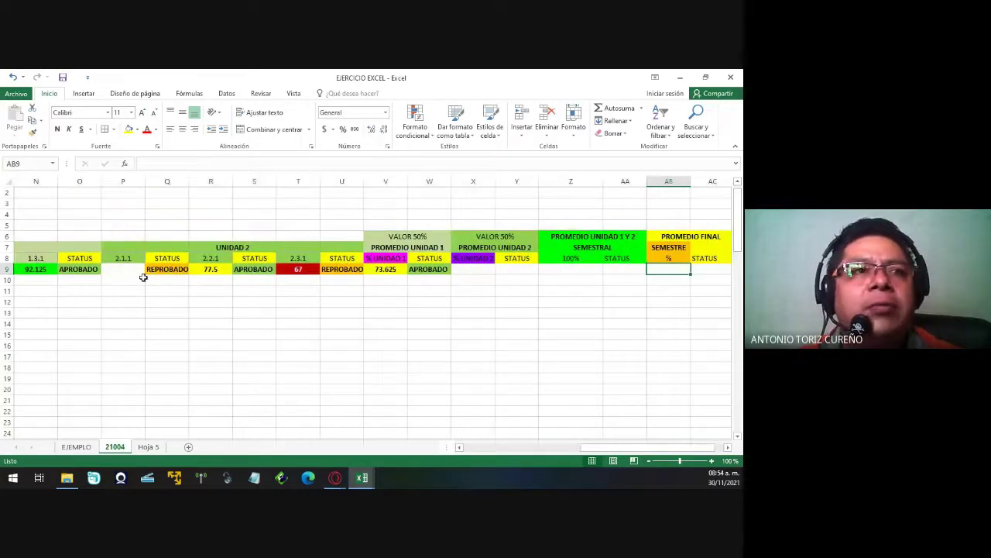
pyautogui.click(136, 270)
pyautogui.click(381, 271)
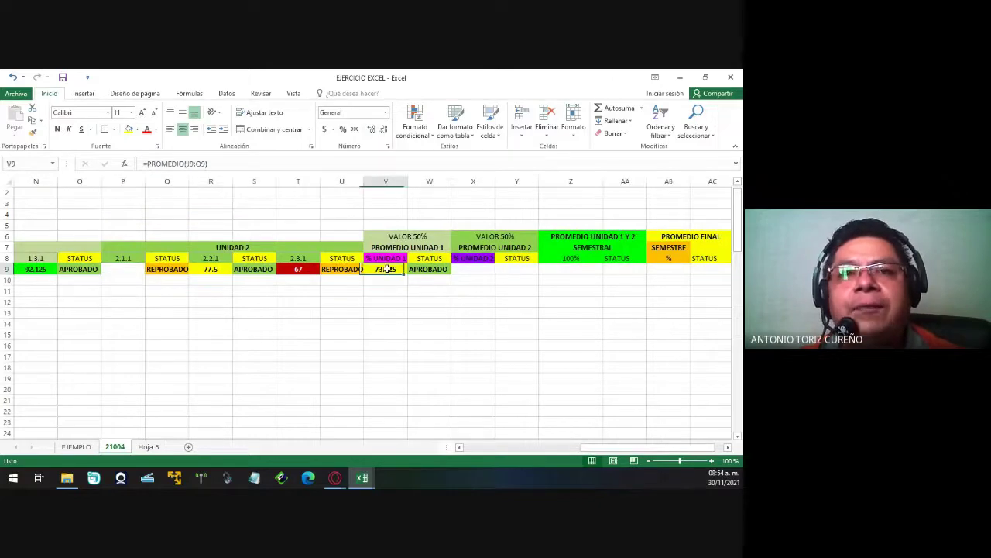
pyautogui.hotkey('shift', 'Right')
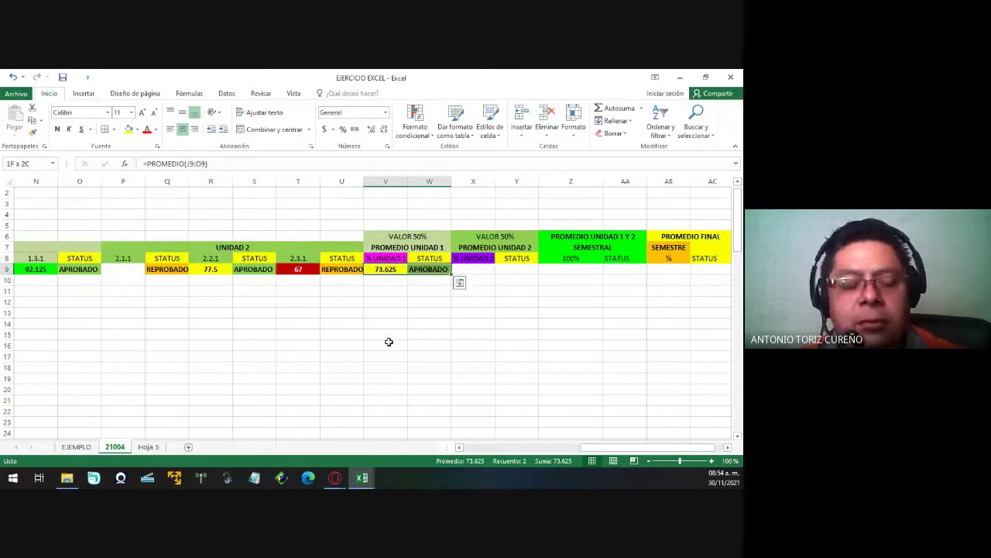
pyautogui.hotkey('ctrl', 'c')
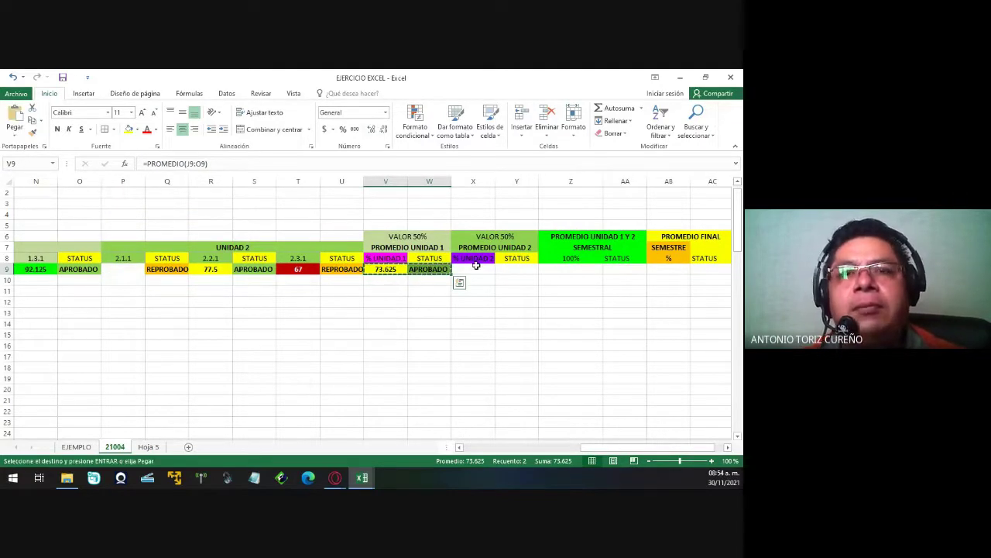
pyautogui.click(475, 269)
pyautogui.hotkey('ctrl', 'v')
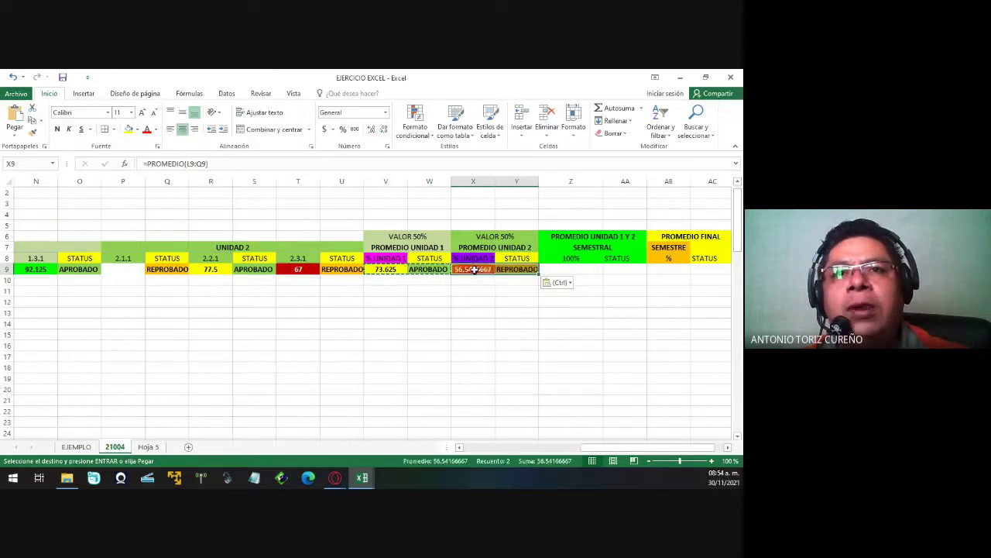
pyautogui.press('Escape')
# Inspect the pasted X9 formula =PROMEDIO(L9:Q9) against the Unit 2 score cells P9 to U9.
pyautogui.click(471, 280)
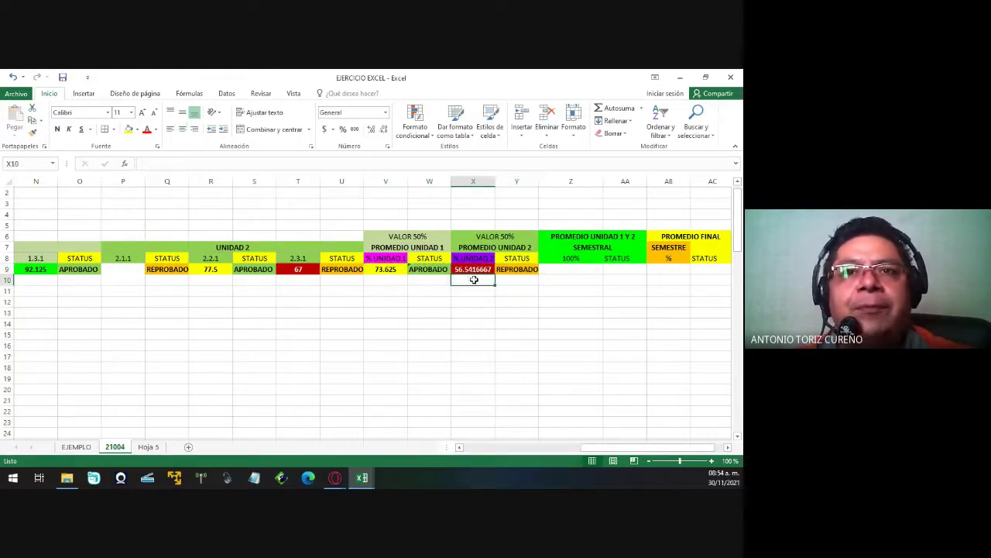
pyautogui.click(475, 269)
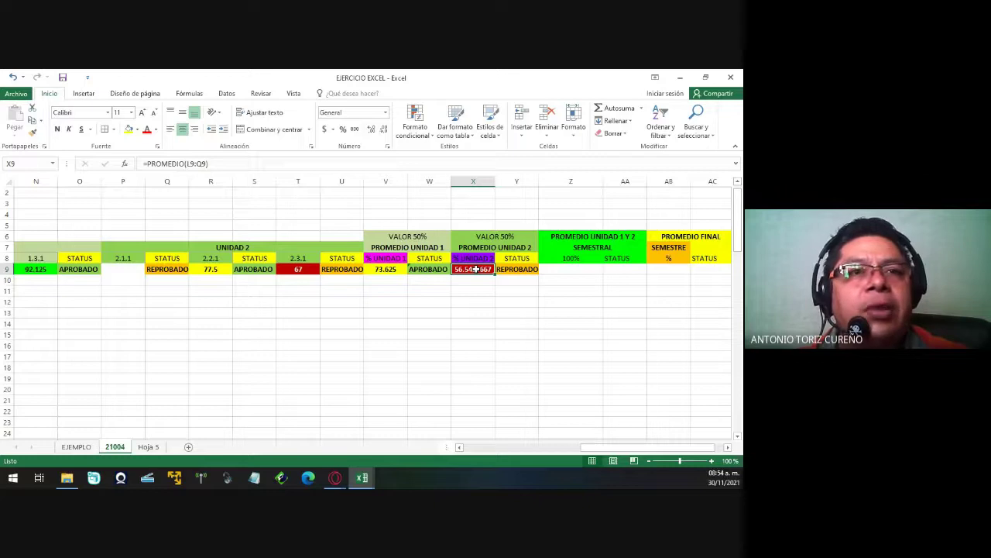
pyautogui.click(125, 268)
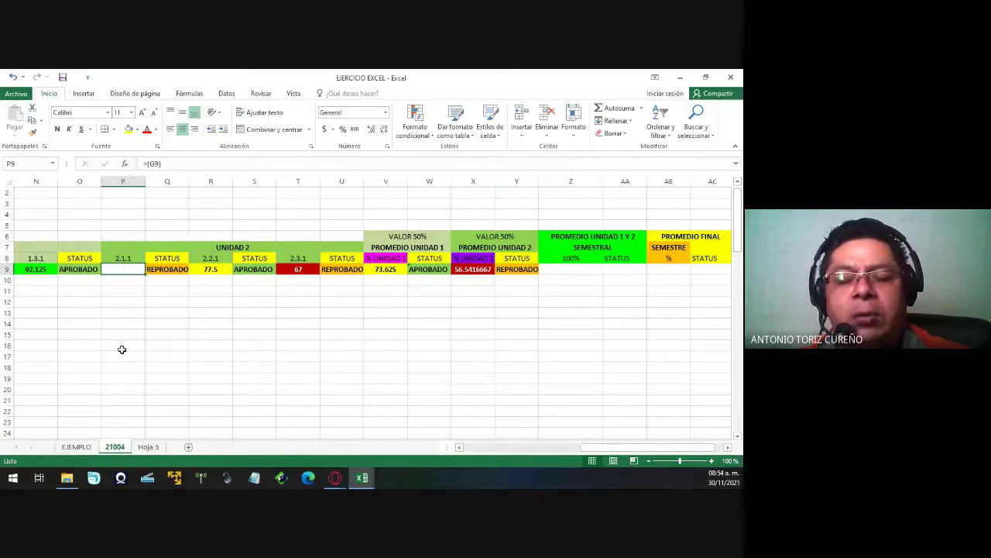
pyautogui.press('Right')
pyautogui.press('Right')
pyautogui.press('Right')
pyautogui.press('Right')
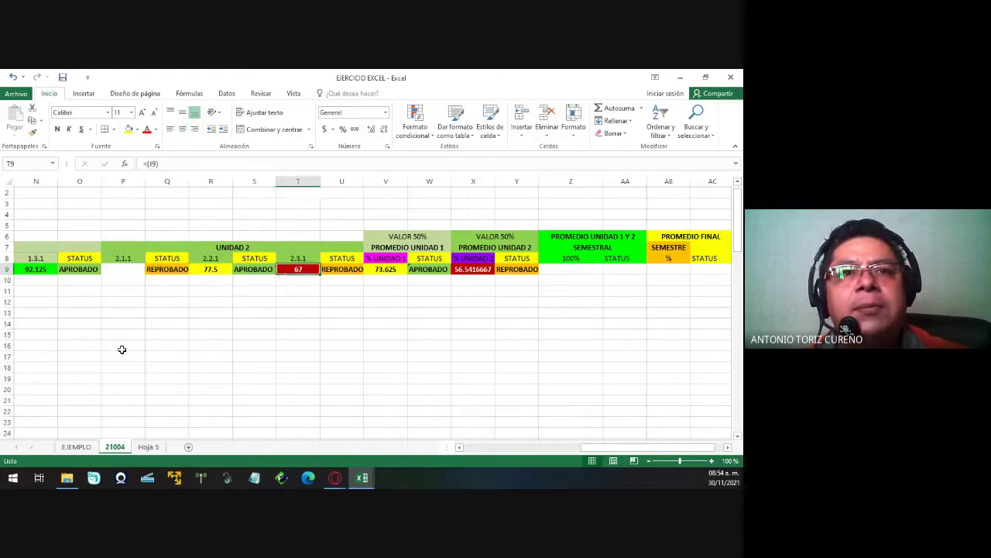
pyautogui.press('Right')
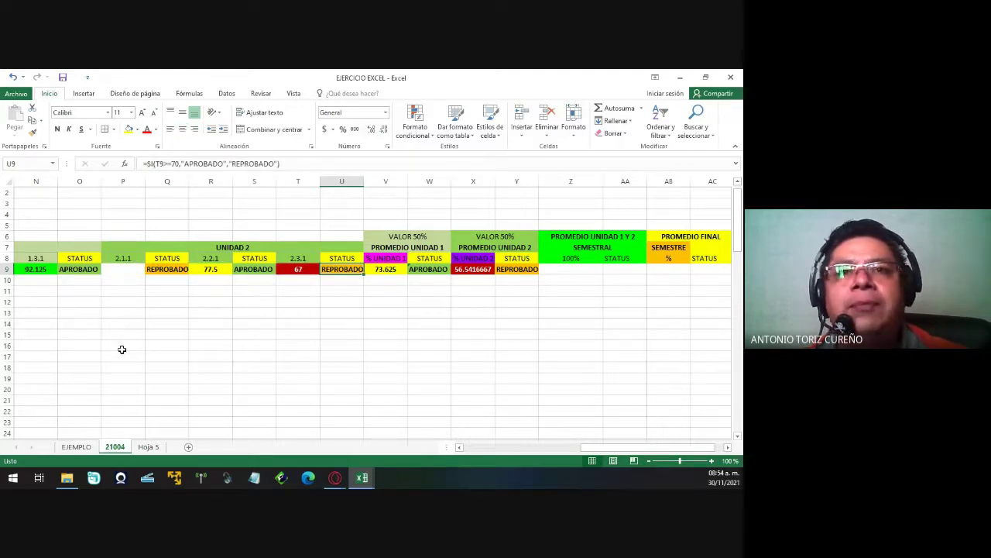
pyautogui.click(482, 268)
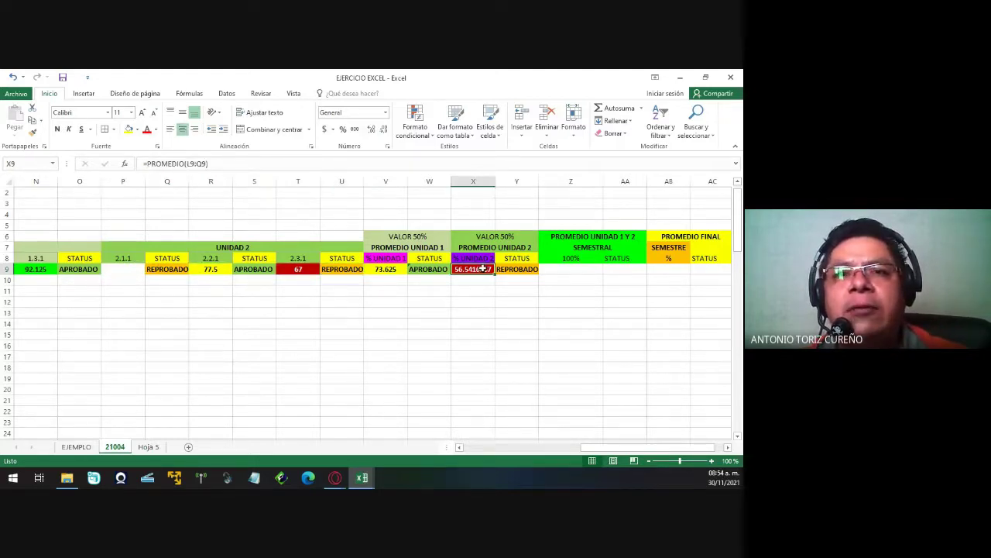
# Change the X9 average range to P9:U9 so Unit 2 averages 48.1666667.
pyautogui.doubleClick(482, 269)
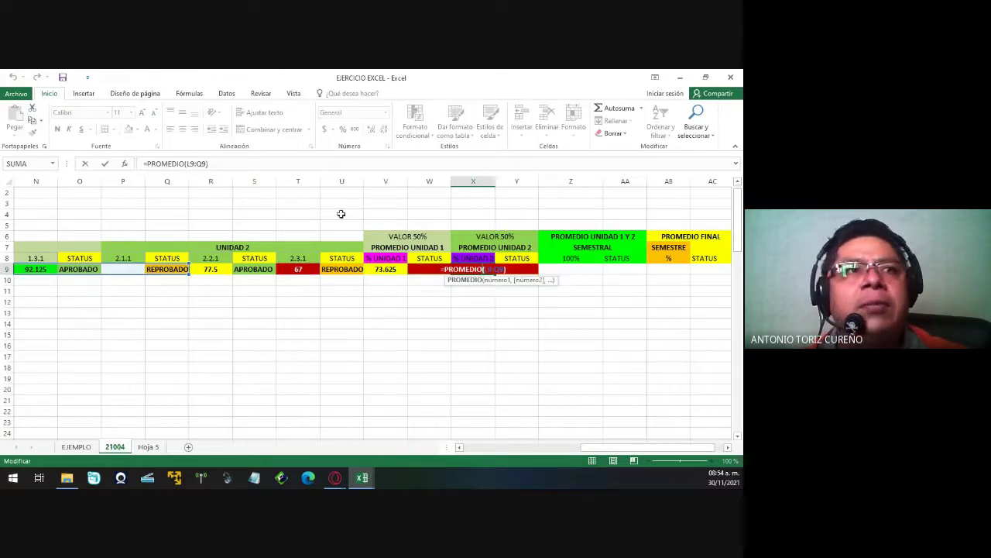
pyautogui.click(195, 163)
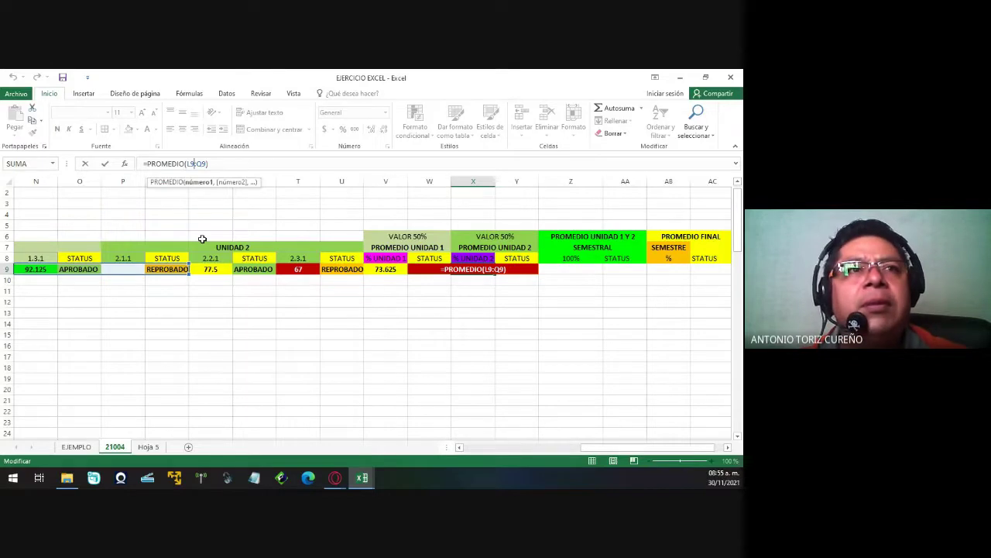
pyautogui.press('BackSpace')
pyautogui.press('BackSpace')
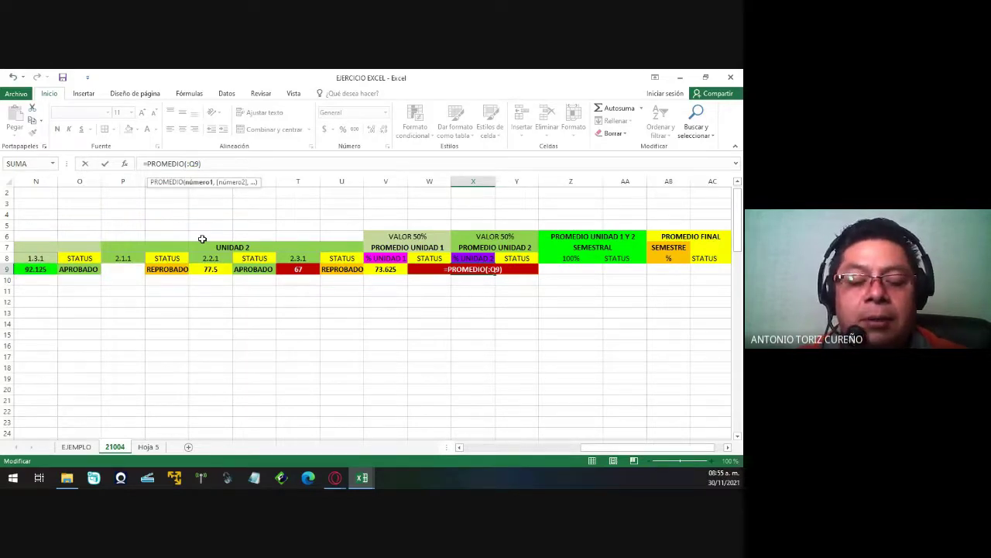
pyautogui.write('P9')
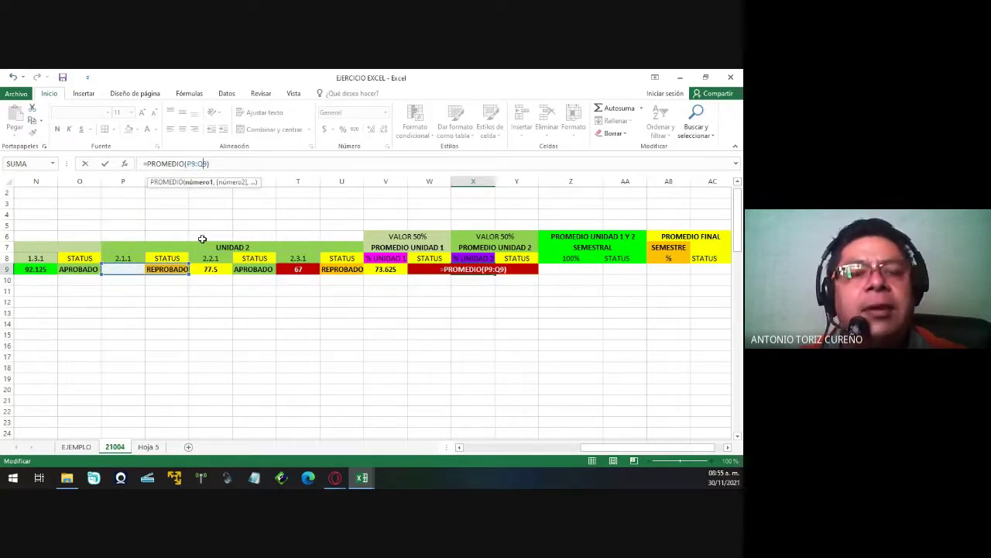
pyautogui.press('BackSpace')
pyautogui.write('U')
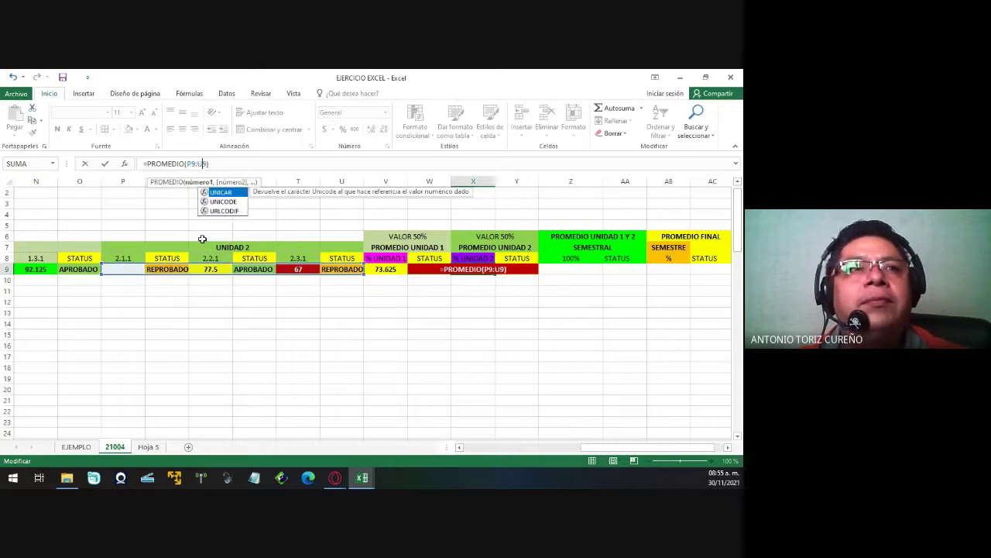
pyautogui.press('Escape')
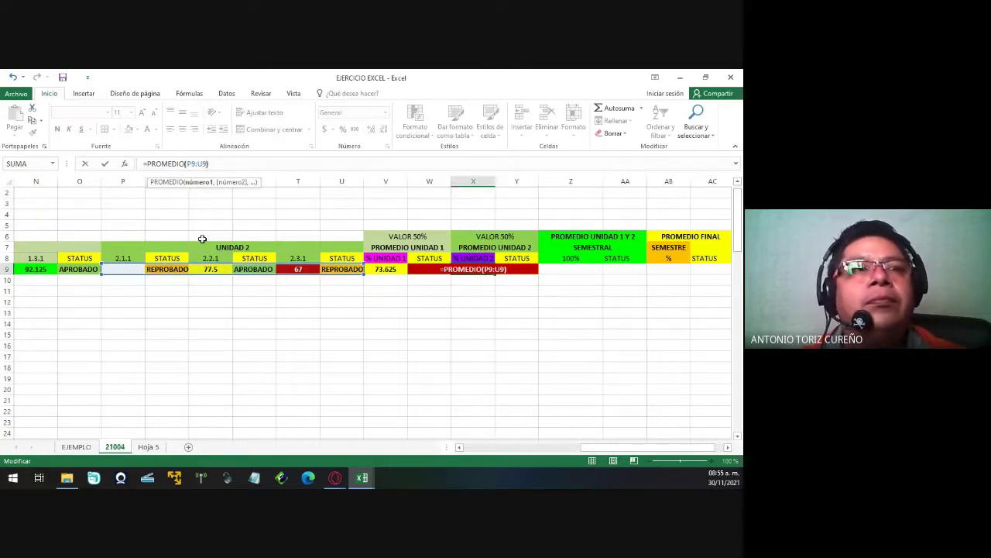
pyautogui.write(')')
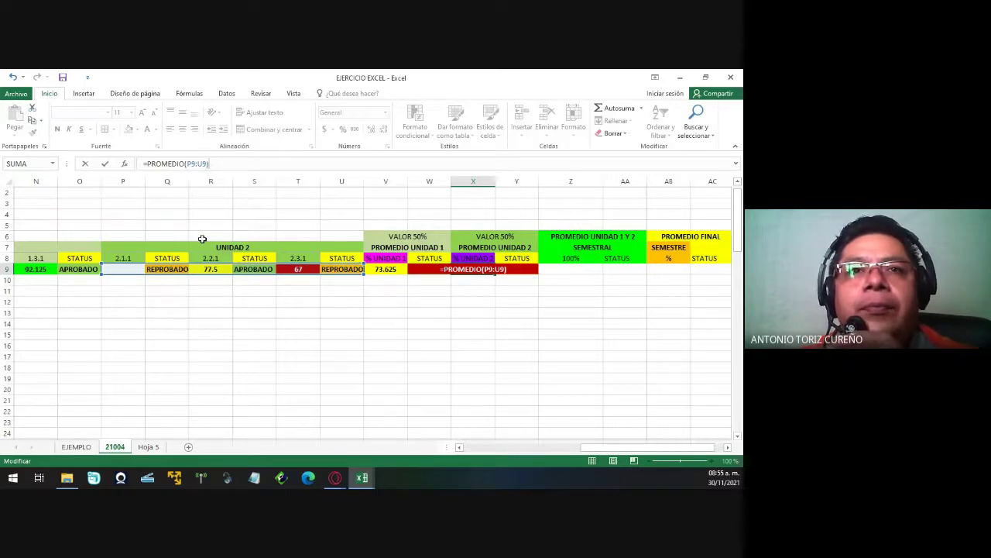
pyautogui.press('Return')
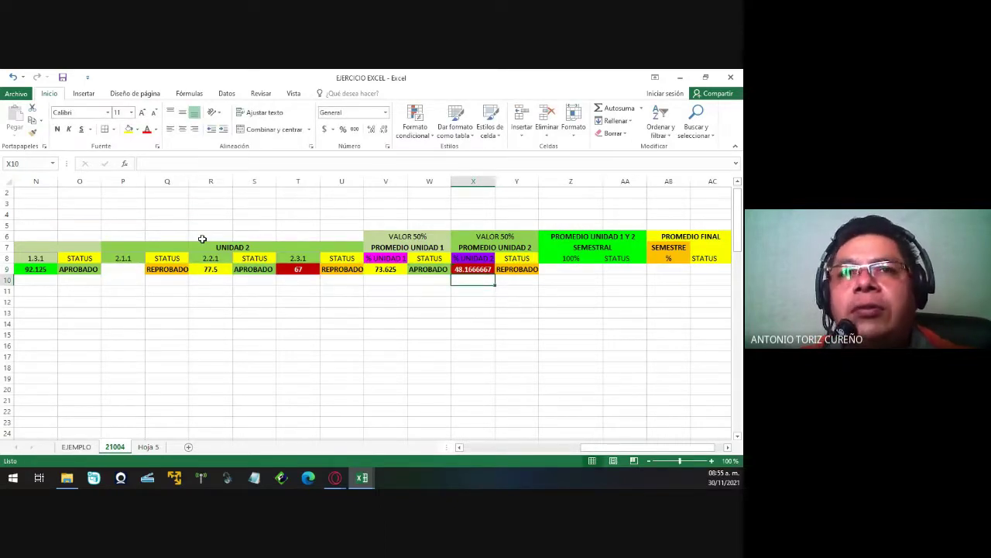
pyautogui.press('Up')
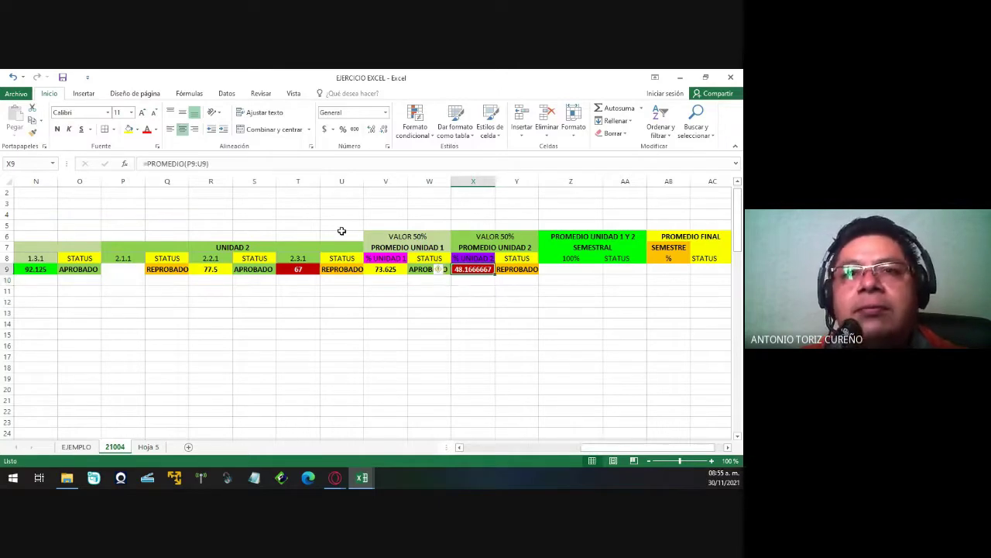
# Ignore the inconsistent-formula error on X9 and select the Unit 1 average V9.
pyautogui.click(438, 271)
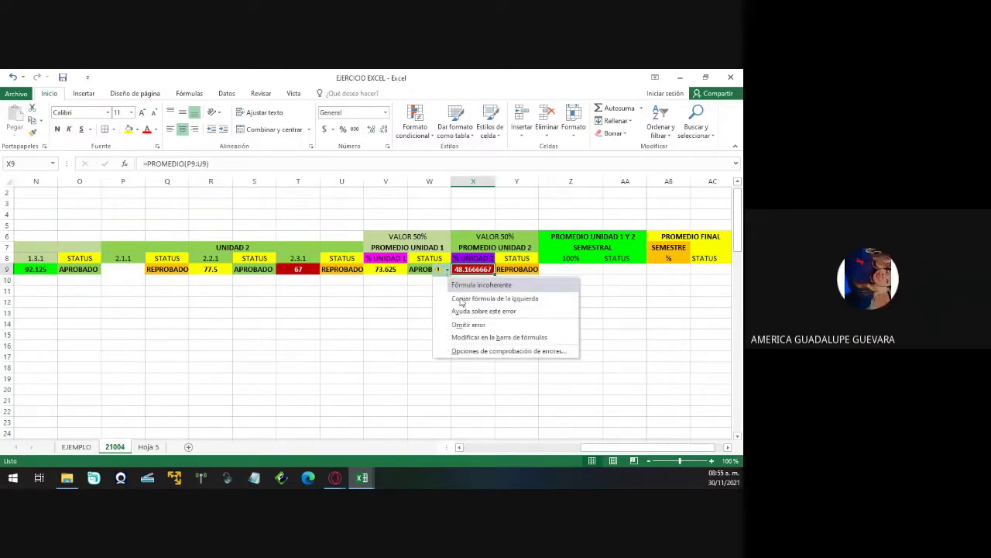
pyautogui.click(481, 324)
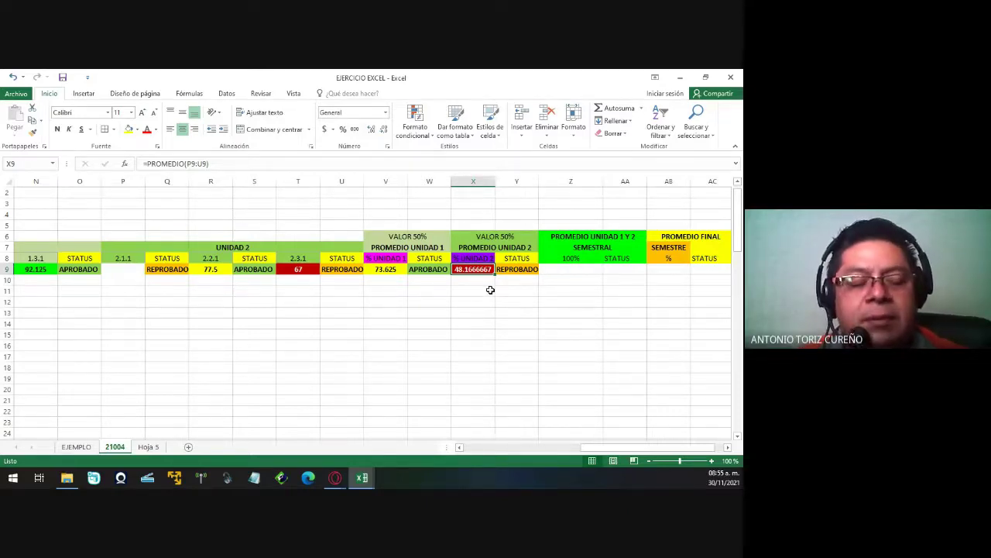
pyautogui.click(384, 268)
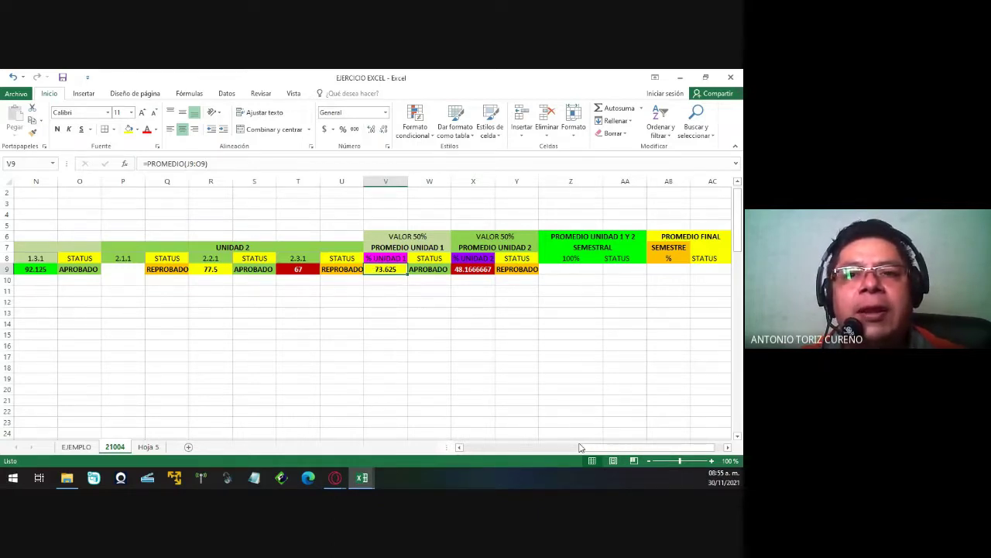
pyautogui.moveTo(590, 451); pyautogui.dragTo(547, 457)
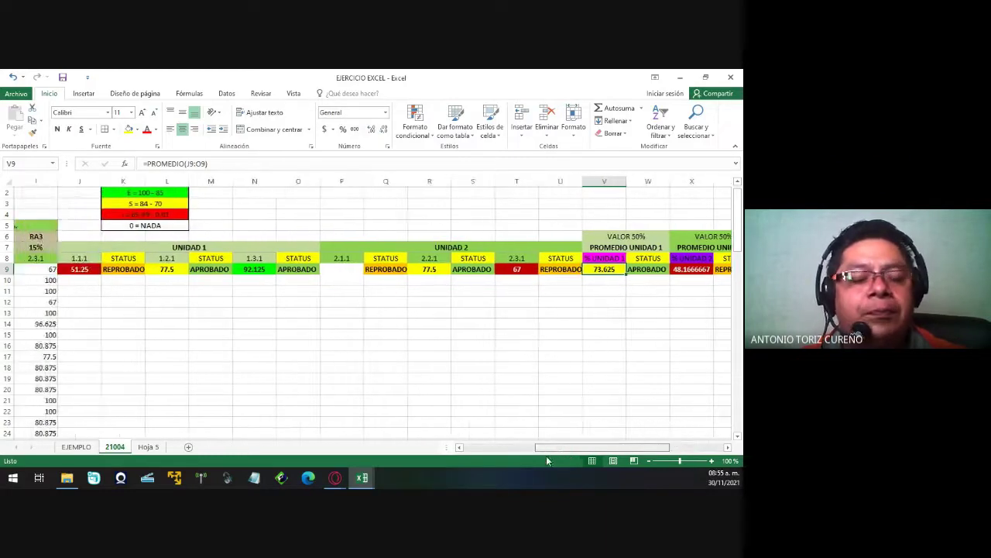
pyautogui.press('F2')
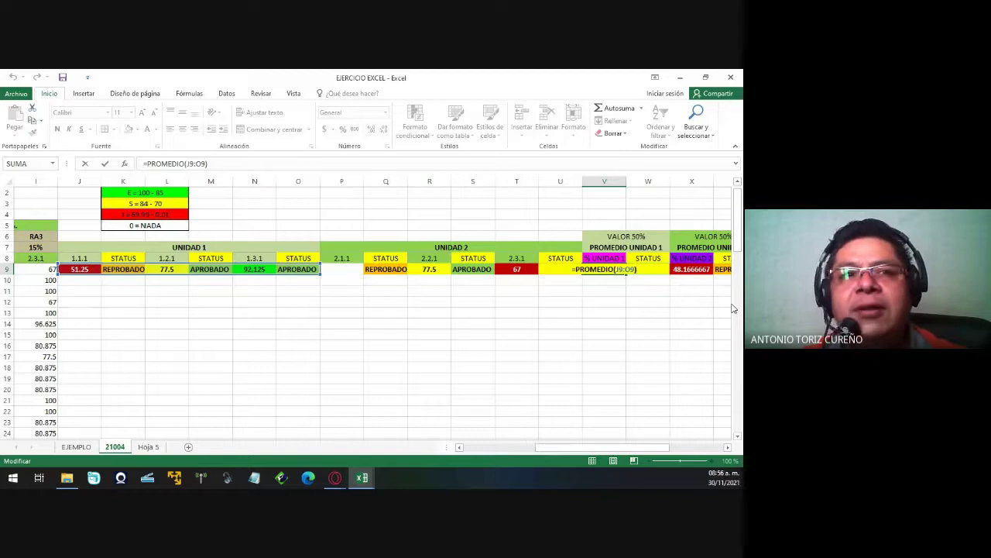
pyautogui.press('Return')
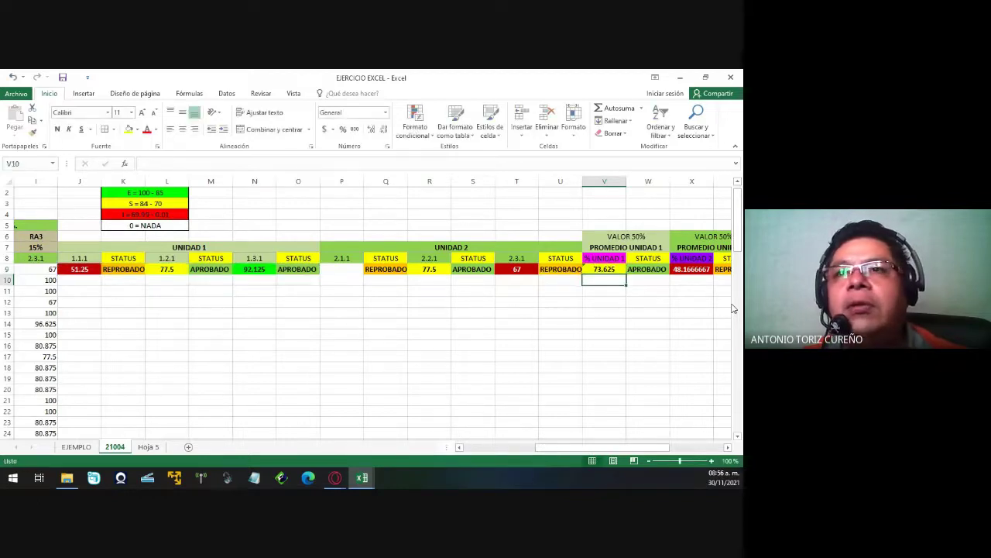
pyautogui.click(696, 268)
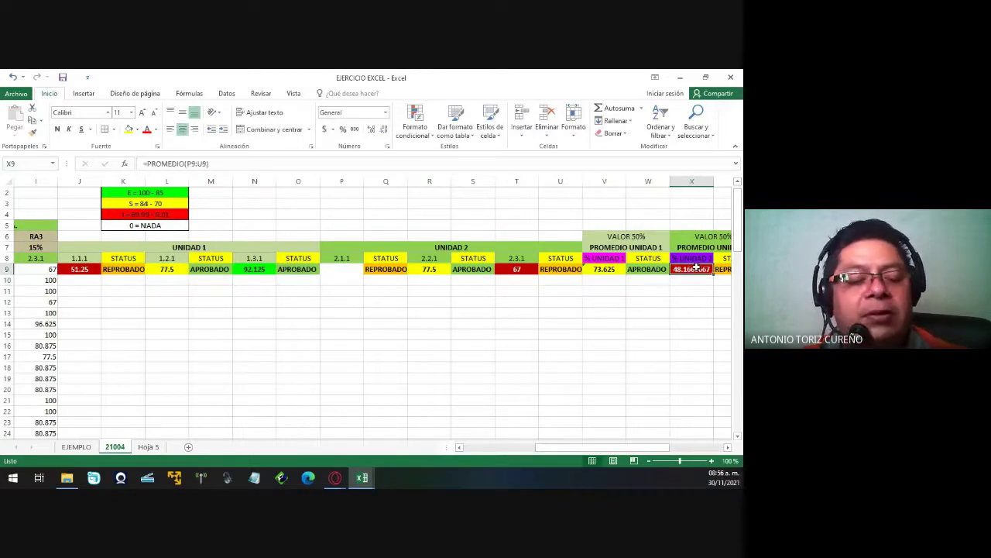
pyautogui.doubleClick(696, 268)
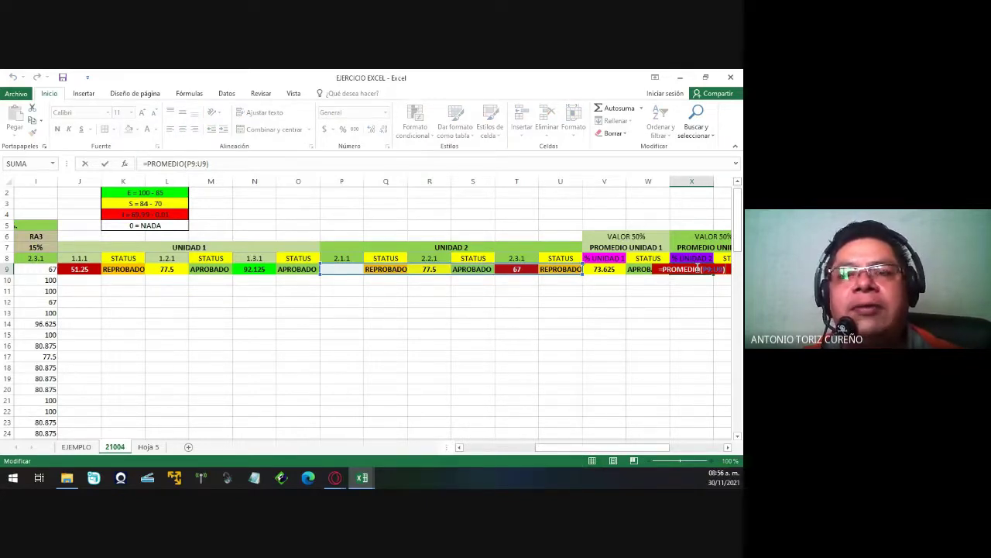
pyautogui.press('Return')
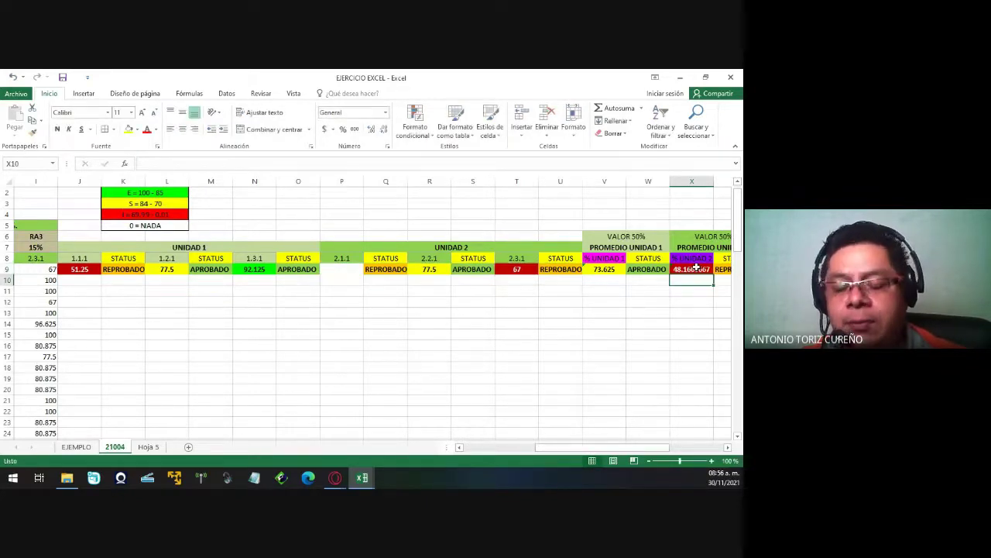
pyautogui.click(696, 268)
pyautogui.press('Right')
pyautogui.hscroll(3, 696, 267)
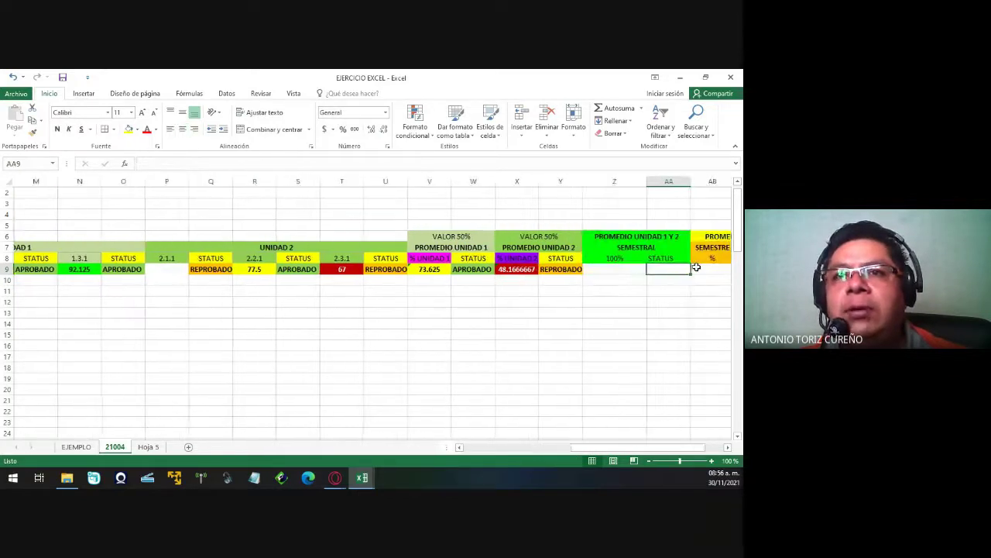
# Verify the Y9 status formula and ignore the inconsistent-formula warning on X9.
pyautogui.press('F2')
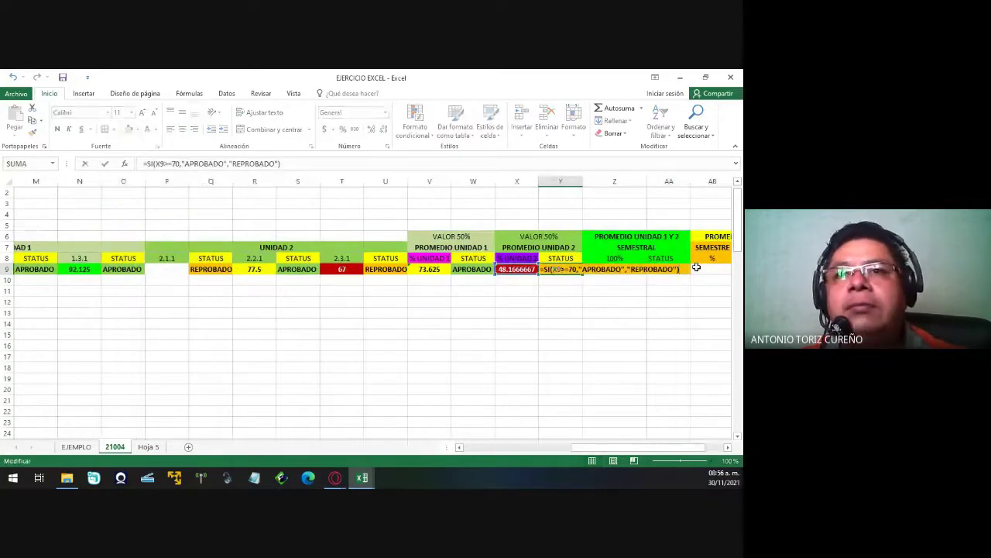
pyautogui.press('Return')
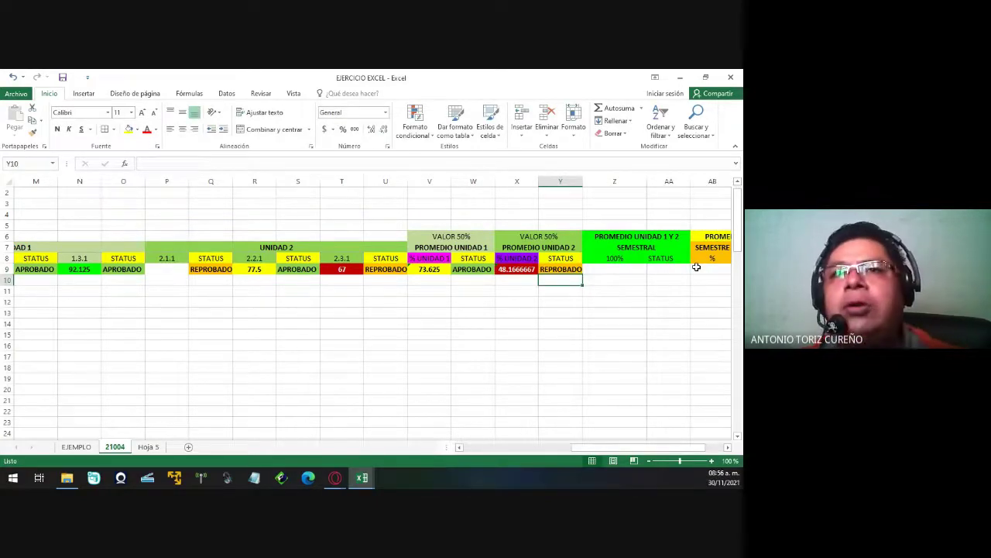
pyautogui.click(621, 267)
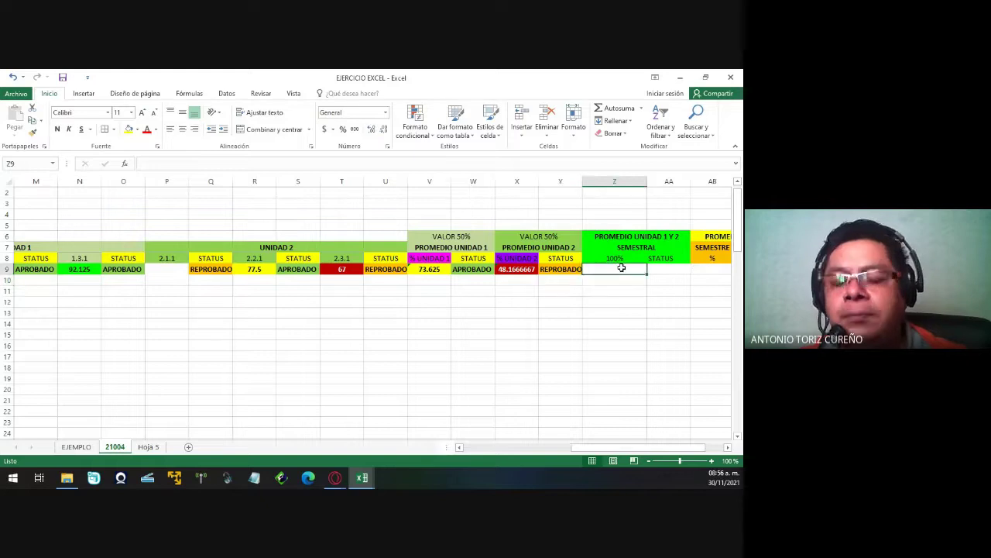
pyautogui.press('Left')
pyautogui.press('Left')
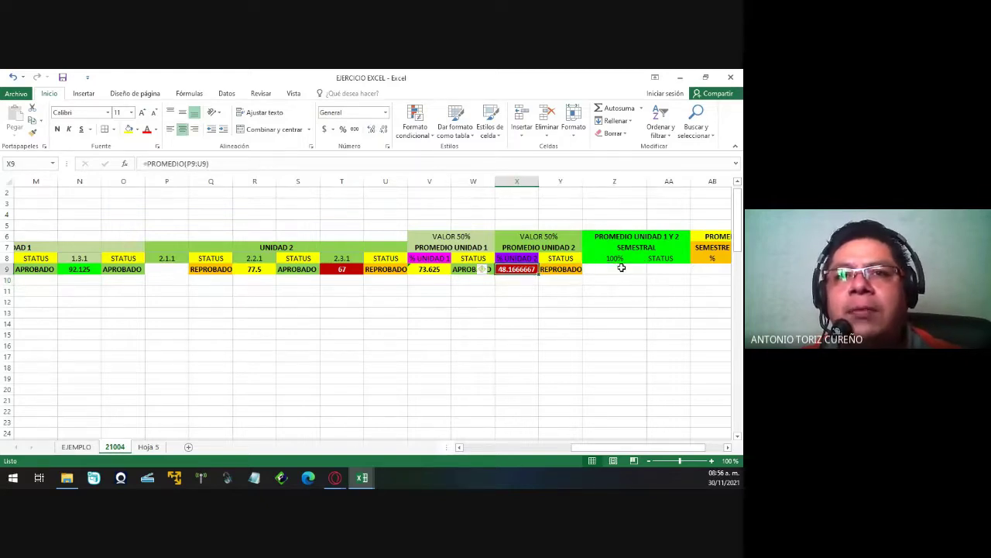
pyautogui.click(482, 270)
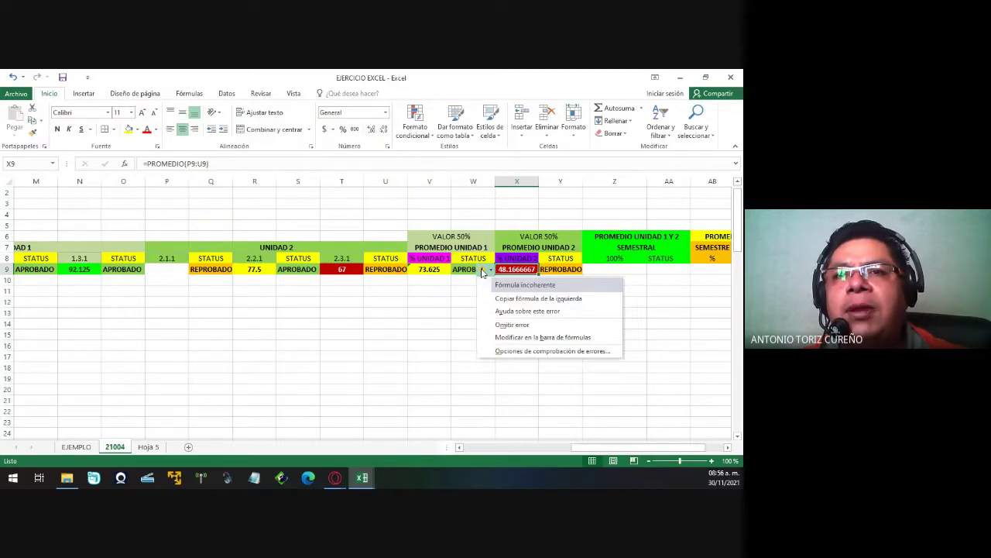
pyautogui.click(504, 325)
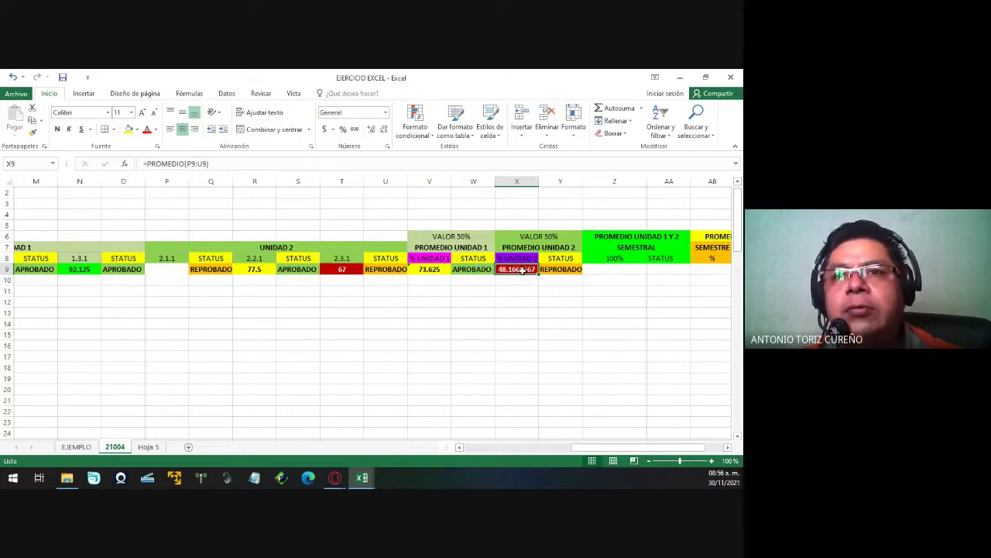
# Copy the Unit 2 average and status X9:Y9 into the semester cells Z9:AA9.
pyautogui.moveTo(522, 269); pyautogui.dragTo(561, 268)
pyautogui.hotkey('ctrl', 'c')
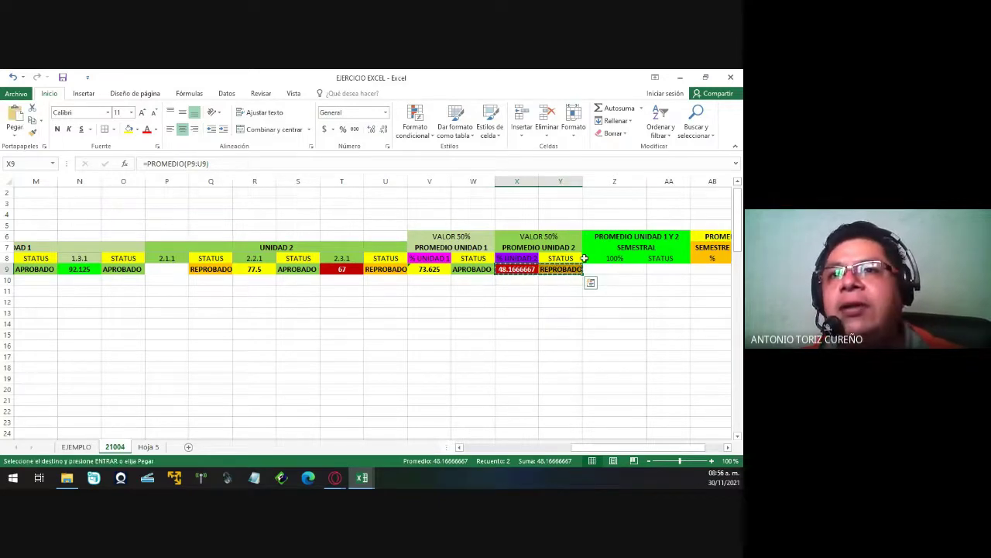
pyautogui.click(616, 269)
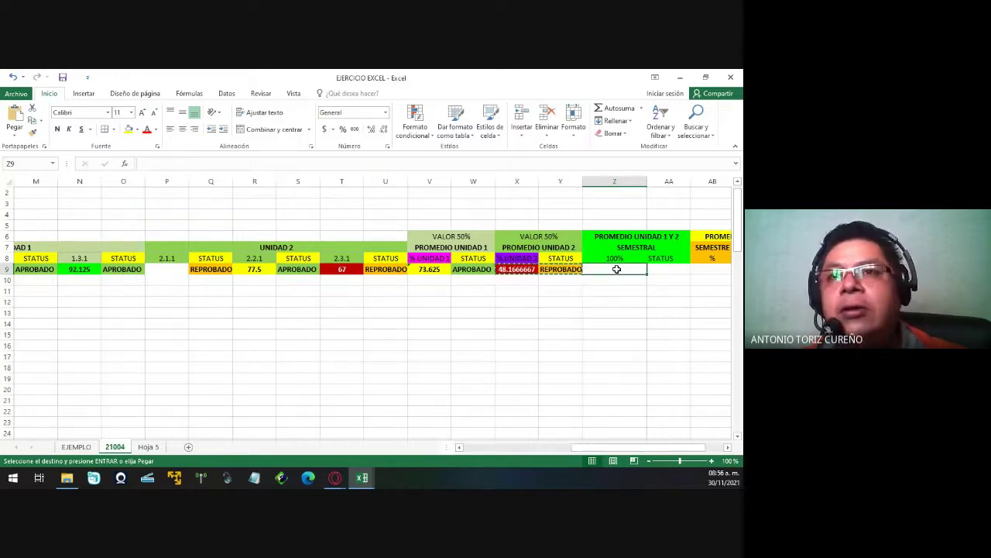
pyautogui.hotkey('ctrl', 'v')
pyautogui.press('Escape')
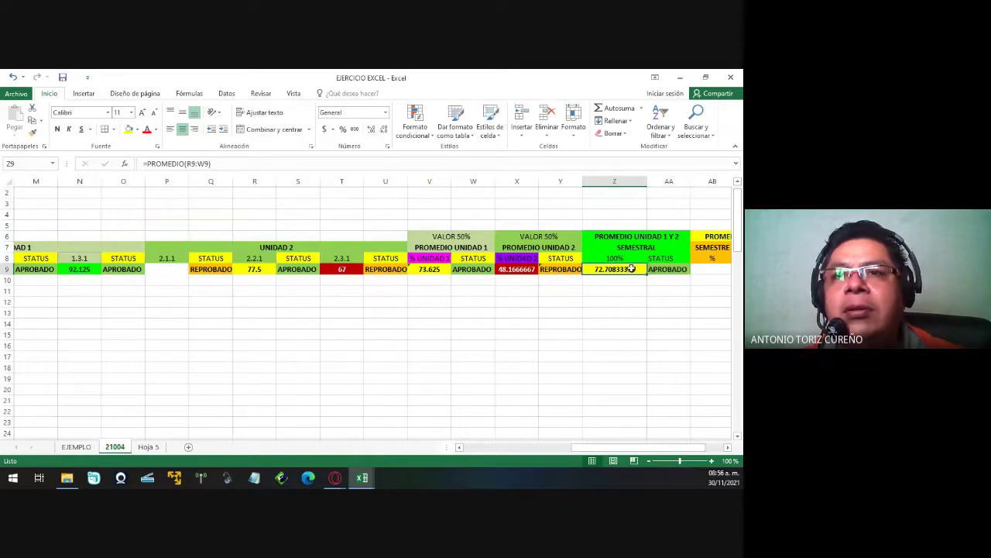
pyautogui.doubleClick(630, 269)
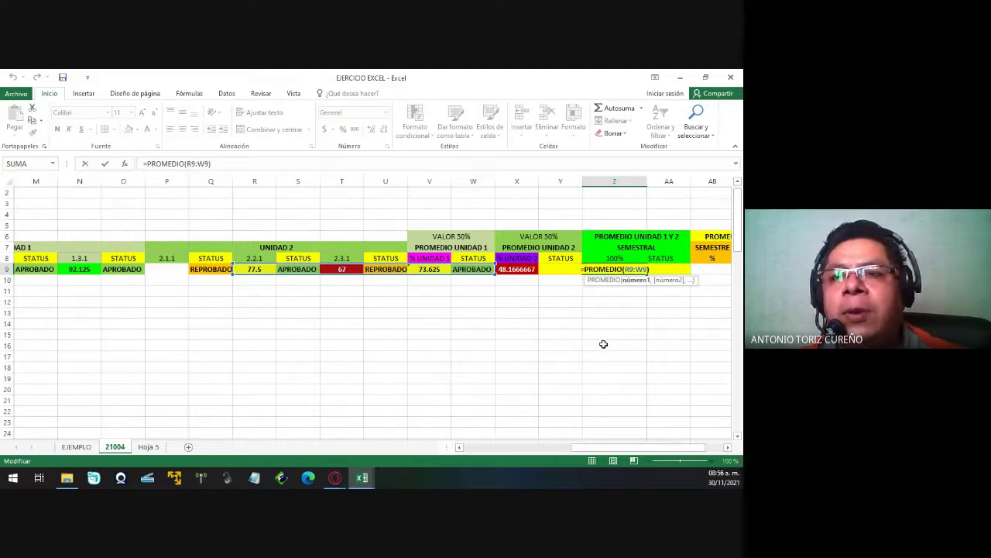
# Correct the Z9 semester average to =PROMEDIO(V9:Y9), giving 60.8958333, and recheck it.
pyautogui.write('V')
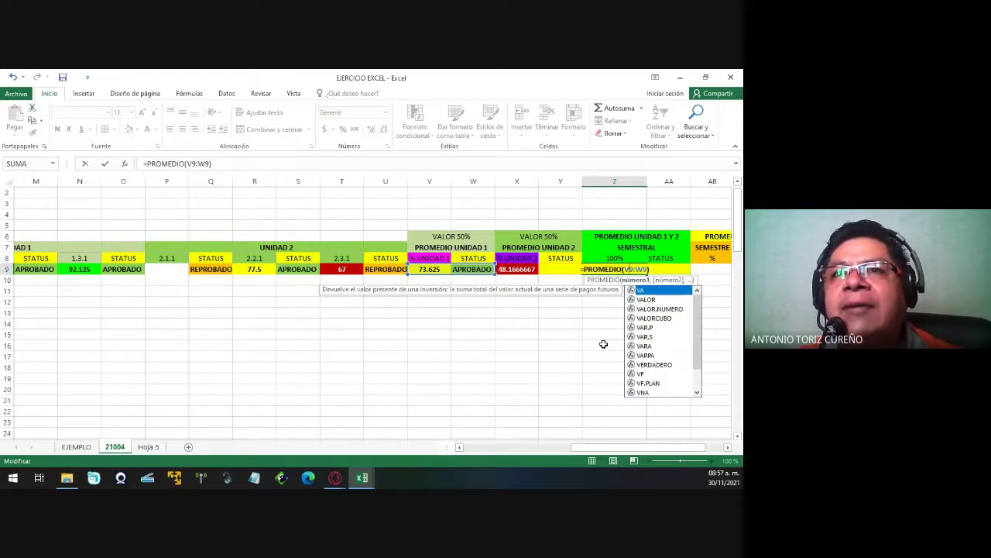
pyautogui.press('Right')
pyautogui.press('Delete')
pyautogui.write('Y')
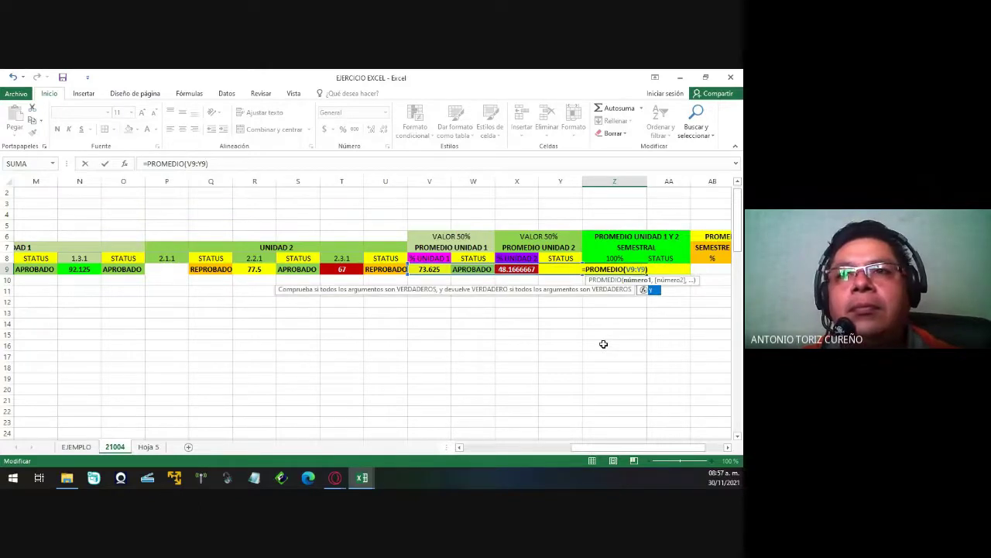
pyautogui.press('Return')
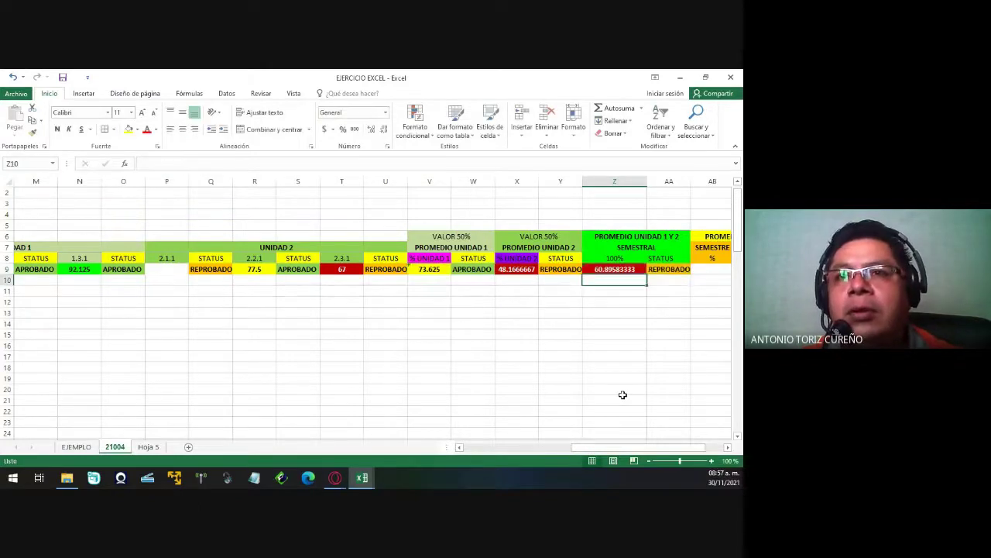
pyautogui.press('Up')
pyautogui.press('F2')
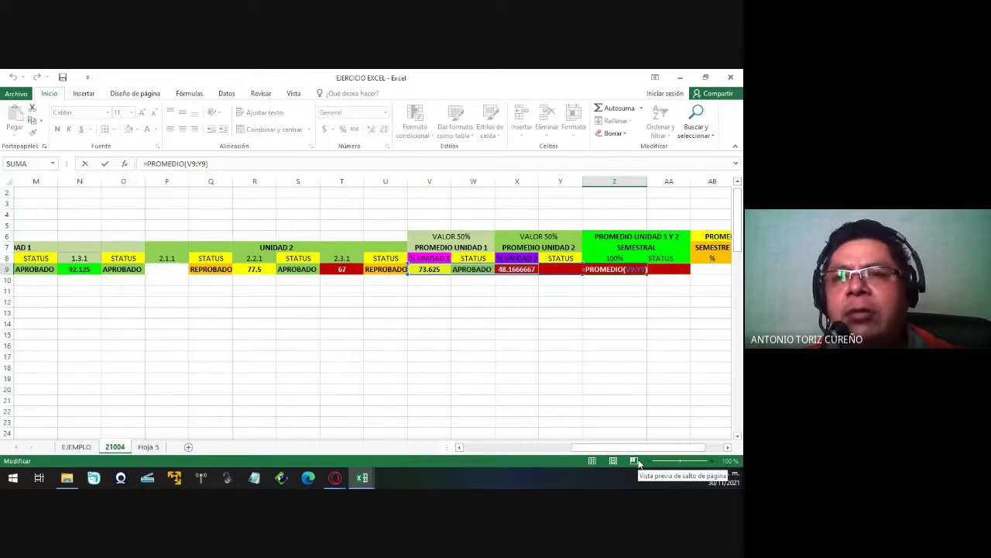
pyautogui.press('Return')
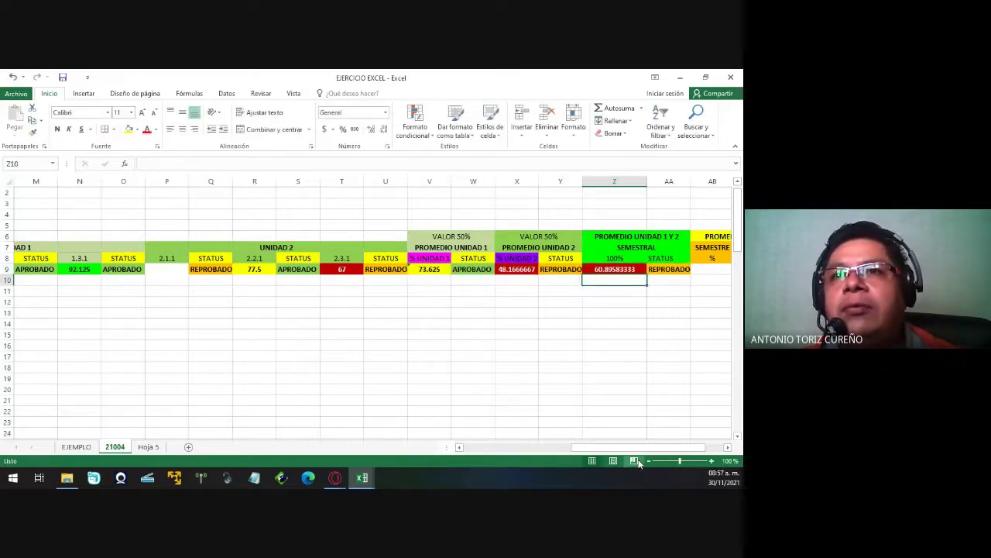
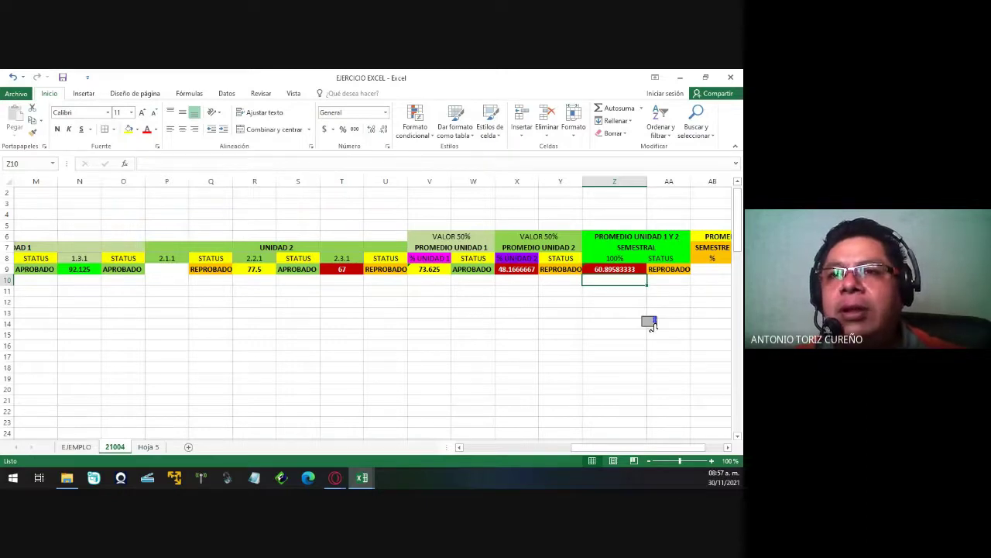
# Select the semester average in Z9 and ignore the error flagged on Y9.
pyautogui.scroll(5, 651, 324)
pyautogui.moveTo(658, 448); pyautogui.dragTo(685, 448)
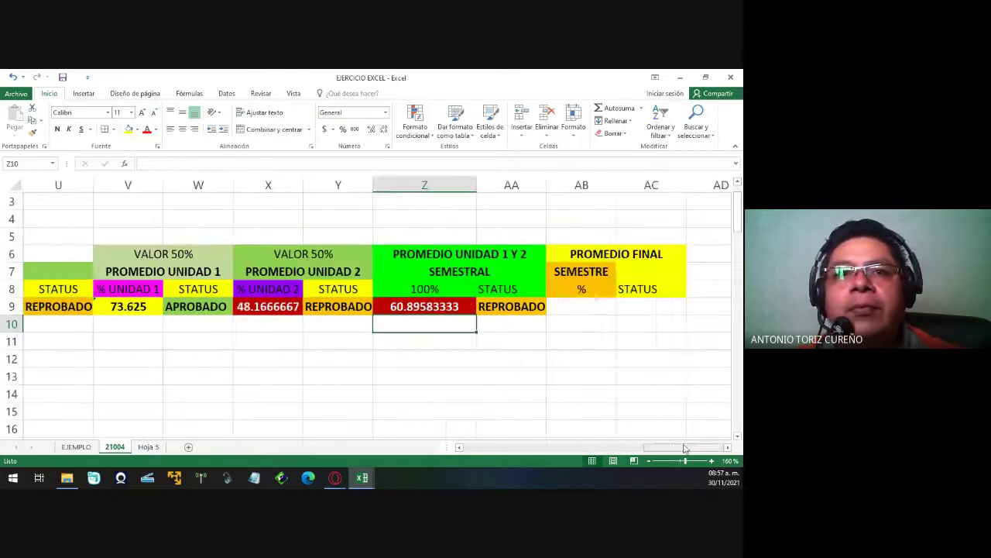
pyautogui.scroll(-1, 565, 355)
pyautogui.scroll(-1, 560, 349)
pyautogui.scroll(-1, 542, 325)
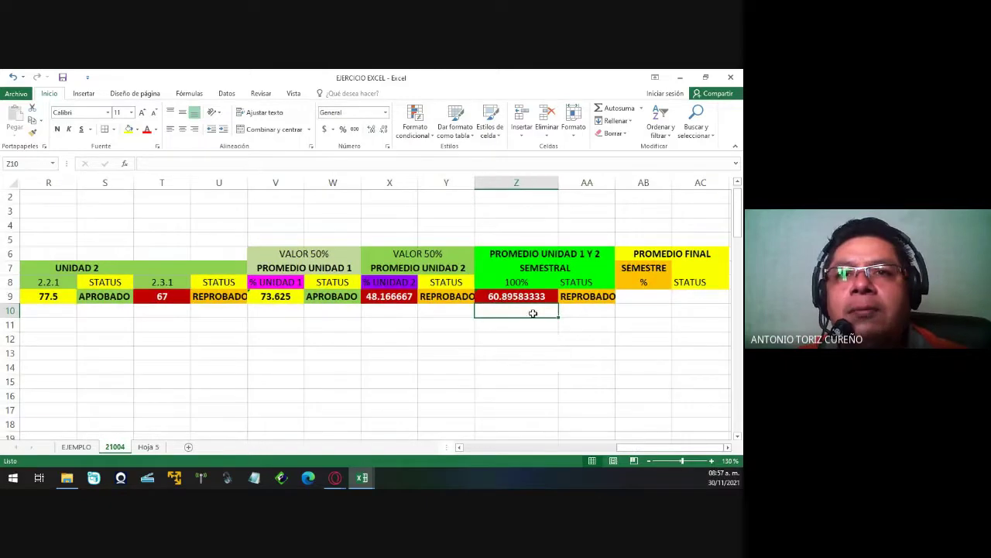
pyautogui.click(530, 298)
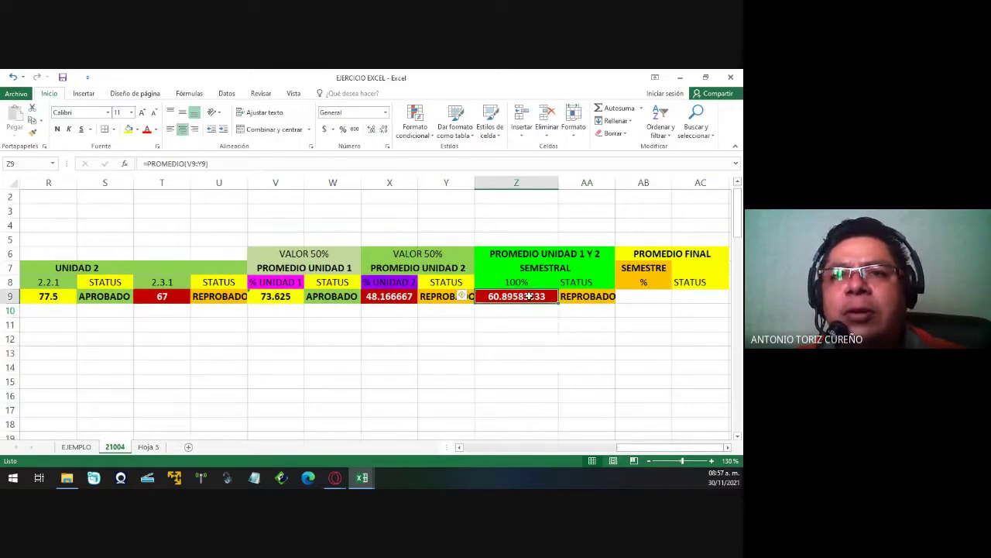
pyautogui.click(466, 298)
pyautogui.click(498, 349)
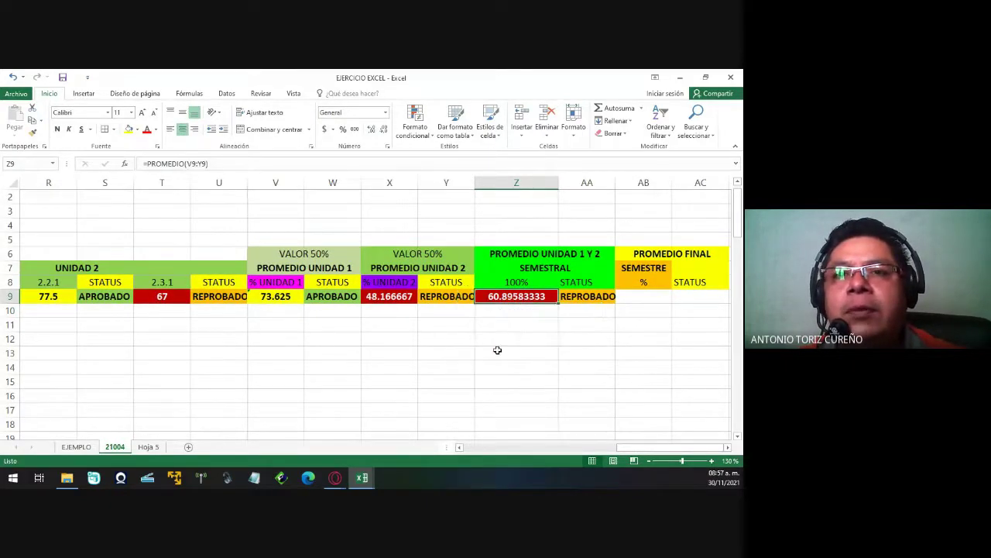
# Format Z9 as Number with 2 decimal places so it shows 60.90.
pyautogui.rightClick(539, 297)
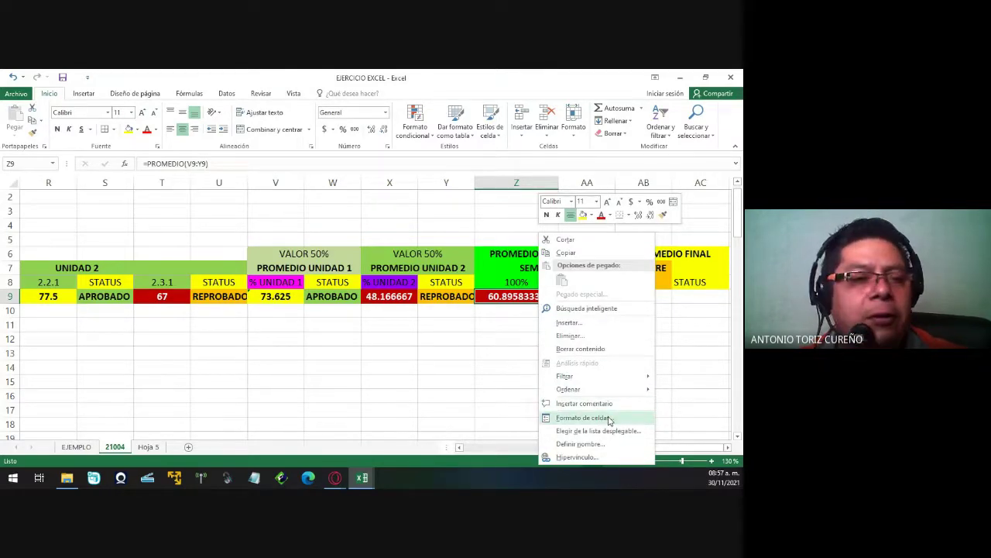
pyautogui.click(609, 418)
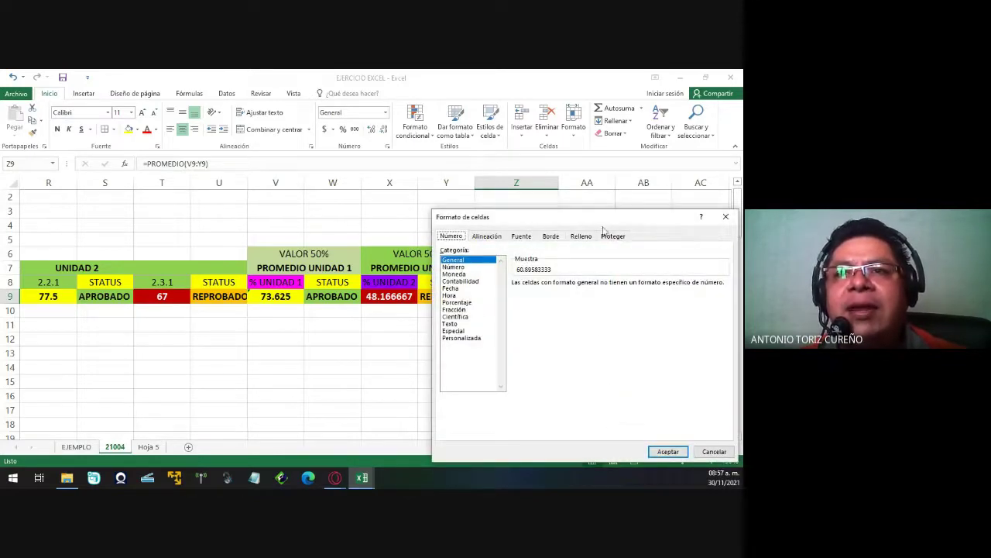
pyautogui.moveTo(604, 220)
pyautogui.mouseDown()
pyautogui.moveTo(396, 240)
pyautogui.moveTo(306, 196)
pyautogui.mouseUp()
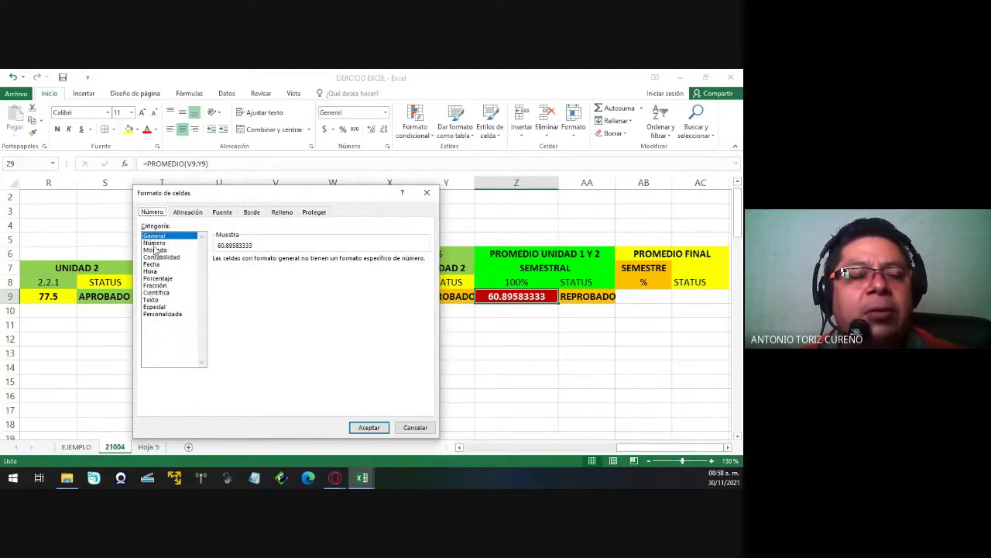
pyautogui.click(154, 243)
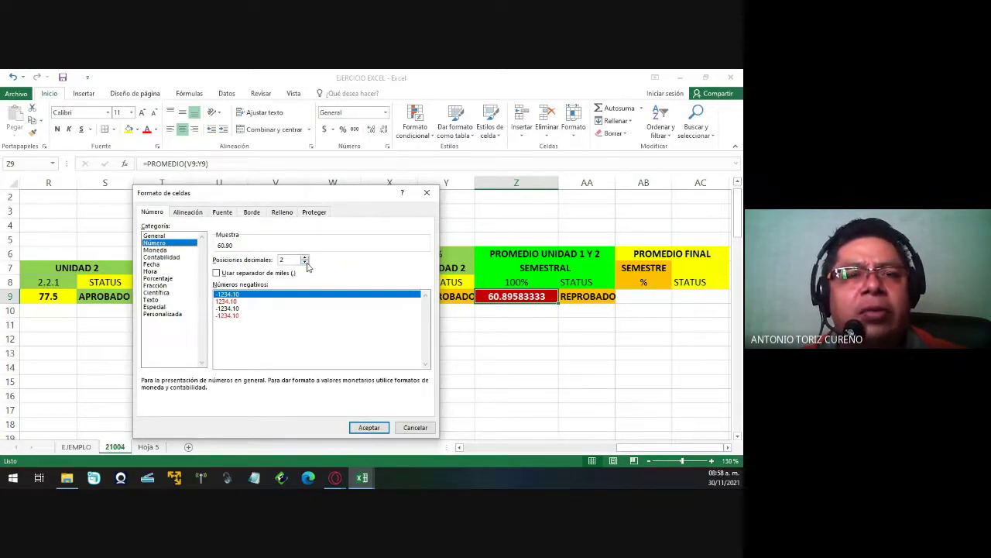
pyautogui.click(378, 428)
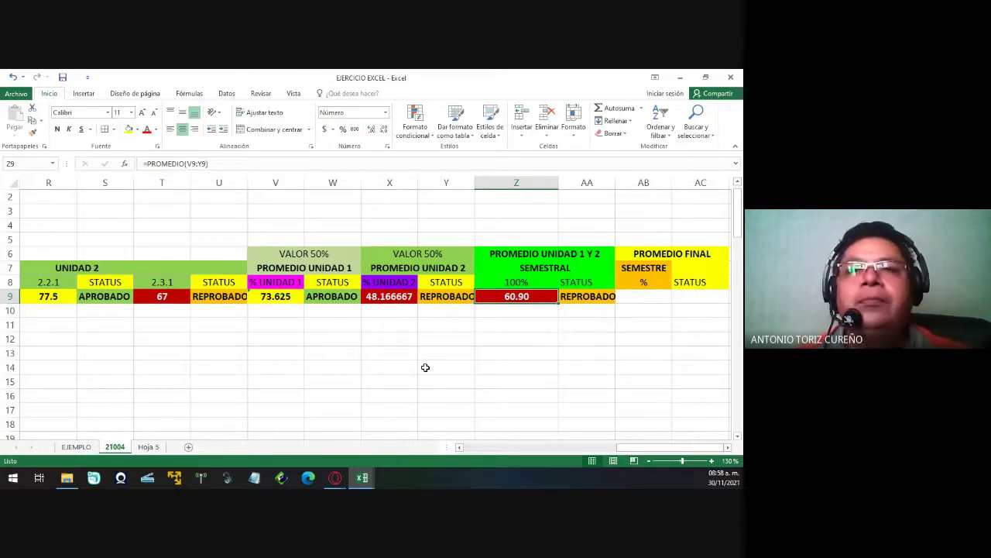
pyautogui.scroll(-3, 425, 367)
pyautogui.scroll(-1, 425, 367)
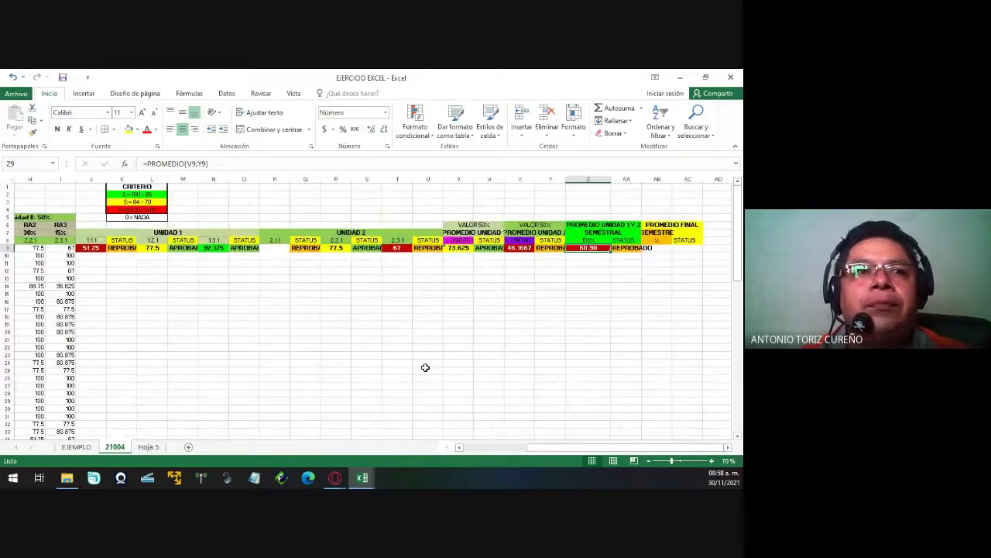
pyautogui.click(87, 248)
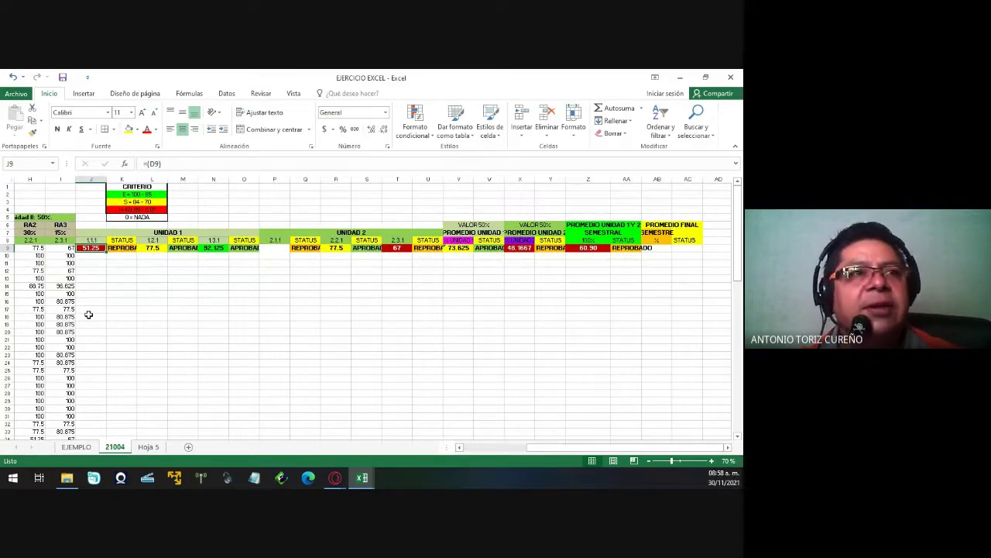
pyautogui.hotkey('shift', 'Right')
pyautogui.hotkey('shift', 'Right')
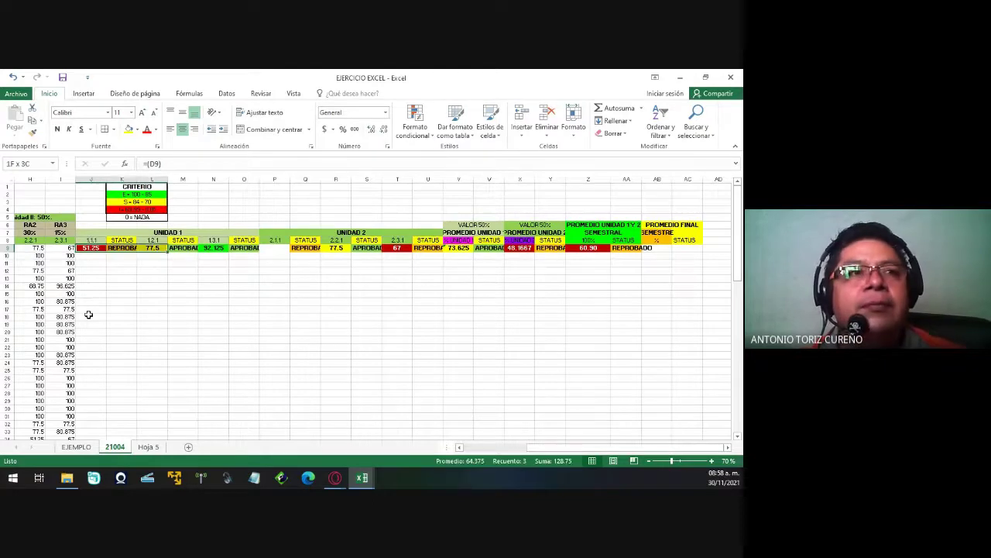
pyautogui.hotkey('shift', 'Right')
pyautogui.hotkey('shift', 'Right')
pyautogui.hotkey('shift', 'Right')
pyautogui.hotkey('shift', 'Right')
pyautogui.hotkey('shift', 'Right')
pyautogui.hotkey('shift', 'Right')
pyautogui.hotkey('shift', 'Right')
pyautogui.hotkey('shift', 'Right')
pyautogui.hotkey('shift', 'Right')
pyautogui.hotkey('shift', 'Right')
pyautogui.hotkey('shift', 'Right')
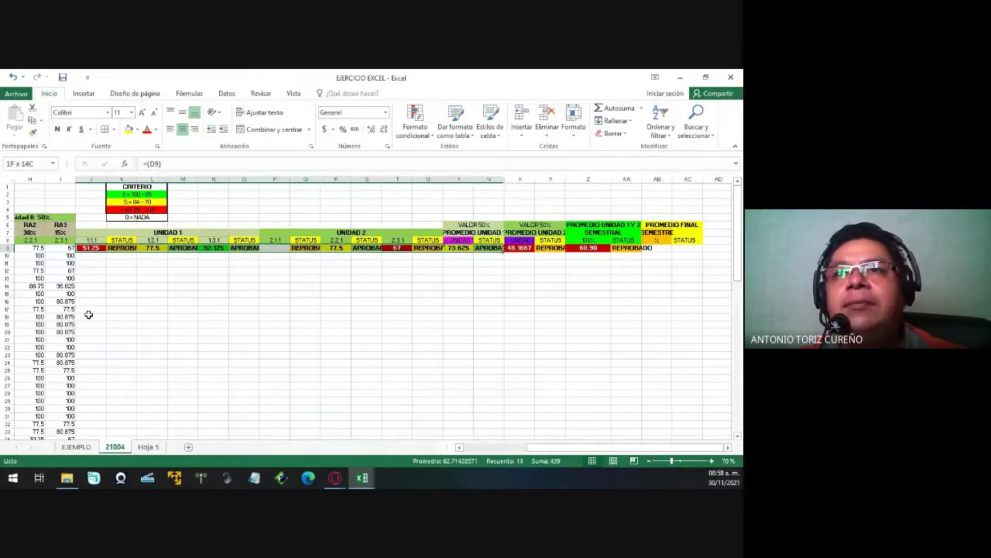
pyautogui.hotkey('shift', 'Right')
pyautogui.hotkey('shift', 'Right')
pyautogui.hotkey('shift', 'Right')
pyautogui.hotkey('shift', 'Right')
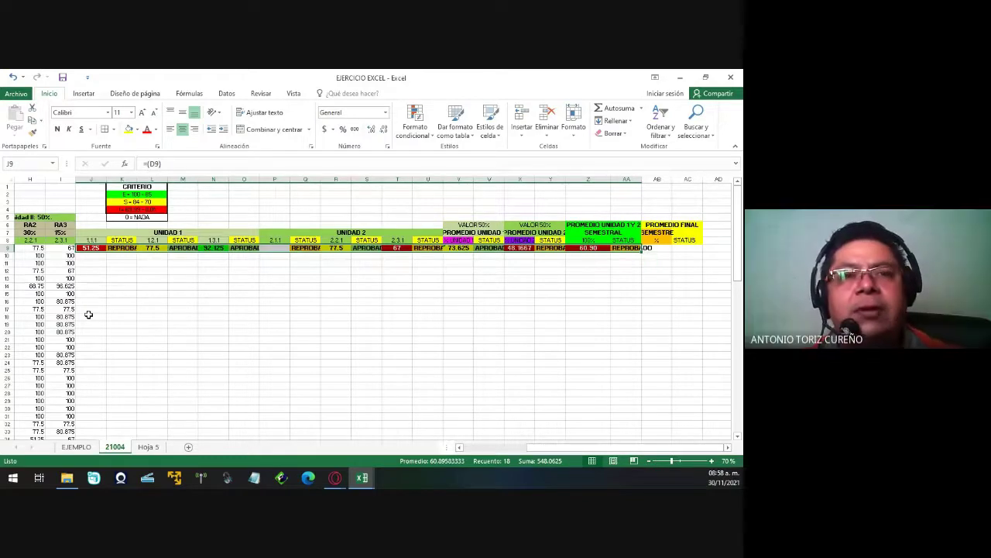
pyautogui.moveTo(433, 280); pyautogui.dragTo(602, 287)
pyautogui.click(589, 288)
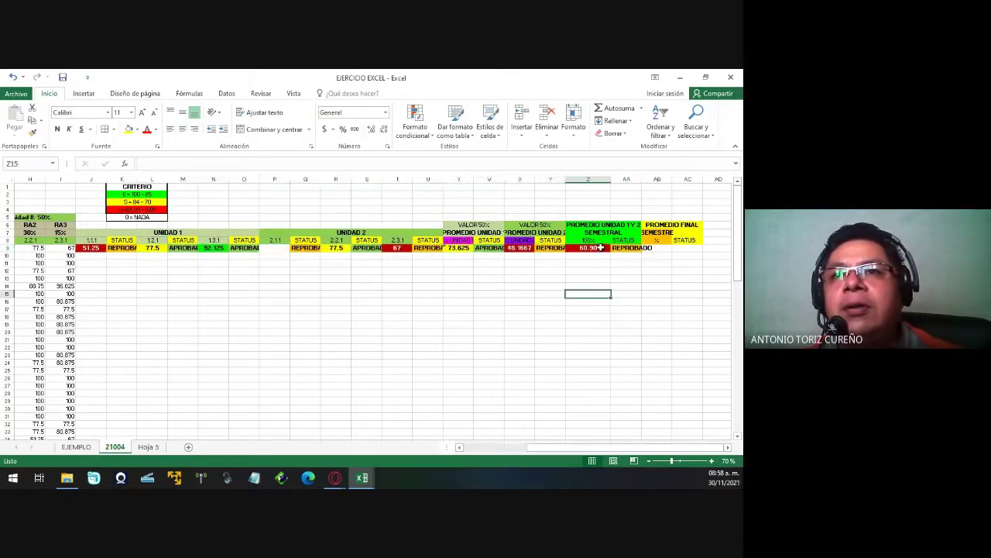
pyautogui.click(600, 247)
pyautogui.rightClick(603, 249)
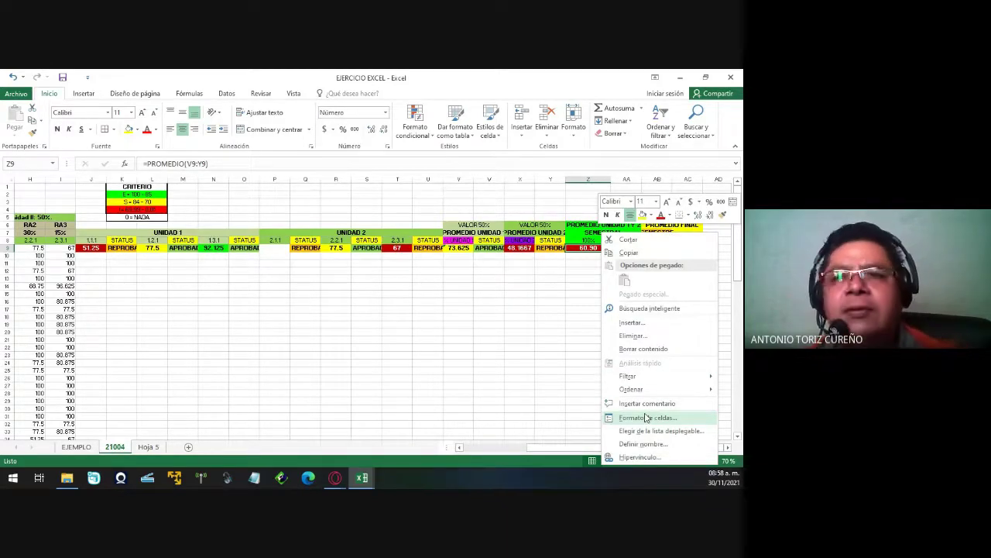
pyautogui.click(647, 418)
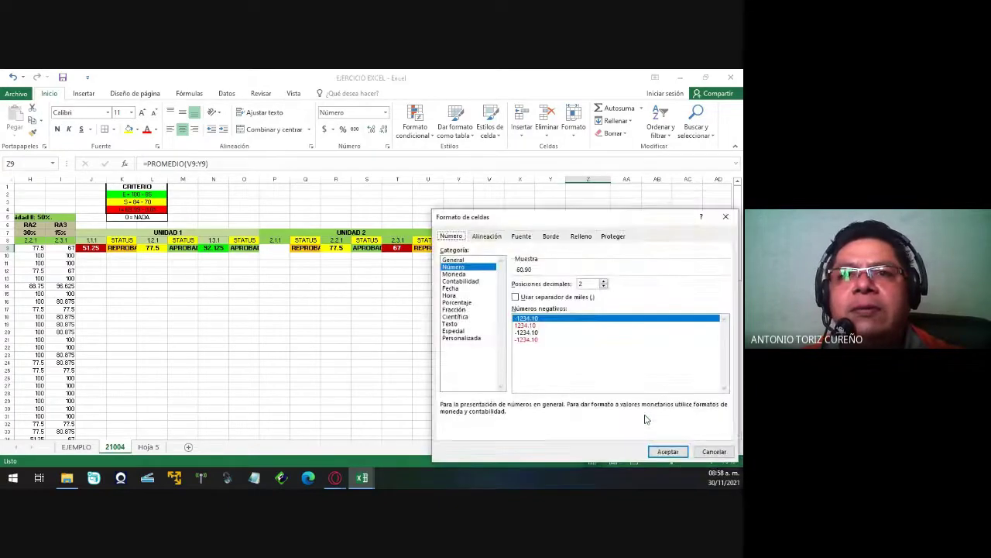
pyautogui.moveTo(518, 217); pyautogui.dragTo(274, 155)
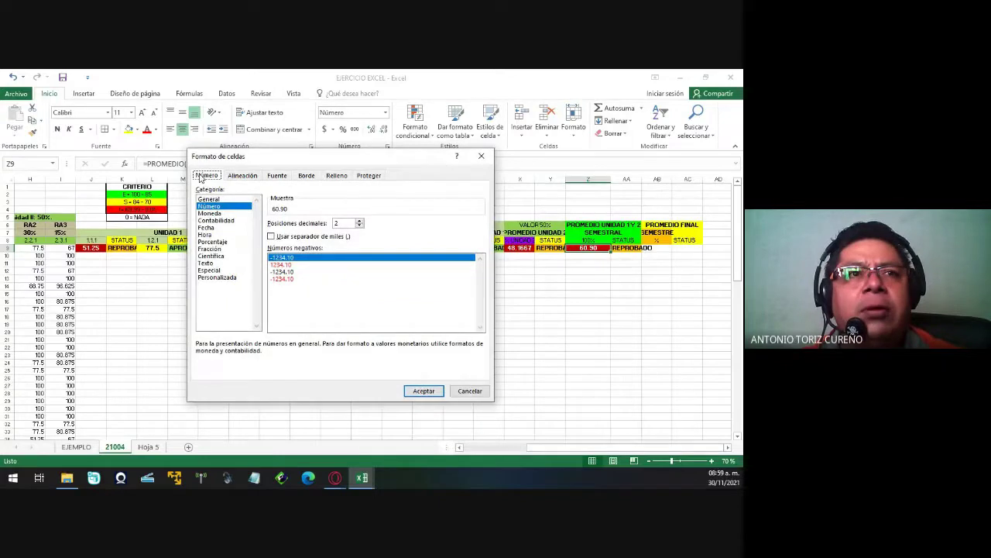
pyautogui.click(209, 207)
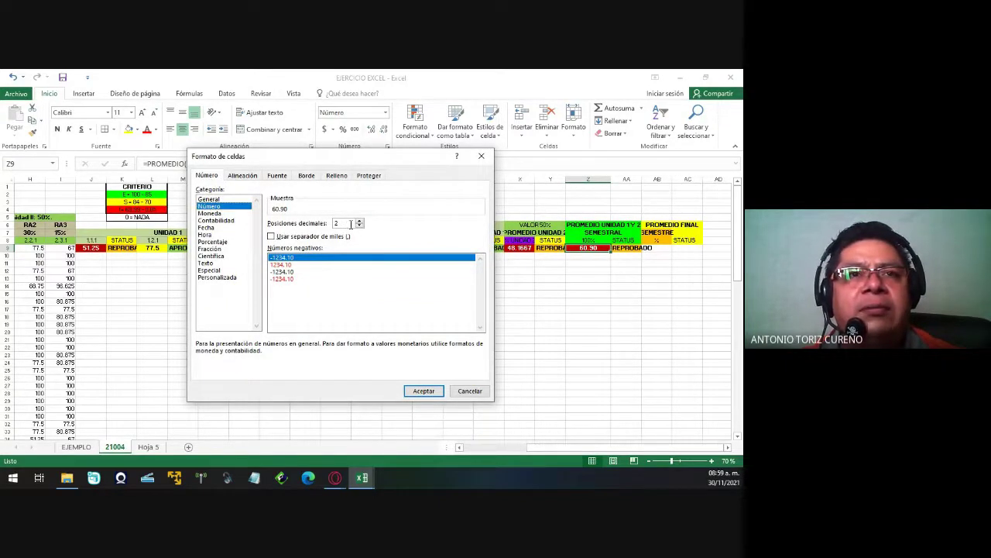
pyautogui.click(426, 390)
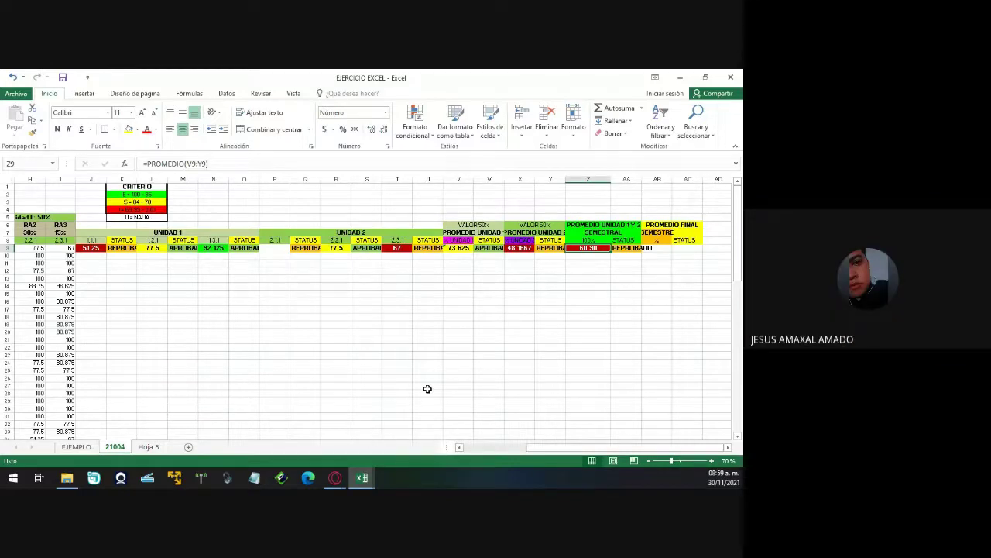
# Select the row 9 formulas from J9 to AA9 and fill them down to every student.
pyautogui.click(94, 248)
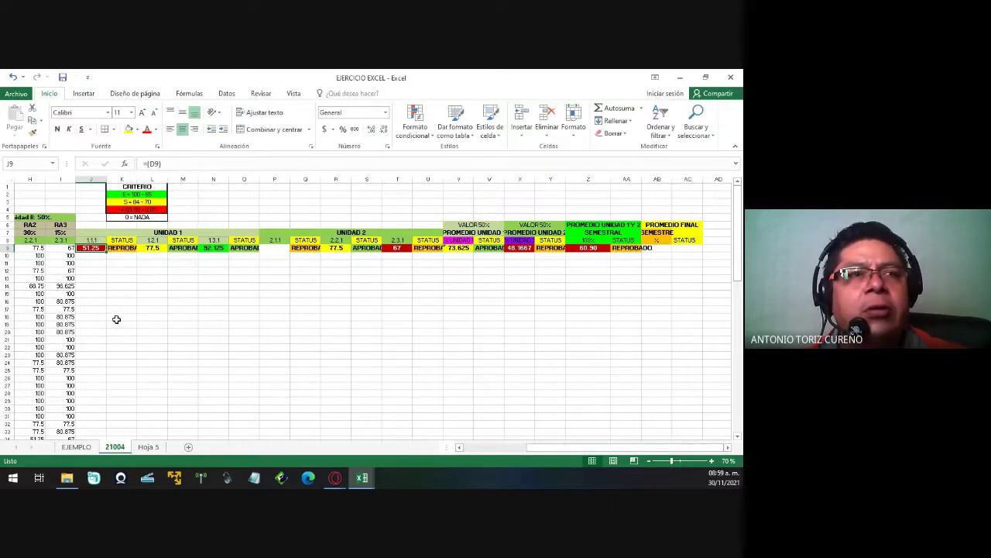
pyautogui.hotkey('shift', 'Right')
pyautogui.hotkey('shift', 'Right')
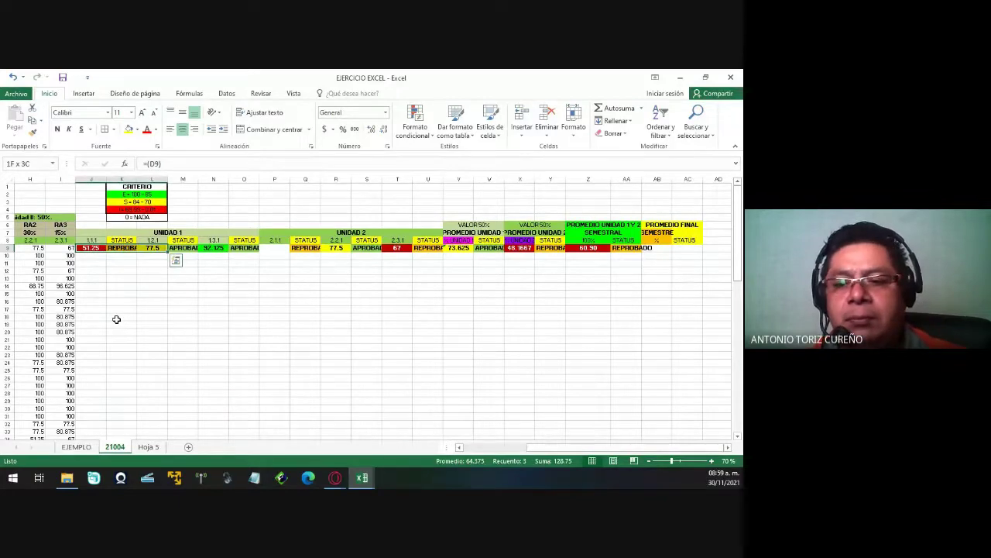
pyautogui.hotkey('shift', 'Right')
pyautogui.hotkey('shift', 'Right')
pyautogui.hotkey('shift', 'Right')
pyautogui.hotkey('shift', 'Right')
pyautogui.hotkey('shift', 'Right')
pyautogui.hotkey('shift', 'Right')
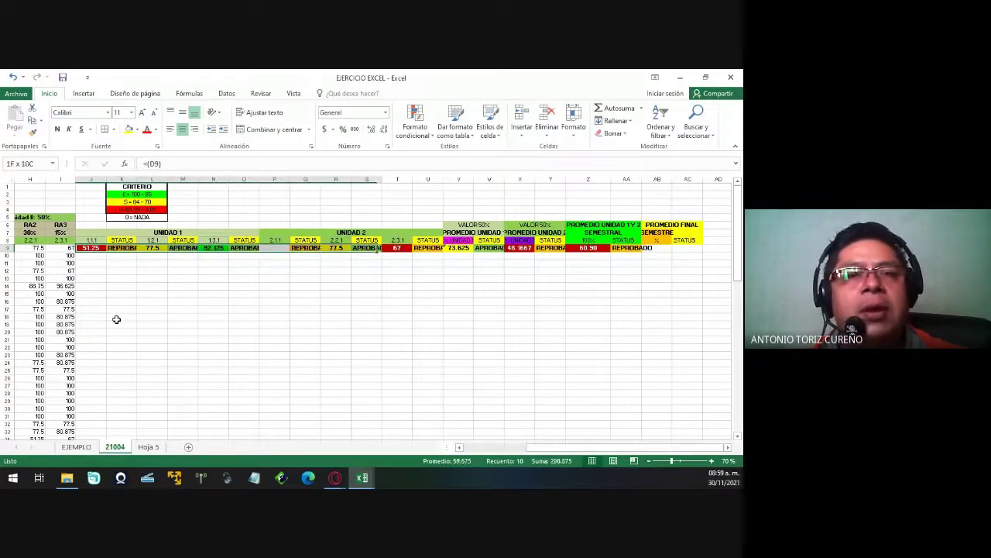
pyautogui.hotkey('shift', 'Right')
pyautogui.hotkey('shift', 'Right')
pyautogui.hotkey('shift', 'Right')
pyautogui.hotkey('shift', 'Right')
pyautogui.hotkey('shift', 'Right')
pyautogui.hotkey('shift', 'Right')
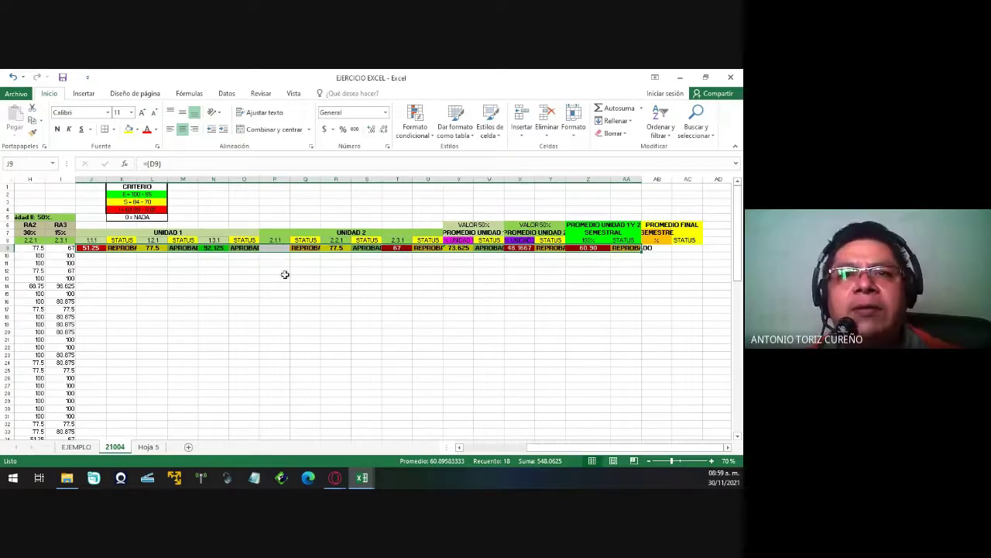
pyautogui.doubleClick(642, 248)
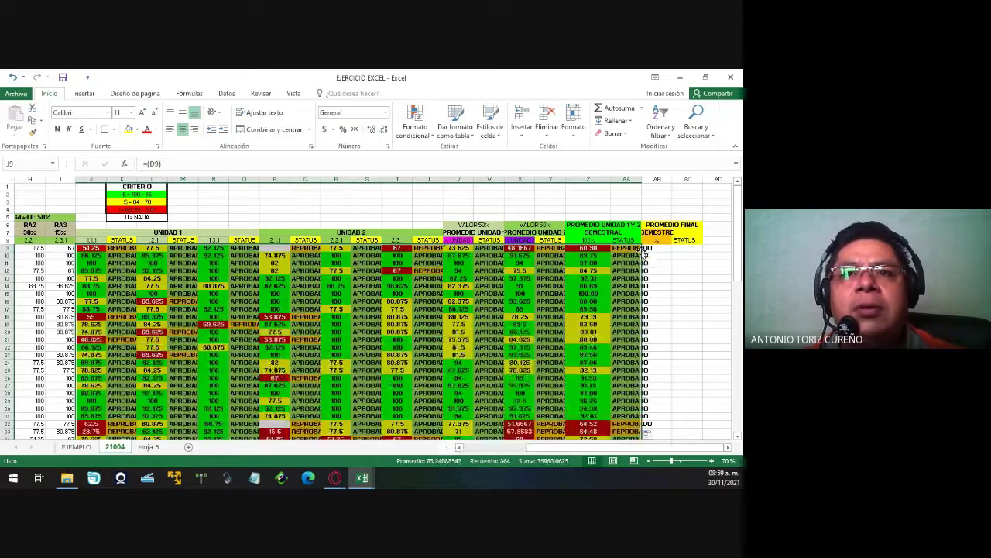
pyautogui.scroll(-3, 644, 252)
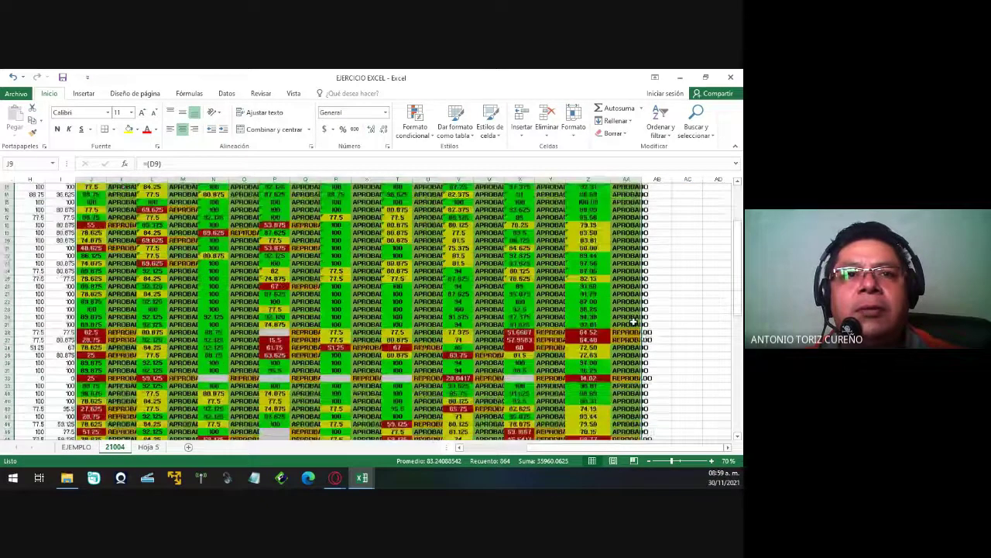
pyautogui.scroll(-4, 634, 320)
pyautogui.scroll(-3, 634, 319)
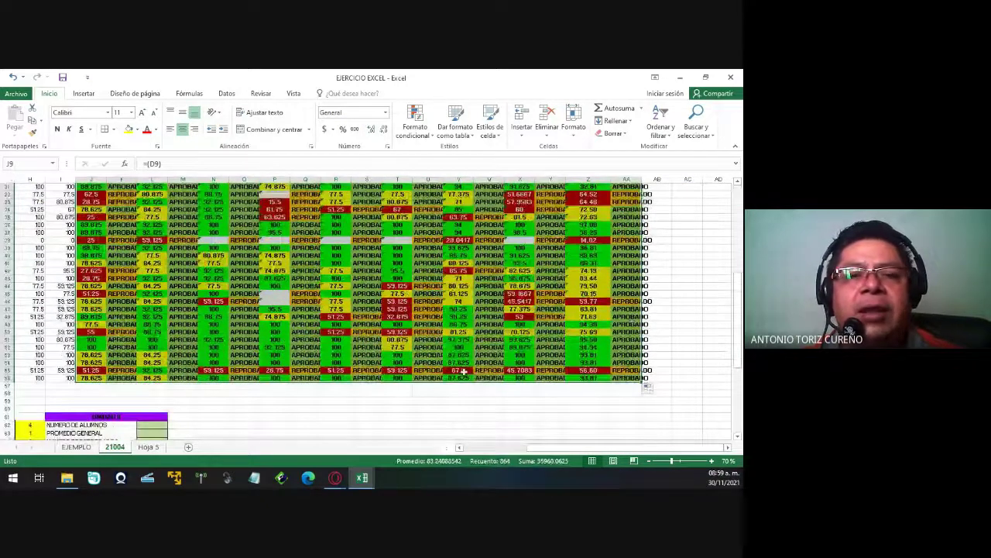
pyautogui.click(406, 411)
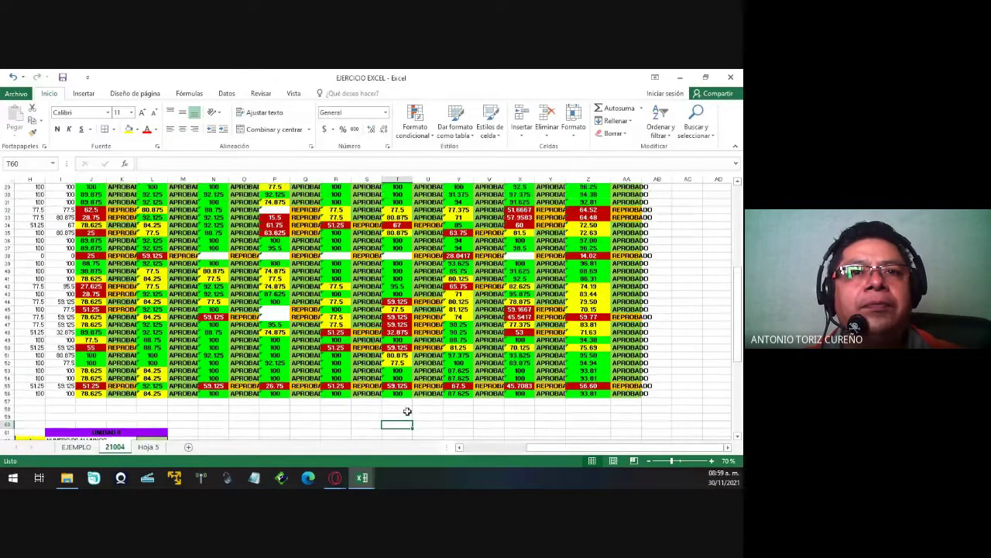
pyautogui.keyDown('ctrl'); pyautogui.scroll(2, 408, 413); pyautogui.keyUp('ctrl')
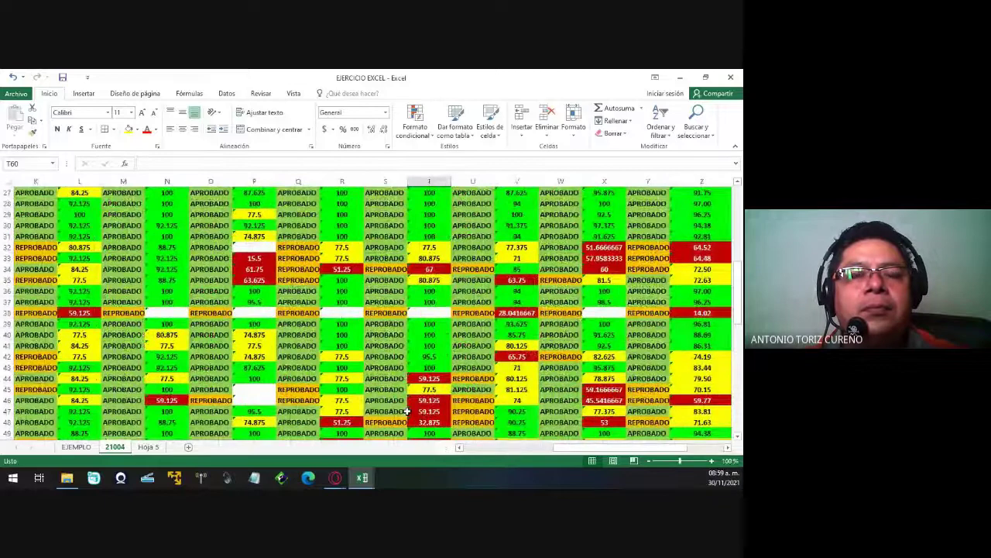
pyautogui.scroll(3, 406, 411)
pyautogui.scroll(4, 406, 411)
pyautogui.scroll(2, 407, 412)
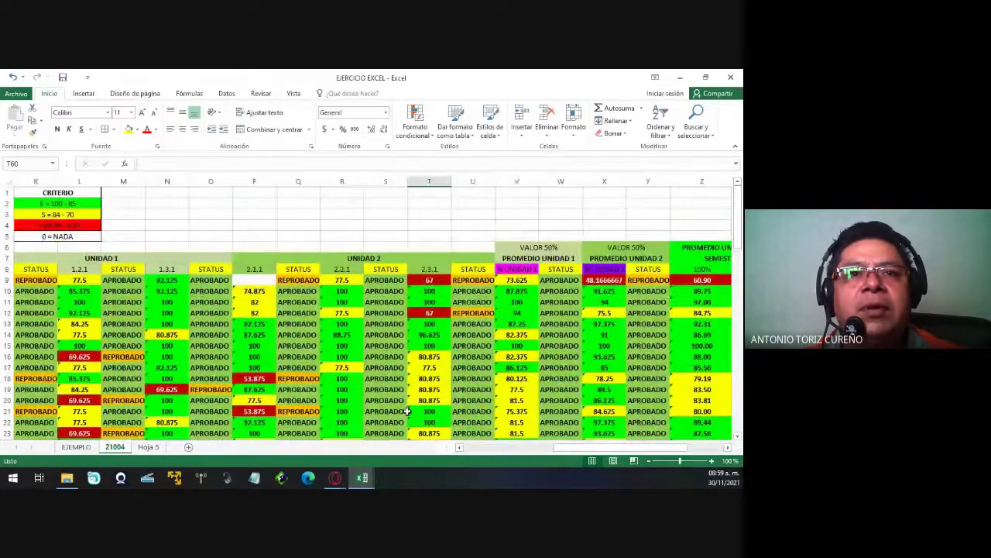
pyautogui.scroll(-4, 407, 411)
pyautogui.scroll(-2, 407, 412)
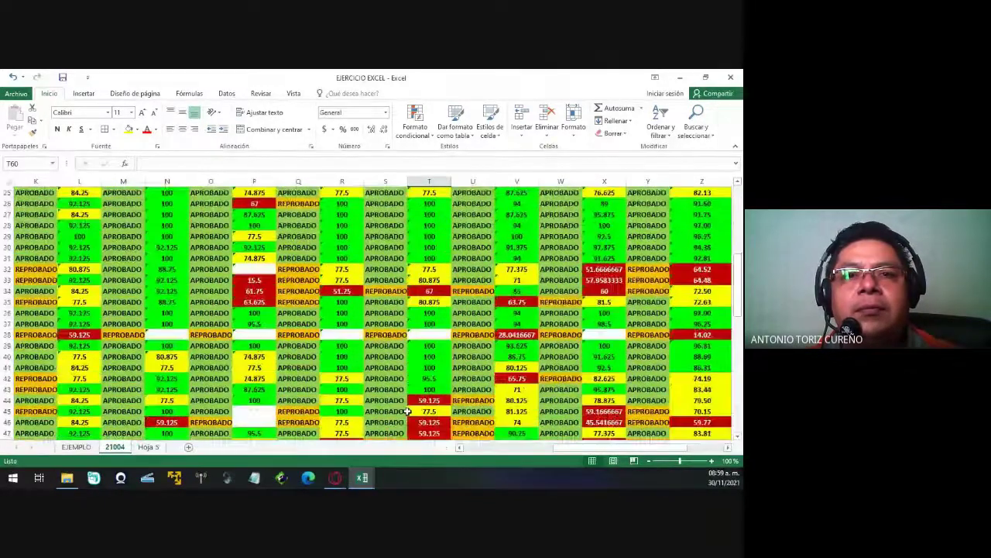
pyautogui.scroll(-2, 407, 412)
pyautogui.scroll(-3, 407, 412)
pyautogui.scroll(-3, 407, 411)
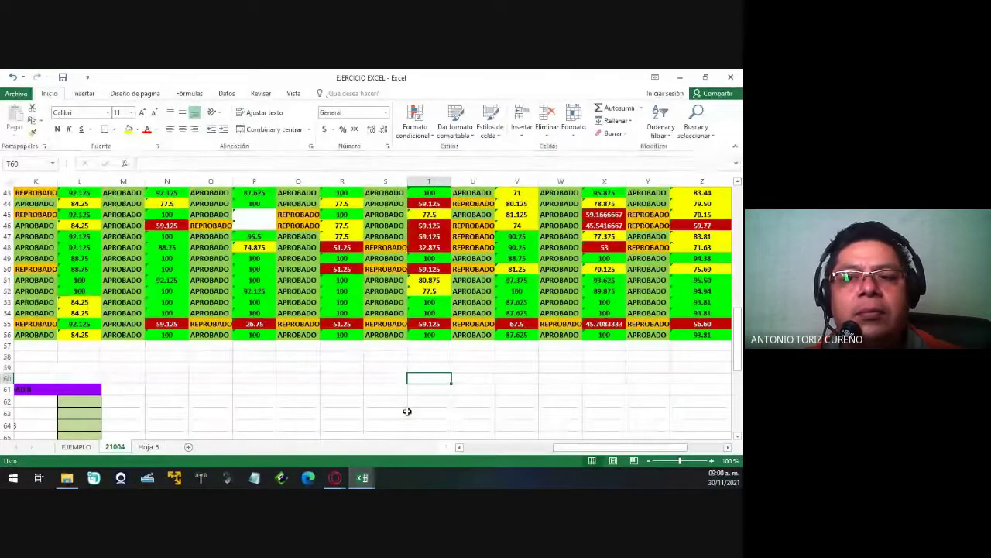
pyautogui.keyDown('ctrl'); pyautogui.scroll(-1, 404, 378); pyautogui.keyUp('ctrl')
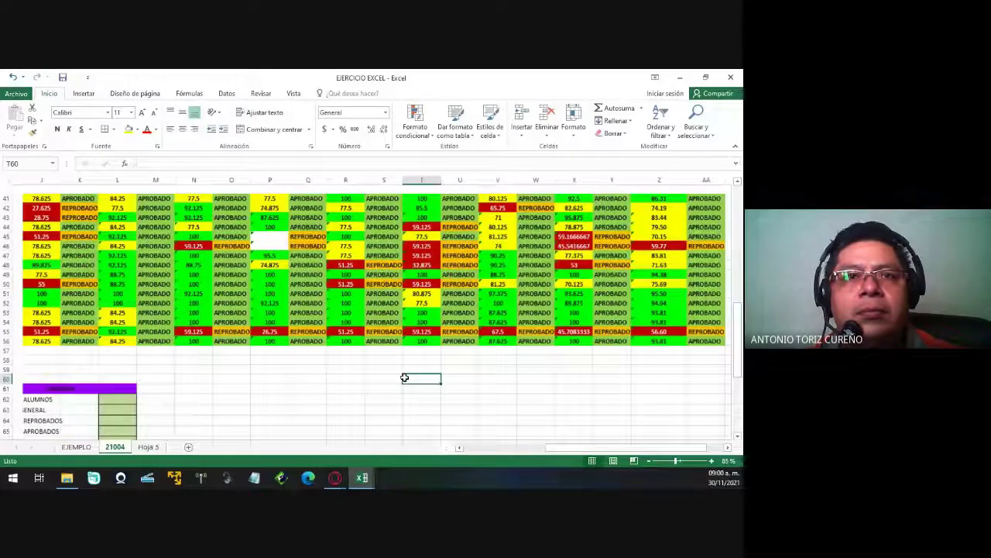
pyautogui.keyDown('ctrl'); pyautogui.scroll(-1, 404, 377); pyautogui.keyUp('ctrl')
pyautogui.keyDown('ctrl'); pyautogui.scroll(-1, 405, 377); pyautogui.keyUp('ctrl')
pyautogui.scroll(2, 404, 377)
pyautogui.scroll(2, 405, 377)
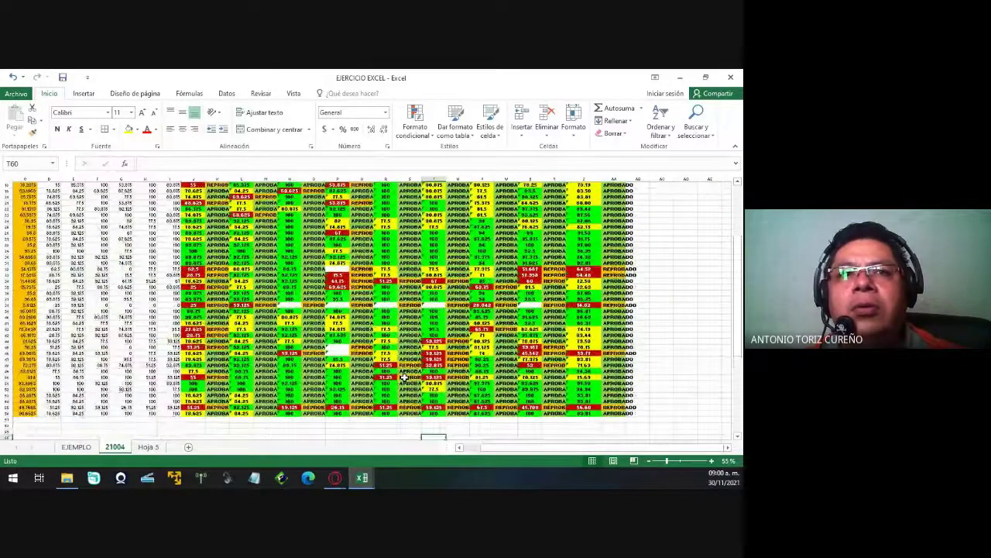
pyautogui.scroll(2, 404, 377)
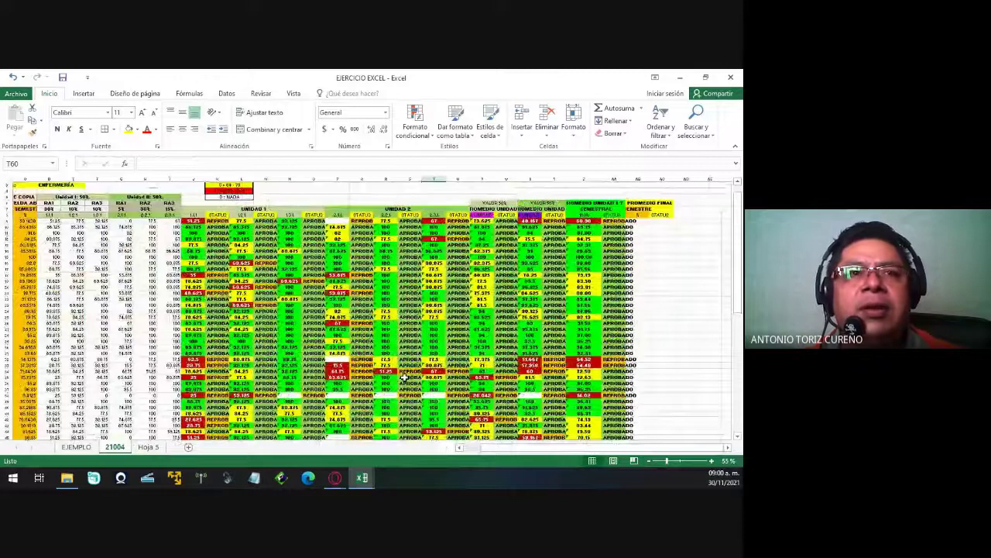
pyautogui.click(195, 222)
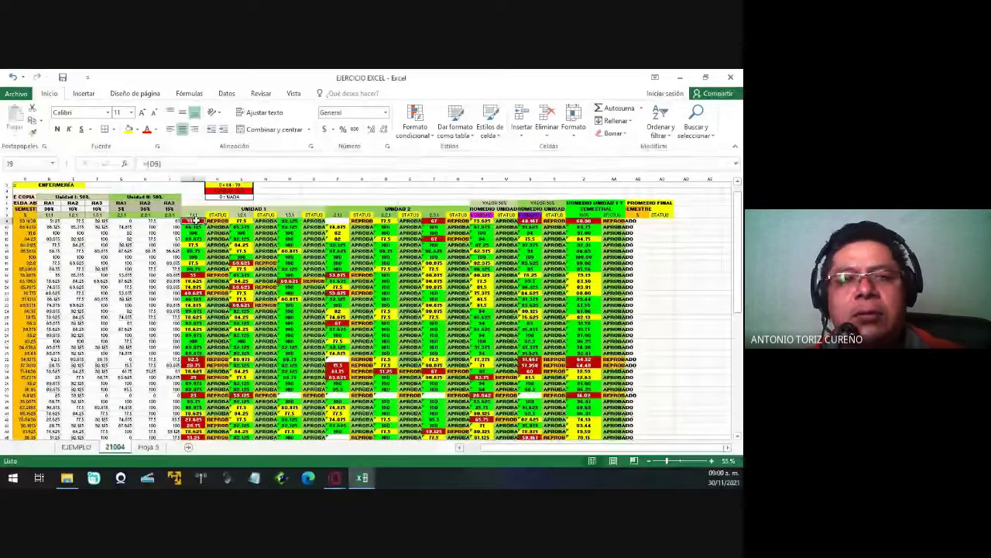
pyautogui.moveTo(195, 222)
pyautogui.mouseDown()
pyautogui.moveTo(627, 223)
pyautogui.moveTo(604, 222)
pyautogui.mouseUp()
pyautogui.press('Down')
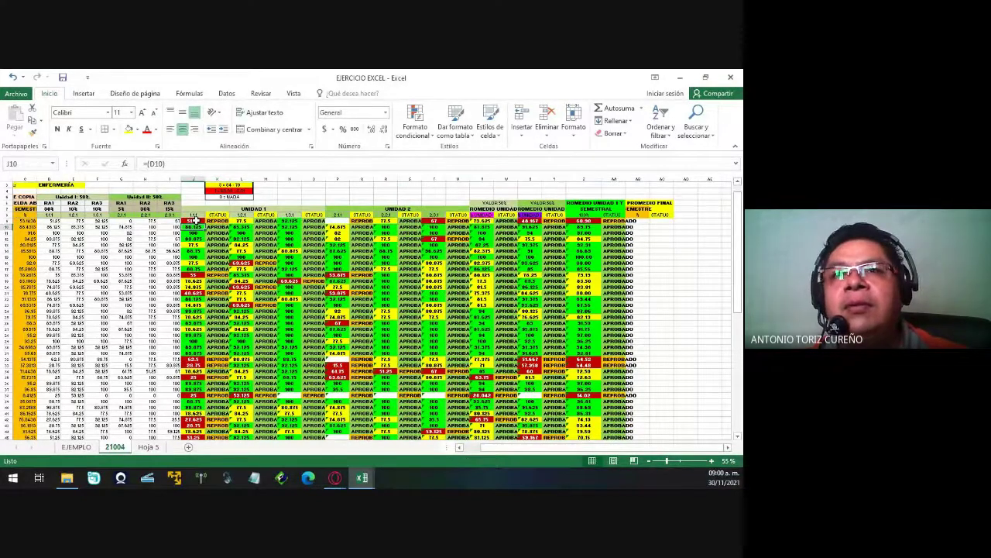
pyautogui.click(197, 222)
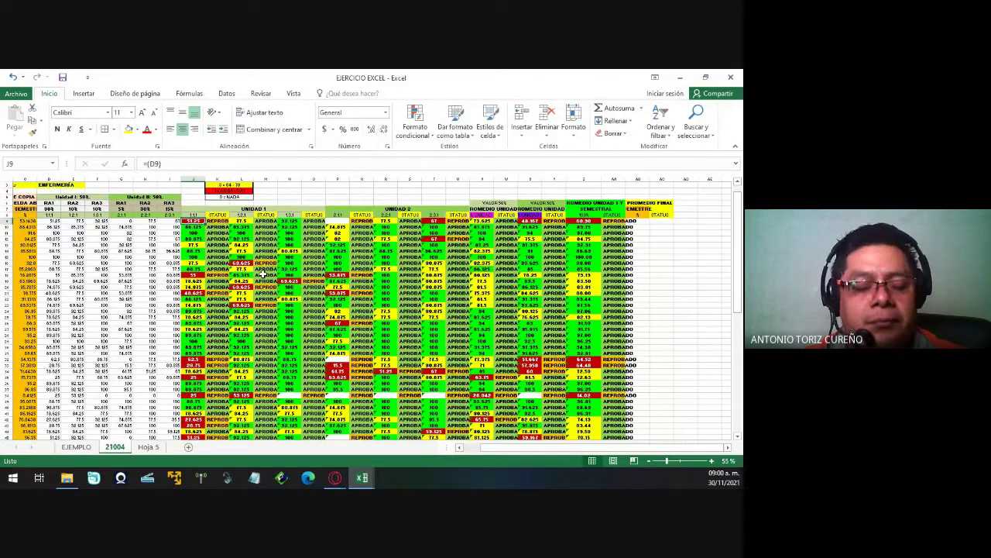
pyautogui.moveTo(208, 221); pyautogui.dragTo(601, 222)
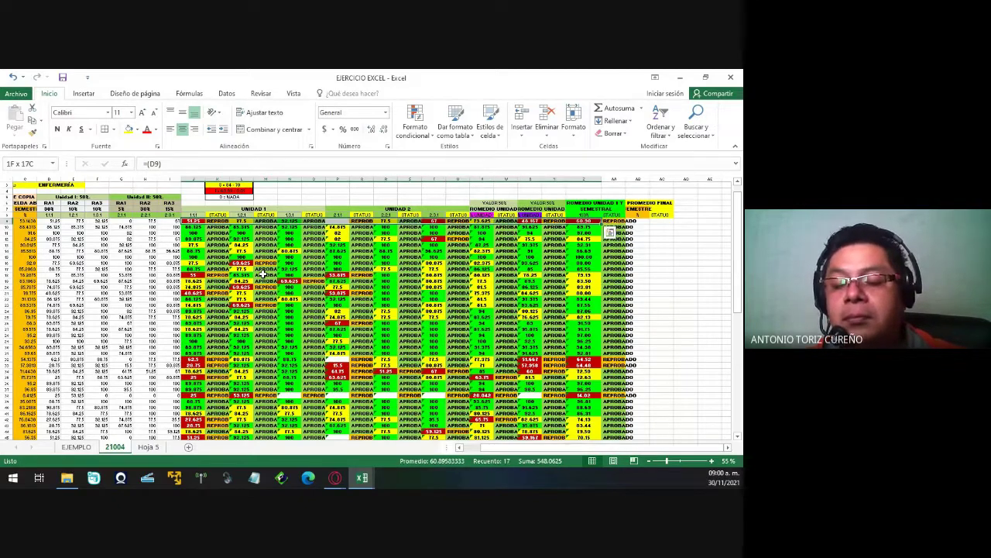
pyautogui.hotkey('shift', 'Down')
pyautogui.hotkey('shift', 'Down')
pyautogui.hotkey('shift', 'Down')
pyautogui.hotkey('shift', 'Down')
pyautogui.hotkey('shift', 'Down')
pyautogui.hotkey('shift', 'Down')
pyautogui.hotkey('shift', 'Down')
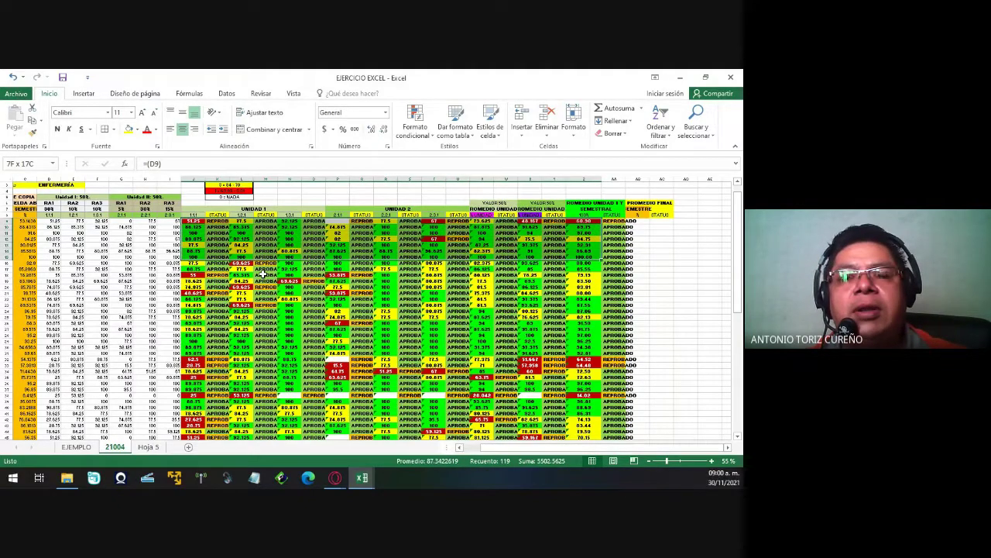
pyautogui.hotkey('shift', 'Down')
pyautogui.hotkey('shift', 'Down')
pyautogui.hotkey('shift', 'Down')
pyautogui.hotkey('shift', 'Down')
pyautogui.hotkey('shift', 'Down')
pyautogui.hotkey('shift', 'Down')
pyautogui.hotkey('shift', 'Down')
pyautogui.hotkey('shift', 'Down')
pyautogui.hotkey('shift', 'Down')
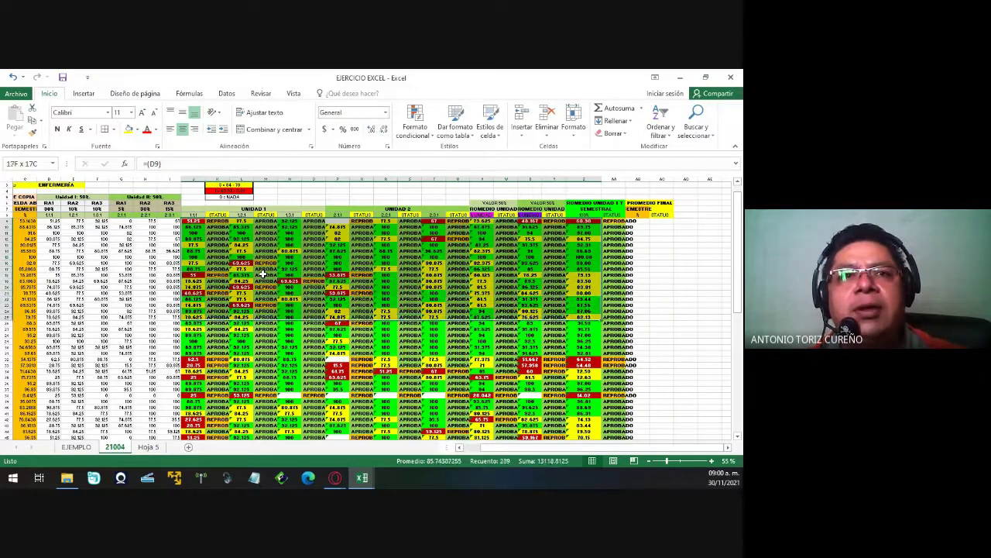
pyautogui.hotkey('shift', 'Down')
pyautogui.hotkey('shift', 'Down')
pyautogui.hotkey('shift', 'Down')
pyautogui.hotkey('shift', 'Down')
pyautogui.hotkey('shift', 'Down')
pyautogui.hotkey('shift', 'Down')
pyautogui.hotkey('shift', 'Down')
pyautogui.hotkey('shift', 'Down')
pyautogui.hotkey('shift', 'Down')
pyautogui.hotkey('shift', 'Down')
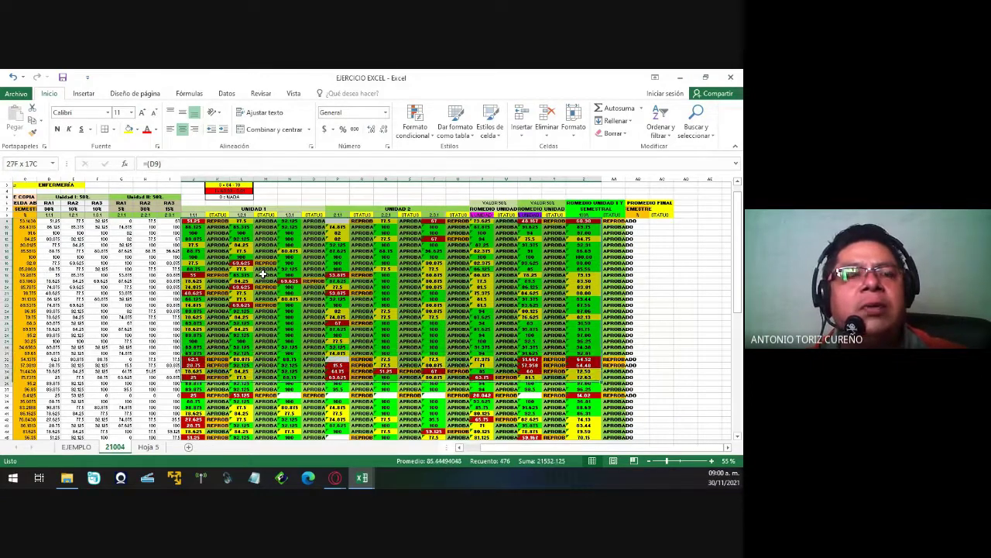
pyautogui.hotkey('shift', 'Down')
pyautogui.hotkey('shift', 'Down')
pyautogui.hotkey('shift', 'Down')
pyautogui.hotkey('shift', 'Down')
pyautogui.hotkey('shift', 'Down')
pyautogui.hotkey('shift', 'Down')
pyautogui.hotkey('shift', 'Down')
pyautogui.hotkey('shift', 'Down')
pyautogui.hotkey('shift', 'Down')
pyautogui.hotkey('shift', 'Down')
pyautogui.hotkey('shift', 'Down')
pyautogui.hotkey('shift', 'Down')
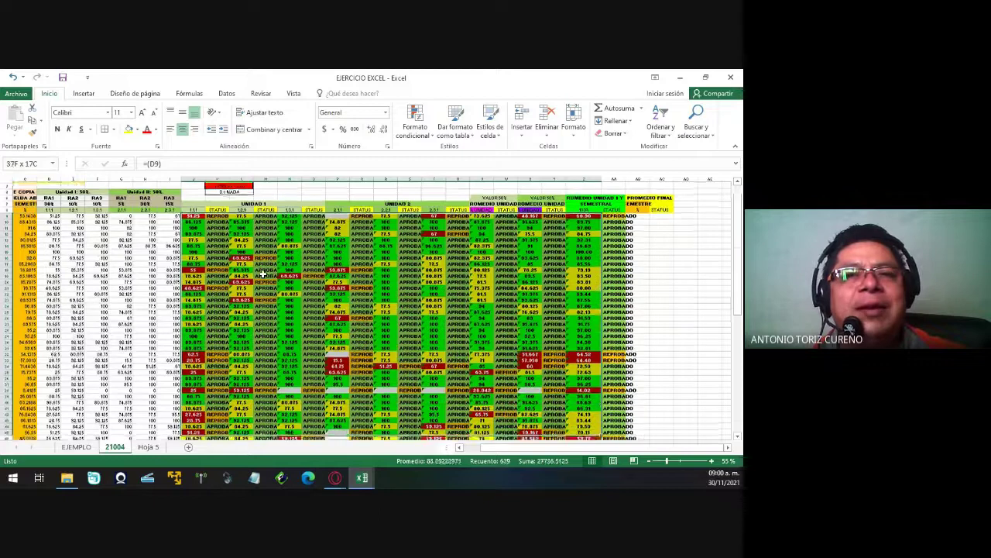
pyautogui.hotkey('shift', 'Down')
pyautogui.hotkey('shift', 'Down')
pyautogui.hotkey('shift', 'Down')
pyautogui.hotkey('shift', 'Down')
pyautogui.hotkey('shift', 'Down')
pyautogui.hotkey('shift', 'Down')
pyautogui.hotkey('shift', 'Down')
pyautogui.hotkey('shift', 'Down')
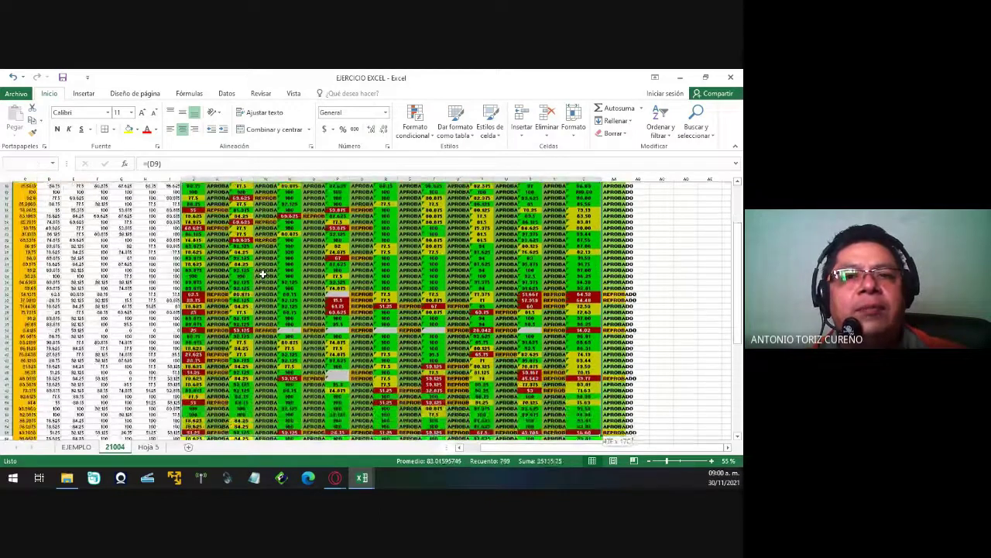
pyautogui.hotkey('shift', 'Down')
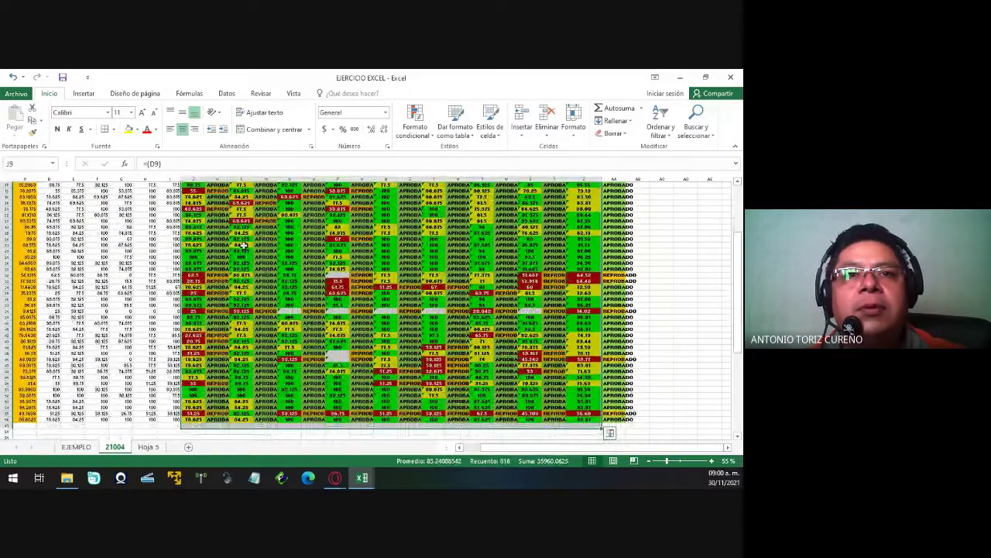
pyautogui.rightClick(325, 235)
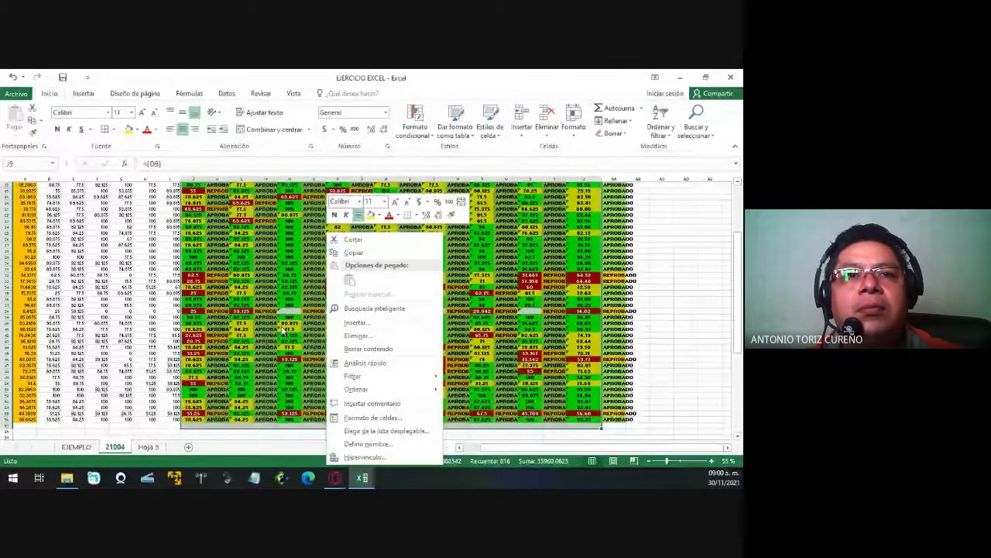
pyautogui.press('Escape')
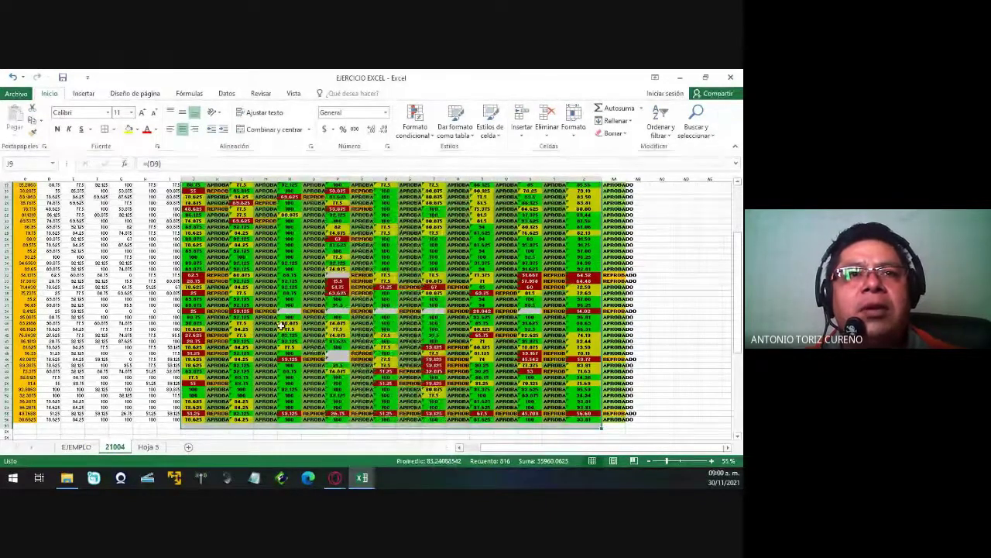
# Clear the grade selection, return to the top of the sheet, and show the Insertar ribbon.
pyautogui.click(647, 321)
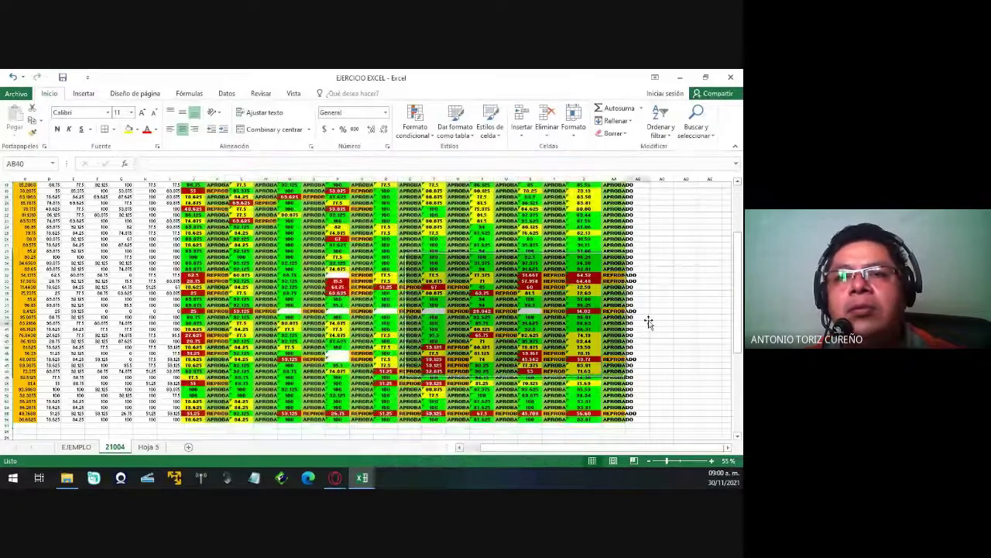
pyautogui.scroll(3, 649, 321)
pyautogui.scroll(2, 651, 322)
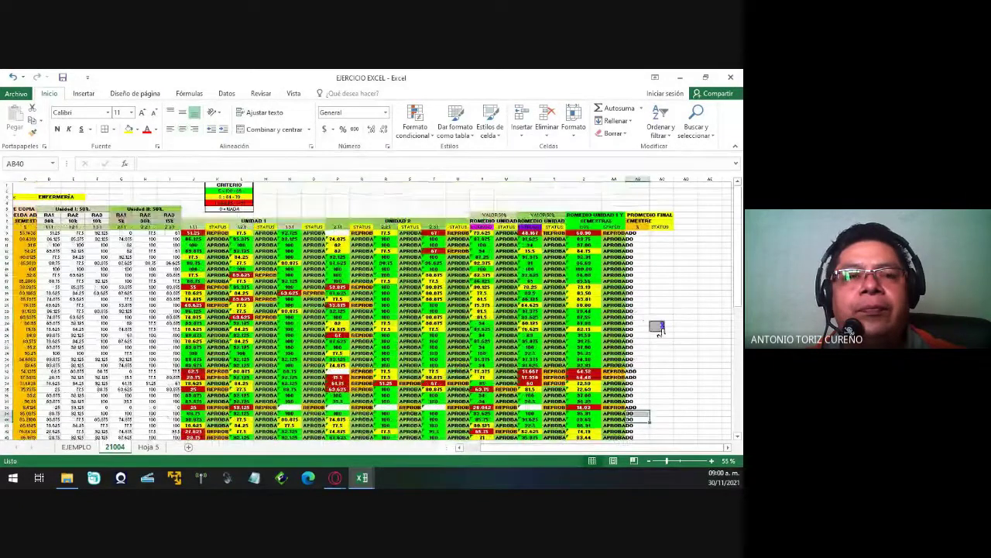
pyautogui.keyDown('ctrl'); pyautogui.scroll(2, 657, 327); pyautogui.keyUp('ctrl')
pyautogui.scroll(1, 232, 314)
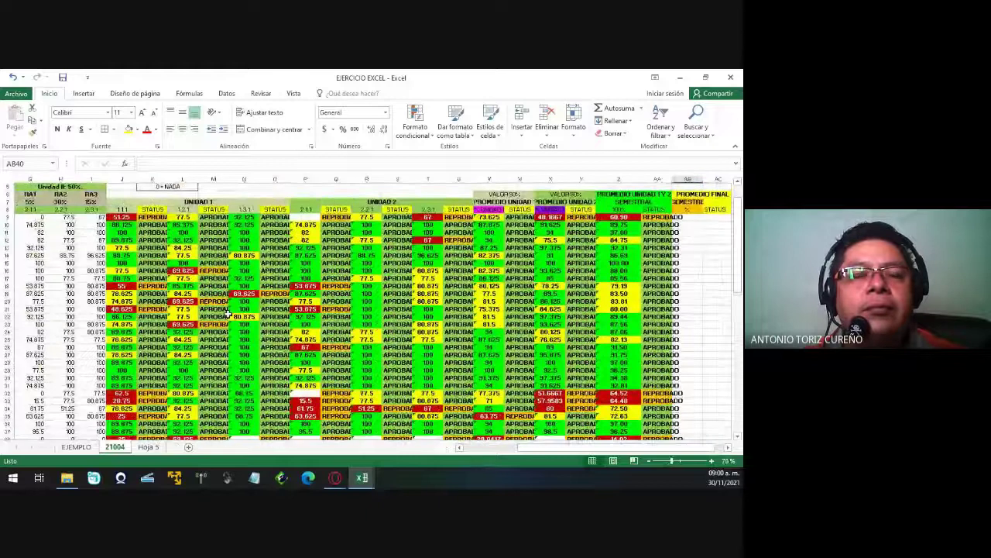
pyautogui.scroll(1, 228, 313)
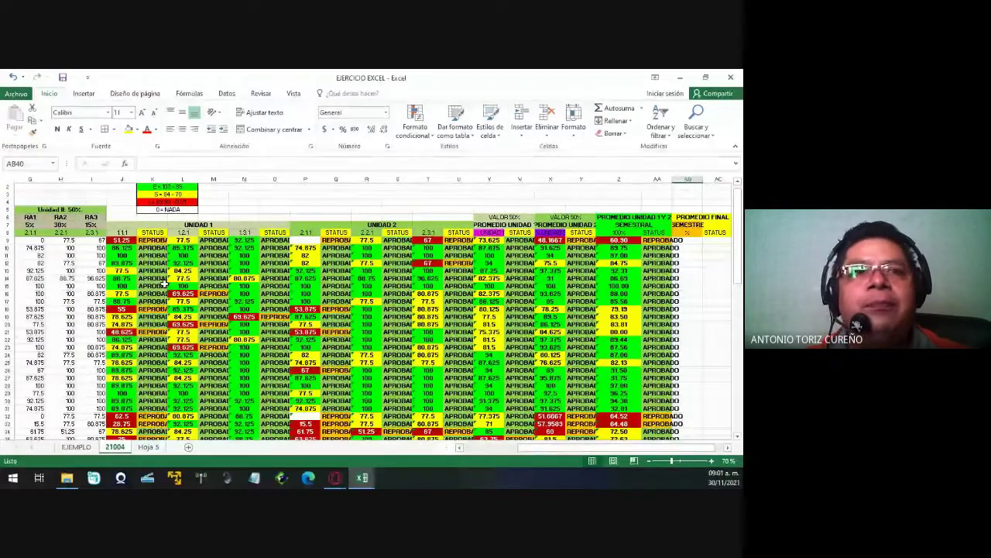
pyautogui.click(83, 94)
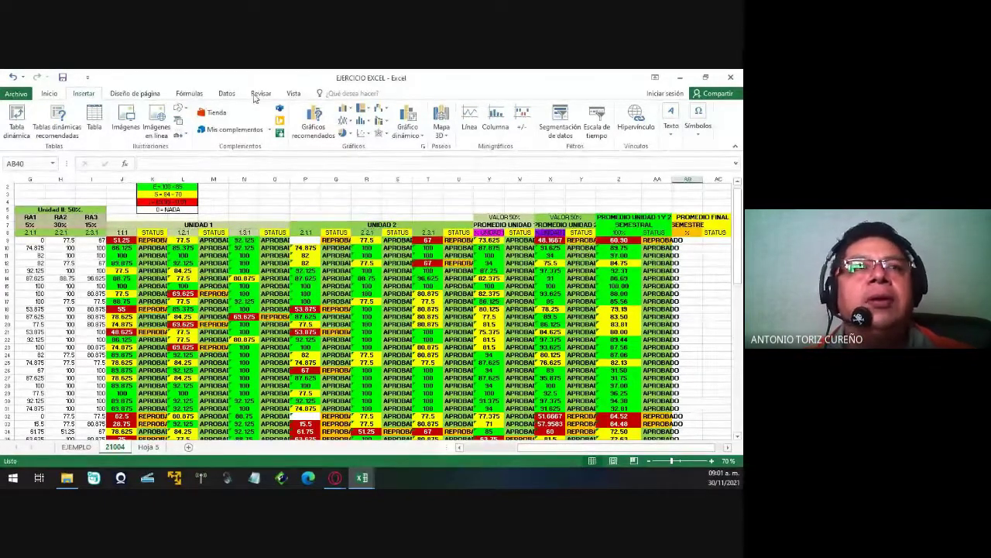
pyautogui.click(189, 94)
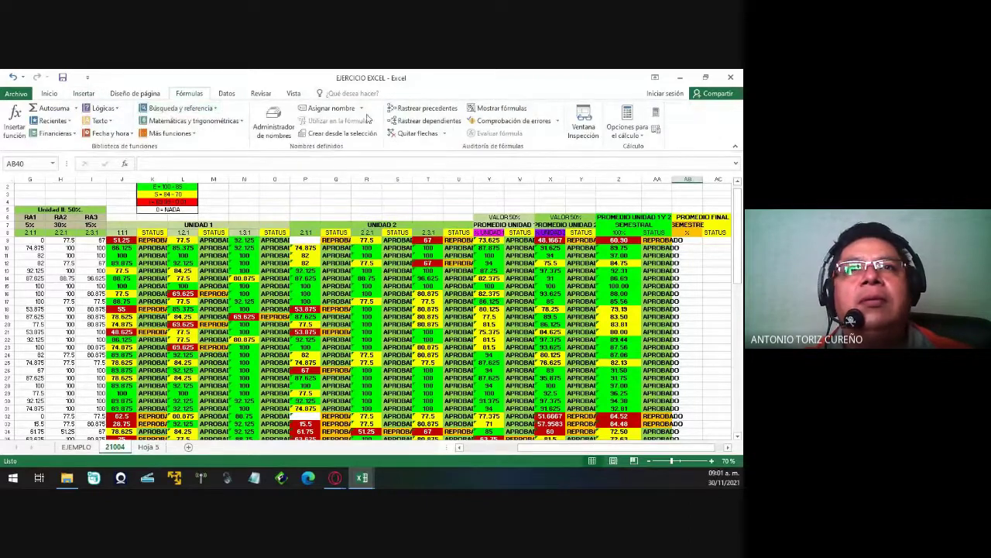
pyautogui.click(496, 109)
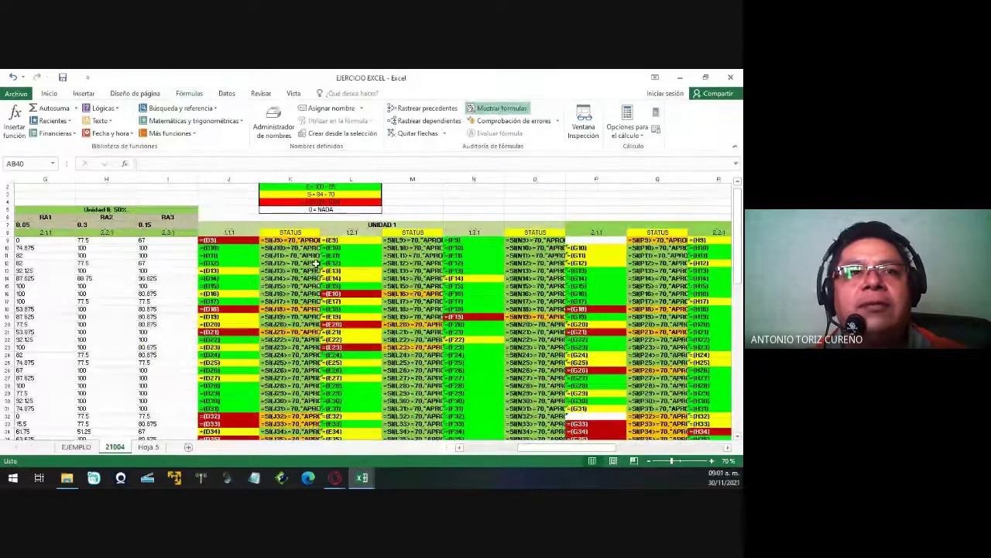
pyautogui.hscroll(-5, 316, 264)
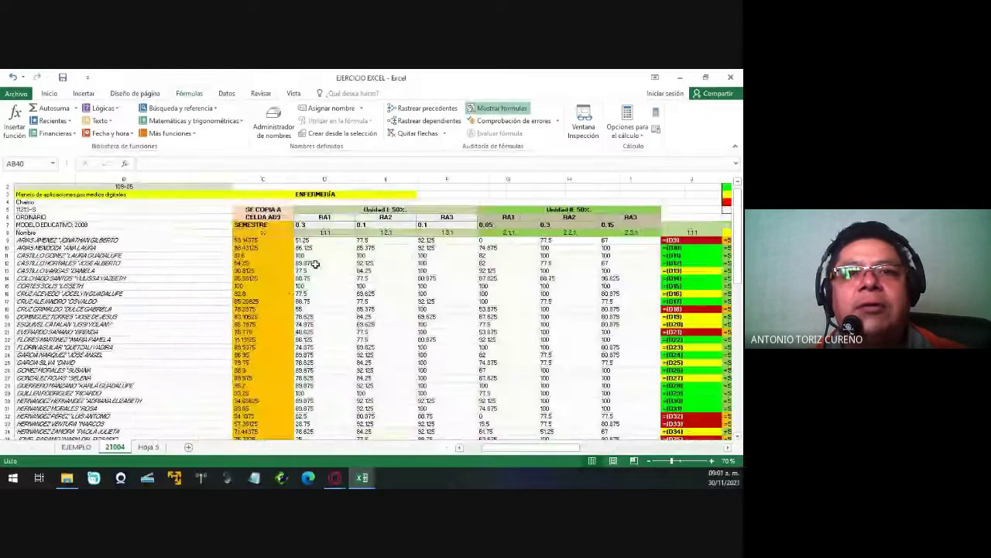
pyautogui.hscroll(3, 316, 264)
pyautogui.scroll(-7, 316, 263)
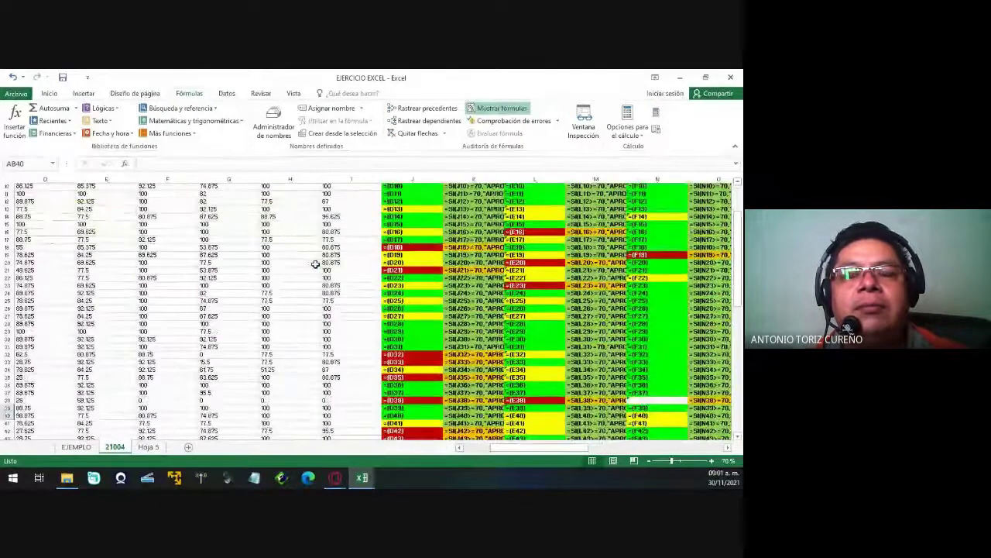
pyautogui.scroll(-3, 316, 263)
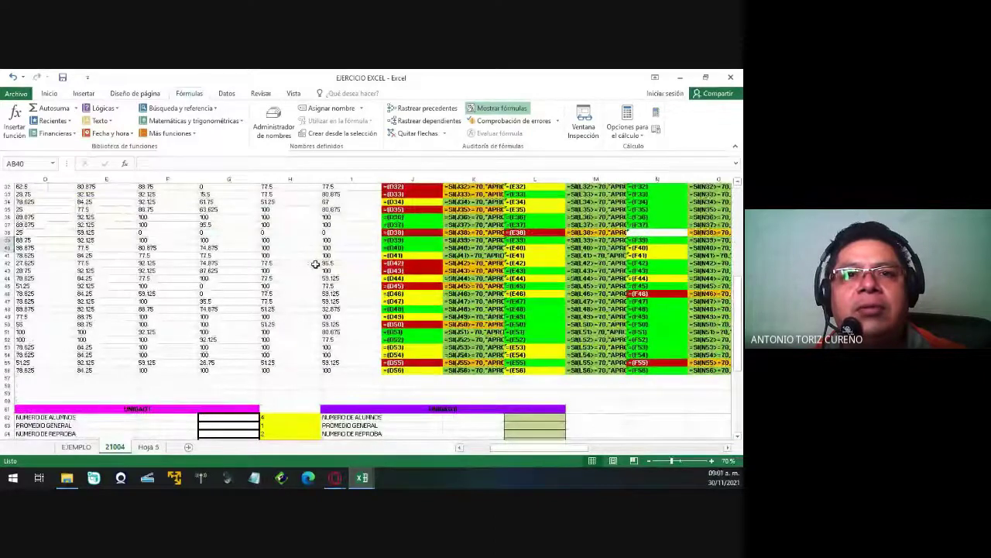
pyautogui.hscroll(6, 316, 263)
pyautogui.scroll(1, 315, 264)
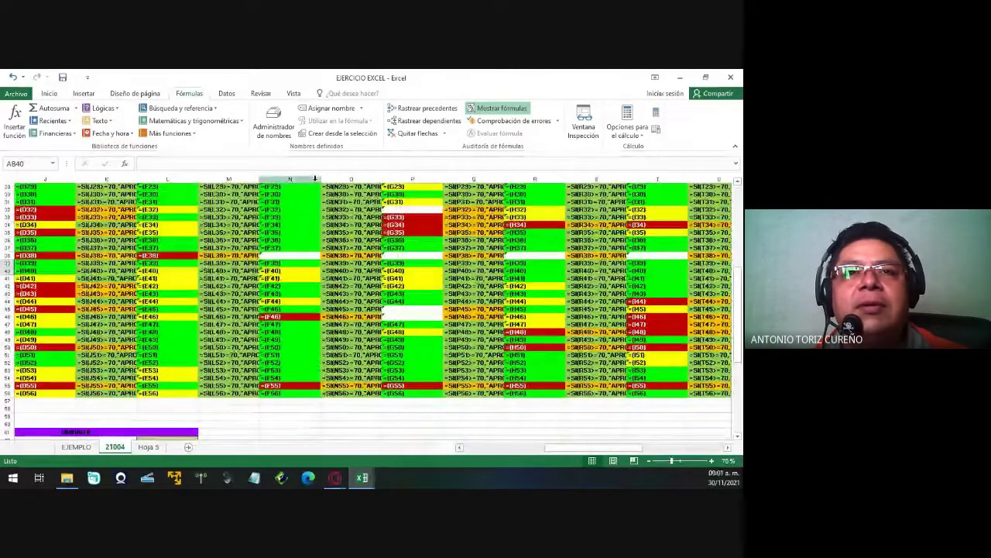
pyautogui.click(499, 109)
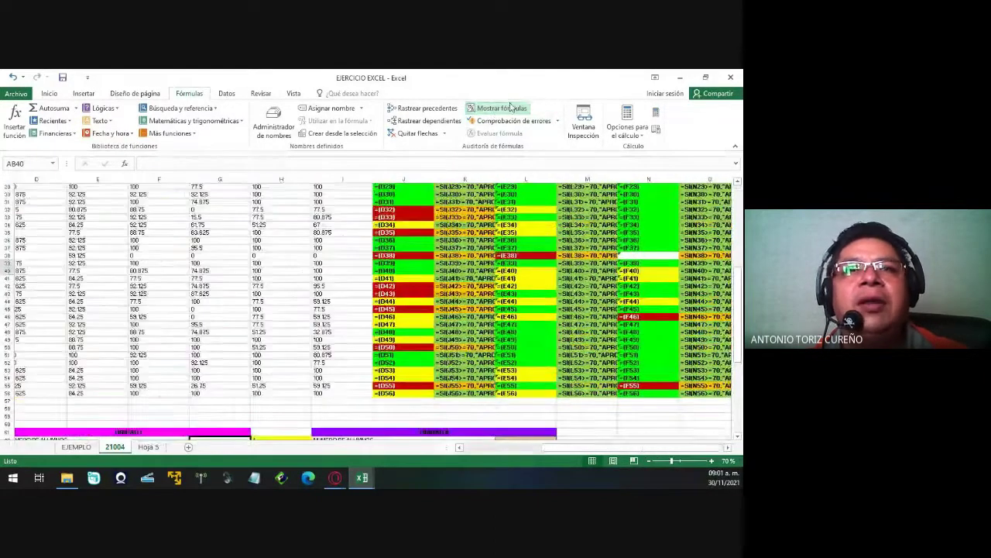
pyautogui.scroll(9, 464, 295)
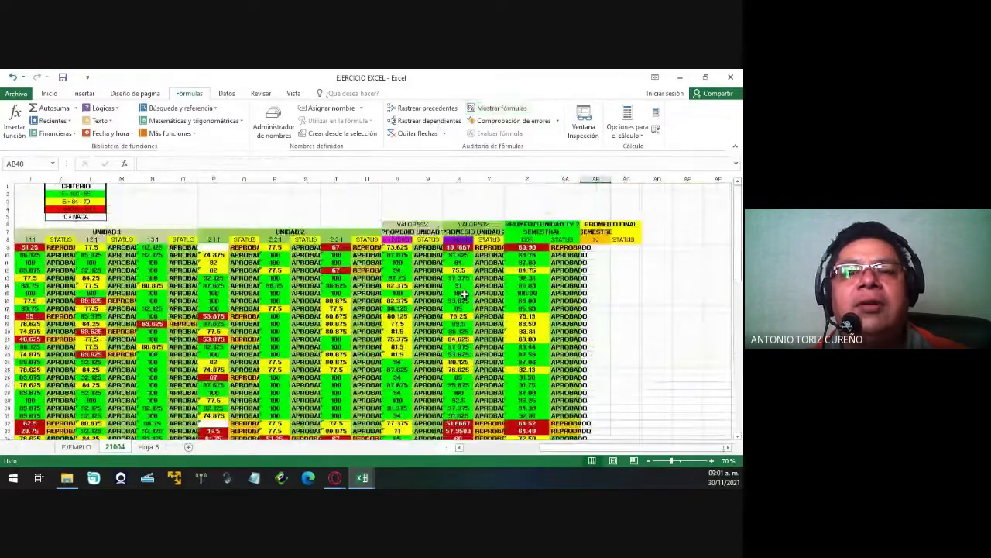
pyautogui.hscroll(-1, 463, 295)
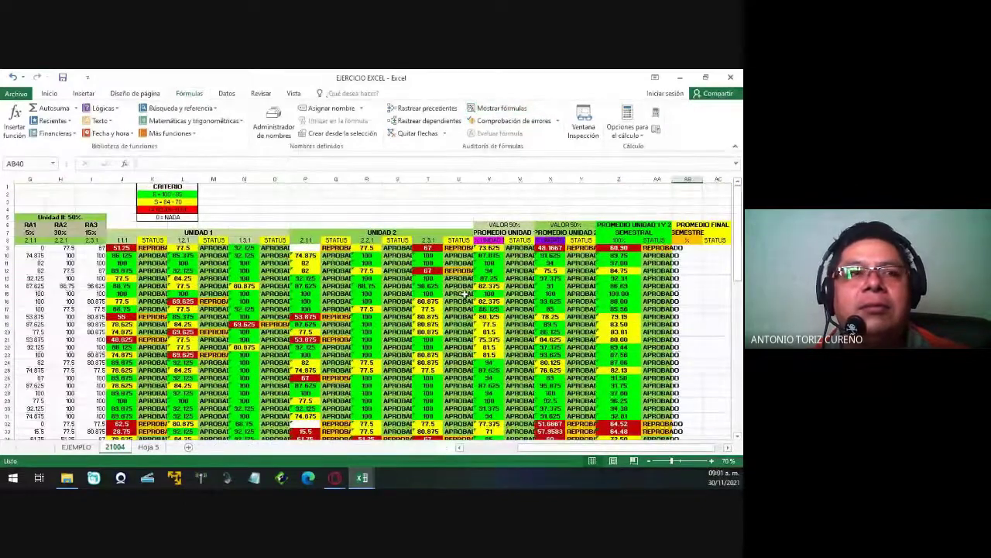
# Show the Inicio commands and select the semester percentages in C9:C56.
pyautogui.click(49, 93)
pyautogui.click(181, 246)
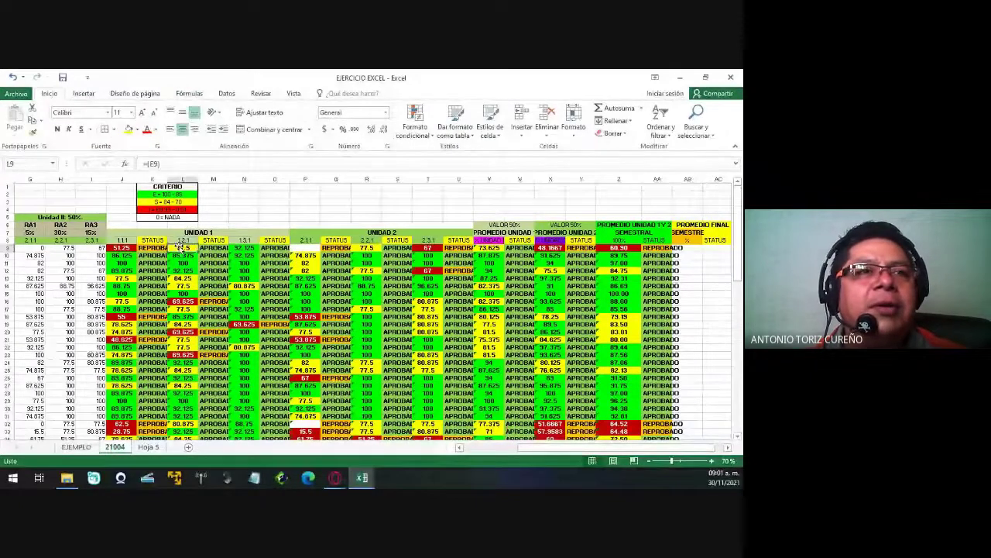
pyautogui.hscroll(-2, 179, 248)
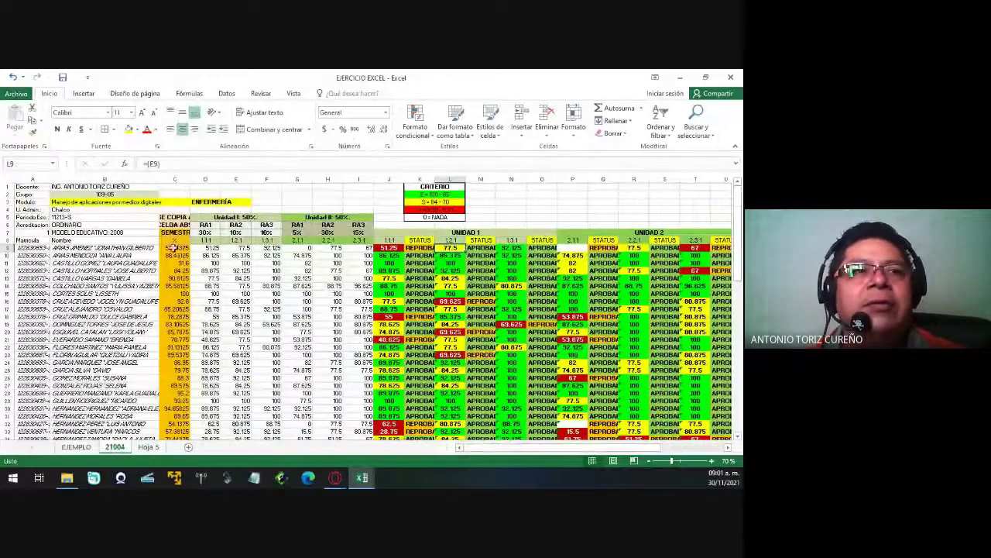
pyautogui.click(175, 248)
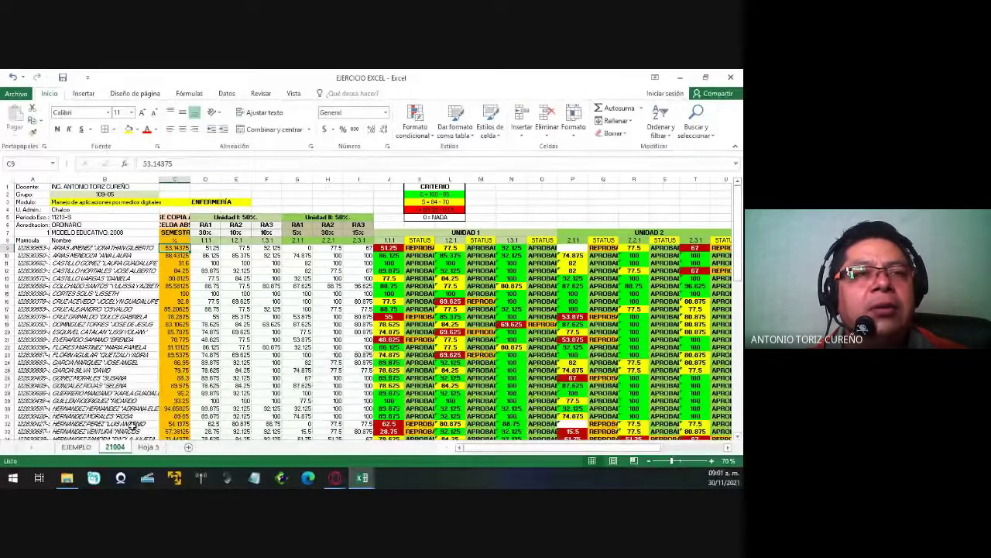
pyautogui.keyDown('ctrl'); pyautogui.scroll(1, 132, 425); pyautogui.keyUp('ctrl')
pyautogui.keyDown('ctrl'); pyautogui.scroll(1, 132, 425); pyautogui.keyUp('ctrl')
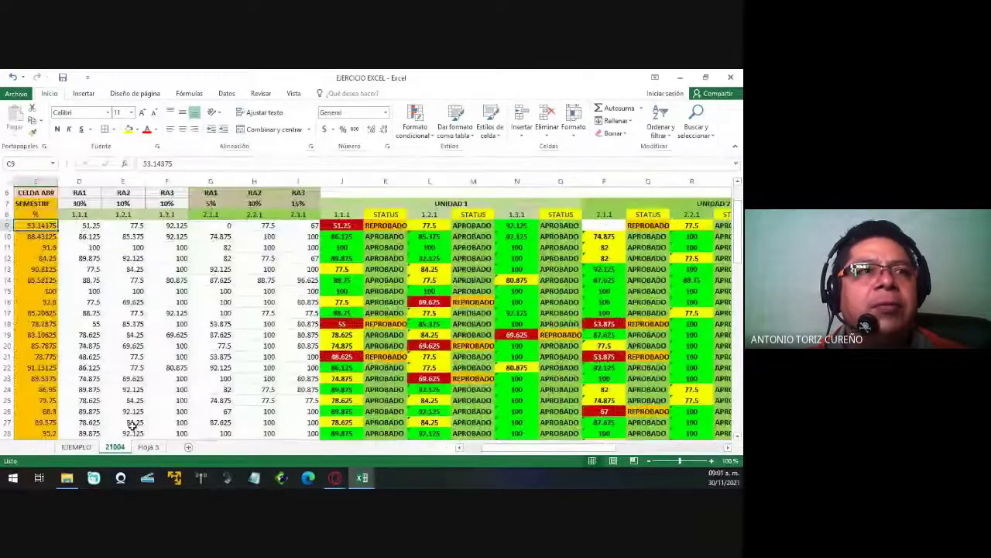
pyautogui.keyDown('ctrl'); pyautogui.scroll(1, 132, 426); pyautogui.keyUp('ctrl')
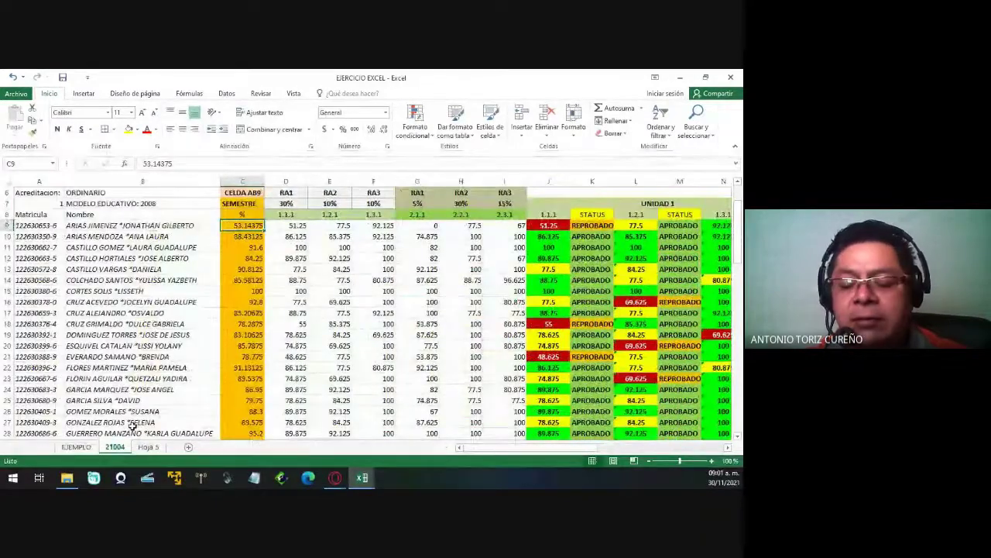
pyautogui.hotkey('shift', 'Down')
pyautogui.hotkey('shift', 'Down')
pyautogui.hotkey('shift', 'Down')
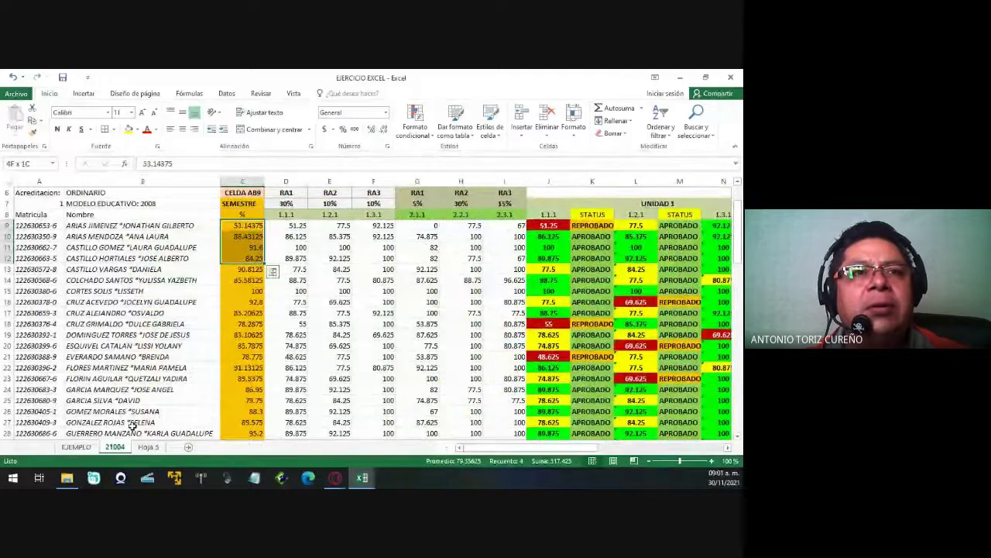
pyautogui.hotkey('shift', 'Down')
pyautogui.hotkey('shift', 'Down')
pyautogui.hotkey('shift', 'Down')
pyautogui.hotkey('shift', 'Down')
pyautogui.hotkey('shift', 'Down')
pyautogui.hotkey('shift', 'Down')
pyautogui.hotkey('shift', 'Down')
pyautogui.hotkey('shift', 'Down')
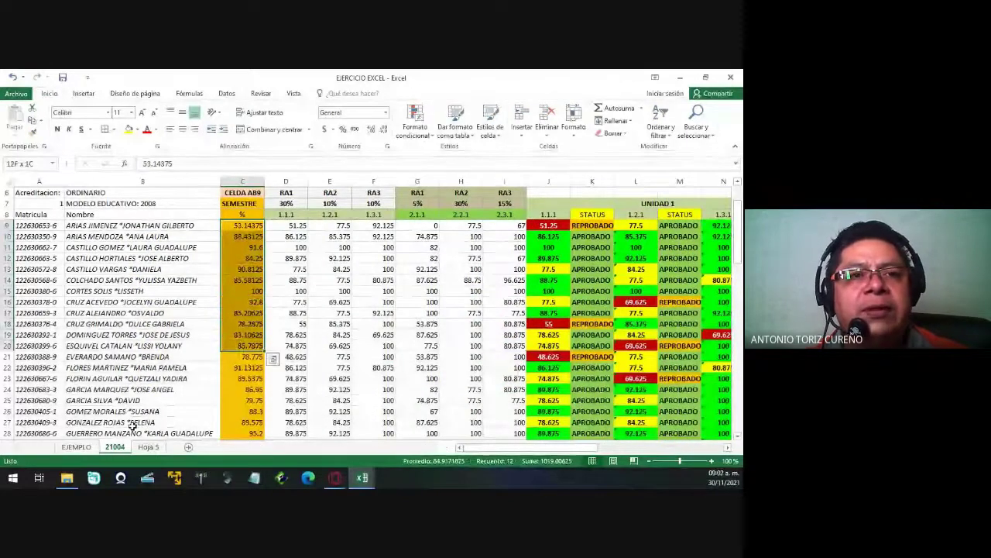
pyautogui.hotkey('shift', 'Down')
pyautogui.hotkey('shift', 'Down')
pyautogui.hotkey('shift', 'Down')
pyautogui.hotkey('shift', 'Down')
pyautogui.hotkey('shift', 'Down')
pyautogui.hotkey('shift', 'Down')
pyautogui.hotkey('shift', 'Down')
pyautogui.hotkey('shift', 'Down')
pyautogui.hotkey('shift', 'Down')
pyautogui.hotkey('shift', 'Down')
pyautogui.hotkey('shift', 'Down')
pyautogui.hotkey('shift', 'Down')
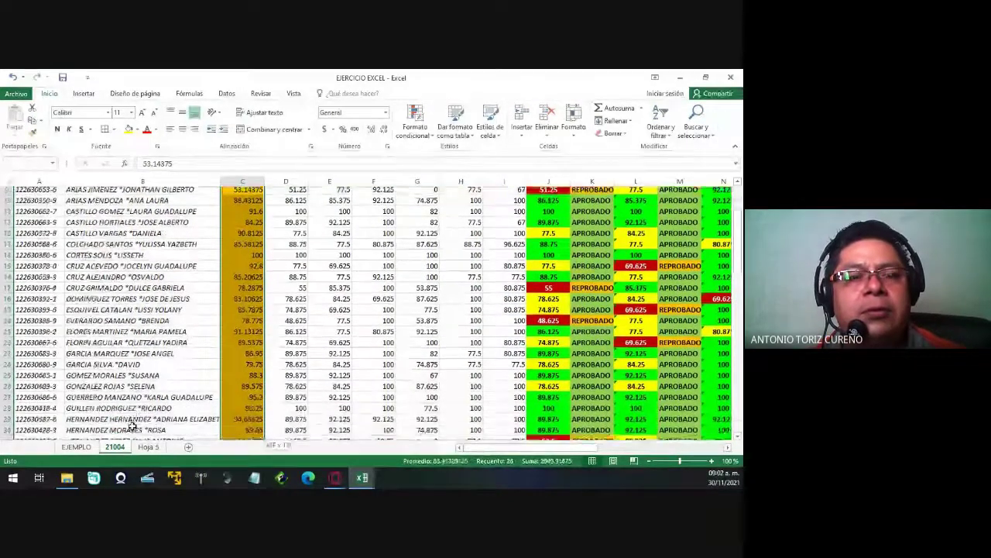
pyautogui.hotkey('shift', 'Down')
pyautogui.hotkey('shift', 'Down')
pyautogui.hotkey('shift', 'Down')
pyautogui.hotkey('shift', 'Down')
pyautogui.hotkey('shift', 'Down')
pyautogui.hotkey('shift', 'Down')
pyautogui.hotkey('shift', 'Down')
pyautogui.hotkey('shift', 'Down')
pyautogui.hotkey('shift', 'Down')
pyautogui.hotkey('shift', 'Down')
pyautogui.hotkey('shift', 'Down')
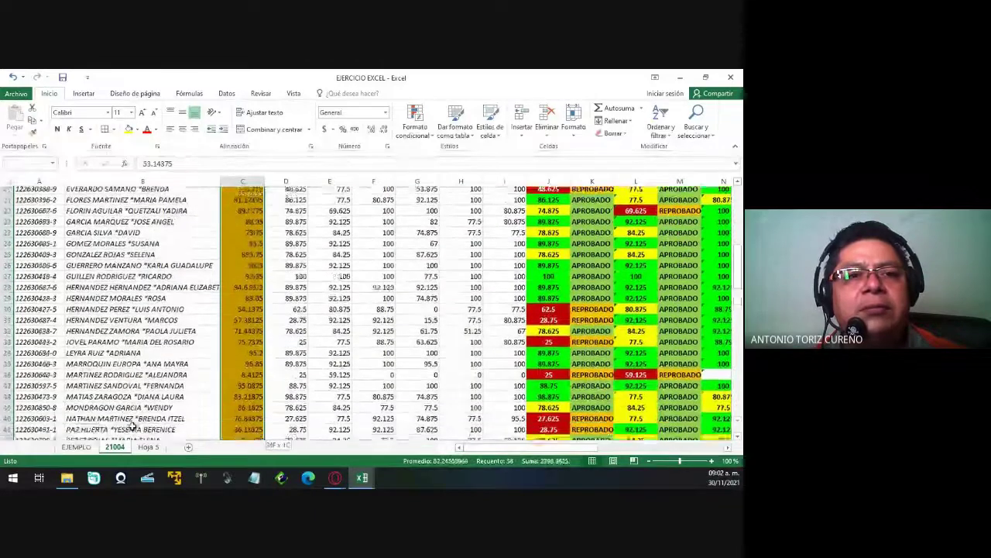
pyautogui.hotkey('shift', 'Down')
pyautogui.hotkey('shift', 'Down')
pyautogui.hotkey('shift', 'Down')
pyautogui.hotkey('shift', 'Down')
pyautogui.hotkey('shift', 'Down')
pyautogui.hotkey('shift', 'Down')
pyautogui.hotkey('shift', 'Down')
pyautogui.hotkey('shift', 'Down')
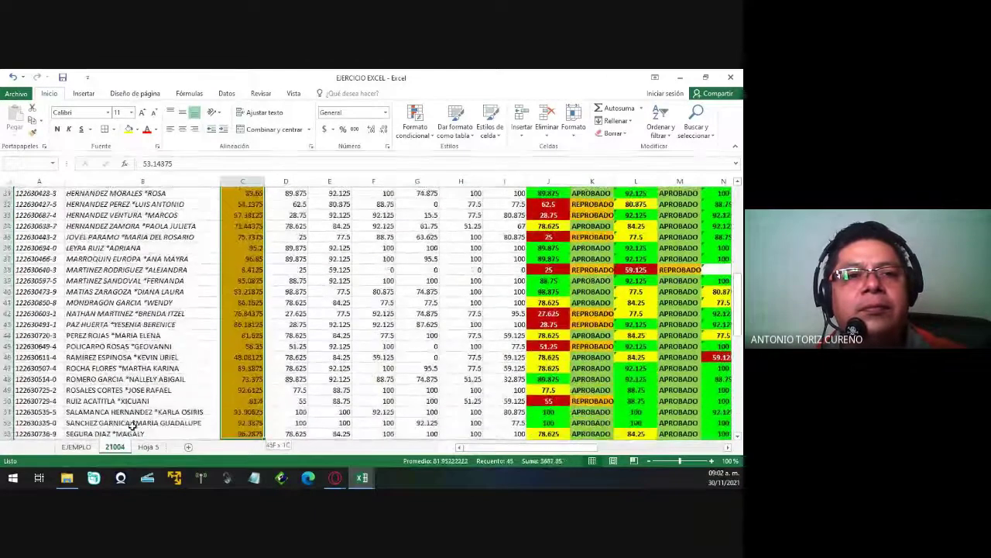
pyautogui.hotkey('shift', 'Down')
pyautogui.hotkey('shift', 'Down')
pyautogui.hotkey('shift', 'Down')
pyautogui.hotkey('shift', 'Down')
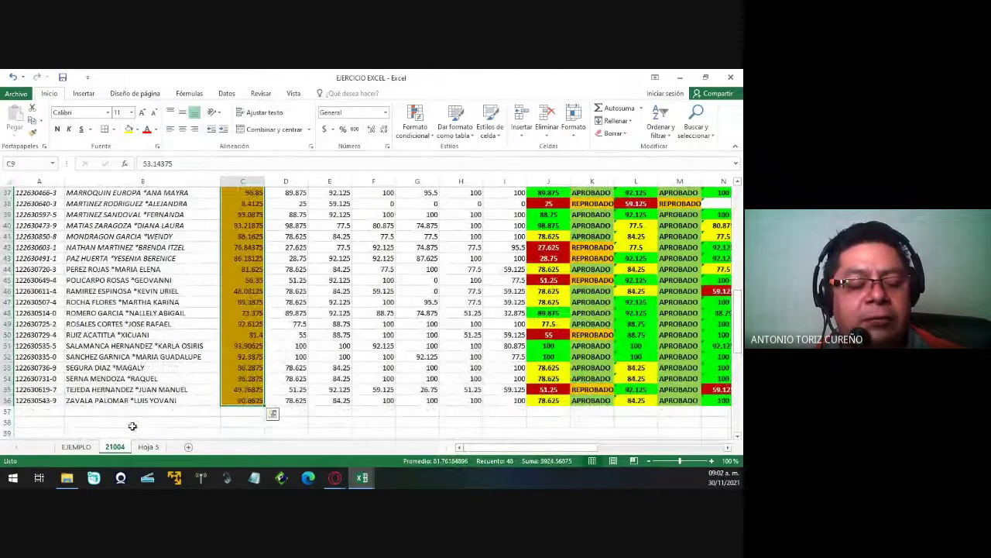
# Copy the column C semester percentages into the PROMEDIO FINAL column starting at AB9.
pyautogui.hotkey('ctrl', 'c')
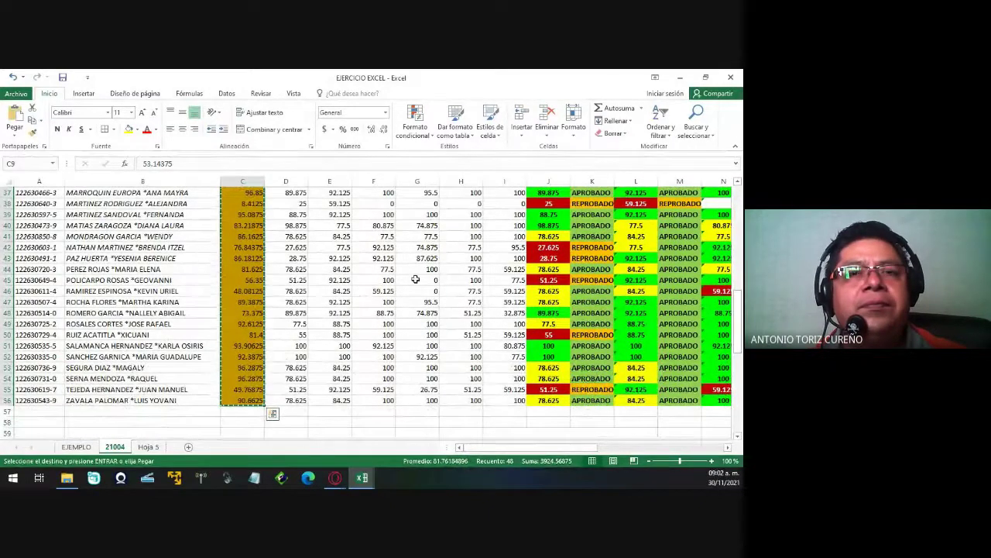
pyautogui.scroll(2, 416, 279)
pyautogui.scroll(5, 416, 279)
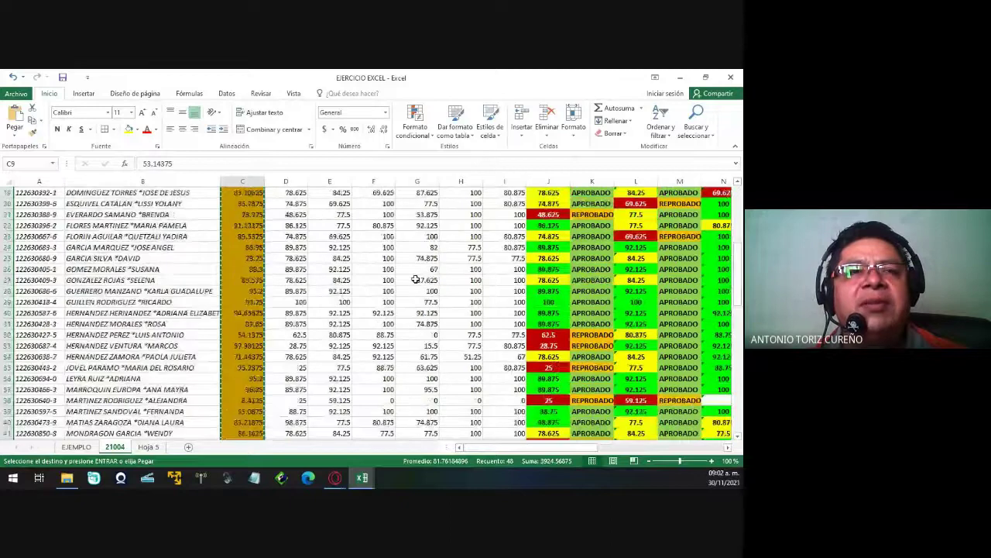
pyautogui.scroll(3, 416, 279)
pyautogui.scroll(1, 415, 279)
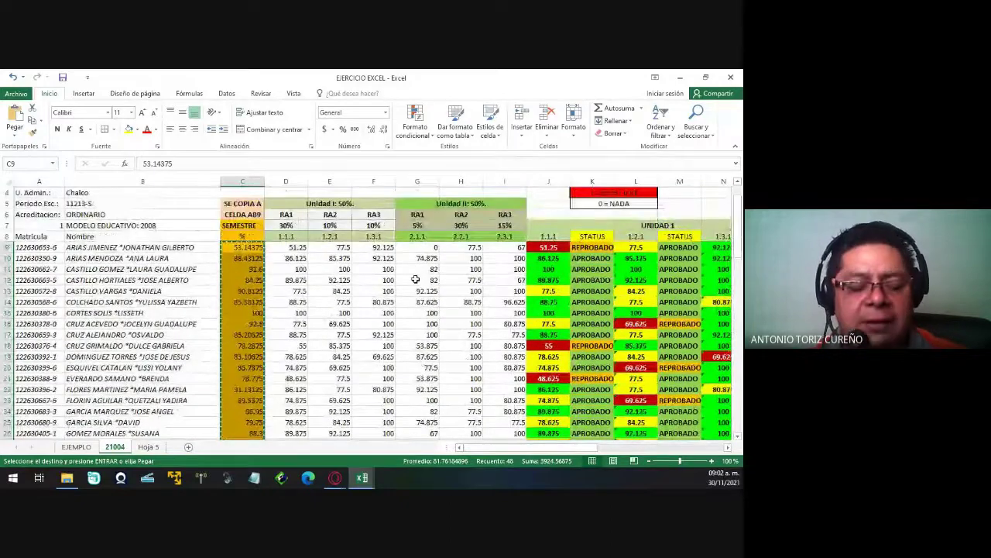
pyautogui.hscroll(1, 416, 279)
pyautogui.hscroll(3, 415, 279)
pyautogui.hscroll(1, 415, 279)
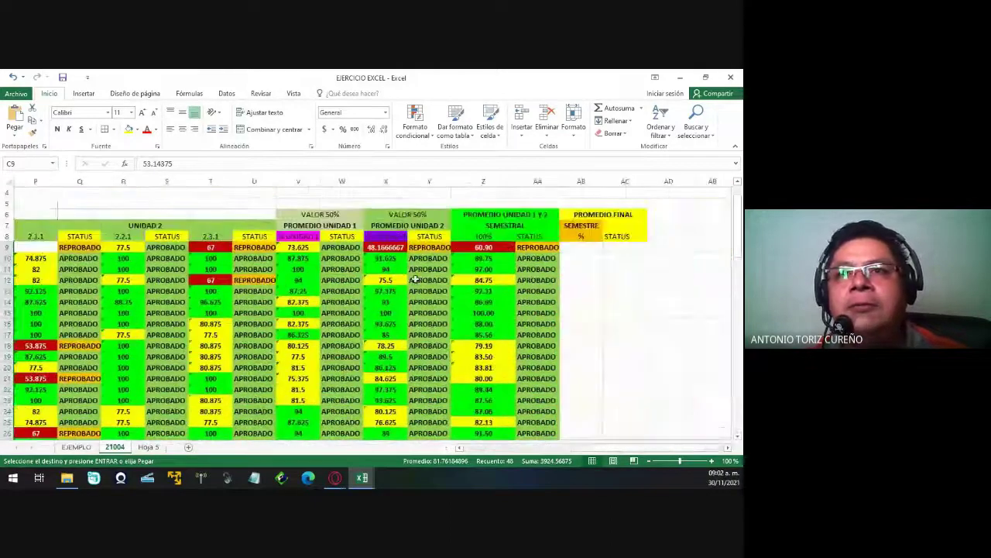
pyautogui.click(586, 248)
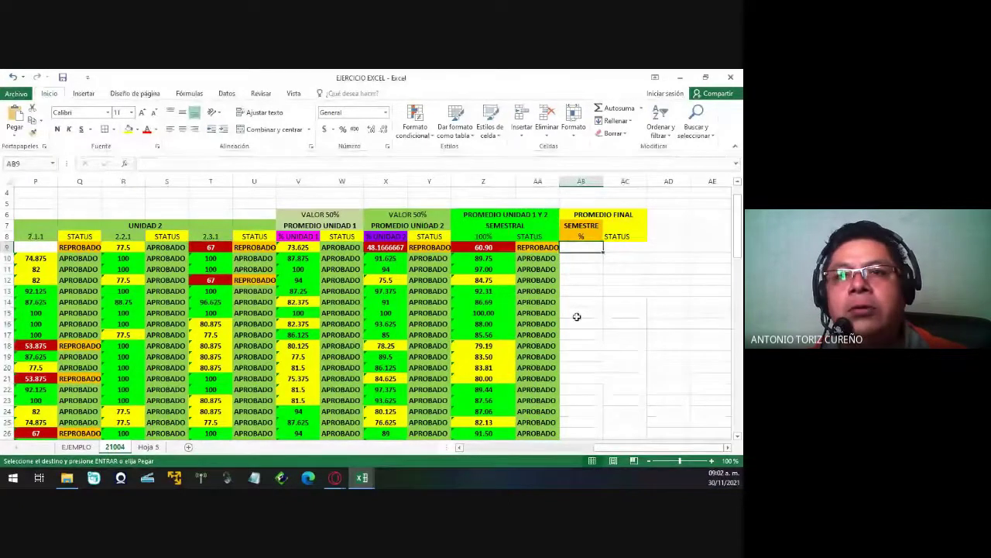
pyautogui.hotkey('ctrl', 'v')
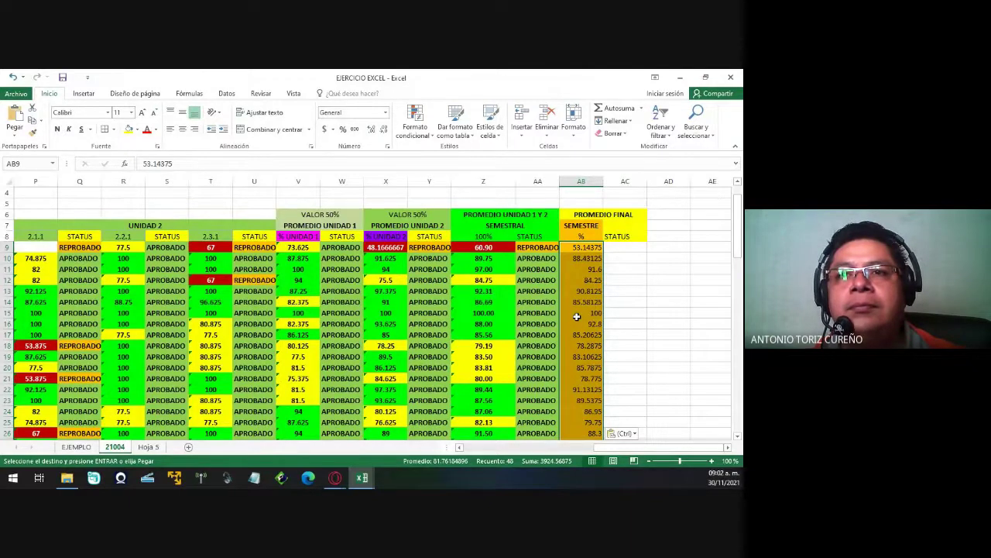
pyautogui.click(540, 248)
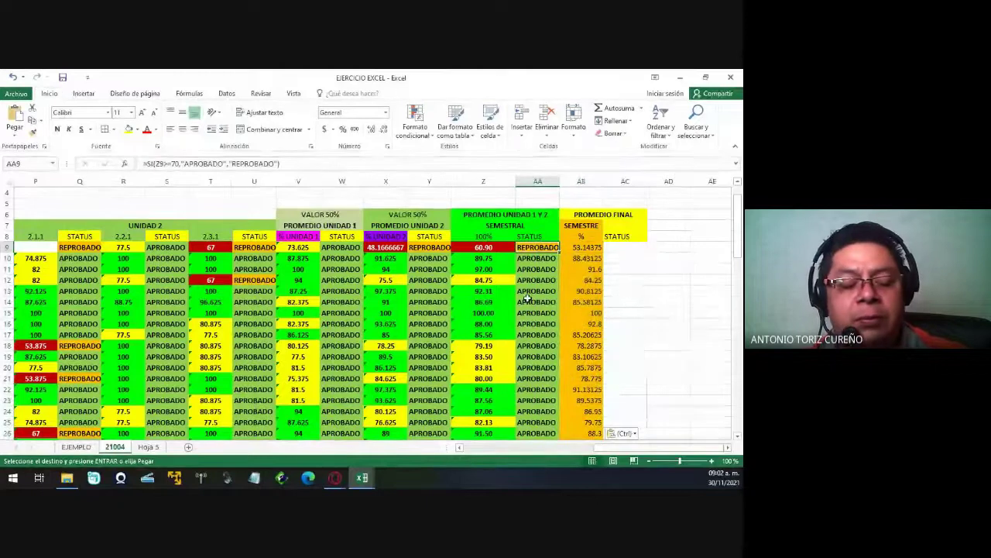
# Copy the AA9 APROBADO/REPROBADO status formula into AC9 and fill it down column AC.
pyautogui.hotkey('ctrl', 'c')
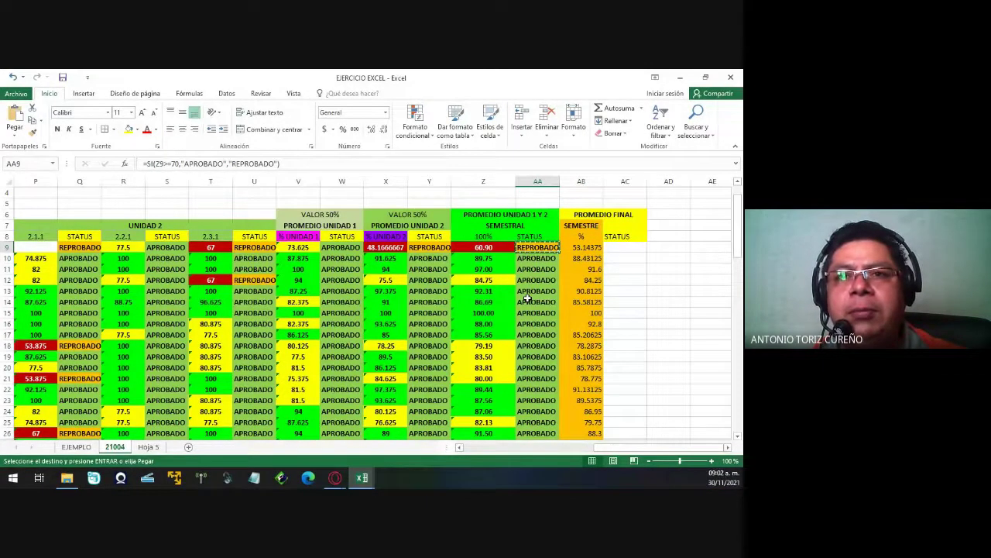
pyautogui.press('Right')
pyautogui.press('Right')
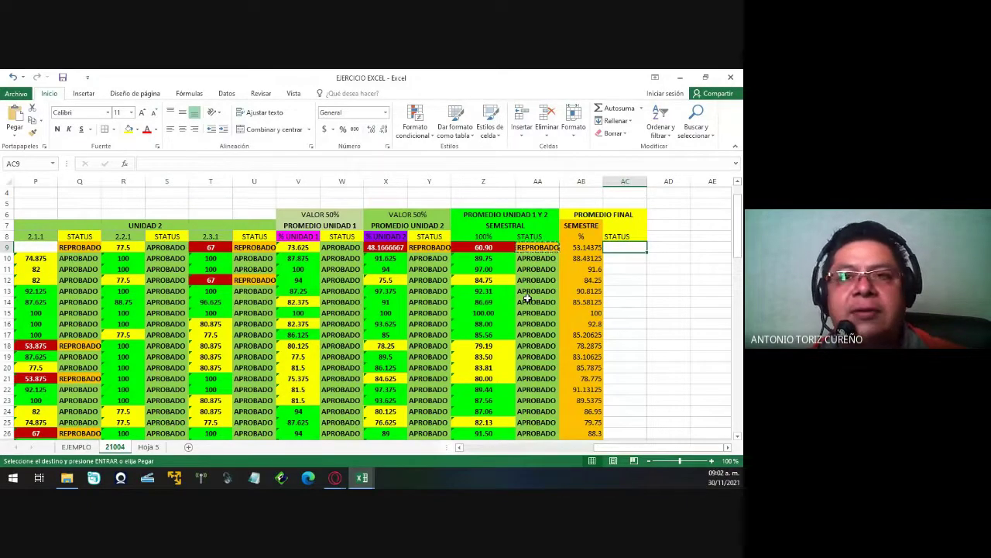
pyautogui.hotkey('ctrl', 'v')
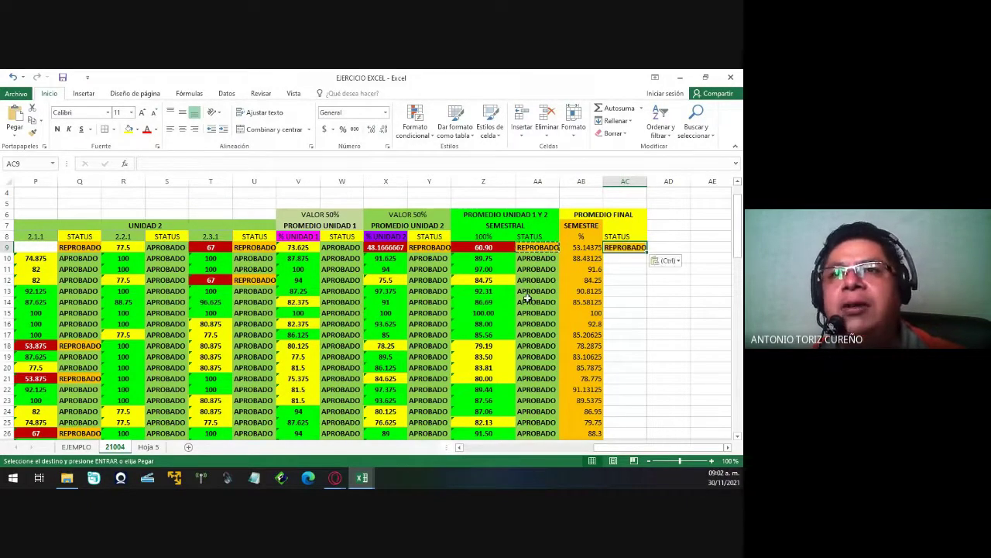
pyautogui.press('Escape')
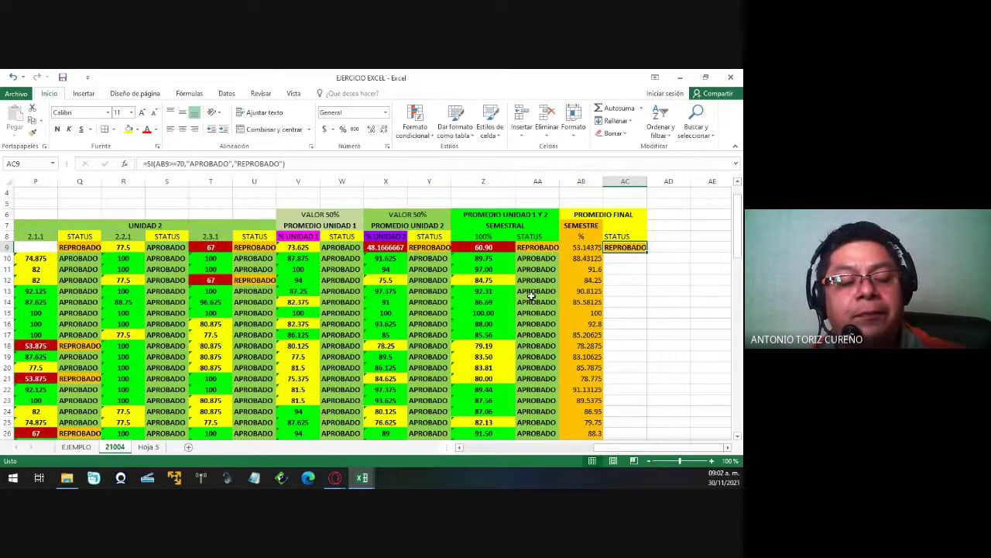
pyautogui.press('F2')
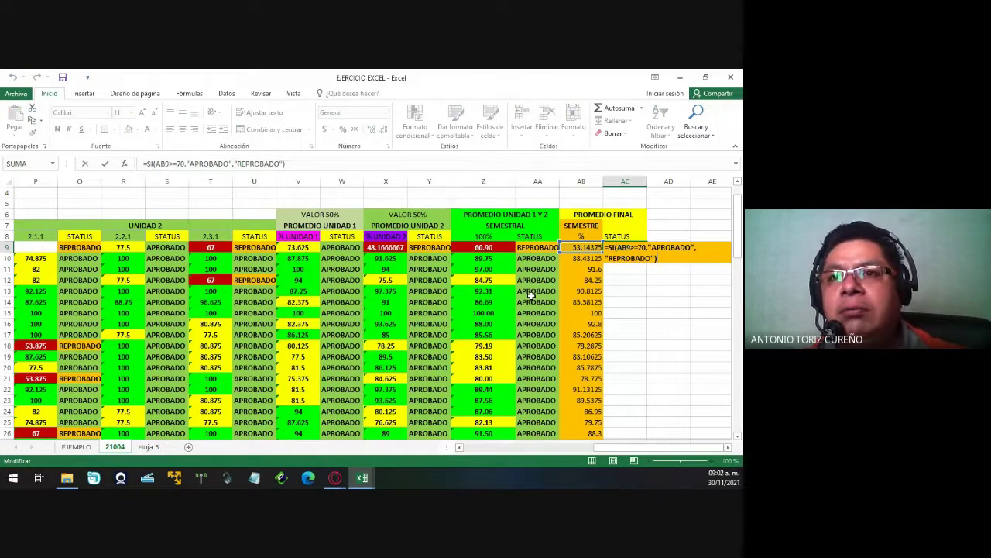
pyautogui.press('Escape')
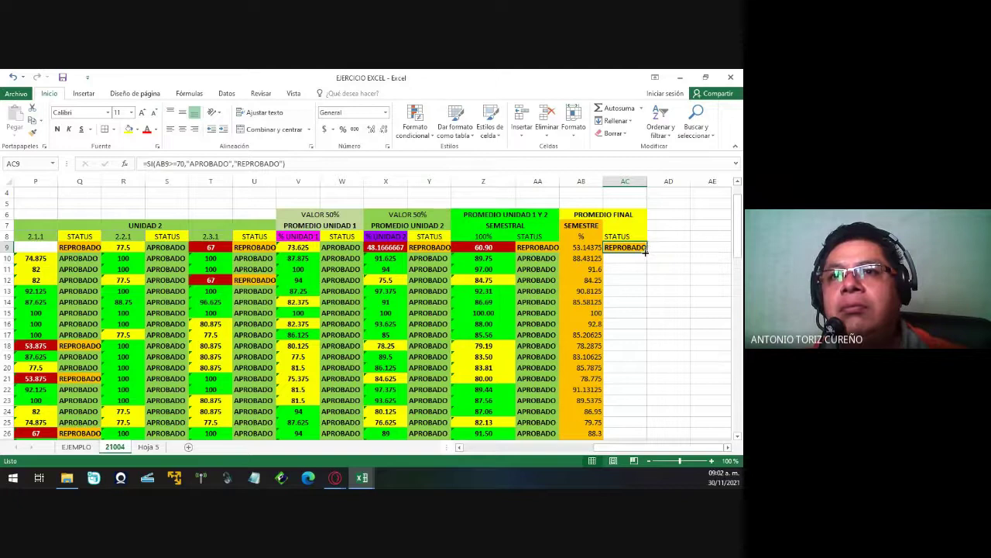
pyautogui.doubleClick(644, 251)
pyautogui.click(673, 300)
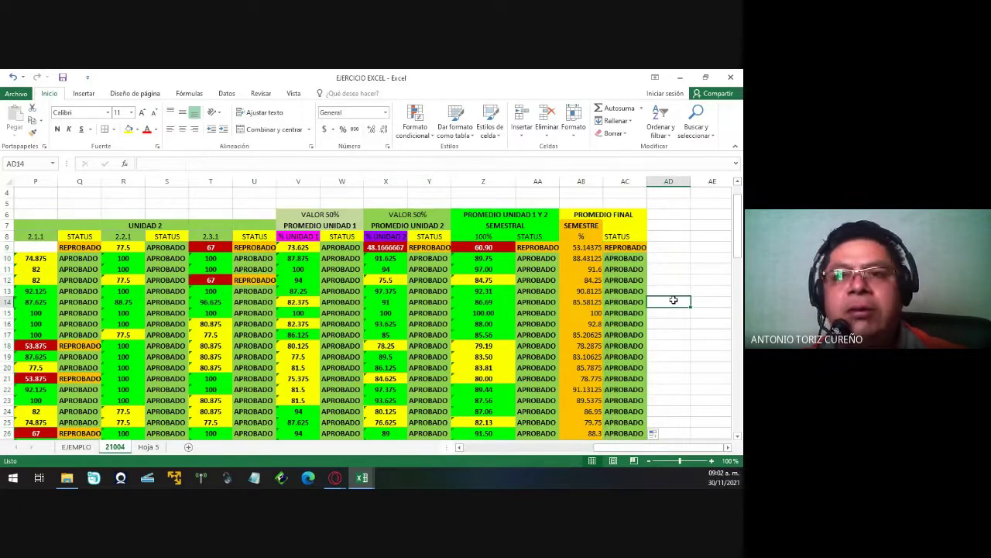
pyautogui.scroll(-3, 674, 299)
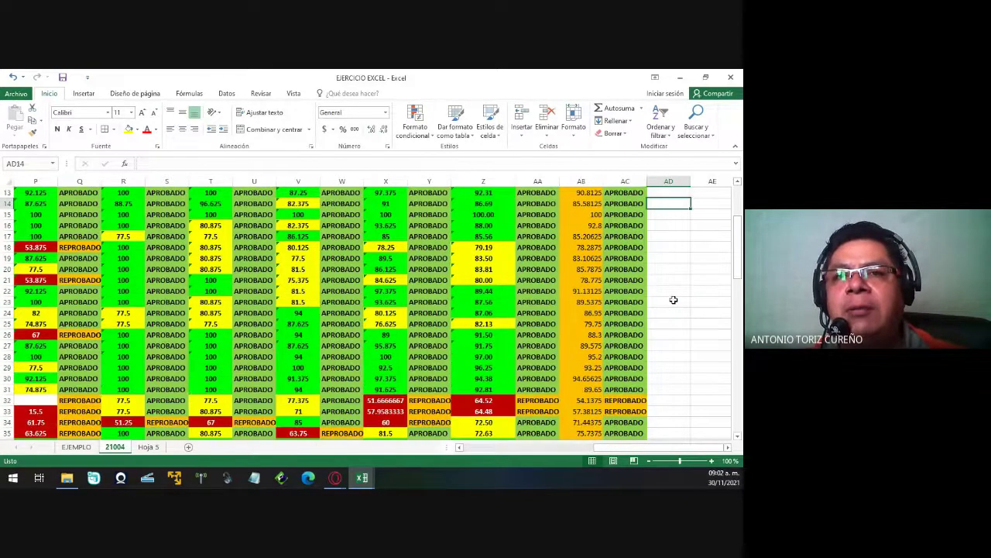
pyautogui.scroll(-1, 674, 300)
pyautogui.scroll(-1, 674, 299)
pyautogui.scroll(-2, 674, 300)
pyautogui.scroll(-1, 674, 299)
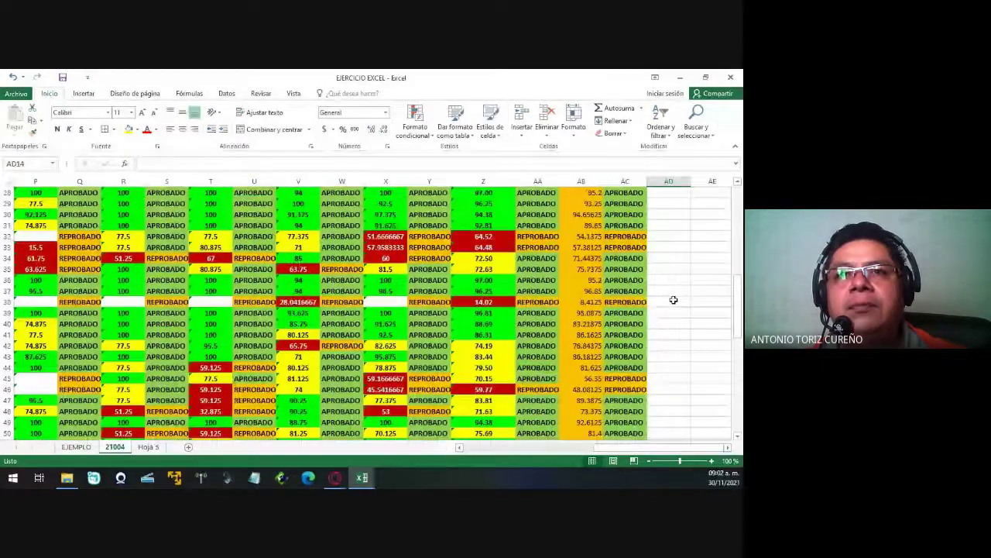
pyautogui.scroll(5, 674, 300)
pyautogui.scroll(3, 674, 299)
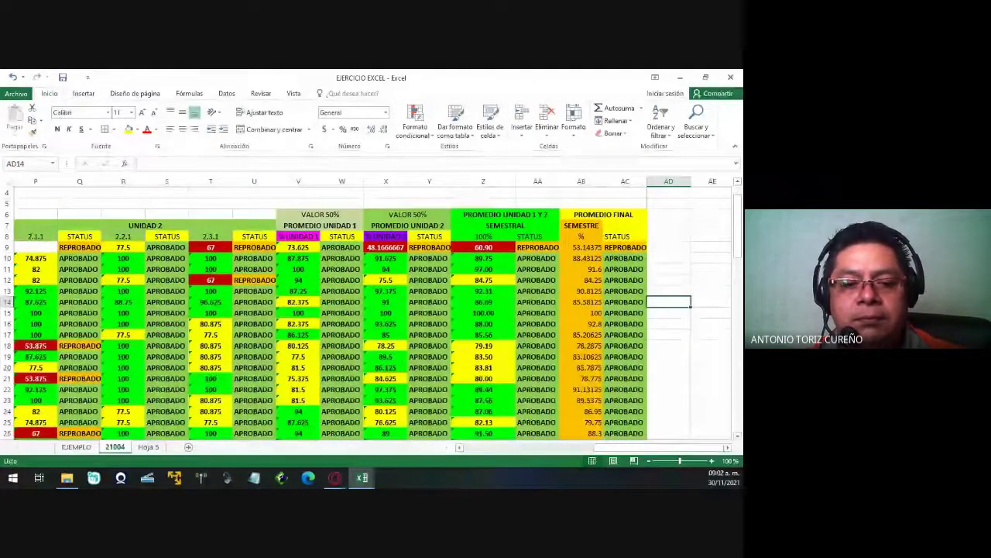
pyautogui.click(335, 477)
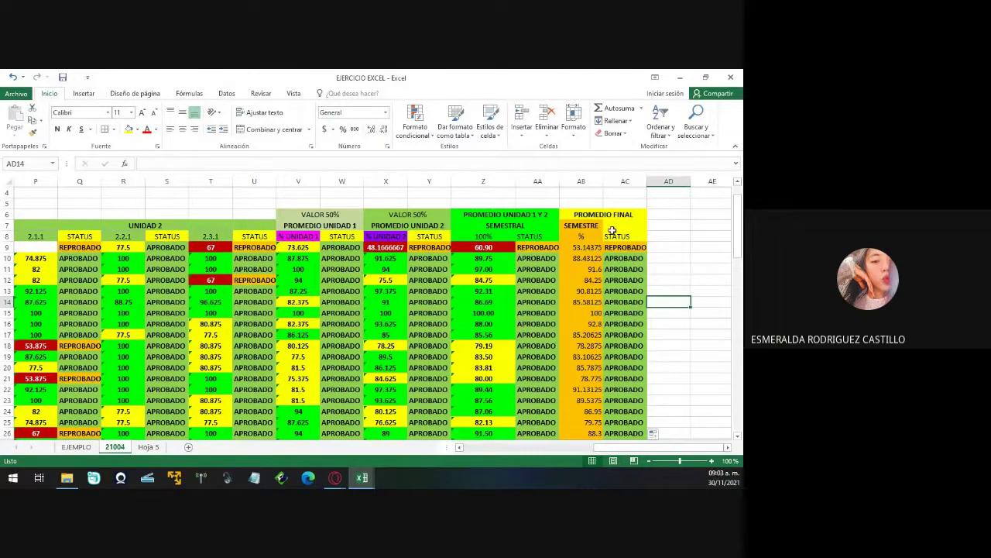
pyautogui.click(631, 247)
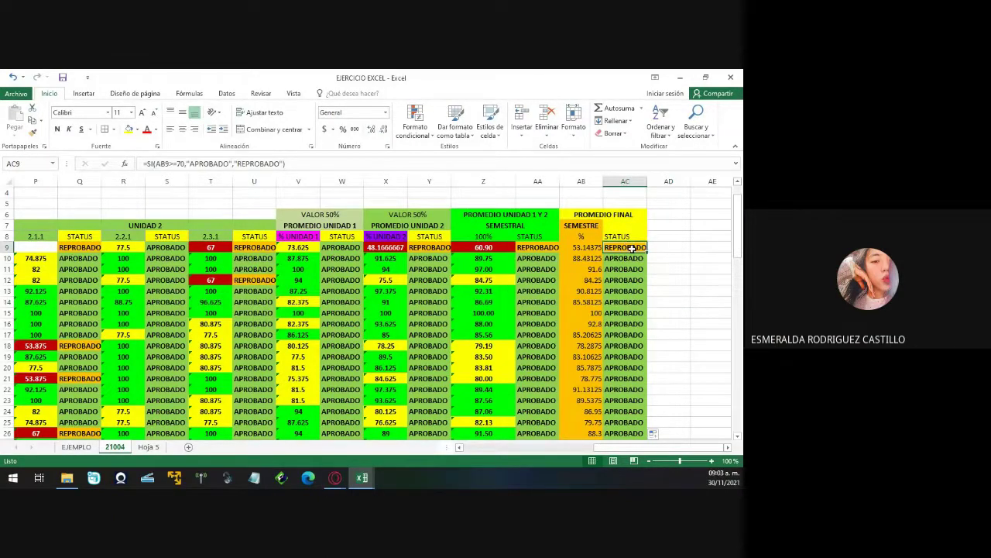
pyautogui.click(555, 247)
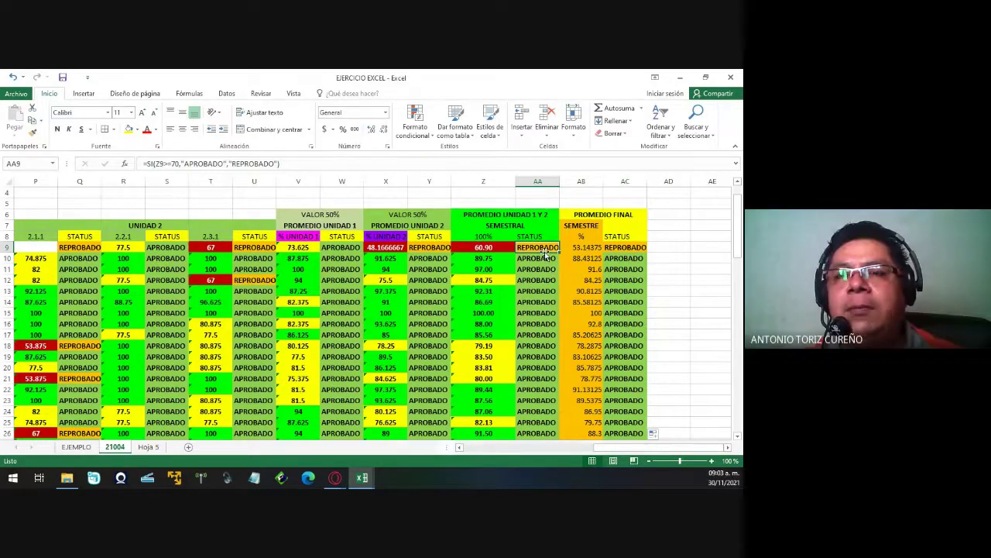
pyautogui.click(633, 247)
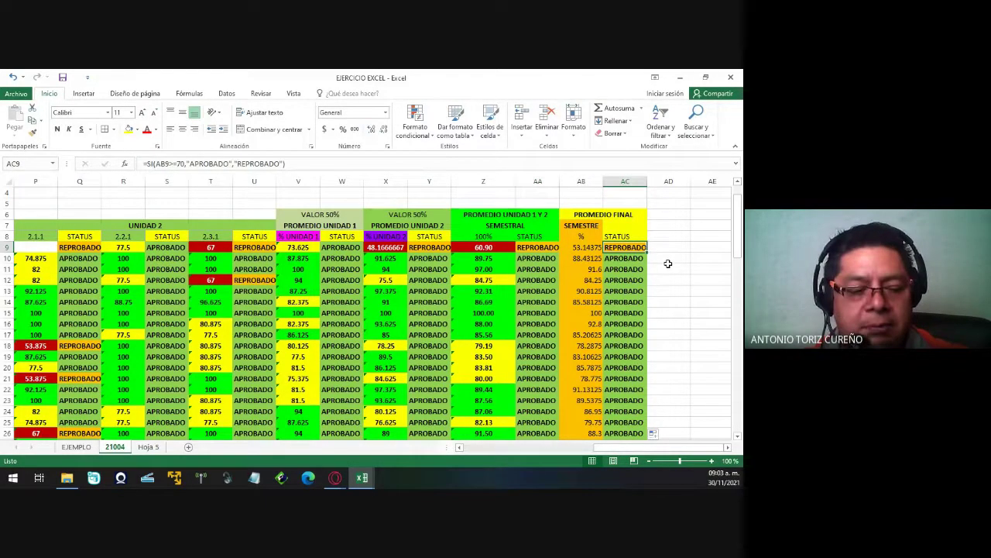
pyautogui.press('F2')
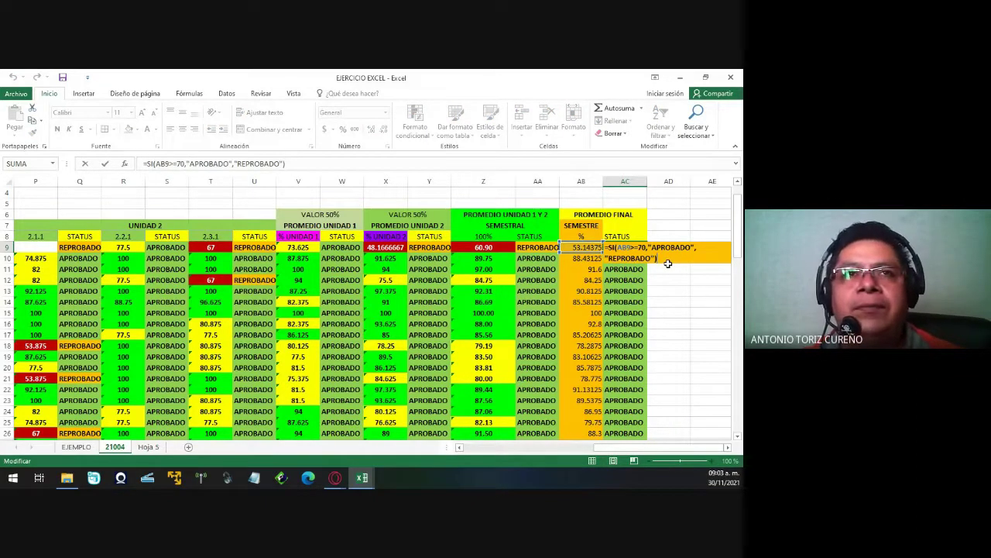
pyautogui.press('Return')
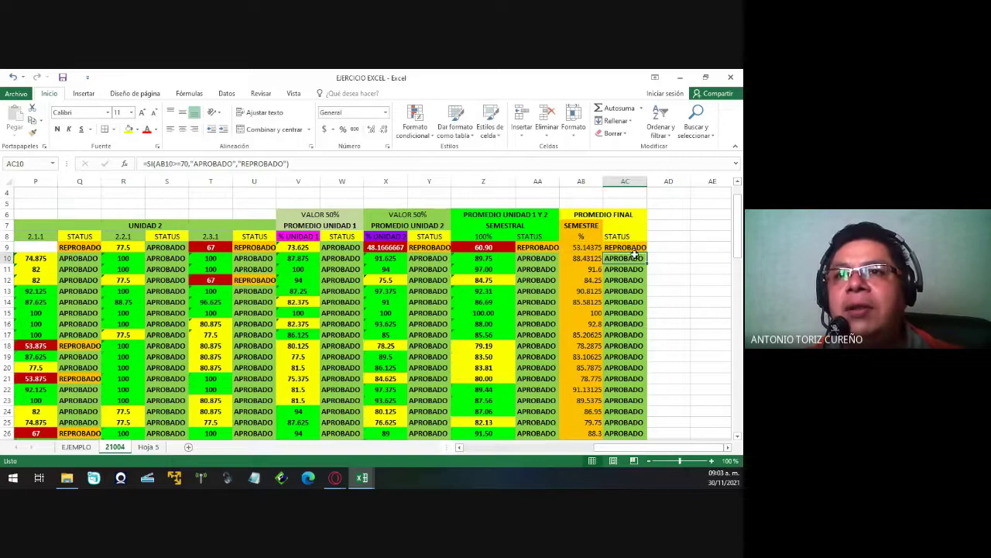
pyautogui.click(641, 248)
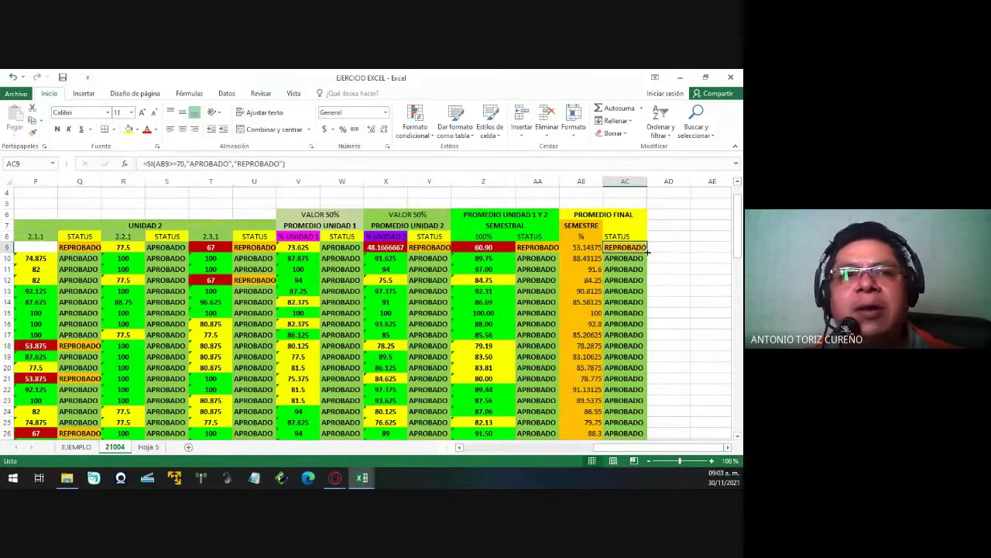
pyautogui.click(654, 291)
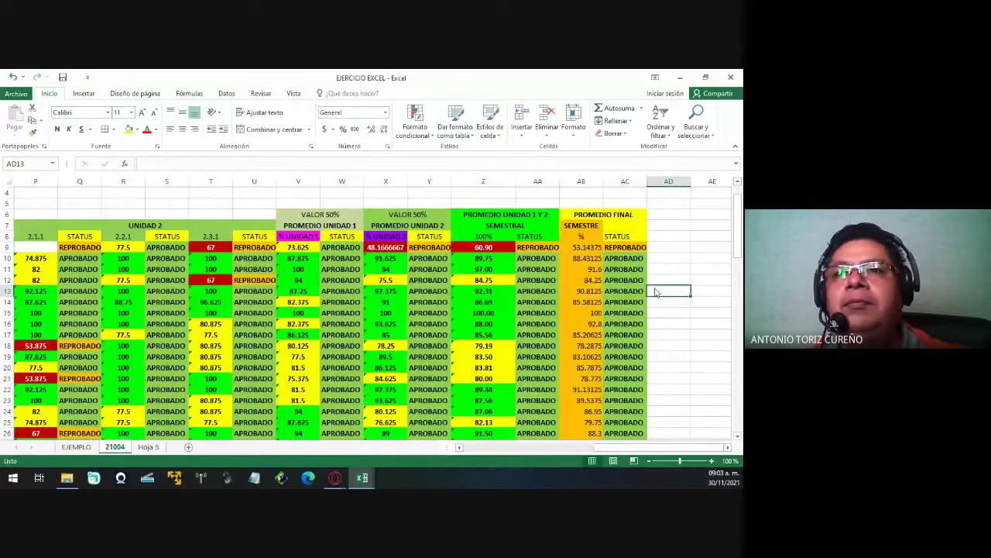
pyautogui.scroll(-3, 600, 329)
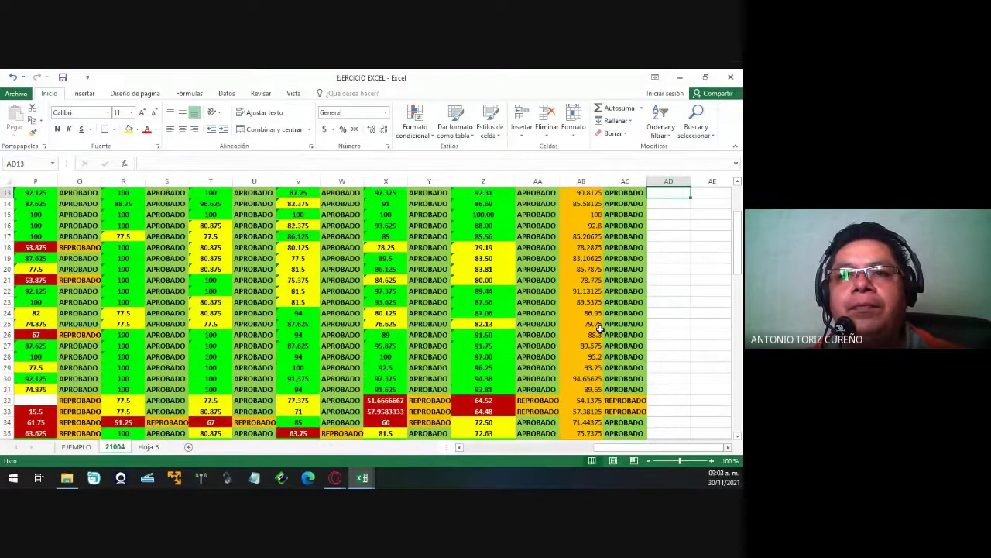
pyautogui.scroll(-3, 600, 329)
pyautogui.scroll(-3, 600, 330)
pyautogui.scroll(-2, 600, 329)
pyautogui.hscroll(-3, 601, 330)
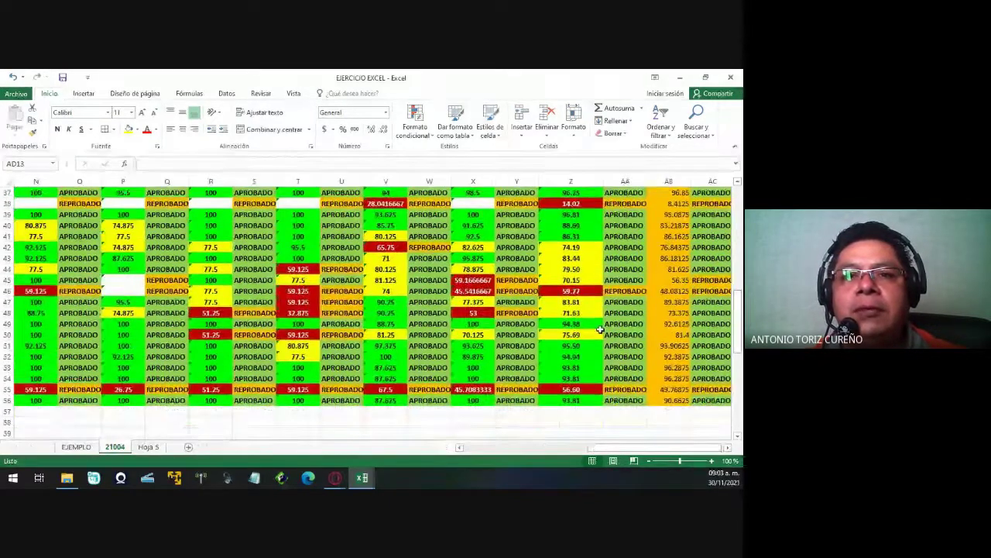
pyautogui.hscroll(-3, 600, 329)
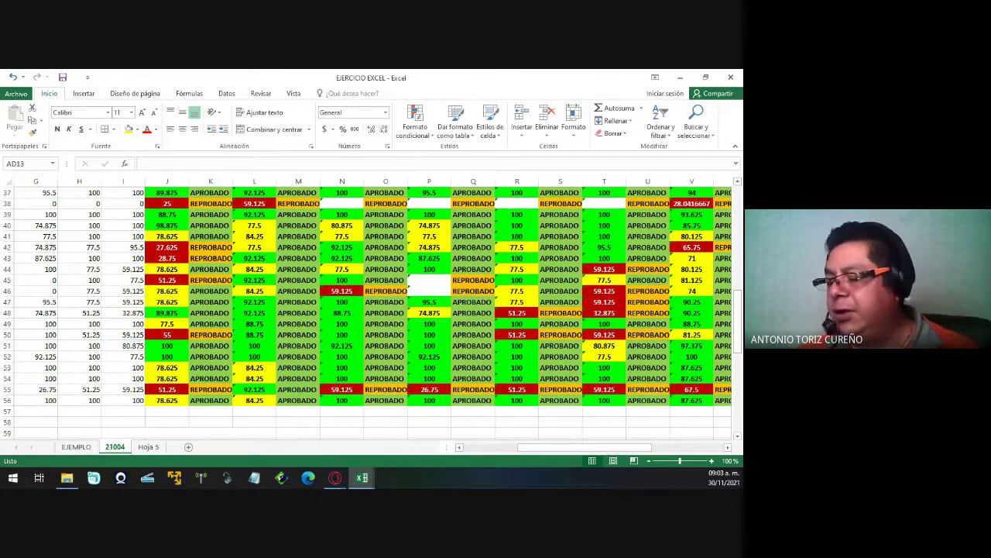
pyautogui.hotkey('alt', 'Tab')
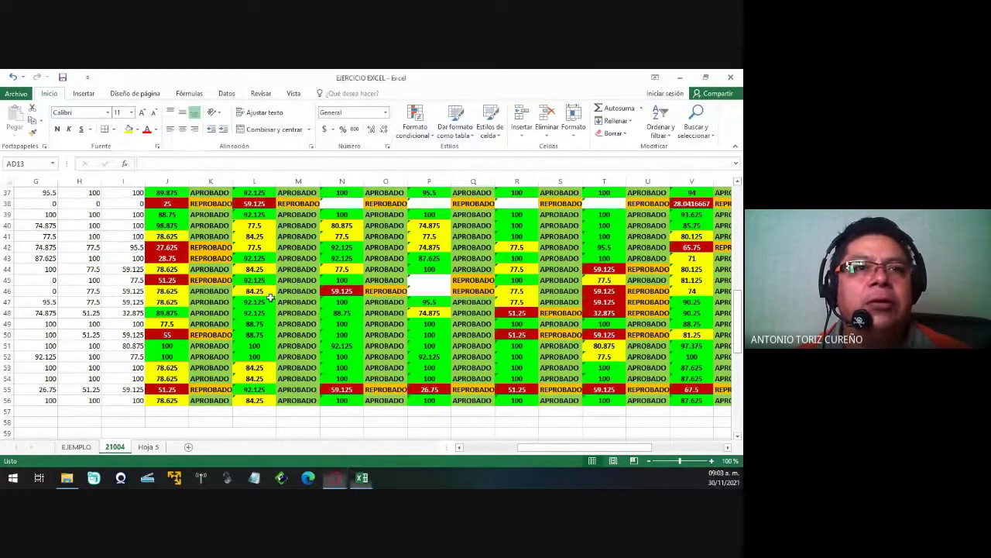
pyautogui.scroll(5, 294, 309)
pyautogui.scroll(7, 270, 297)
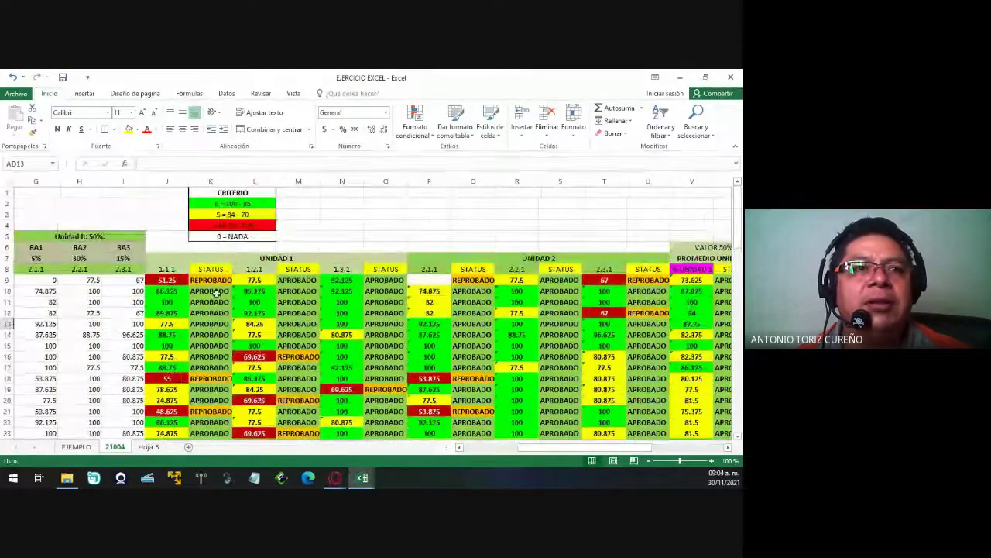
pyautogui.moveTo(166, 280)
pyautogui.mouseDown()
pyautogui.moveTo(169, 307)
pyautogui.moveTo(211, 280)
pyautogui.mouseUp()
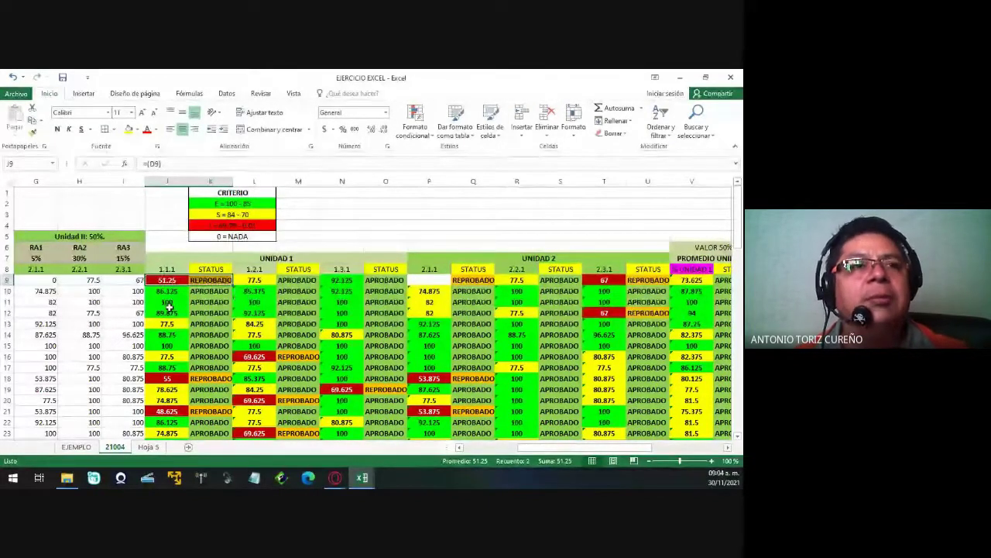
pyautogui.click(440, 323)
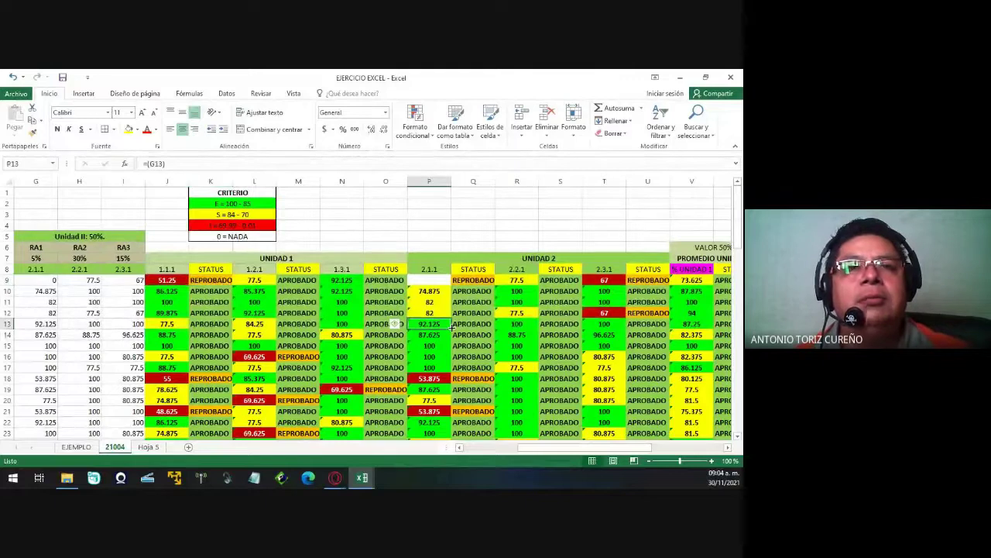
pyautogui.scroll(-9, 447, 326)
pyautogui.scroll(-6, 449, 327)
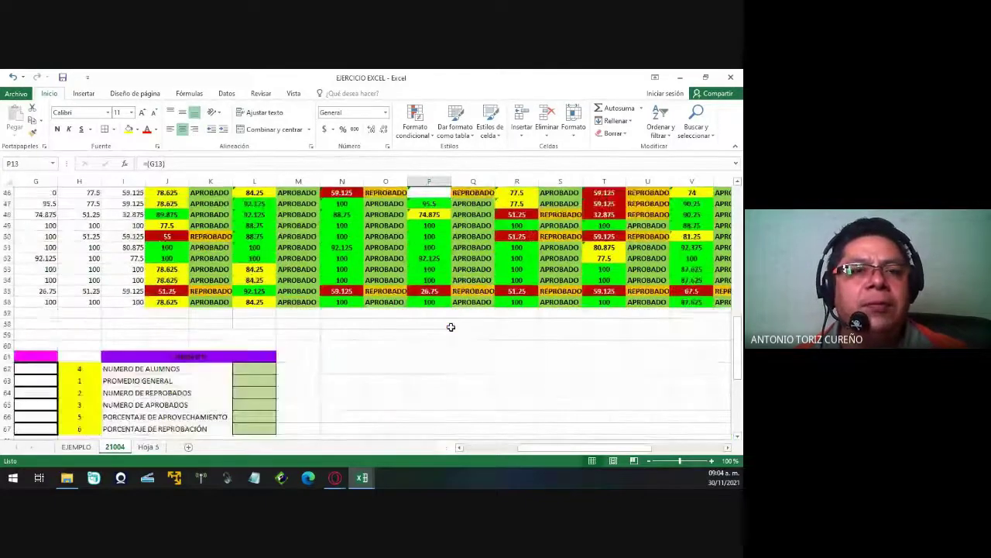
pyautogui.hscroll(-3, 450, 327)
pyautogui.click(408, 365)
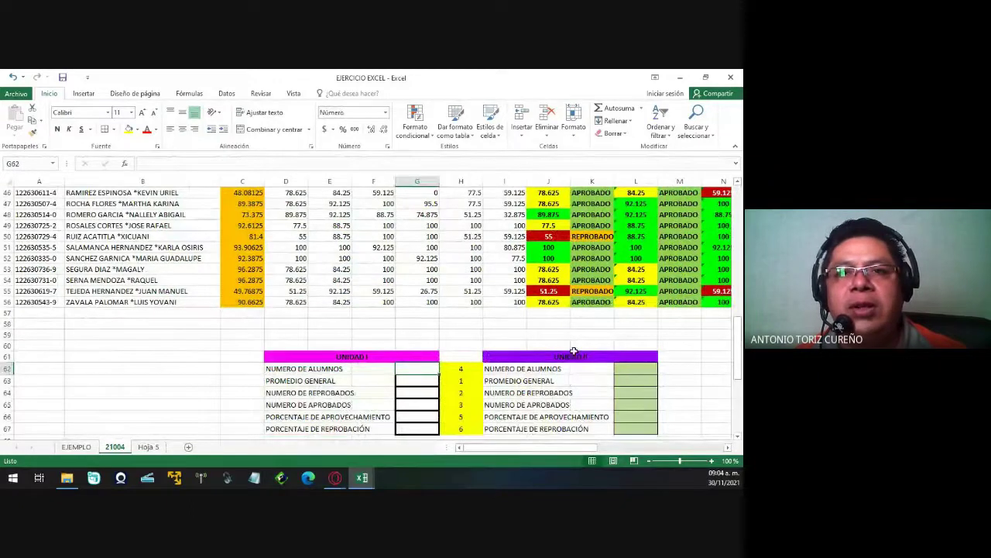
pyautogui.scroll(-2, 588, 355)
pyautogui.scroll(-2, 588, 355)
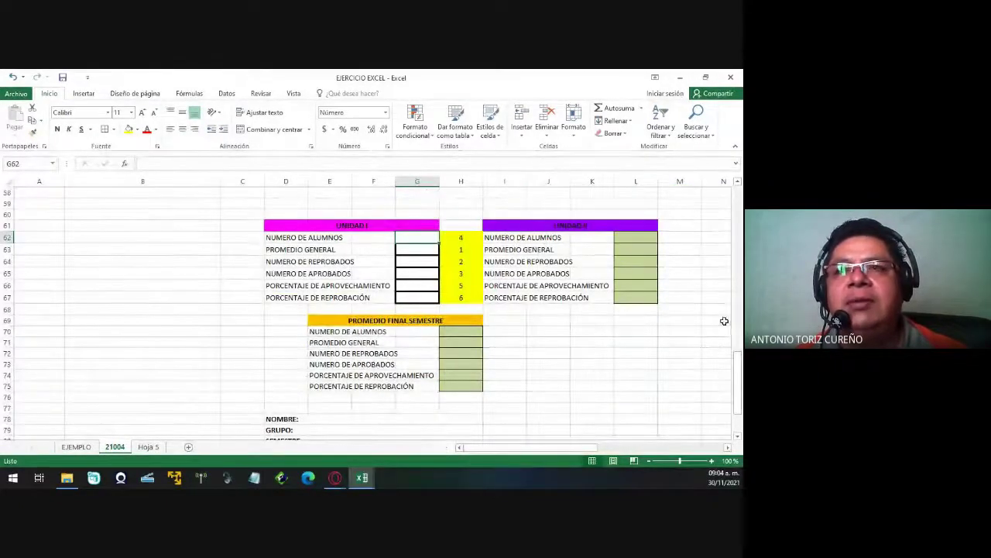
pyautogui.scroll(2, 725, 320)
pyautogui.scroll(5, 372, 310)
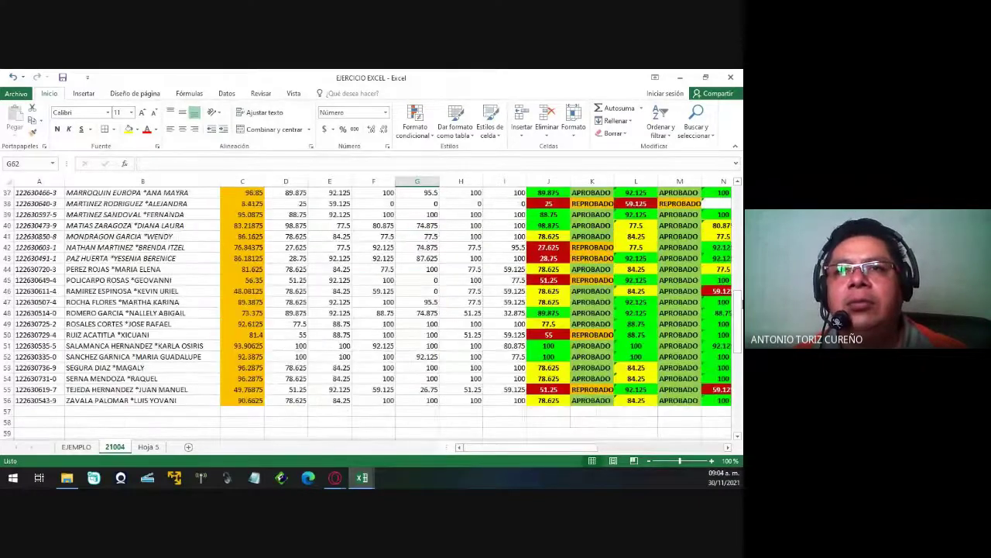
pyautogui.scroll(6, 372, 310)
pyautogui.scroll(6, 371, 310)
pyautogui.hscroll(3, 372, 310)
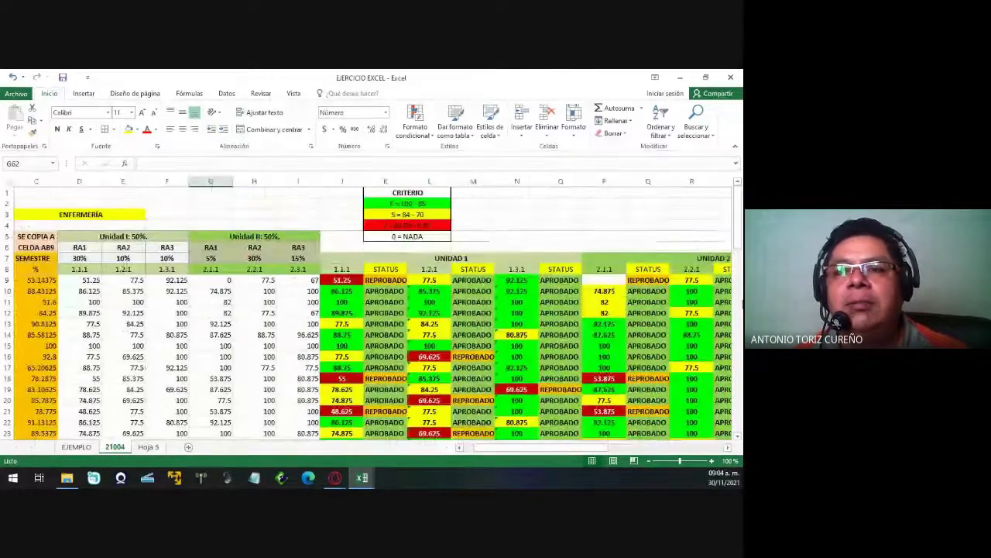
pyautogui.hscroll(3, 372, 309)
pyautogui.hscroll(3, 371, 310)
pyautogui.hscroll(3, 372, 310)
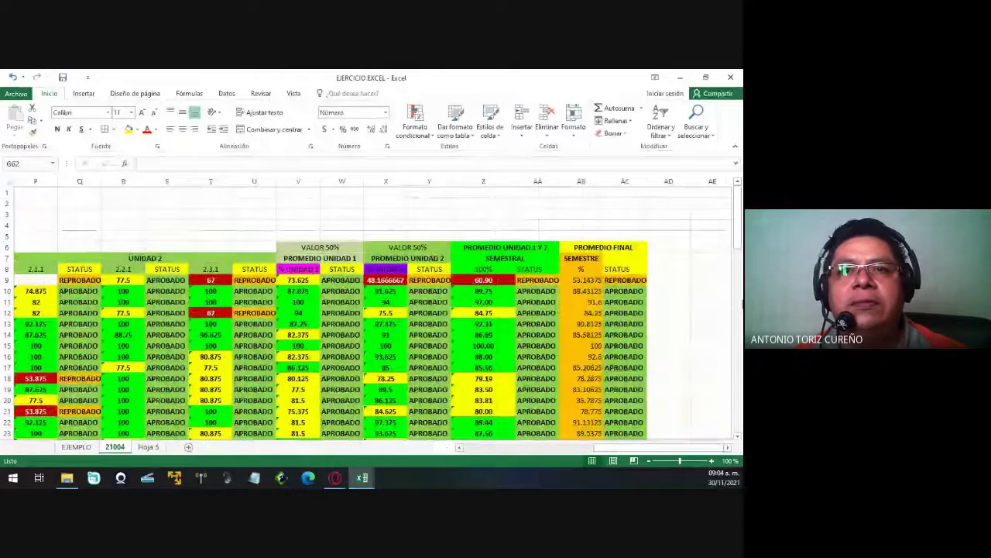
pyautogui.click(298, 269)
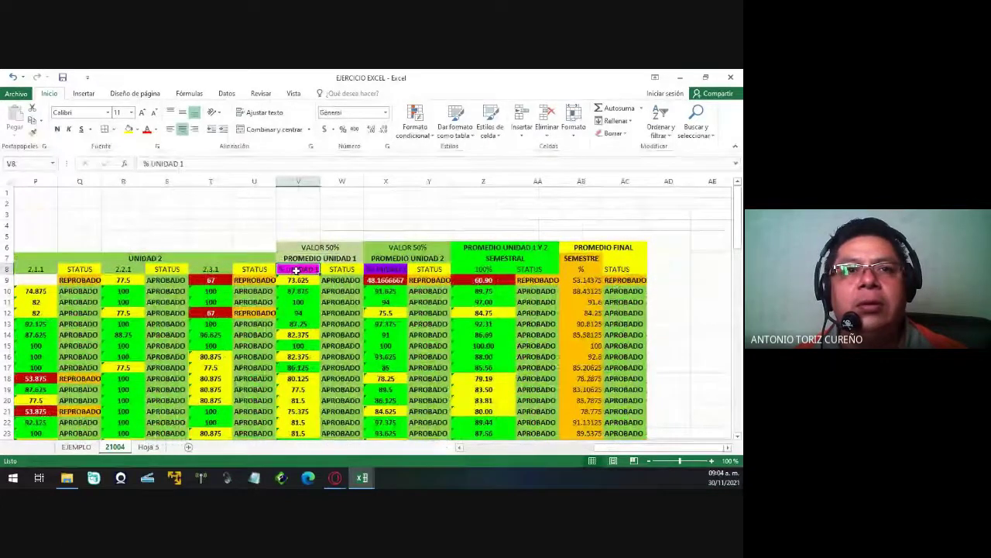
pyautogui.click(385, 268)
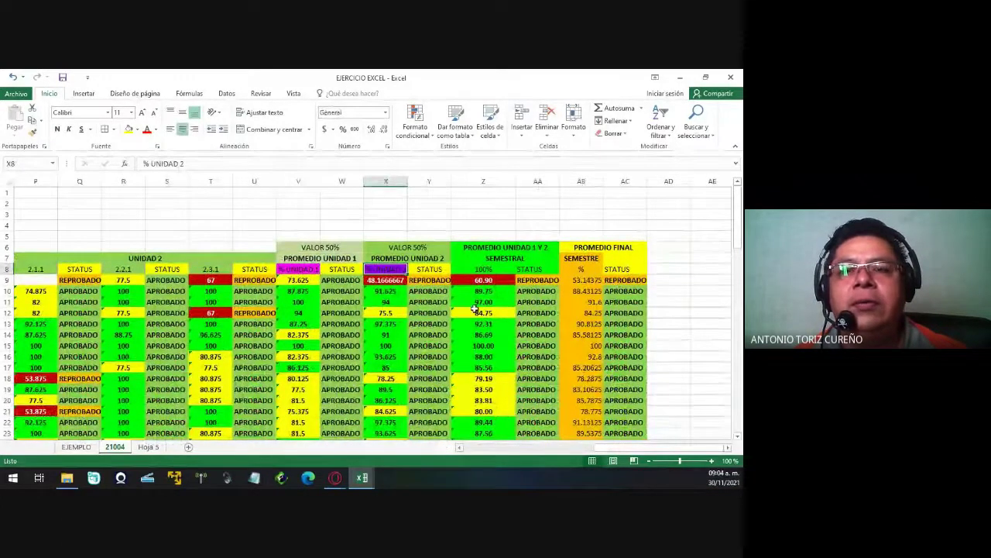
pyautogui.click(503, 269)
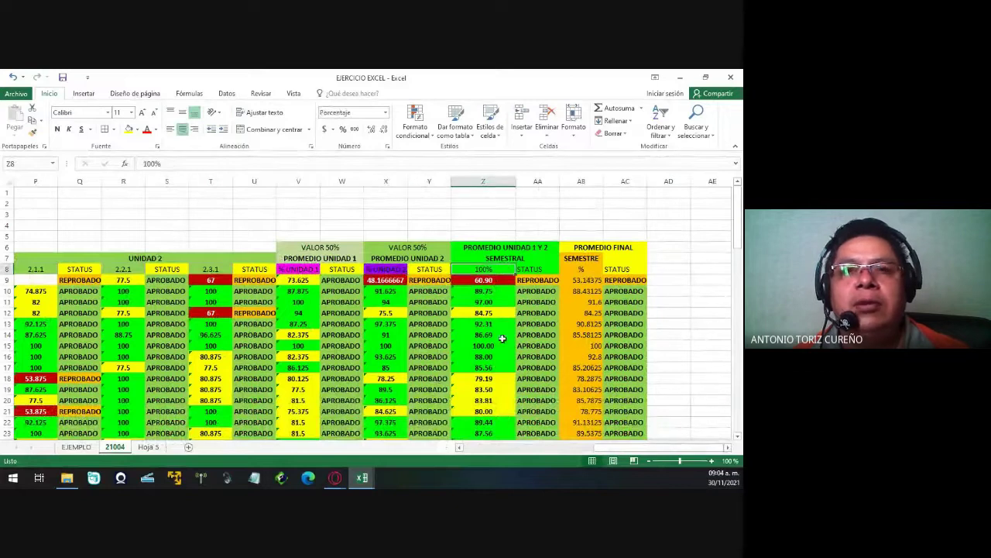
pyautogui.click(297, 282)
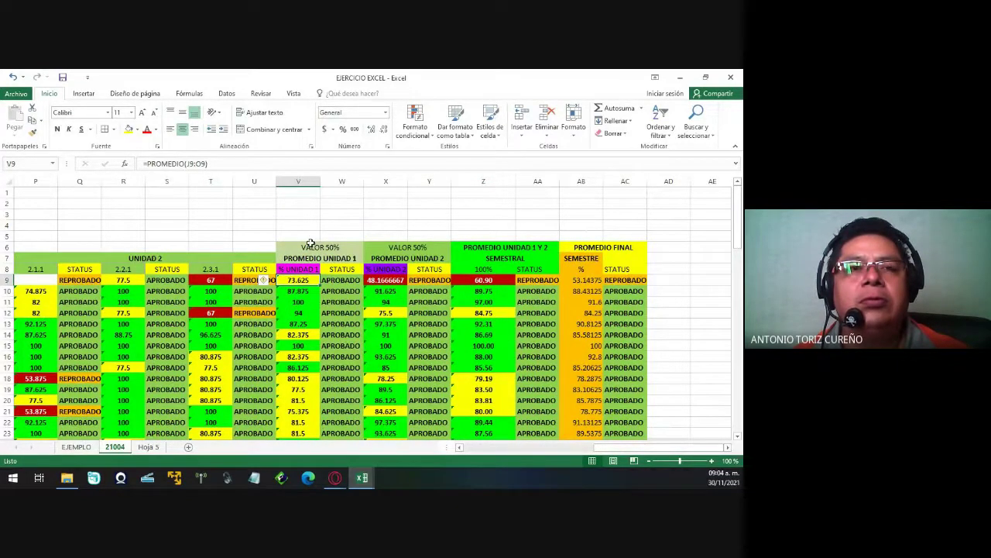
pyautogui.click(393, 279)
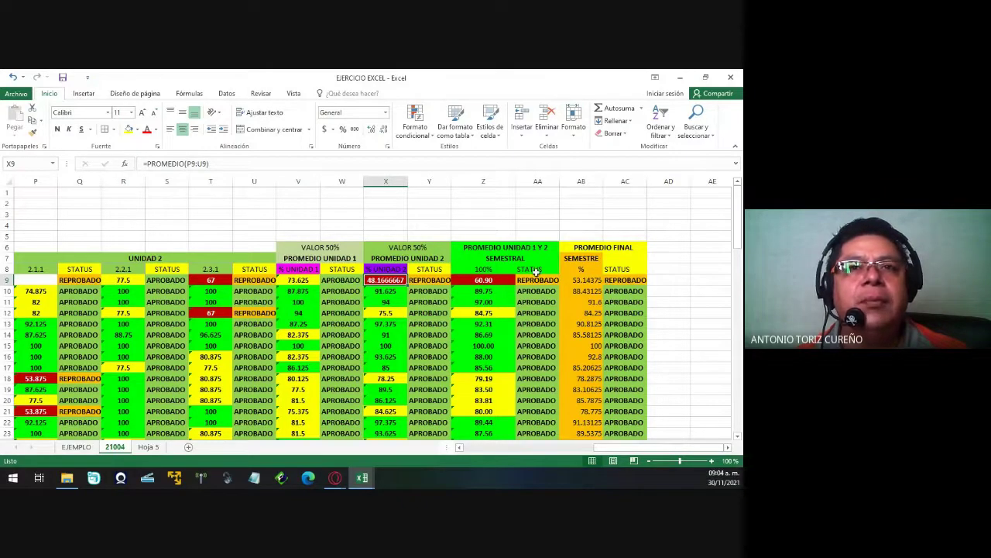
pyautogui.click(484, 278)
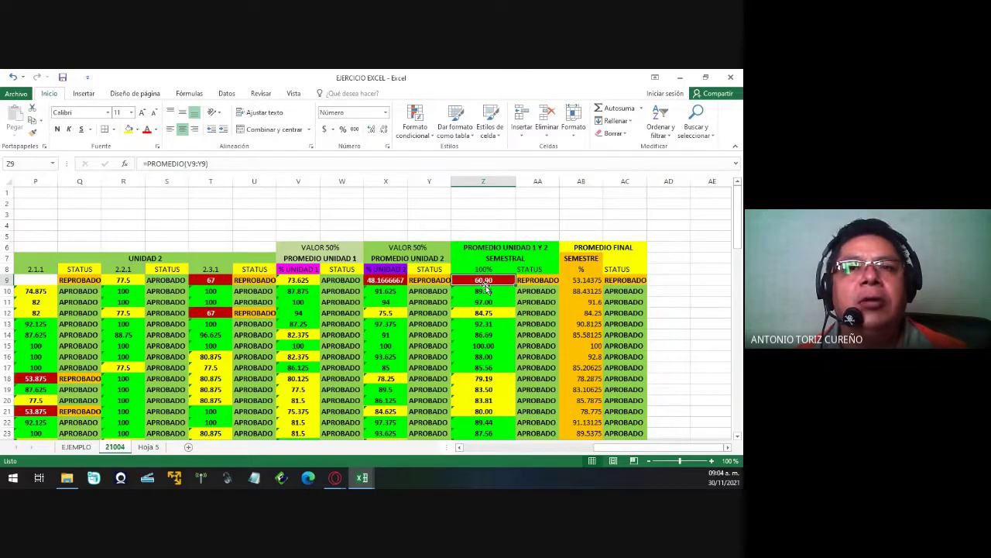
pyautogui.scroll(-10, 486, 288)
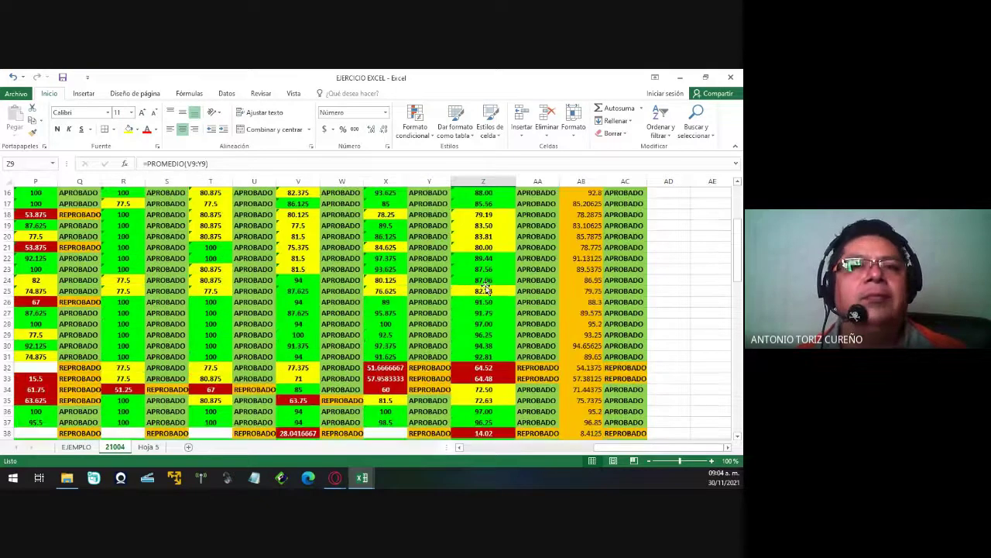
pyautogui.scroll(-5, 486, 288)
pyautogui.hscroll(-5, 485, 288)
pyautogui.hscroll(-5, 485, 288)
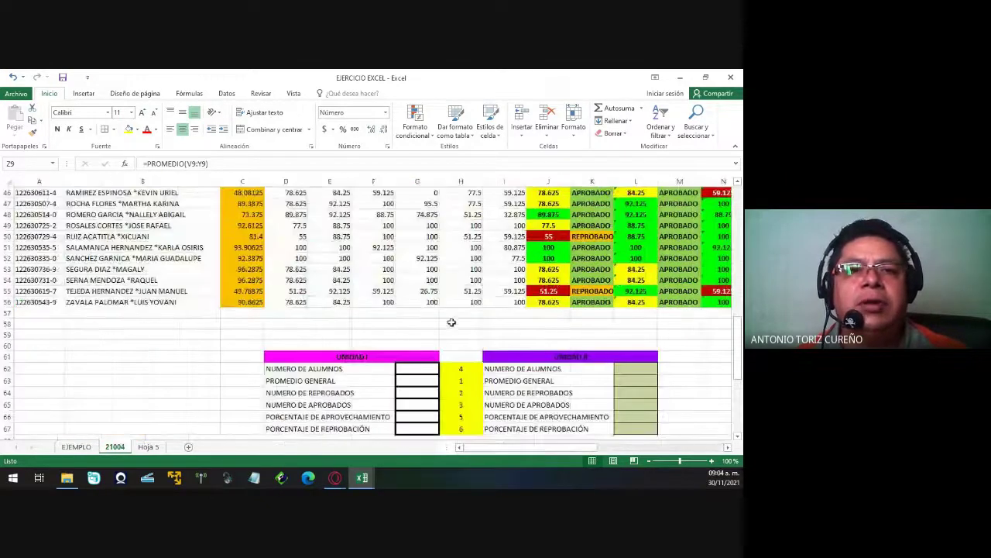
pyautogui.click(71, 313)
pyautogui.click(48, 313)
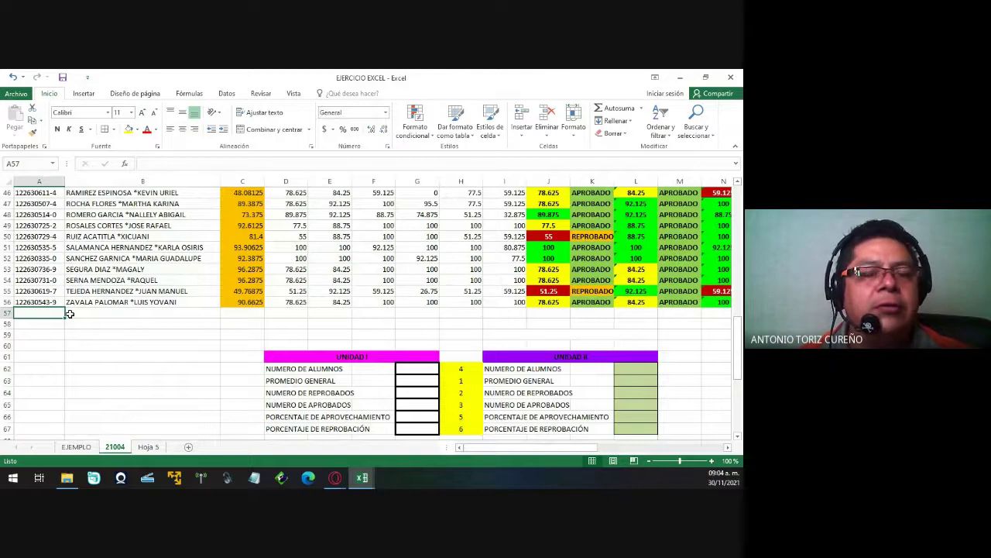
pyautogui.scroll(1, 69, 313)
pyautogui.scroll(1, 69, 313)
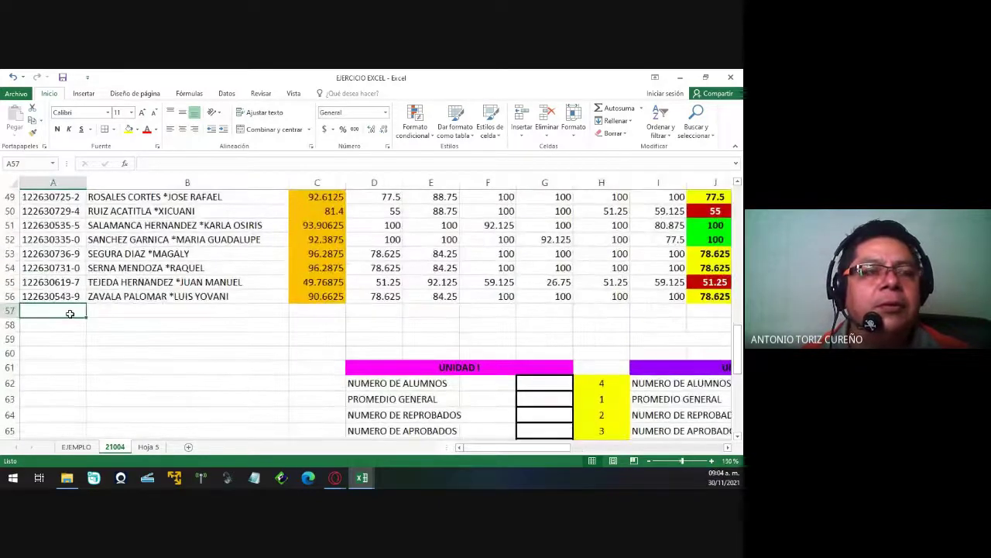
pyautogui.click(122, 323)
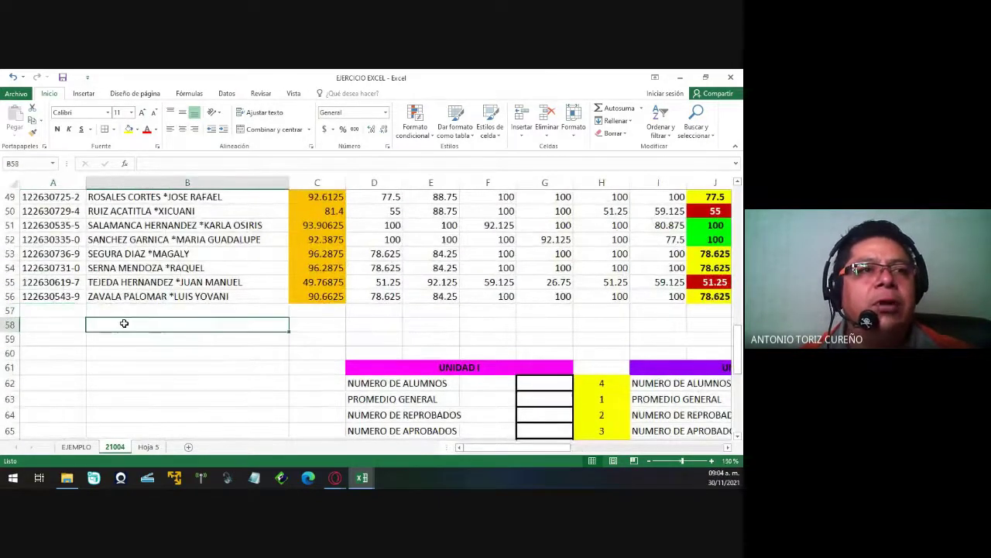
pyautogui.scroll(5, 124, 324)
pyautogui.scroll(7, 123, 323)
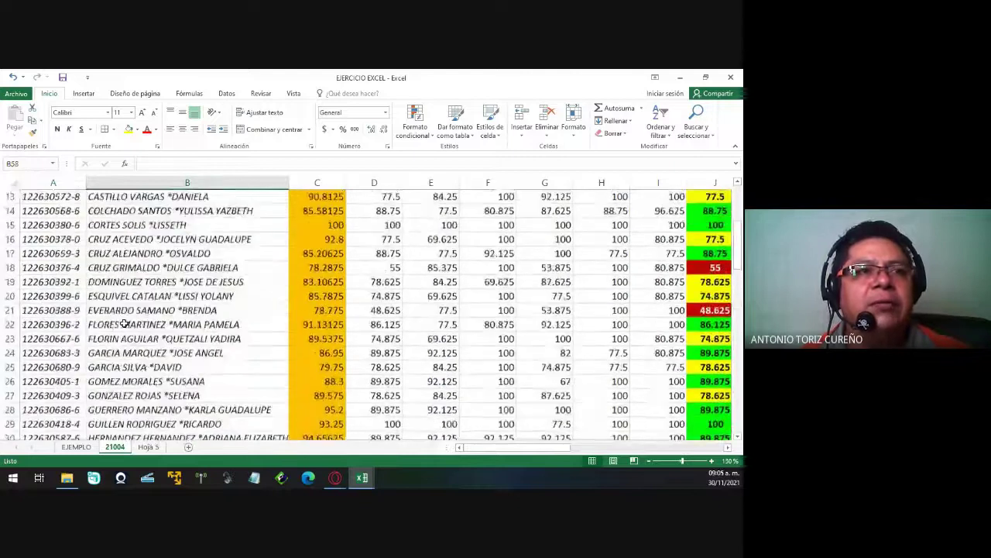
pyautogui.scroll(3, 124, 323)
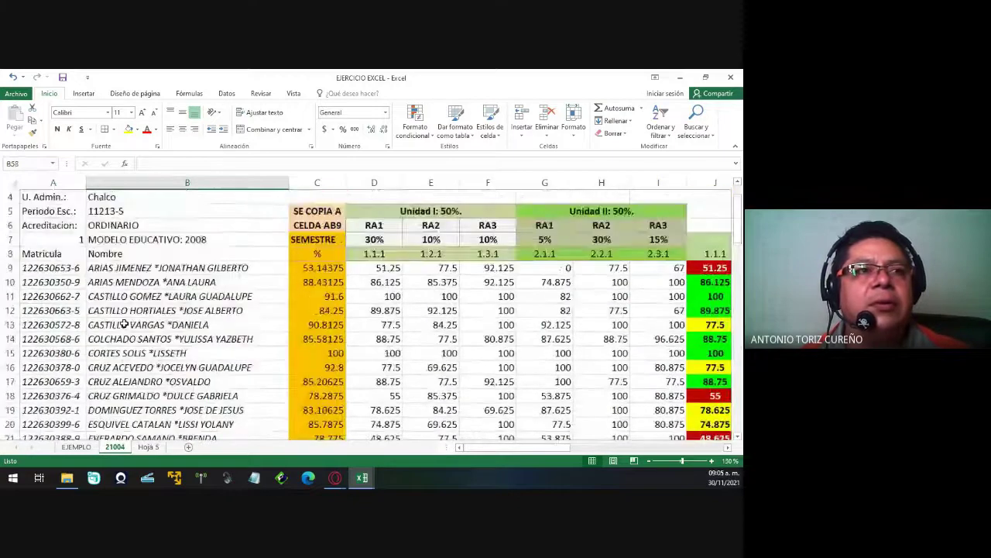
pyautogui.click(49, 269)
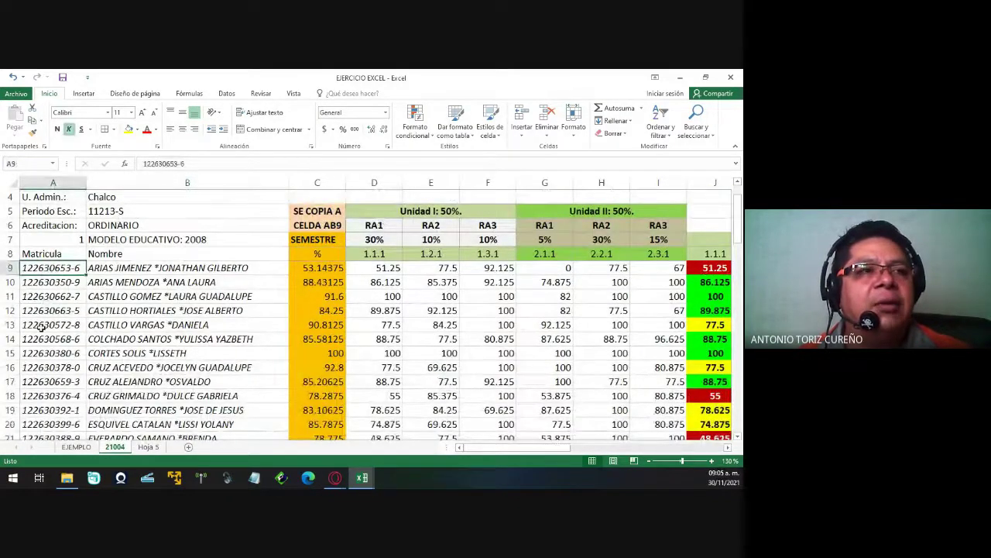
pyautogui.scroll(-1, 41, 327)
pyautogui.scroll(-4, 41, 327)
pyautogui.scroll(-8, 41, 327)
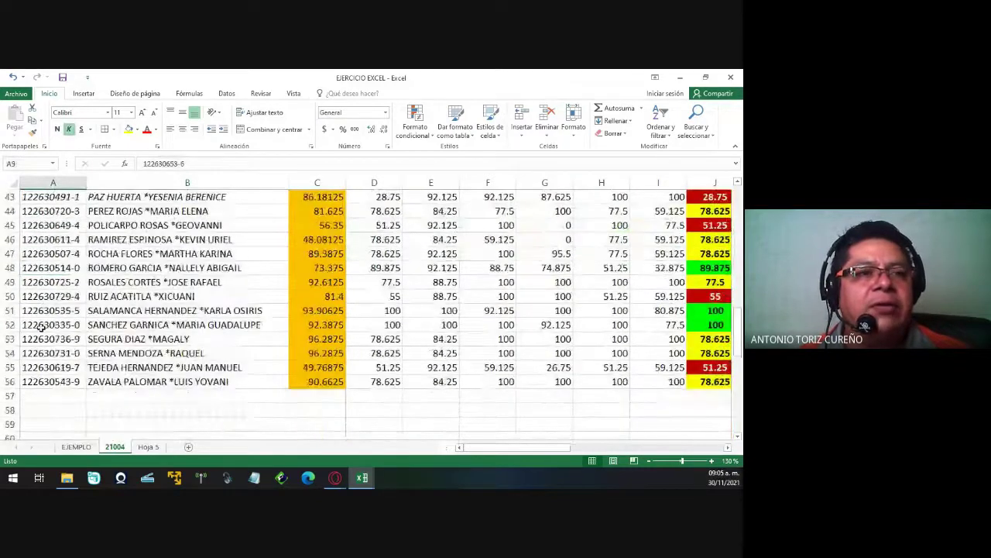
pyautogui.click(50, 396)
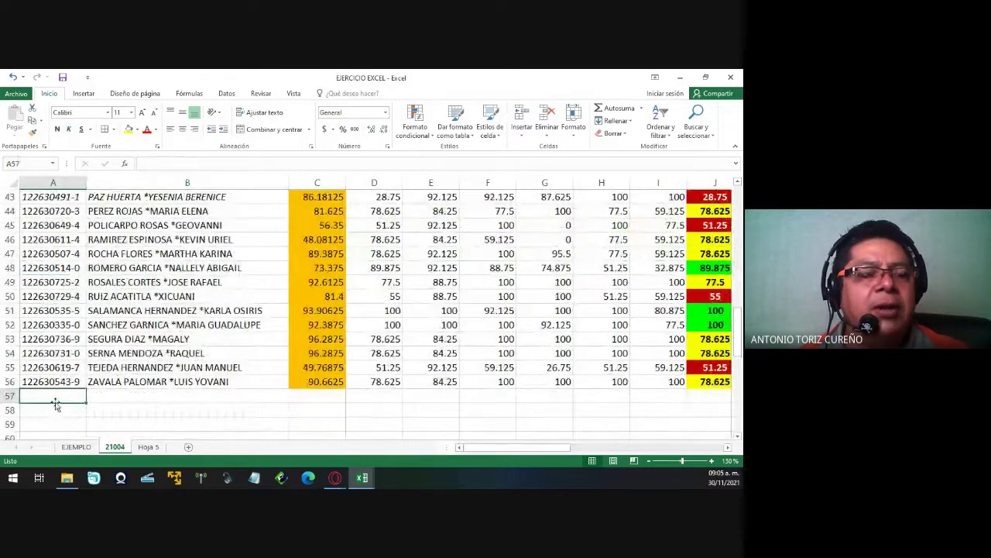
pyautogui.scroll(-2, 55, 404)
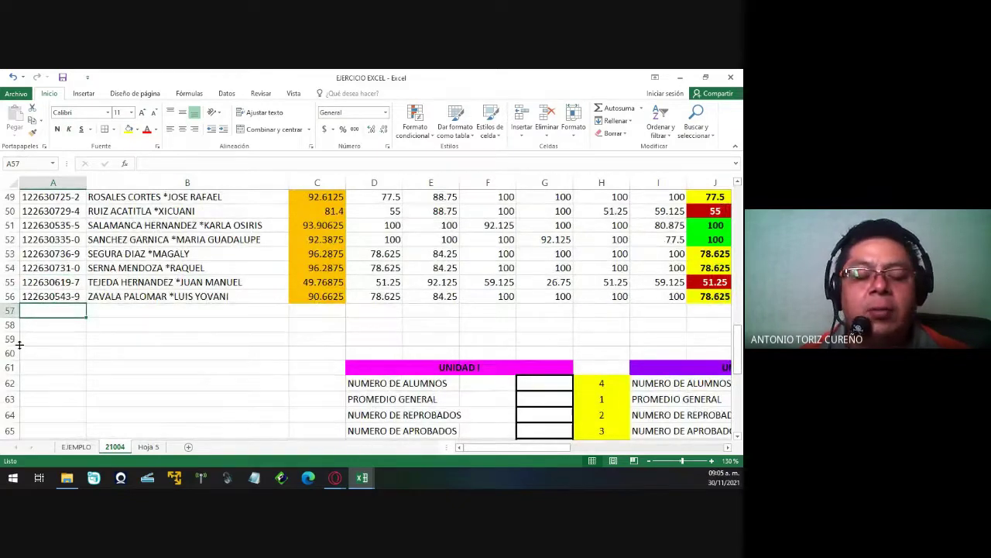
# Enter =CONTARA(A9:A56) in A57 to count the 48 student IDs.
pyautogui.write('=')
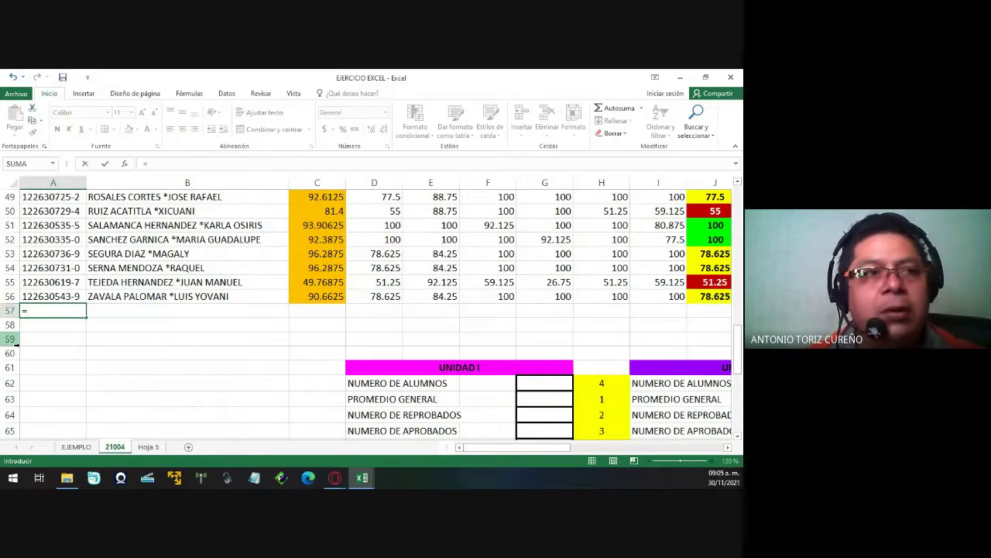
pyautogui.write('CONTAR')
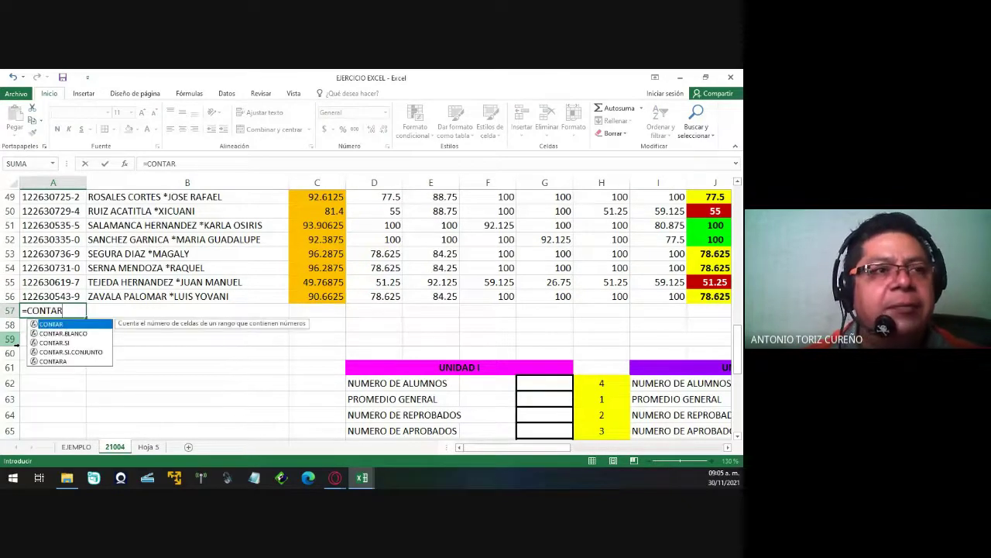
pyautogui.write('A')
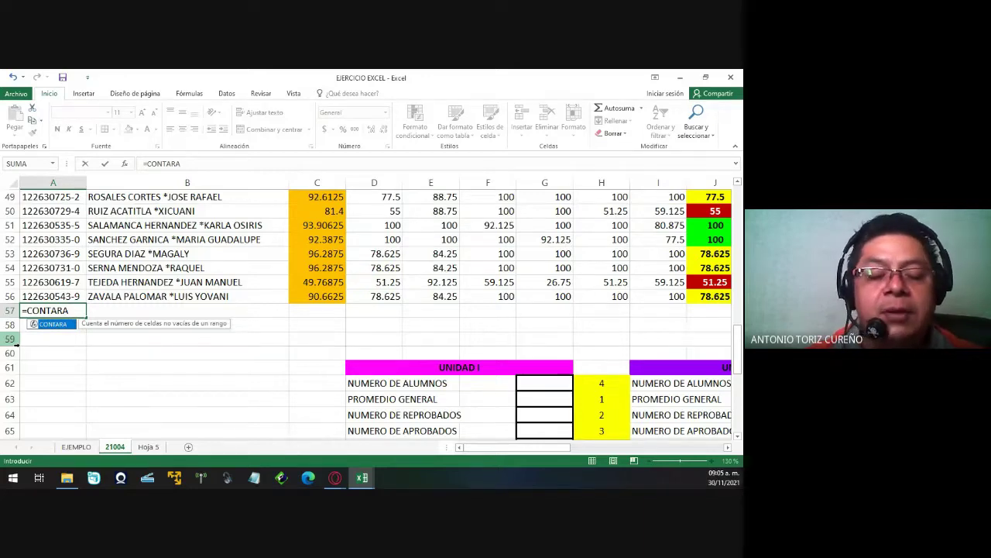
pyautogui.write('(')
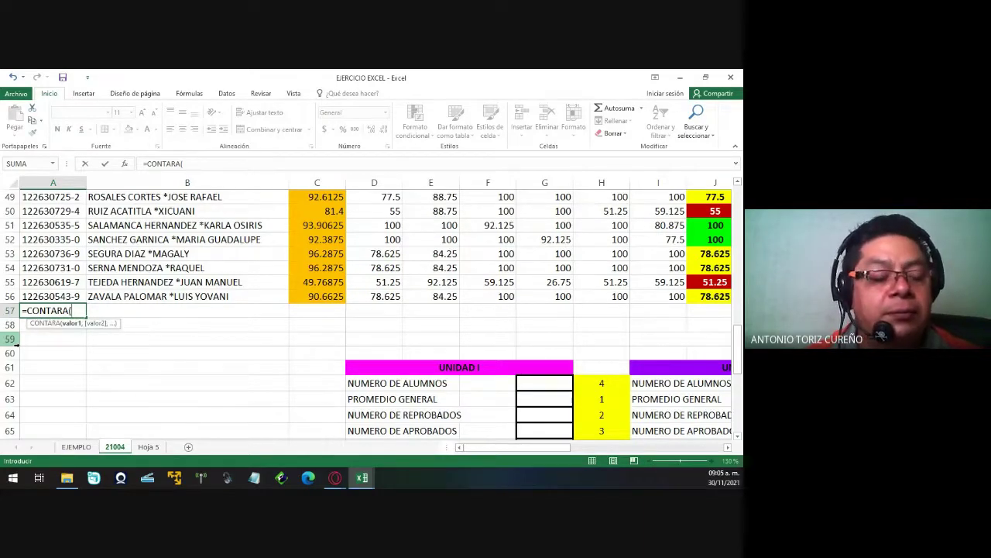
pyautogui.write('A9:')
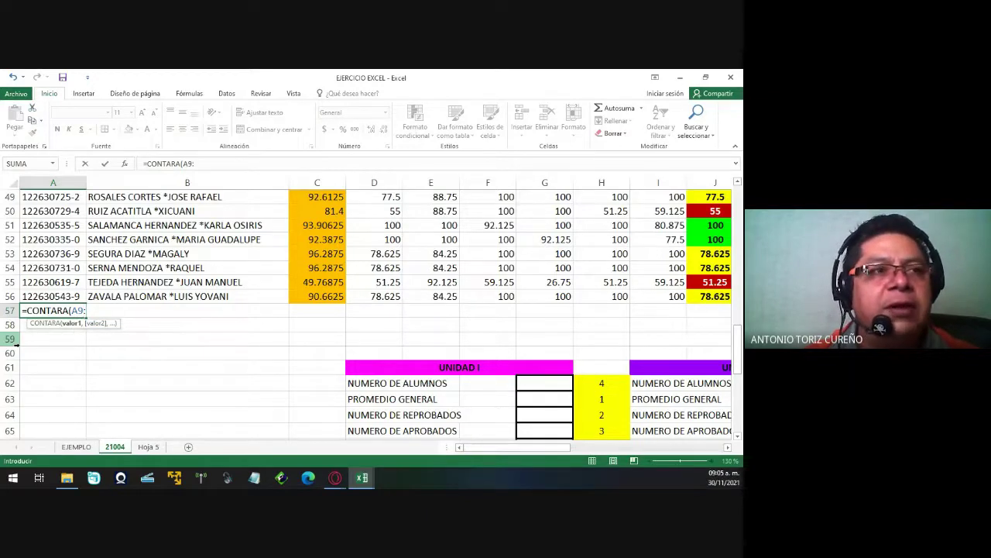
pyautogui.write('A')
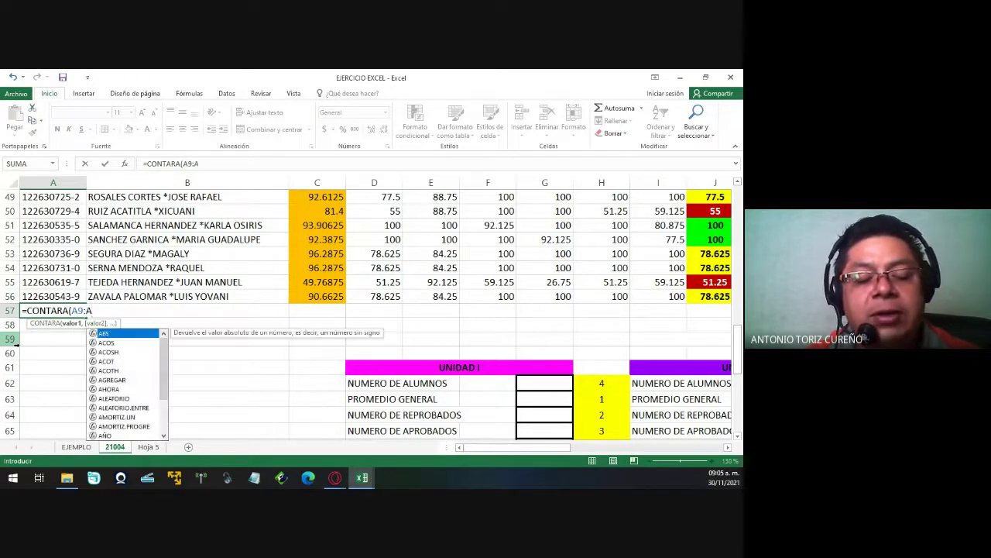
pyautogui.write('56)')
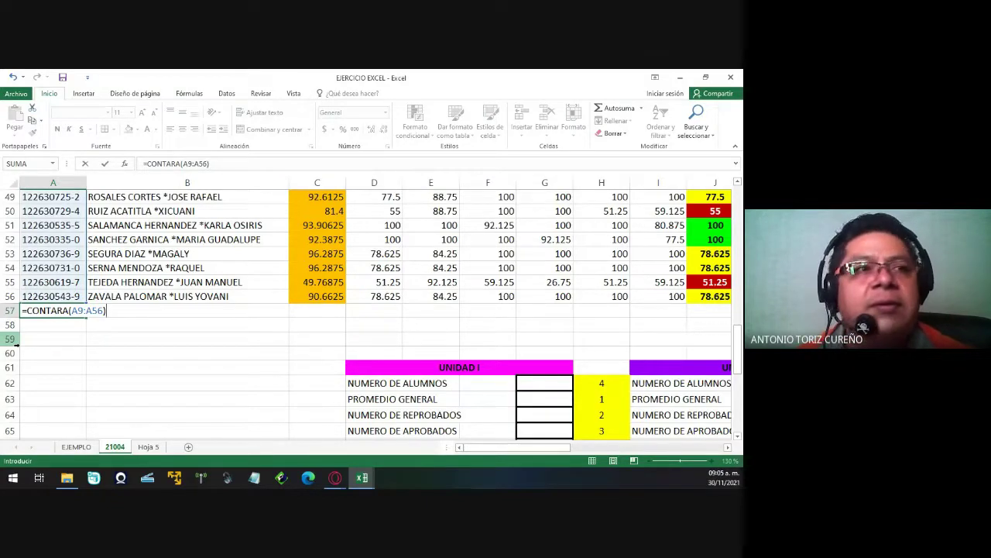
pyautogui.press('Return')
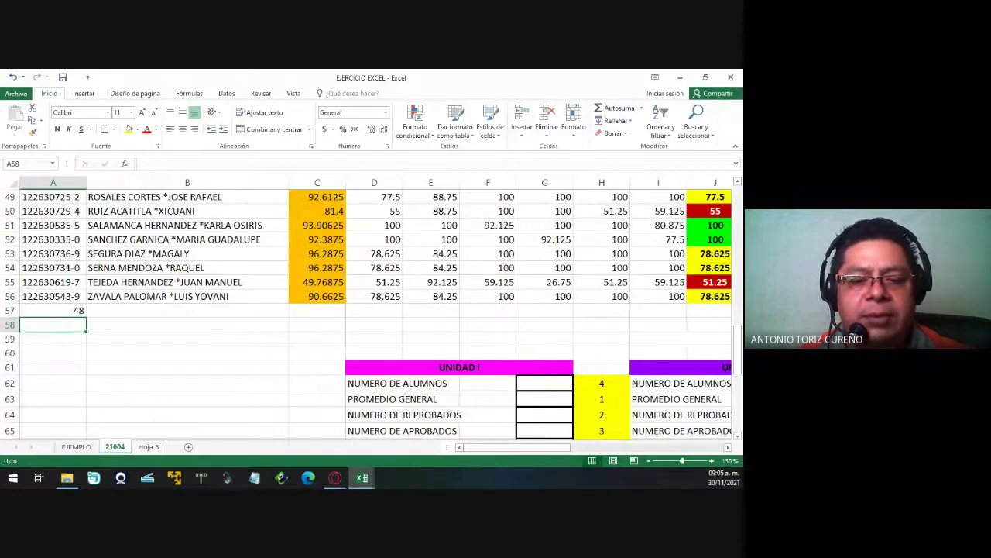
pyautogui.hotkey('alt', 'Tab')
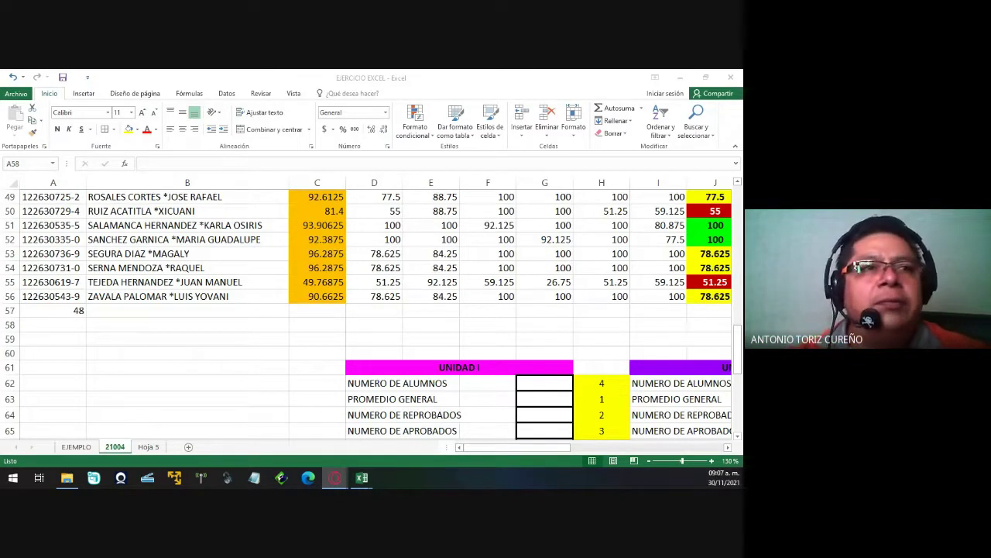
pyautogui.click(69, 449)
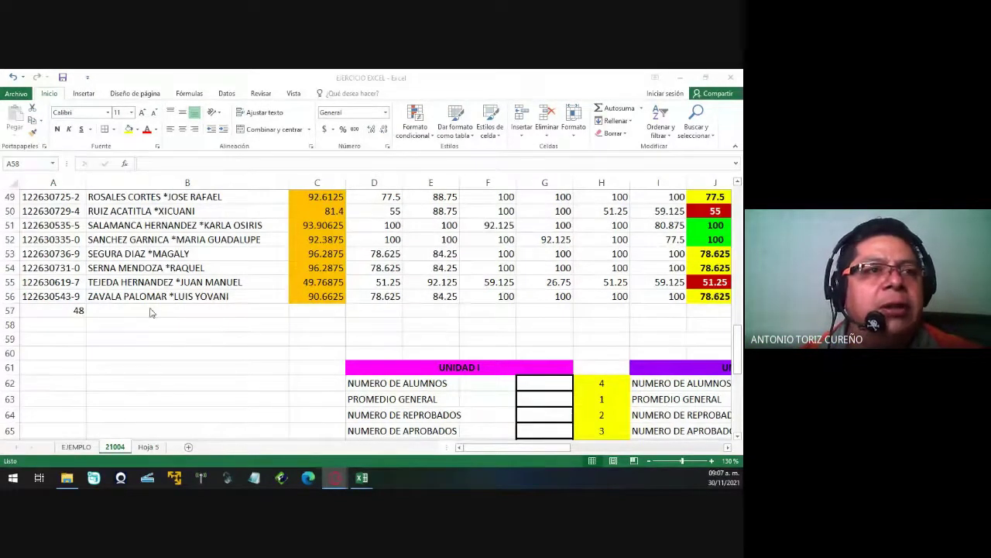
pyautogui.click(71, 310)
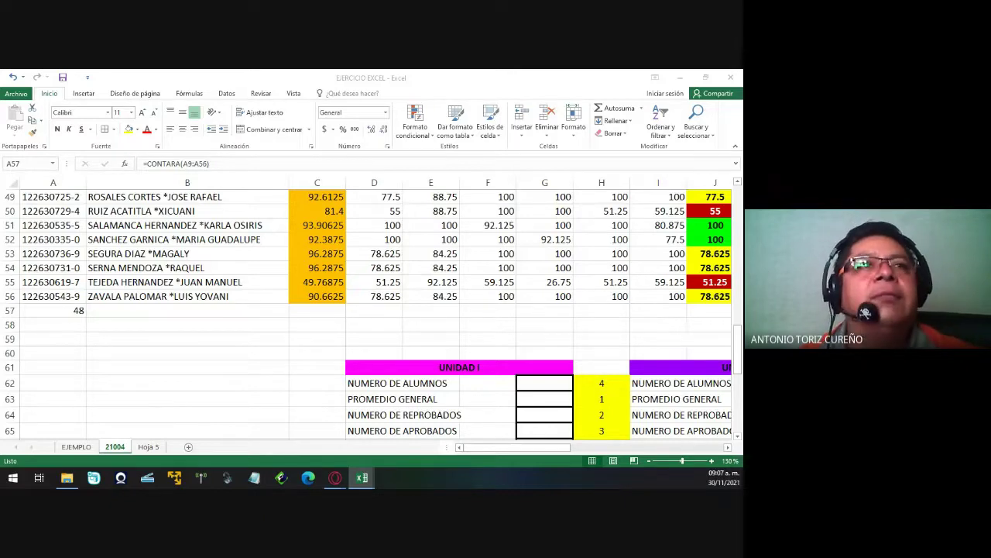
# Open A57's =CONTARA(A9:A56) formula in the formula bar, highlighting its A9:A56 range.
pyautogui.click(225, 164)
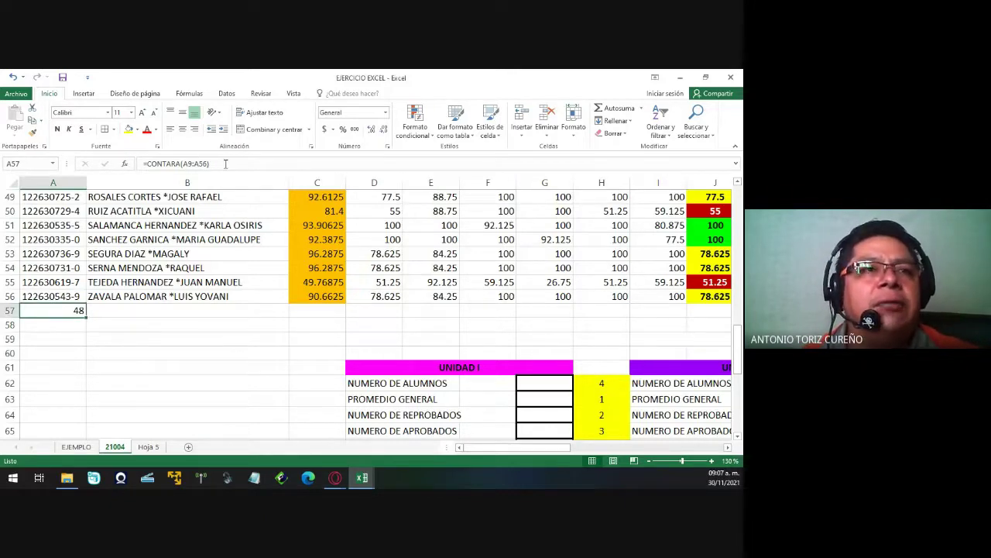
pyautogui.moveTo(226, 163); pyautogui.dragTo(135, 164)
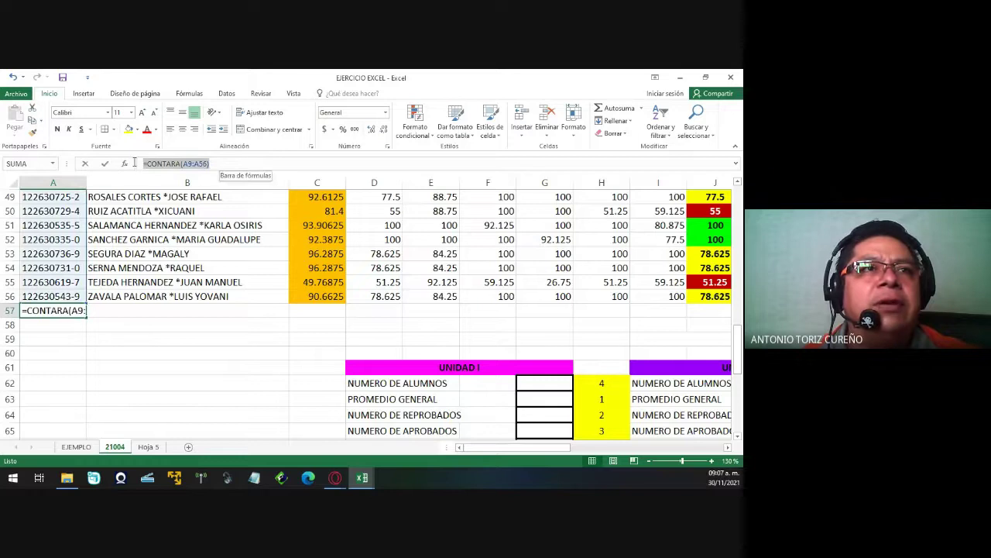
pyautogui.click(260, 164)
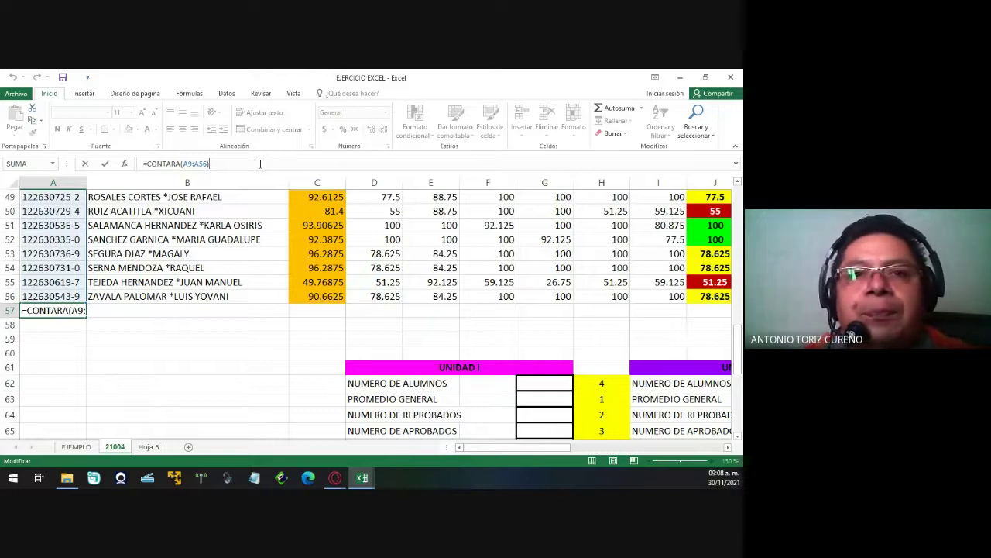
pyautogui.click(545, 354)
pyautogui.scroll(-2, 546, 357)
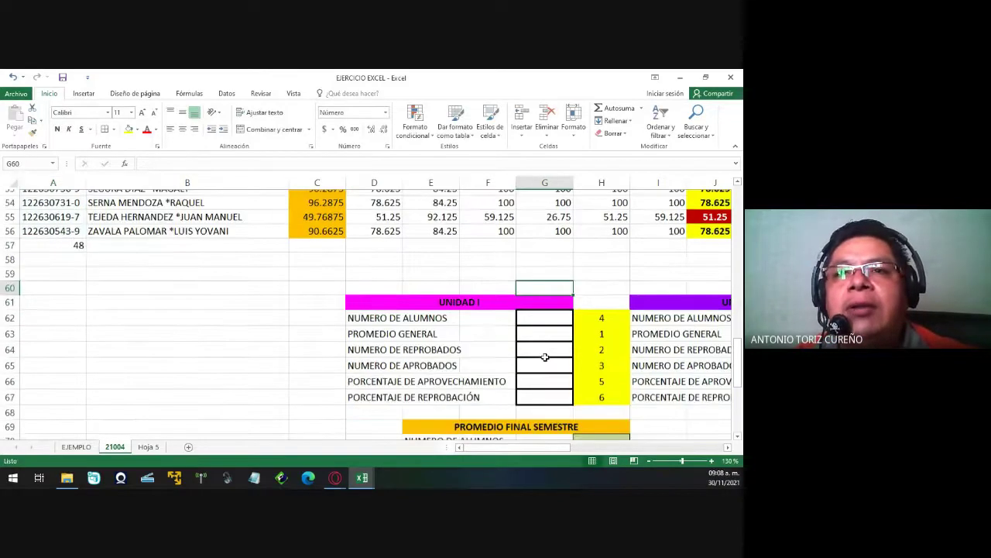
pyautogui.scroll(-1, 545, 357)
pyautogui.hscroll(3, 545, 357)
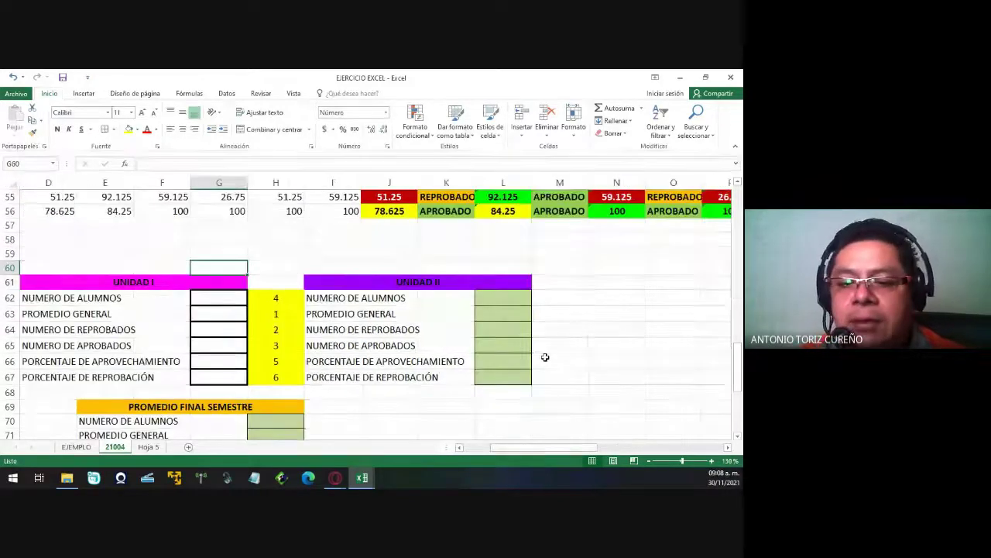
pyautogui.click(268, 311)
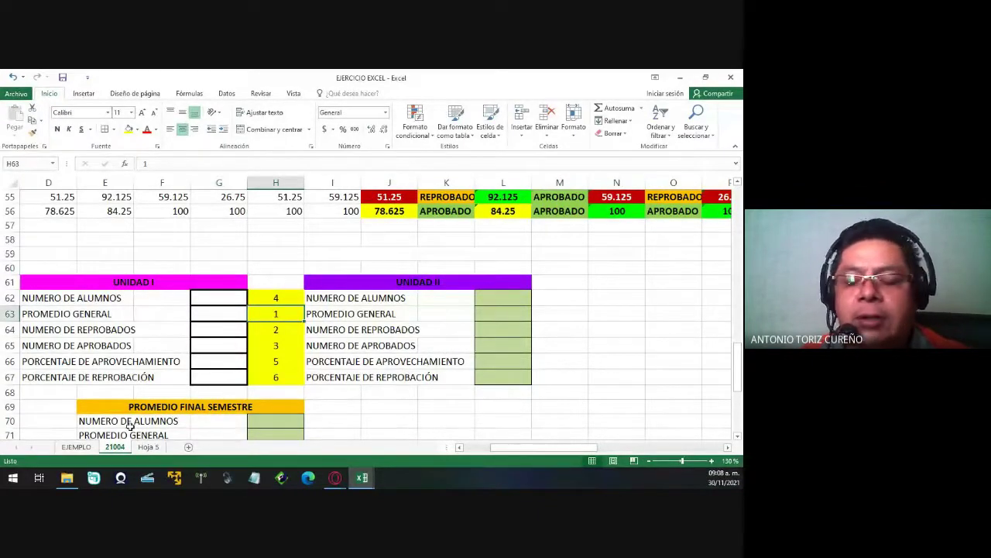
pyautogui.click(459, 447)
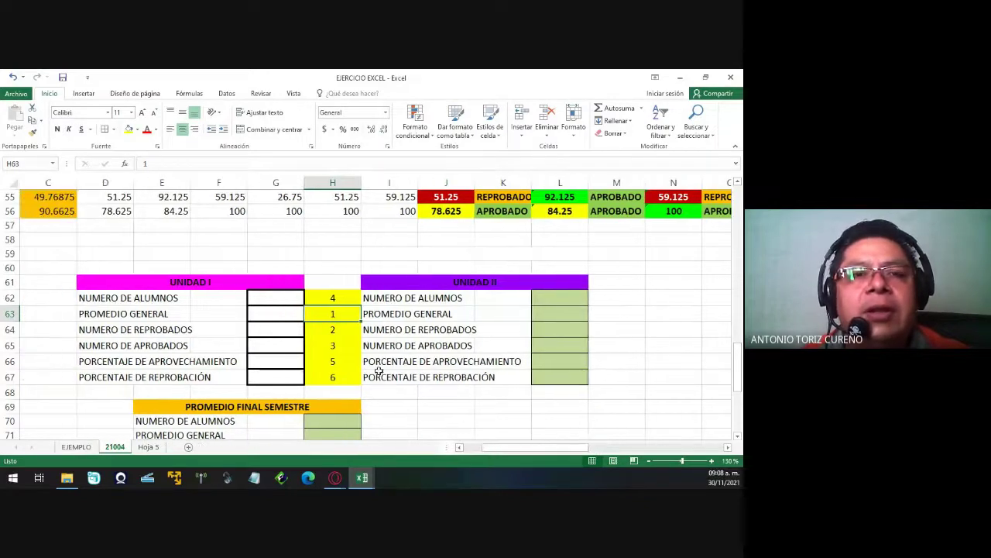
pyautogui.click(292, 317)
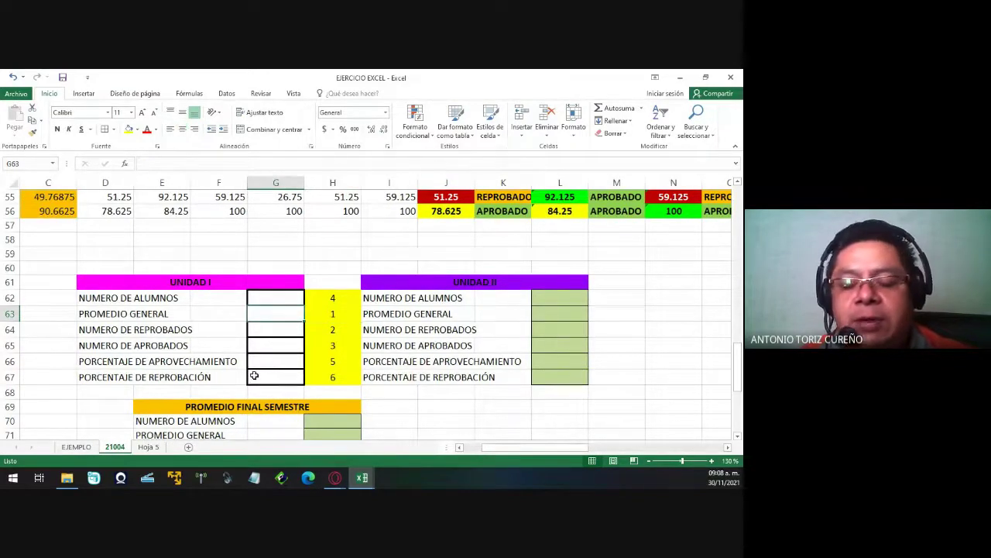
pyautogui.write('7')
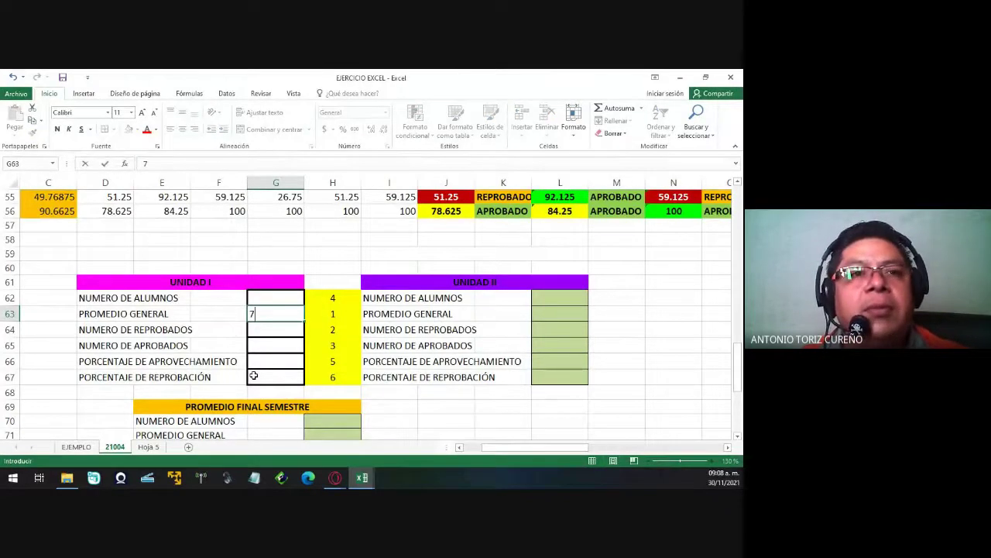
pyautogui.press('Escape')
pyautogui.press('Down')
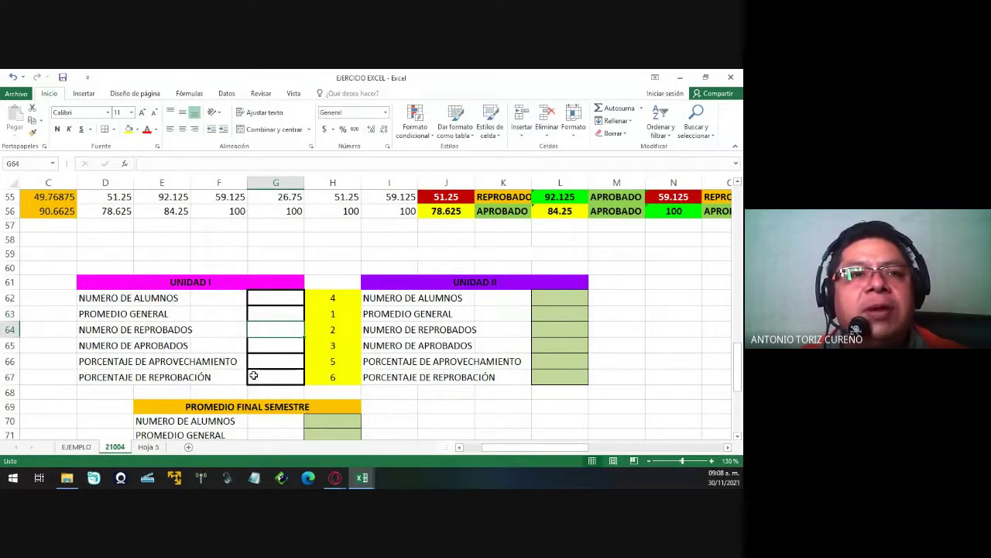
pyautogui.press('Down')
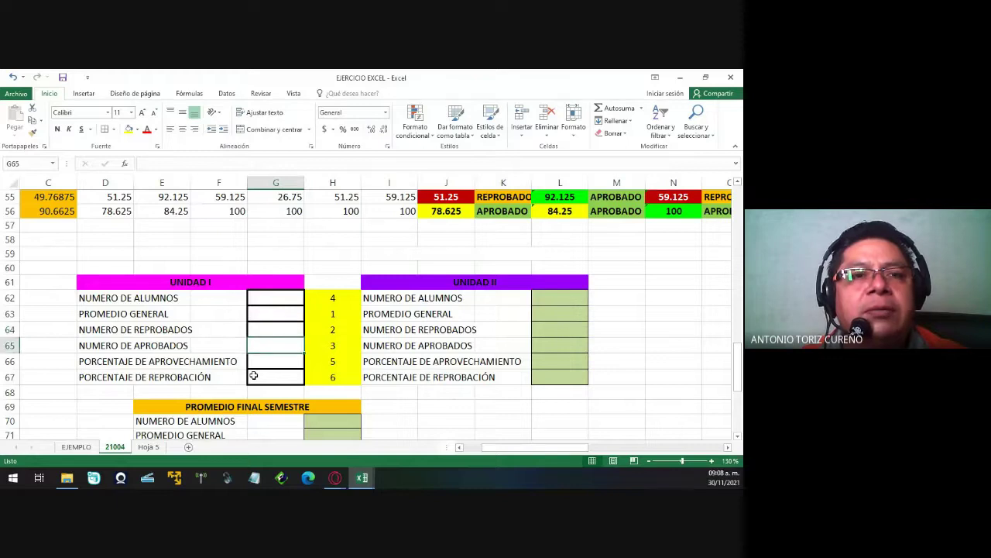
pyautogui.press('Up')
pyautogui.press('Up')
pyautogui.press('Up')
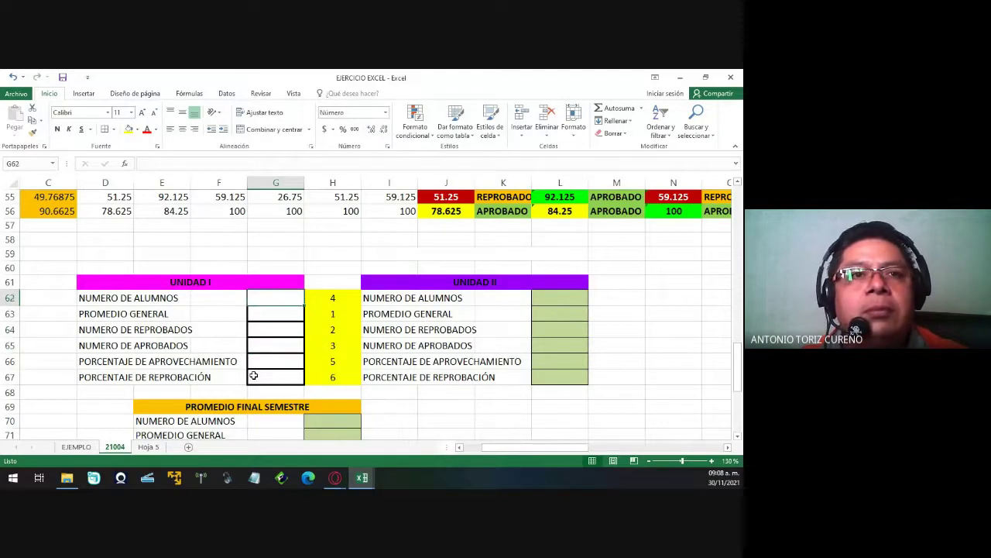
pyautogui.press('Down')
pyautogui.press('Down')
pyautogui.press('Down')
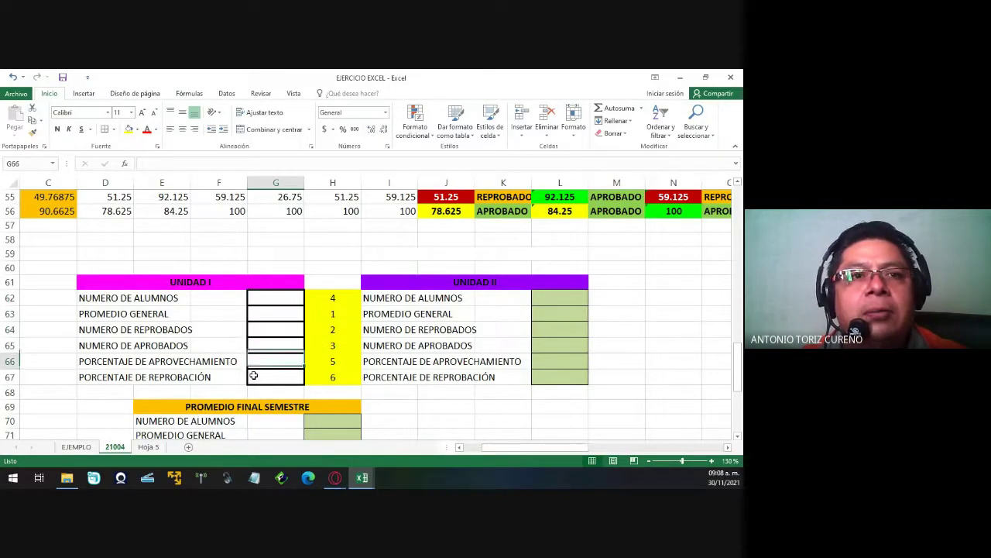
pyautogui.press('Down')
pyautogui.press('Down')
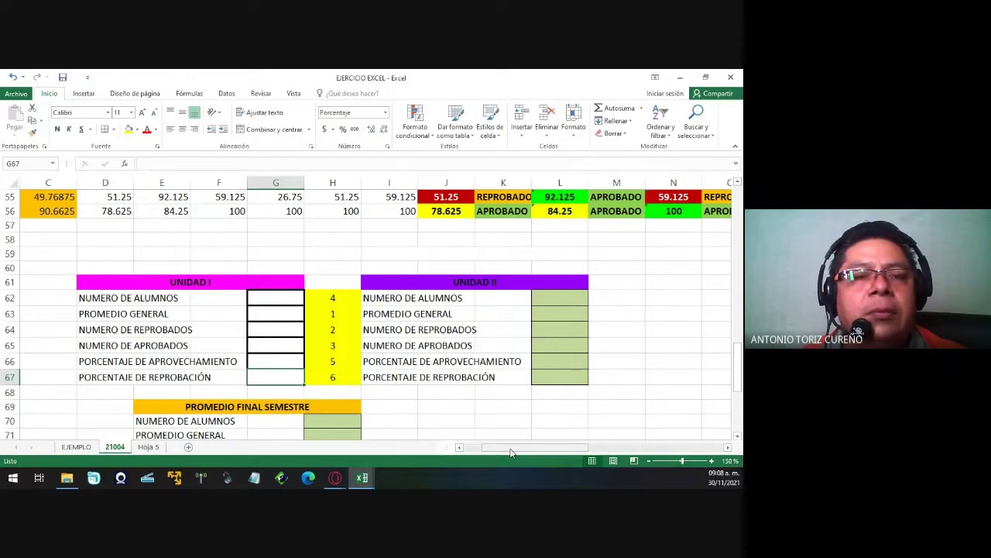
pyautogui.click(344, 318)
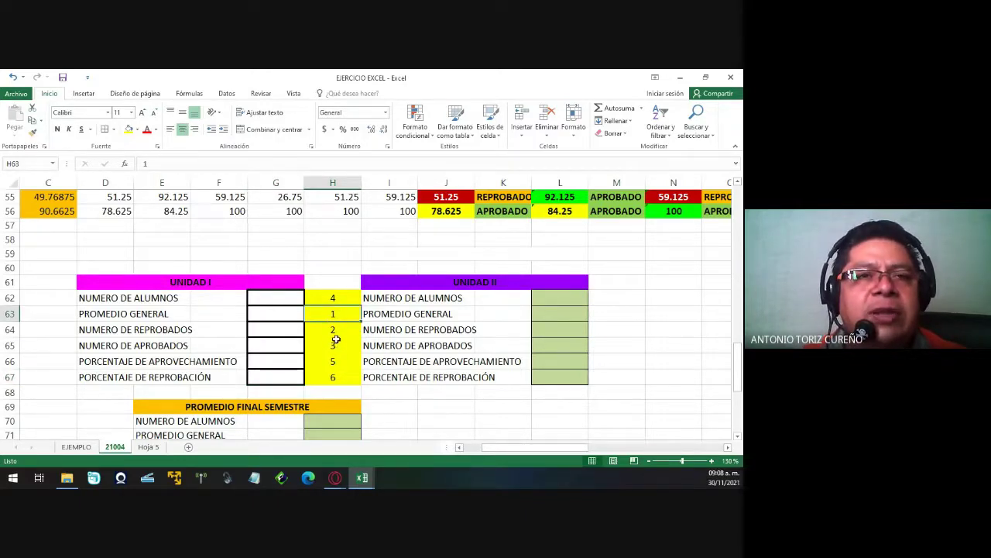
pyautogui.click(280, 312)
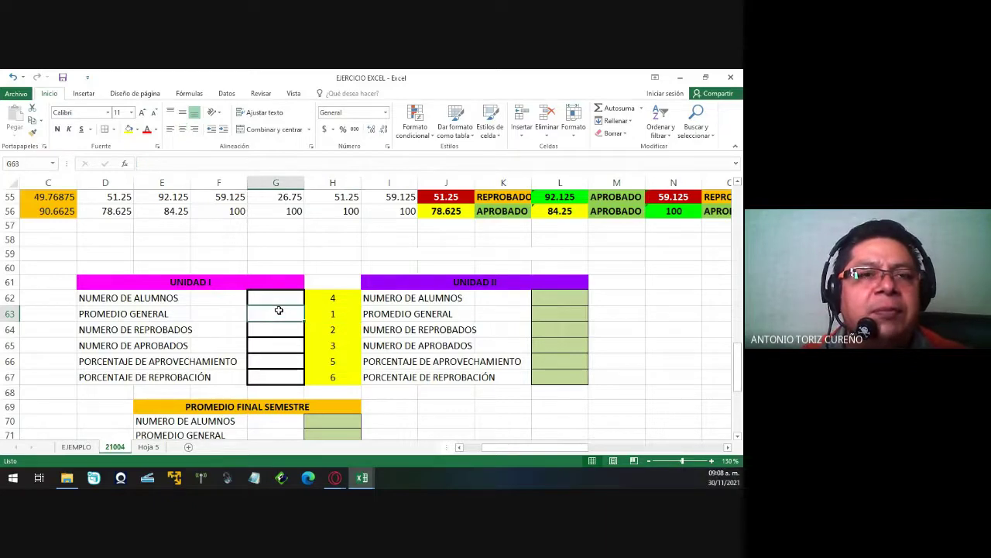
pyautogui.click(308, 320)
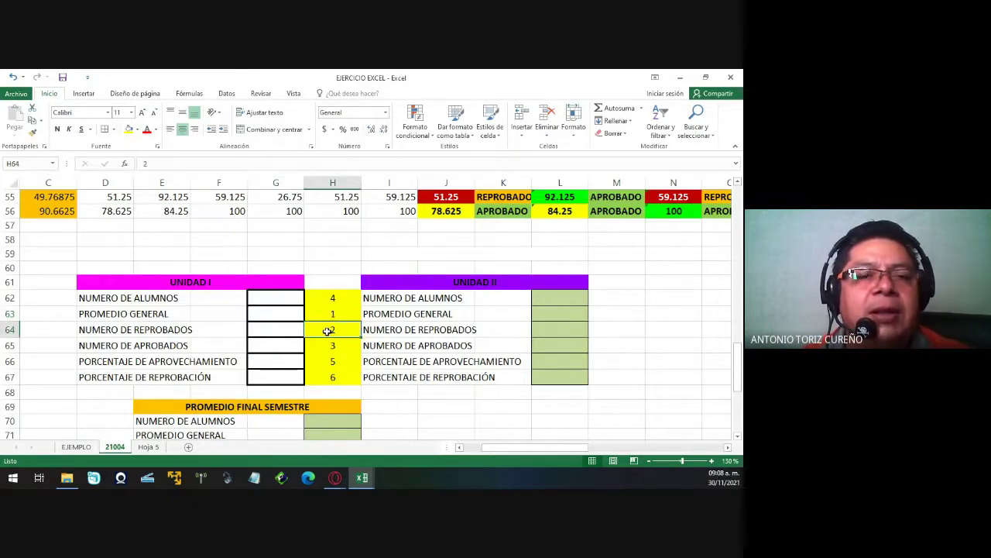
pyautogui.click(274, 329)
pyautogui.click(333, 344)
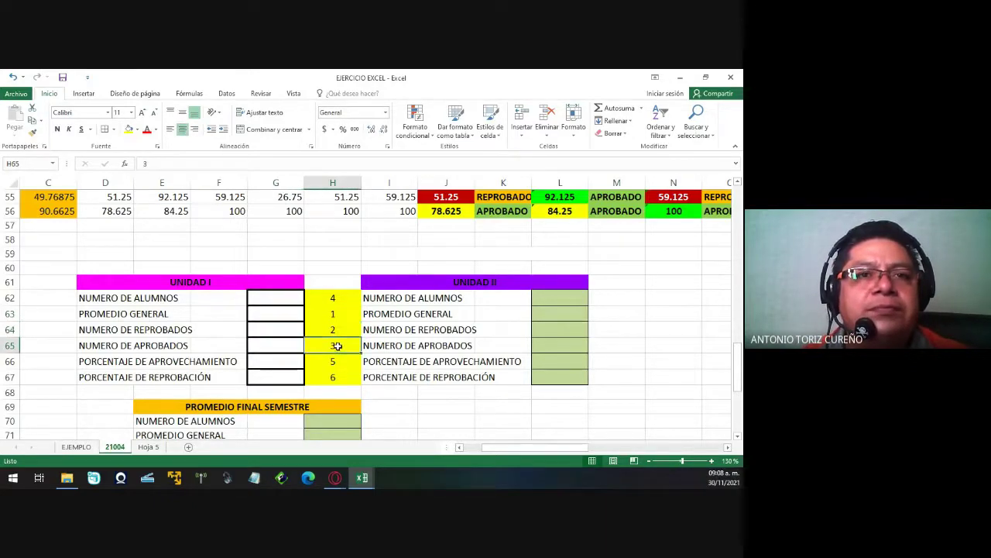
pyautogui.click(288, 343)
pyautogui.click(331, 300)
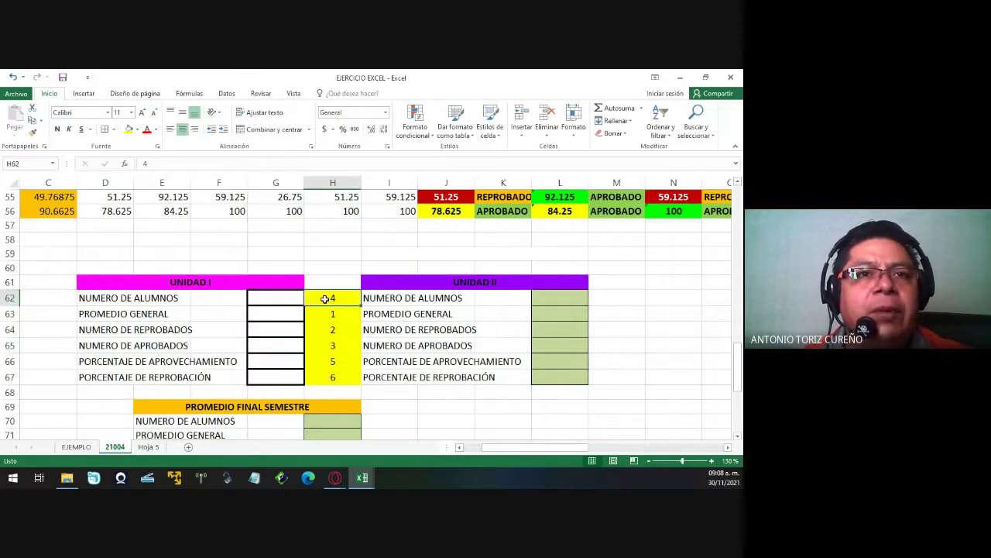
pyautogui.click(286, 297)
pyautogui.click(338, 363)
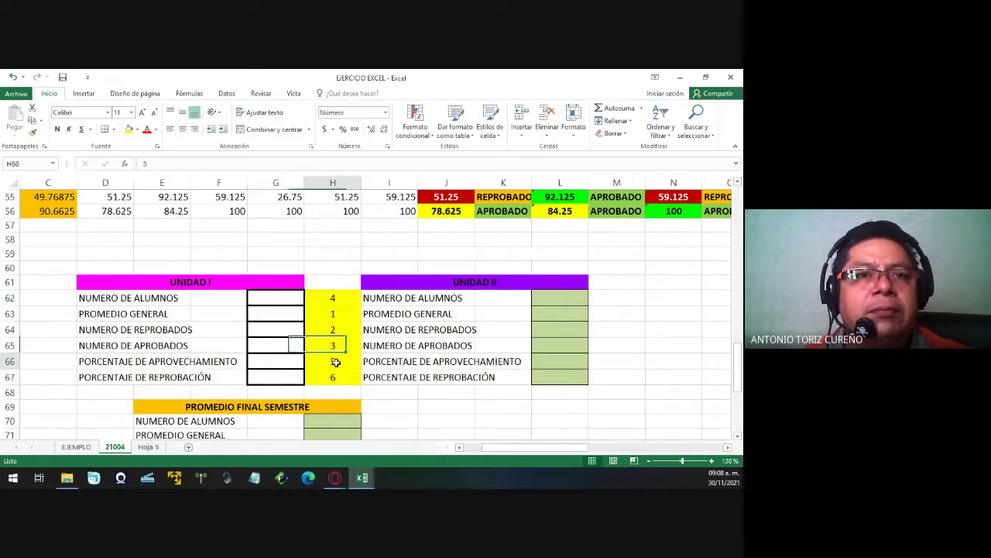
pyautogui.click(284, 362)
pyautogui.click(335, 378)
pyautogui.click(286, 380)
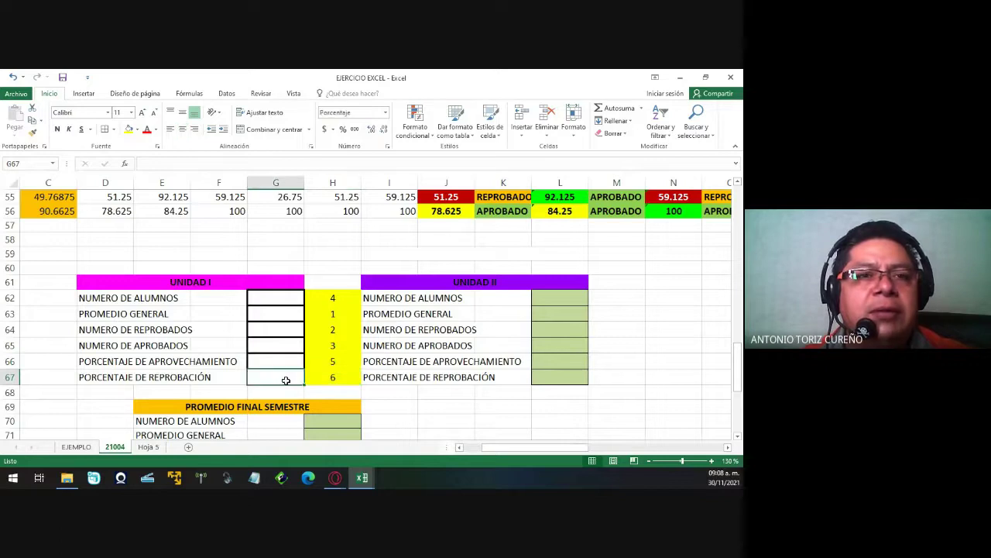
pyautogui.click(281, 315)
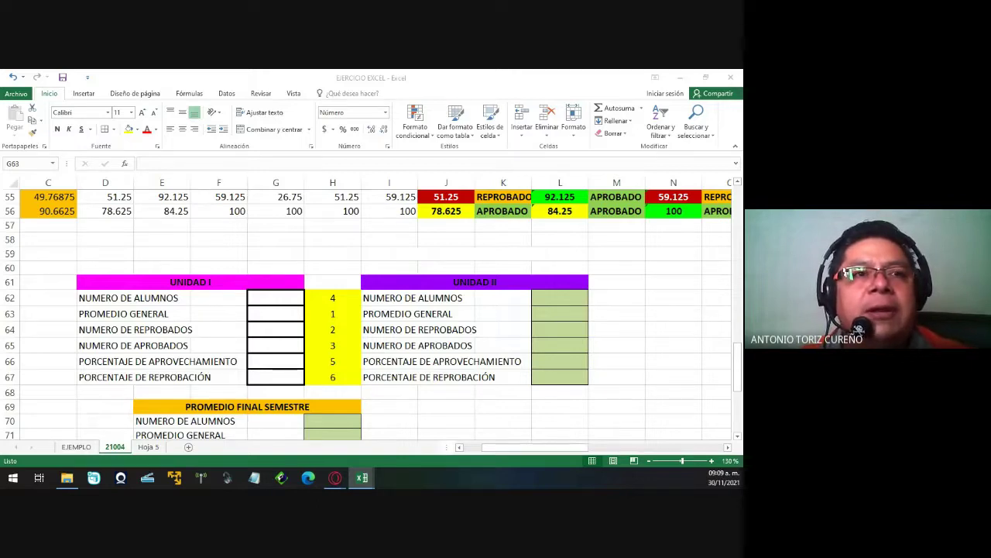
pyautogui.click(269, 312)
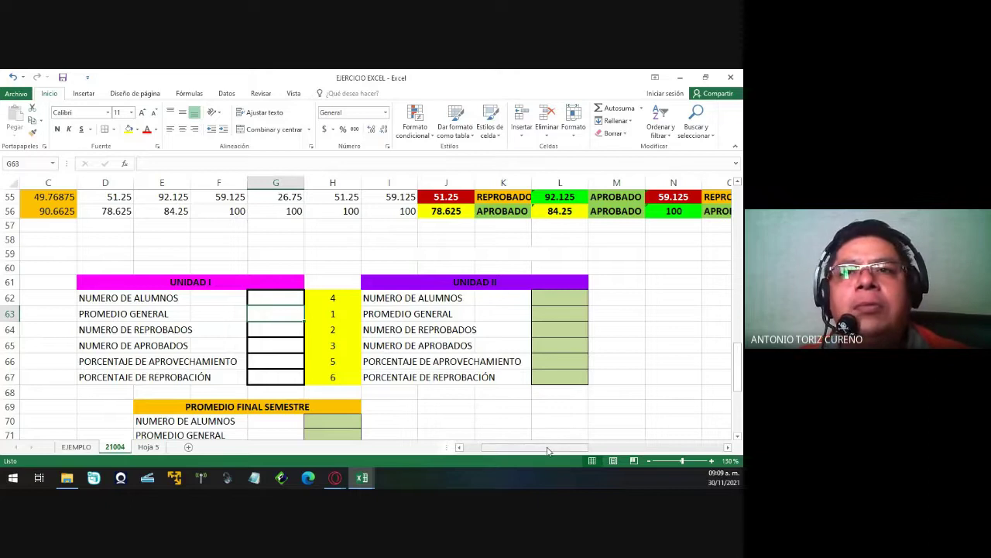
pyautogui.scroll(4, 689, 286)
pyautogui.scroll(5, 689, 287)
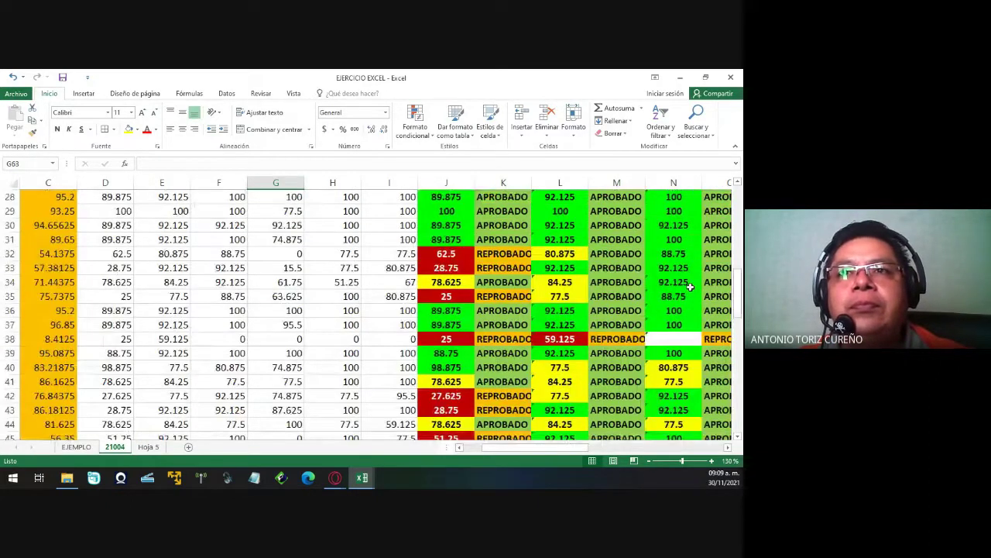
pyautogui.scroll(5, 689, 287)
pyautogui.scroll(-4, 689, 286)
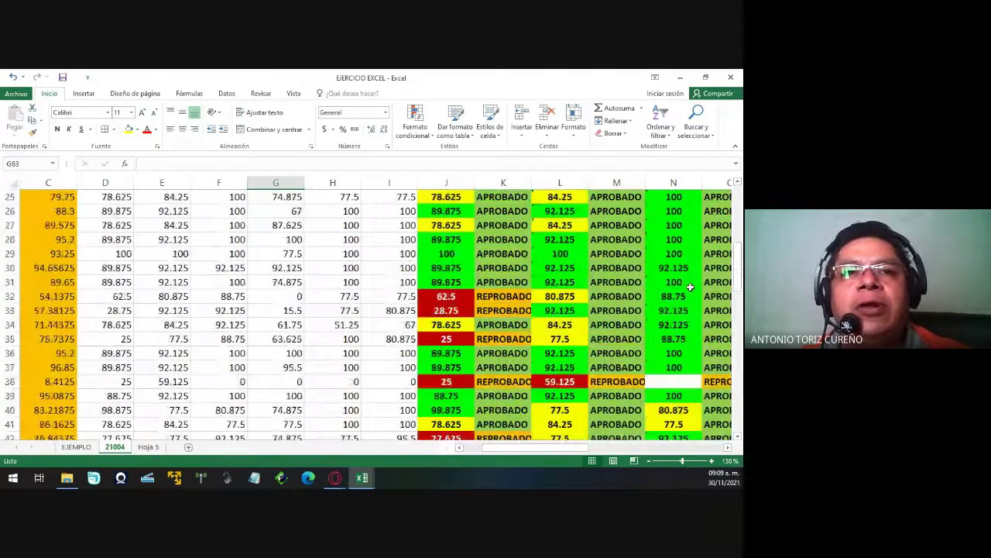
pyautogui.scroll(-6, 689, 287)
pyautogui.scroll(-6, 689, 286)
pyautogui.scroll(1, 689, 287)
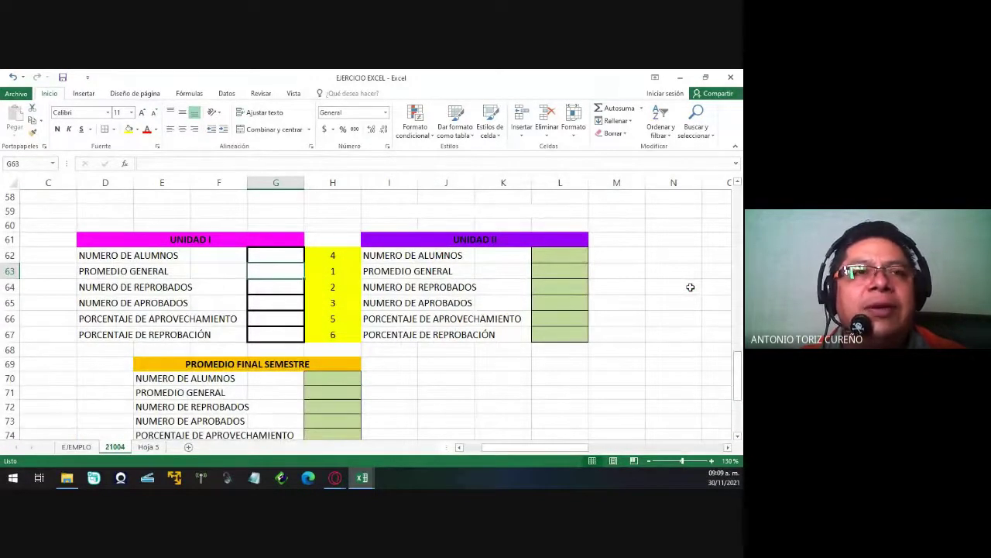
pyautogui.scroll(1, 690, 286)
pyautogui.scroll(5, 690, 287)
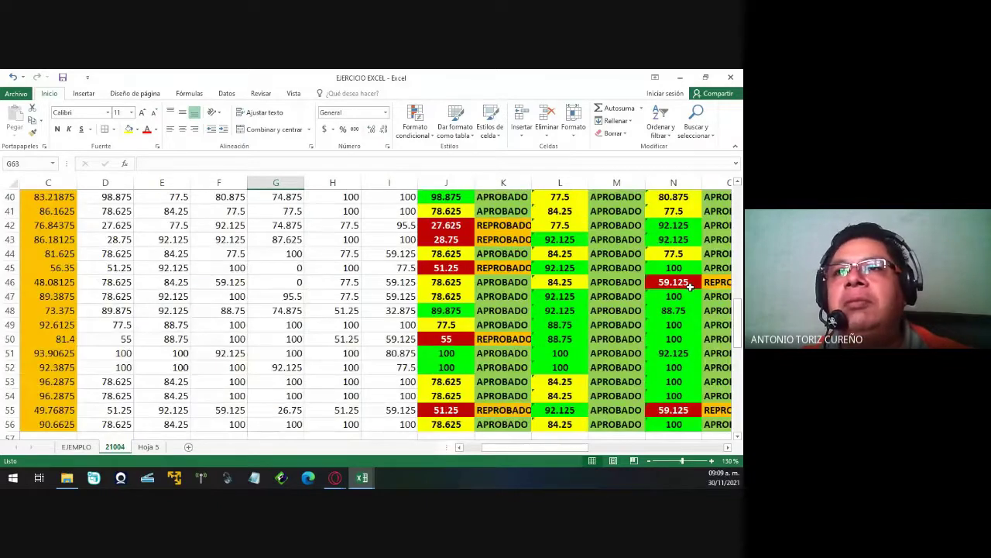
pyautogui.scroll(5, 690, 286)
pyautogui.scroll(3, 690, 286)
pyautogui.scroll(5, 690, 286)
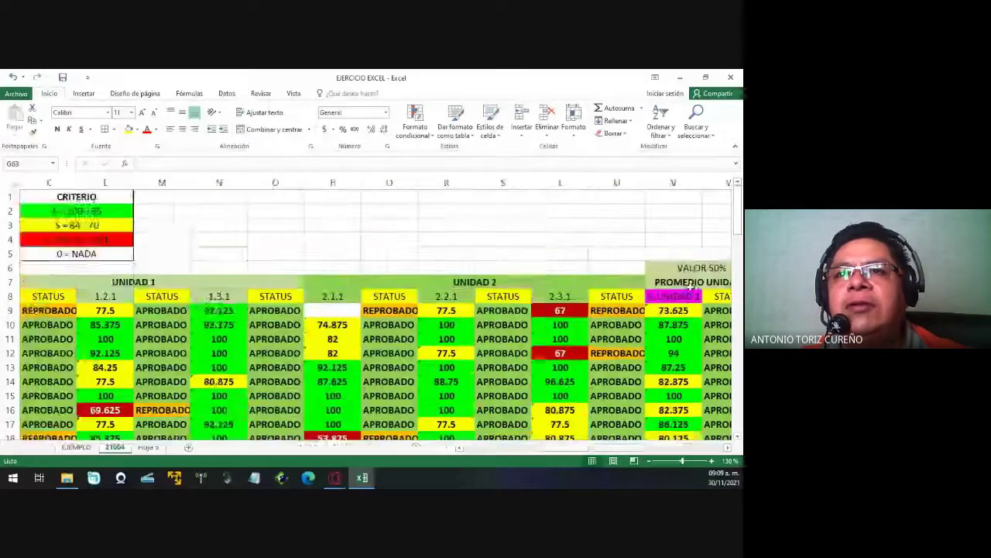
pyautogui.hscroll(4, 690, 287)
pyautogui.hscroll(-5, 690, 287)
pyautogui.hscroll(9, 690, 286)
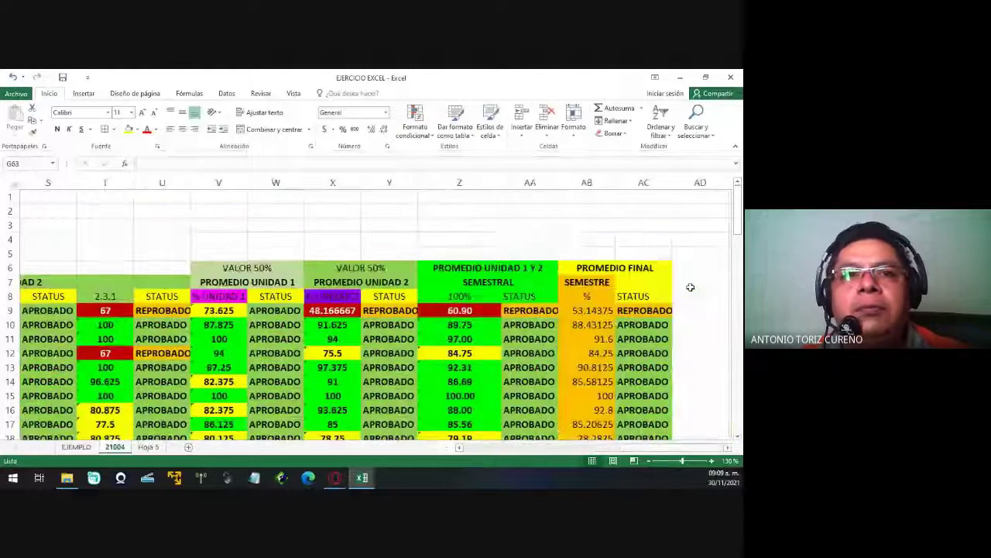
pyautogui.click(223, 311)
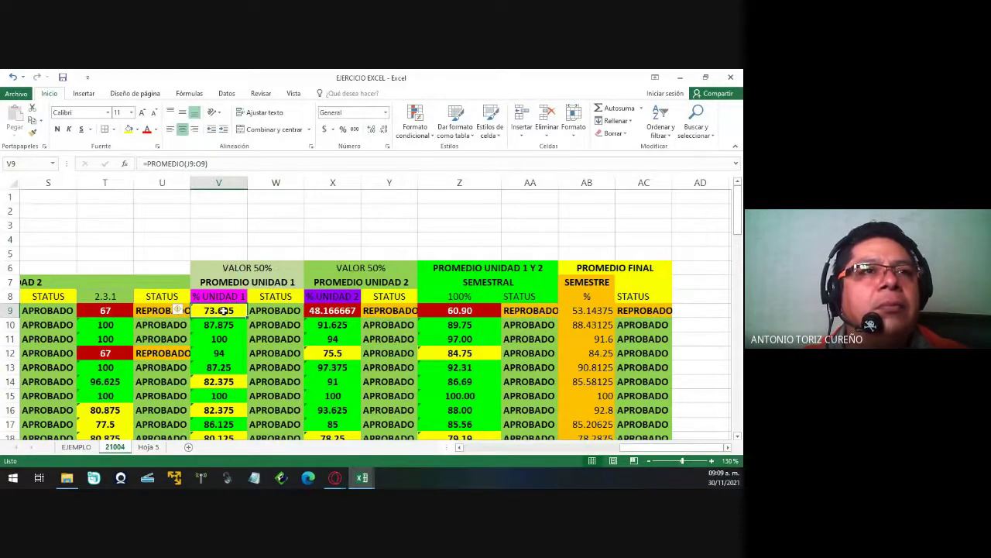
pyautogui.scroll(-5, 223, 310)
pyautogui.scroll(-6, 223, 311)
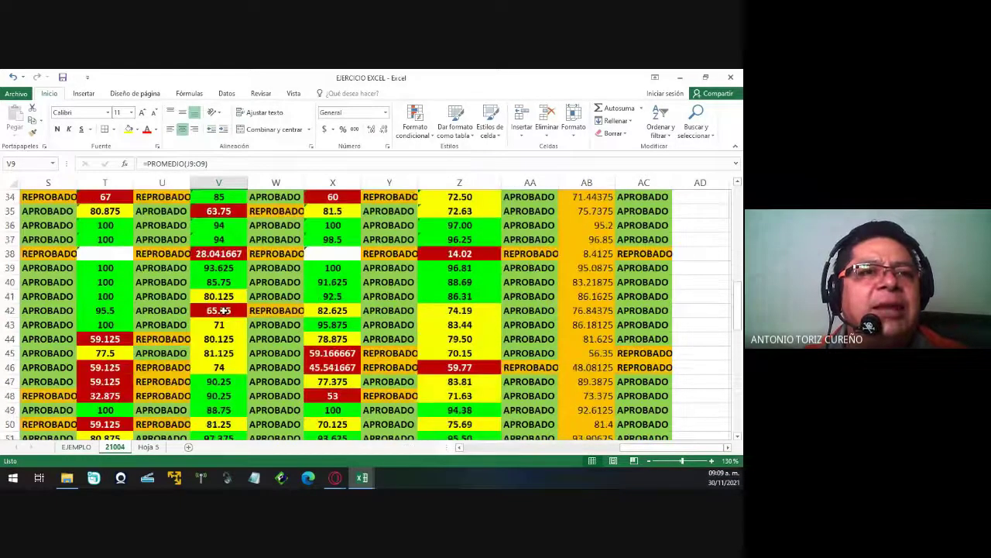
pyautogui.scroll(-6, 223, 311)
pyautogui.click(226, 256)
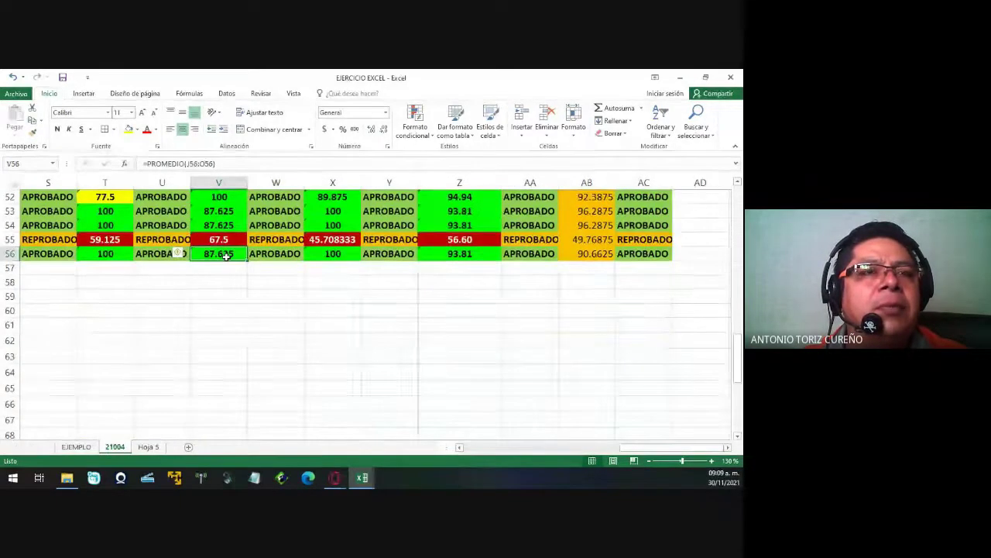
pyautogui.click(227, 315)
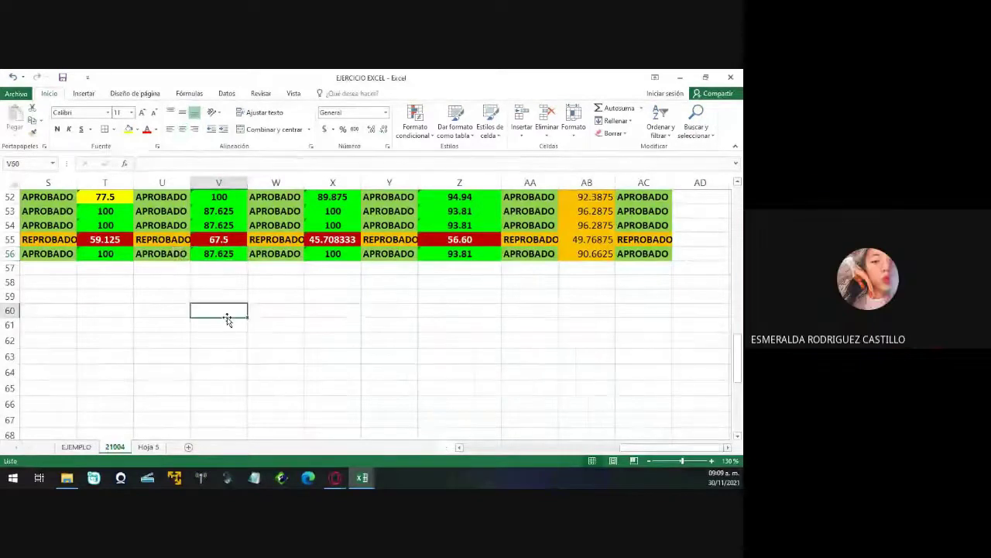
pyautogui.hscroll(-6, 227, 317)
pyautogui.hscroll(-2, 227, 316)
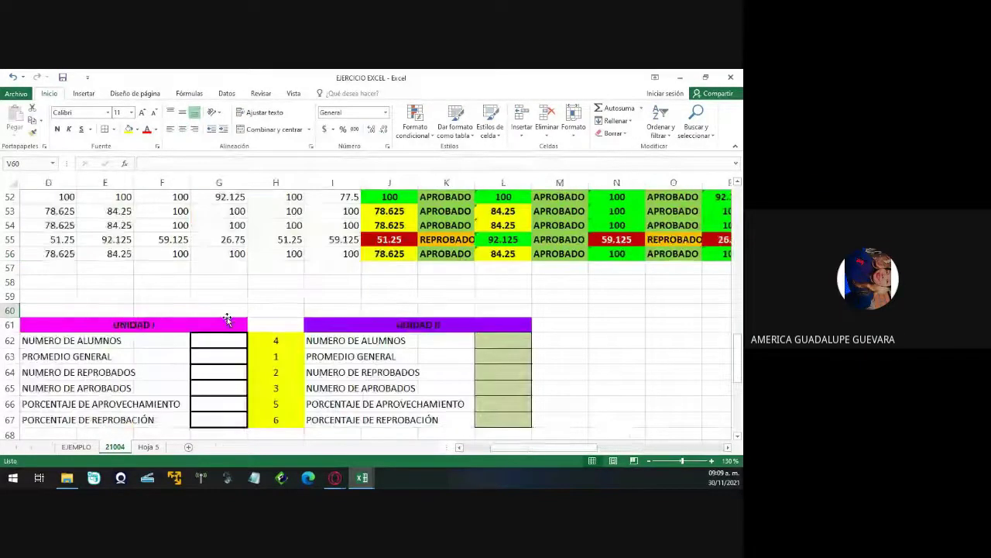
# Enter =PROMEDIO(V9:V56) in G63, giving a unit 1 general average of 84.097222.
pyautogui.click(219, 361)
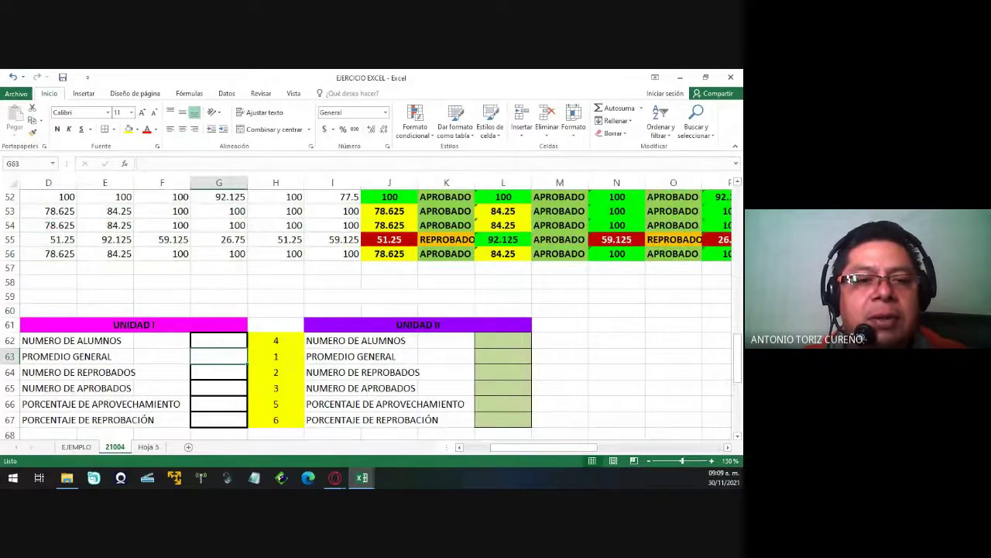
pyautogui.write('=')
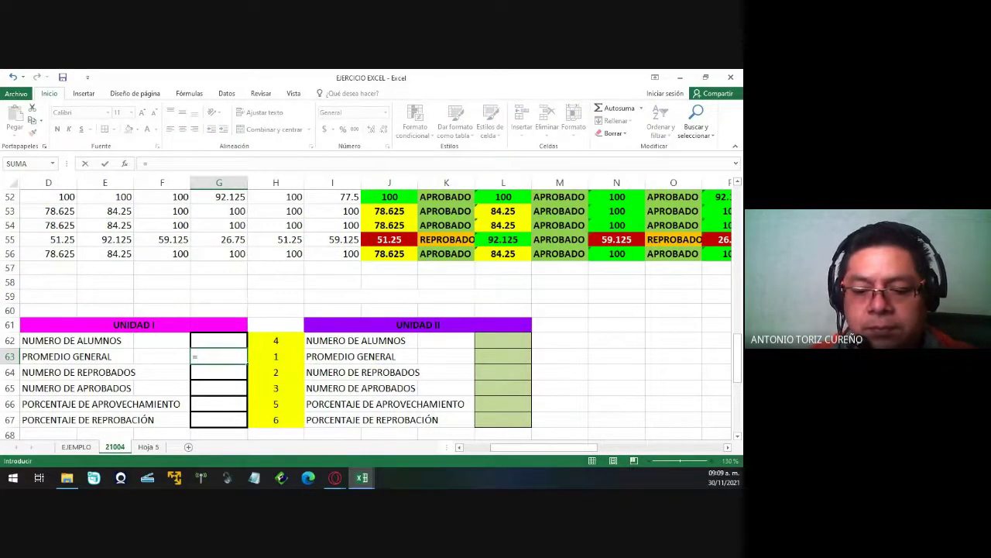
pyautogui.write('PROMED')
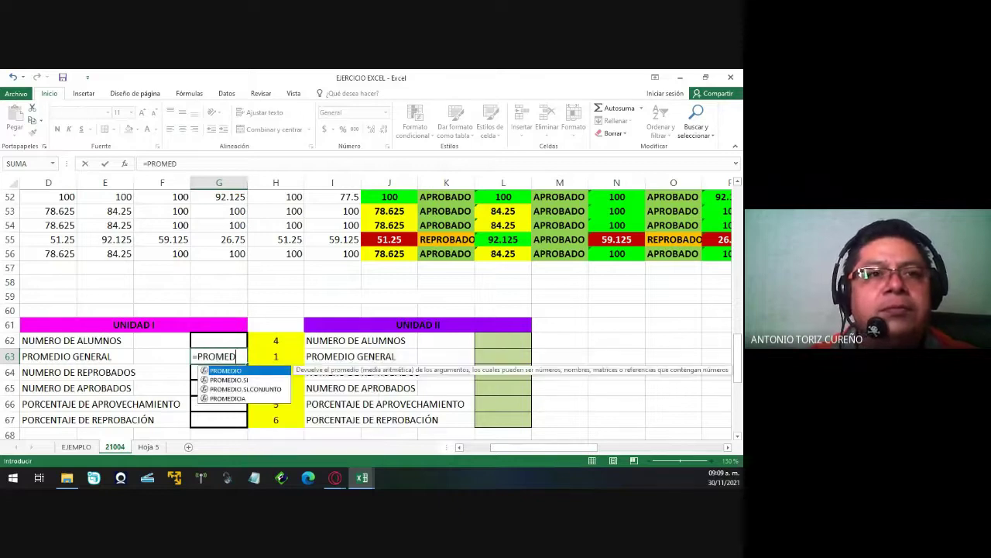
pyautogui.write('IO(')
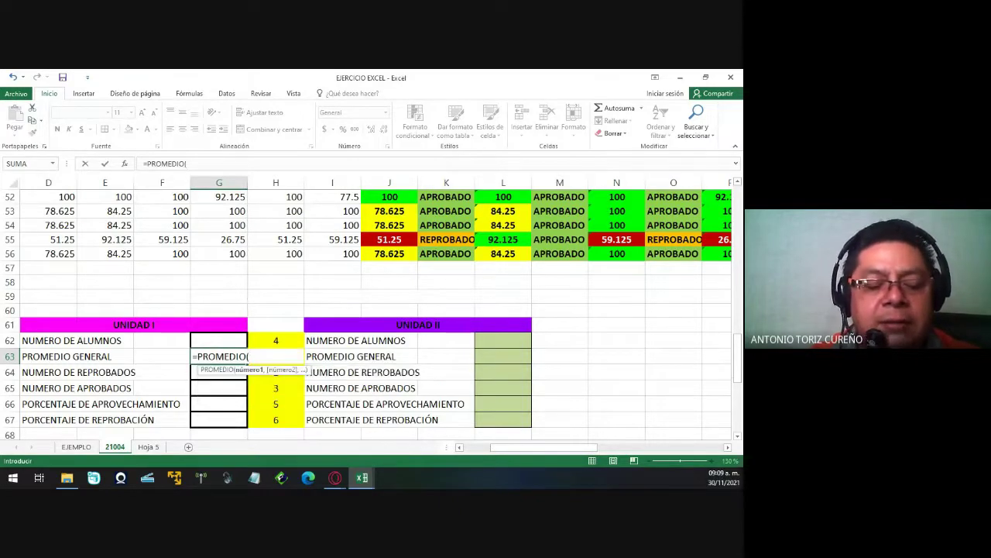
pyautogui.write('V9:')
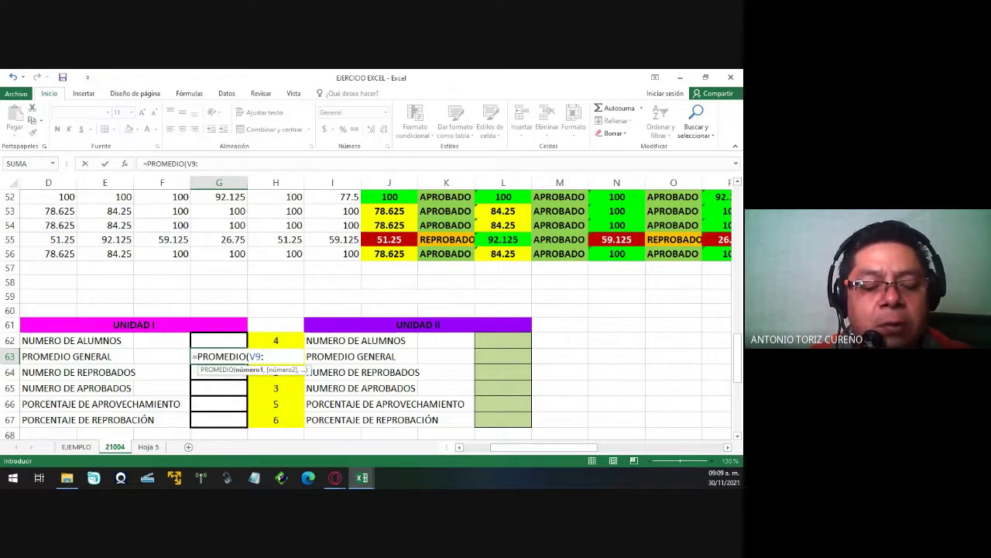
pyautogui.write('V56')
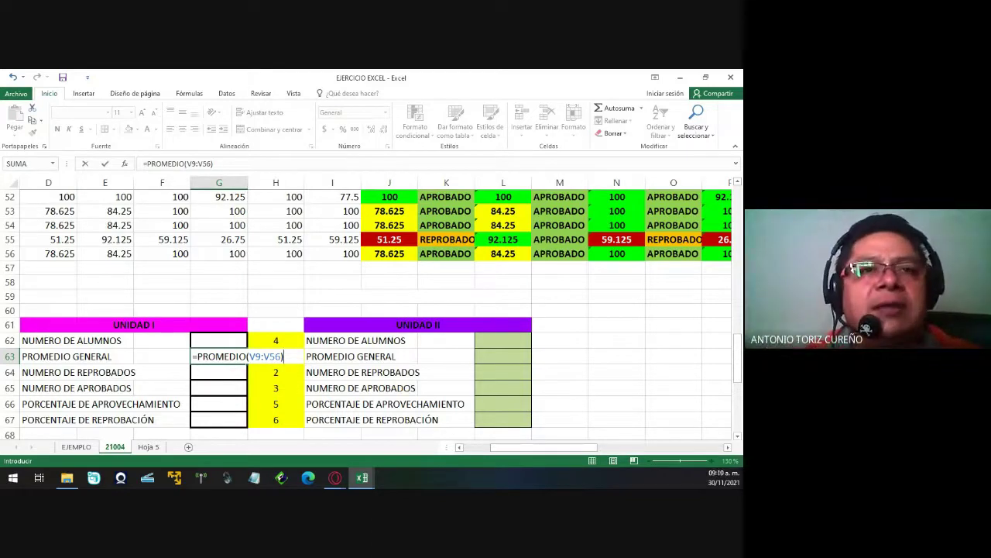
pyautogui.press('Return')
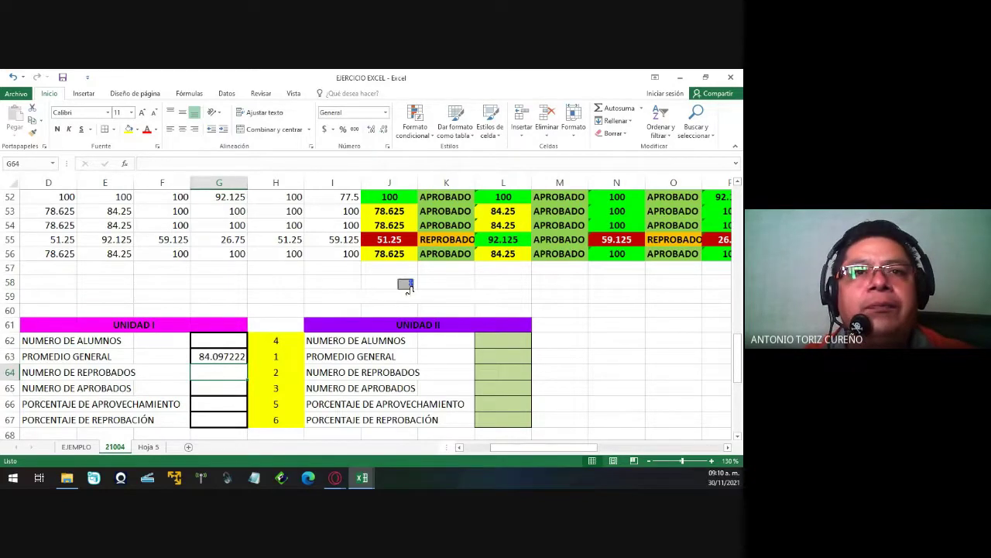
pyautogui.scroll(-1, 397, 277)
pyautogui.scroll(-5, 396, 277)
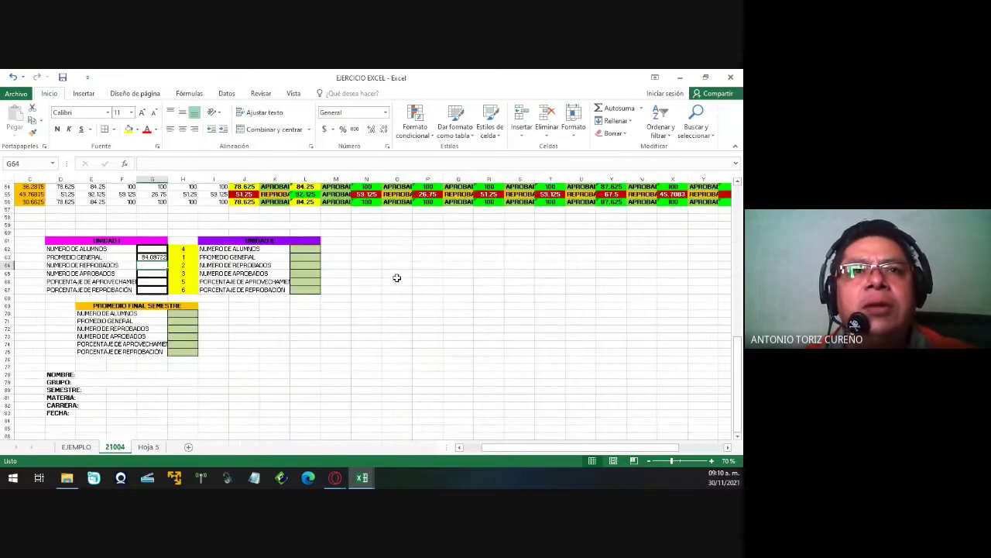
pyautogui.scroll(2, 397, 278)
pyautogui.scroll(1, 397, 278)
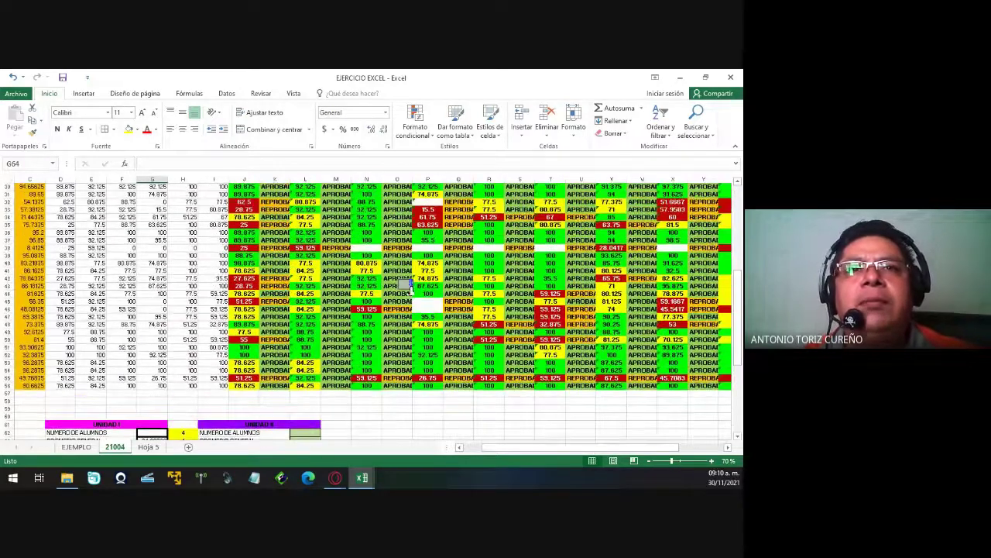
pyautogui.scroll(-2, 406, 285)
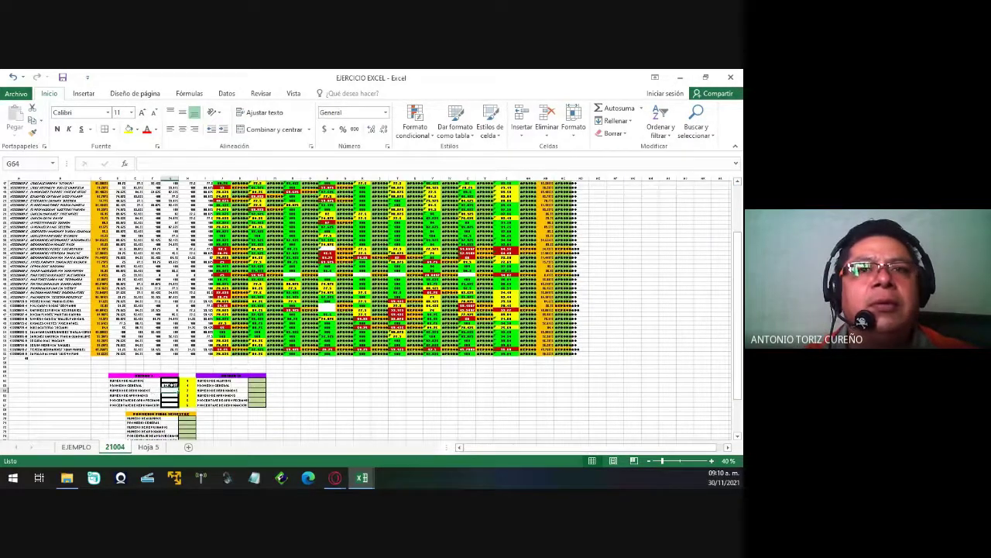
pyautogui.click(169, 385)
pyautogui.doubleClick(169, 385)
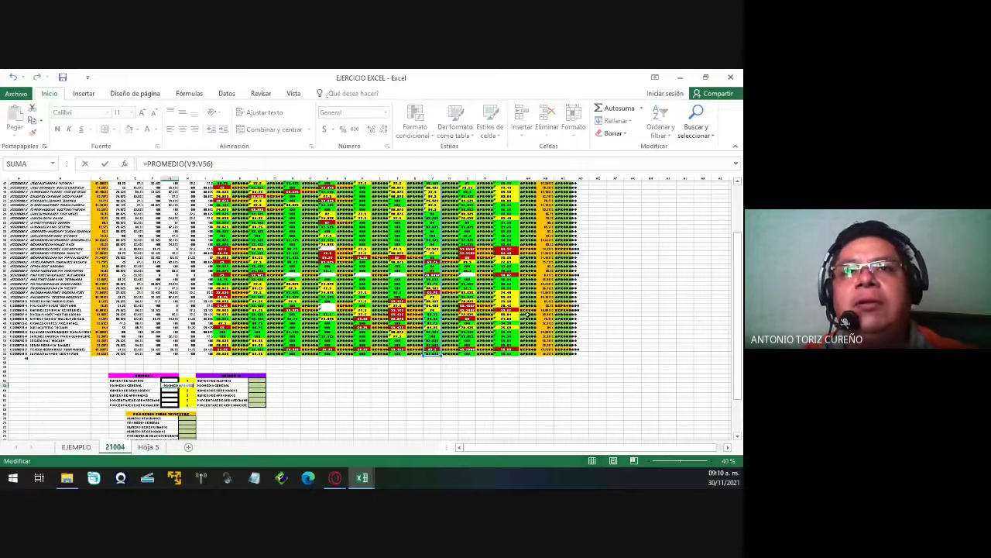
pyautogui.moveTo(739, 288); pyautogui.dragTo(741, 244)
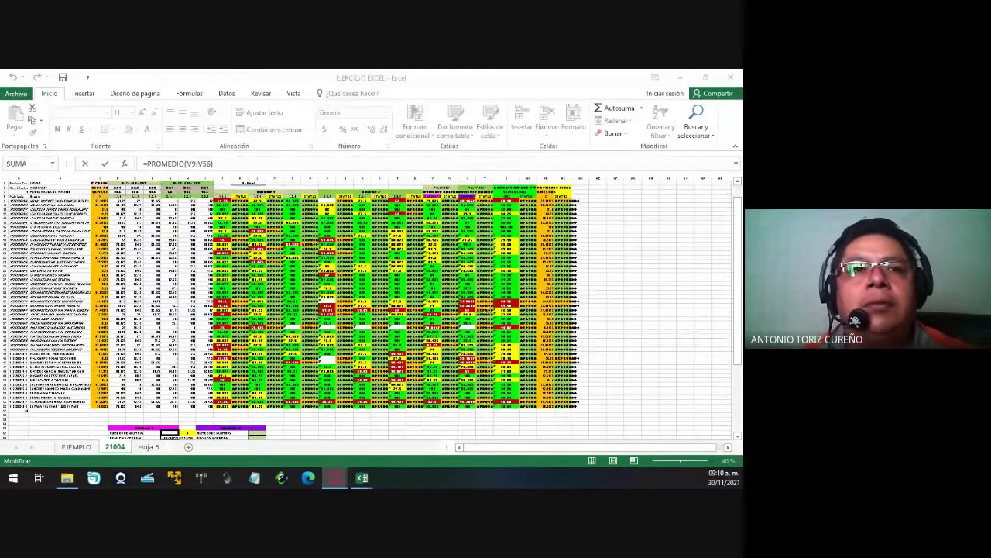
pyautogui.click(471, 431)
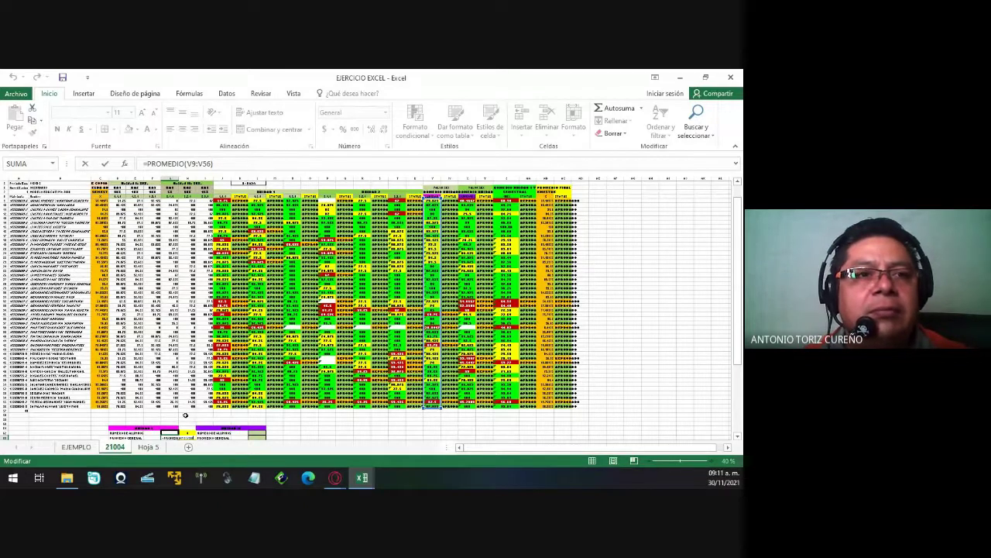
pyautogui.click(185, 416)
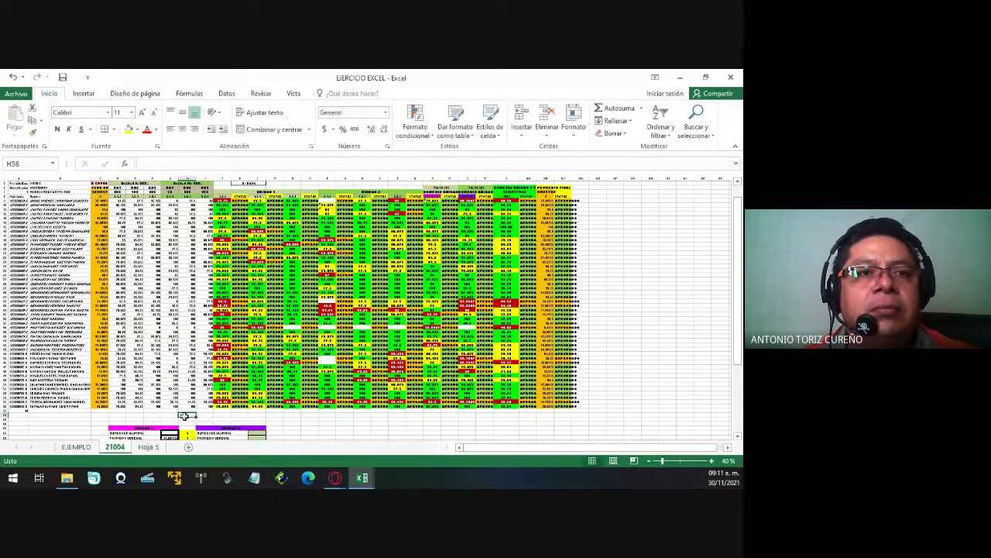
pyautogui.scroll(1, 185, 420)
pyautogui.scroll(2, 186, 416)
pyautogui.scroll(1, 186, 416)
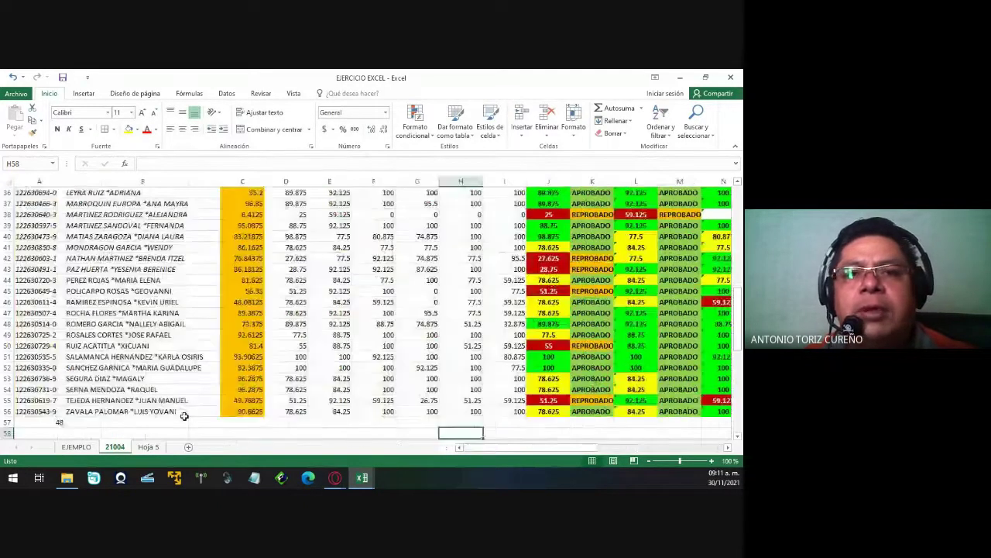
pyautogui.scroll(-6, 372, 377)
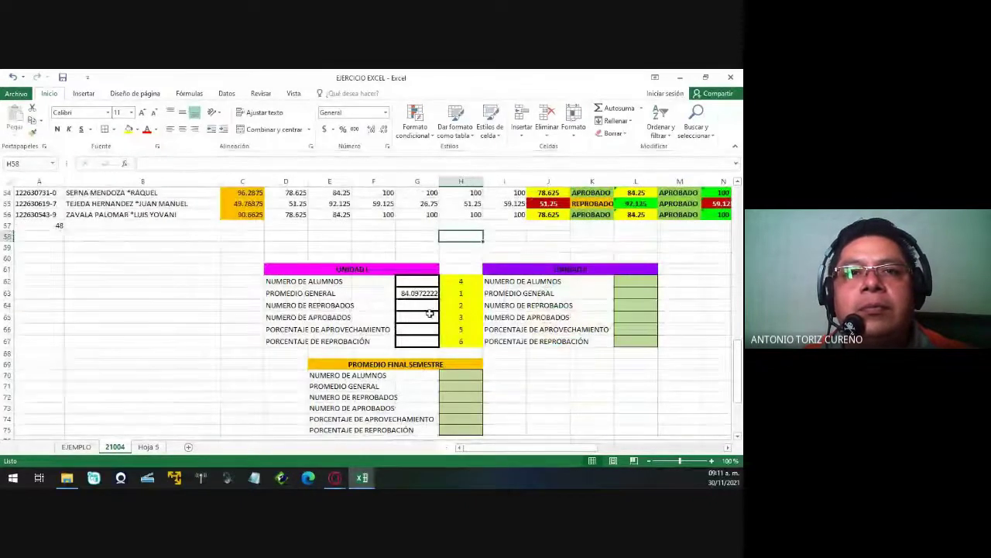
pyautogui.scroll(3, 424, 317)
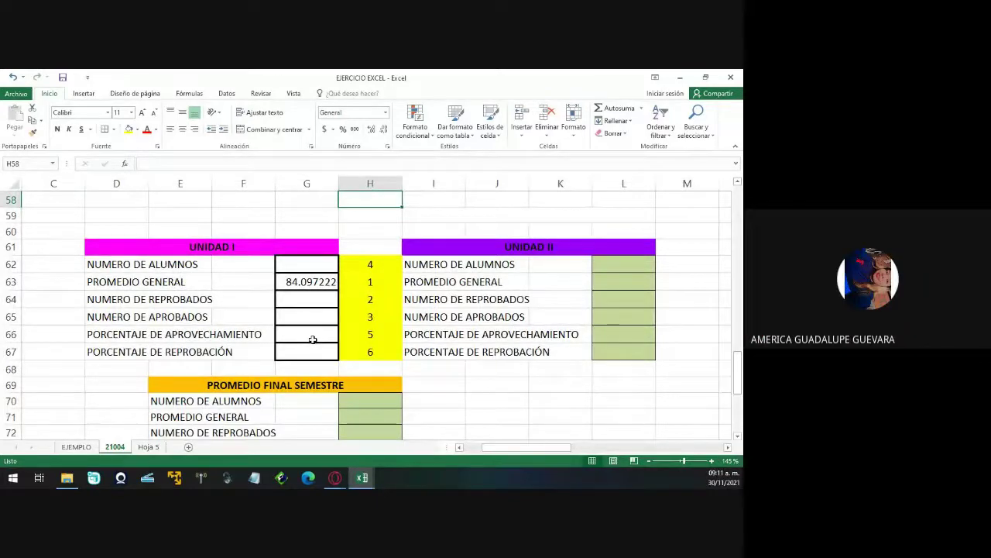
pyautogui.click(307, 299)
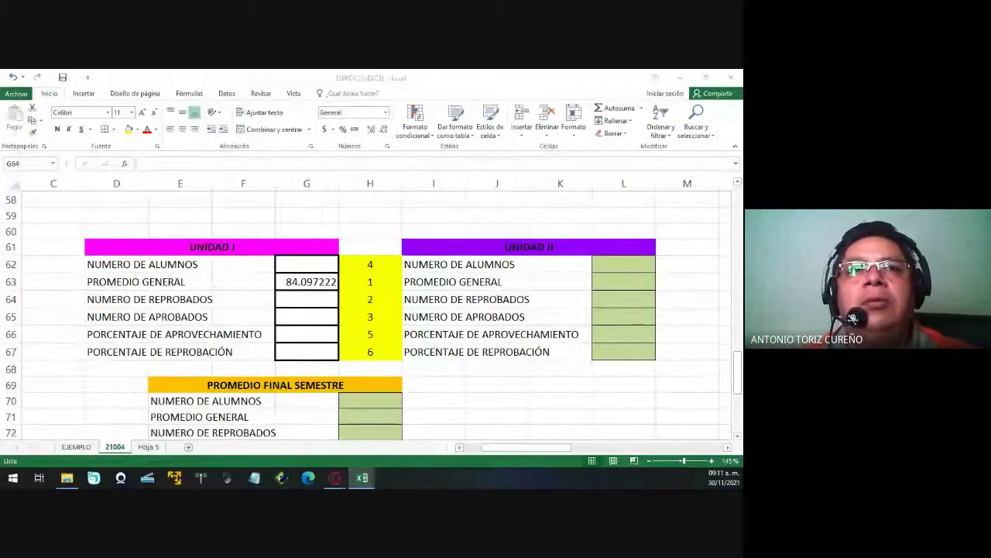
pyautogui.hscroll(3, 599, 221)
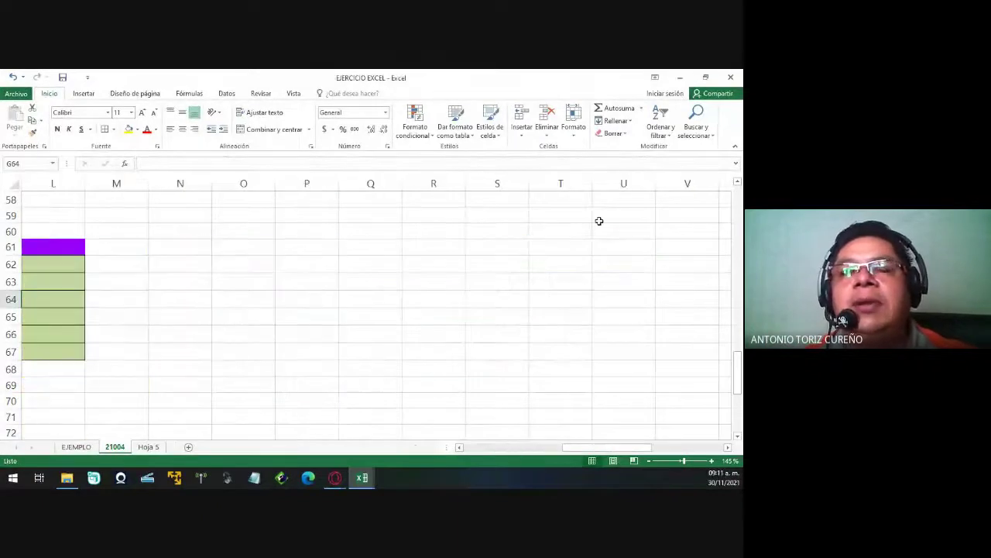
pyautogui.hscroll(3, 598, 221)
pyautogui.scroll(3, 599, 221)
pyautogui.scroll(2, 598, 221)
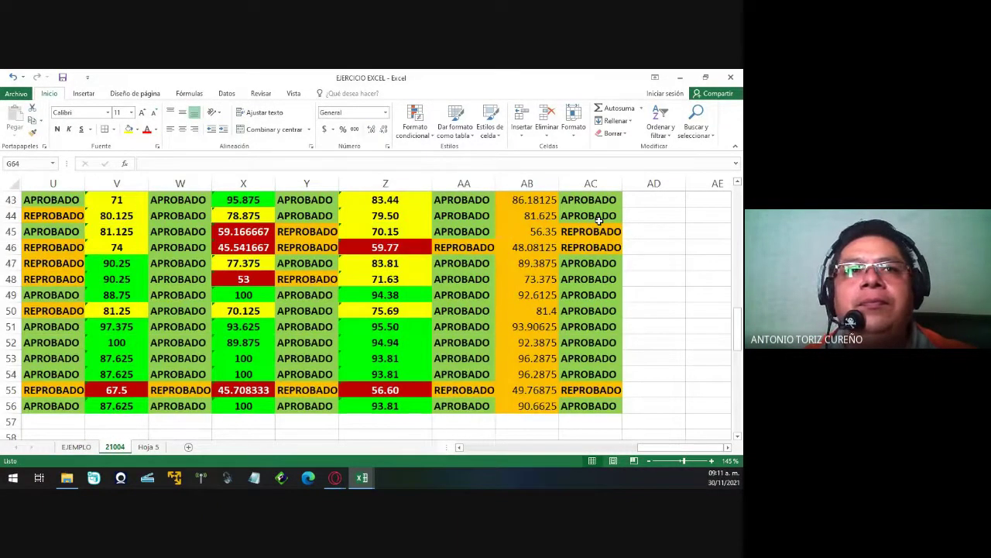
pyautogui.scroll(10, 599, 221)
pyautogui.scroll(2, 598, 221)
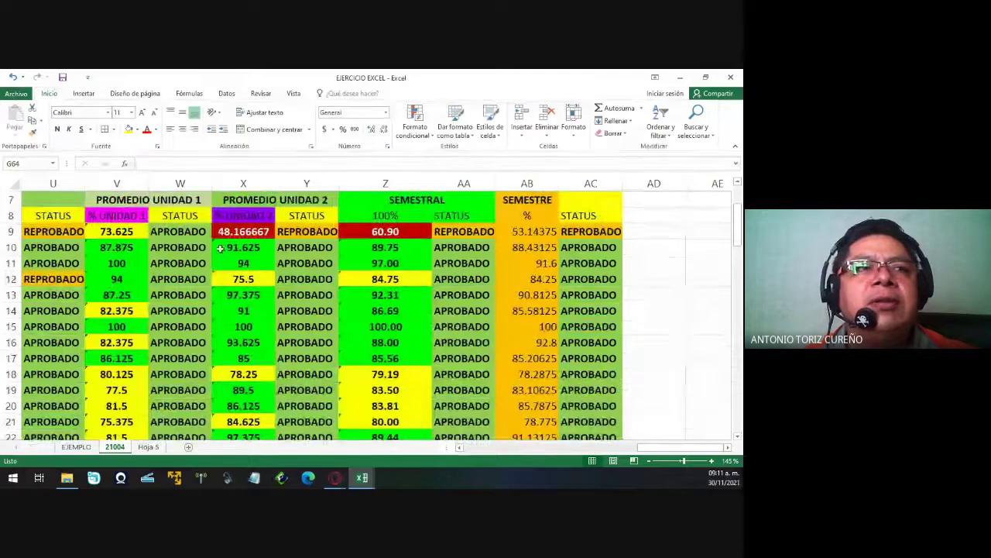
pyautogui.click(116, 230)
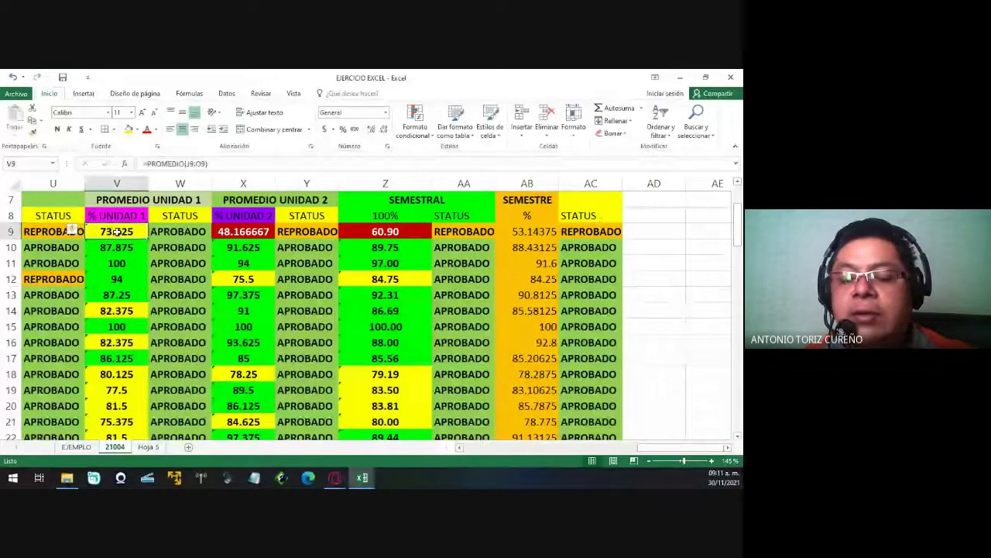
pyautogui.hotkey('shift', 'Down')
pyautogui.hotkey('shift', 'Down')
pyautogui.hotkey('shift', 'Down')
pyautogui.hotkey('shift', 'Down')
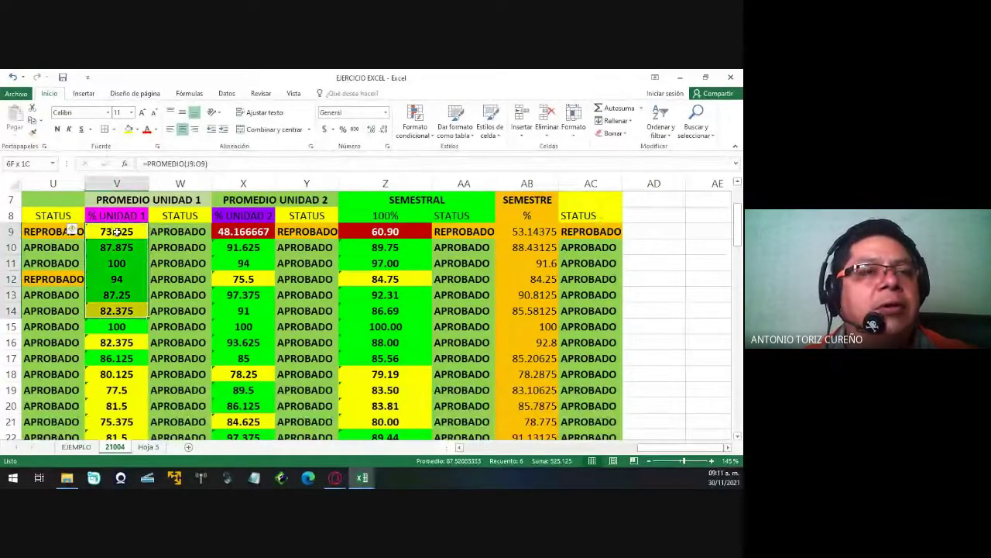
pyautogui.hotkey('shift', 'Down')
pyautogui.hotkey('shift', 'Down')
pyautogui.hotkey('shift', 'Down')
pyautogui.hotkey('shift', 'Down')
pyautogui.hotkey('shift', 'Down')
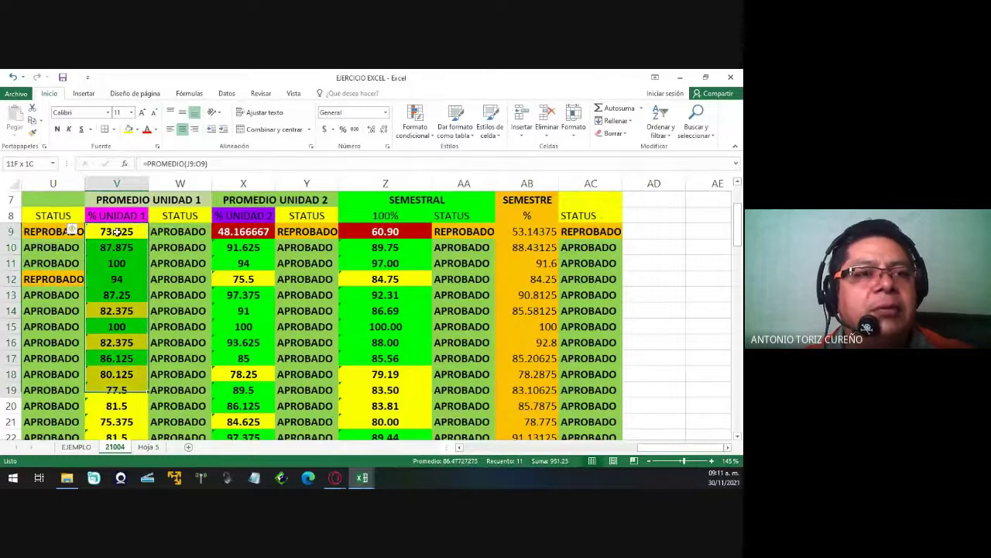
pyautogui.hotkey('shift', 'Down')
pyautogui.hotkey('shift', 'Down')
pyautogui.hotkey('shift', 'Down')
pyautogui.scroll(2, 116, 231)
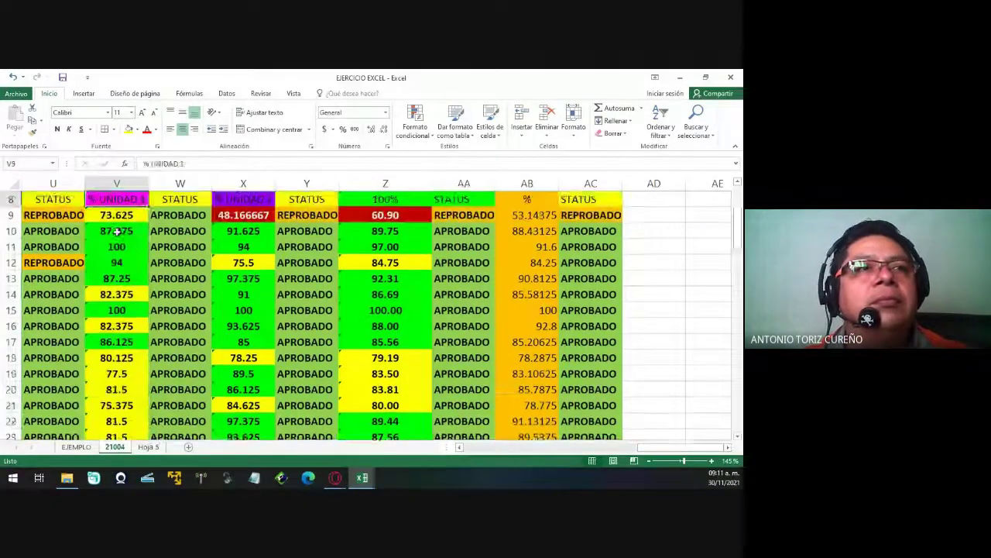
pyautogui.click(116, 231)
pyautogui.press('Down')
pyautogui.press('Down')
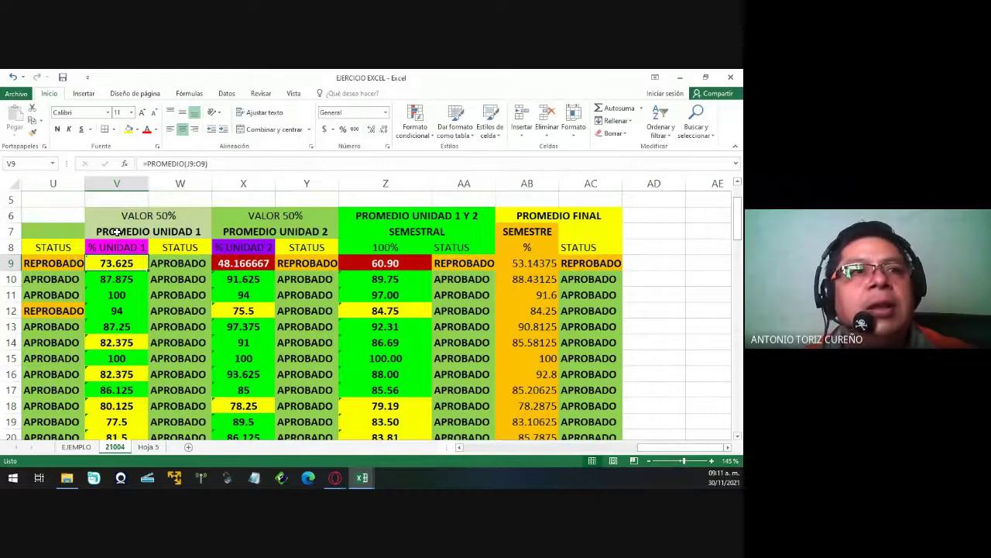
pyautogui.press('Right')
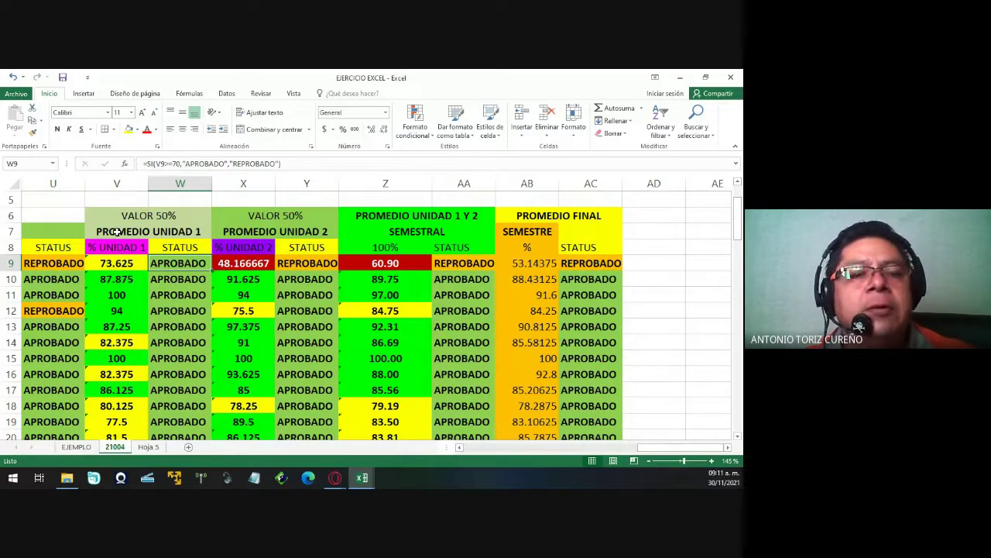
pyautogui.press('Down')
pyautogui.press('Down')
pyautogui.press('Down')
pyautogui.press('Down')
pyautogui.press('Down')
pyautogui.press('Down')
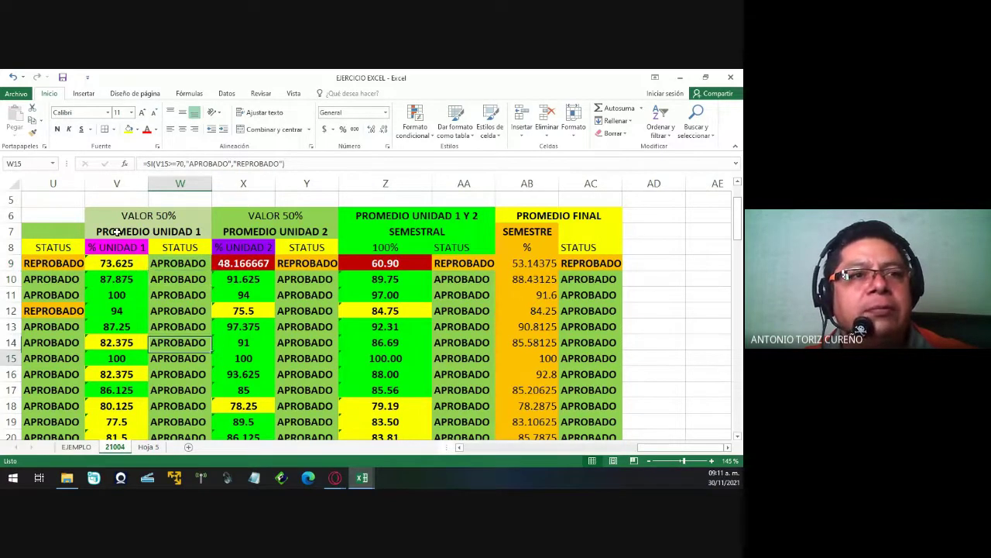
pyautogui.press('Down')
pyautogui.press('Down')
pyautogui.press('Down')
pyautogui.press('Down')
pyautogui.press('Down')
pyautogui.press('Down')
pyautogui.press('Down')
pyautogui.press('Down')
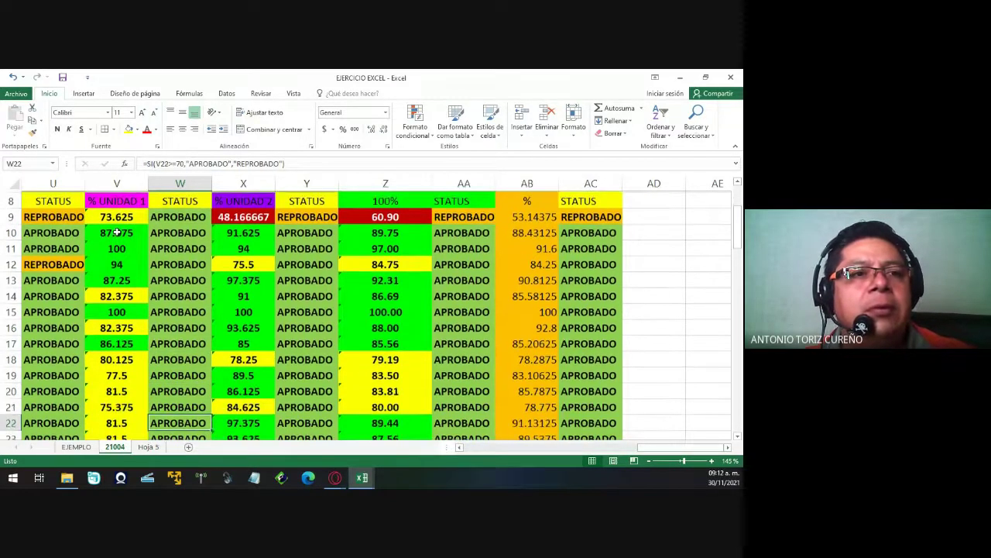
pyautogui.press('Down')
pyautogui.press('Down')
pyautogui.press('Down')
pyautogui.press('Down')
pyautogui.press('Down')
pyautogui.press('Down')
pyautogui.press('Down')
pyautogui.press('Down')
pyautogui.press('Down')
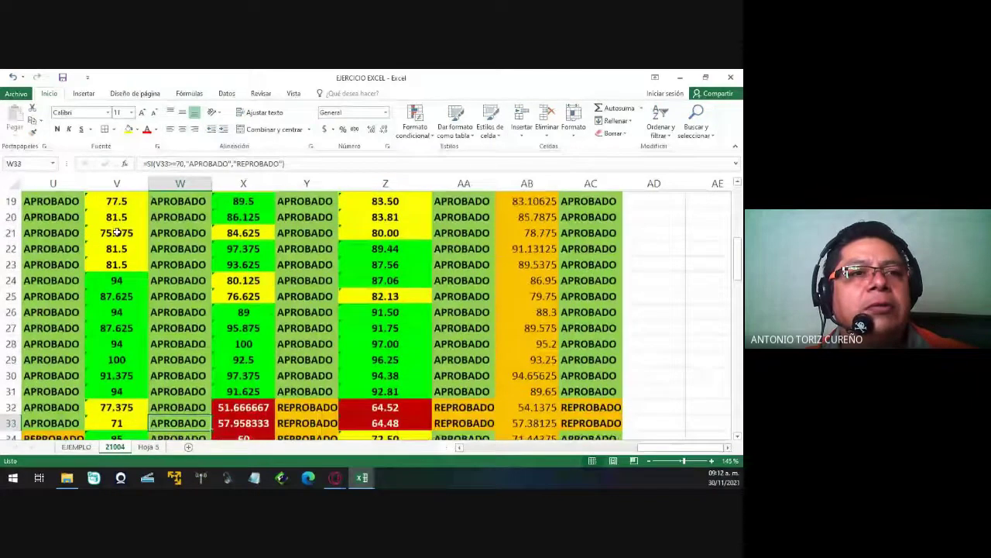
pyautogui.press('Down')
pyautogui.press('Down')
pyautogui.press('Down')
pyautogui.press('Down')
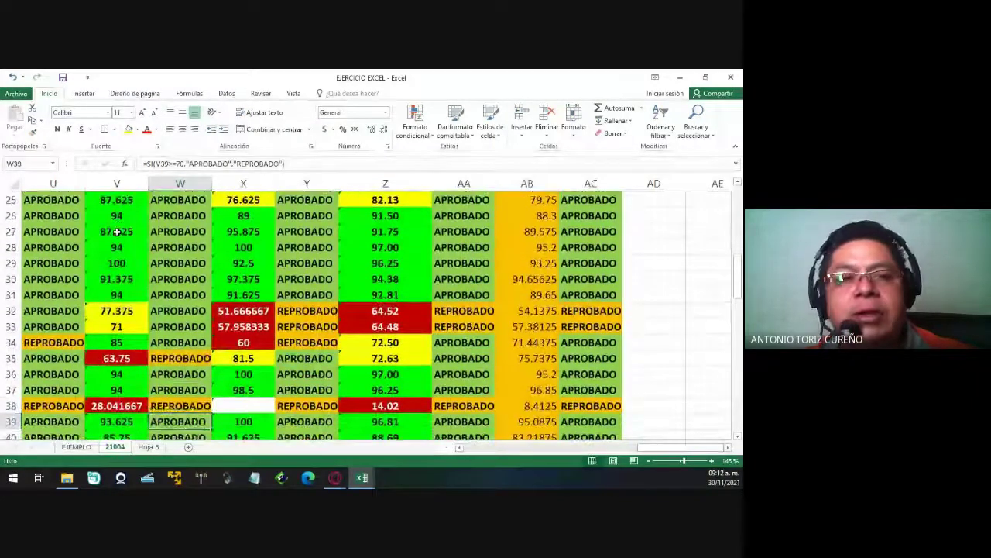
pyautogui.press('Down')
pyautogui.press('Down')
pyautogui.press('Down')
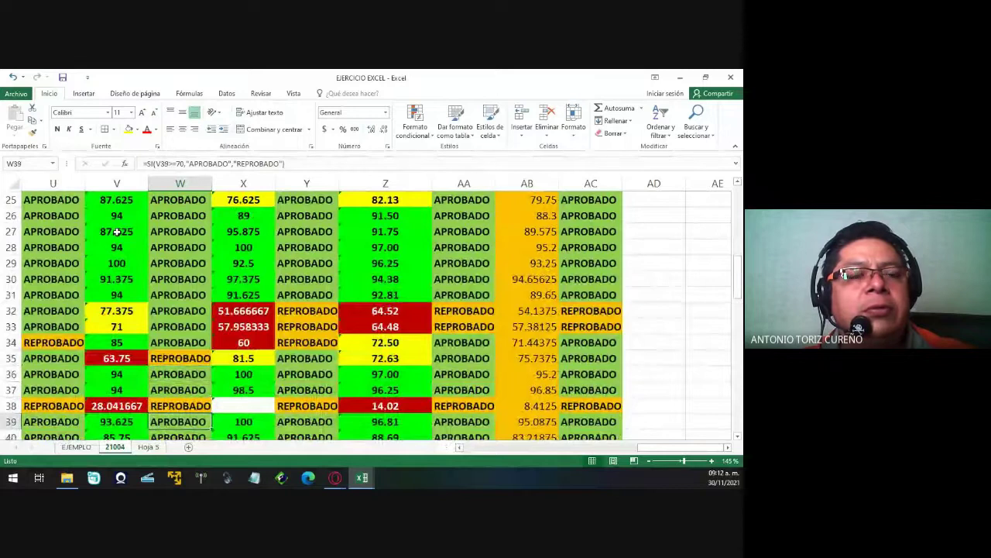
pyautogui.press('Down')
pyautogui.press('Down')
pyautogui.press('Down')
pyautogui.press('Down')
pyautogui.press('Down')
pyautogui.press('Down')
pyautogui.press('Down')
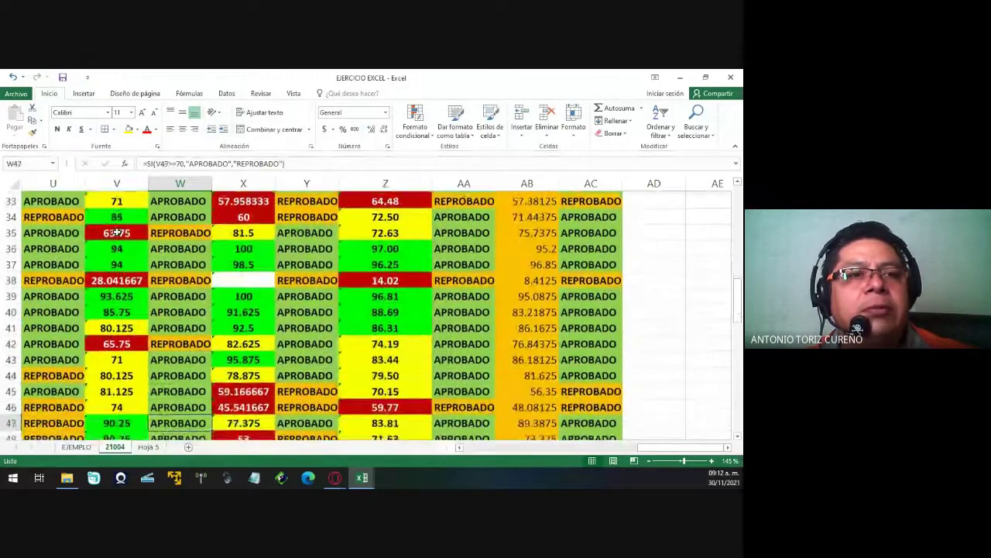
pyautogui.press('Down')
pyautogui.press('Down')
pyautogui.press('Down')
pyautogui.press('Down')
pyautogui.press('Down')
pyautogui.press('Down')
pyautogui.press('Down')
pyautogui.press('Down')
pyautogui.press('Down')
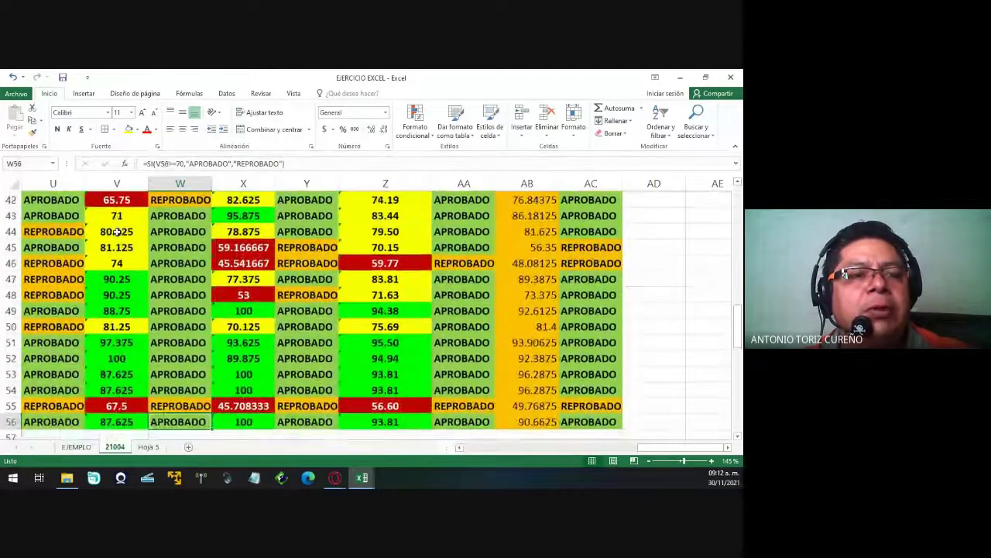
pyautogui.press('Down')
pyautogui.press('Down')
pyautogui.press('Up')
pyautogui.press('Up')
pyautogui.press('Up')
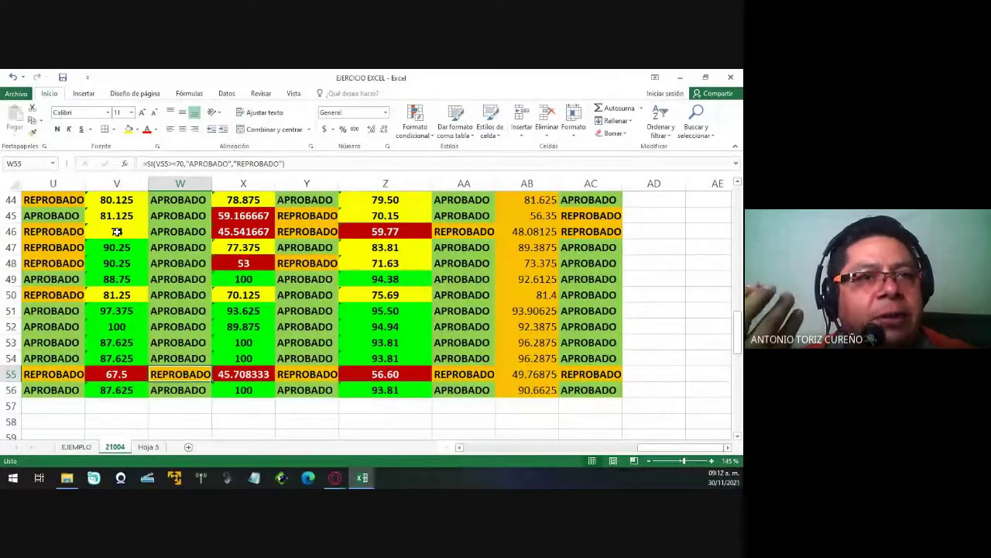
# In G64, type =CONTAR.SI(W9:W56,"REPROBADO") to count the failed students.
pyautogui.click(181, 414)
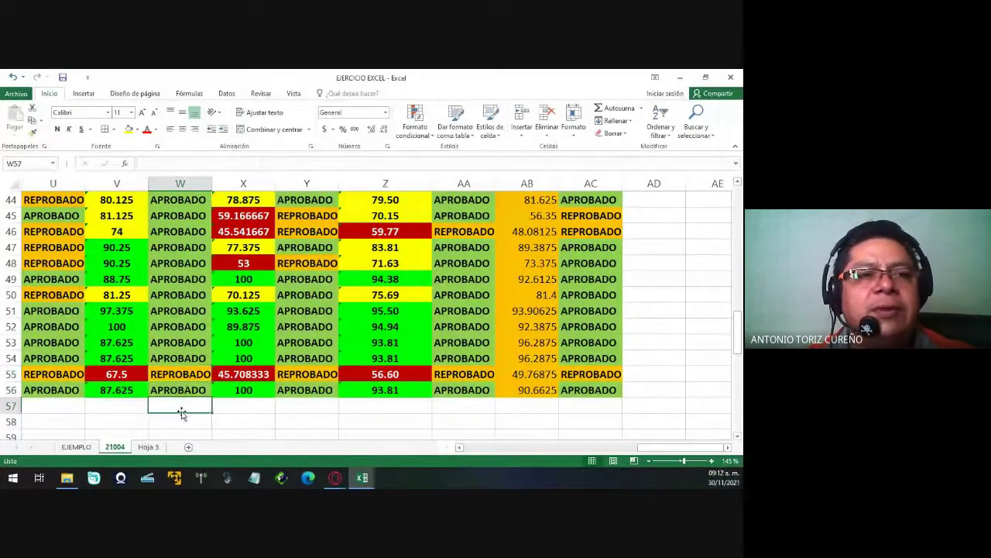
pyautogui.hscroll(-3, 181, 414)
pyautogui.hscroll(-3, 181, 413)
pyautogui.scroll(-5, 182, 414)
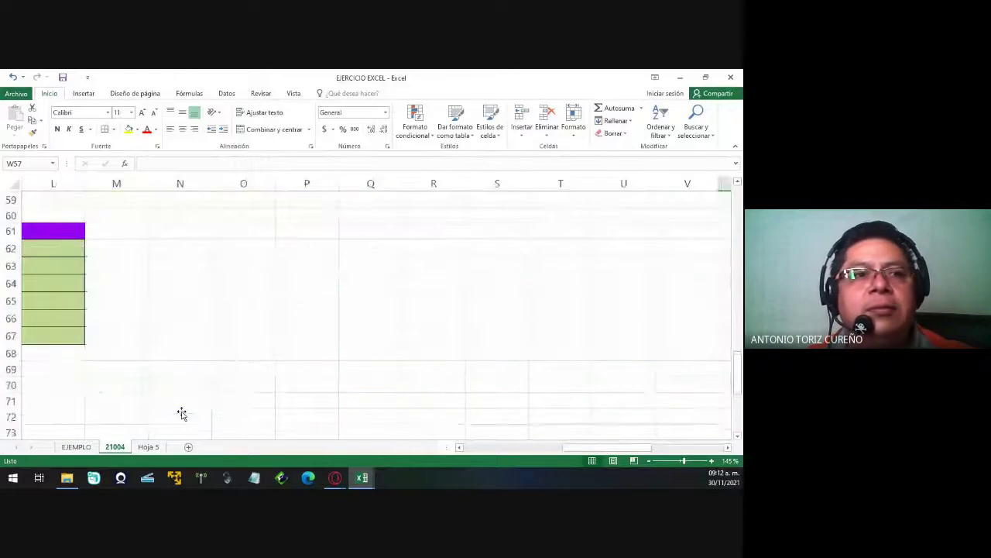
pyautogui.hscroll(-4, 181, 414)
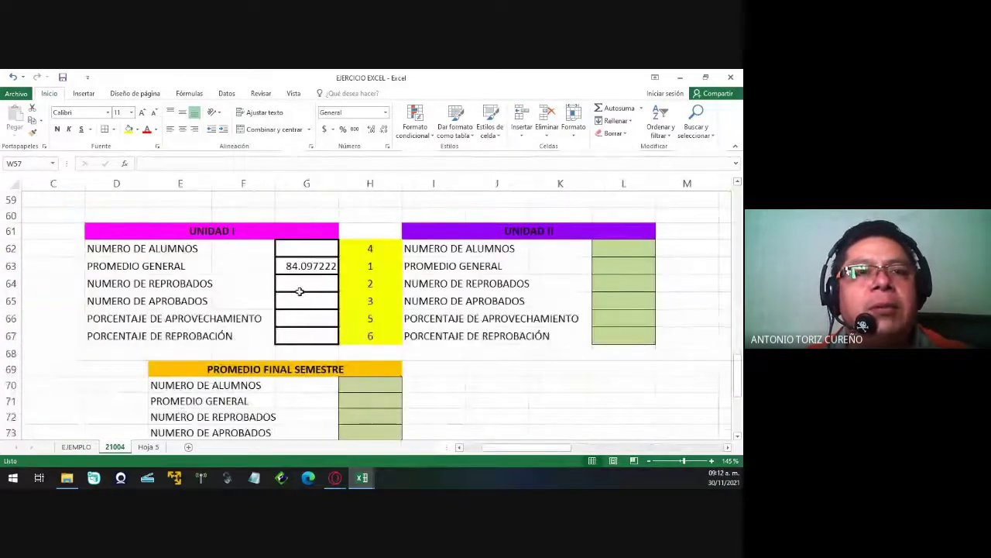
pyautogui.click(308, 283)
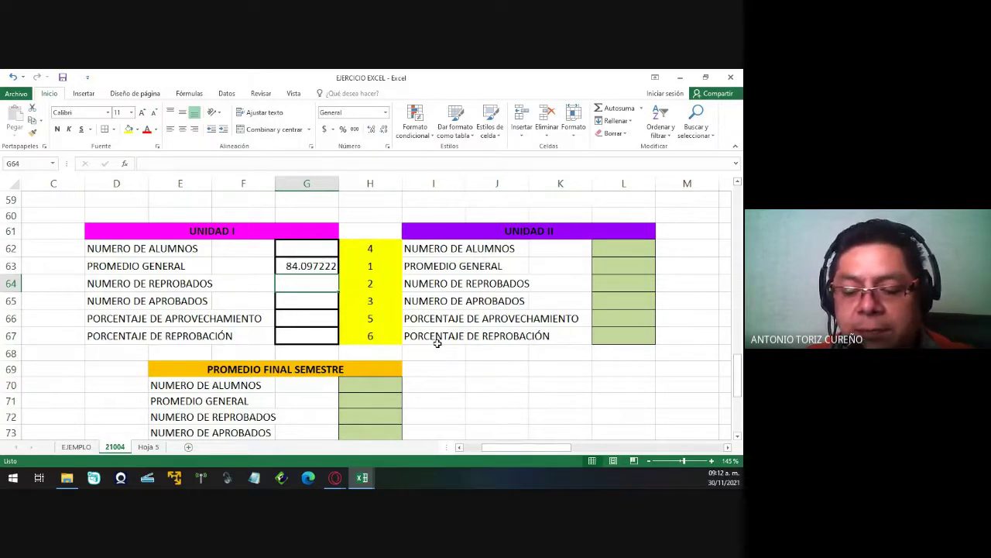
pyautogui.write('=')
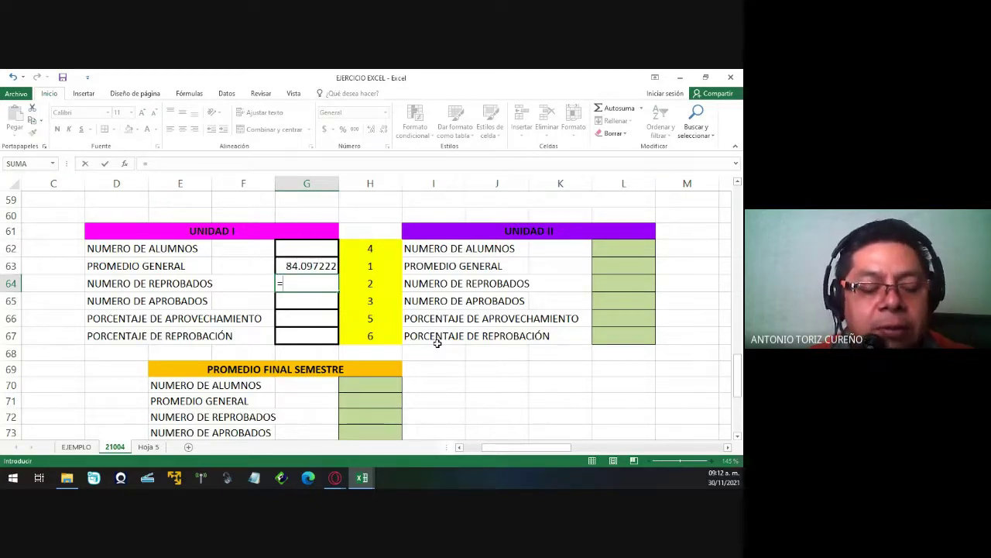
pyautogui.write('CONTAR')
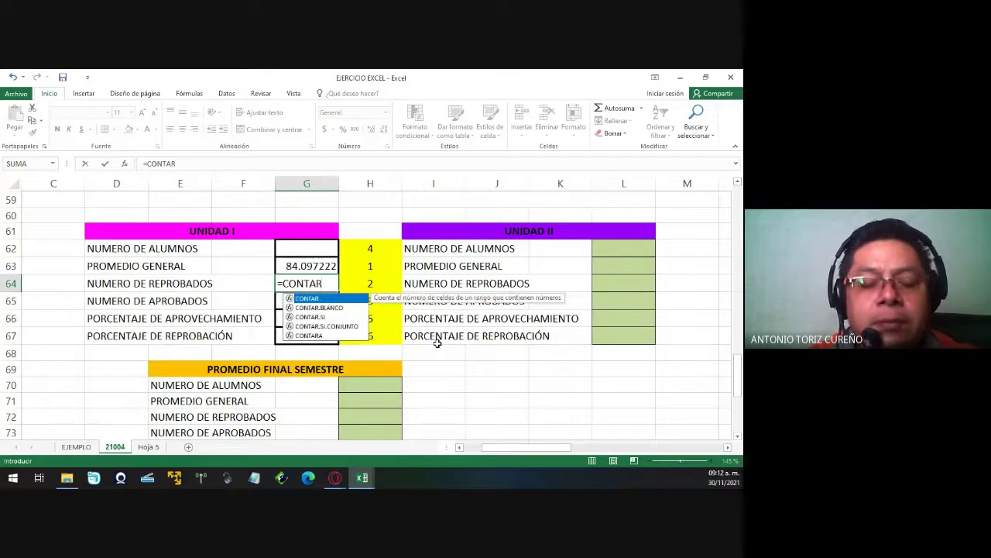
pyautogui.write('.')
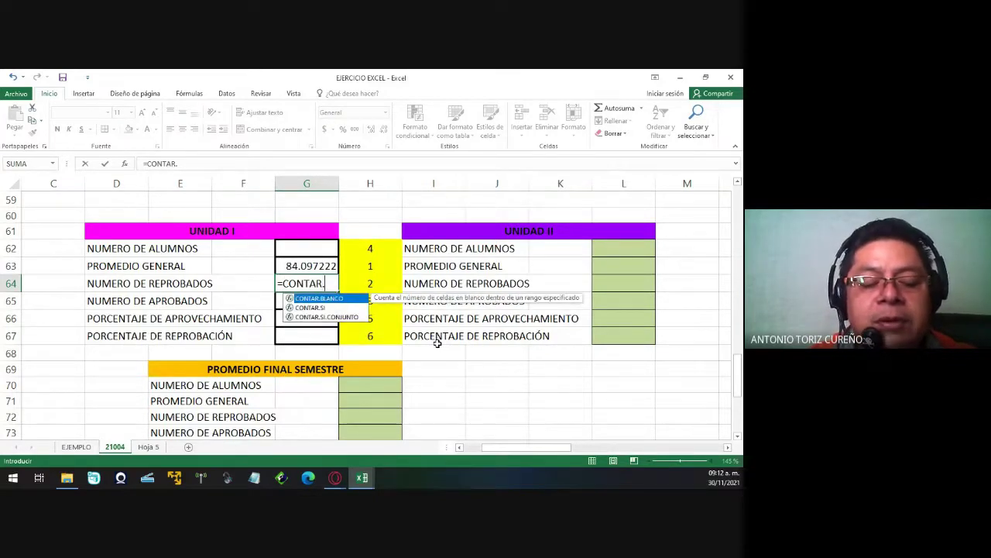
pyautogui.write('SI')
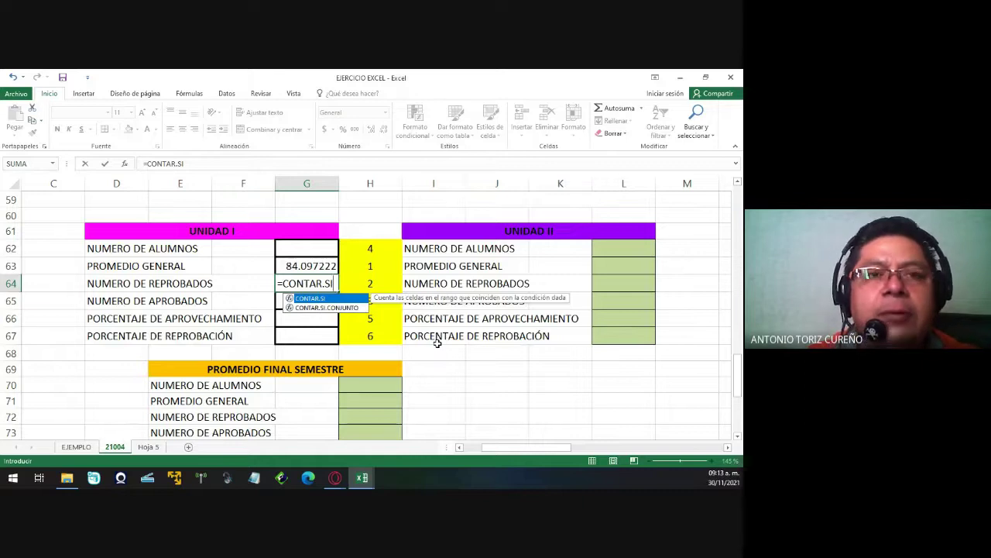
pyautogui.write('(')
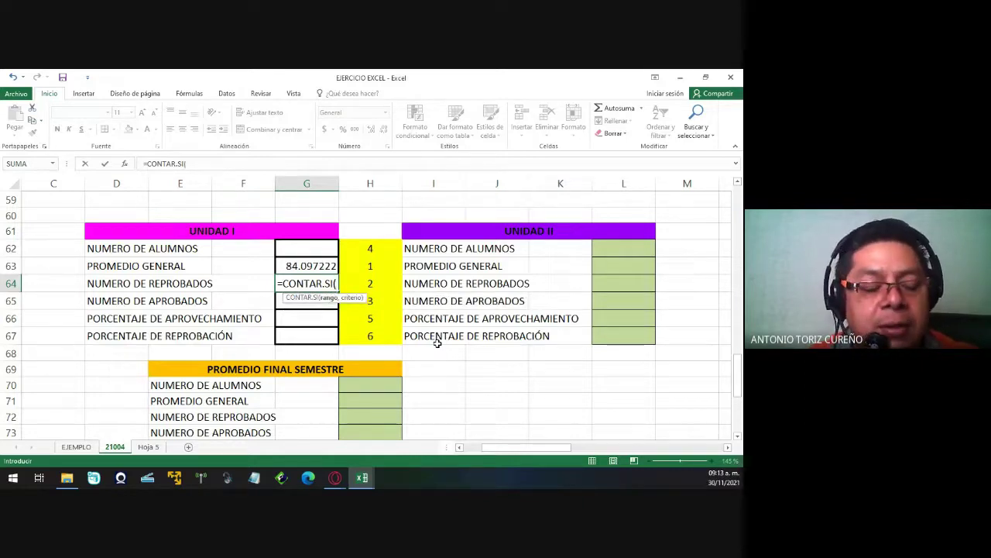
pyautogui.write('W9:')
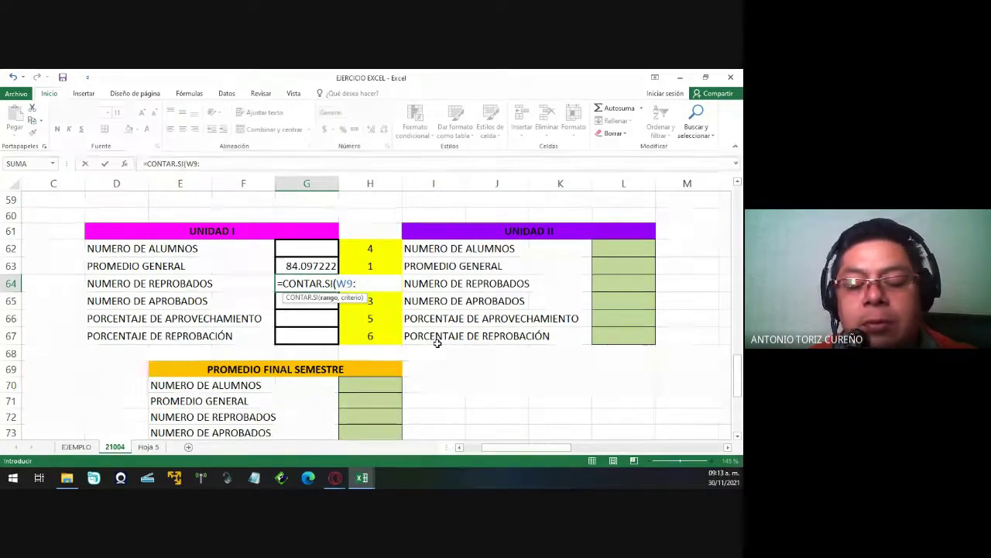
pyautogui.write('W56')
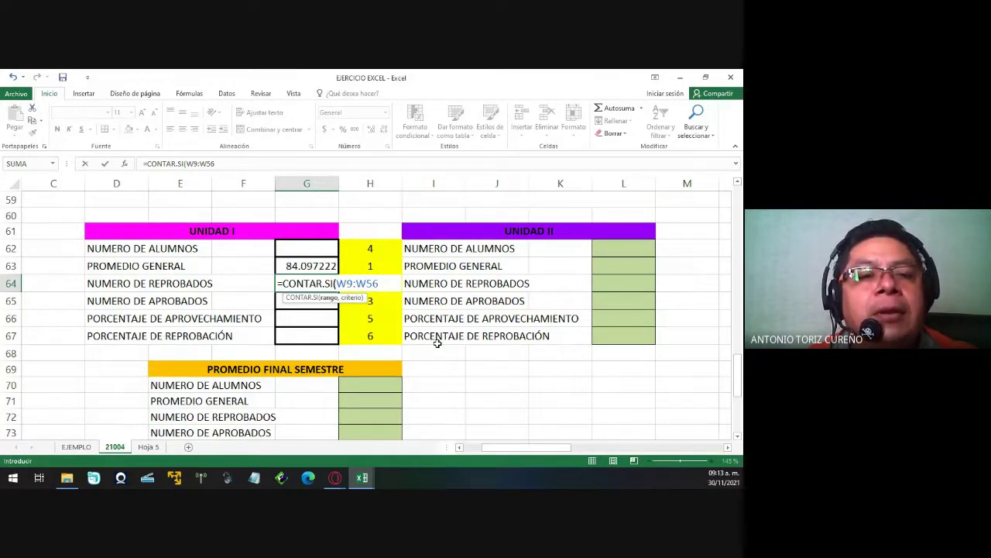
pyautogui.write(',')
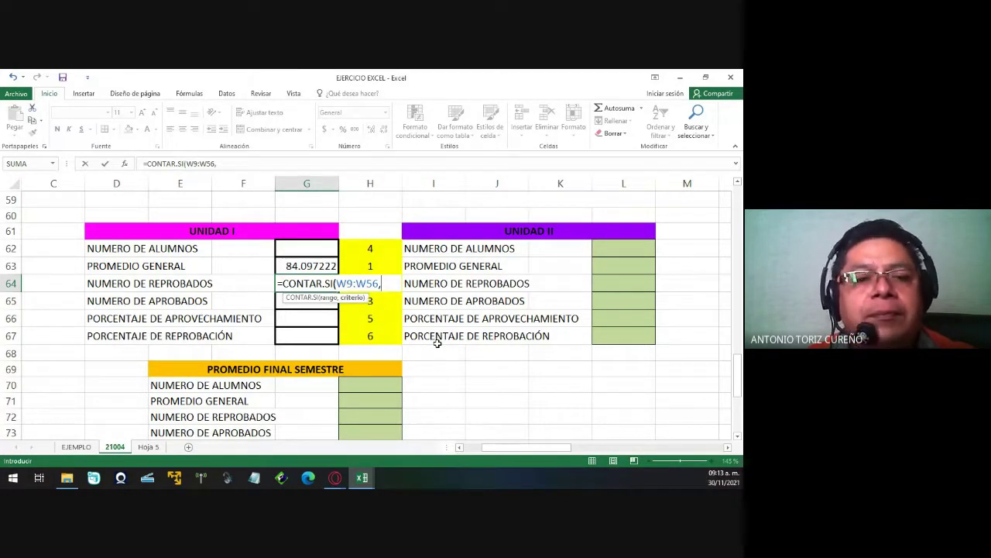
pyautogui.write('"')
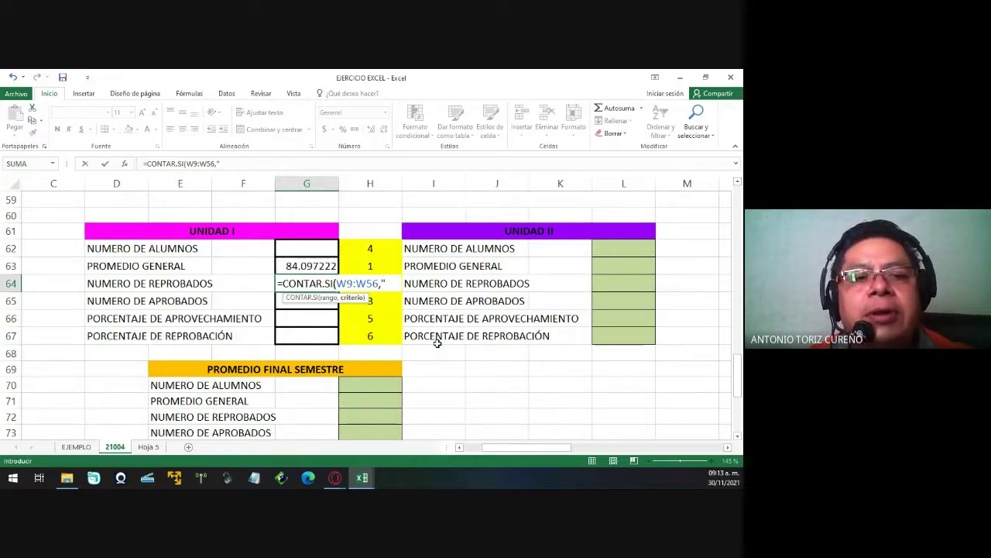
pyautogui.write('REPR')
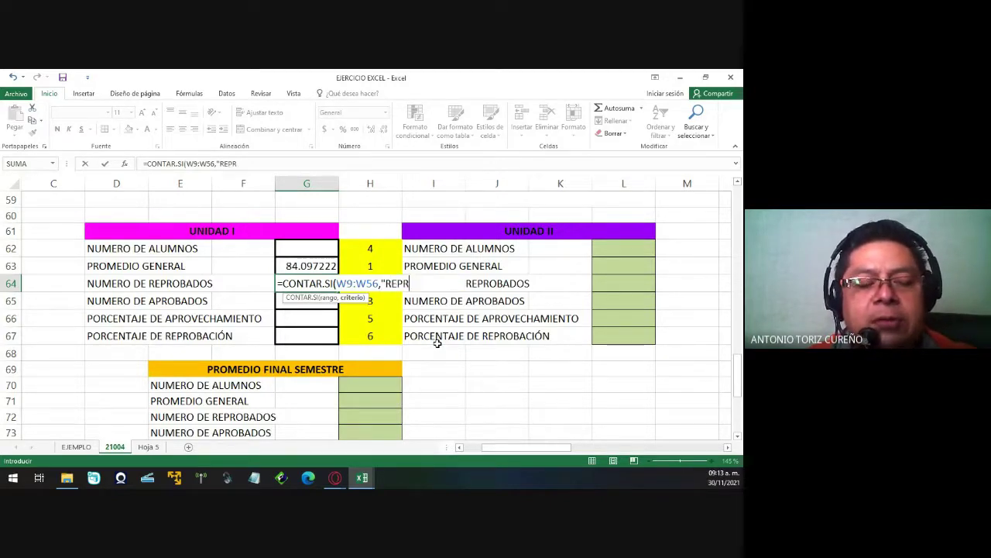
pyautogui.write('OBADO"')
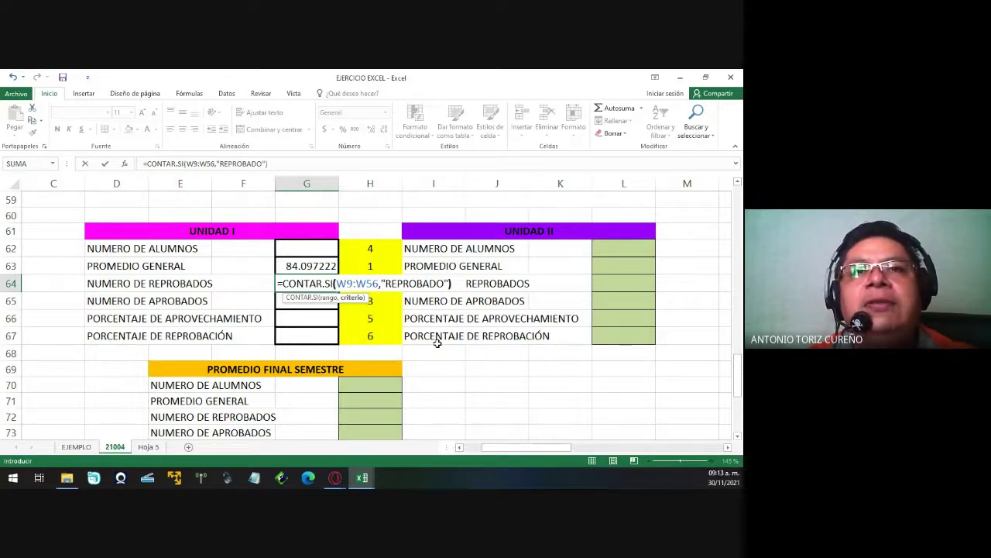
pyautogui.write(')')
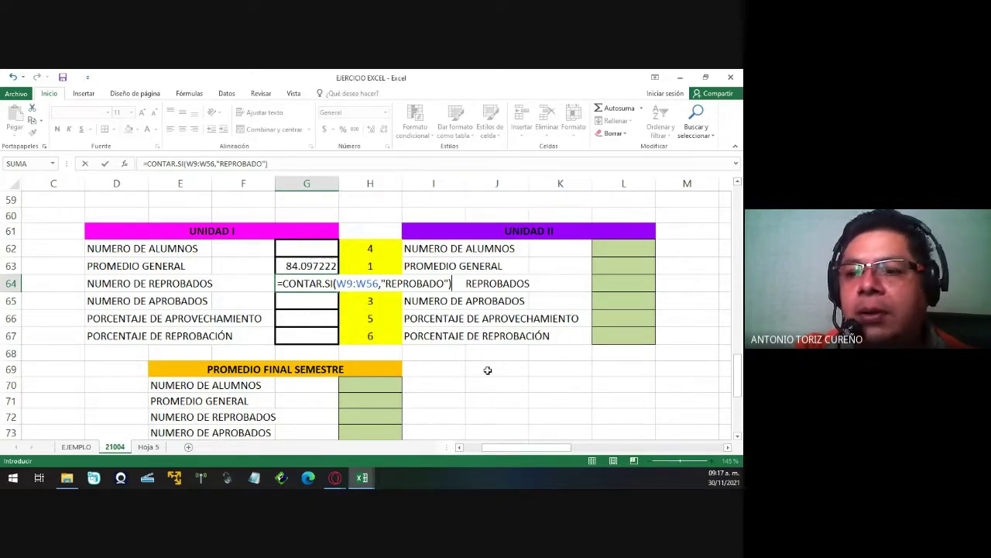
# Enter the CONTAR.SI count formula in G64 and check the UNIDAD I result cells.
pyautogui.press('Return')
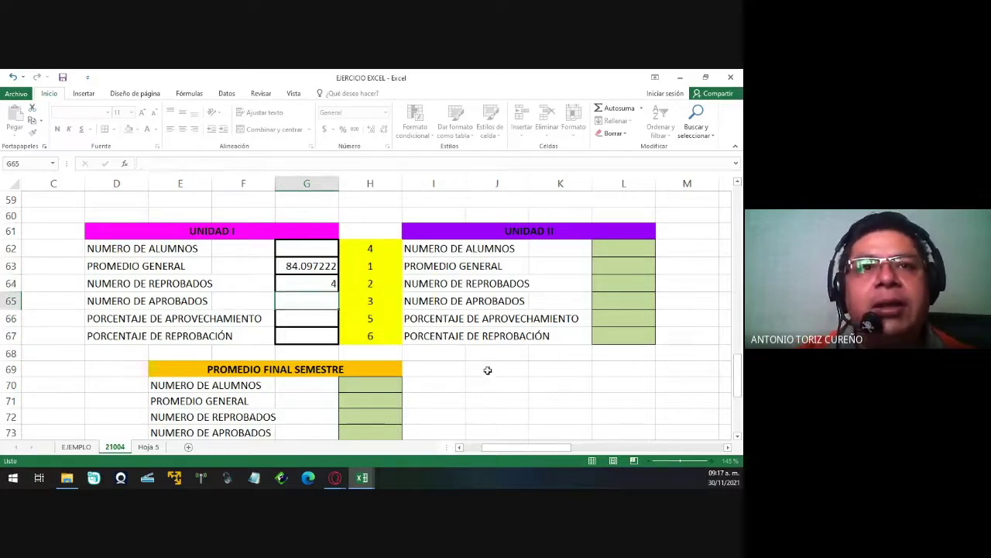
pyautogui.press('Up')
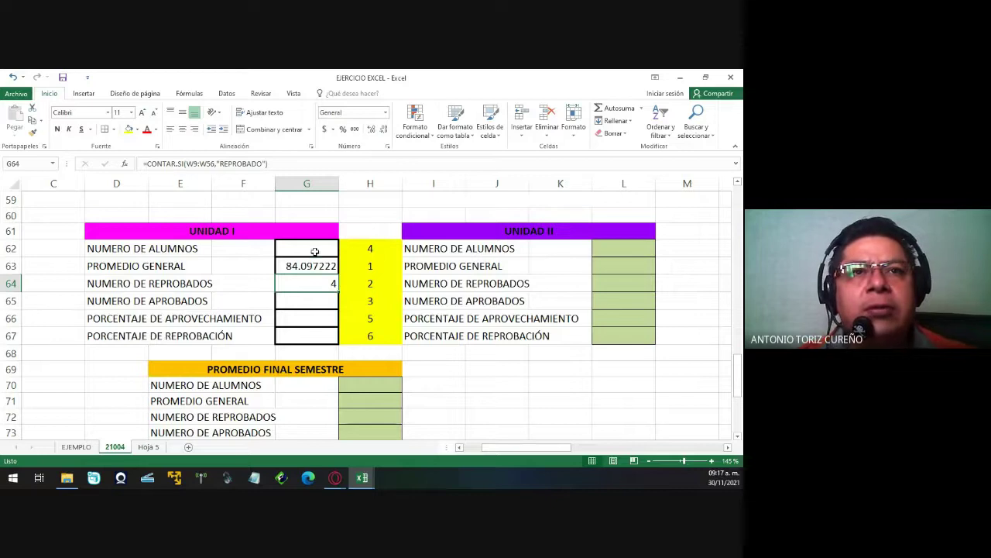
pyautogui.click(314, 250)
pyautogui.press('Down')
pyautogui.press('Down')
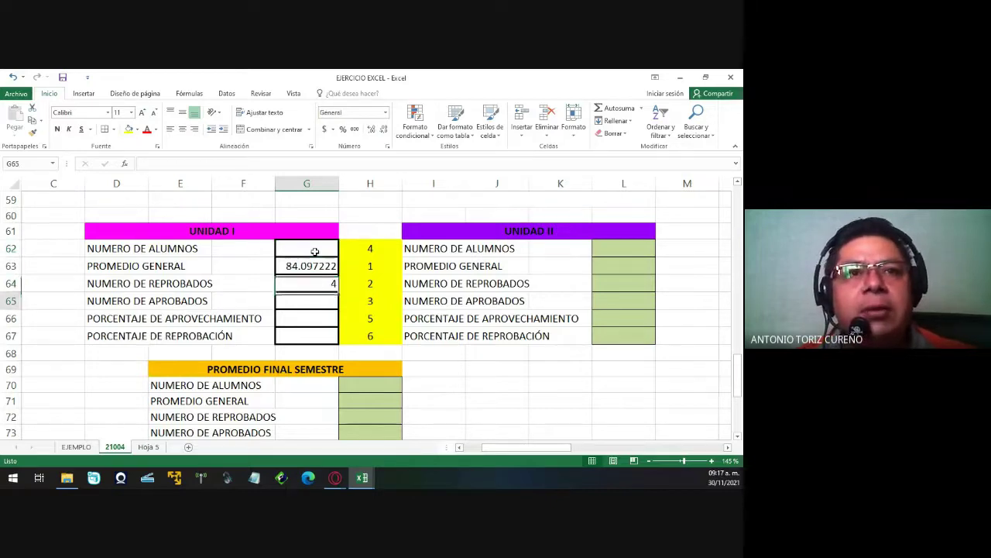
pyautogui.press('Down')
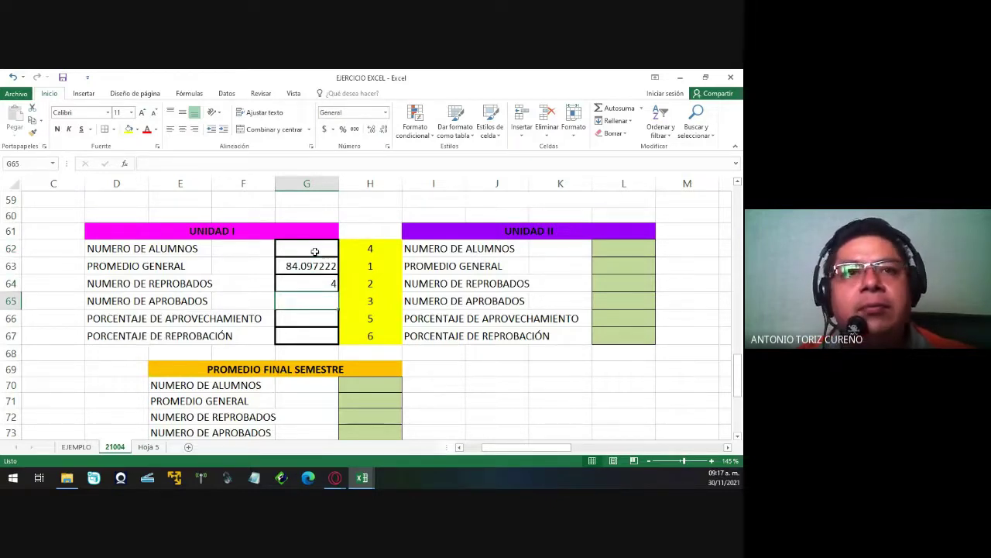
pyautogui.press('Up')
pyautogui.press('Up')
pyautogui.press('Up')
# Make the UNIDAD I results in G62:G67 centred and bold.
pyautogui.hotkey('shift', 'Down')
pyautogui.hotkey('shift', 'Down')
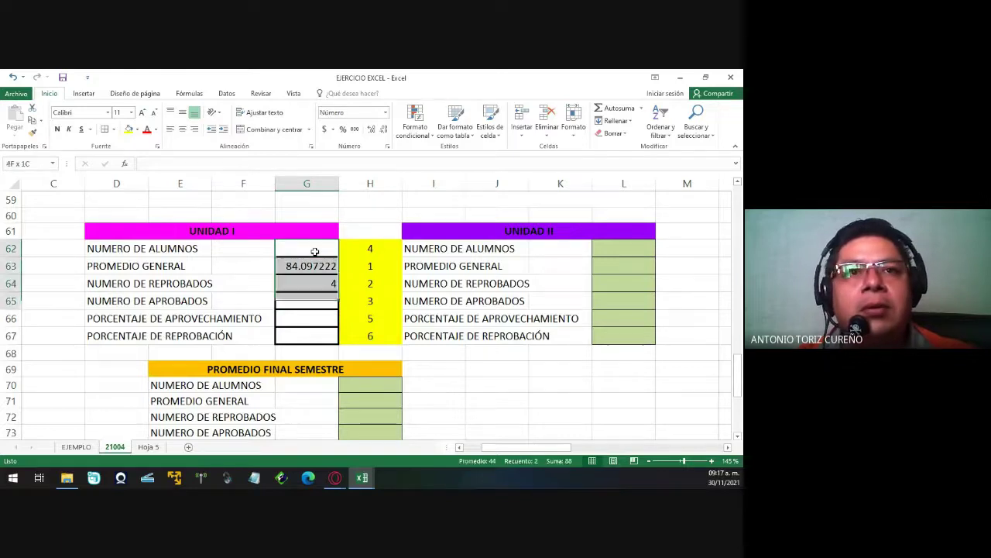
pyautogui.hotkey('shift', 'Down')
pyautogui.hotkey('shift', 'Down')
pyautogui.hotkey('shift', 'Down')
pyautogui.hotkey('shift', 'Down')
pyautogui.hotkey('shift', 'Up')
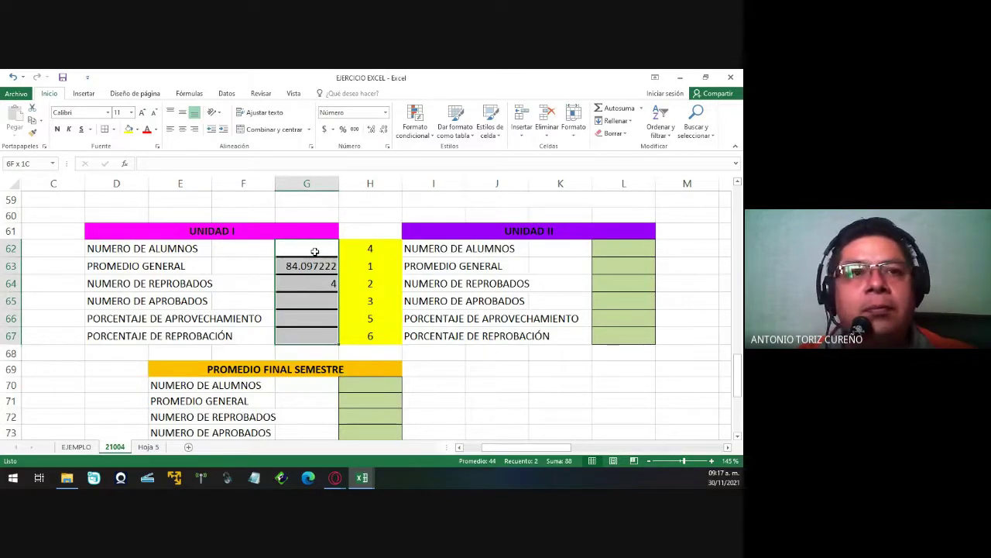
pyautogui.click(182, 128)
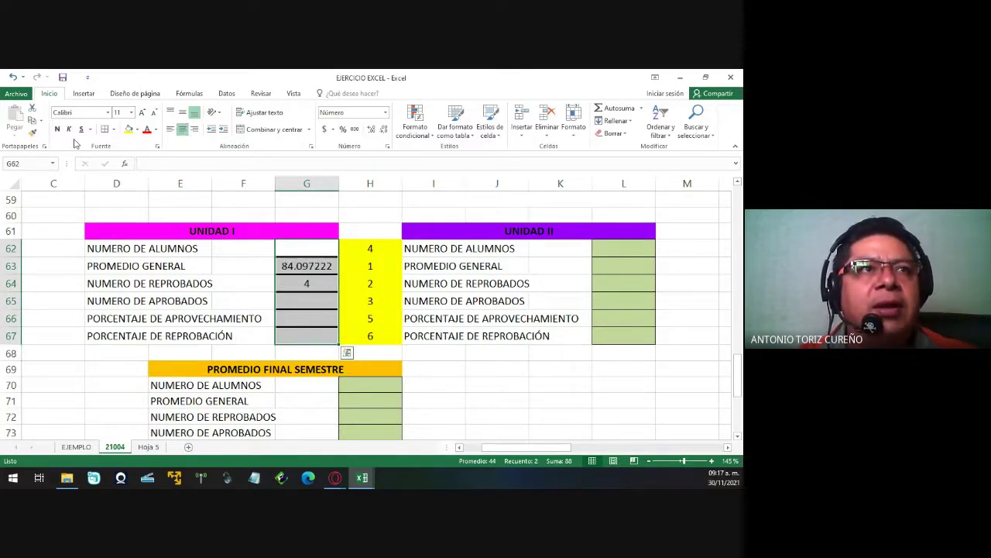
pyautogui.click(57, 129)
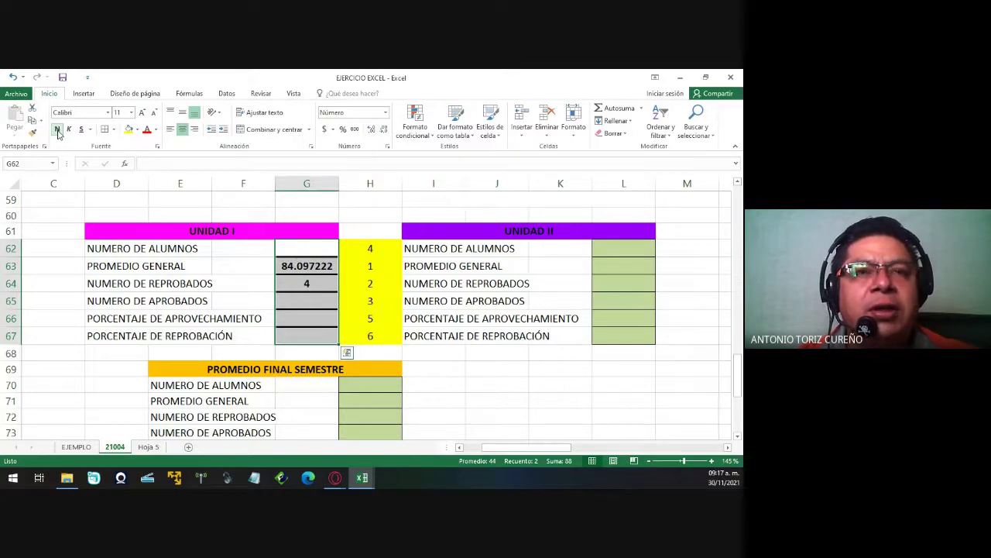
pyautogui.click(321, 284)
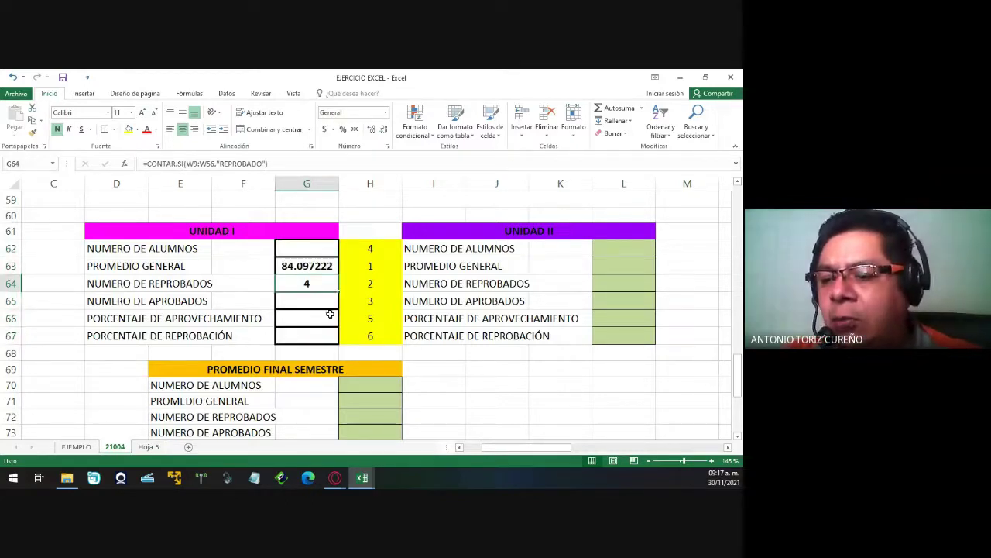
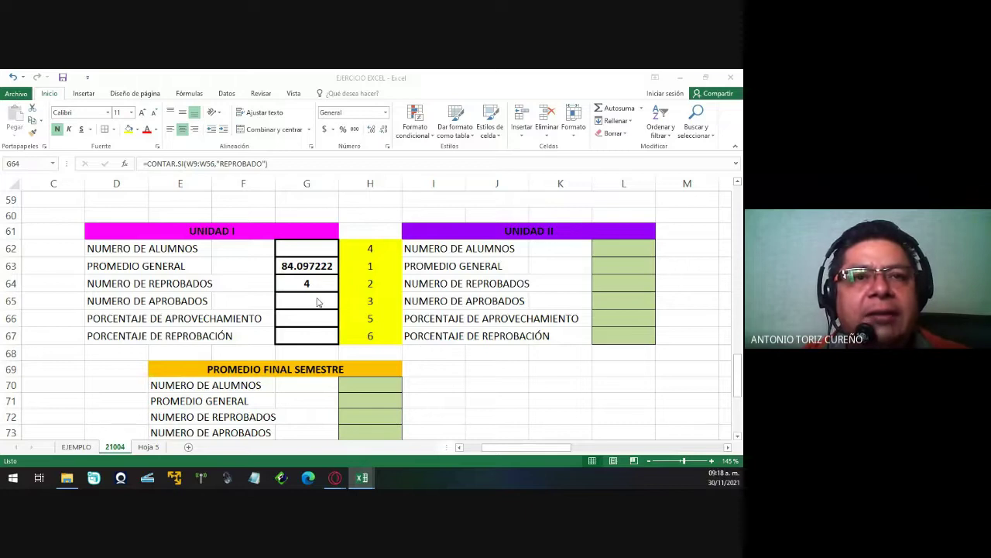
# Enter =CONTAR.SI(W9:W56,"APROBADO") in G65 to count approved students.
pyautogui.click(316, 301)
pyautogui.click(312, 300)
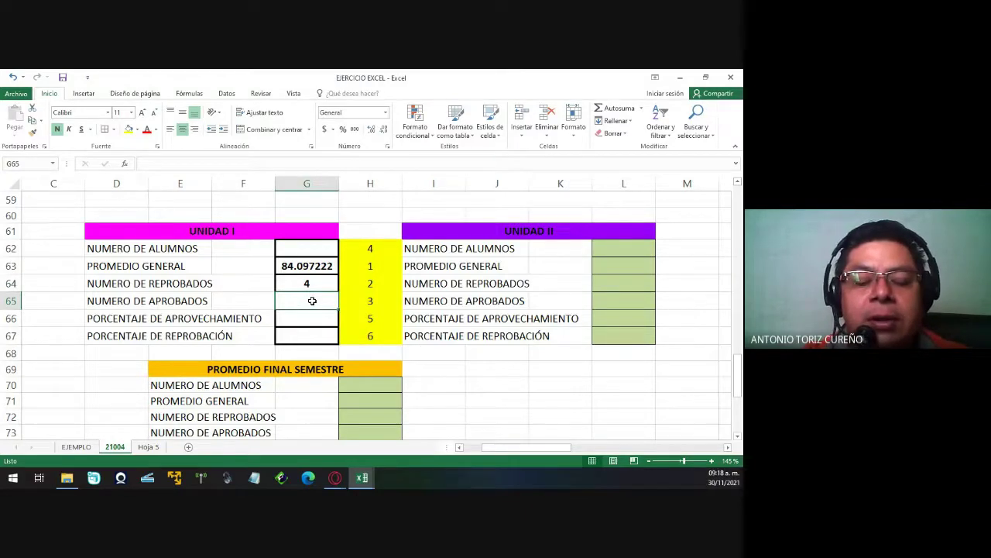
pyautogui.write('=')
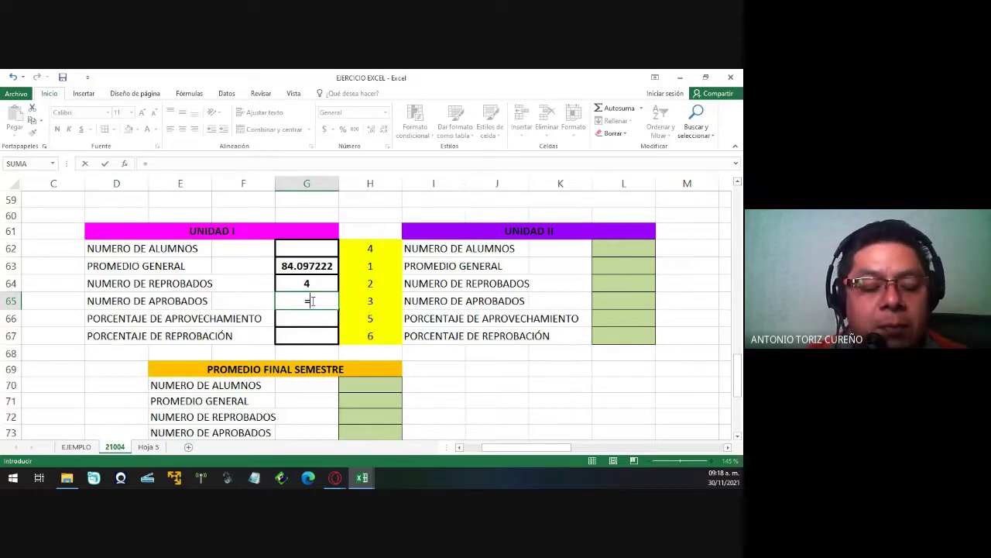
pyautogui.write('CONTAR.S')
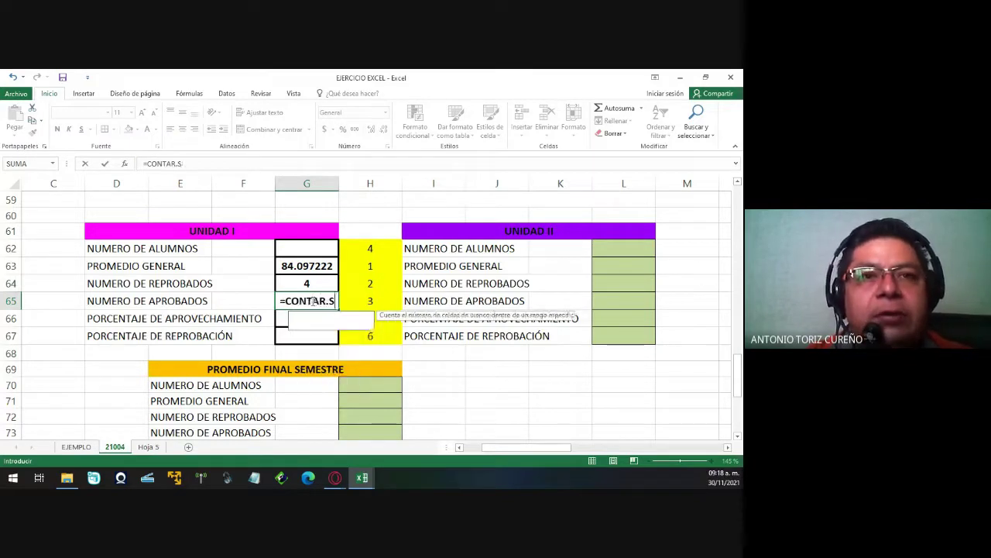
pyautogui.write('I(')
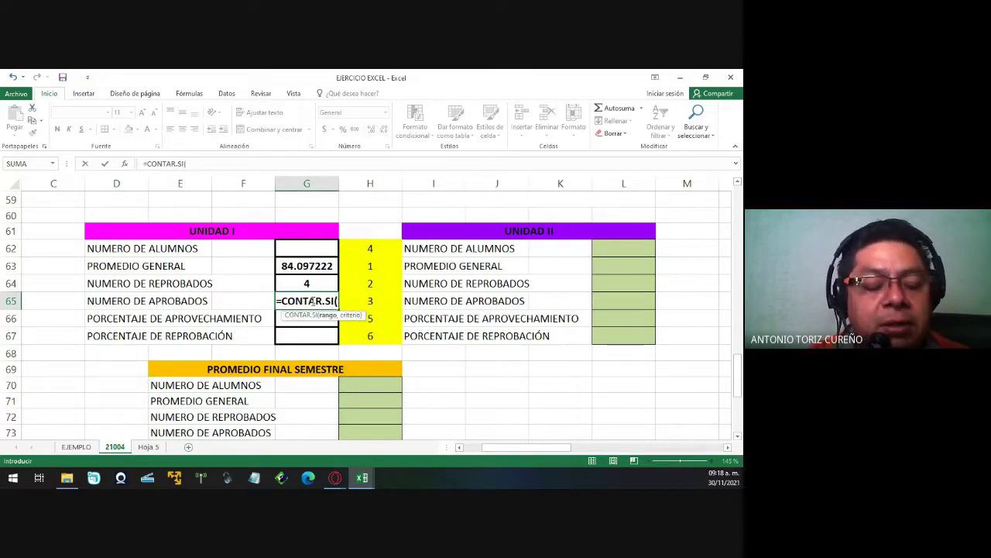
pyautogui.write('W')
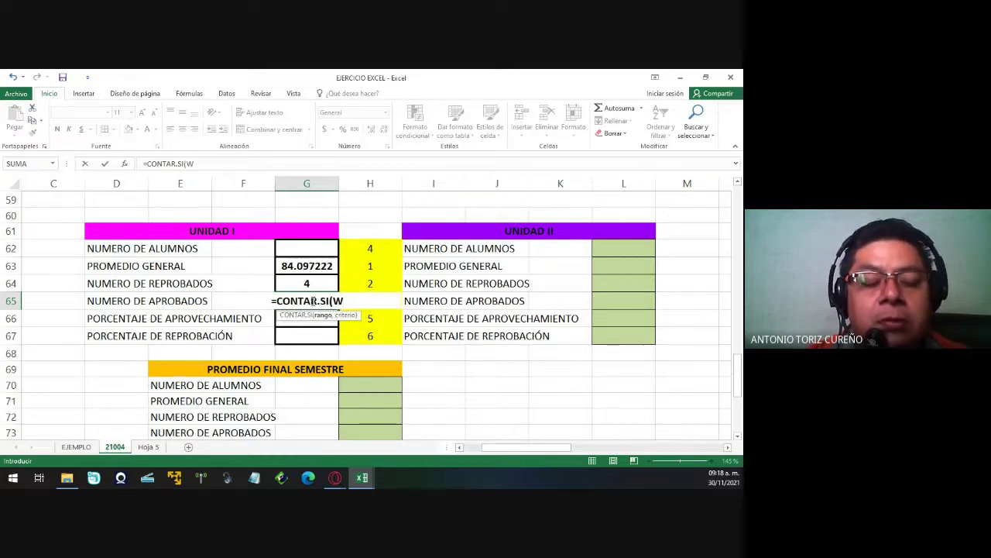
pyautogui.write('9')
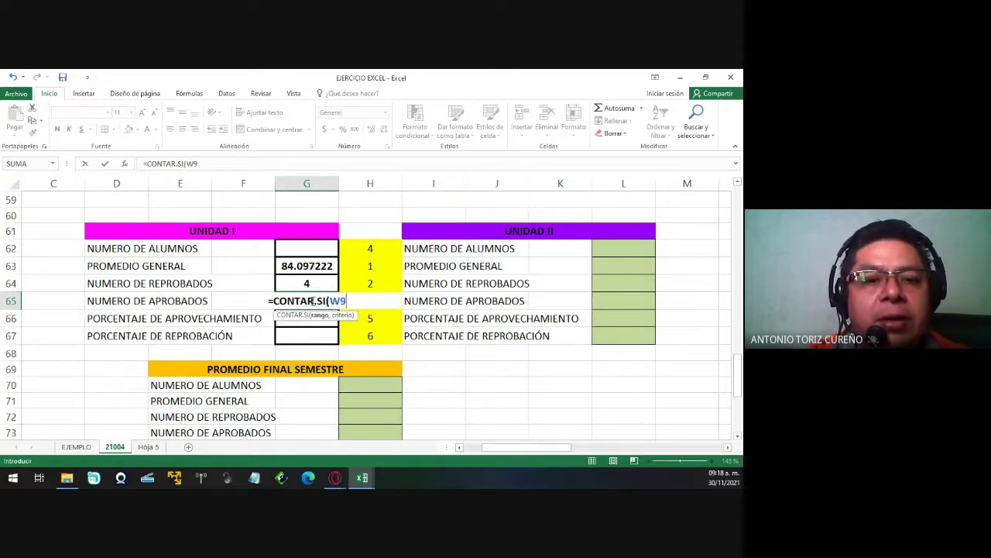
pyautogui.write(':')
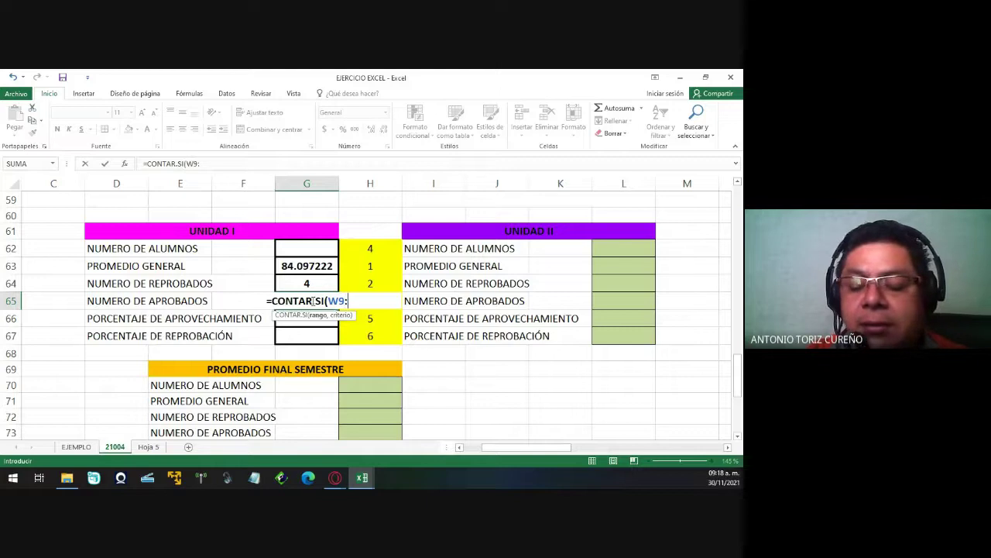
pyautogui.write('W')
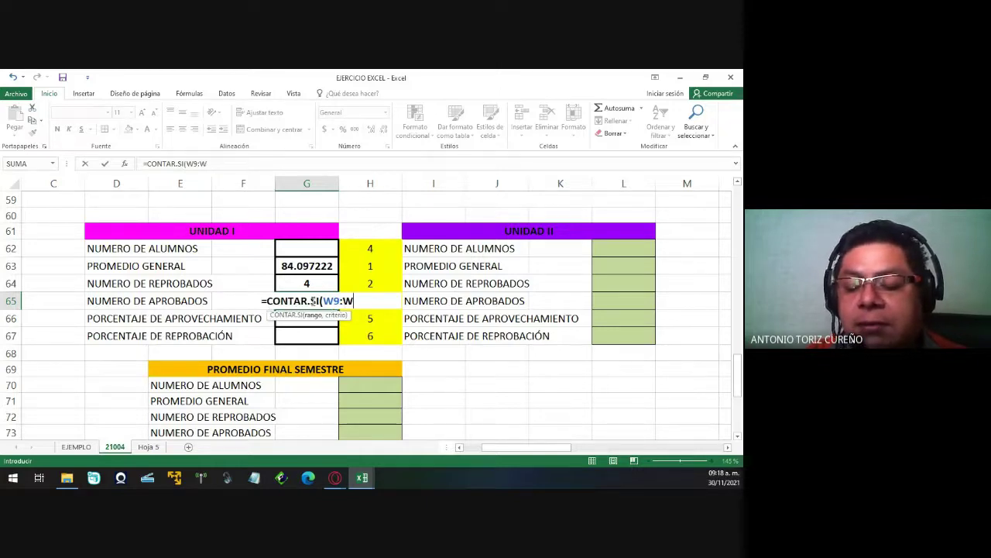
pyautogui.write('56')
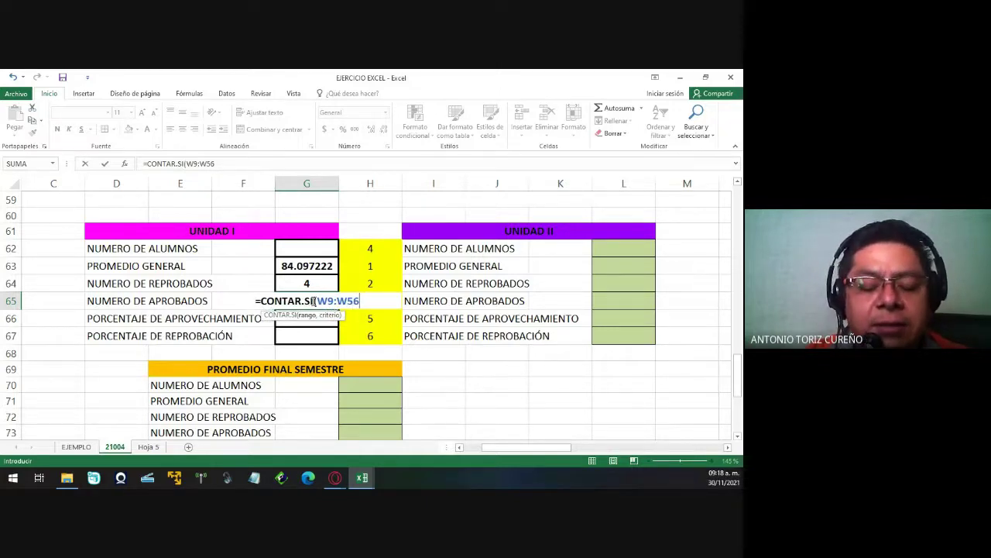
pyautogui.write(',')
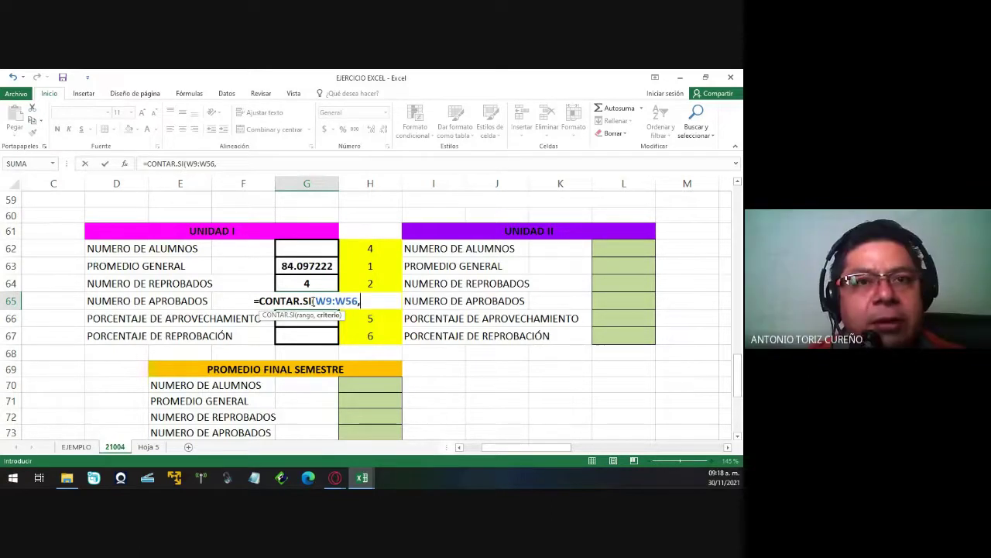
pyautogui.write('"APROBA')
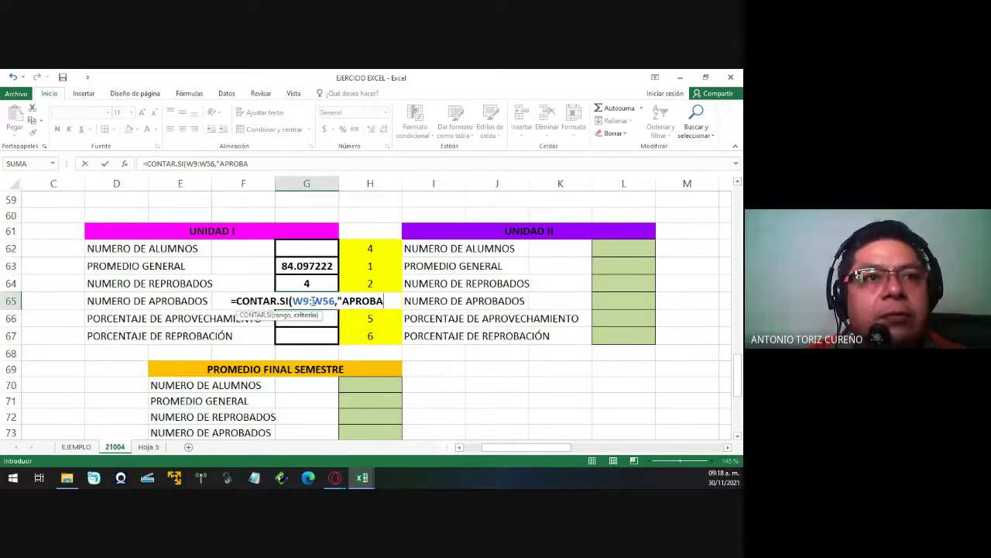
pyautogui.write('DO')
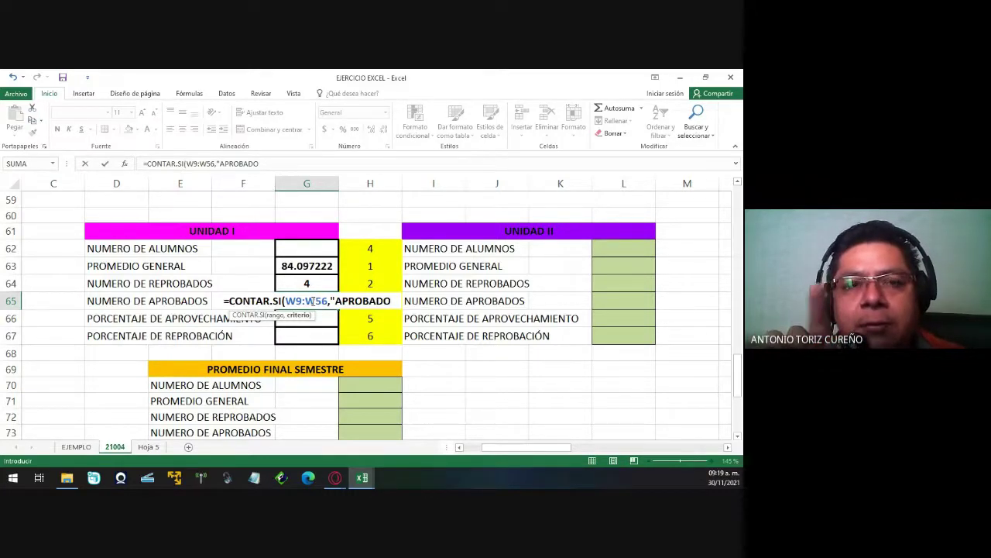
pyautogui.write('")')
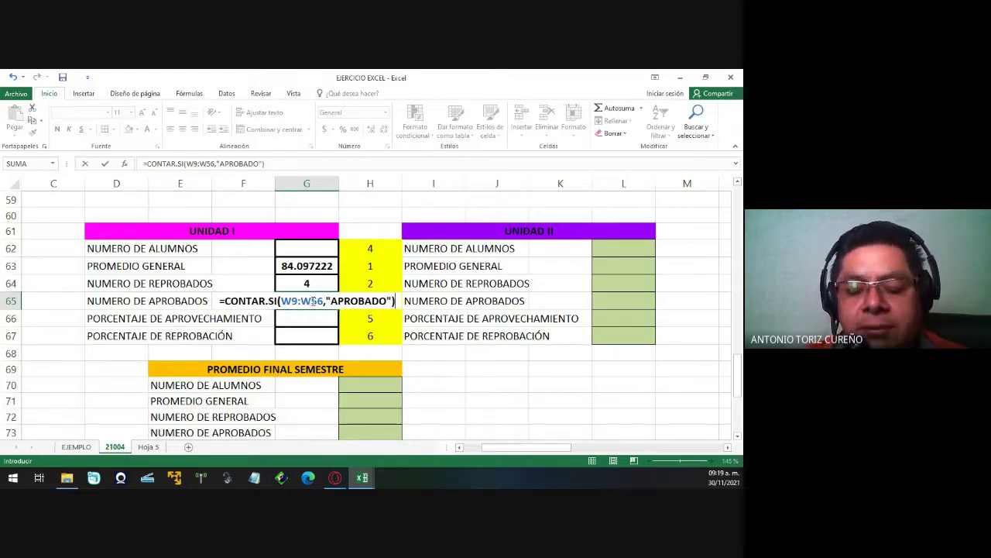
pyautogui.press('Left')
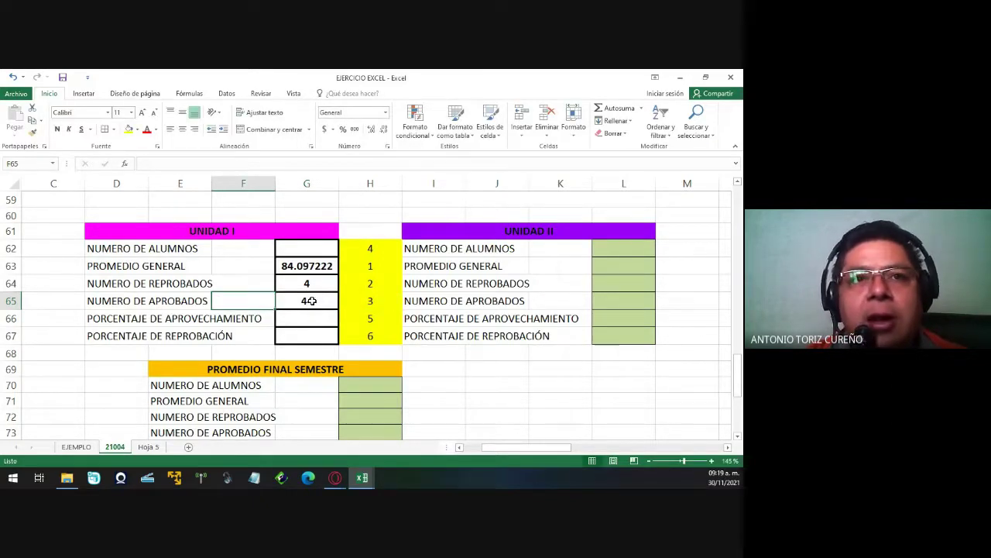
# Fix G65's criterion back to "APROBADO" so the passed count shows 44.
pyautogui.click(312, 300)
pyautogui.doubleClick(315, 302)
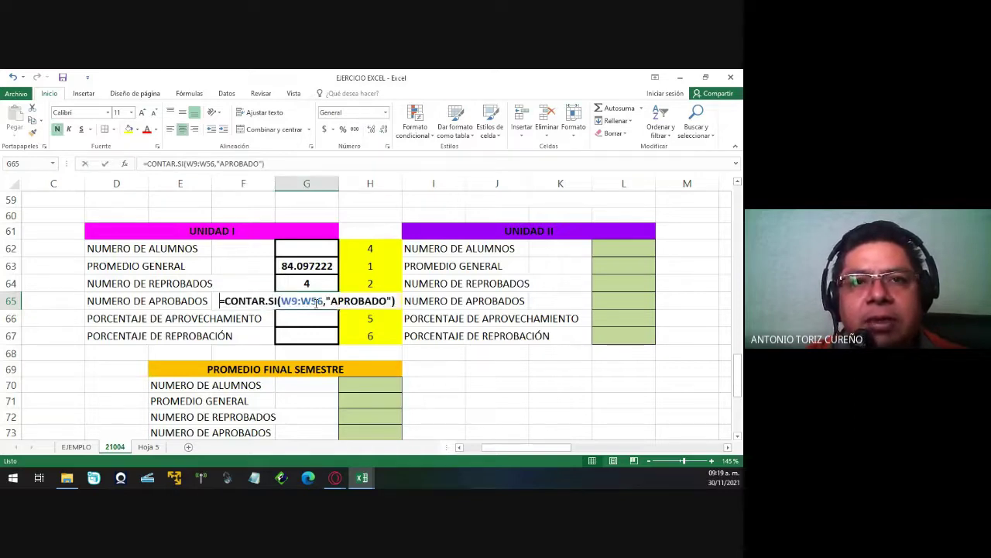
pyautogui.write('S')
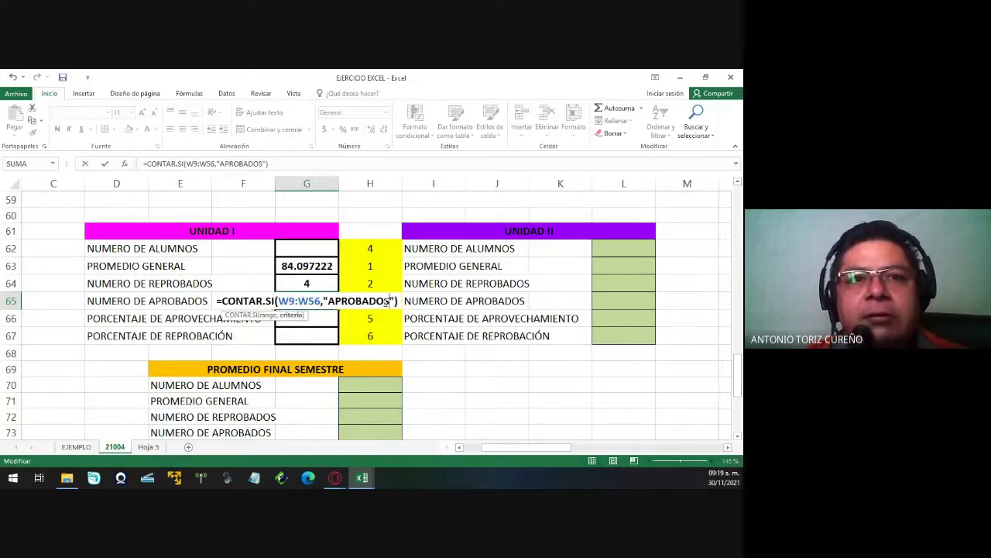
pyautogui.press('Return')
pyautogui.click(316, 301)
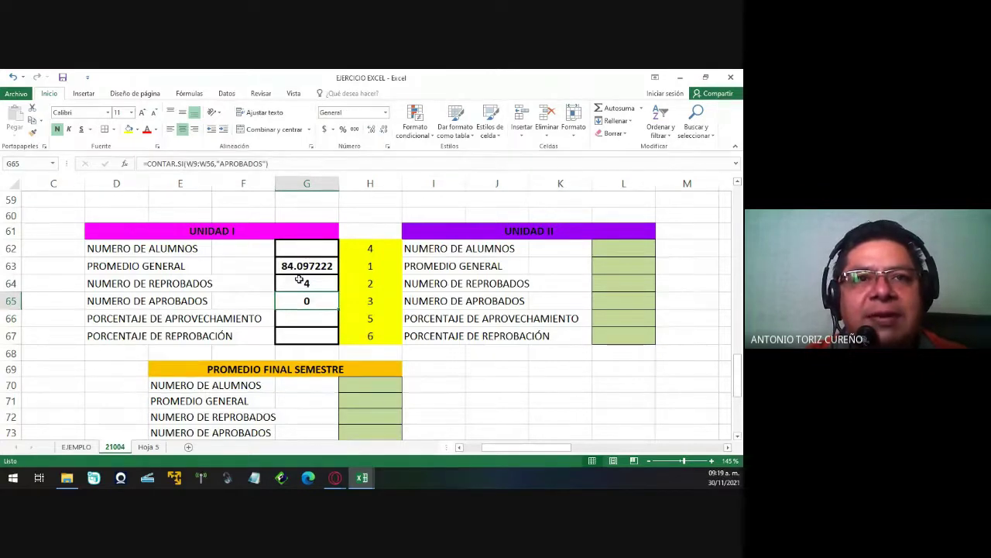
pyautogui.doubleClick(311, 300)
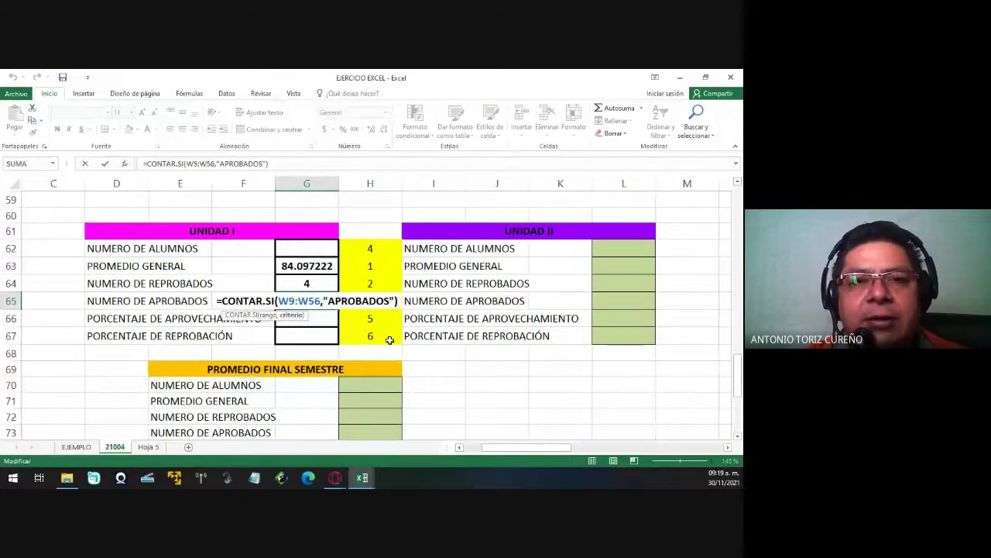
pyautogui.press('BackSpace')
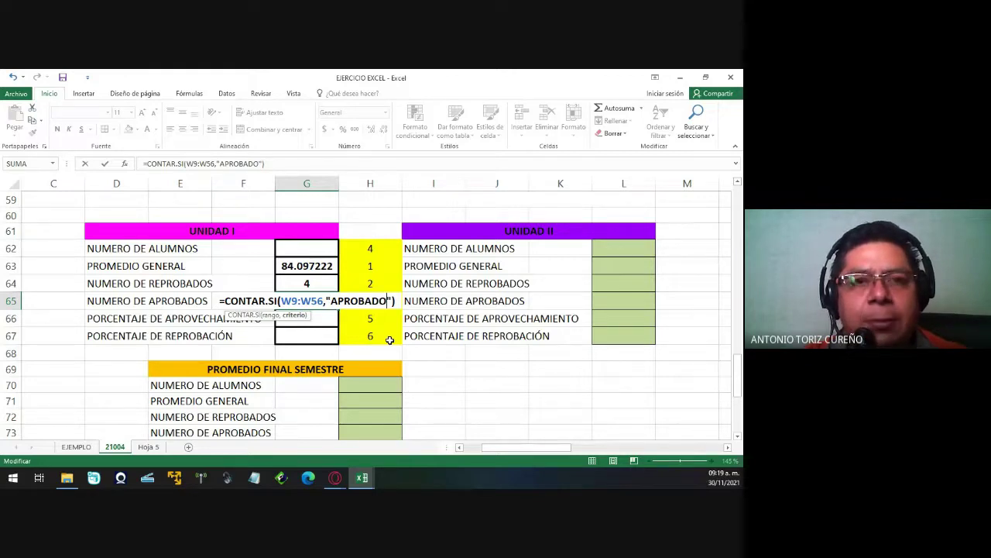
pyautogui.press('Return')
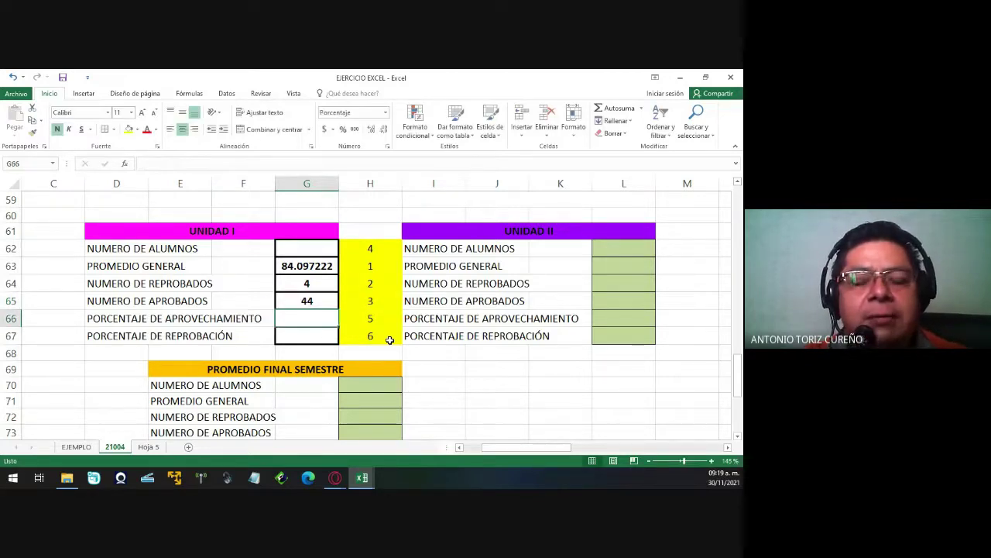
pyautogui.press('Up')
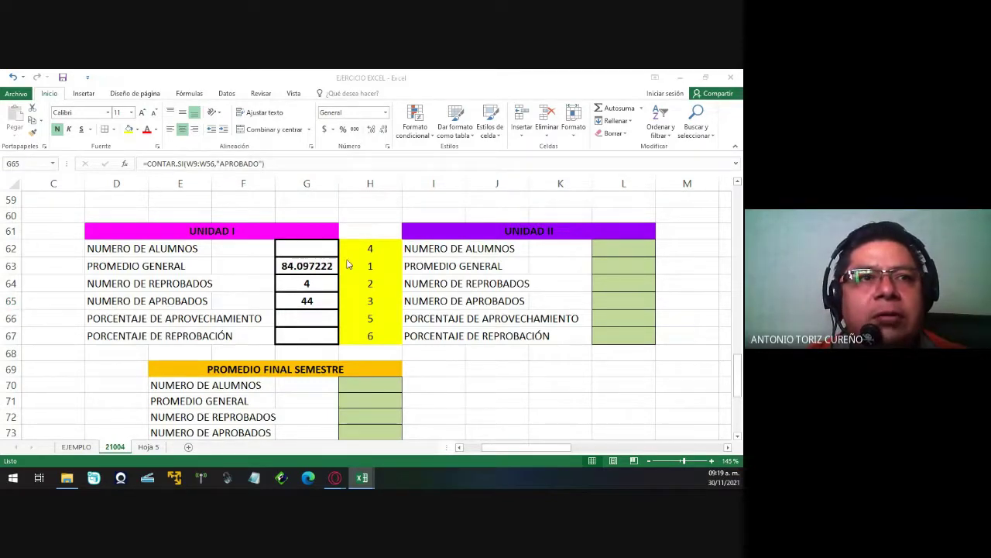
pyautogui.click(309, 245)
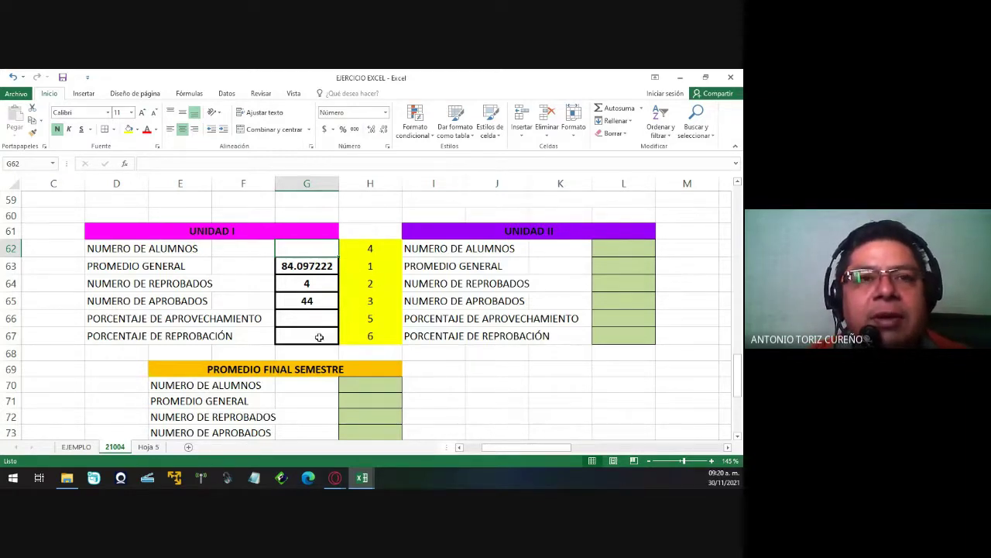
pyautogui.click(313, 282)
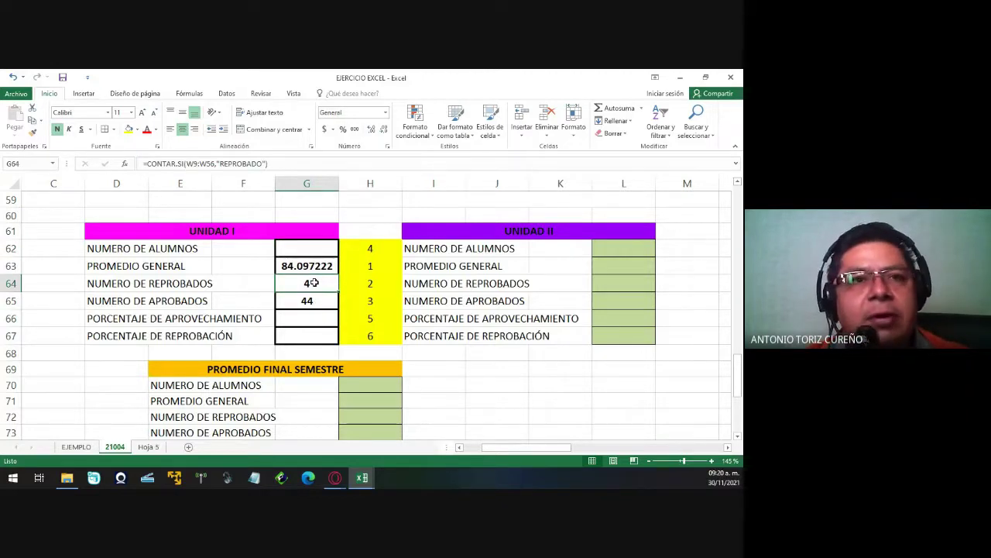
pyautogui.write('2')
pyautogui.press('Escape')
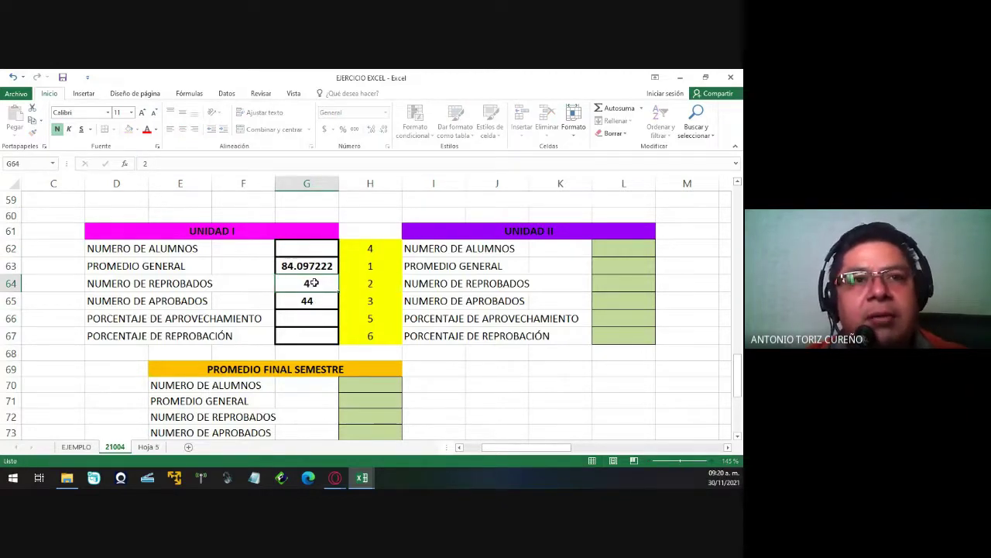
pyautogui.press('Down')
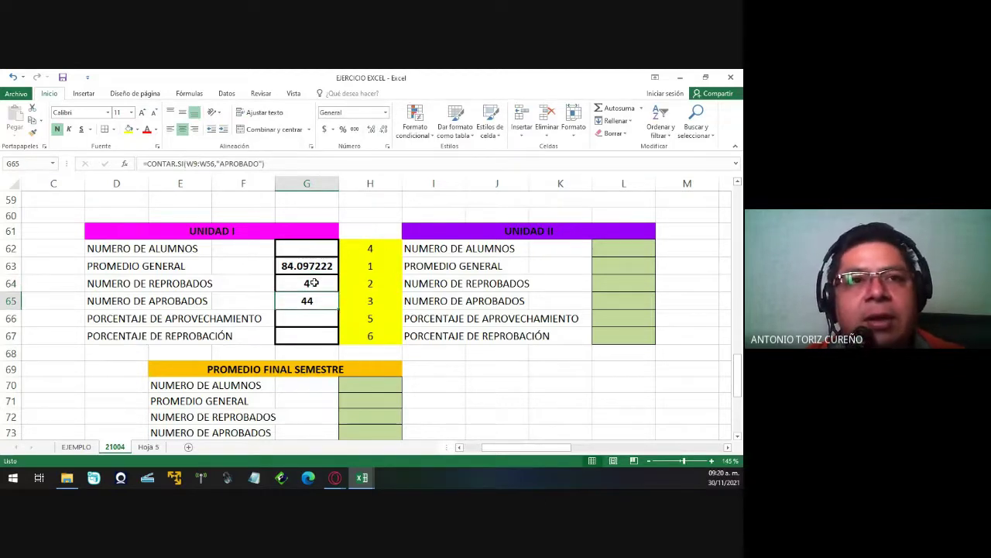
pyautogui.press('Up')
pyautogui.press('Up')
pyautogui.press('Up')
# Total the failed and passed counts in G62 with =SUMA(G64:G65), giving 48.
pyautogui.write('=')
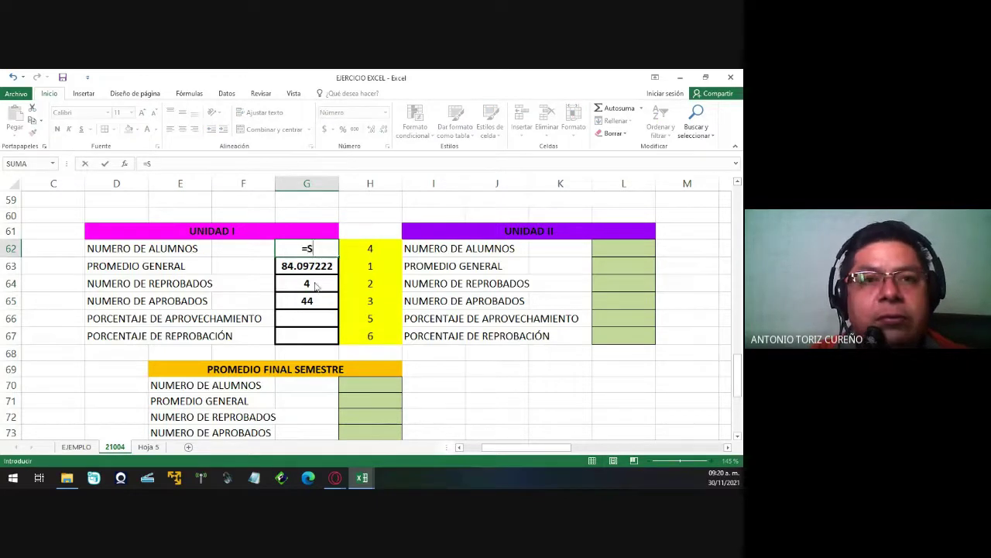
pyautogui.write('SUMA(')
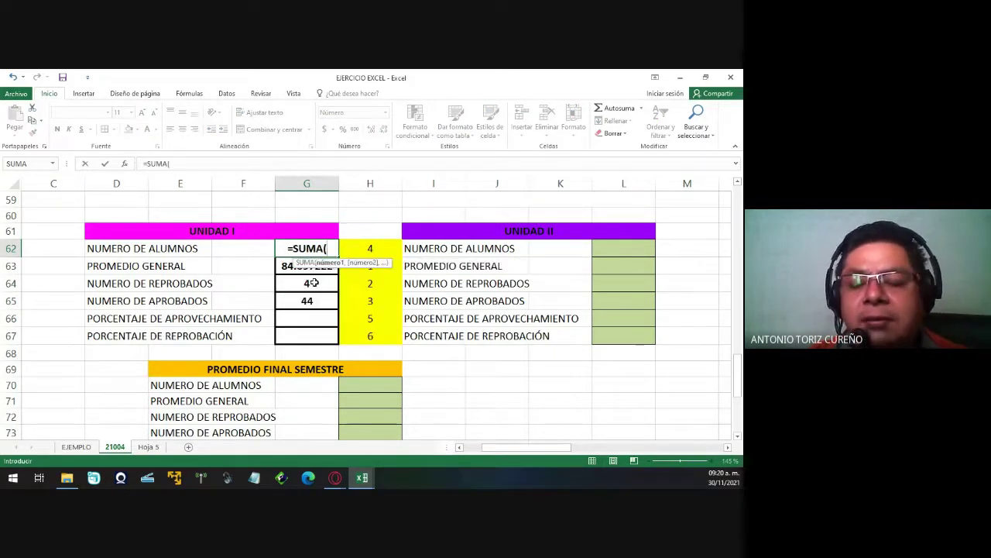
pyautogui.write('G')
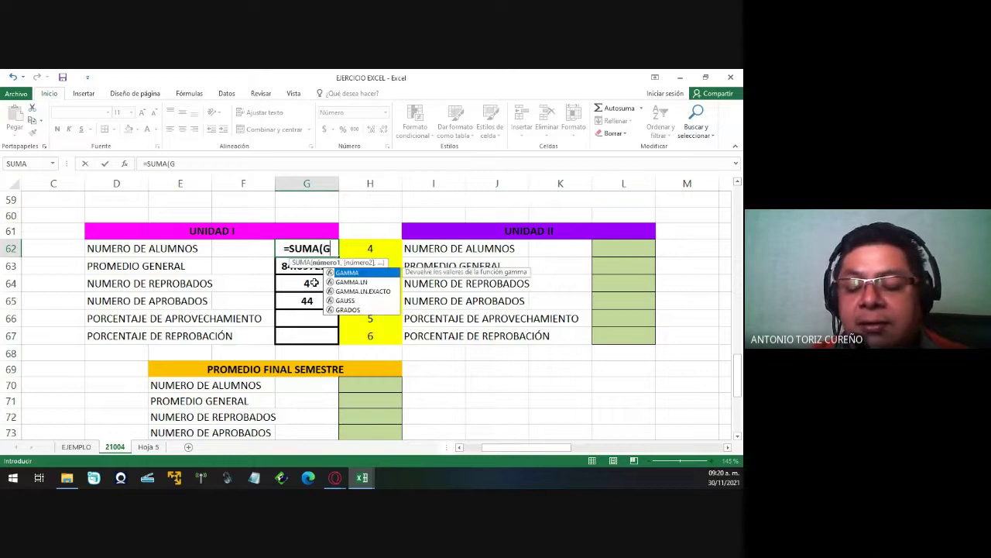
pyautogui.write('6')
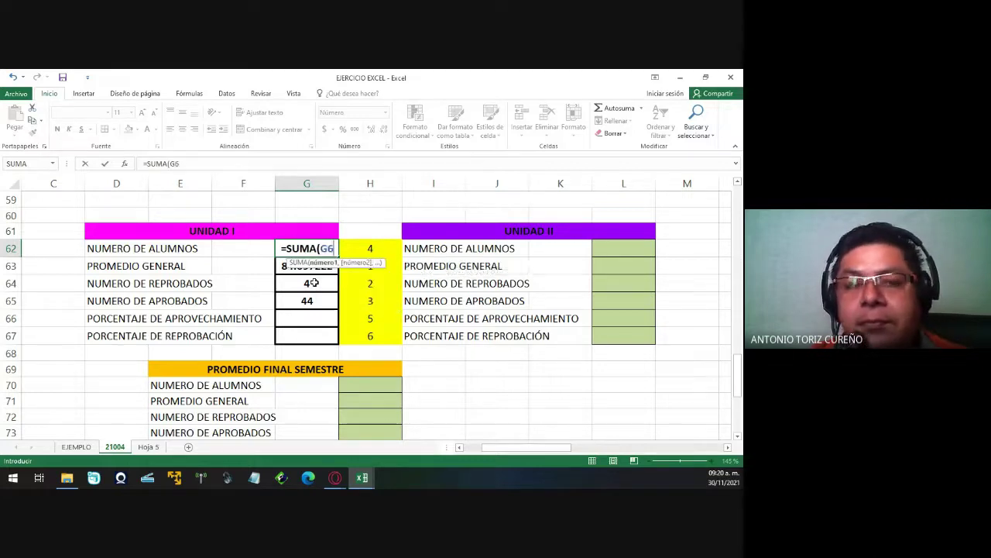
pyautogui.write('4')
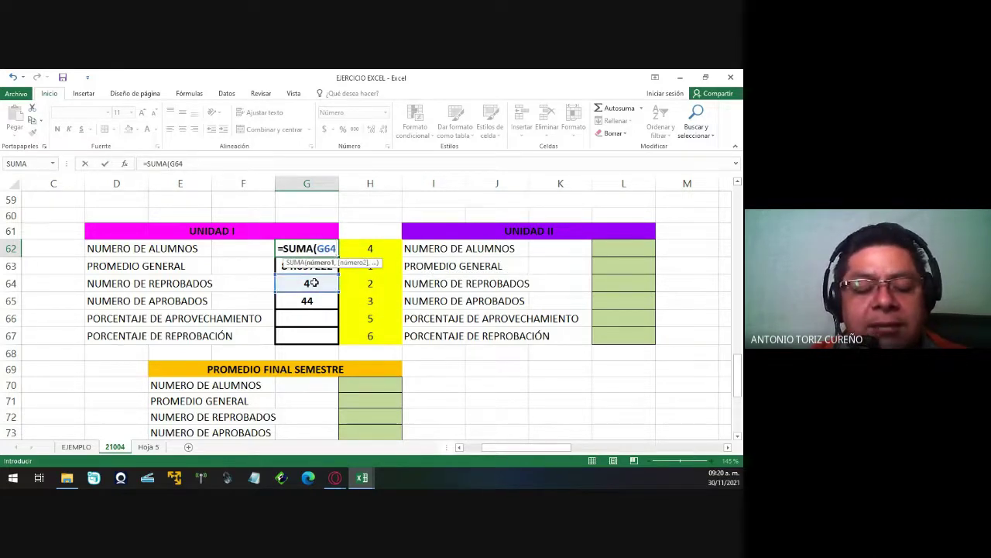
pyautogui.write(':G64')
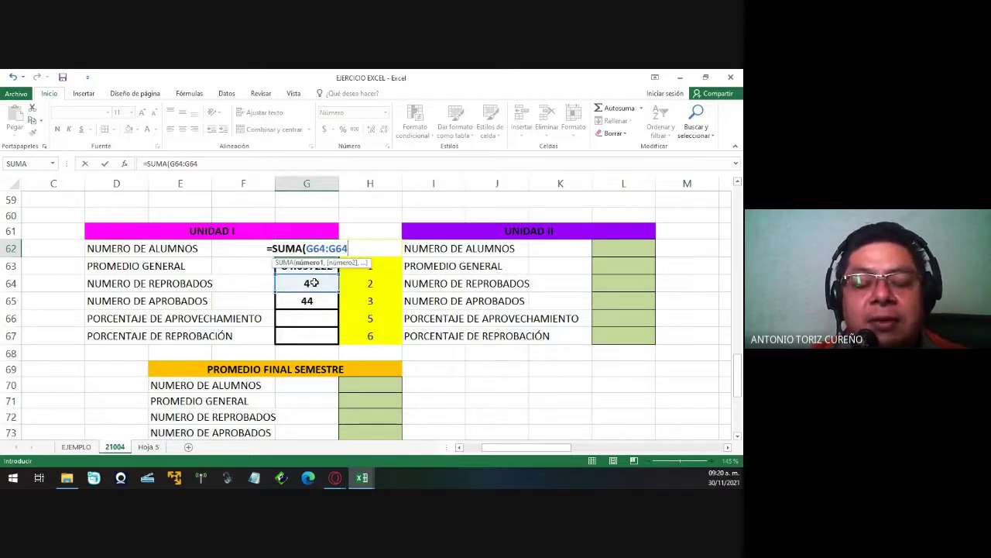
pyautogui.write(')')
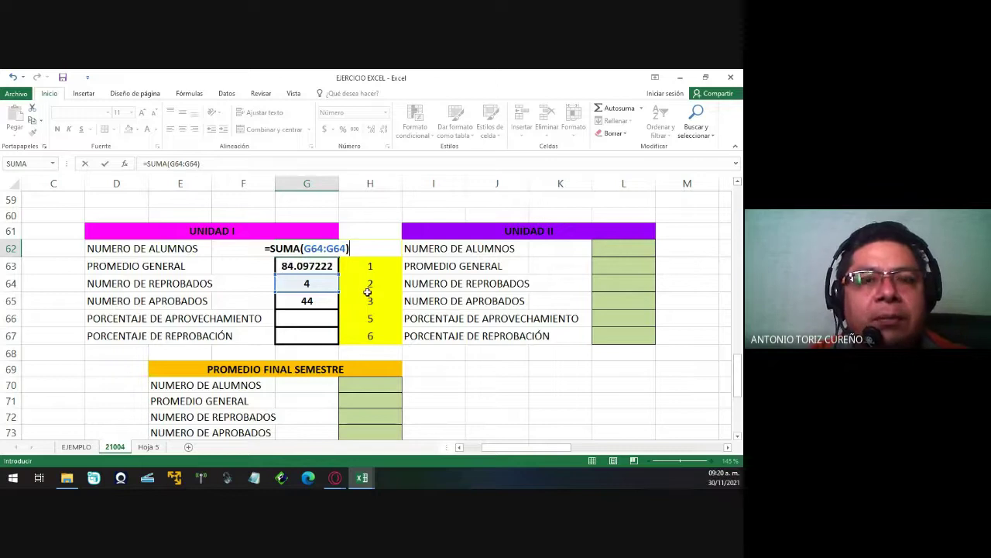
pyautogui.press('Left')
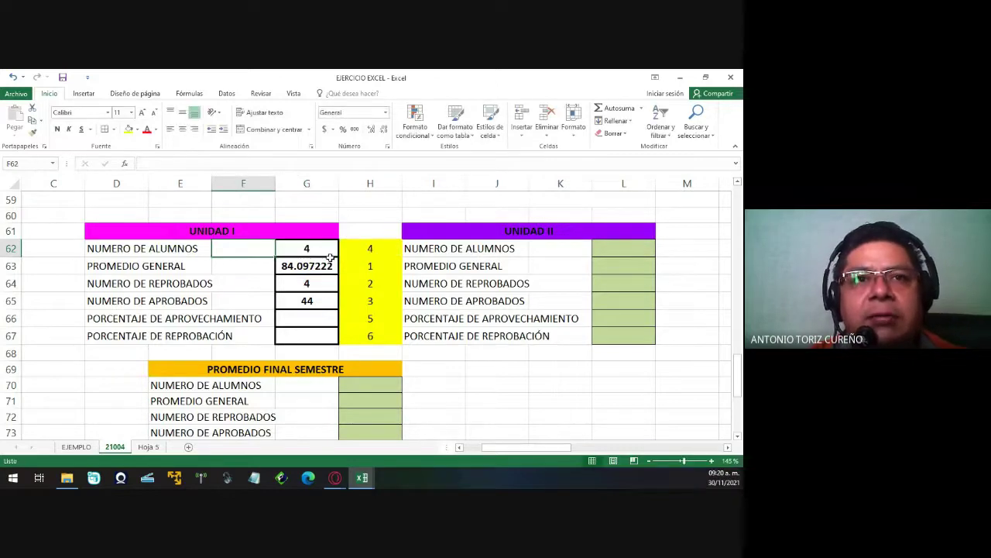
pyautogui.click(330, 252)
pyautogui.doubleClick(329, 249)
pyautogui.click(346, 249)
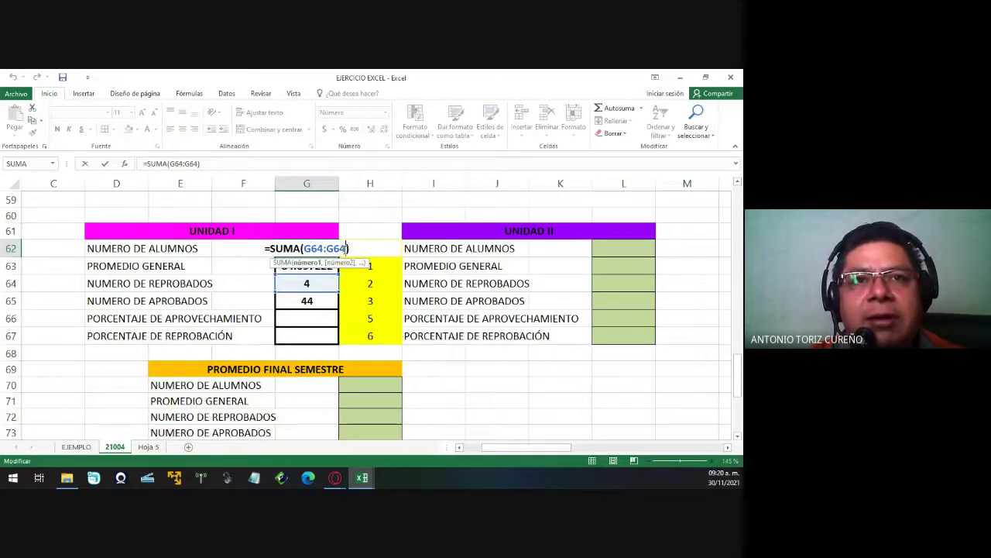
pyautogui.press('BackSpace')
pyautogui.write('5')
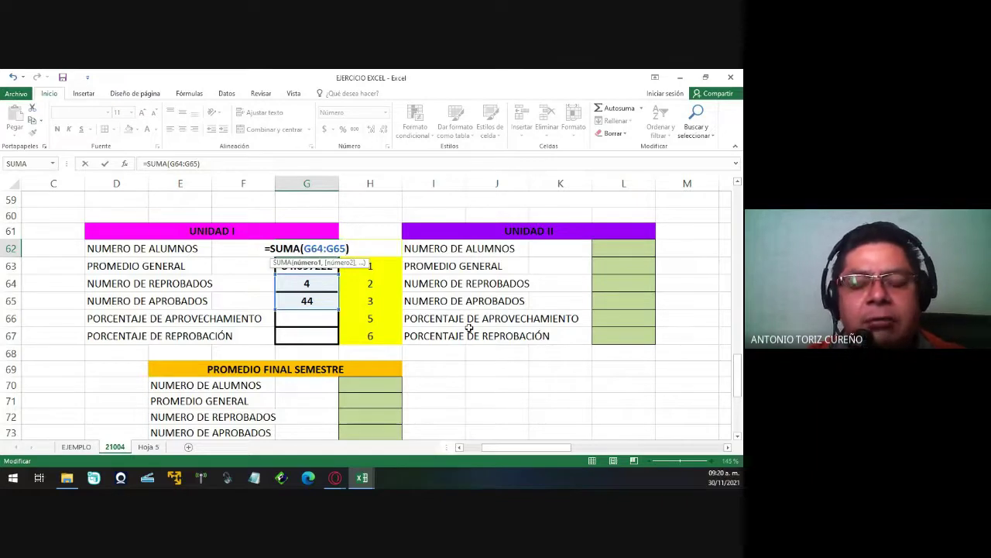
pyautogui.press('Return')
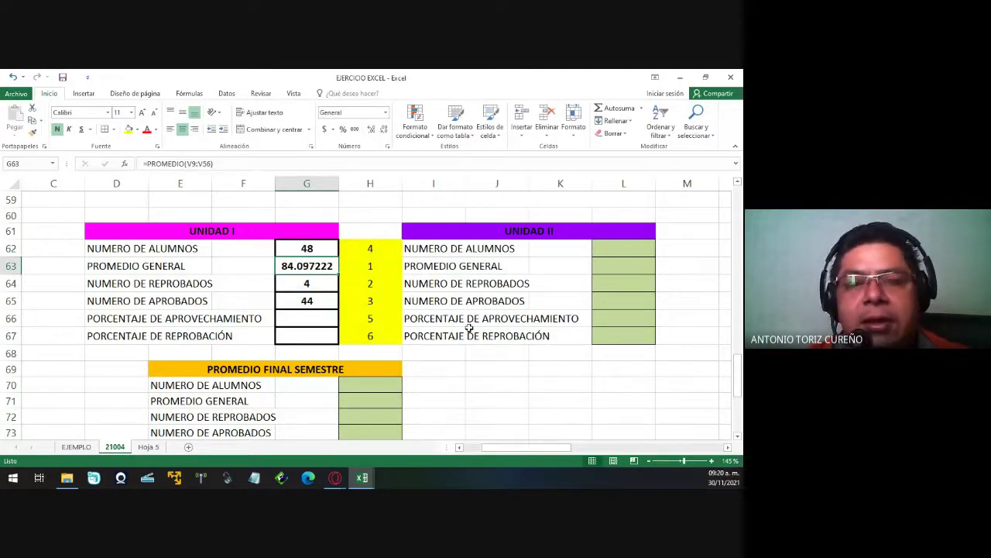
pyautogui.press('Up')
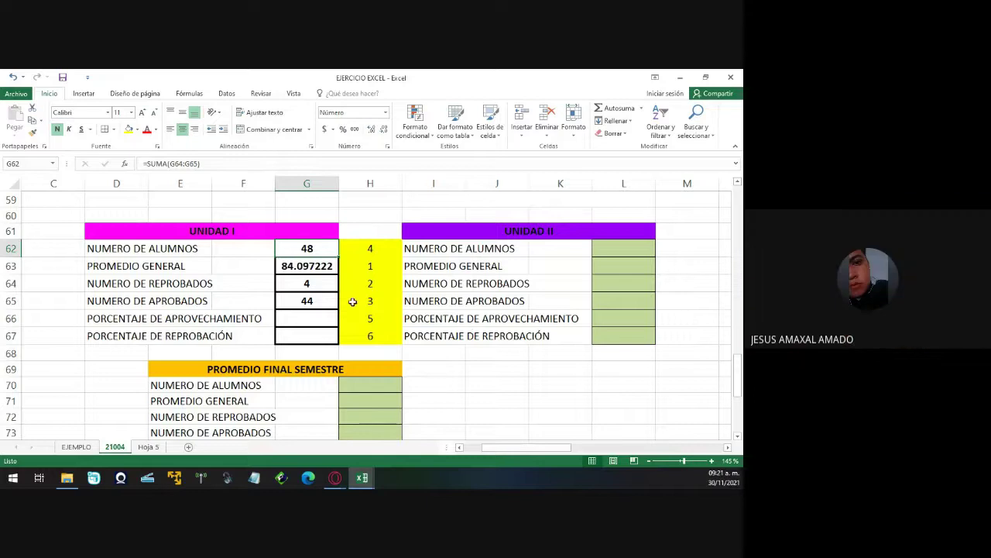
# Center, bold and fill yellow the student count 48 in cell A57.
pyautogui.click(89, 293)
pyautogui.hscroll(-2, 88, 292)
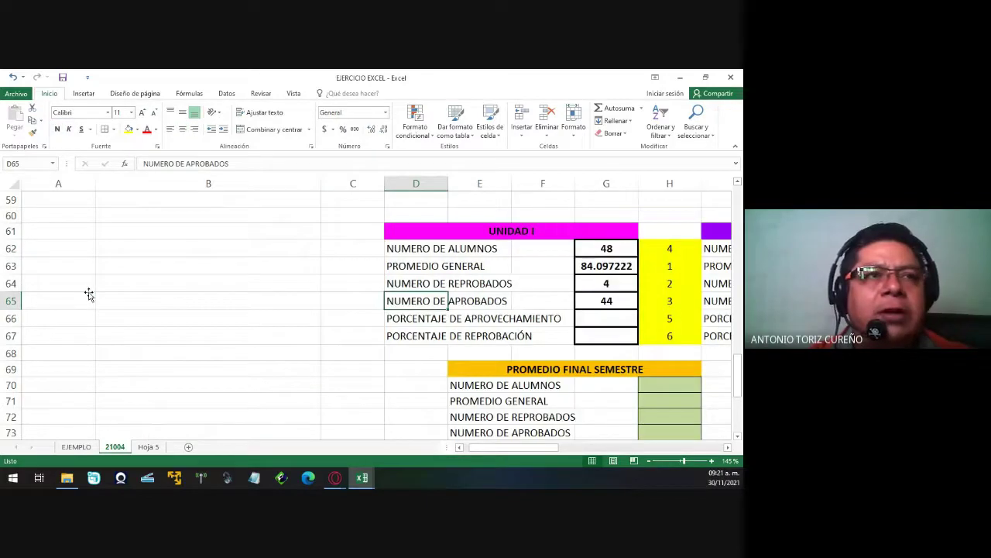
pyautogui.scroll(2, 89, 288)
pyautogui.click(85, 265)
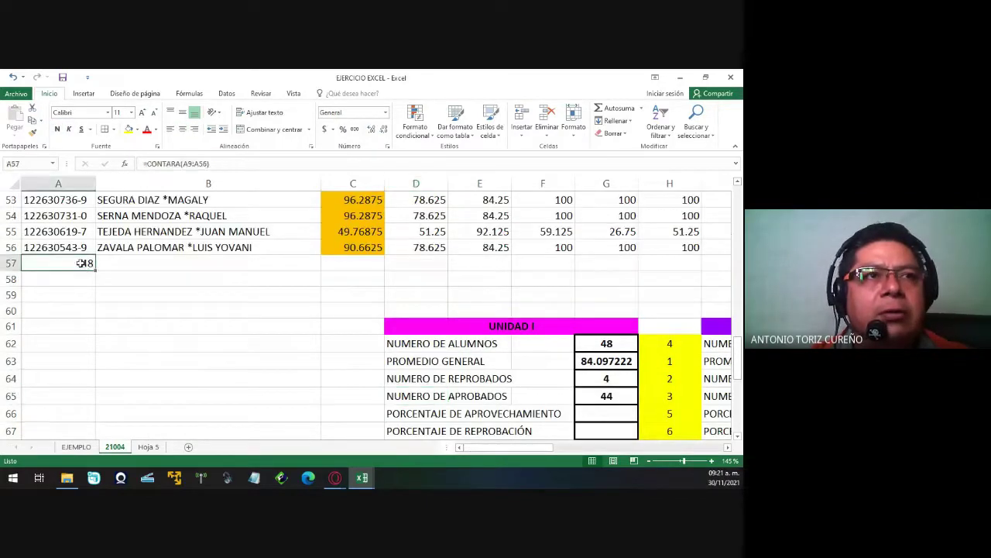
pyautogui.click(182, 130)
pyautogui.click(56, 129)
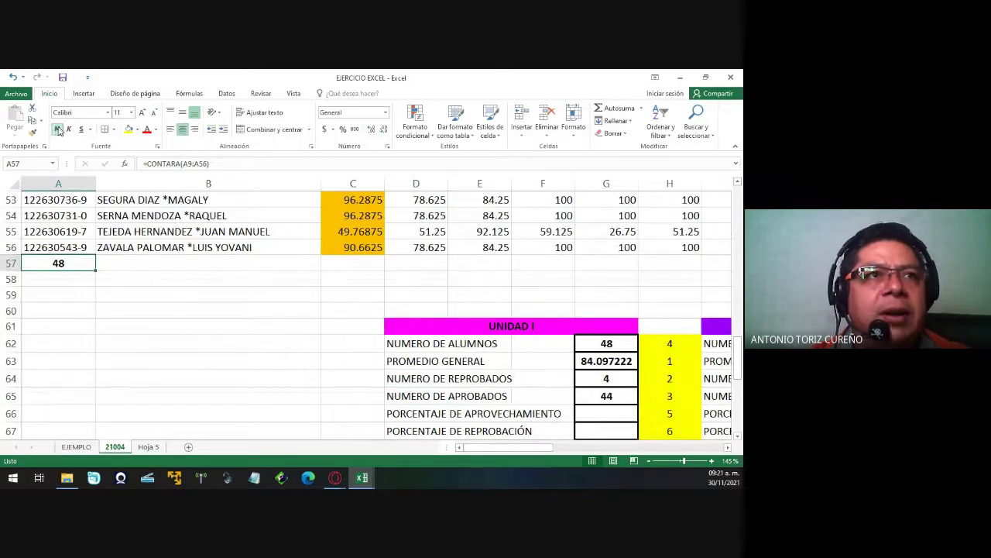
pyautogui.click(129, 129)
pyautogui.click(131, 340)
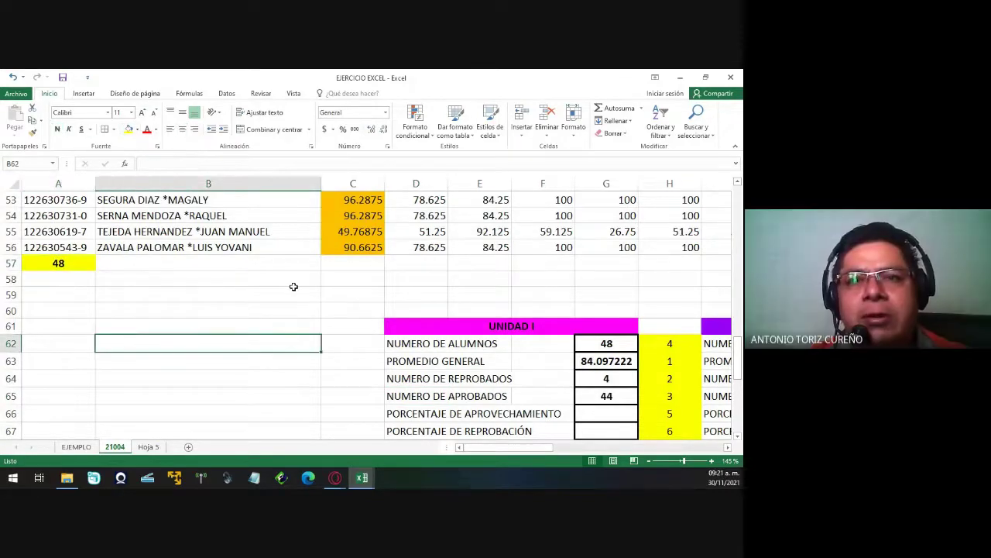
pyautogui.click(612, 341)
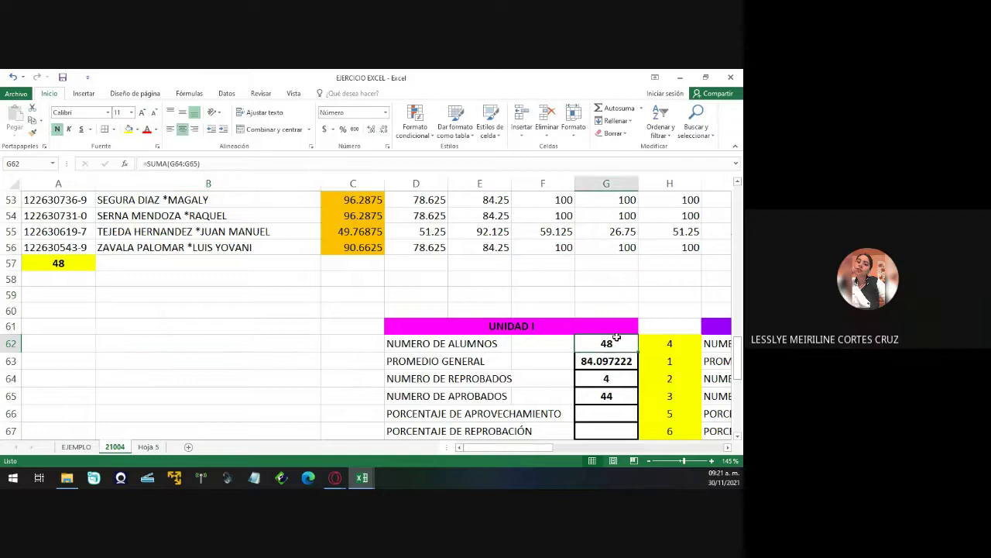
pyautogui.scroll(-1, 643, 350)
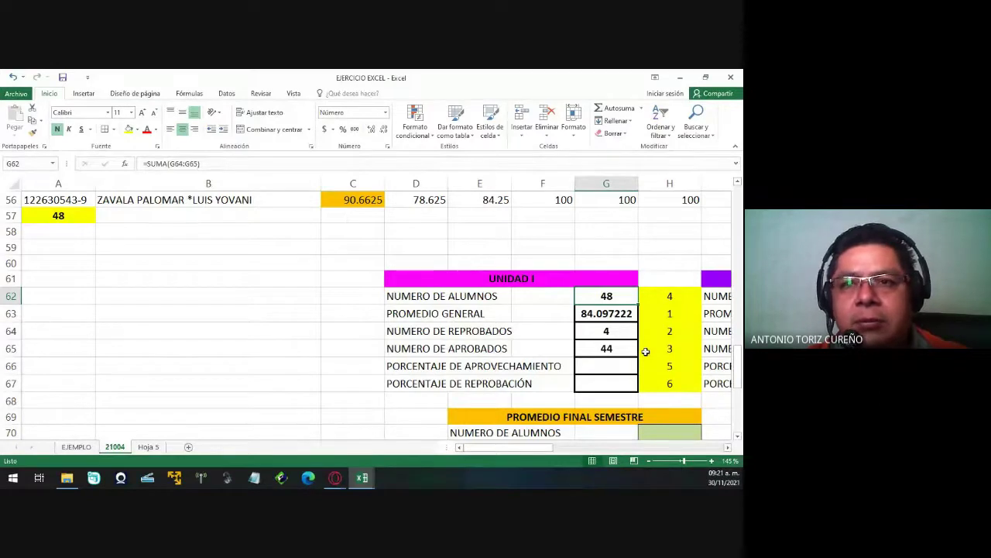
pyautogui.click(645, 351)
pyautogui.click(604, 365)
pyautogui.moveTo(604, 365); pyautogui.dragTo(603, 365)
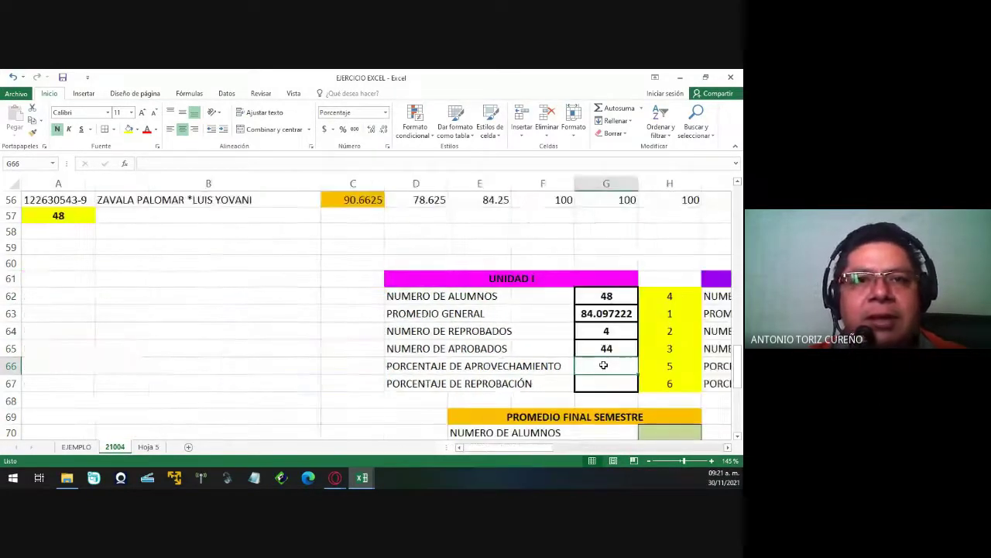
pyautogui.hscroll(3, 603, 365)
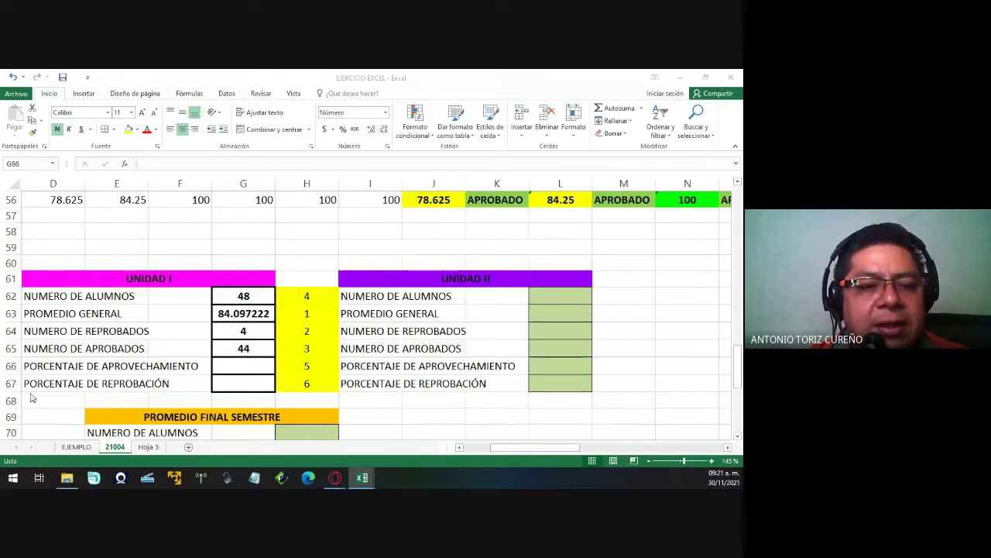
pyautogui.click(252, 366)
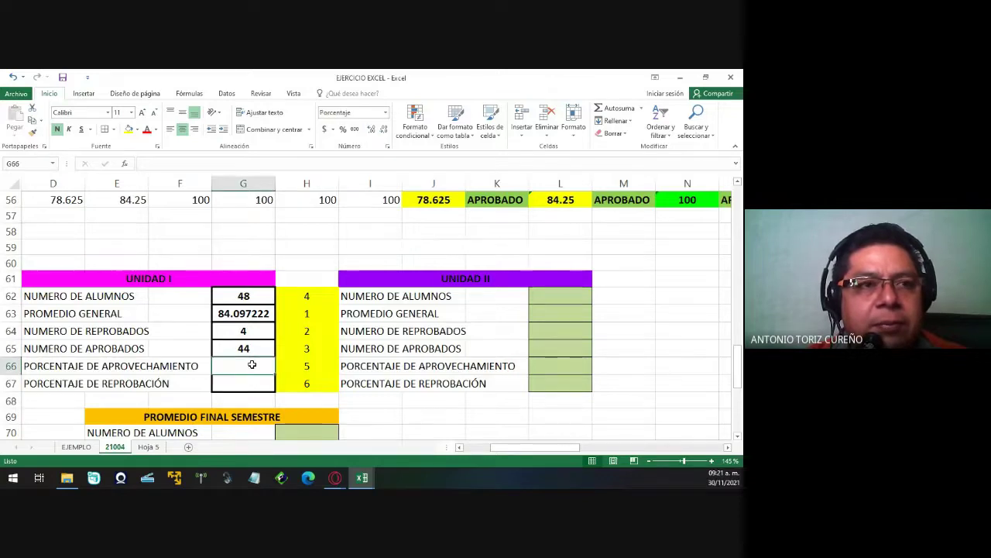
pyautogui.write('=')
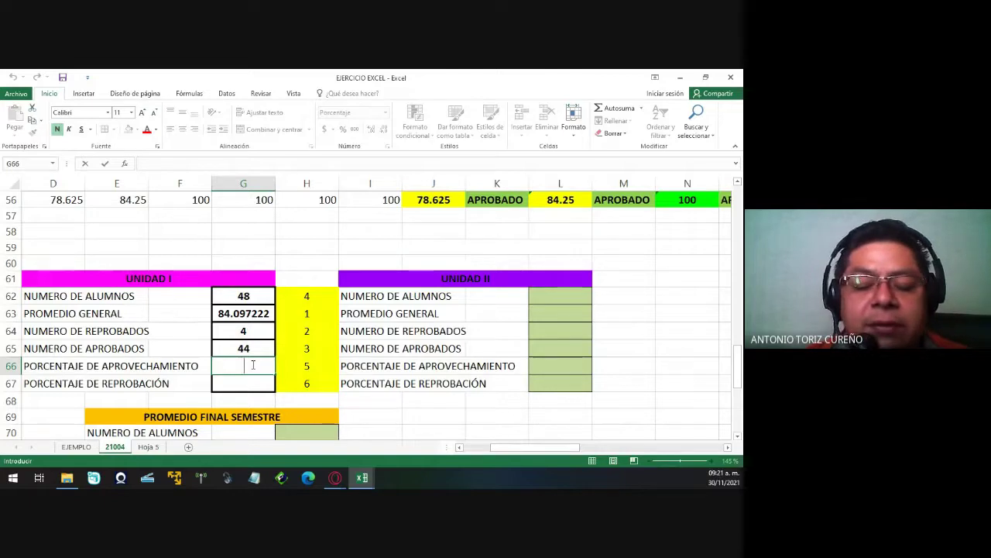
# Enter =((G65)/G62)*100 in G66 as the passing percentage.
pyautogui.write('=')
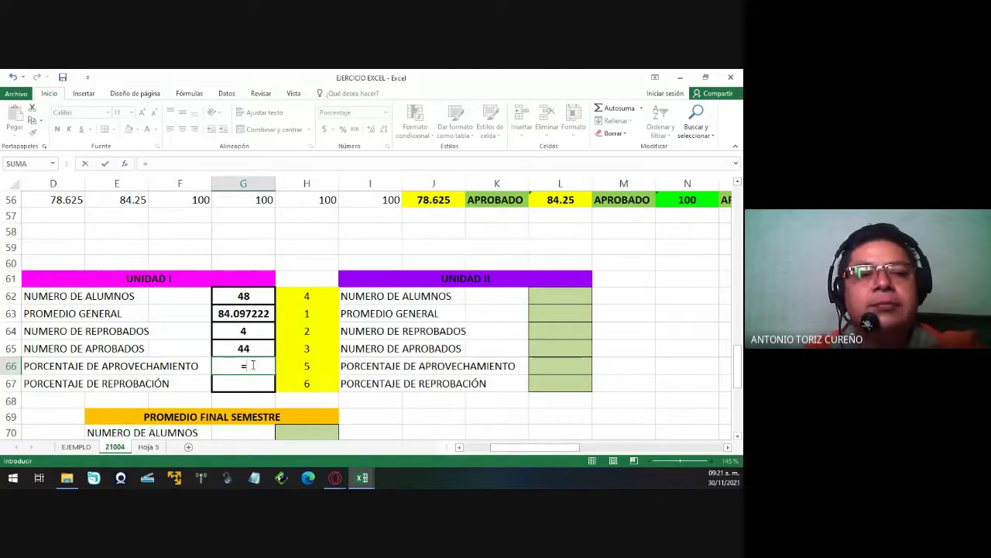
pyautogui.write('((')
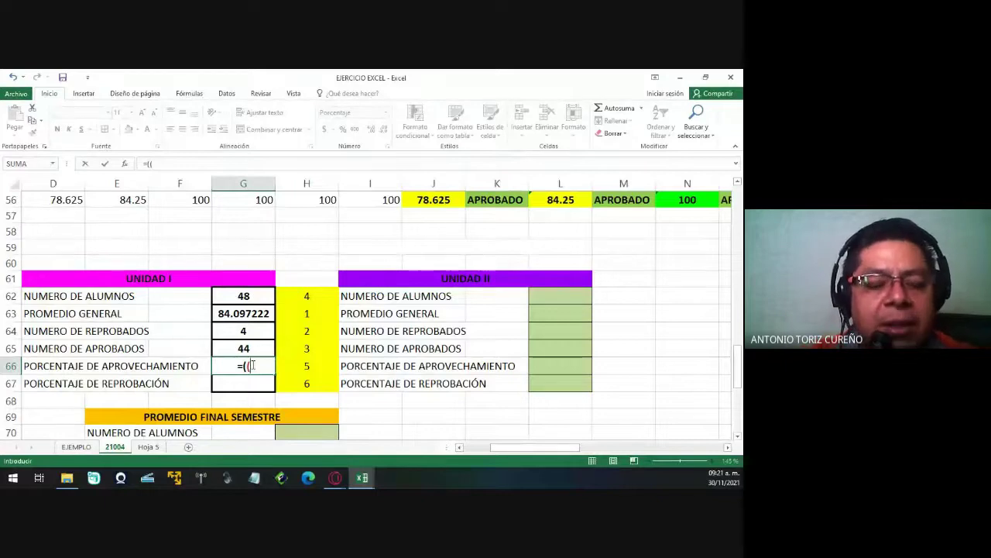
pyautogui.write('G65')
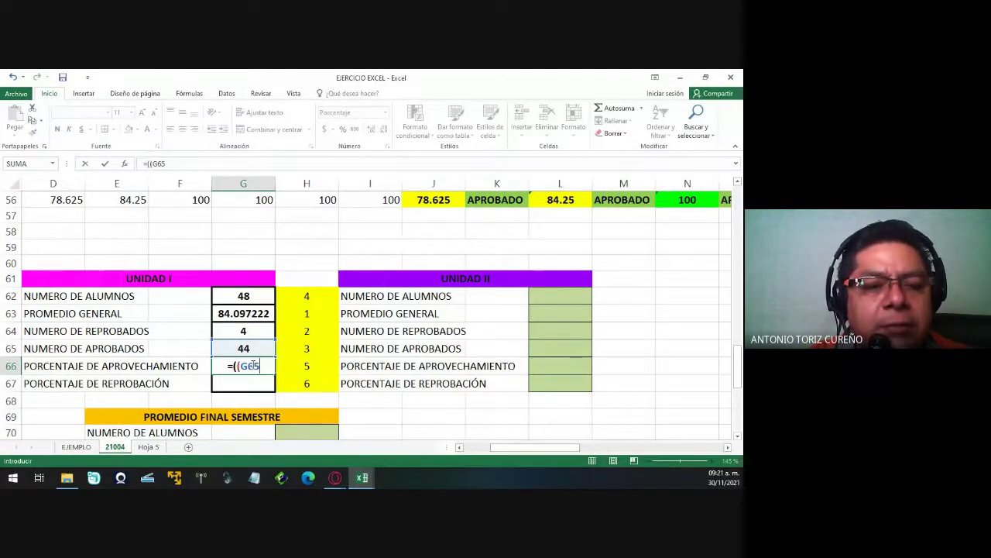
pyautogui.write(')')
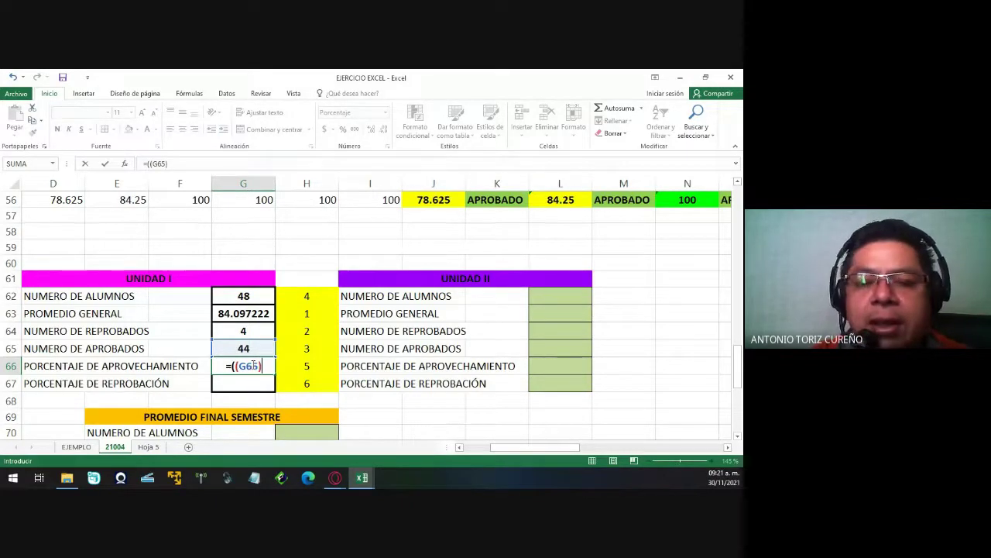
pyautogui.write('/')
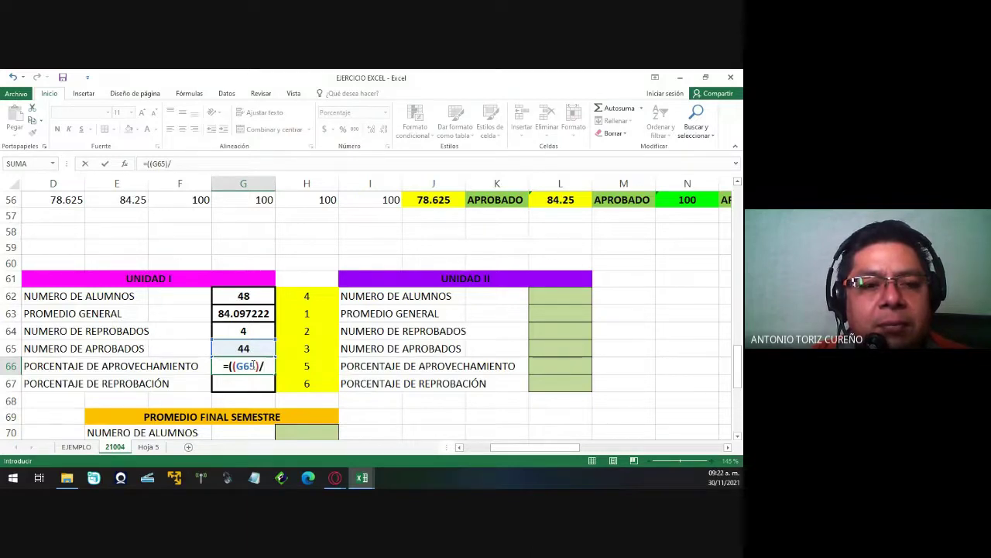
pyautogui.write('G')
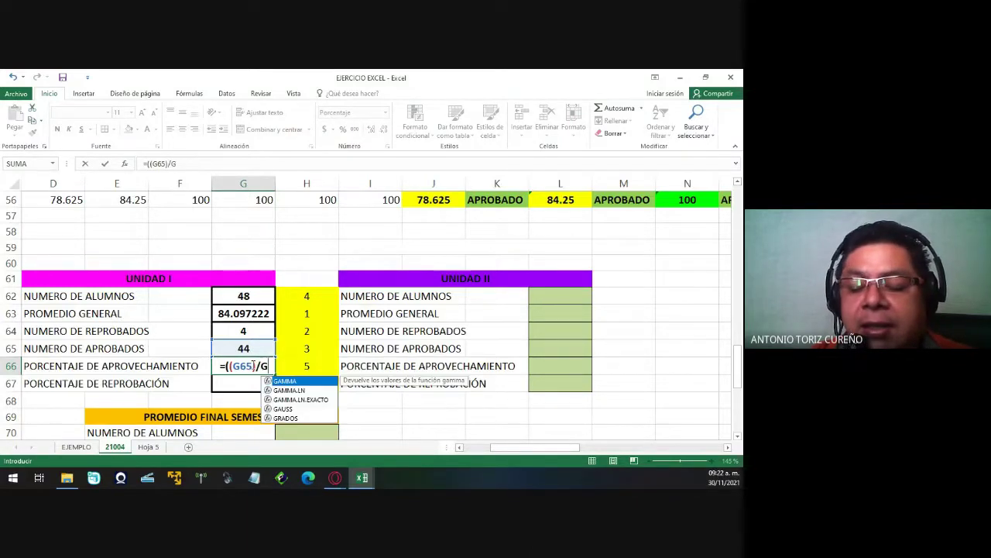
pyautogui.write('62')
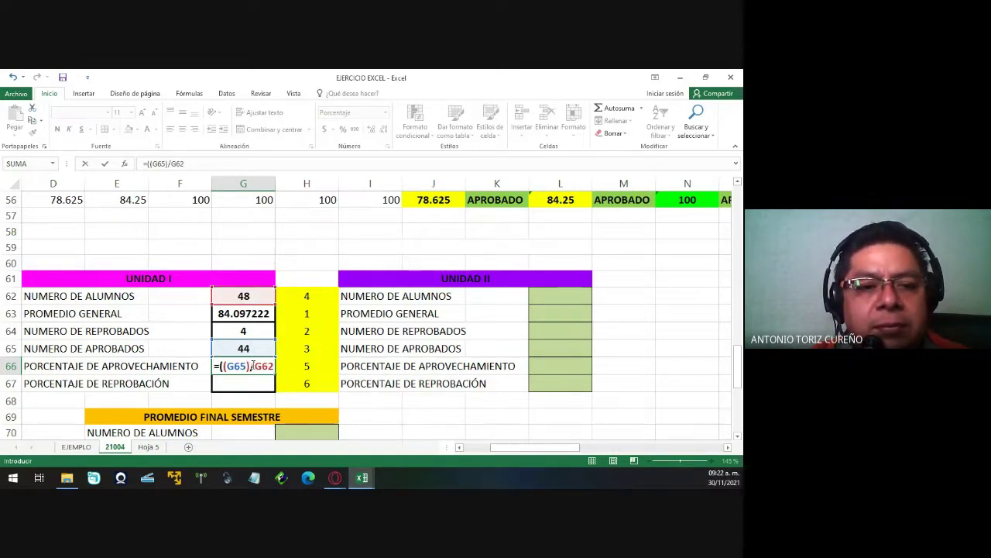
pyautogui.write(')')
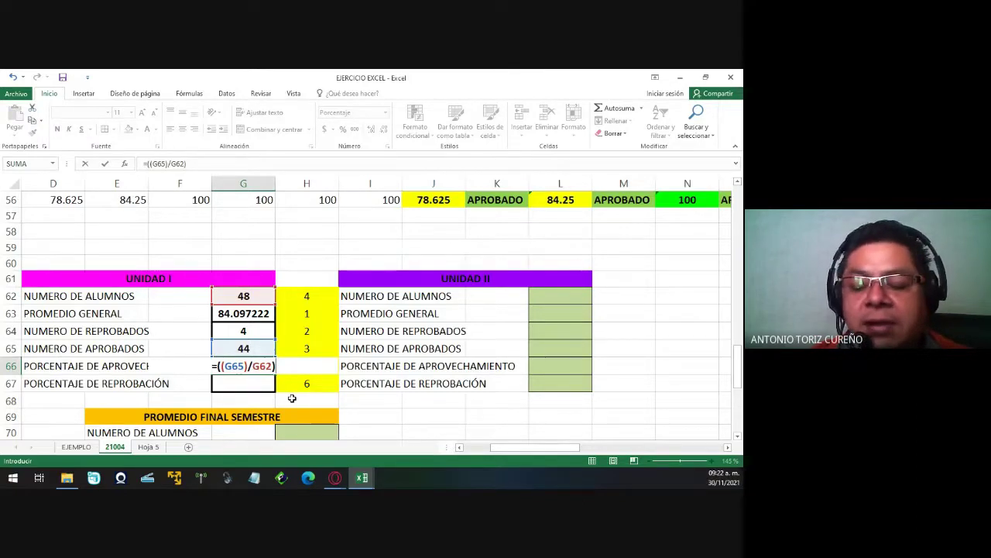
pyautogui.write('*100')
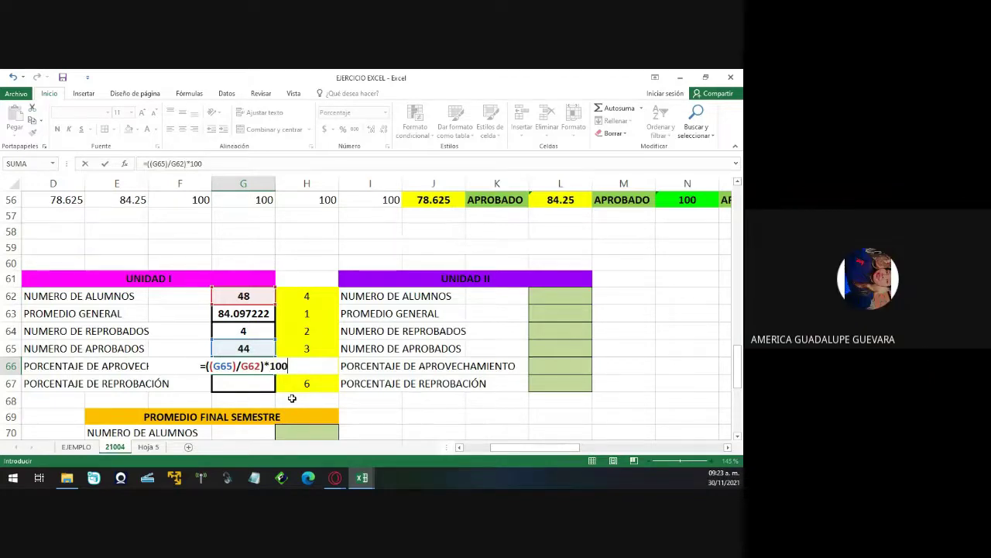
pyautogui.press('Return')
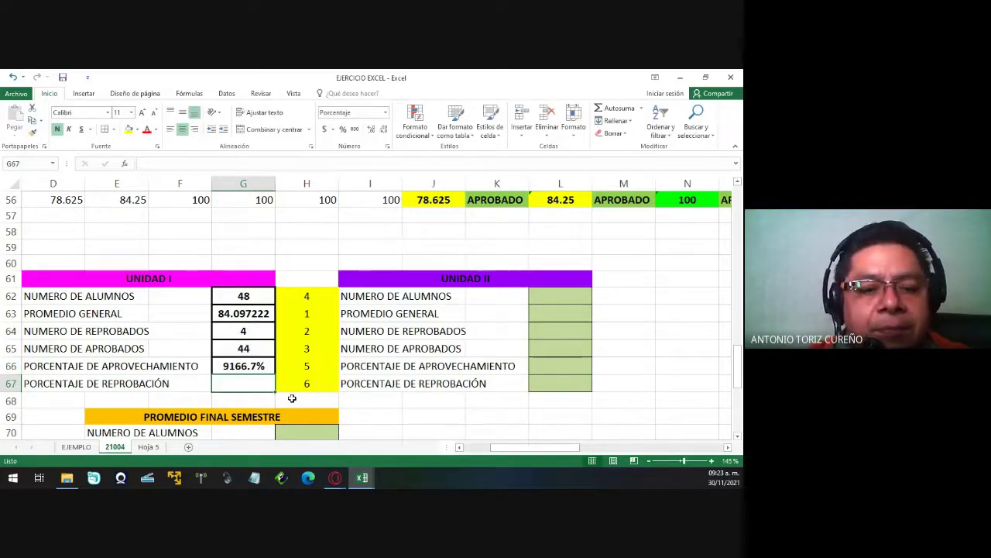
# Remove *100 from G66 so it reads =((G65)/G62) and shows 91.7%.
pyautogui.press('Up')
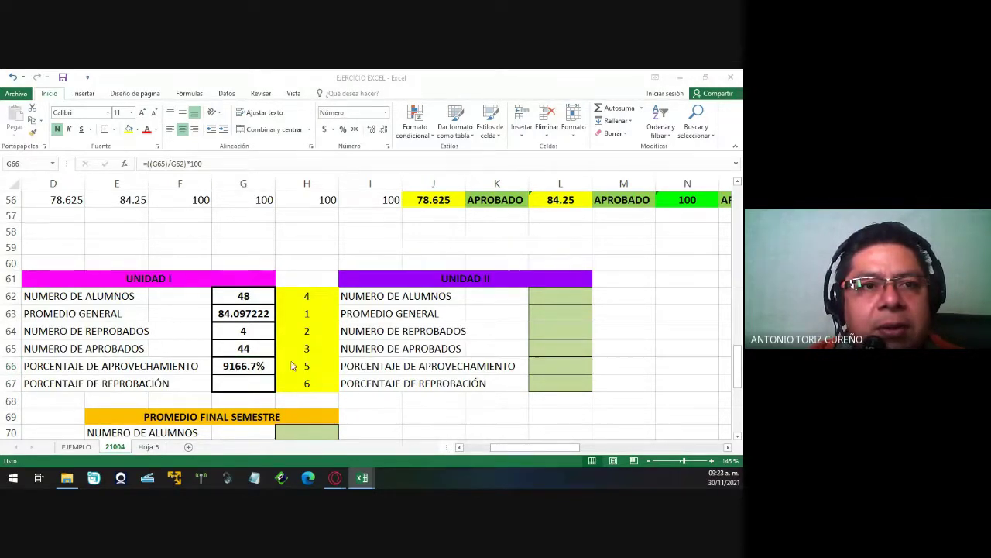
pyautogui.click(257, 366)
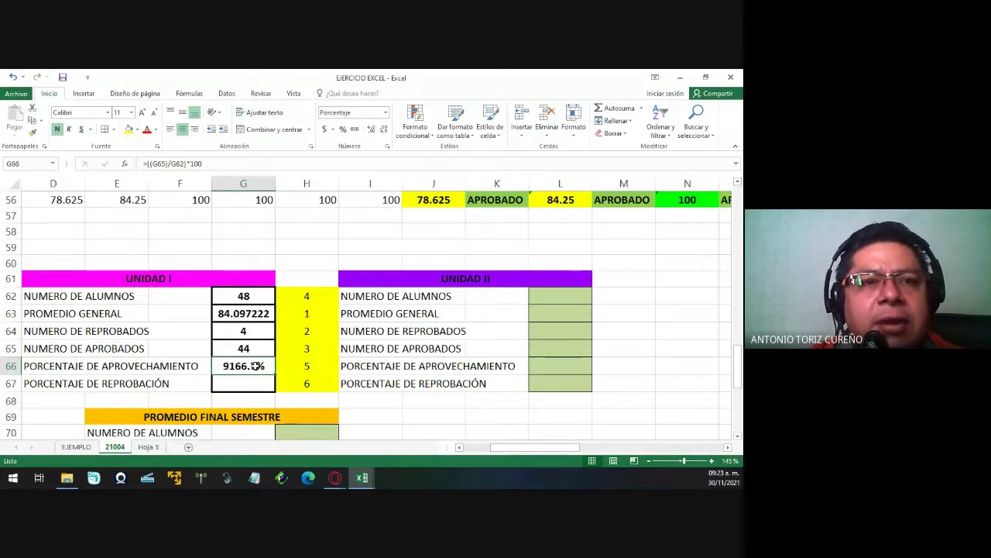
pyautogui.doubleClick(257, 366)
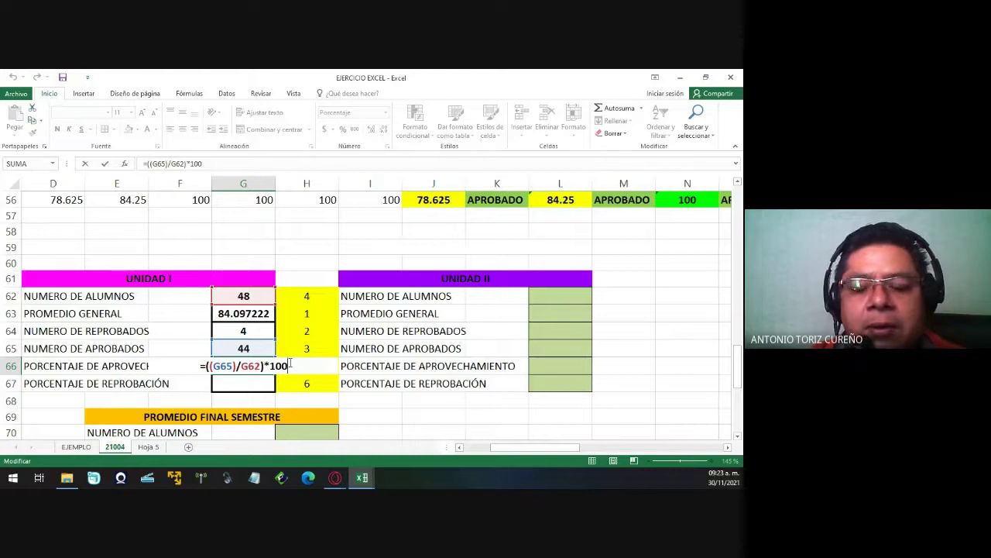
pyautogui.press('BackSpace')
pyautogui.press('BackSpace')
pyautogui.press('BackSpace')
pyautogui.press('Return')
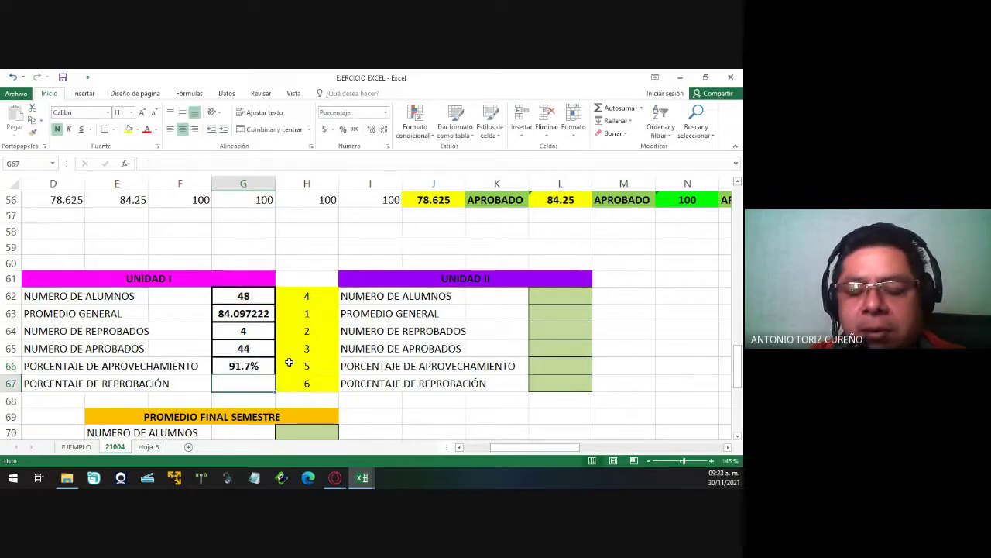
pyautogui.doubleClick(255, 366)
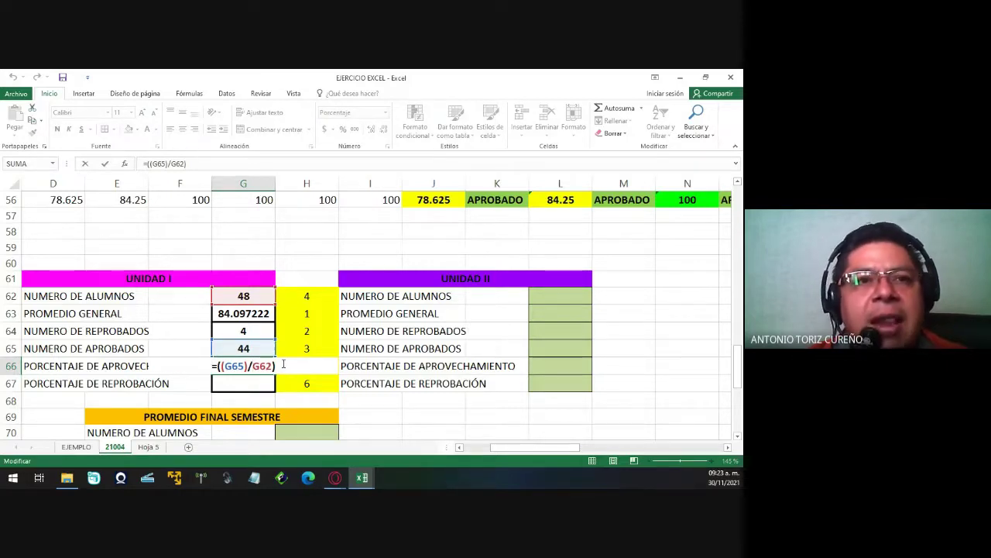
pyautogui.press('Return')
pyautogui.click(254, 366)
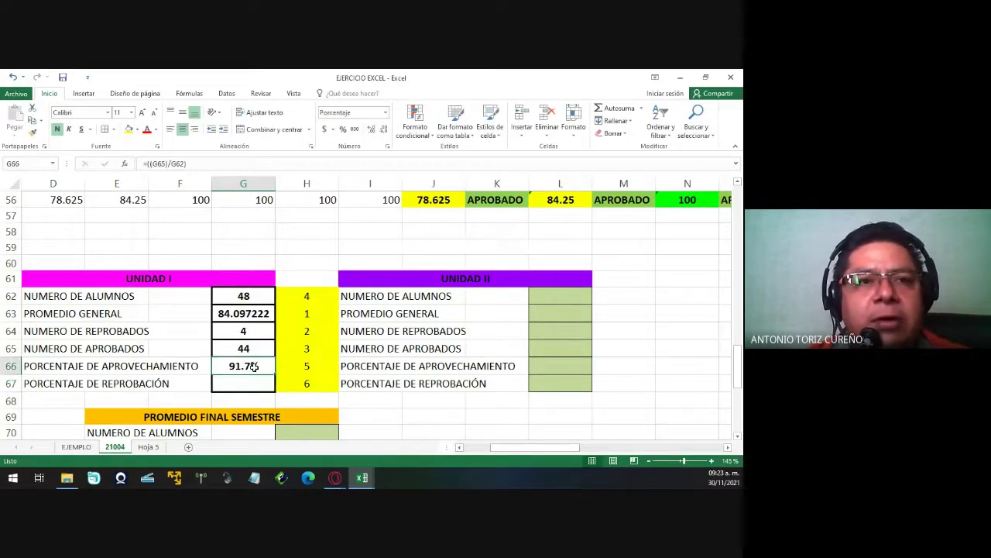
# Switch G66 to Number format with 1 decimal.
pyautogui.rightClick(254, 366)
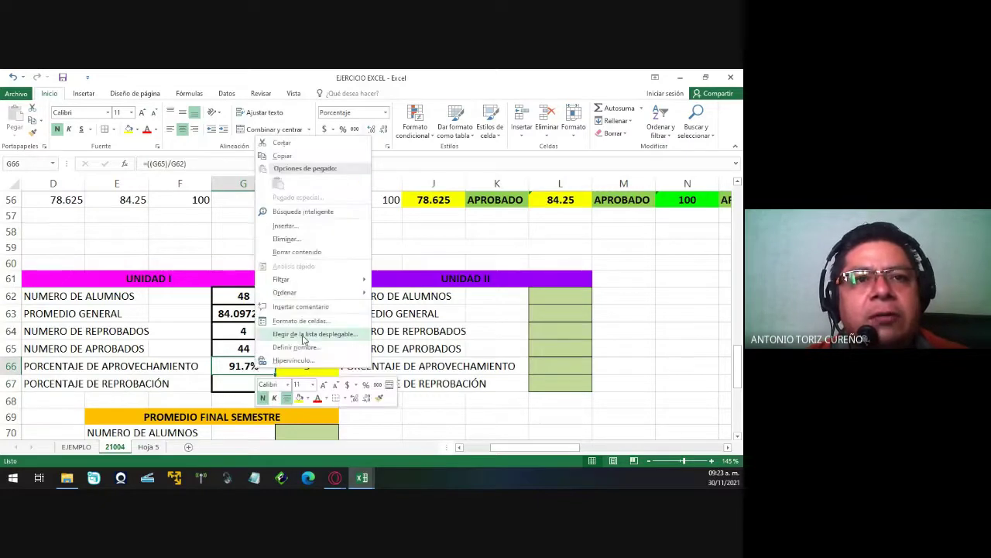
pyautogui.click(320, 321)
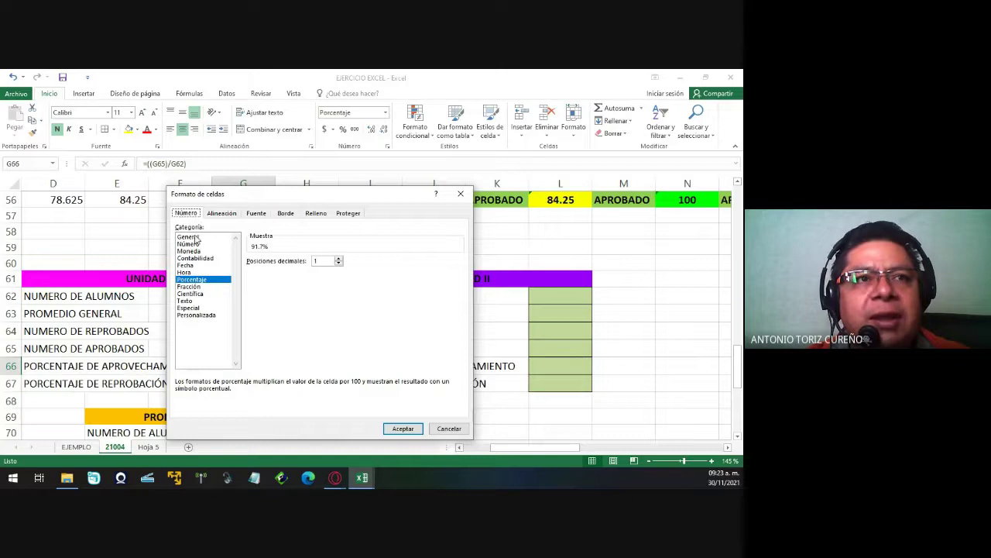
pyautogui.click(189, 246)
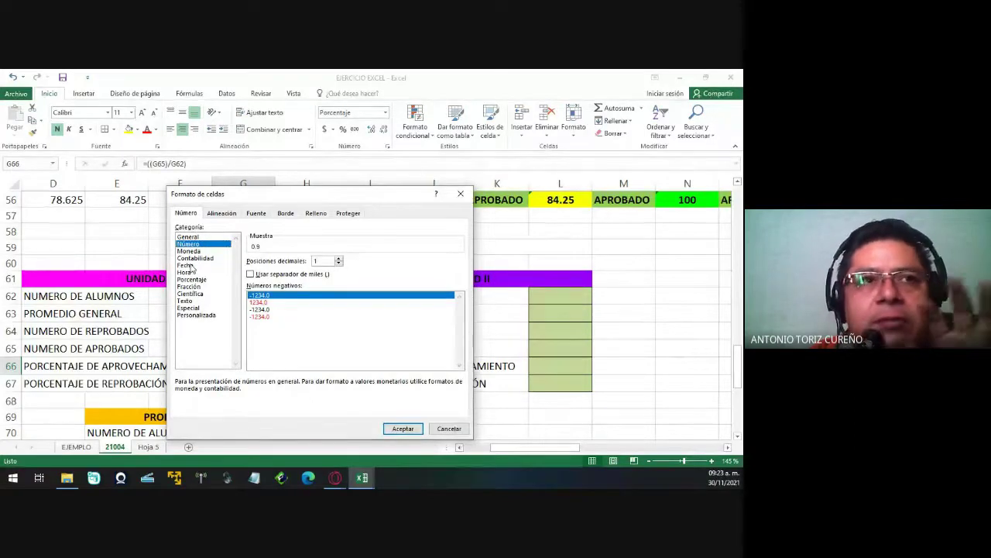
pyautogui.click(402, 428)
# Restore *100 to G66's formula so it displays 91.7, reconfirming the Number format.
pyautogui.doubleClick(253, 367)
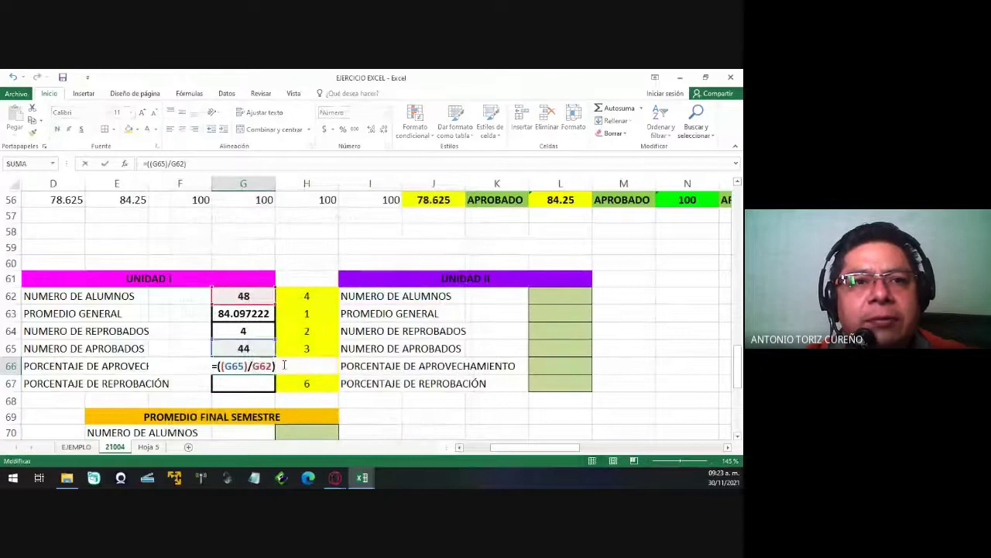
pyautogui.write('*100')
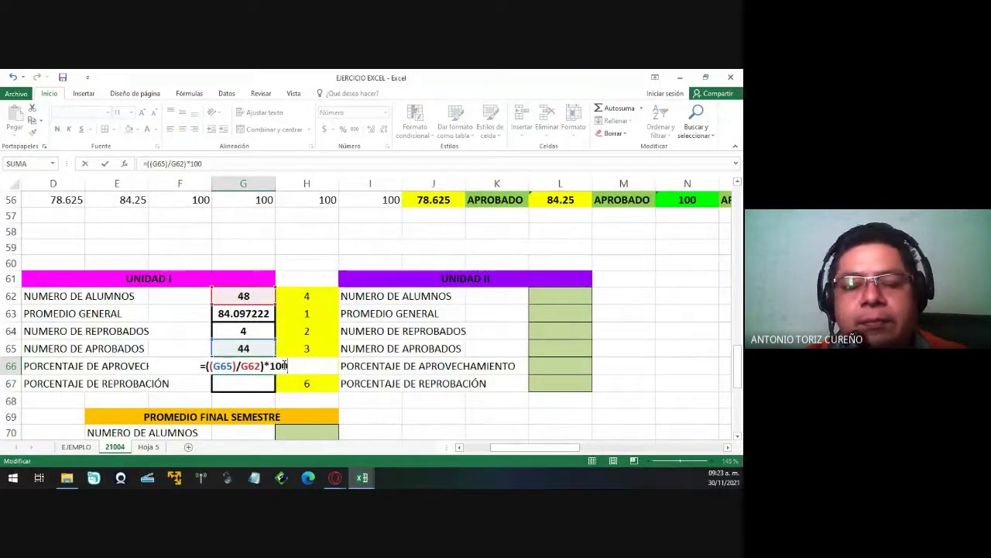
pyautogui.press('Return')
pyautogui.click(261, 365)
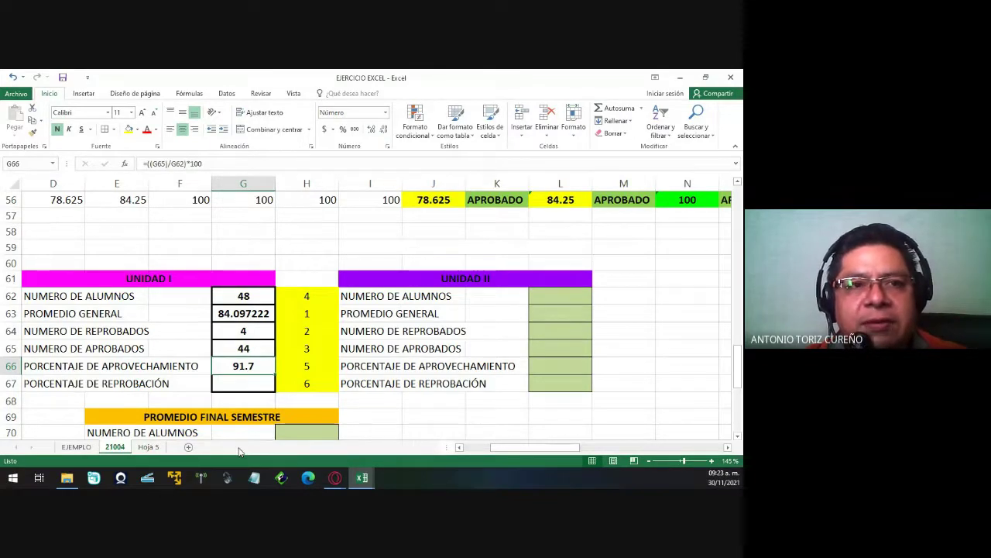
pyautogui.doubleClick(248, 366)
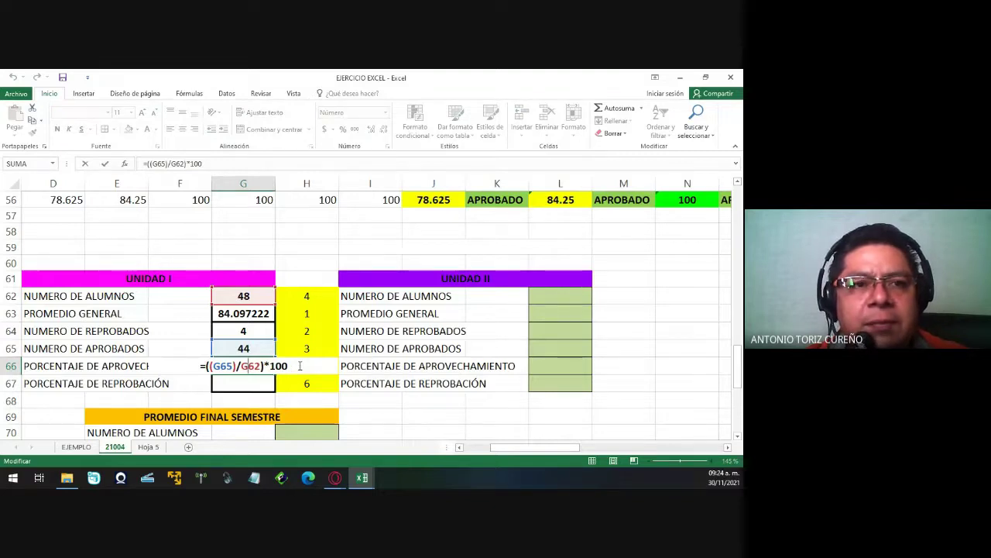
pyautogui.hotkey('ctrl', 'Return')
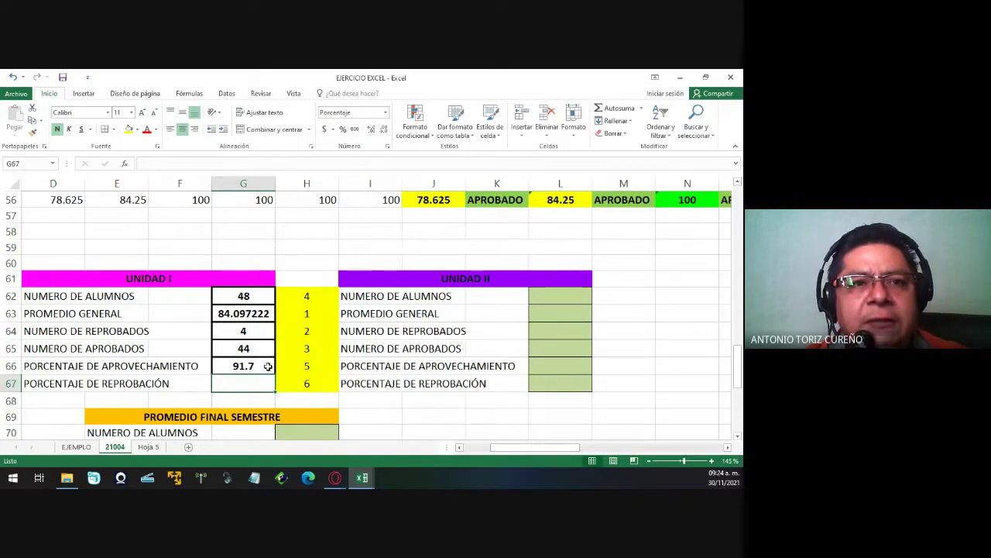
pyautogui.rightClick(265, 365)
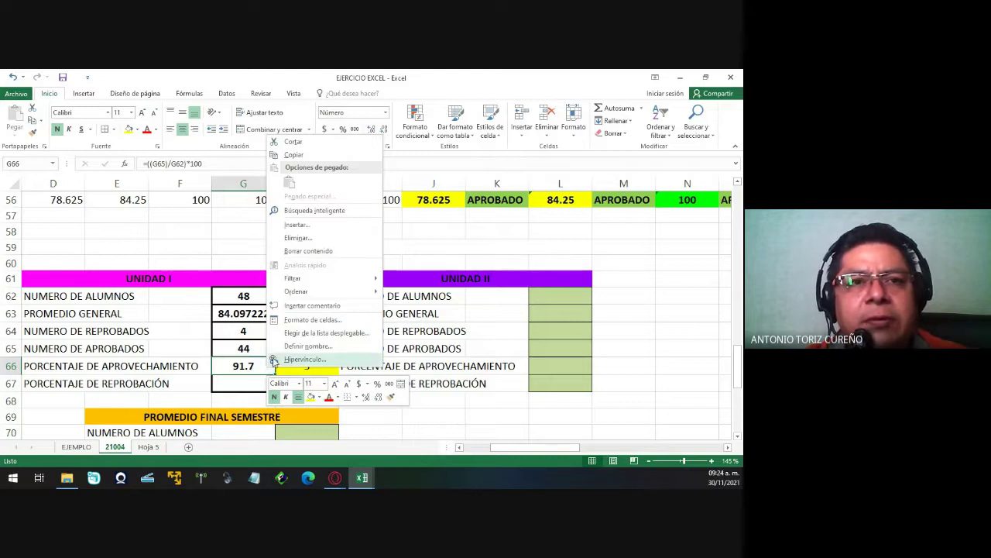
pyautogui.press('Escape')
pyautogui.hotkey('ctrl', '1')
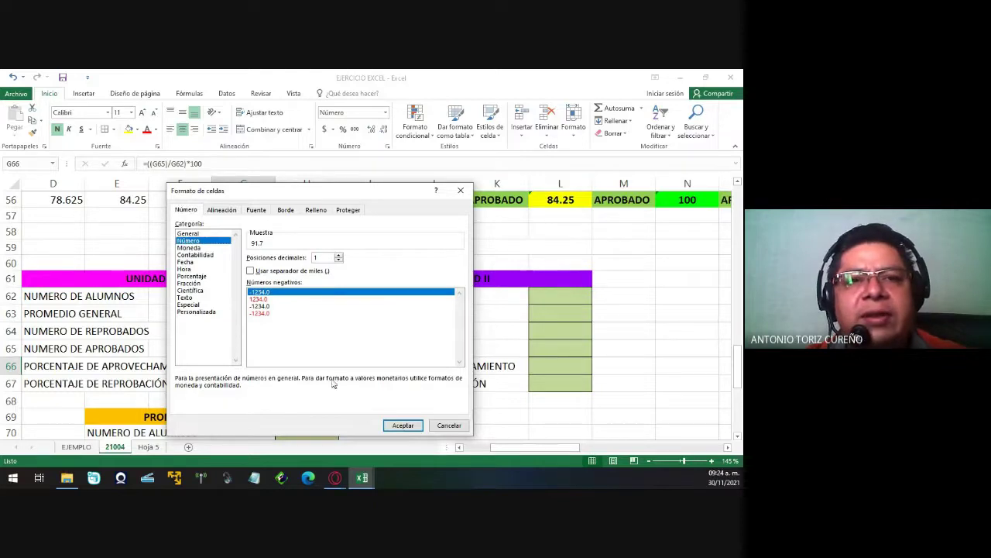
pyautogui.click(410, 425)
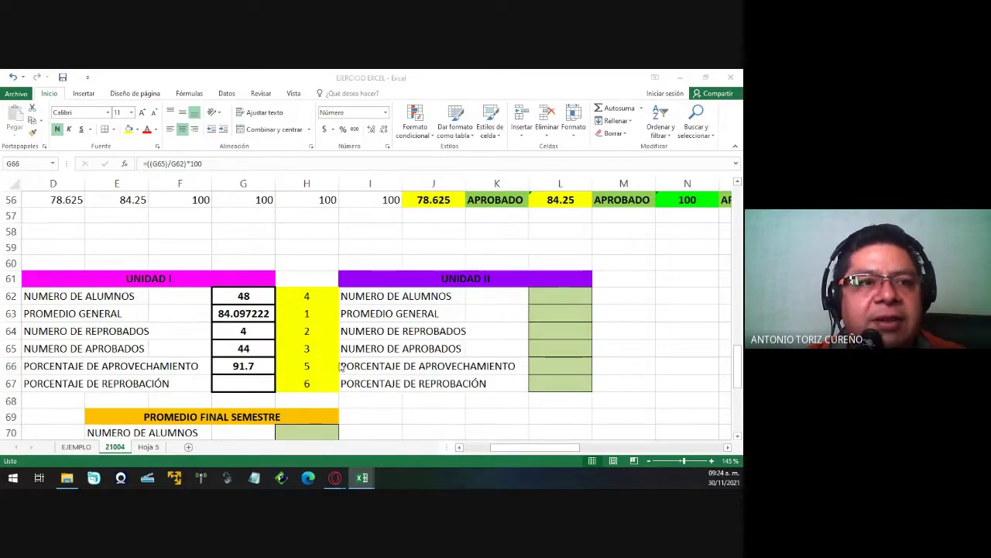
# Set the empty cell G67 to Number format with one decimal.
pyautogui.click(234, 385)
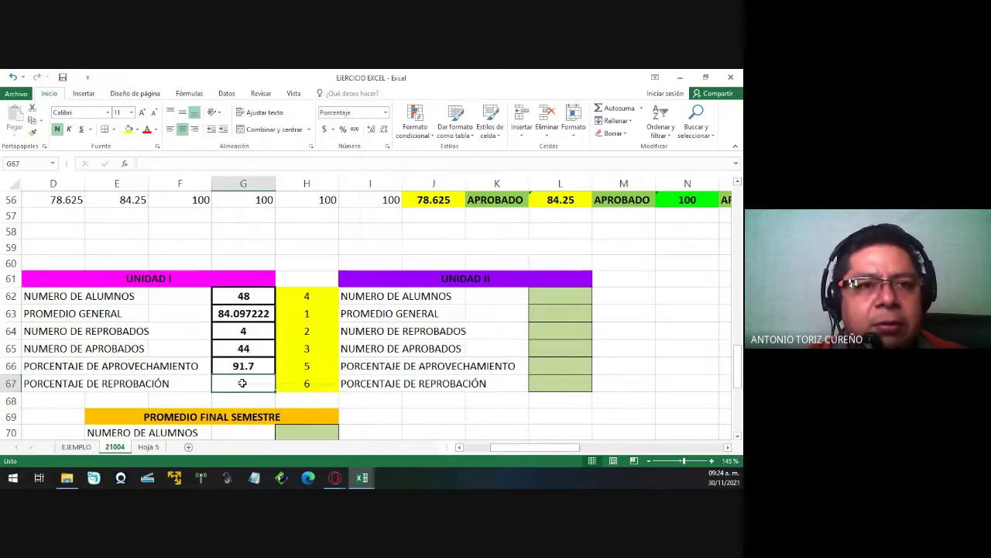
pyautogui.rightClick(242, 383)
pyautogui.click(286, 333)
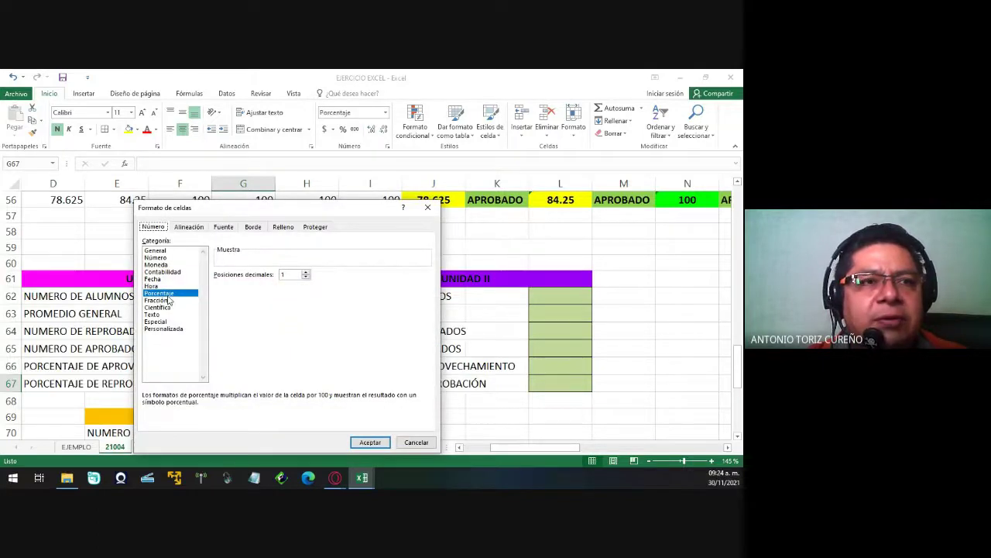
pyautogui.click(155, 259)
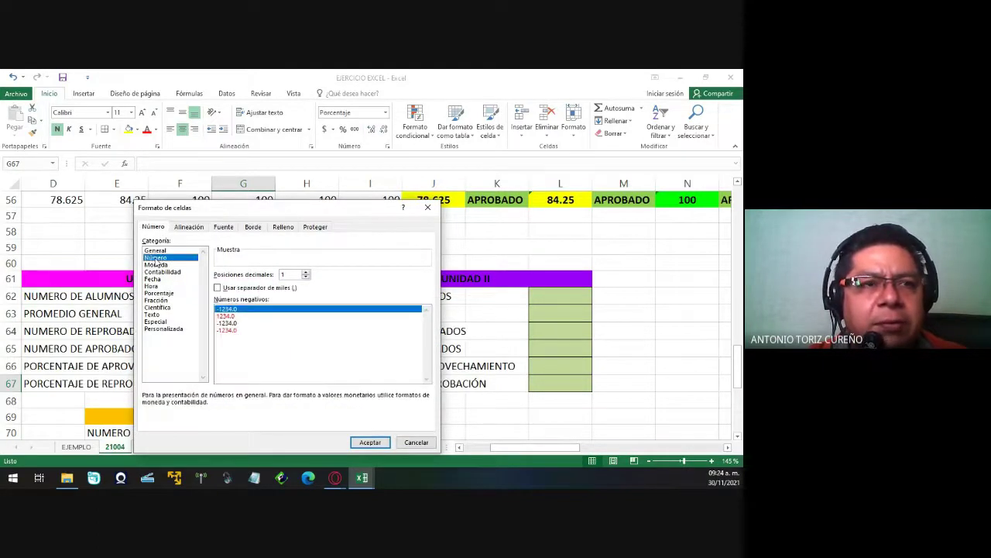
pyautogui.click(372, 442)
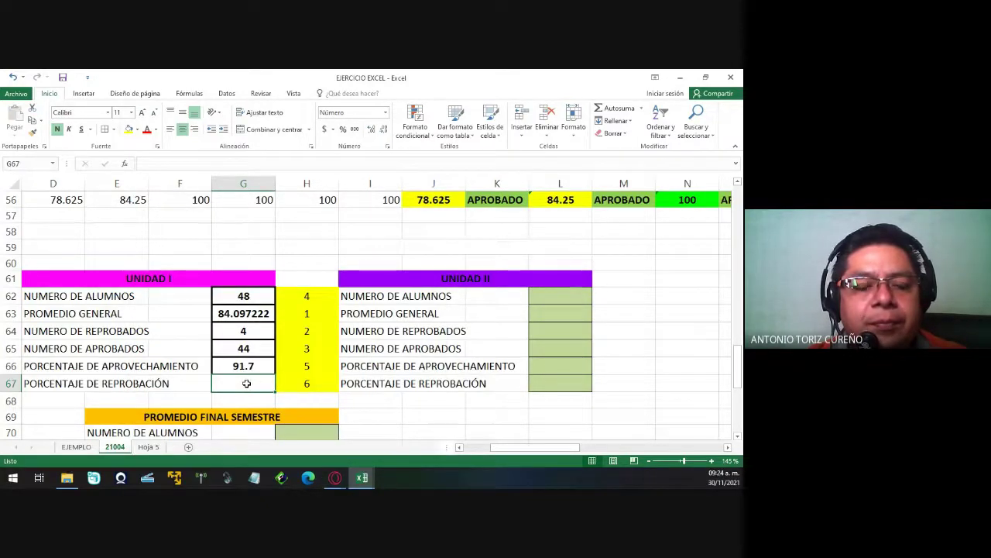
# Enter =((G64)/G62)*100 in G67 so the failure percentage shows 8.3.
pyautogui.write('=')
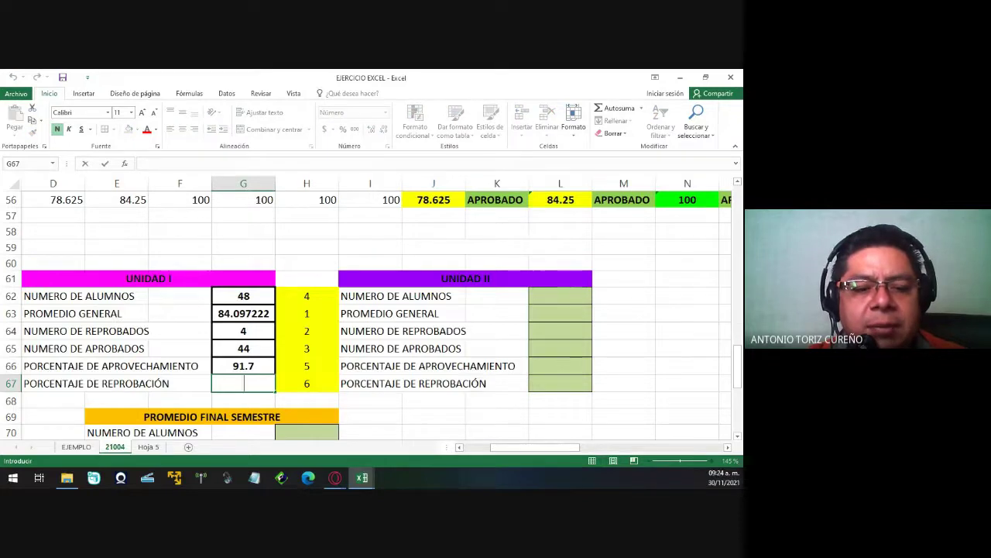
pyautogui.press('Escape')
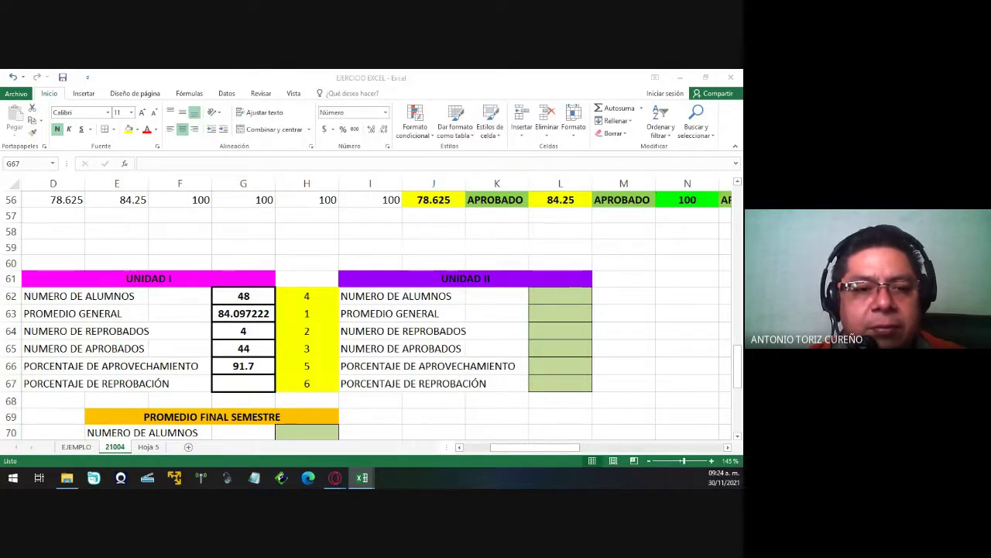
pyautogui.click(262, 388)
pyautogui.write('=')
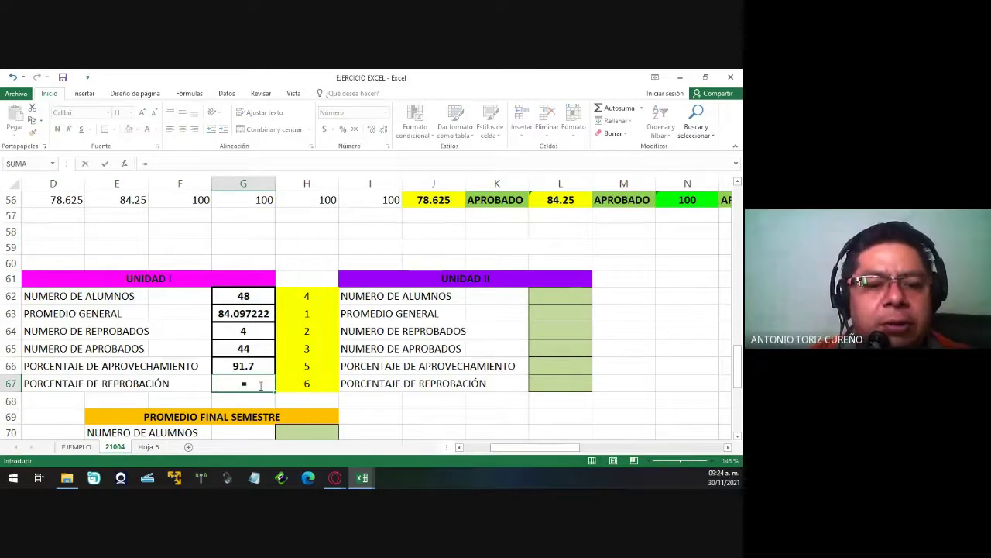
pyautogui.write('(')
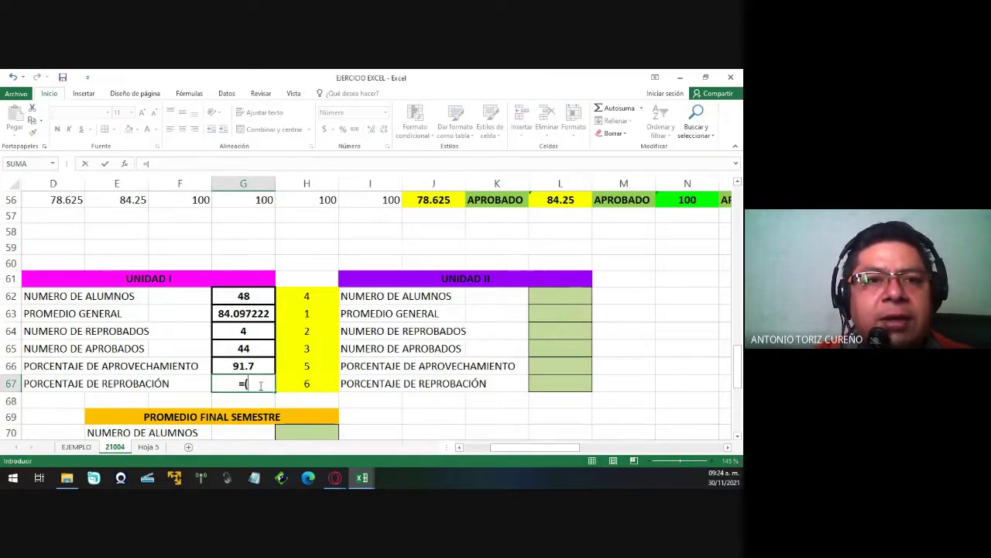
pyautogui.write('(')
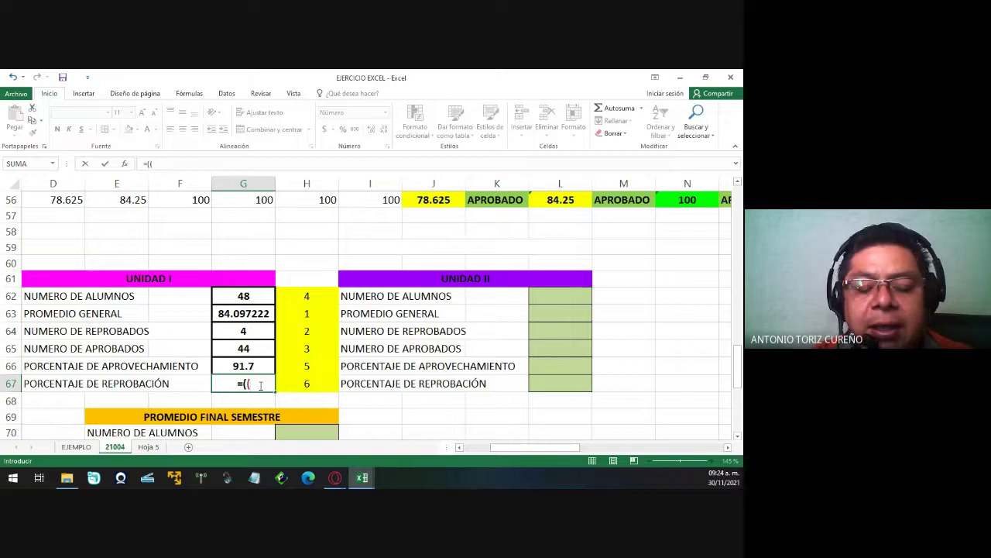
pyautogui.write('G64')
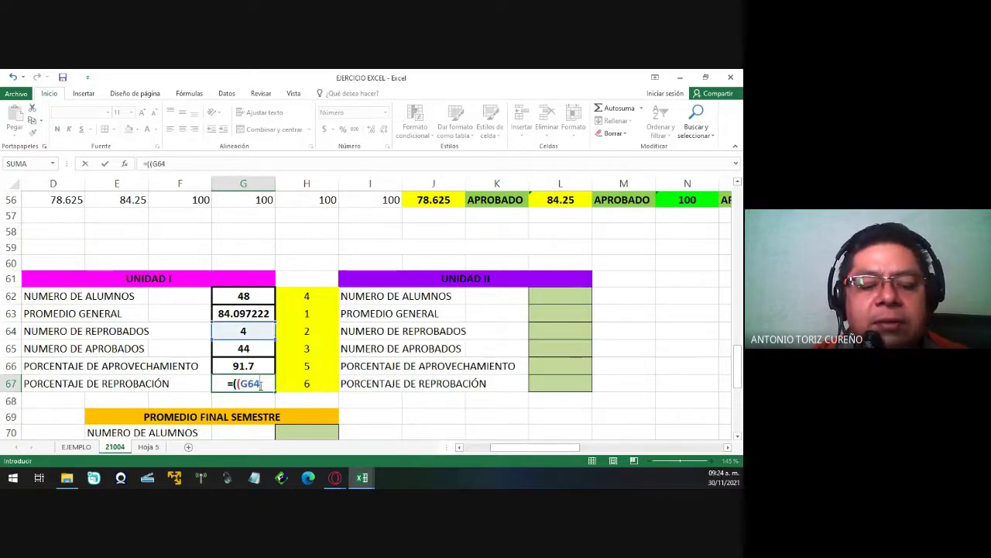
pyautogui.write(')')
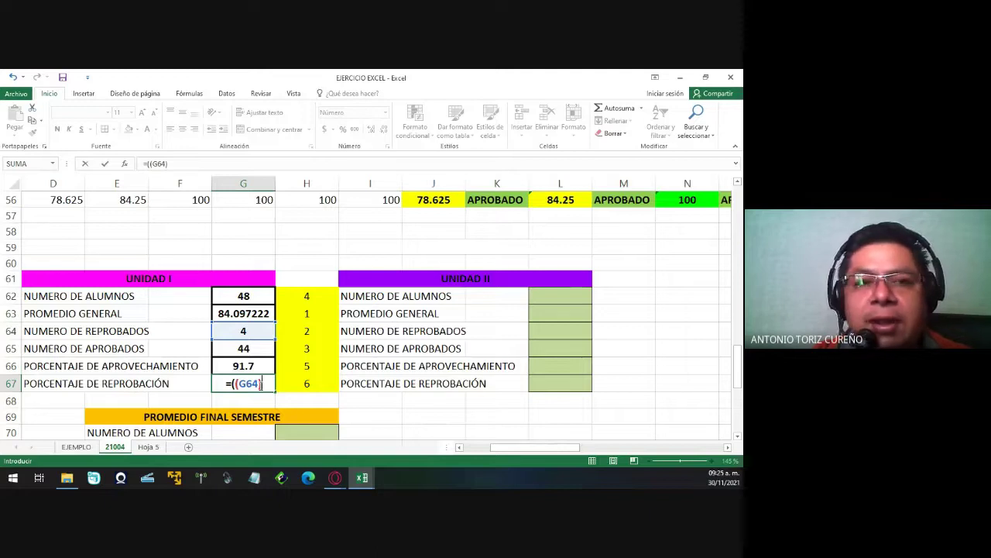
pyautogui.write('/')
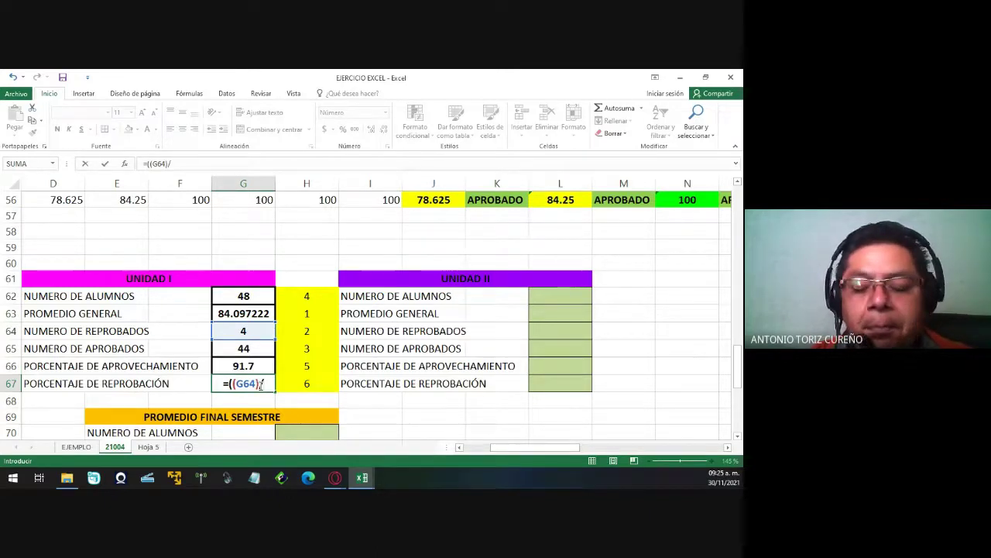
pyautogui.write('G62')
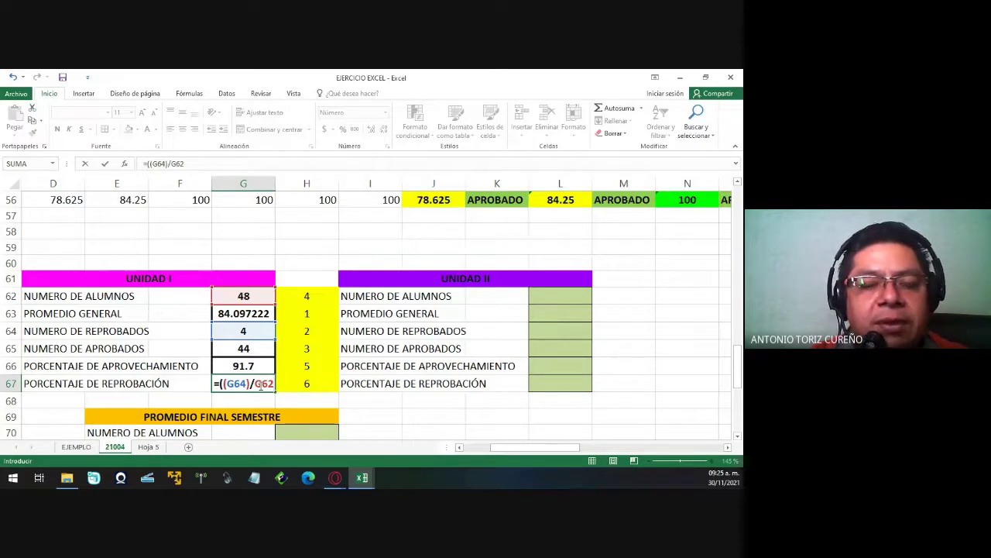
pyautogui.write(')')
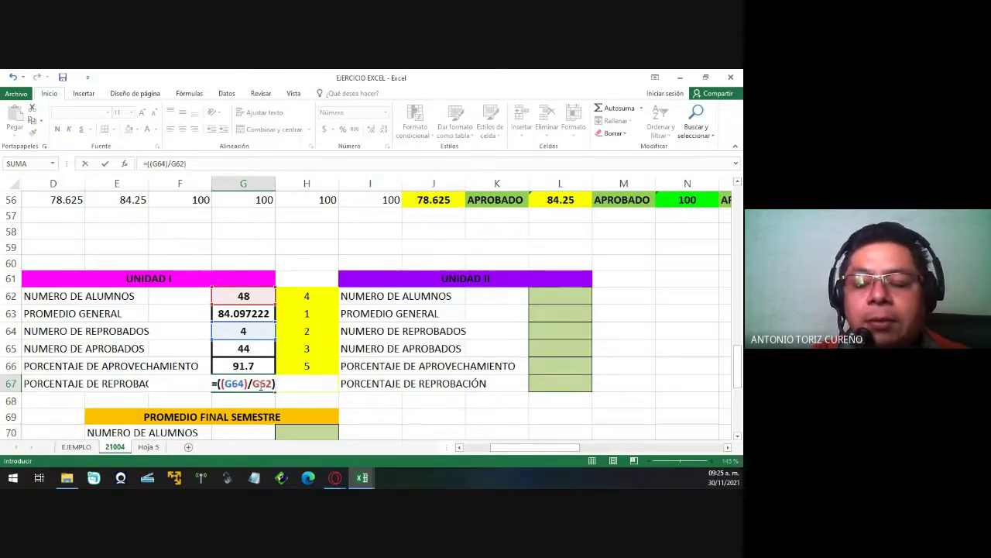
pyautogui.write('*100')
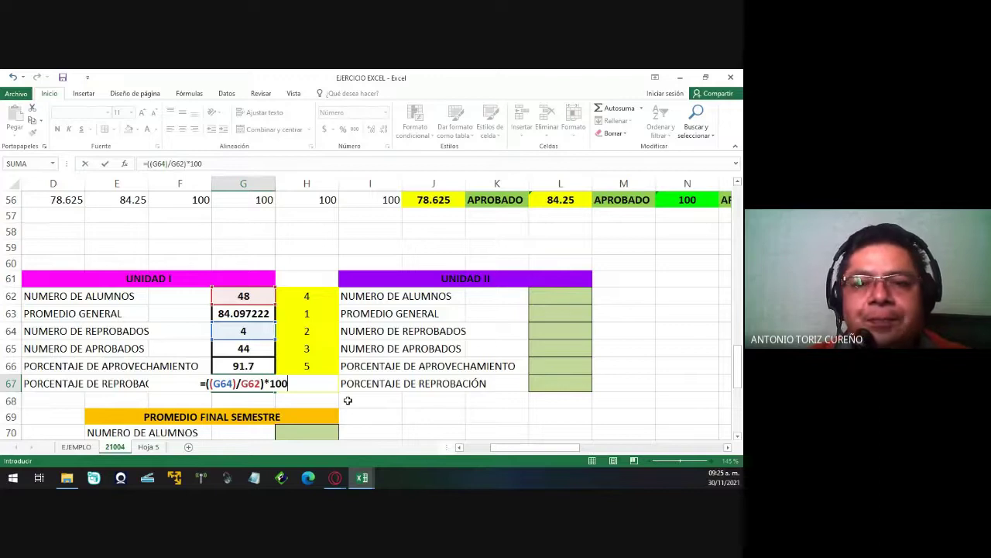
pyautogui.press('Return')
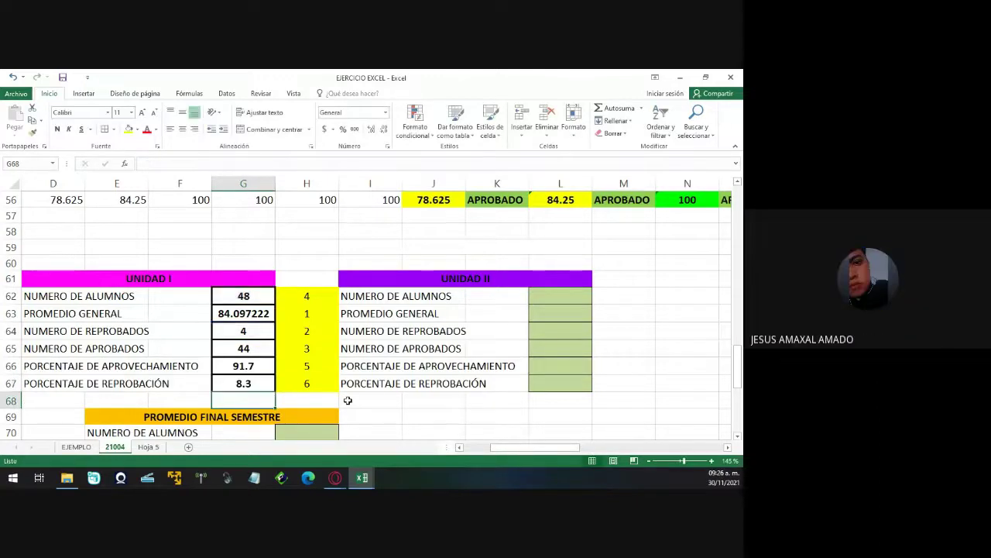
pyautogui.press('Up')
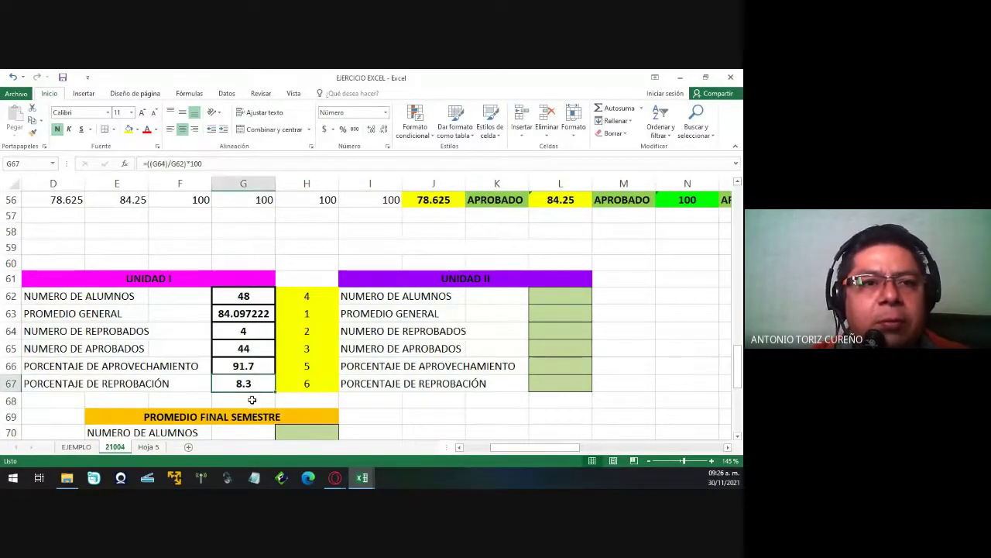
# Type the label 'TOTAL DE ALUMNOS ANALIZADOS' into D68.
pyautogui.click(252, 399)
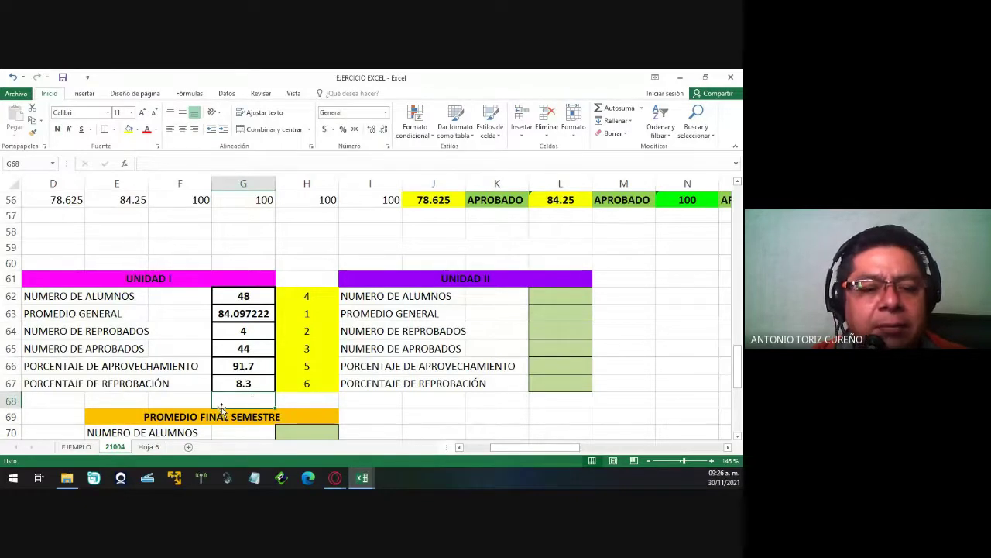
pyautogui.click(27, 399)
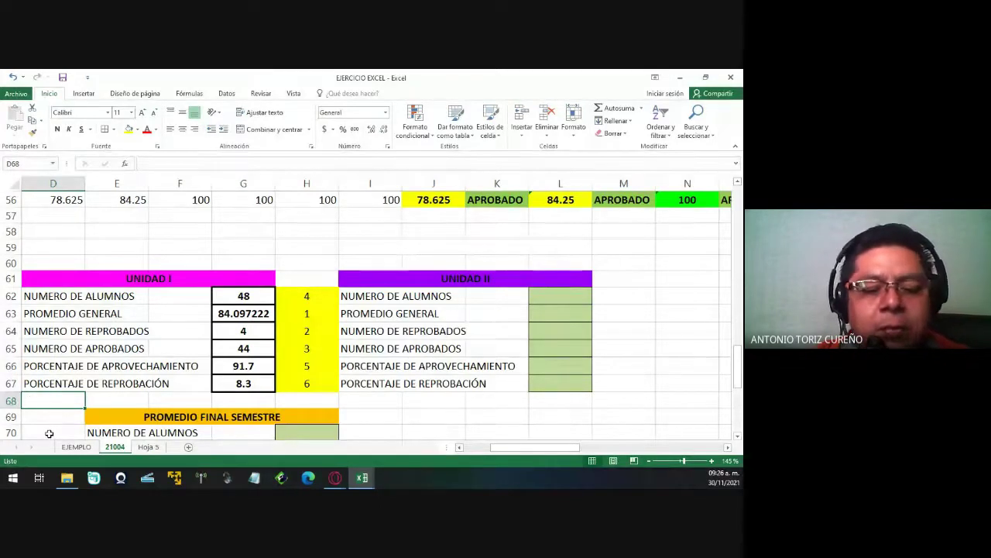
pyautogui.write('TOTAL')
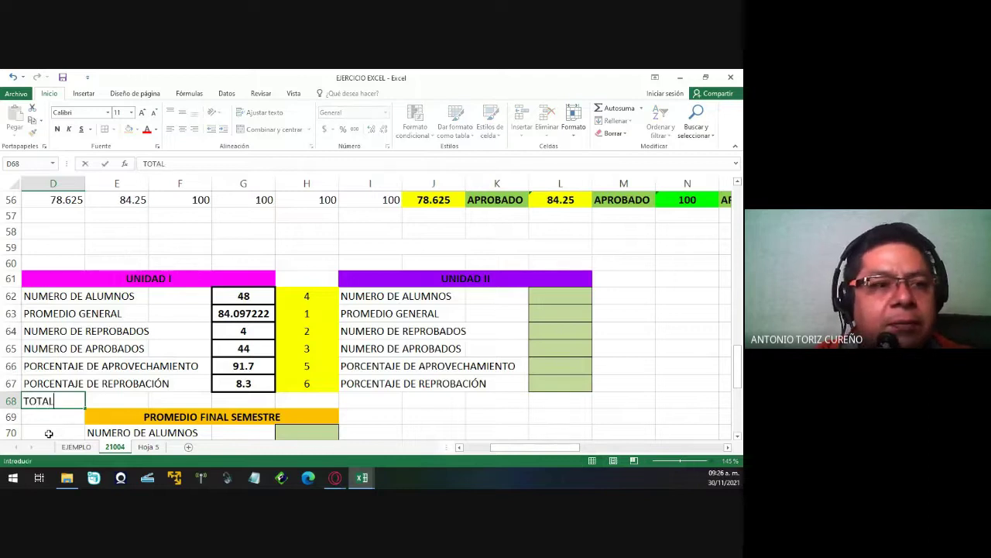
pyautogui.write(' DE ALUM')
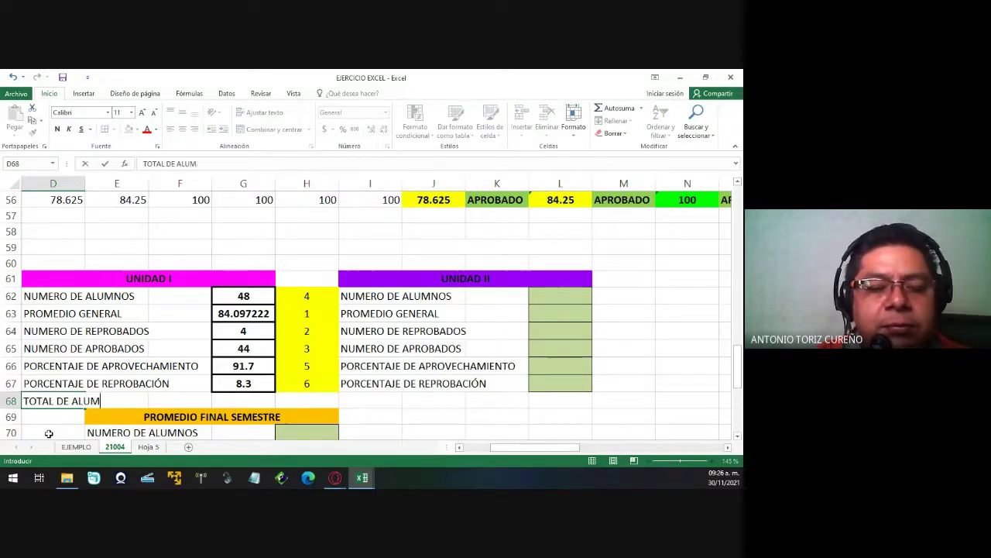
pyautogui.write('NOS ANALI')
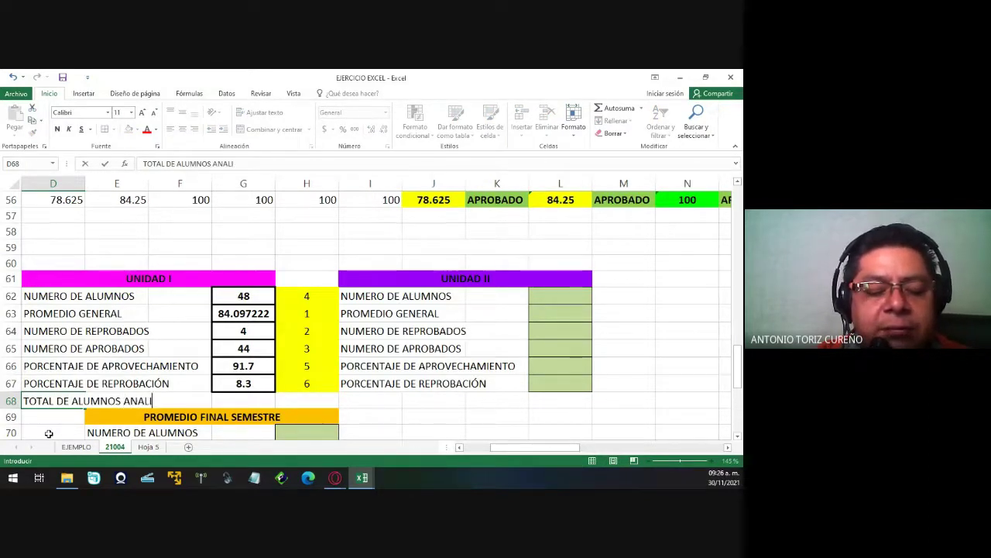
pyautogui.write('ZADOS')
# Merge D68:F68 for the TOTAL DE ALUMNOS ANALIZADOS label and left-align it.
pyautogui.press('Return')
pyautogui.press('Up')
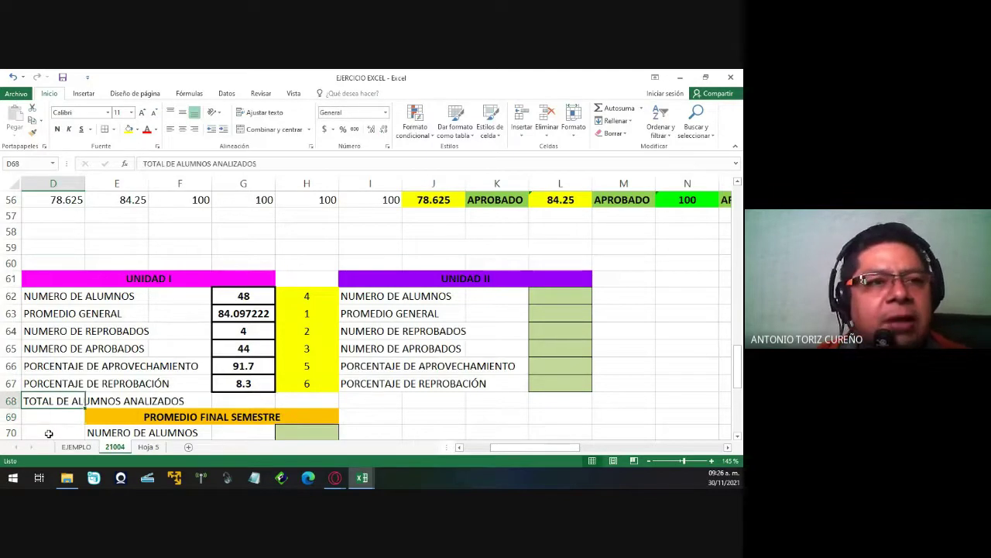
pyautogui.hotkey('shift', 'Right')
pyautogui.hotkey('shift', 'Right')
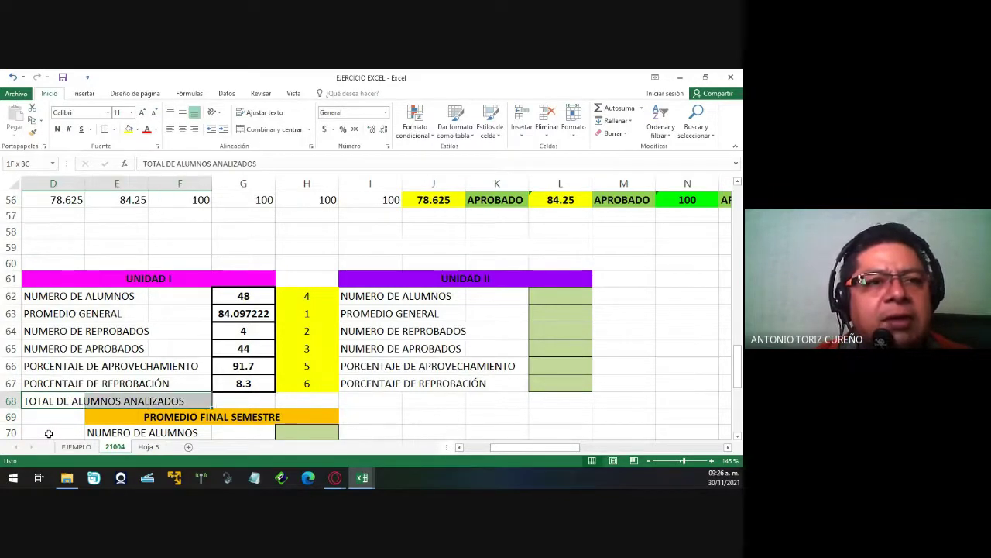
pyautogui.click(271, 129)
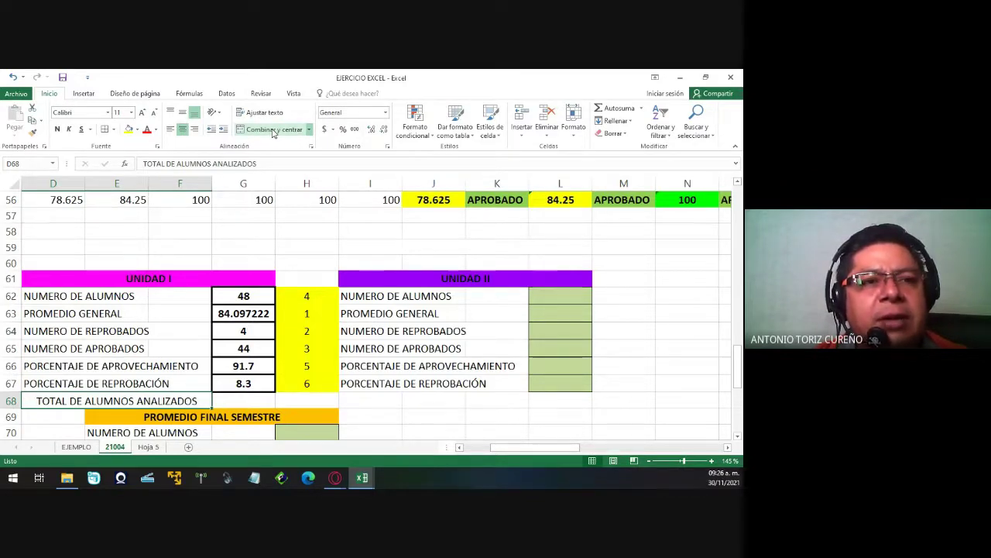
pyautogui.click(183, 130)
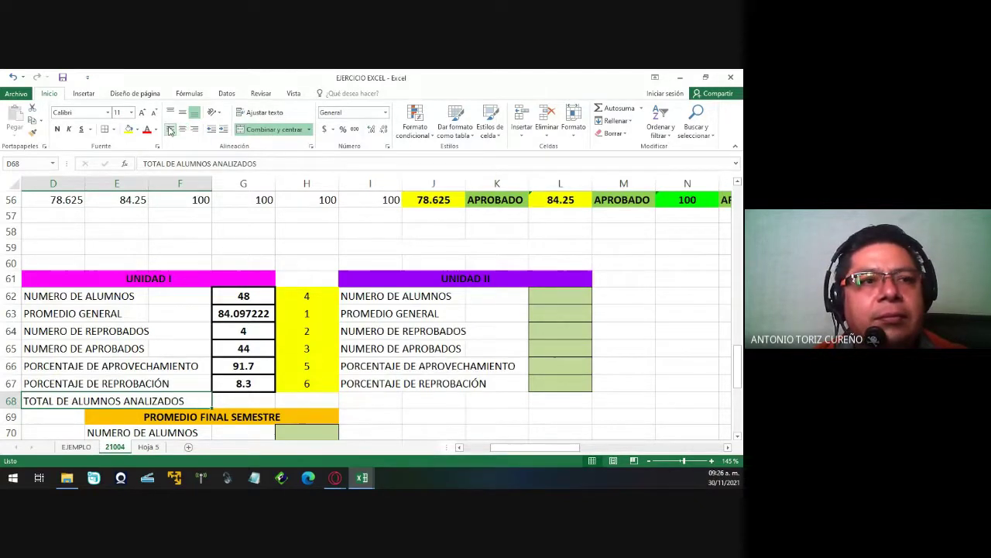
pyautogui.click(233, 401)
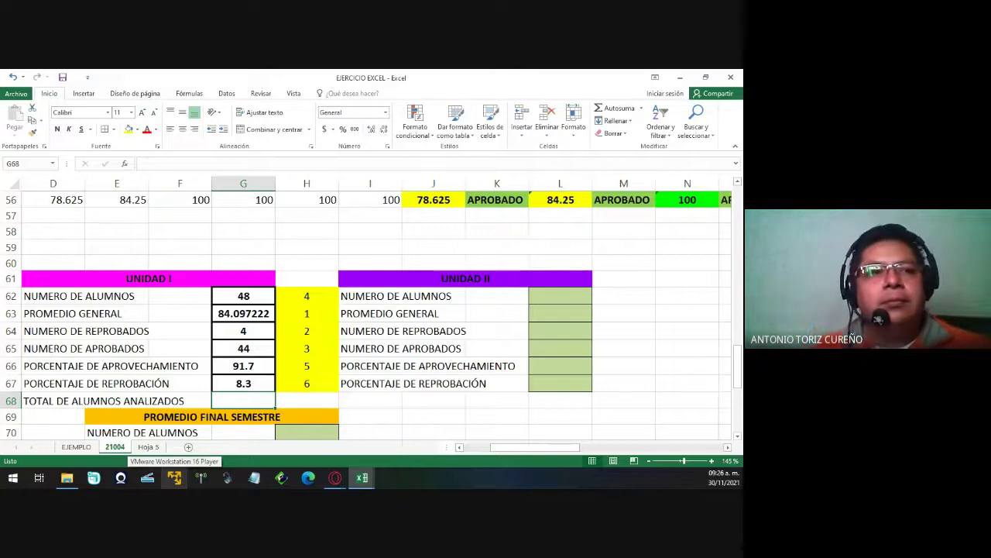
pyautogui.moveTo(67, 477)
pyautogui.moveTo(45, 413)
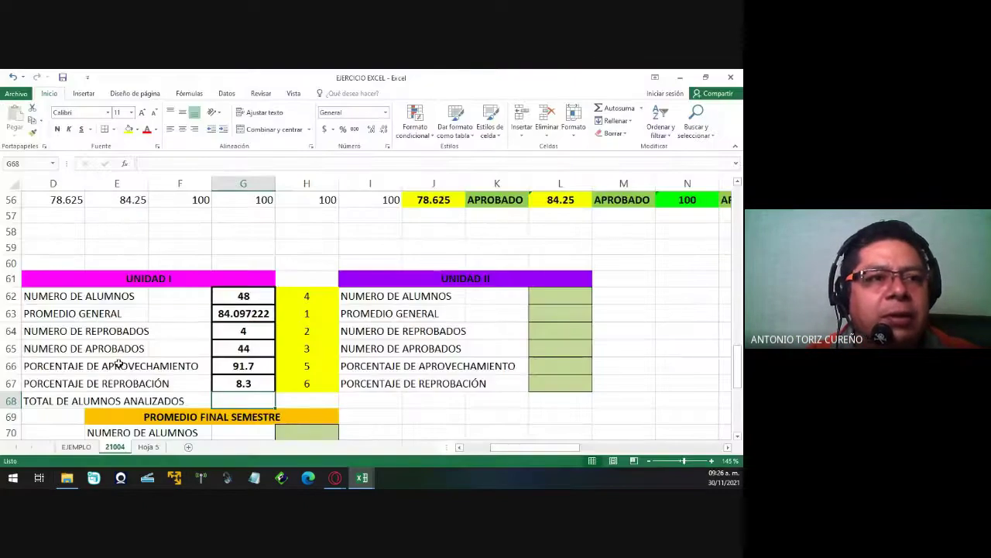
pyautogui.click(45, 401)
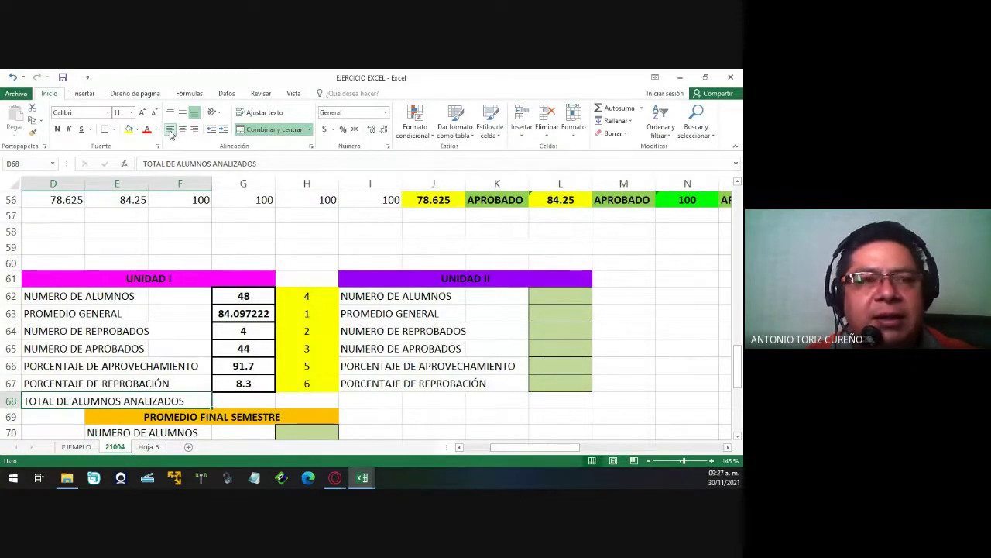
pyautogui.click(232, 401)
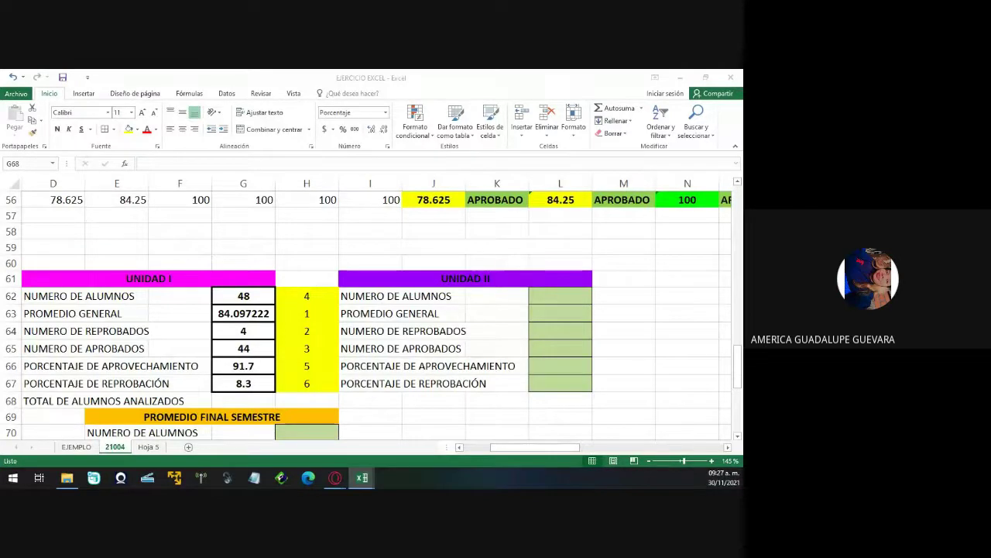
pyautogui.click(247, 399)
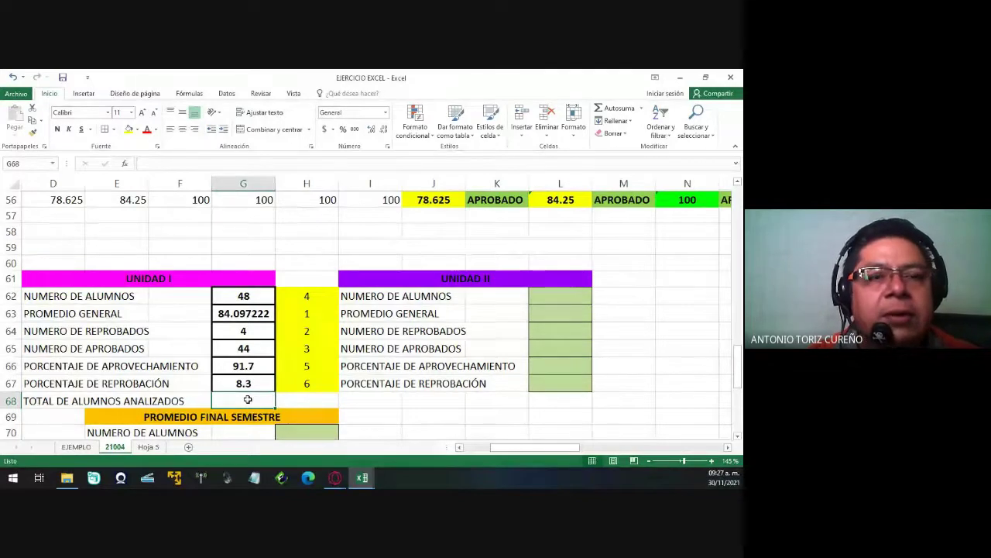
# Enter =SUMA(G66:G67) in G68 to total the two percentages, giving 100.0.
pyautogui.write('=')
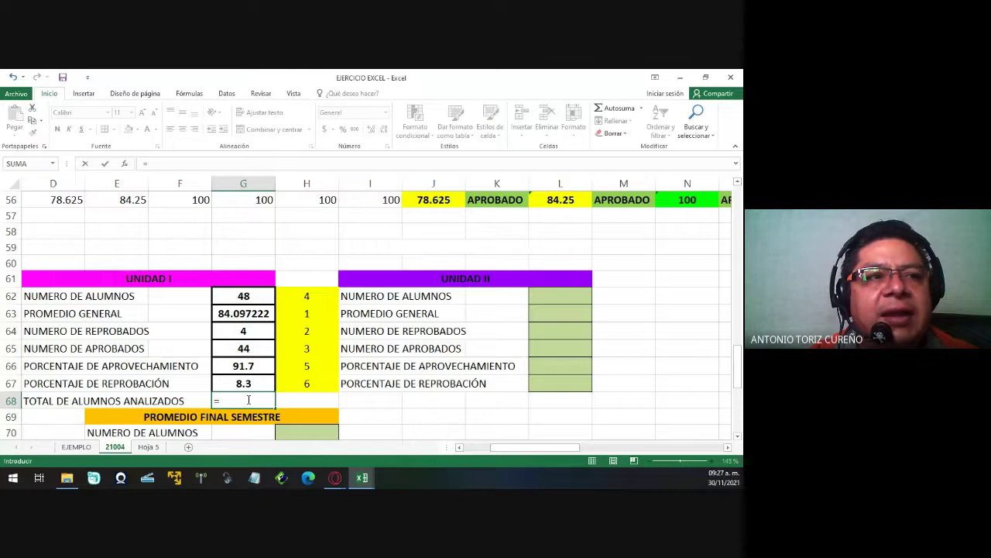
pyautogui.write('S')
pyautogui.press('BackSpace')
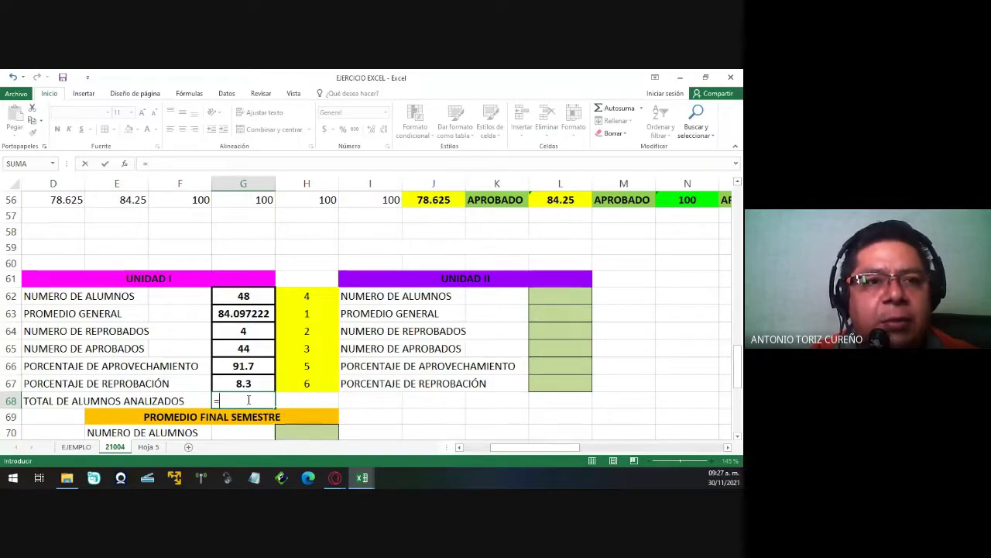
pyautogui.write('SUMA')
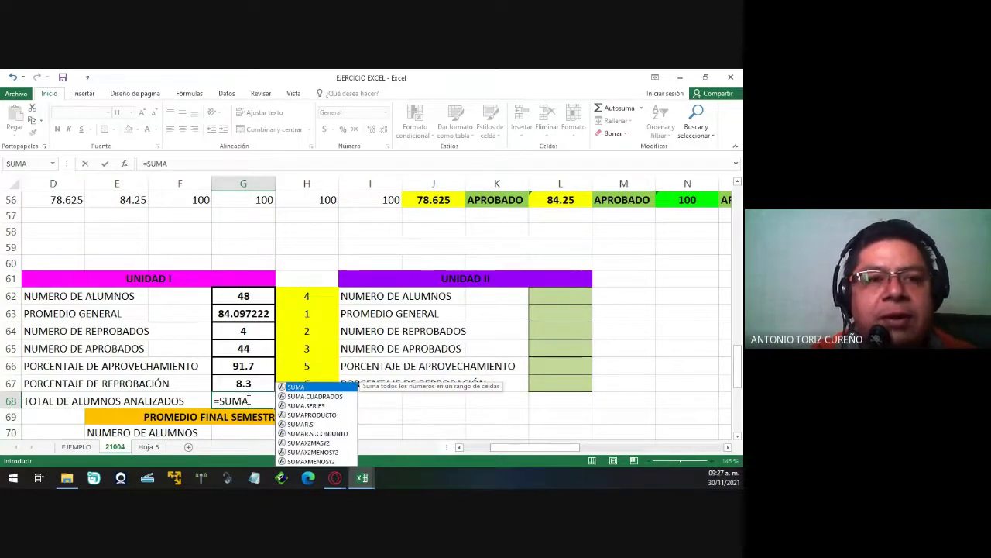
pyautogui.write('(G')
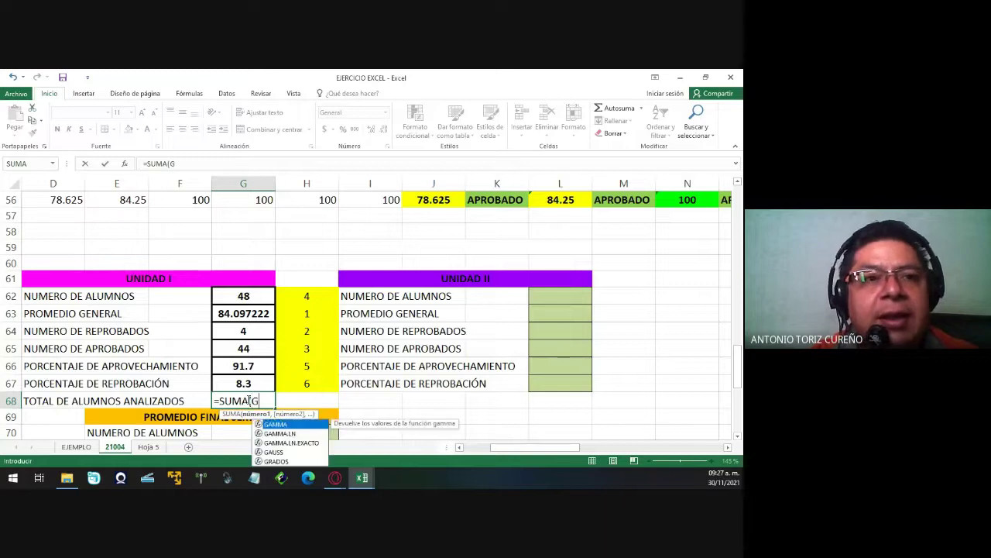
pyautogui.write('66')
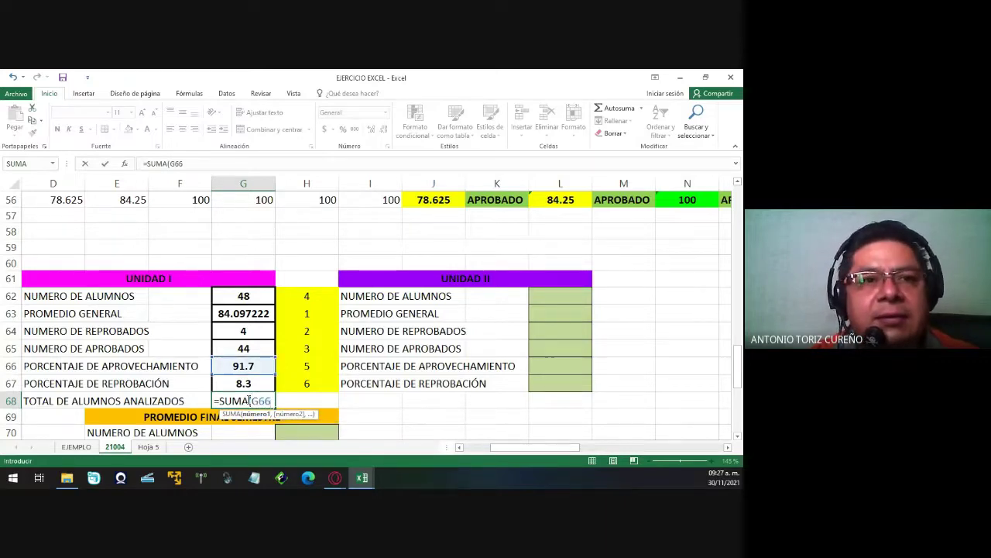
pyautogui.write(':')
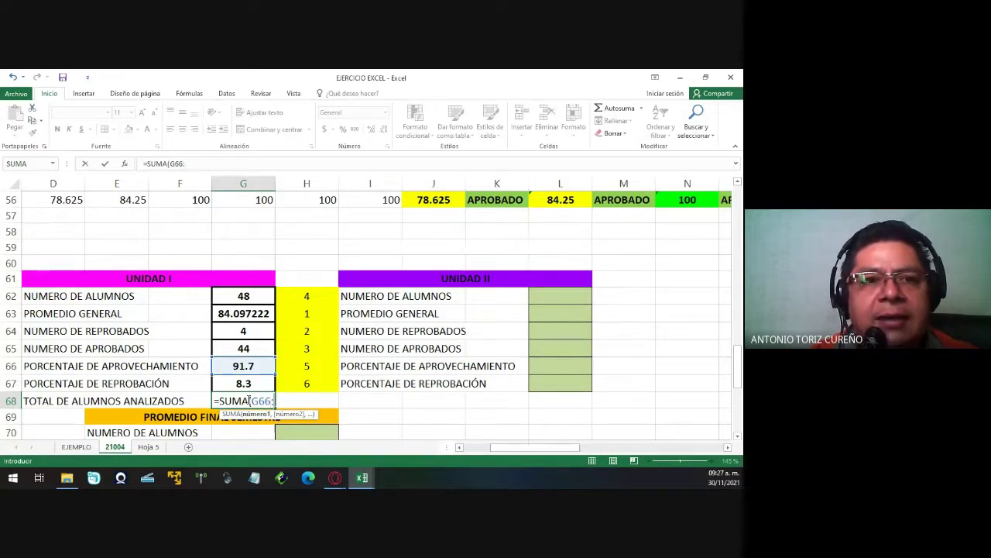
pyautogui.write('G')
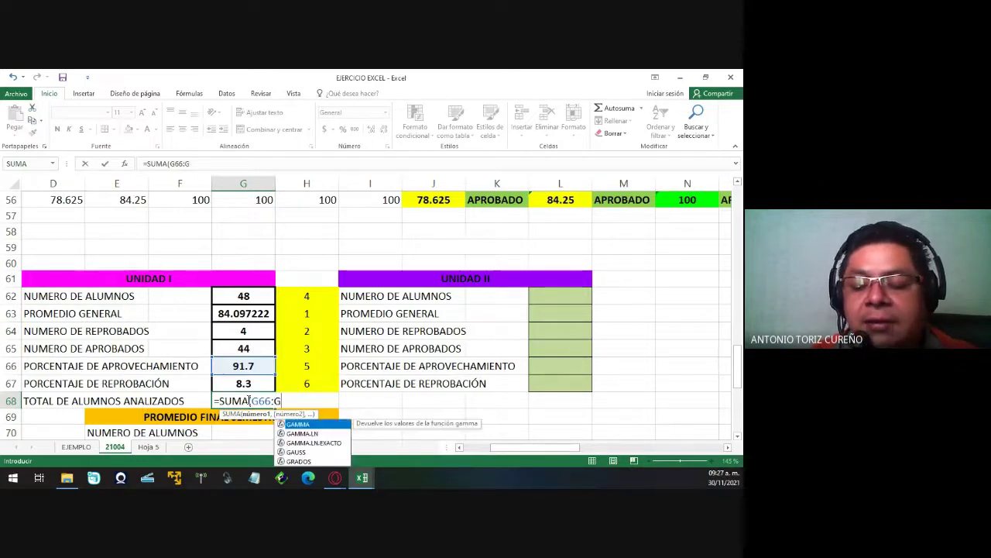
pyautogui.write('67')
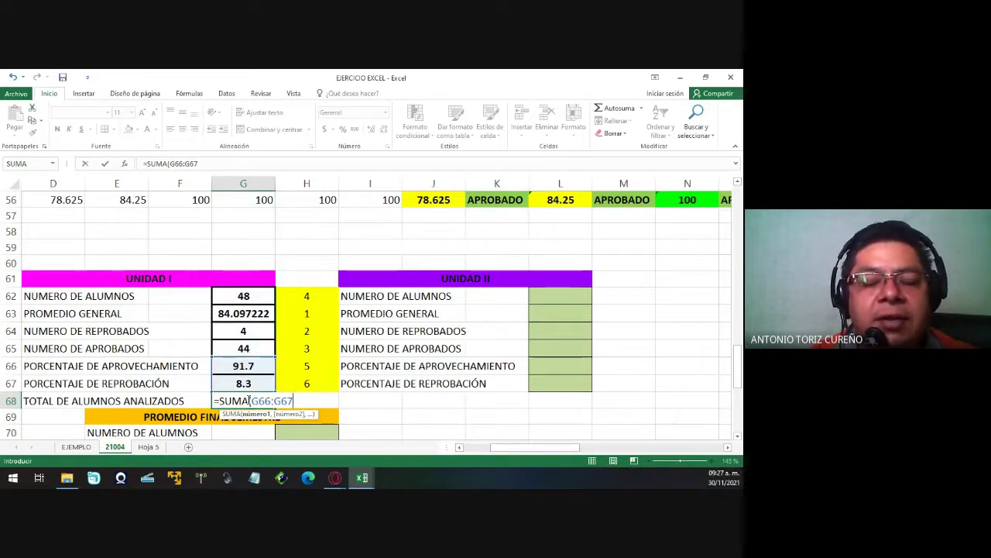
pyautogui.write(')')
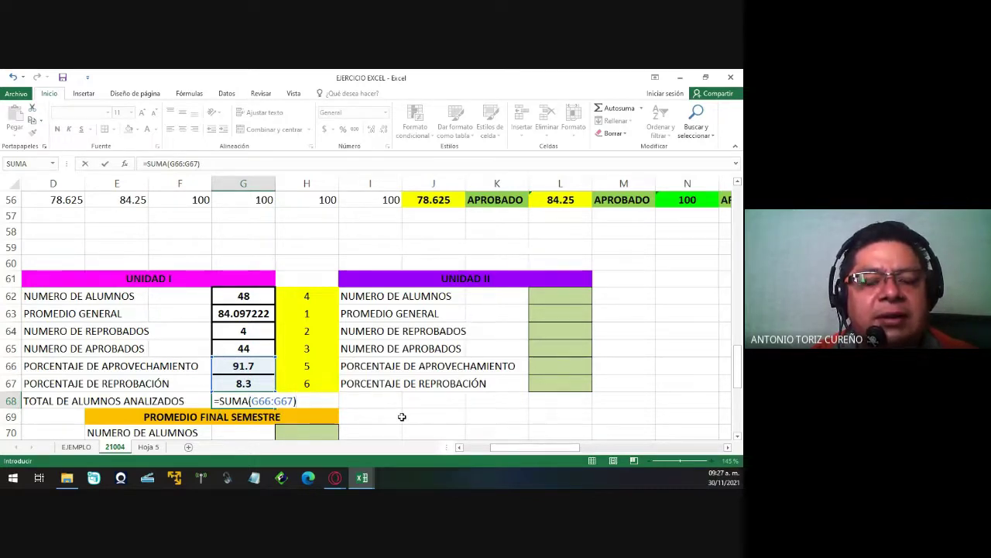
pyautogui.press('Return')
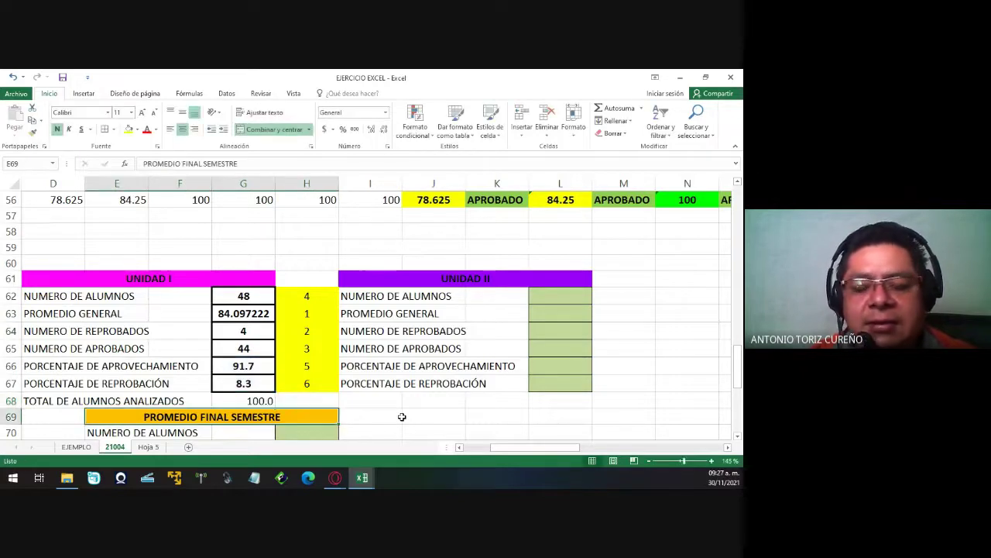
# Make the 100.0 total in G68 centred and bold.
pyautogui.press('Up')
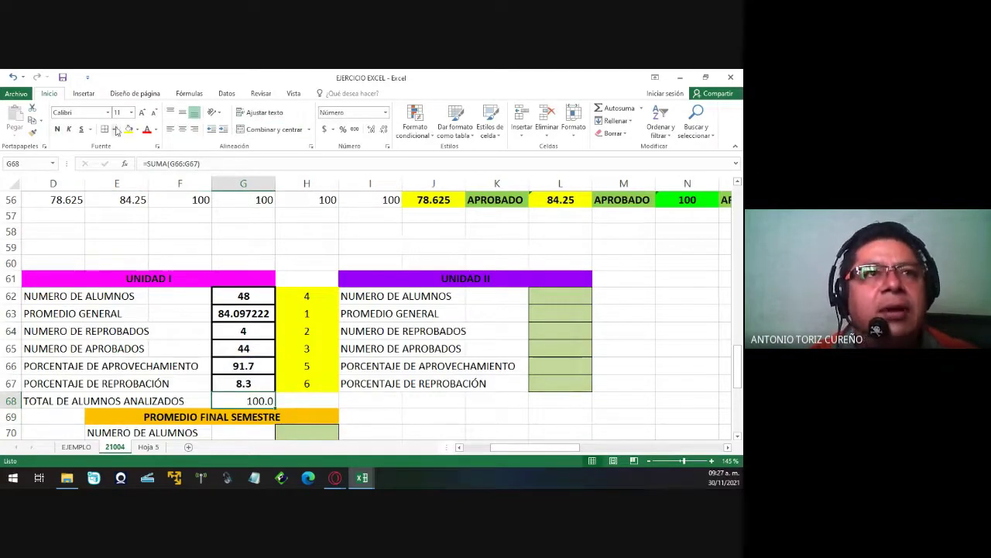
pyautogui.click(182, 128)
pyautogui.click(57, 129)
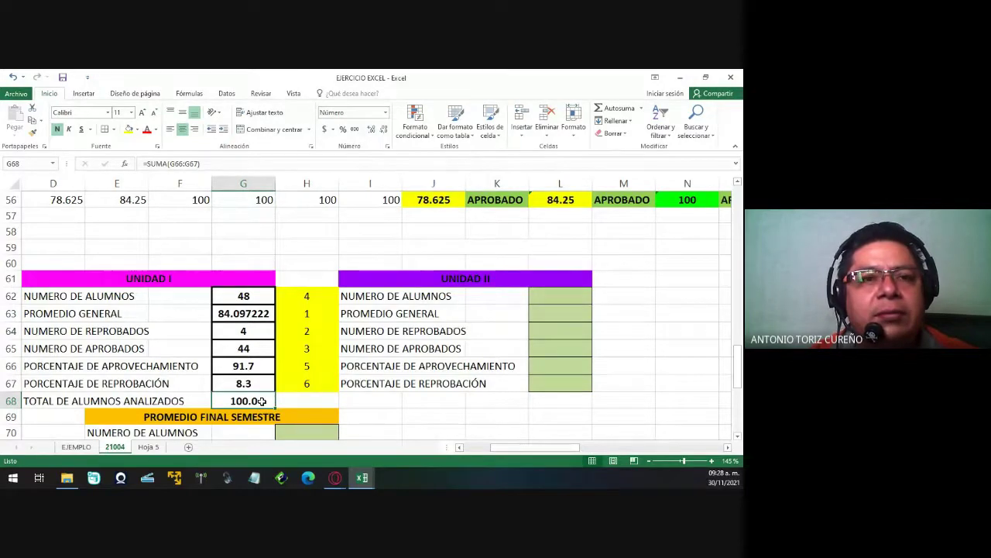
pyautogui.click(196, 399)
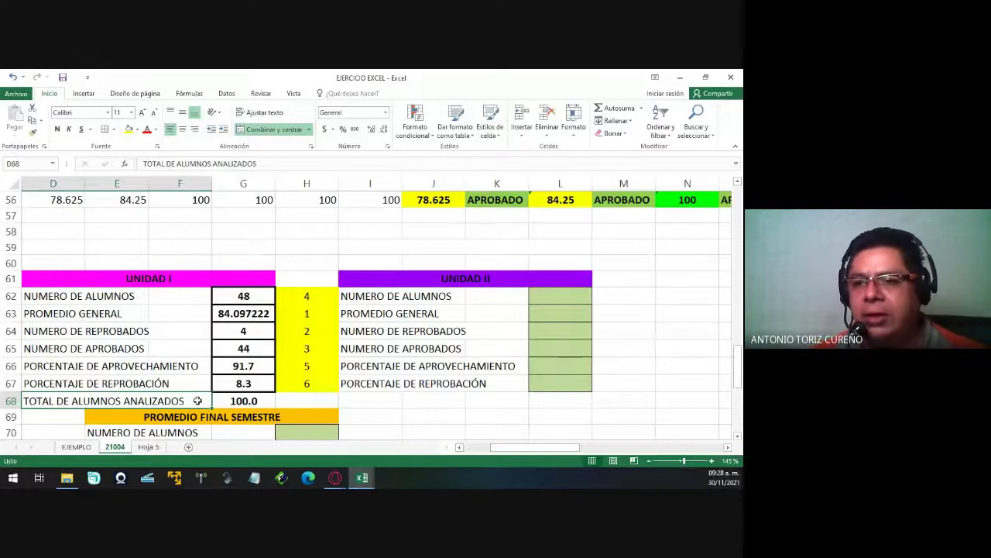
pyautogui.press('Right')
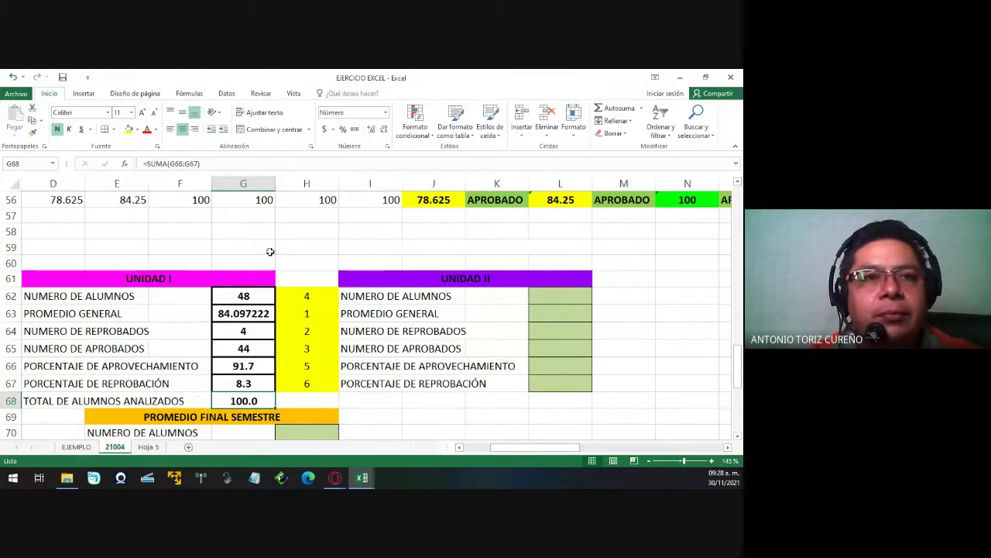
# Format the results G62:G67 as Number with one decimal place.
pyautogui.click(244, 296)
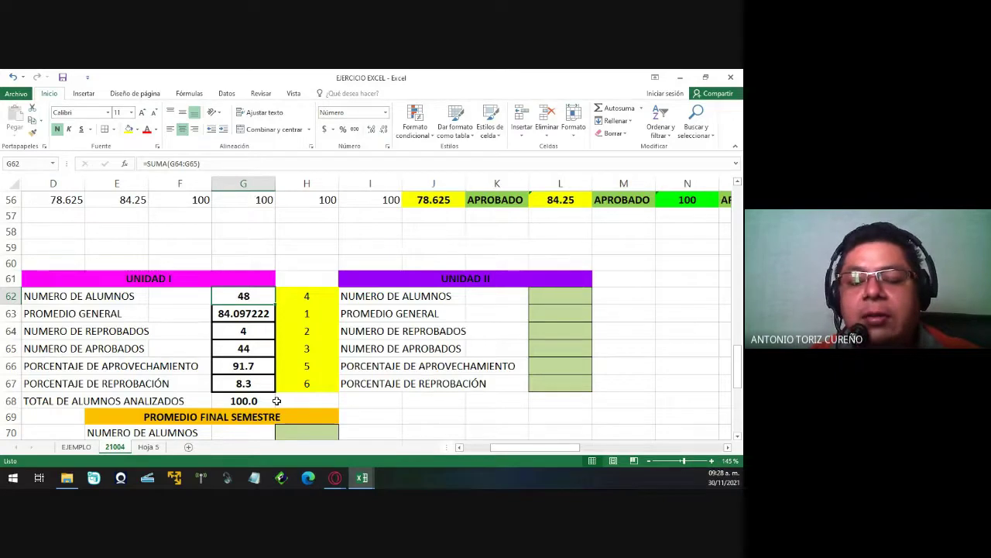
pyautogui.hotkey('shift', 'Down')
pyautogui.hotkey('shift', 'Down')
pyautogui.hotkey('shift', 'Down')
pyautogui.hotkey('shift', 'Down')
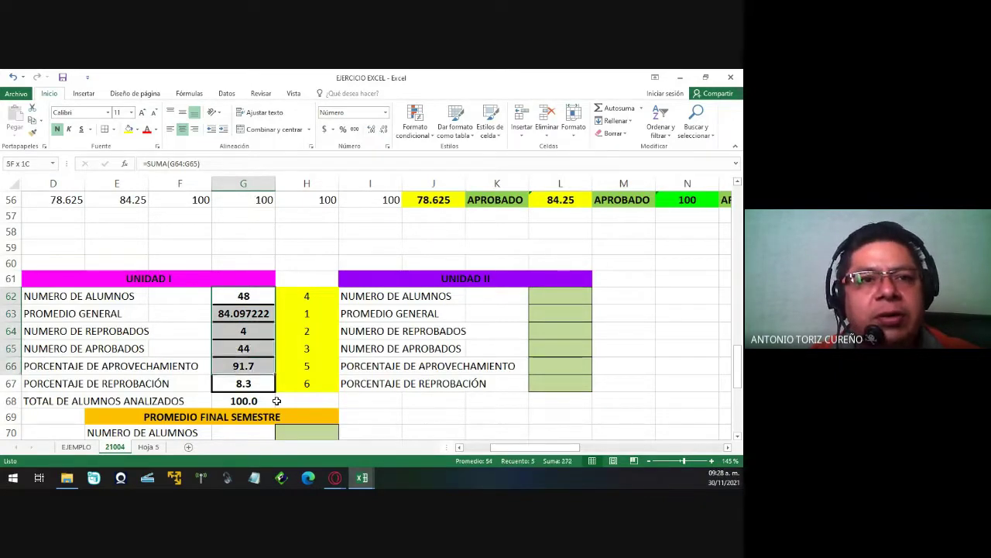
pyautogui.hotkey('shift', 'Down')
pyautogui.hotkey('shift', 'Down')
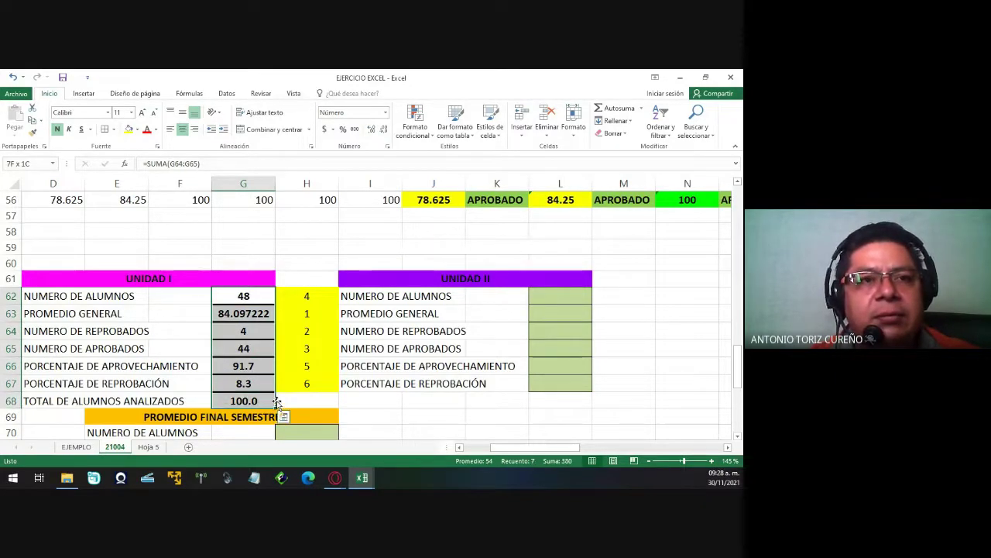
pyautogui.rightClick(254, 340)
pyautogui.click(325, 301)
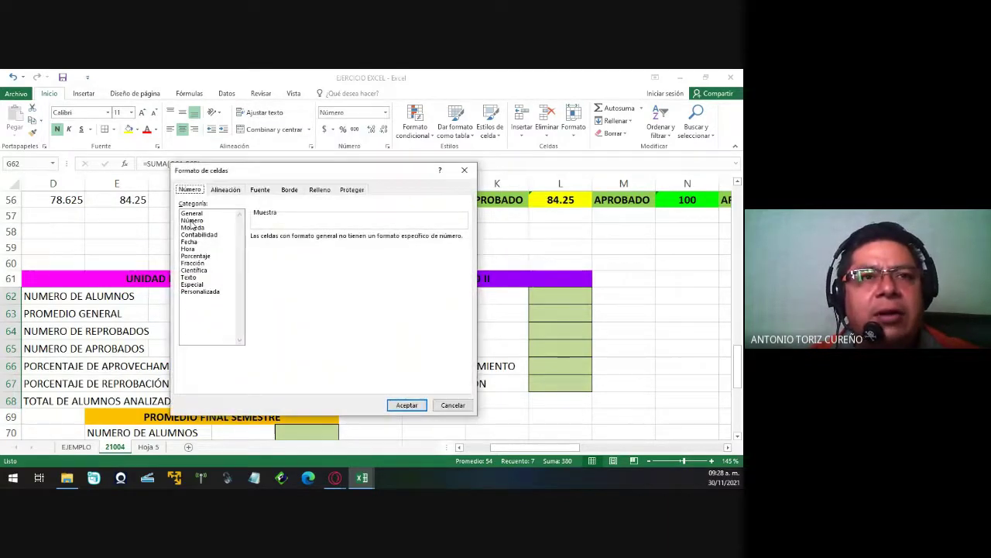
pyautogui.click(192, 221)
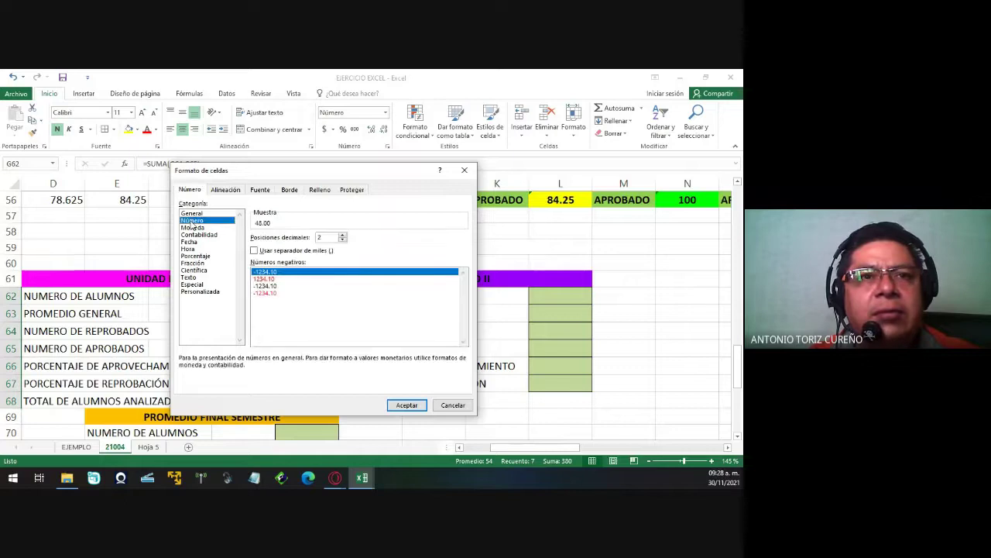
pyautogui.click(343, 239)
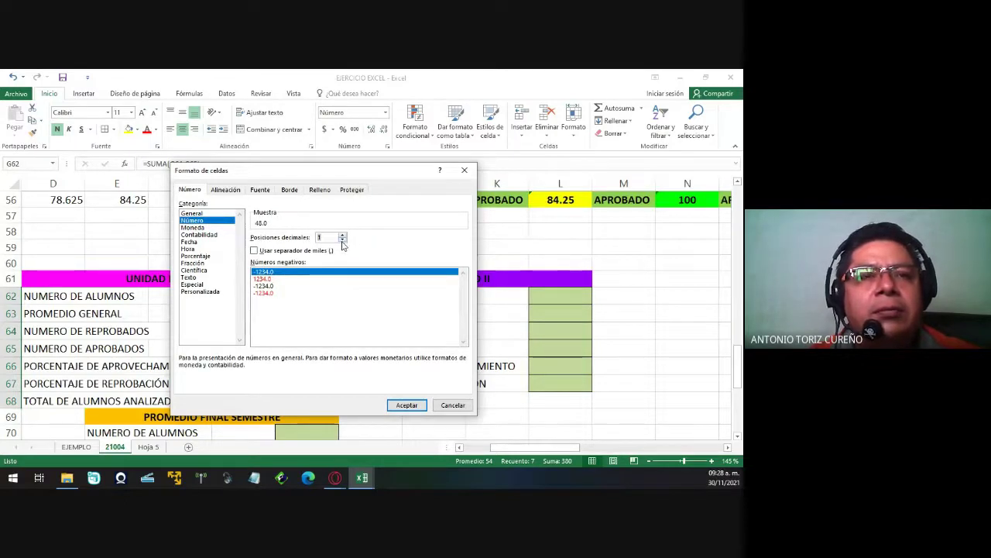
pyautogui.click(405, 405)
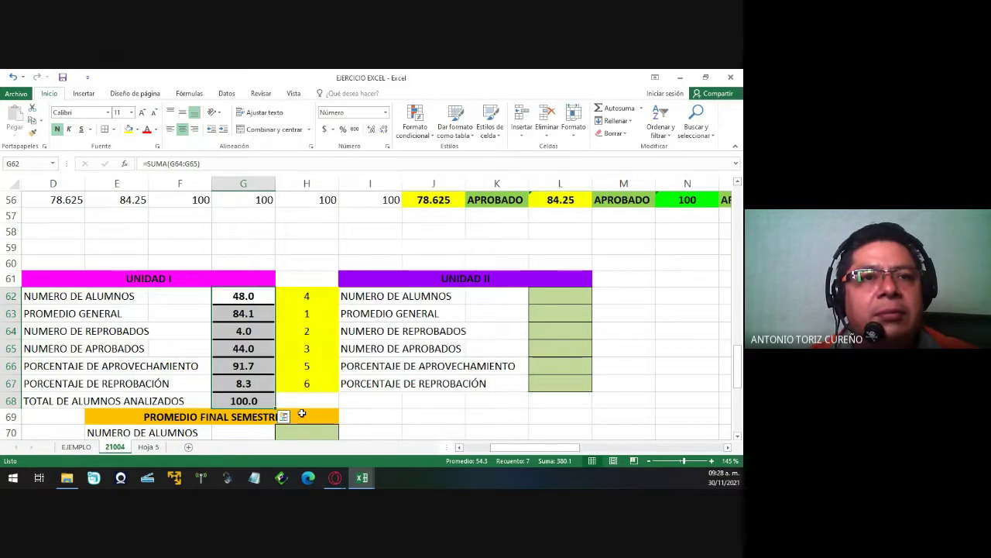
# Reduce the selected results to zero decimal places.
pyautogui.rightClick(254, 338)
pyautogui.press('Escape')
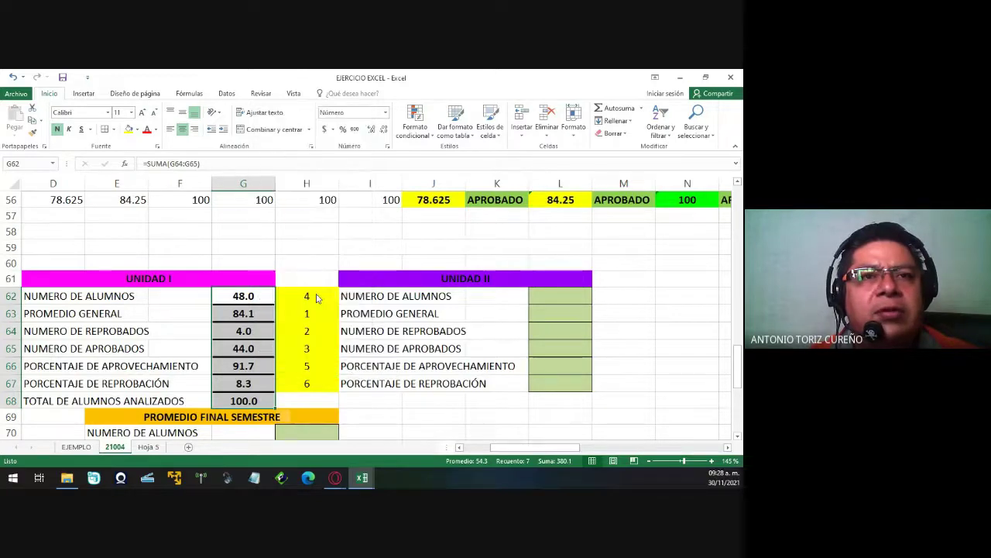
pyautogui.hotkey('ctrl', '1')
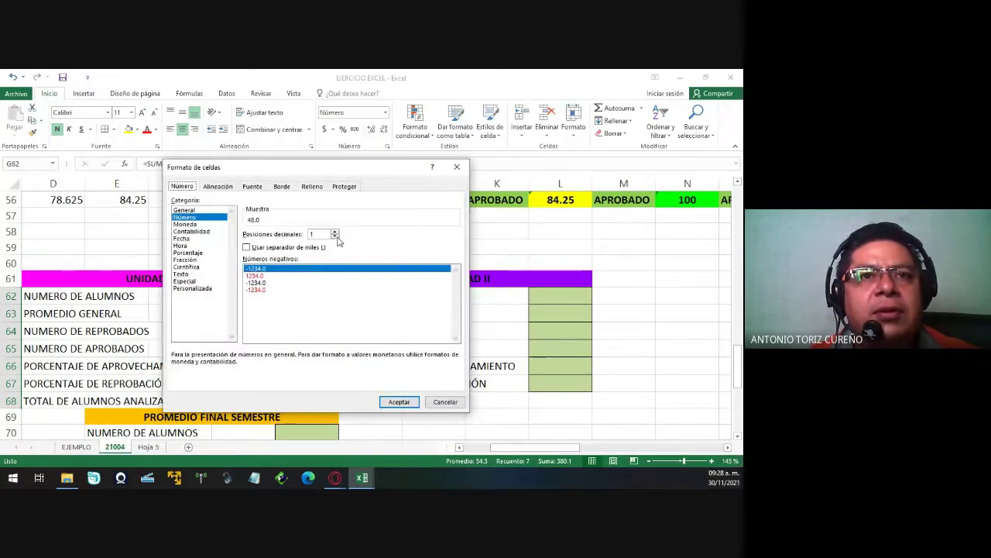
pyautogui.click(335, 236)
pyautogui.click(399, 401)
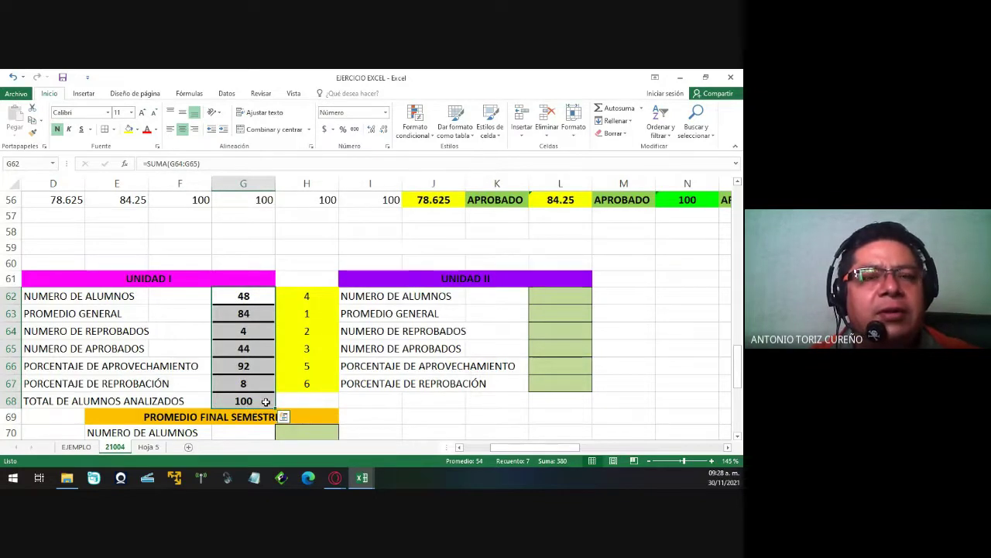
# Reapply the zero-decimal Number format to G62:G67 so results read 48, 84, 4, 44, 92, 8.
pyautogui.click(232, 302)
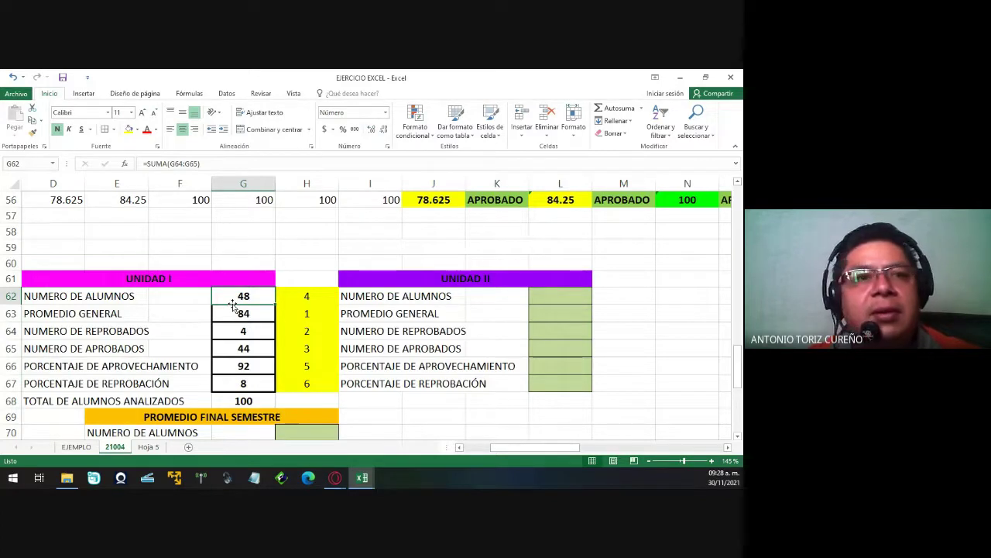
pyautogui.hotkey('shift', 'Down')
pyautogui.hotkey('shift', 'Down')
pyautogui.hotkey('shift', 'Down')
pyautogui.hotkey('shift', 'Down')
pyautogui.hotkey('shift', 'Down')
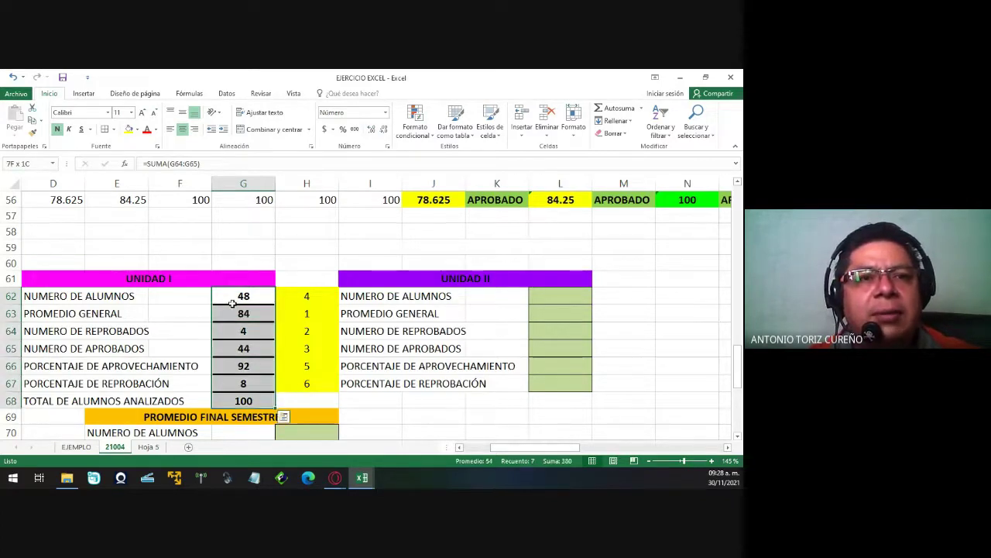
pyautogui.rightClick(256, 315)
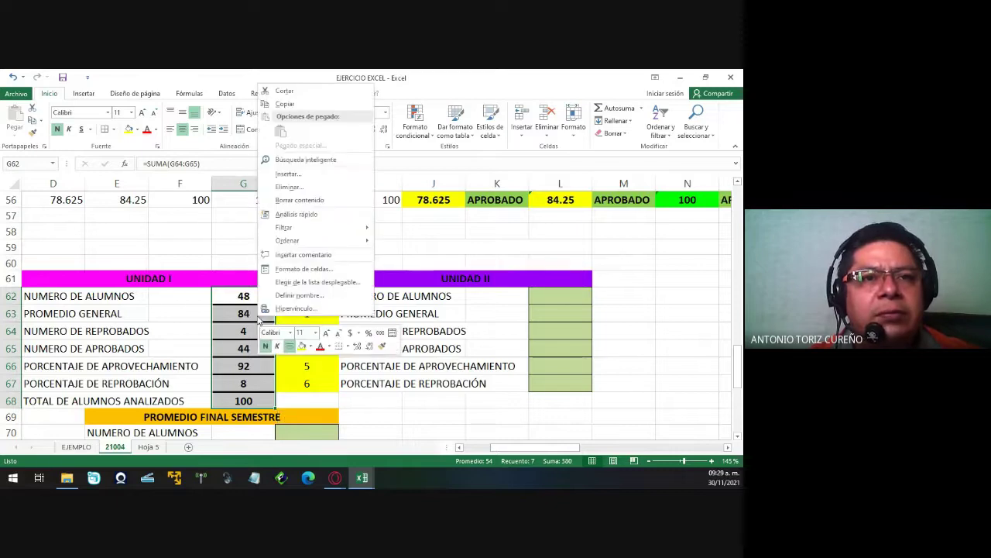
pyautogui.click(305, 272)
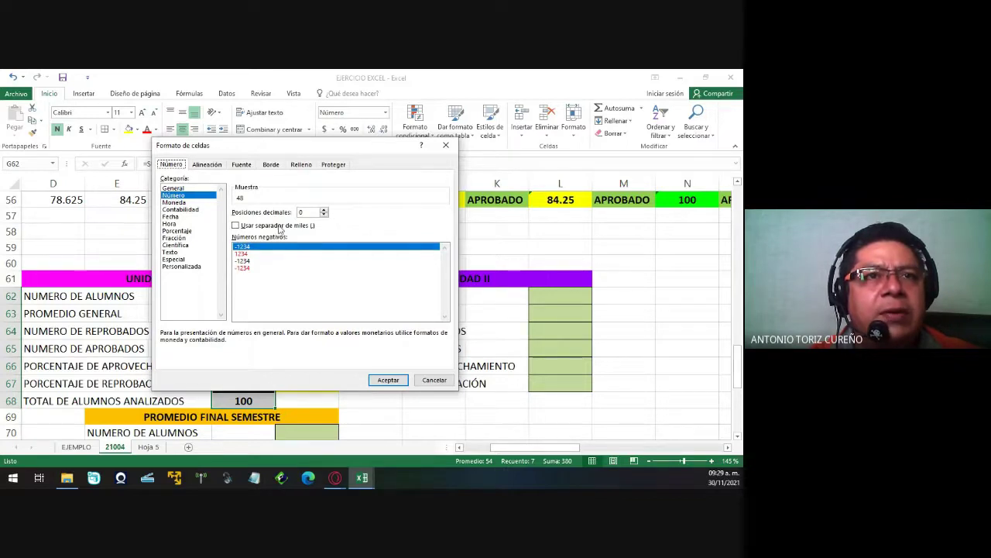
pyautogui.click(388, 379)
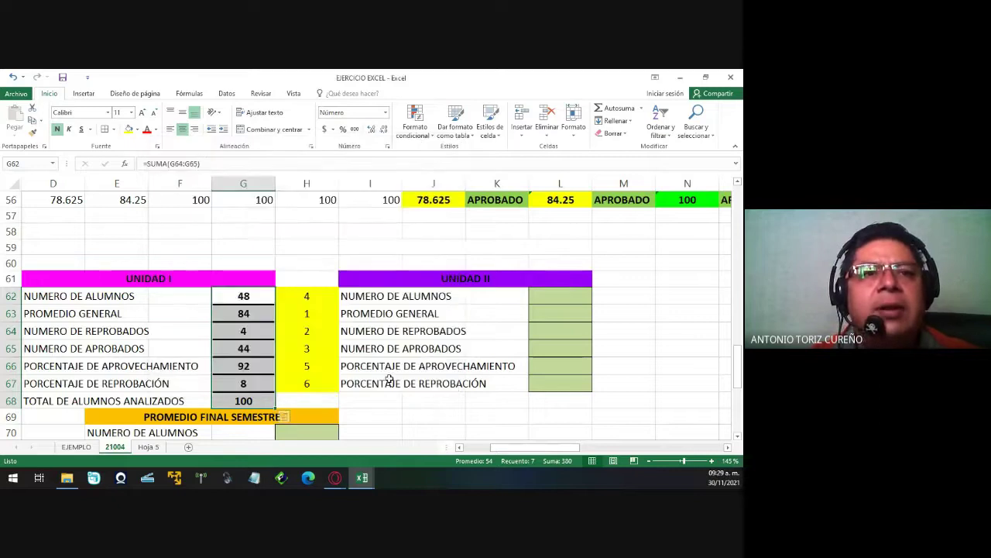
pyautogui.click(239, 379)
pyautogui.click(237, 398)
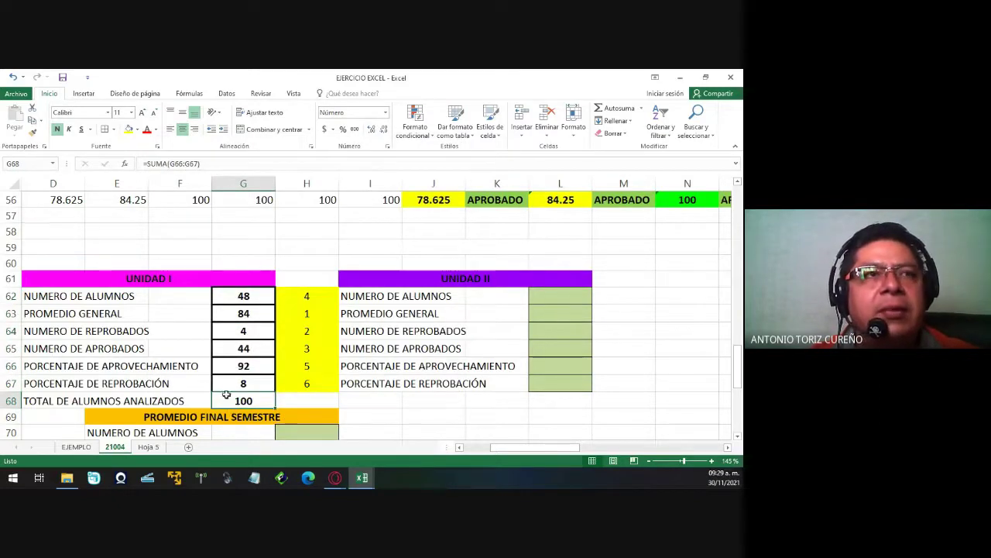
# Select the UNIDAD I table from its heading down through row 68 (D61:G68).
pyautogui.click(191, 364)
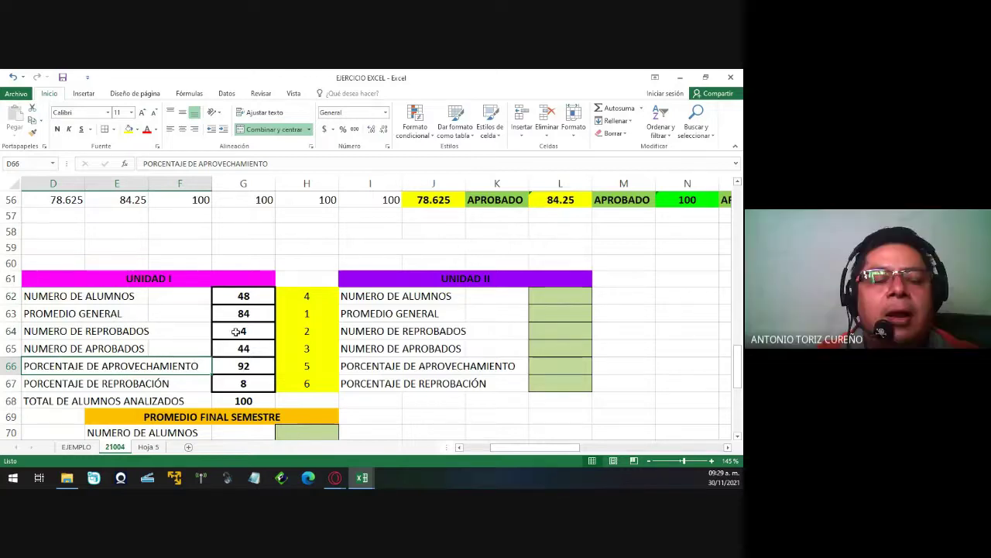
pyautogui.scroll(-3, 236, 331)
pyautogui.scroll(-3, 235, 332)
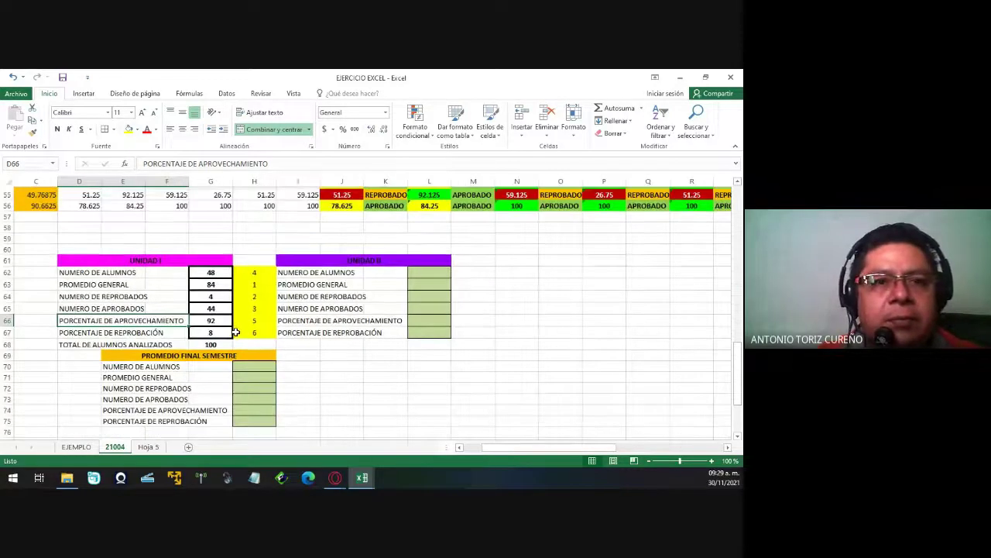
pyautogui.moveTo(480, 447); pyautogui.dragTo(462, 455)
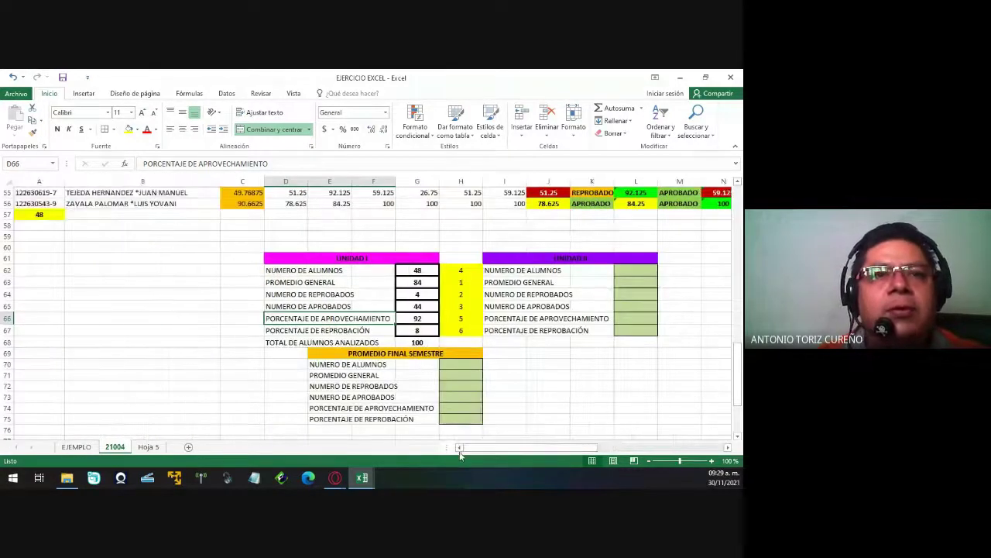
pyautogui.click(279, 263)
pyautogui.click(280, 264)
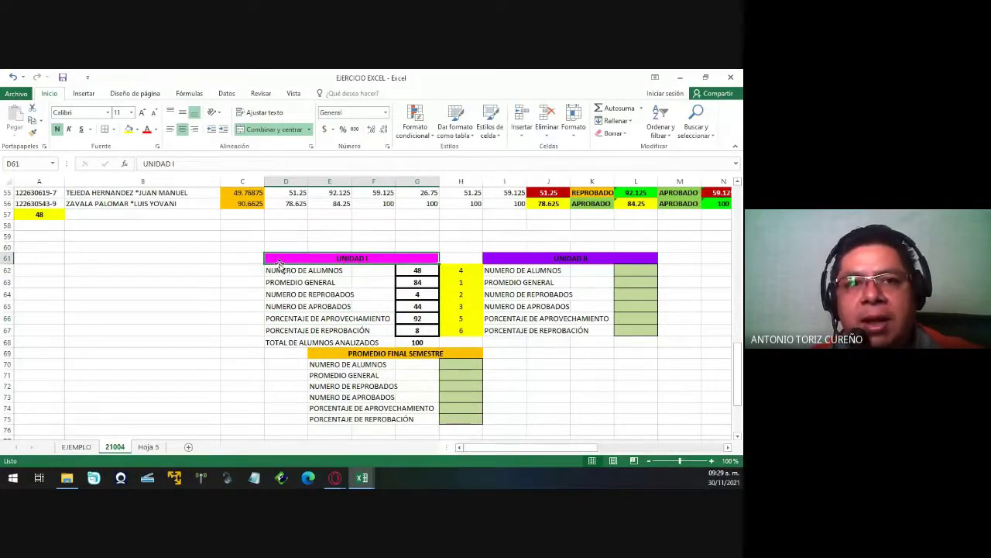
pyautogui.hotkey('shift', 'Down')
pyautogui.hotkey('shift', 'Down')
pyautogui.hotkey('shift', 'Down')
pyautogui.hotkey('shift', 'Down')
pyautogui.hotkey('shift', 'Down')
pyautogui.hotkey('shift', 'Down')
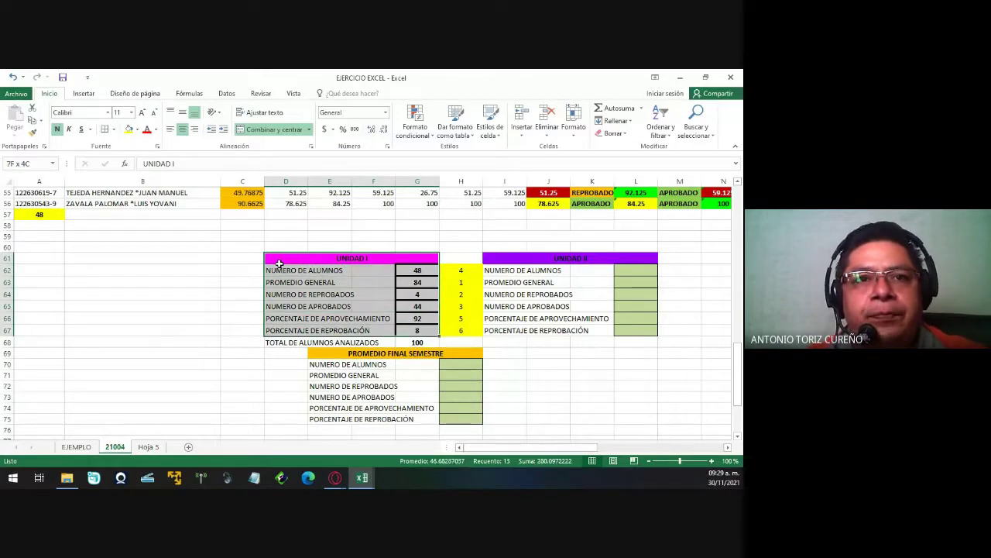
pyautogui.hotkey('shift', 'Down')
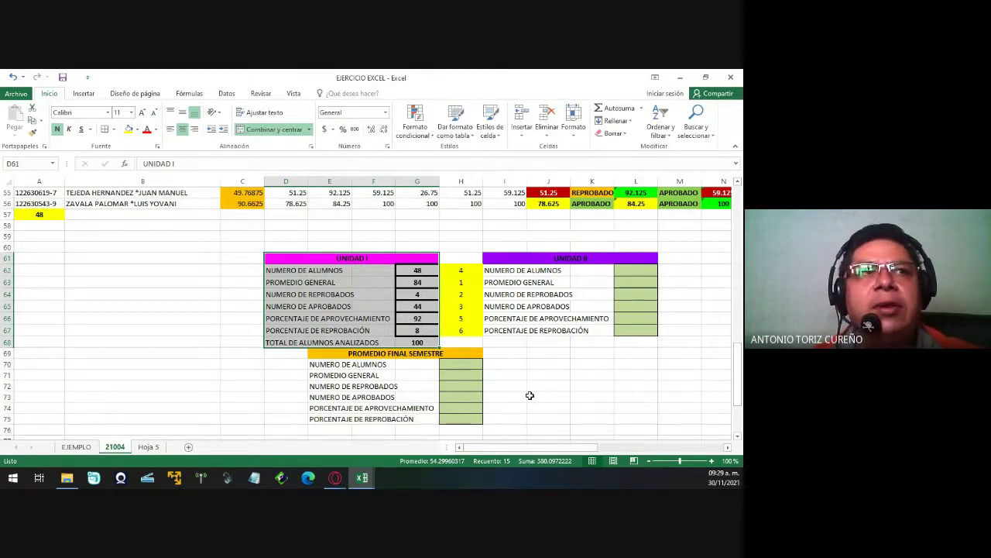
# Insert the recommended Barra agrupada (clustered bar) chart for the selected table.
pyautogui.click(83, 94)
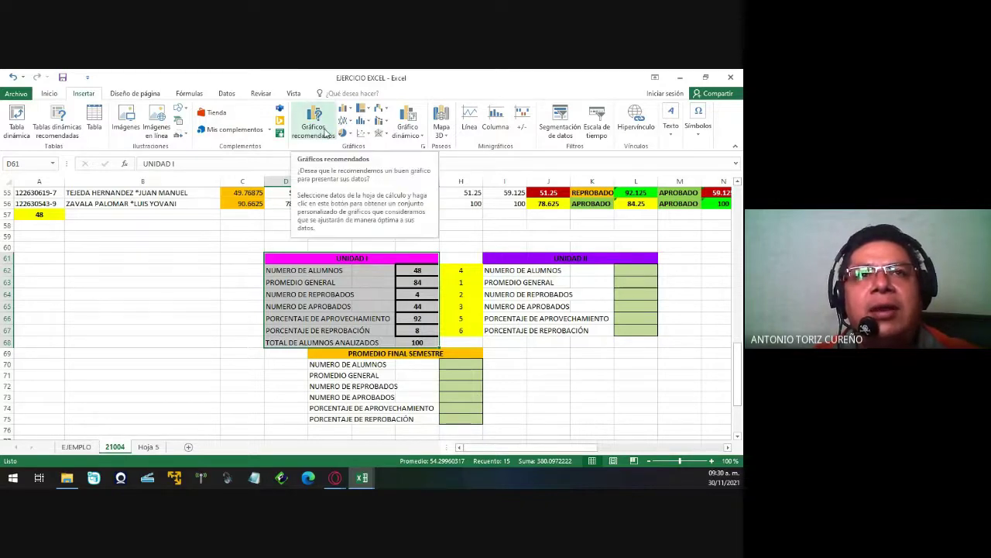
pyautogui.click(325, 134)
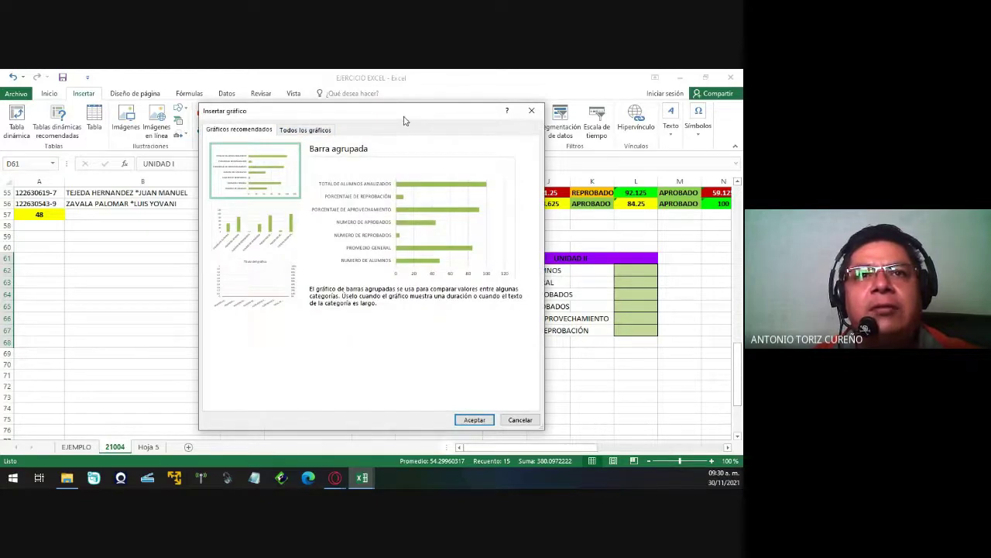
pyautogui.moveTo(403, 121); pyautogui.dragTo(271, 115)
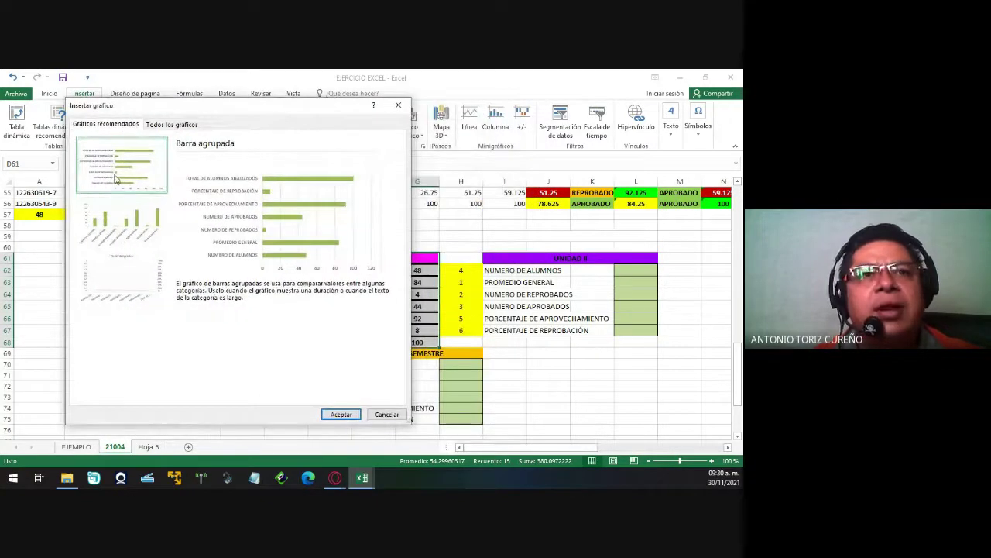
pyautogui.click(345, 414)
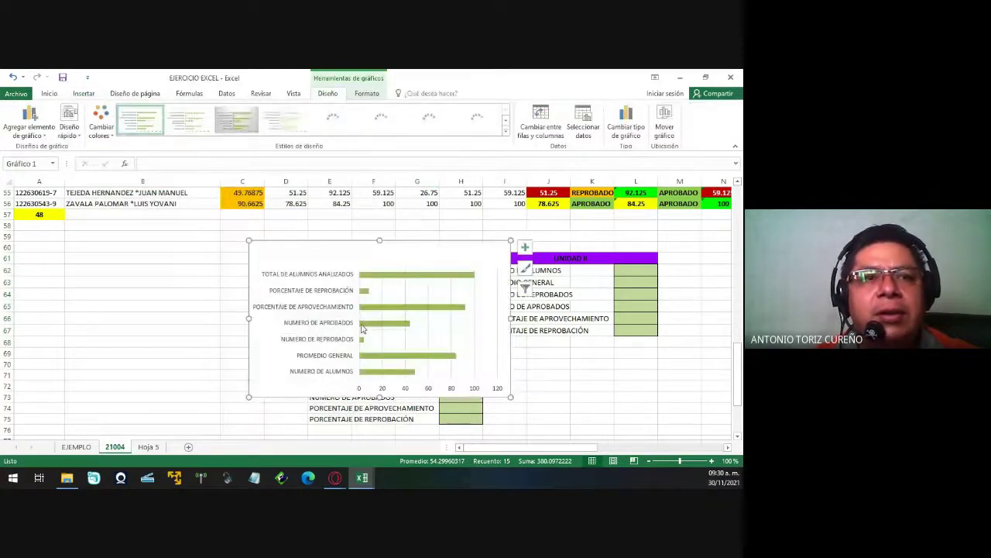
# Move the chart left so it no longer covers the tables, and widen it slightly.
pyautogui.moveTo(364, 248)
pyautogui.mouseDown()
pyautogui.moveTo(146, 237)
pyautogui.moveTo(166, 244)
pyautogui.mouseUp()
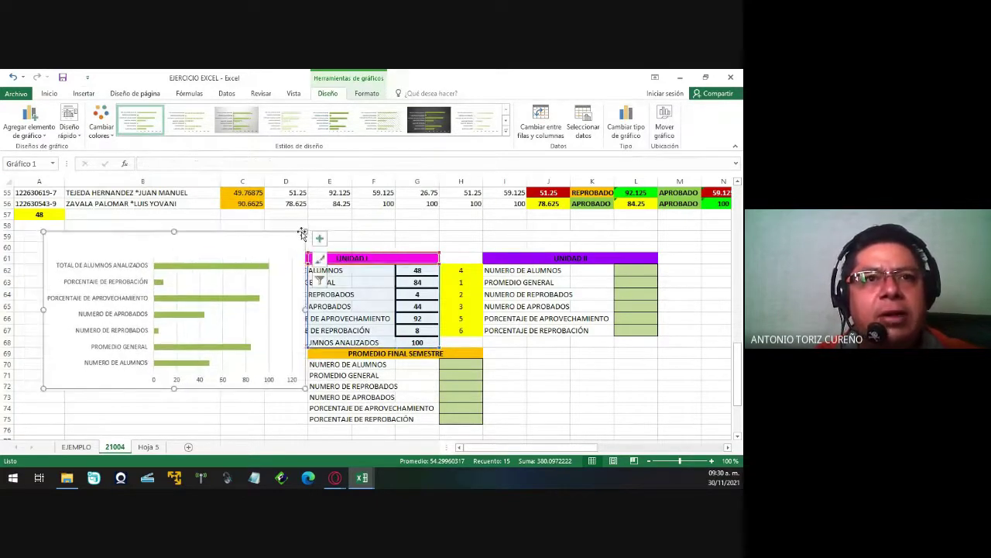
pyautogui.moveTo(272, 243)
pyautogui.mouseDown()
pyautogui.moveTo(208, 244)
pyautogui.moveTo(212, 237)
pyautogui.mouseUp()
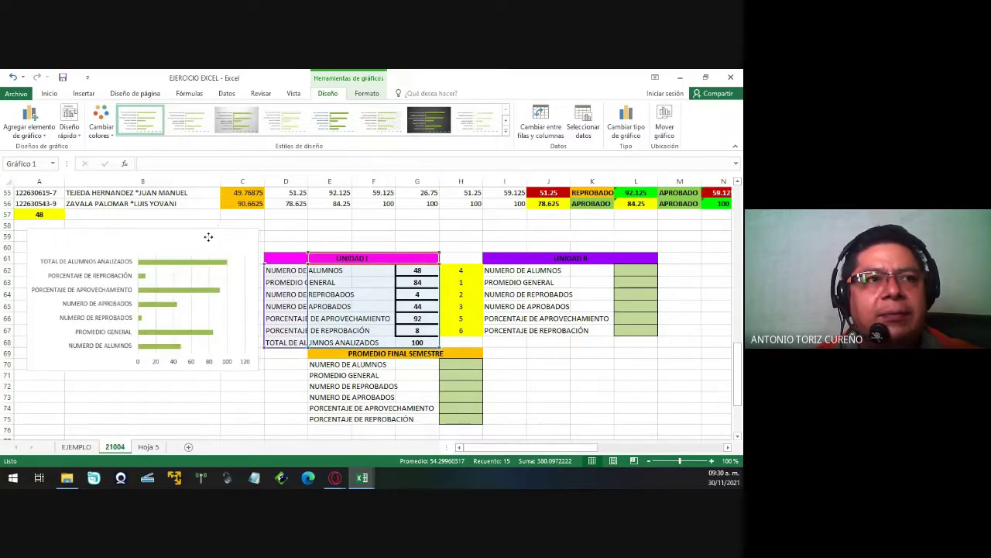
pyautogui.moveTo(212, 236); pyautogui.dragTo(197, 241)
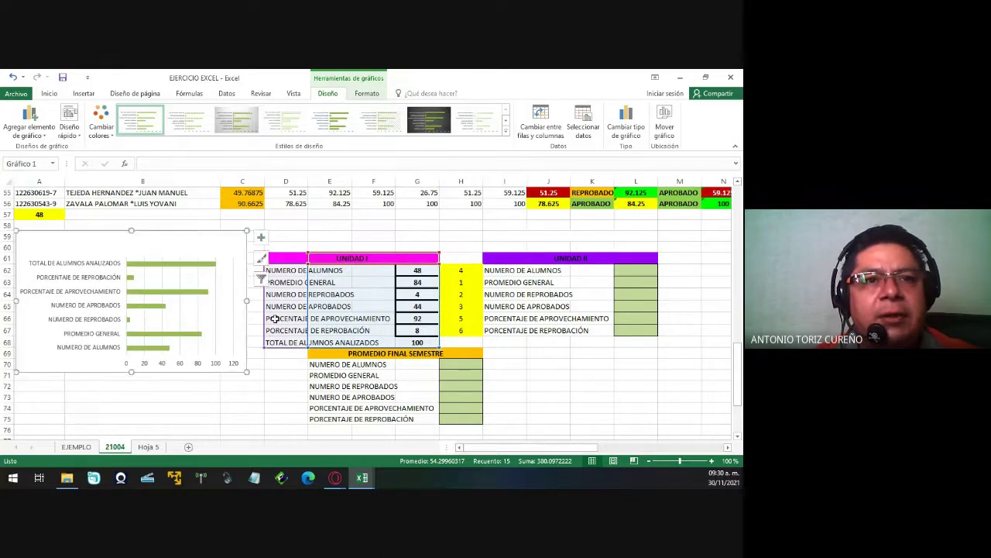
pyautogui.moveTo(246, 370); pyautogui.dragTo(259, 371)
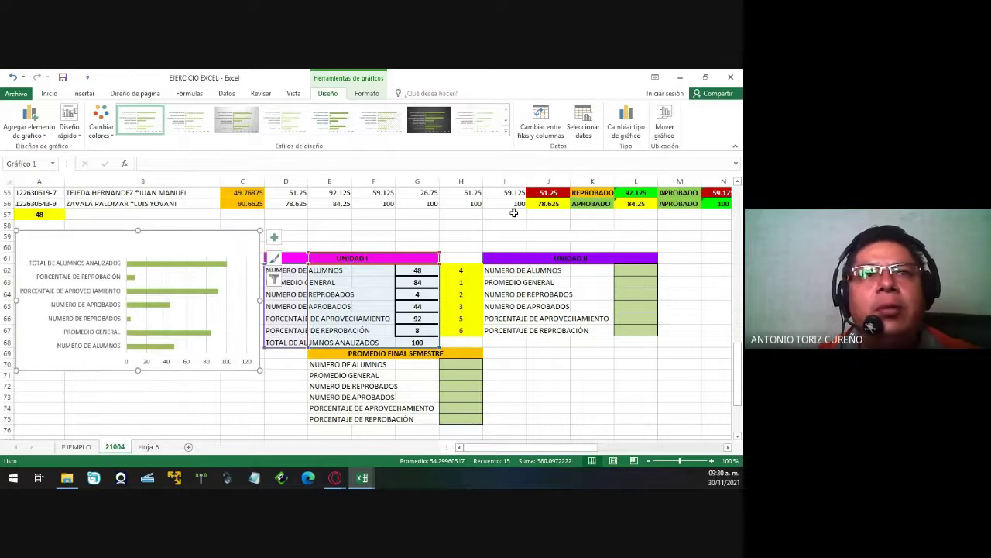
# Recolour the chart bars with the purple palette and deselect the chart.
pyautogui.click(101, 124)
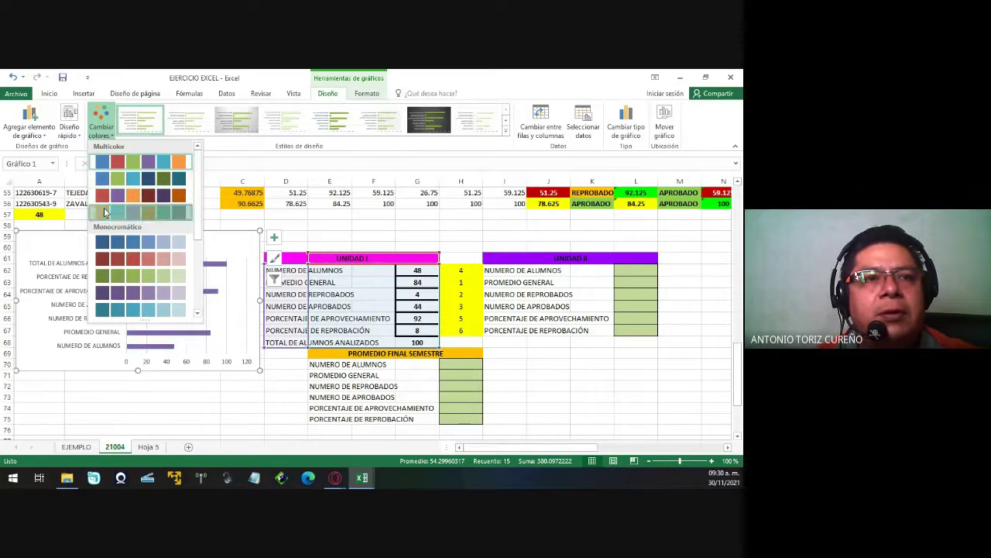
pyautogui.click(104, 207)
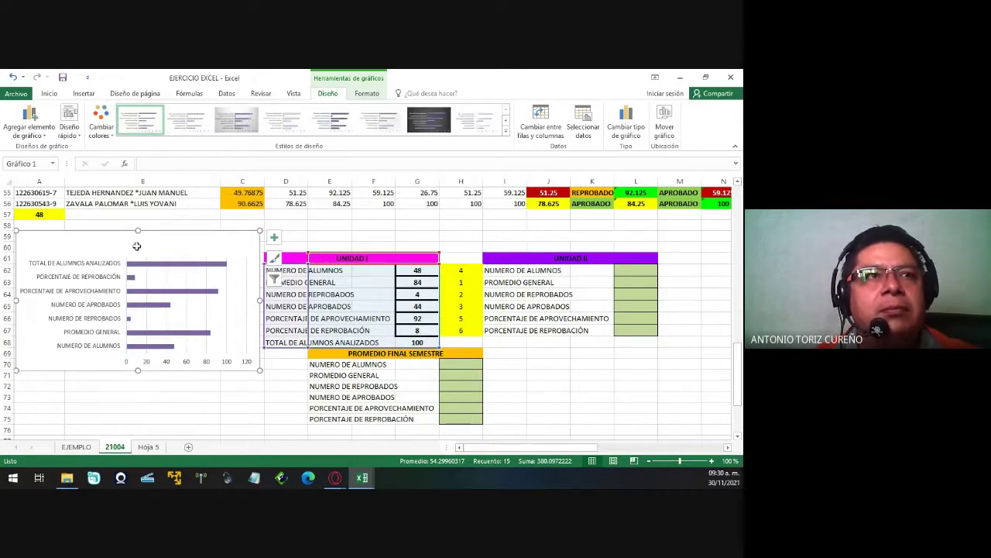
pyautogui.click(101, 124)
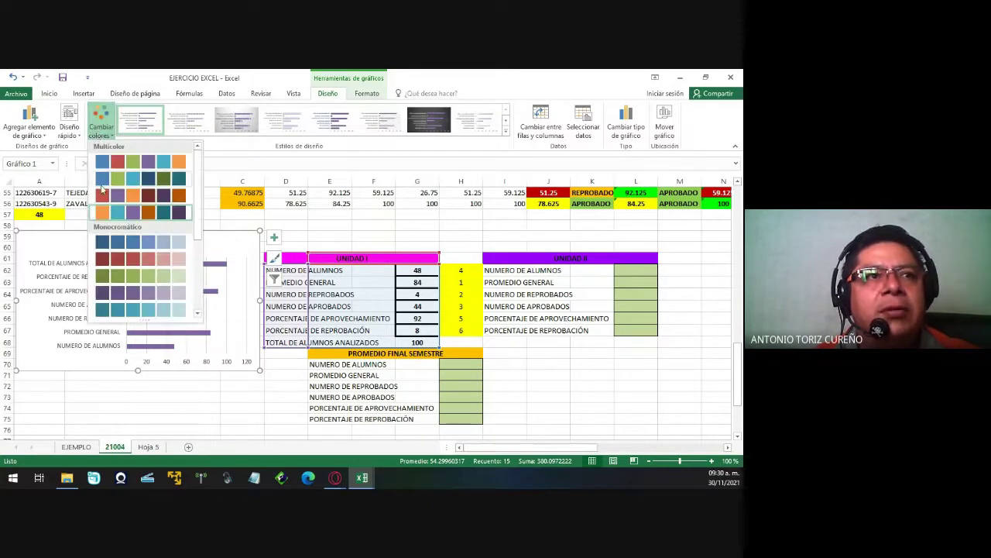
pyautogui.click(145, 215)
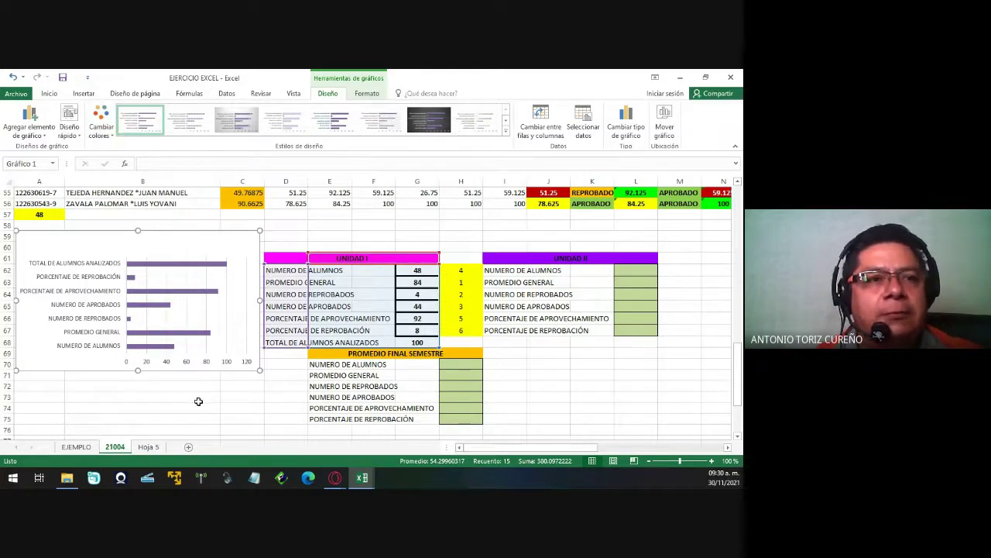
pyautogui.click(199, 400)
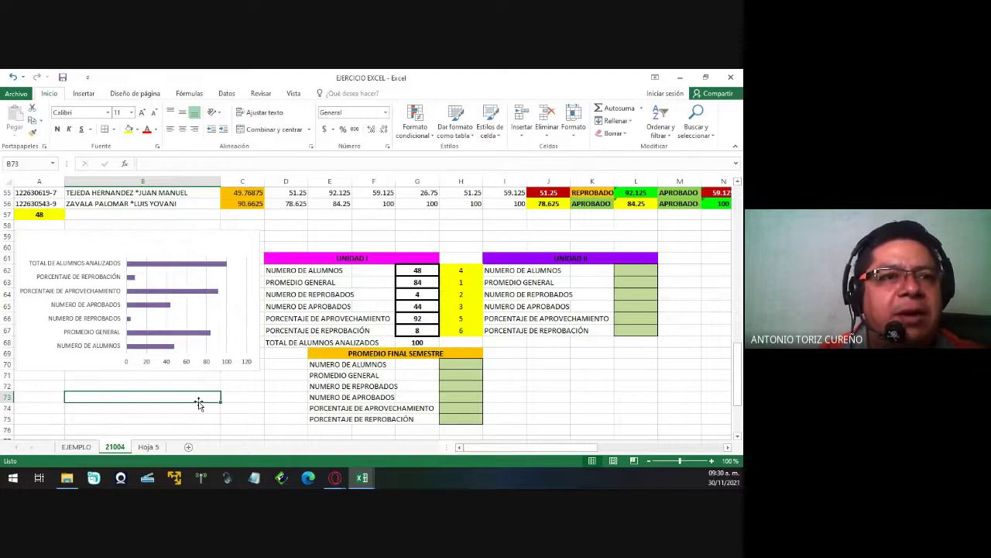
# Zoom in and out to inspect the purple bar chart.
pyautogui.scroll(1, 129, 341)
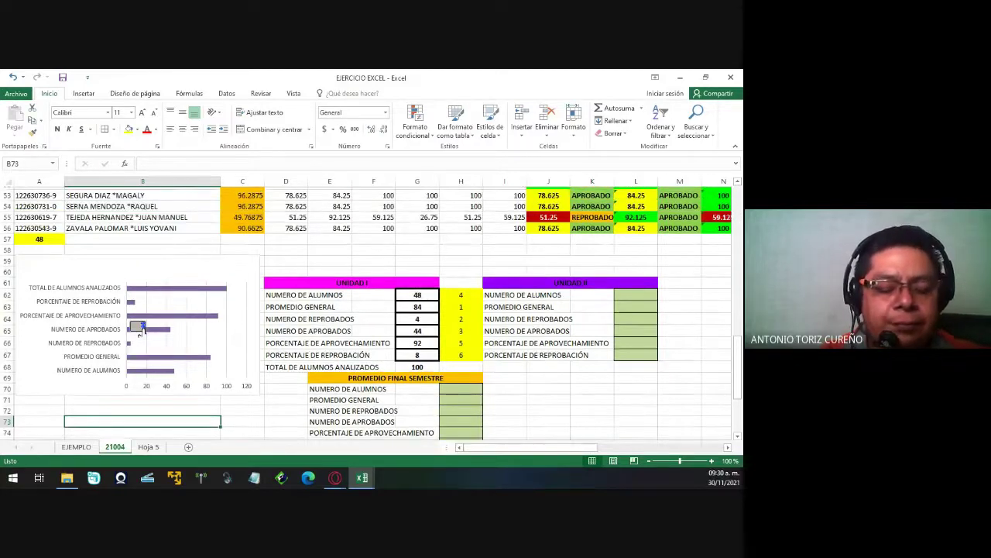
pyautogui.scroll(2, 129, 333)
pyautogui.keyDown('ctrl'); pyautogui.scroll(1, 129, 325); pyautogui.keyUp('ctrl')
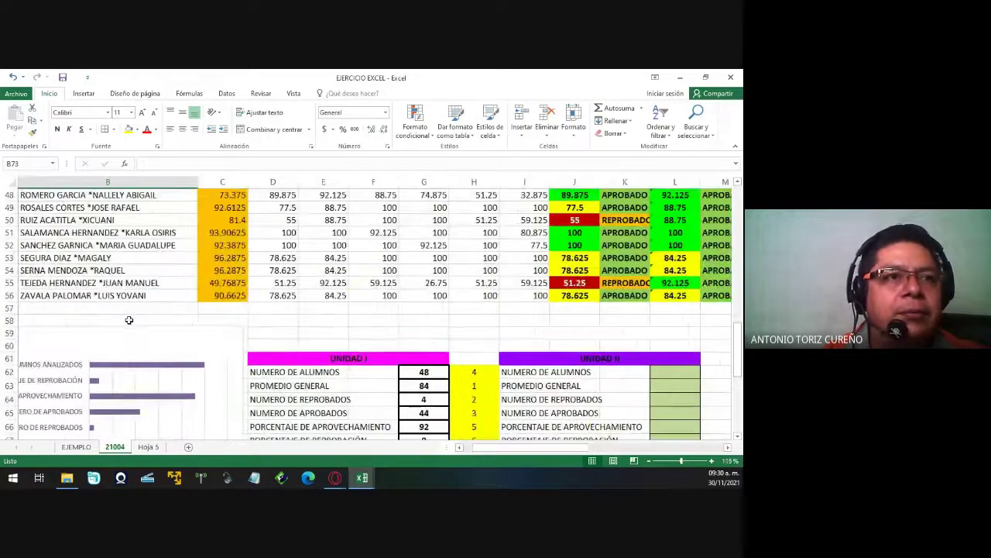
pyautogui.scroll(-3, 129, 320)
pyautogui.keyDown('ctrl'); pyautogui.scroll(1, 129, 322); pyautogui.keyUp('ctrl')
pyautogui.keyDown('ctrl'); pyautogui.scroll(1, 129, 322); pyautogui.keyUp('ctrl')
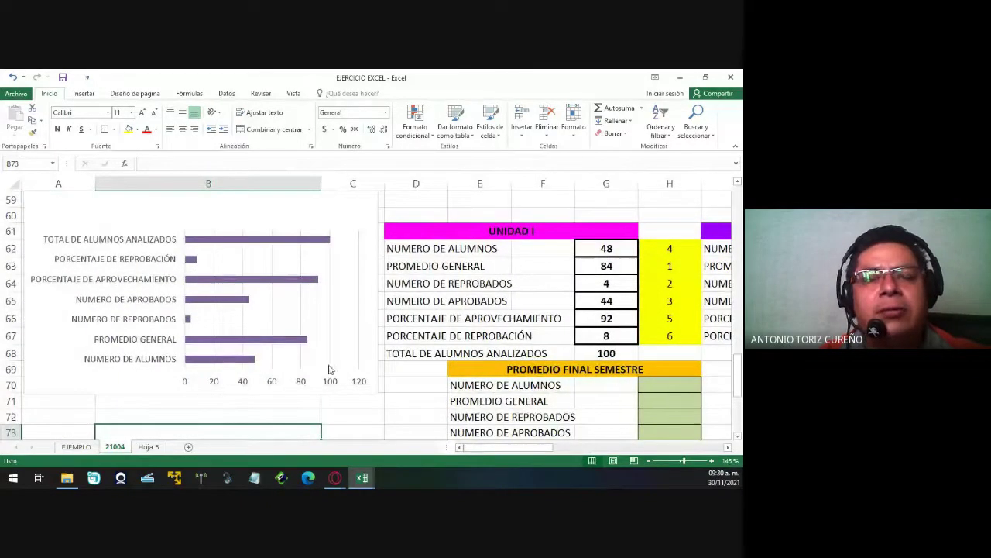
pyautogui.click(332, 387)
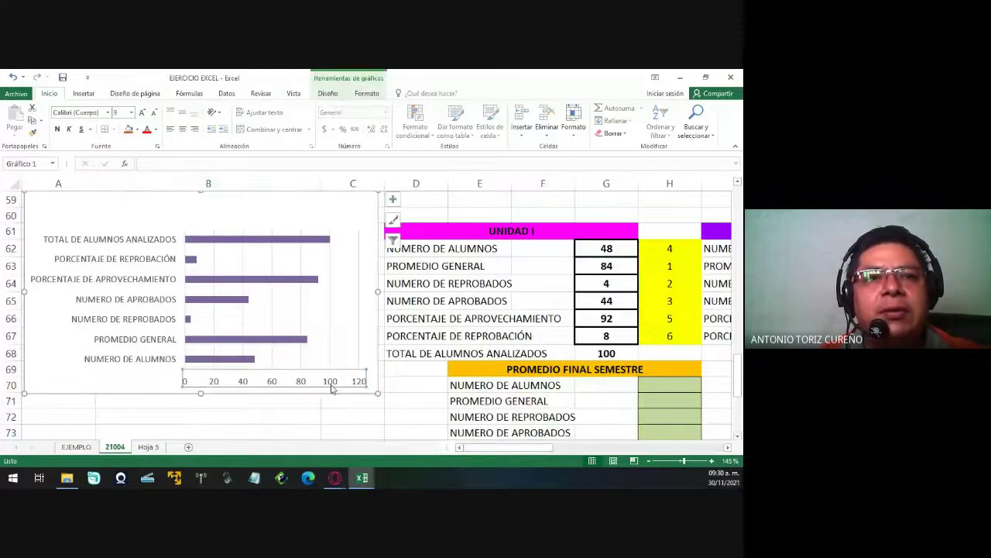
pyautogui.click(327, 401)
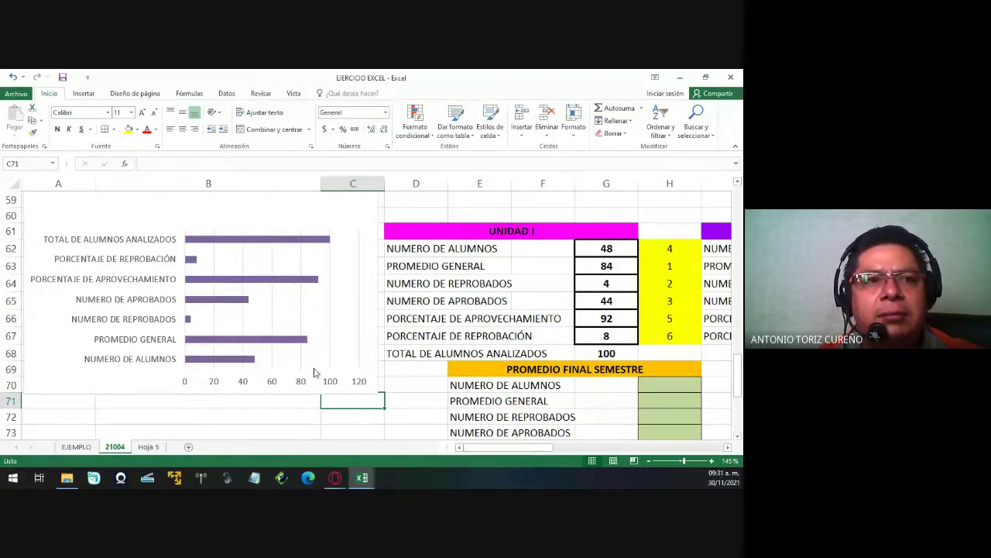
pyautogui.click(264, 414)
# Scroll back to the UNIDAD I heading and select the chart.
pyautogui.scroll(-2, 268, 417)
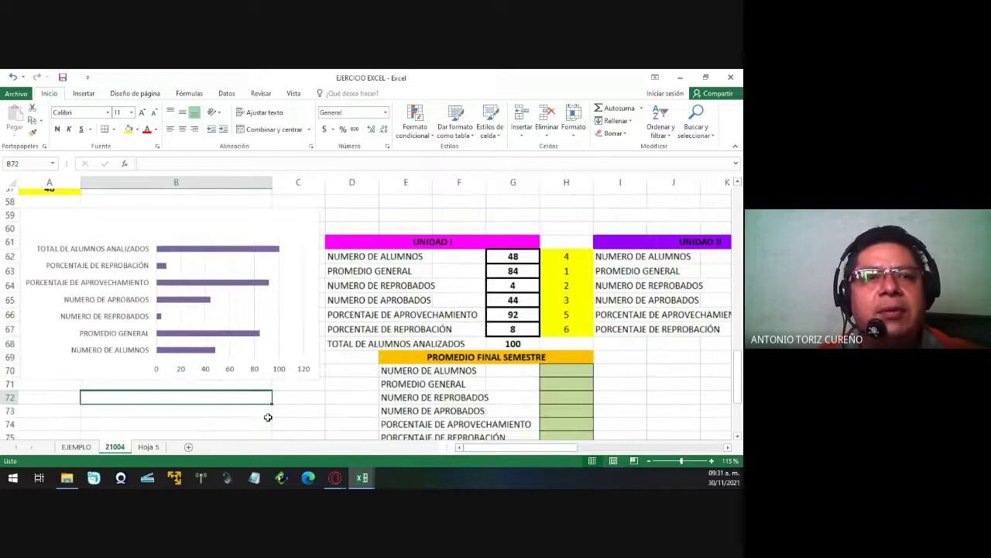
pyautogui.scroll(-1, 267, 417)
pyautogui.scroll(-1, 267, 417)
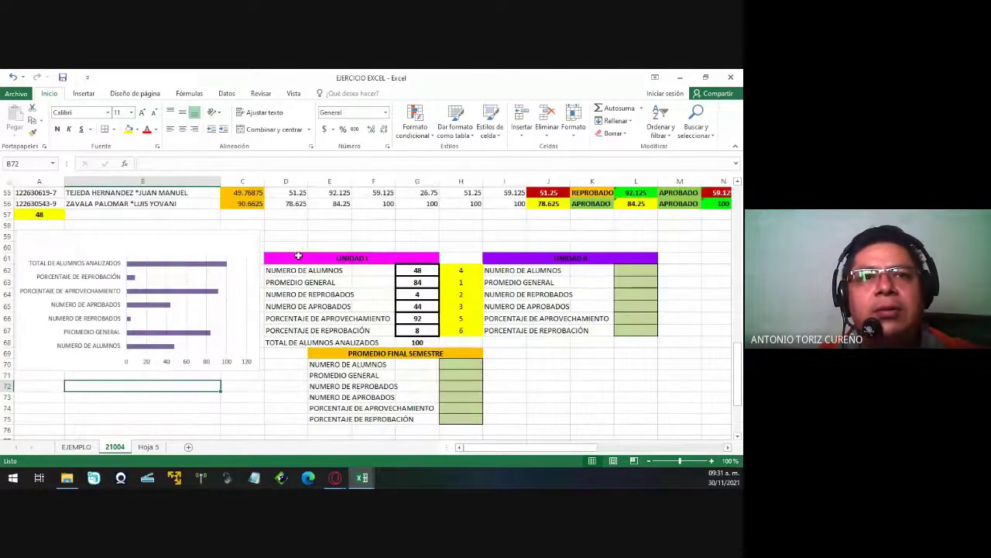
pyautogui.click(298, 255)
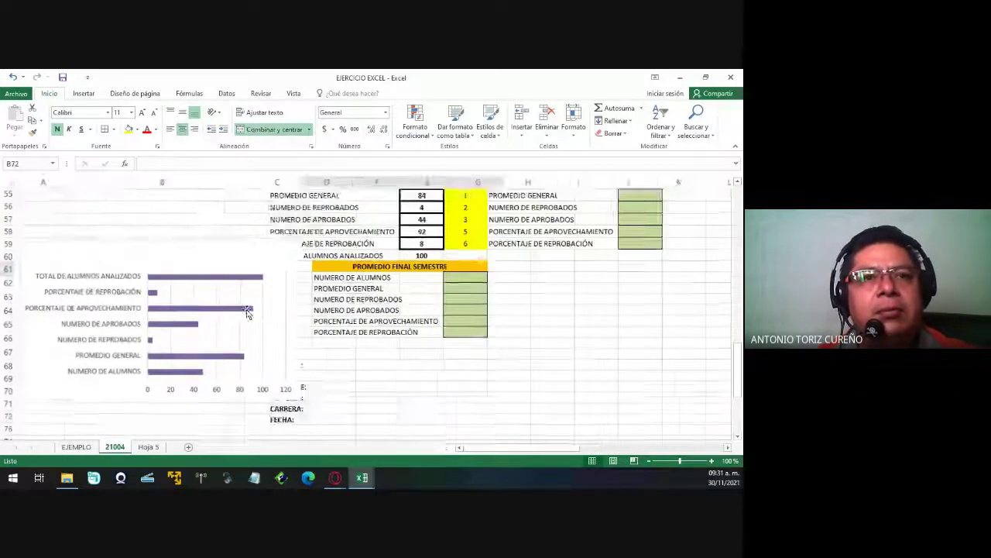
pyautogui.scroll(4, 246, 312)
pyautogui.scroll(-1, 248, 314)
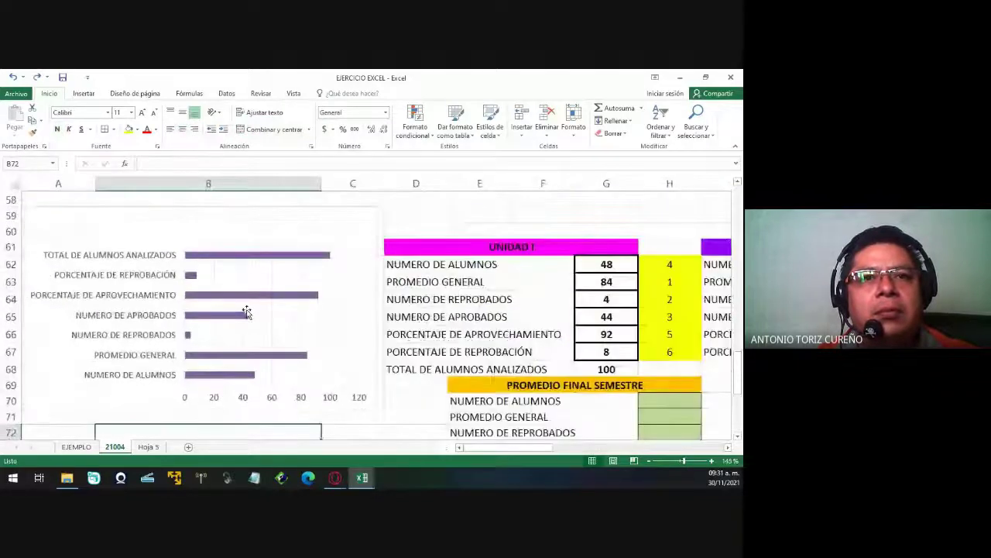
pyautogui.scroll(-1, 247, 313)
pyautogui.scroll(-1, 246, 312)
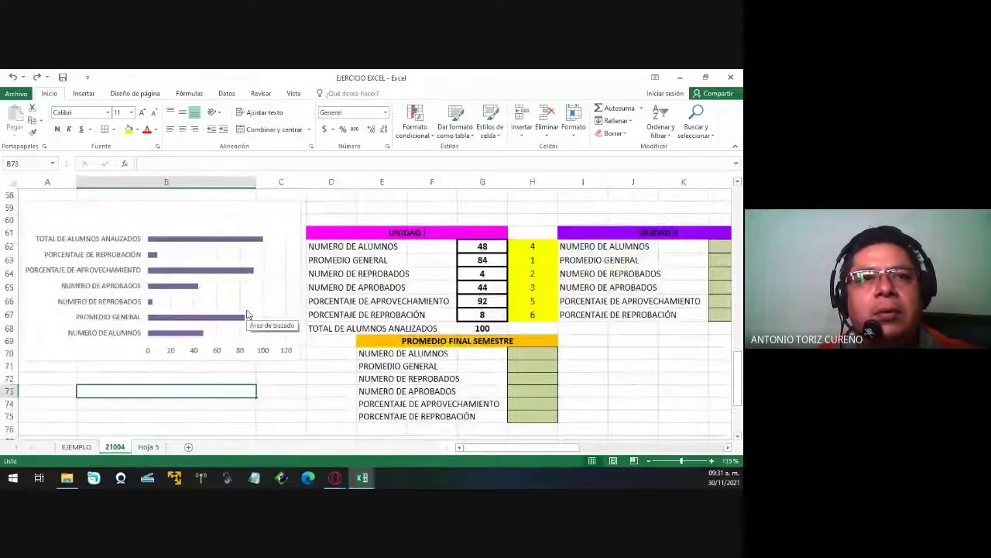
pyautogui.scroll(-1, 246, 312)
pyautogui.click(246, 311)
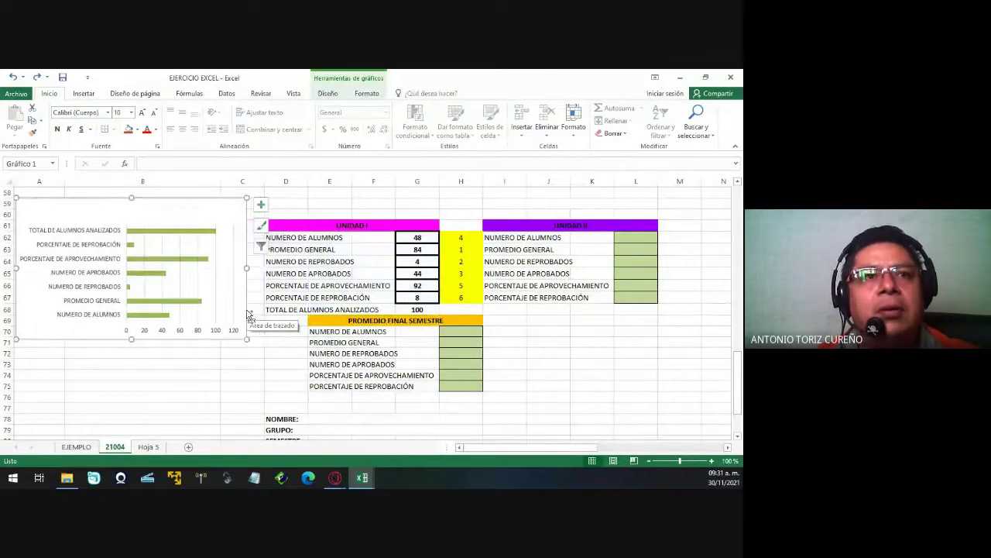
# Undo the earlier chart and reselect the Unidad I table D61:G68.
pyautogui.hotkey('ctrl', 'z')
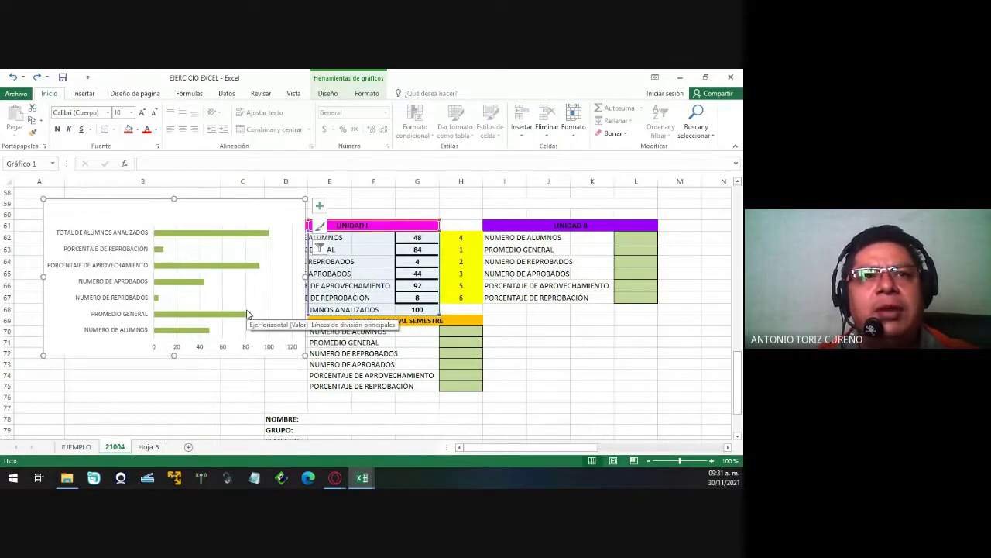
pyautogui.hotkey('ctrl', 'z')
pyautogui.hotkey('ctrl', 'z')
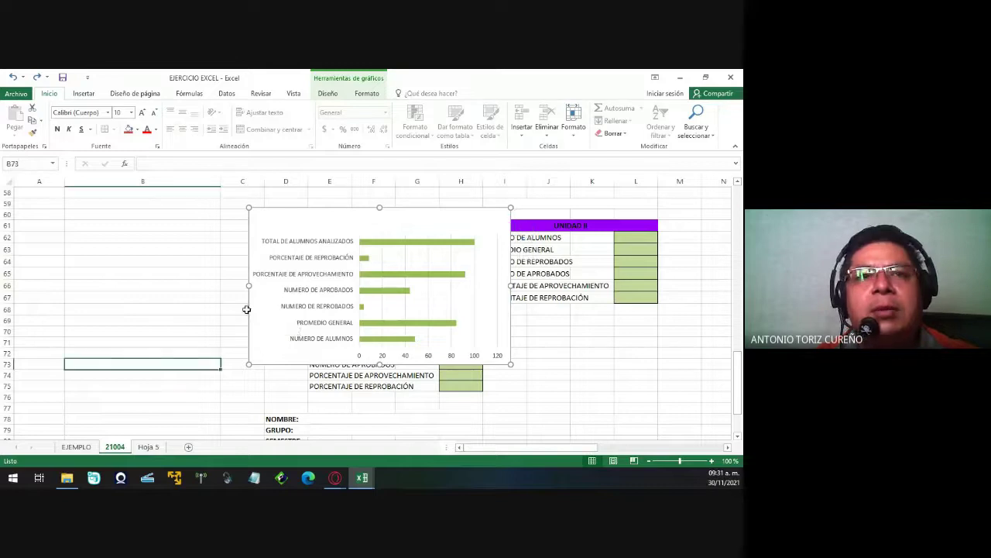
pyautogui.click(242, 228)
pyautogui.click(279, 228)
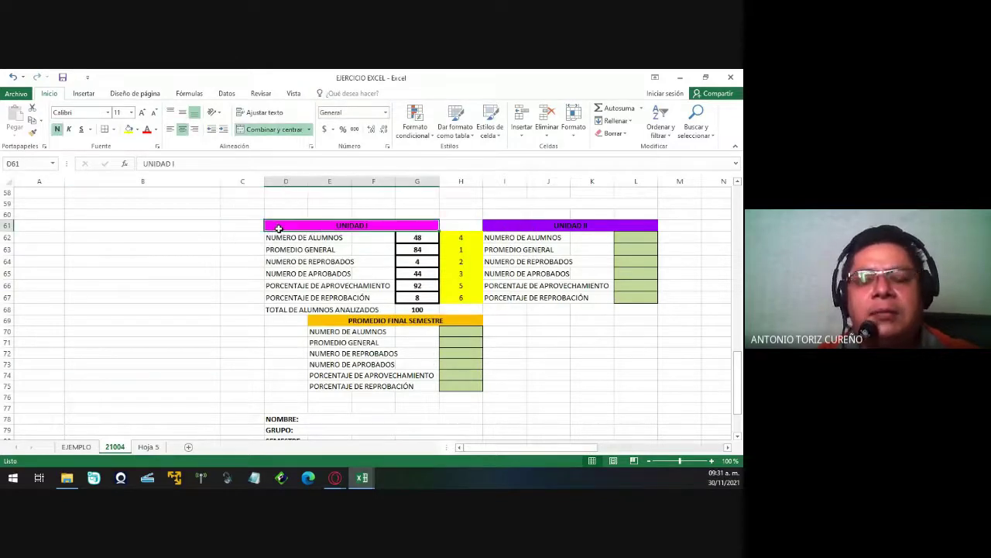
pyautogui.hotkey('shift', 'Down')
pyautogui.hotkey('shift', 'Down')
pyautogui.hotkey('shift', 'Down')
pyautogui.hotkey('shift', 'Down')
pyautogui.hotkey('shift', 'Down')
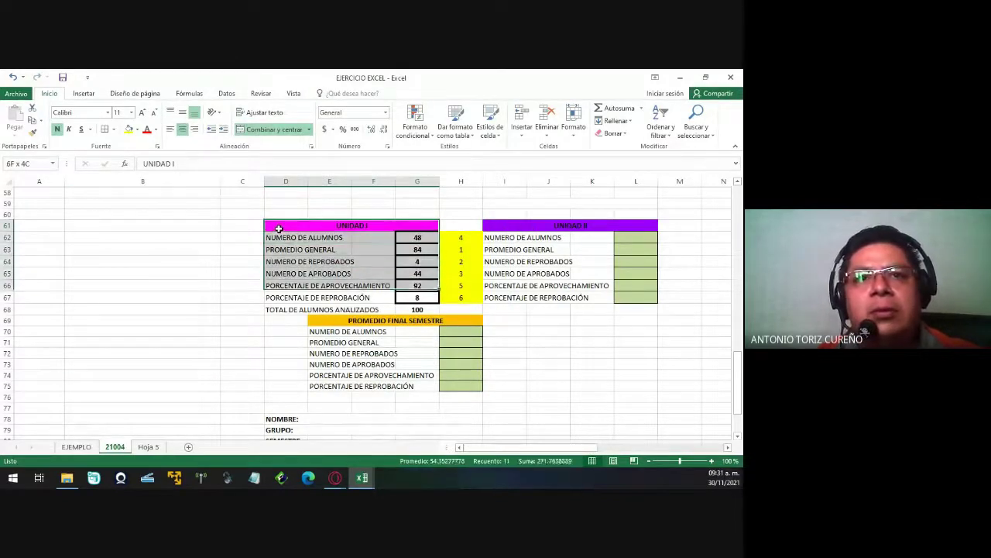
pyautogui.hotkey('shift', 'Down')
pyautogui.hotkey('shift', 'Down')
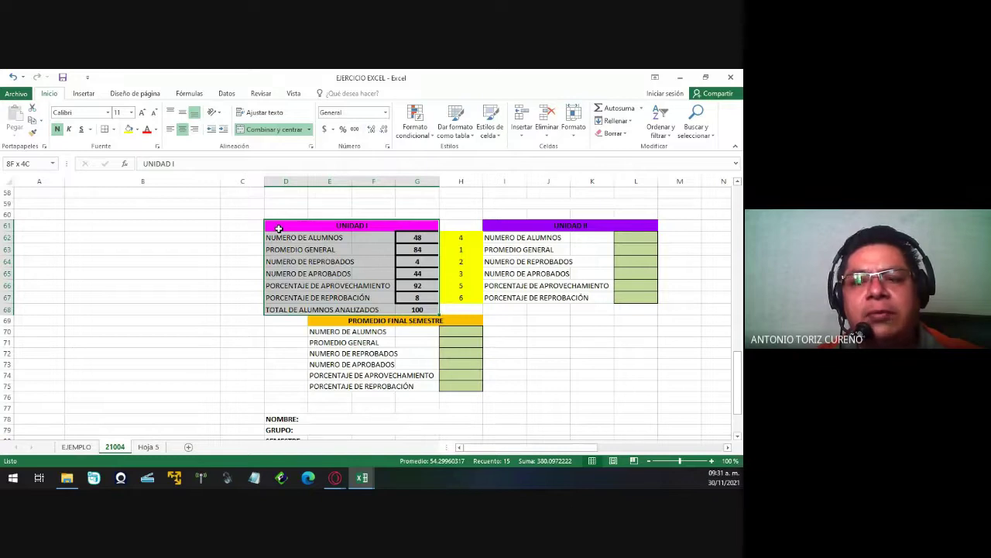
# Insert a recommended clustered bar chart from the selected table.
pyautogui.click(80, 94)
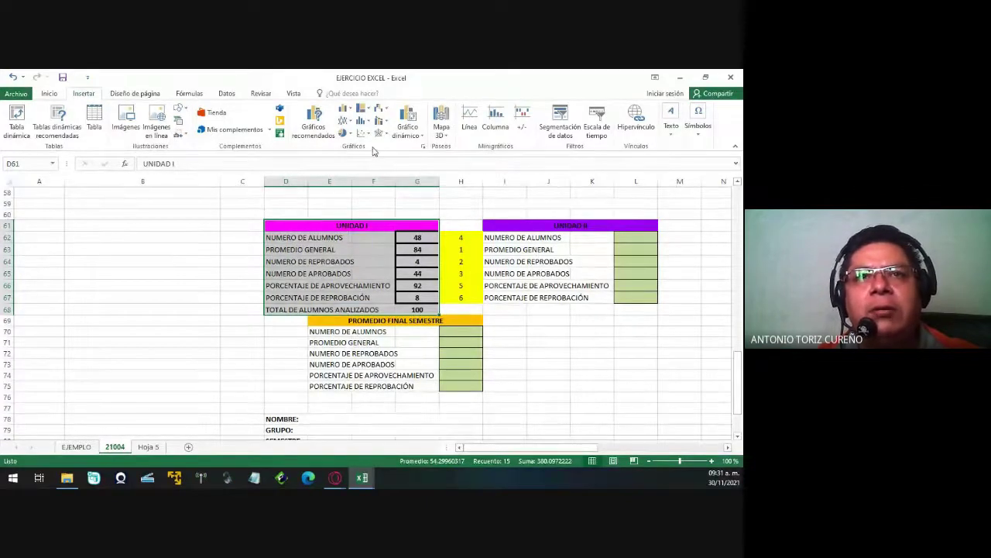
pyautogui.click(314, 128)
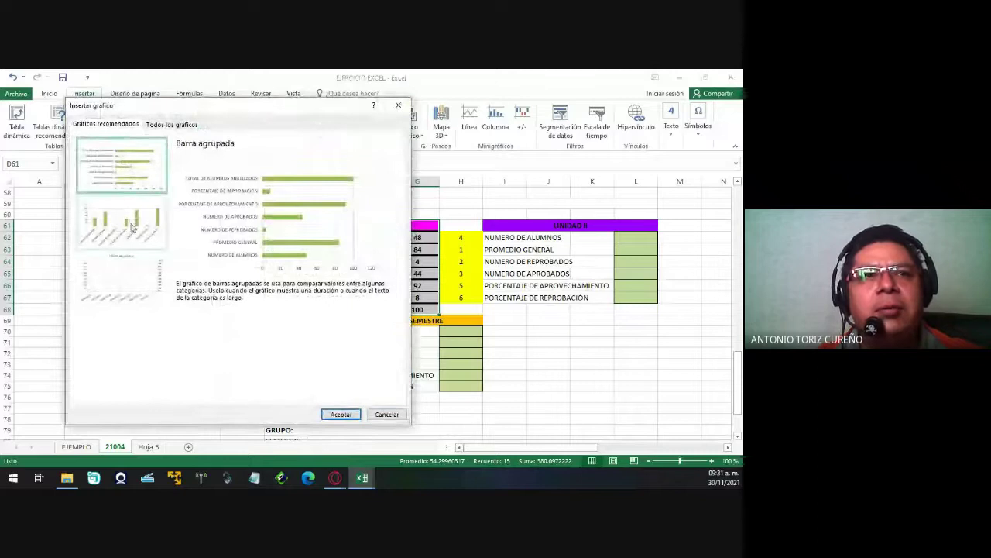
pyautogui.click(342, 416)
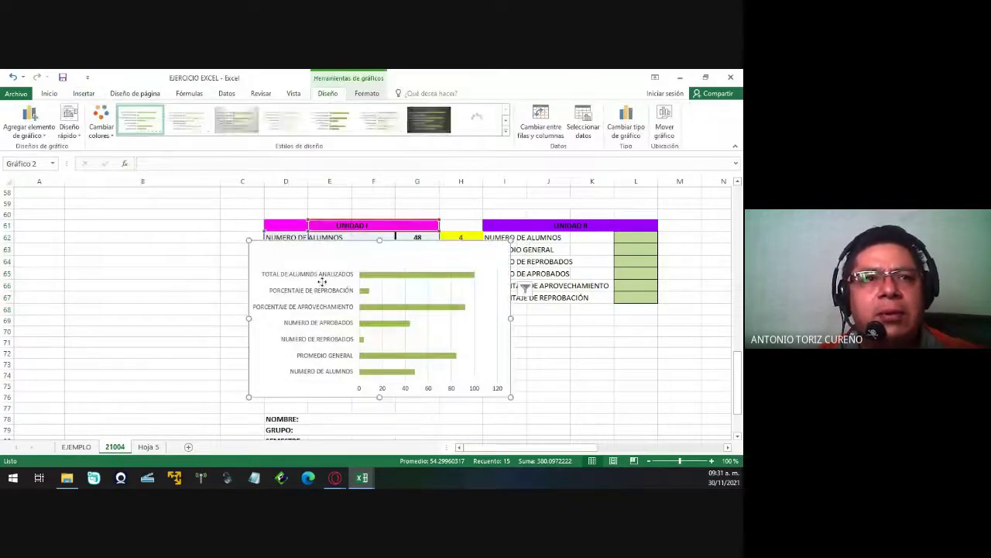
# Reposition the new chart to the left of the tables and adjust its size.
pyautogui.moveTo(311, 259)
pyautogui.mouseDown()
pyautogui.moveTo(164, 261)
pyautogui.moveTo(82, 238)
pyautogui.mouseUp()
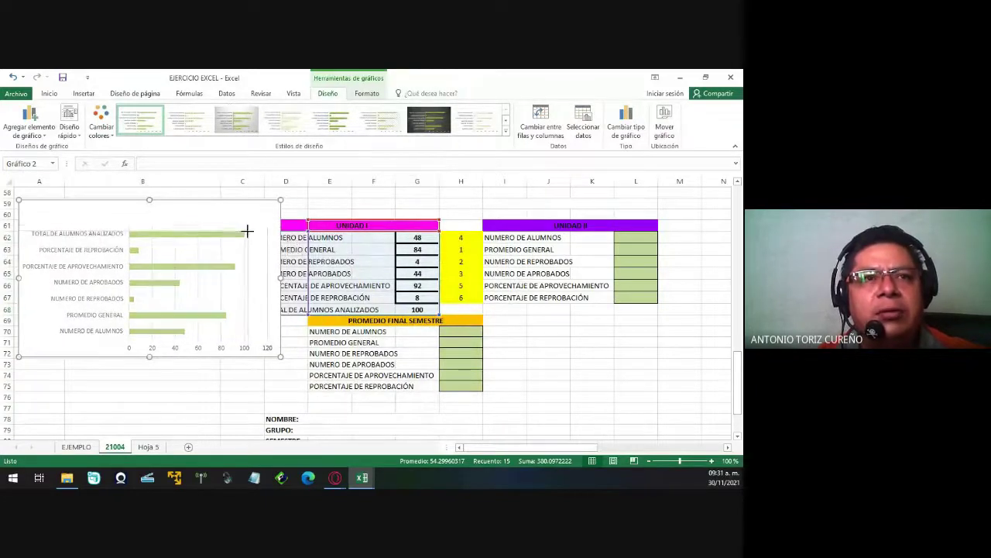
pyautogui.moveTo(280, 200); pyautogui.dragTo(247, 231)
pyautogui.moveTo(195, 270)
pyautogui.mouseDown()
pyautogui.moveTo(202, 243)
pyautogui.moveTo(199, 272)
pyautogui.mouseUp()
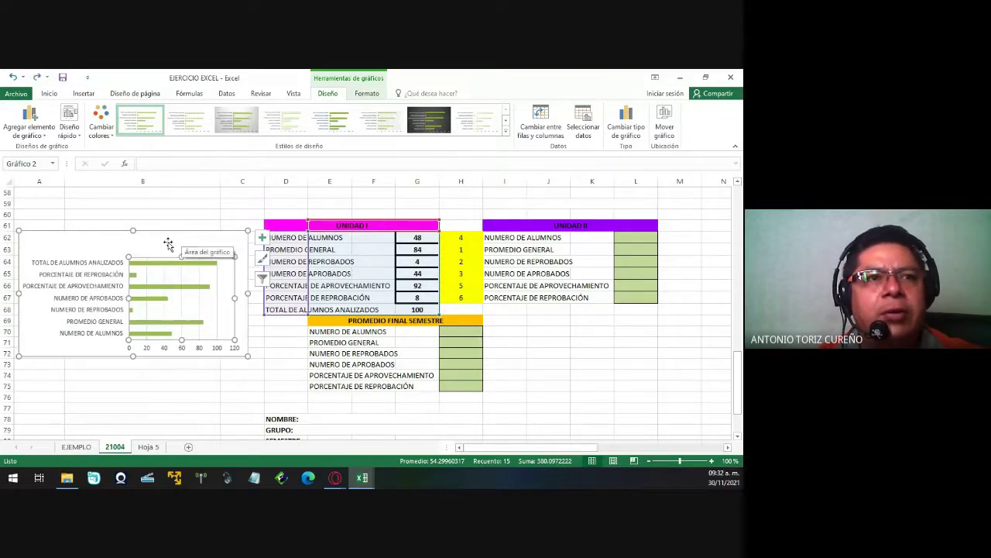
pyautogui.moveTo(160, 244); pyautogui.dragTo(156, 219)
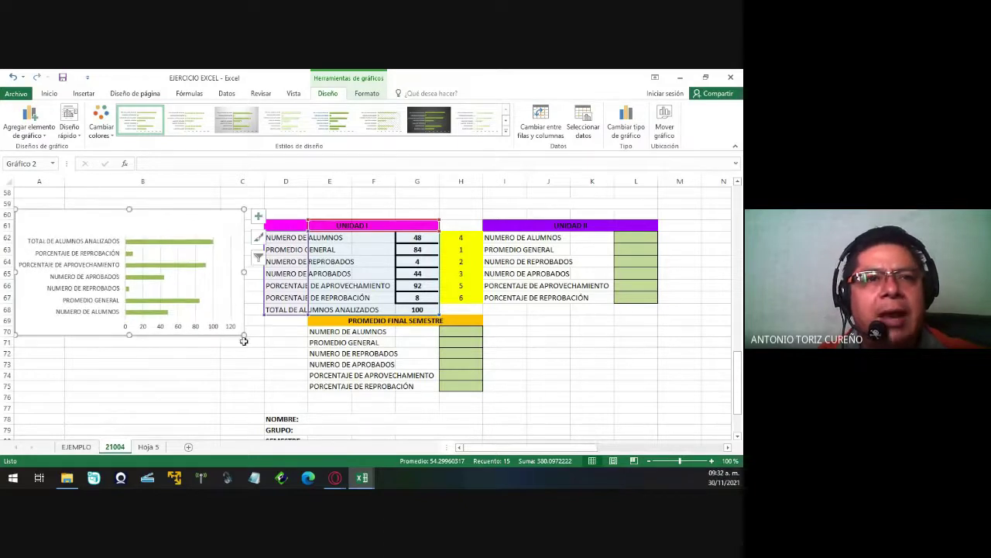
pyautogui.moveTo(243, 340); pyautogui.dragTo(259, 345)
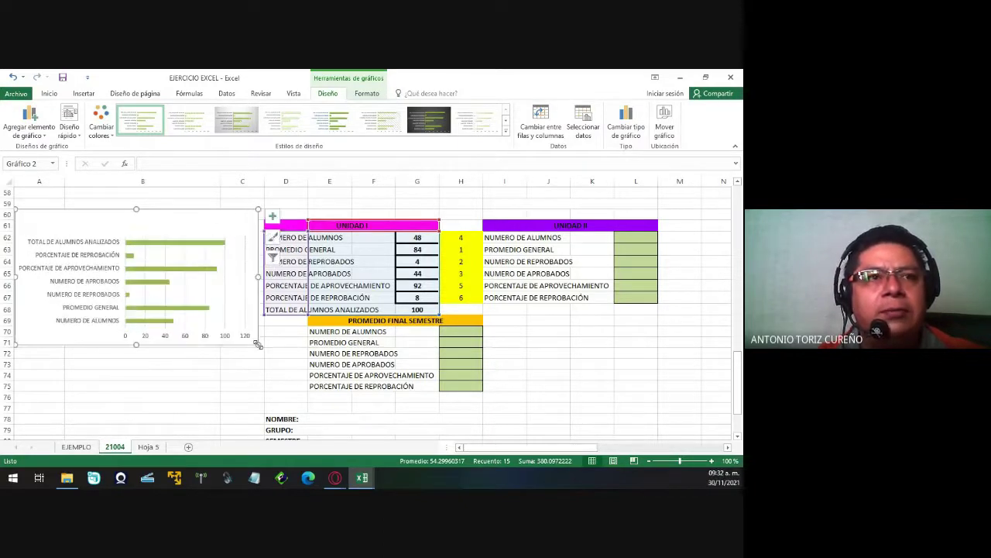
# Switch the chart to the purple colour palette and deselect it.
pyautogui.click(101, 124)
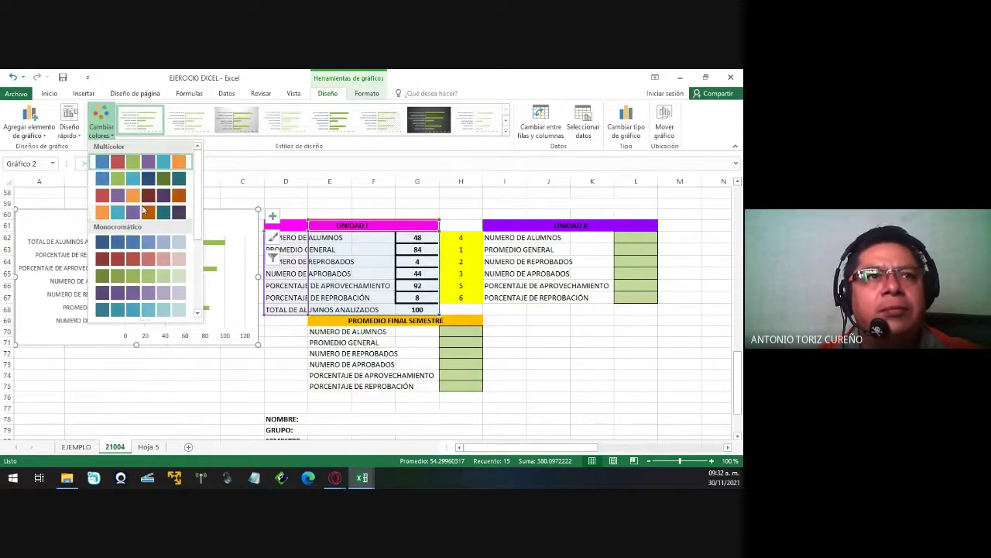
pyautogui.click(133, 161)
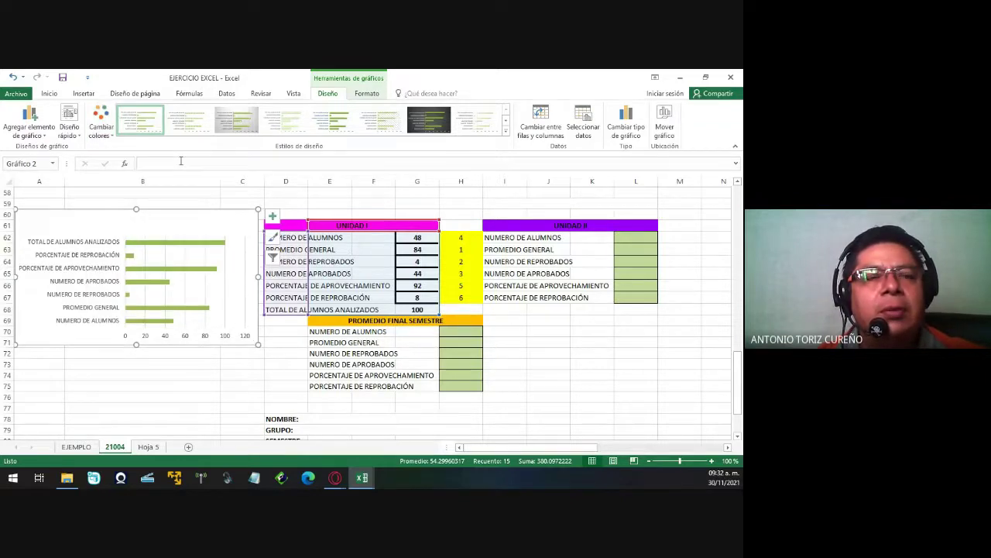
pyautogui.click(97, 124)
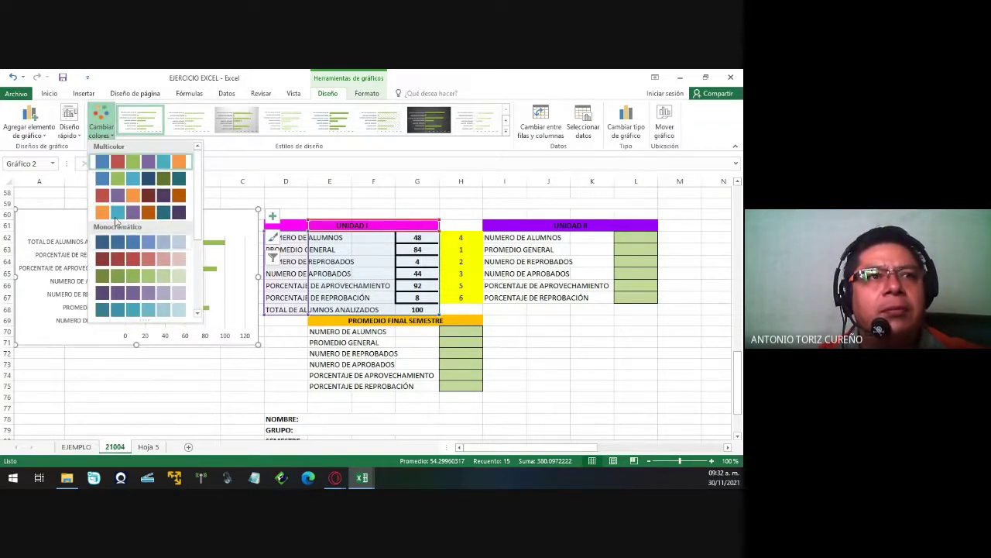
pyautogui.click(120, 219)
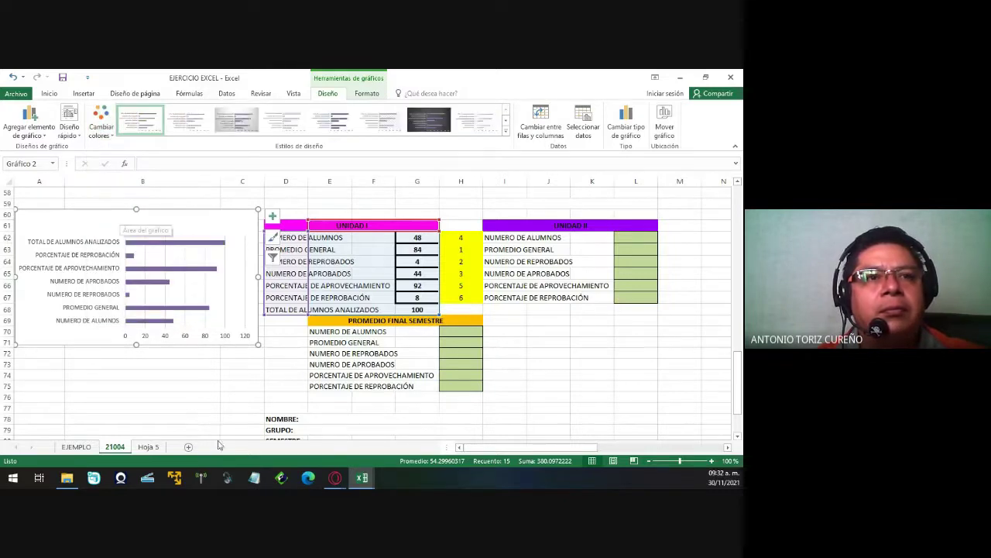
pyautogui.click(234, 406)
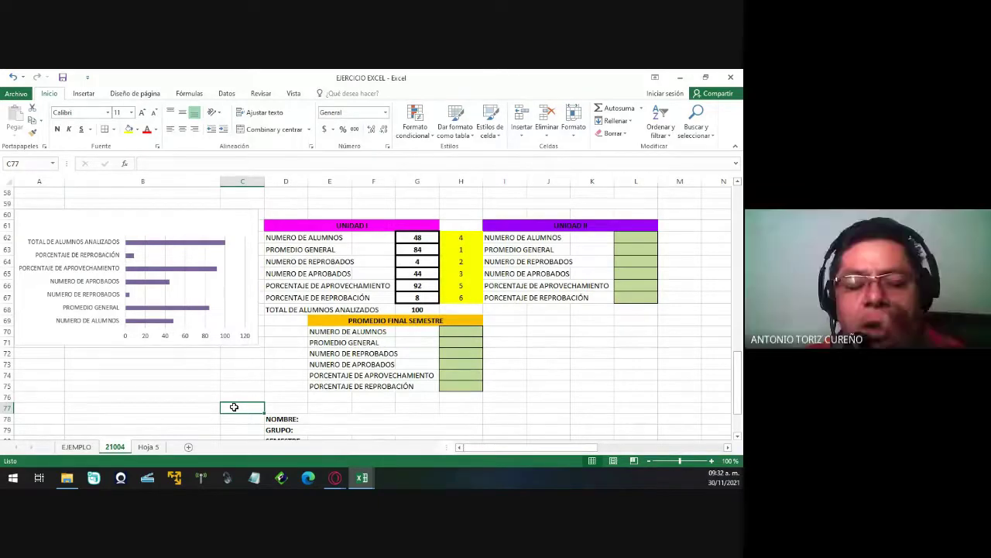
# Copy the Unidad I results G62:G68 (48, 84, 4, 44, 92, 8, 100).
pyautogui.click(568, 360)
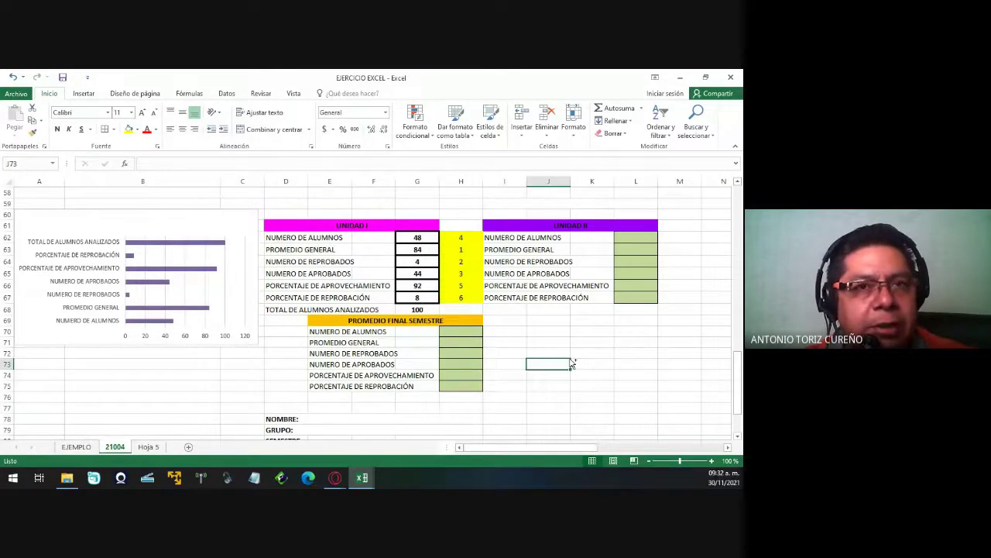
pyautogui.keyDown('ctrl'); pyautogui.scroll(2, 568, 360); pyautogui.keyUp('ctrl')
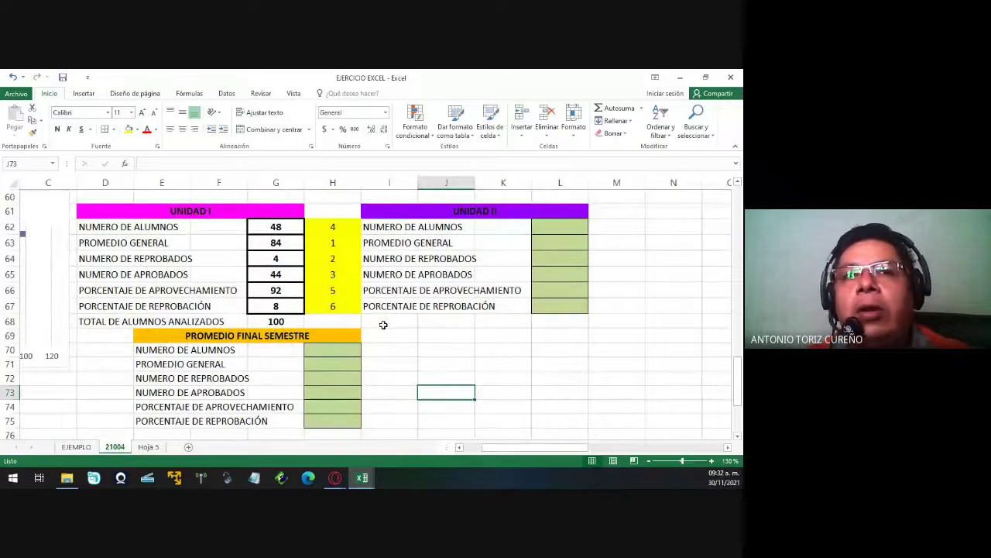
pyautogui.click(284, 231)
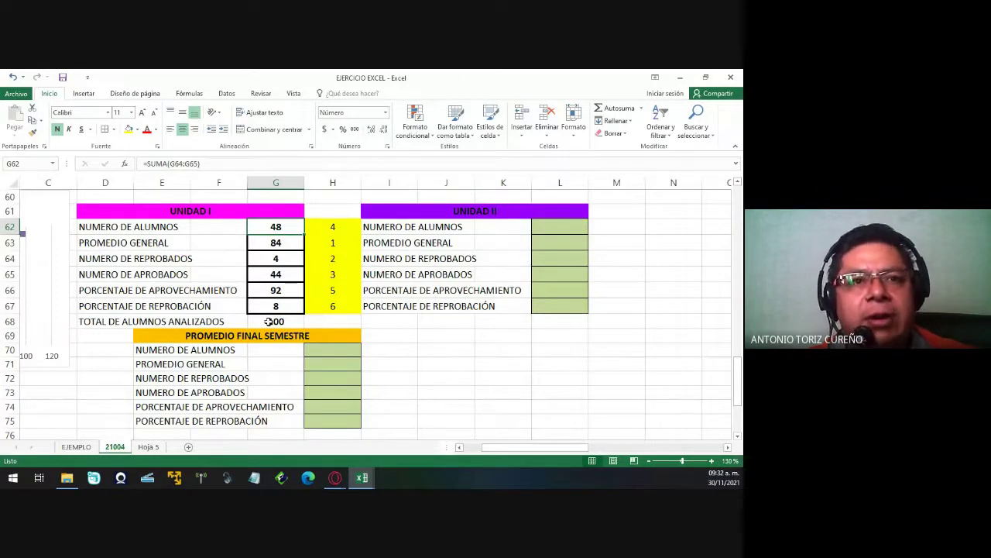
pyautogui.hotkey('shift', 'Down')
pyautogui.hotkey('shift', 'Down')
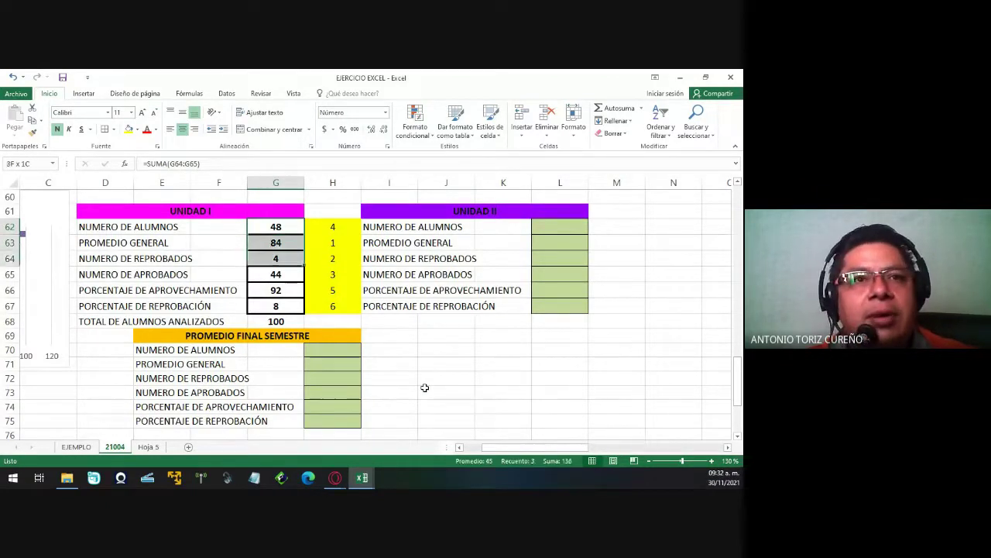
pyautogui.hotkey('shift', 'Down')
pyautogui.hotkey('shift', 'Down')
pyautogui.hotkey('shift', 'Down')
pyautogui.hotkey('shift', 'Down')
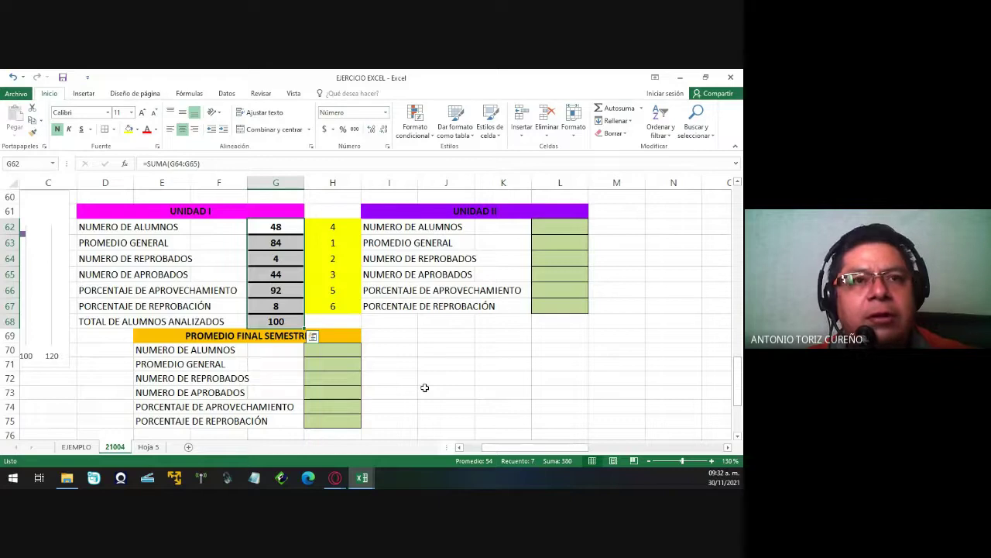
pyautogui.hotkey('ctrl', 'c')
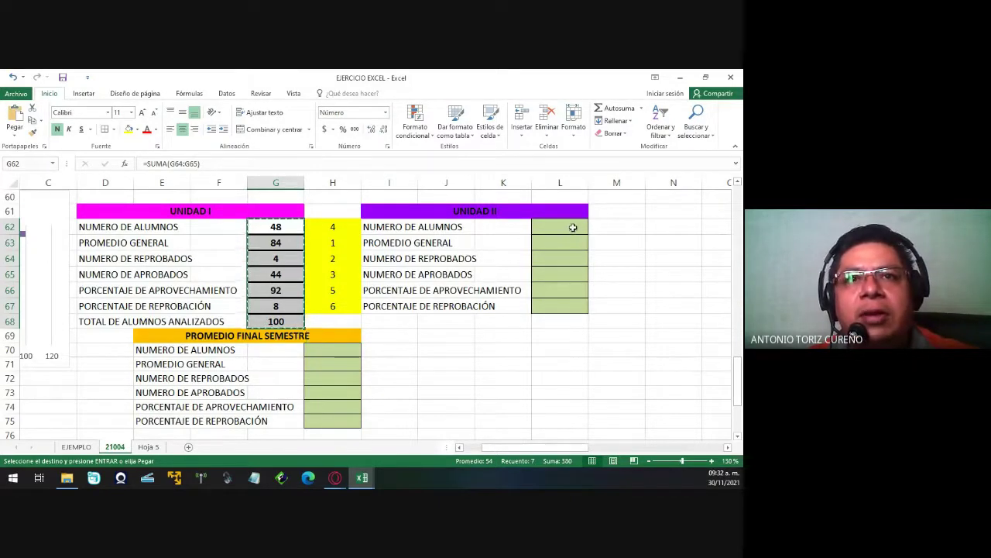
# Paste the copied formulas into L62:L68 for Unidad II, which shows 0 and #¡DIV/0! for now.
pyautogui.click(573, 227)
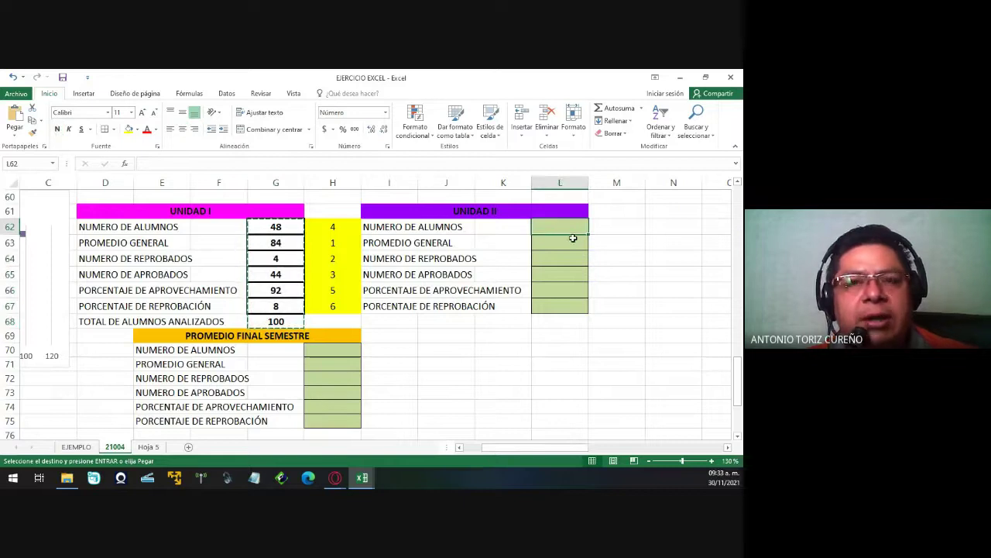
pyautogui.hotkey('ctrl', 'v')
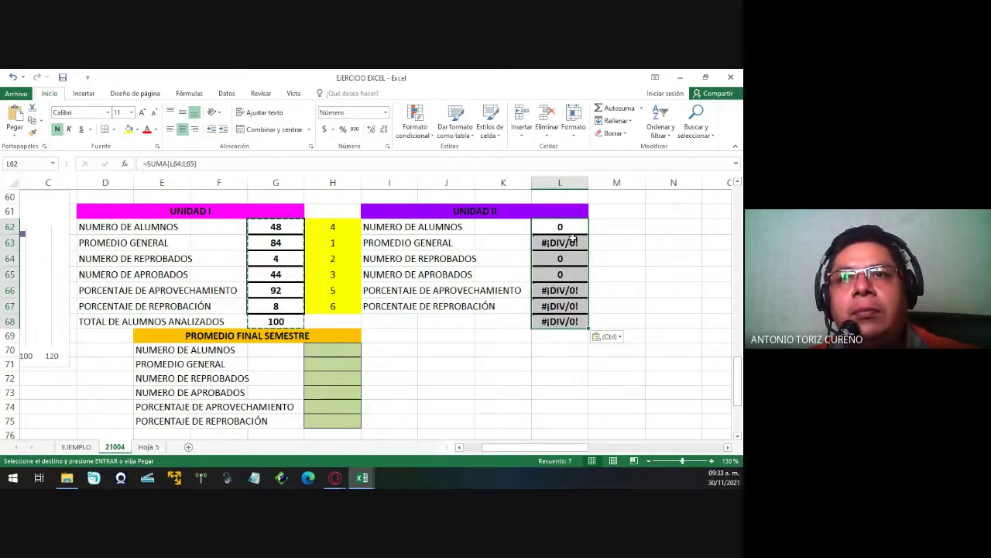
pyautogui.press('Escape')
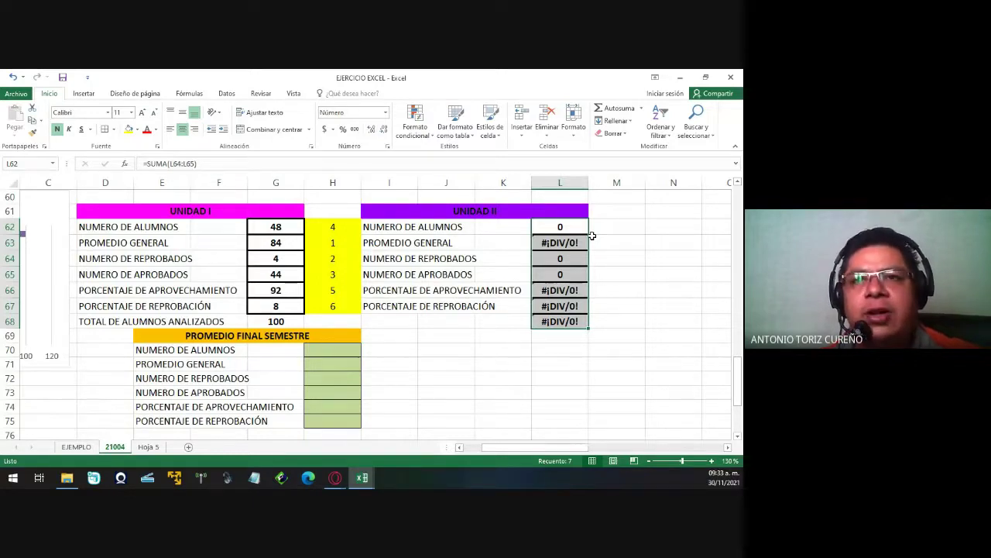
pyautogui.click(594, 237)
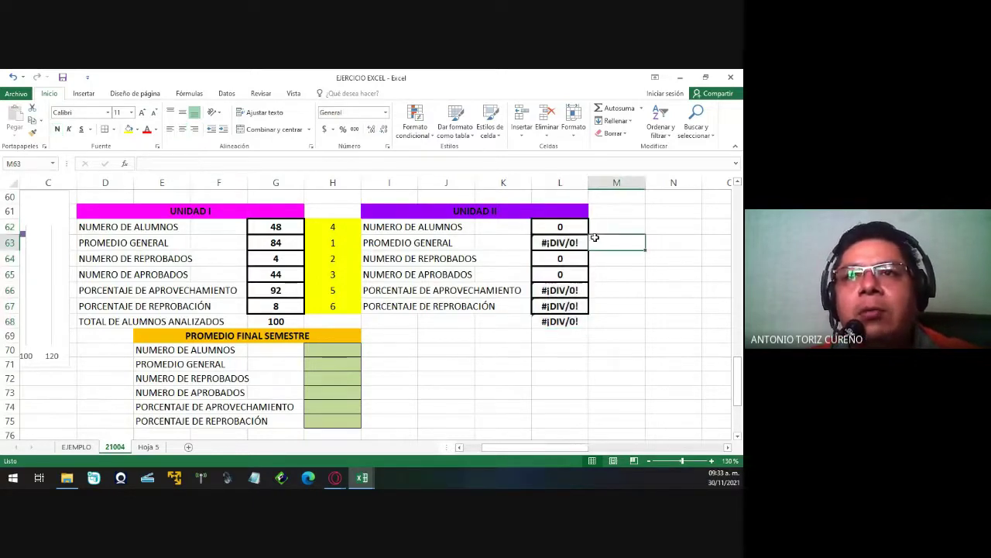
# Correct L63's formula to =PROMEDIO(X9:X56) so the Unidad II average shows 82.
pyautogui.click(556, 243)
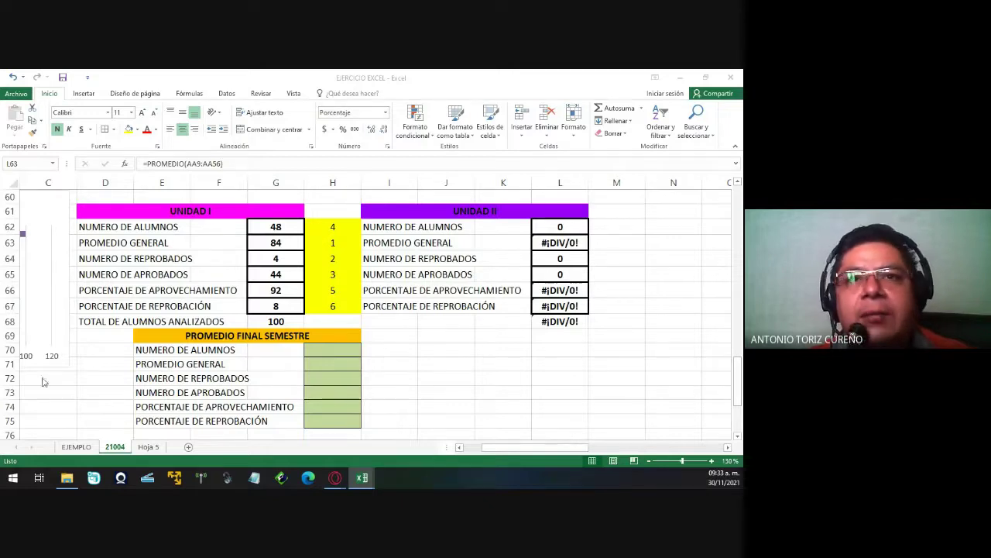
pyautogui.click(567, 247)
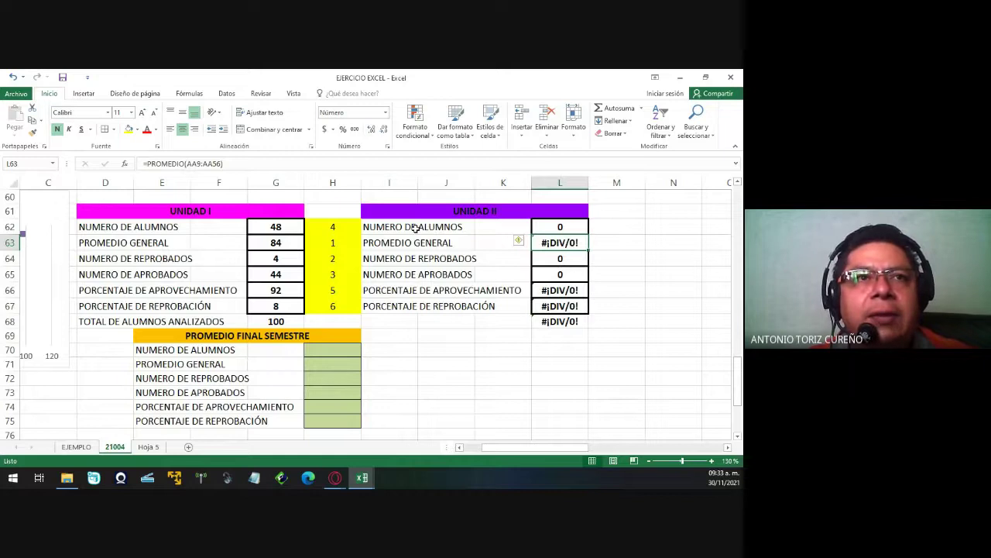
pyautogui.click(198, 163)
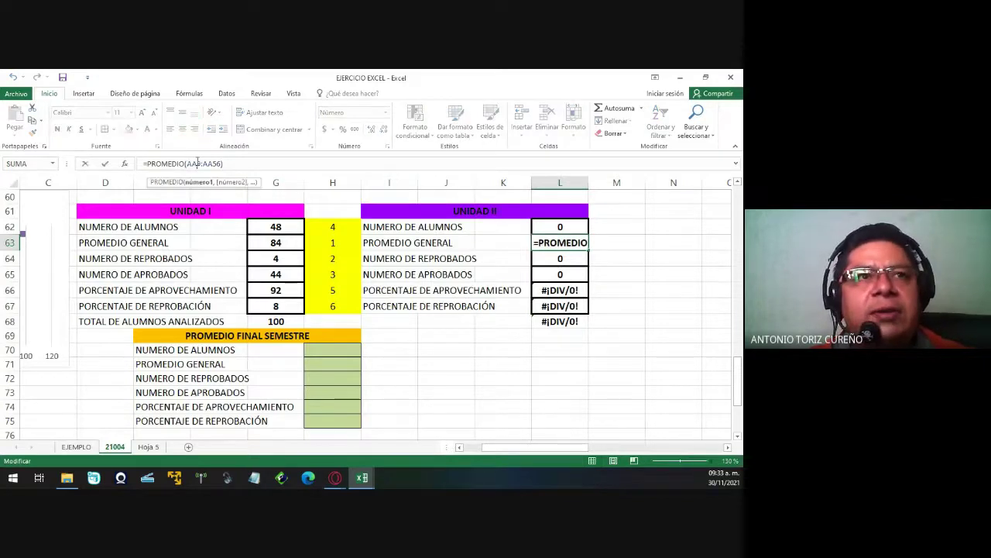
pyautogui.write('9')
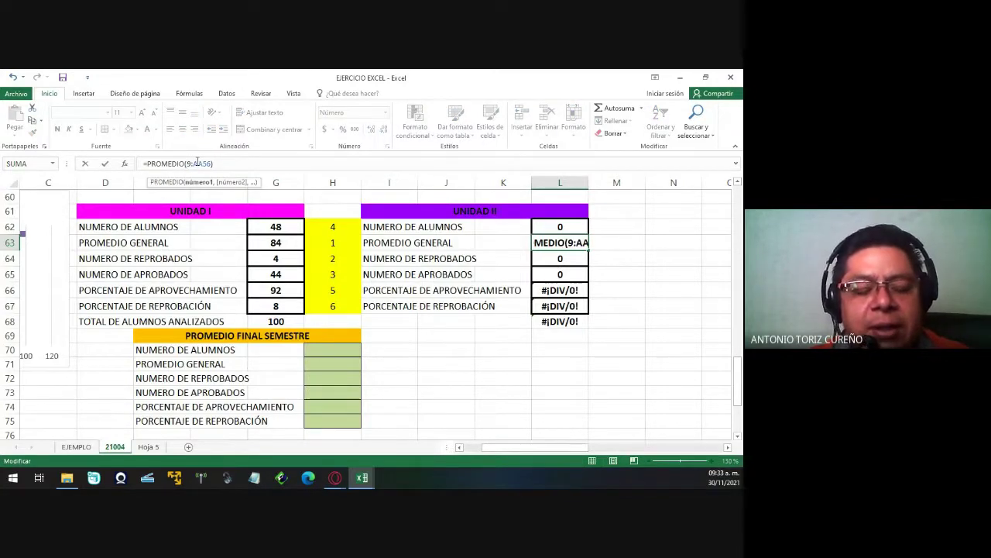
pyautogui.write('X')
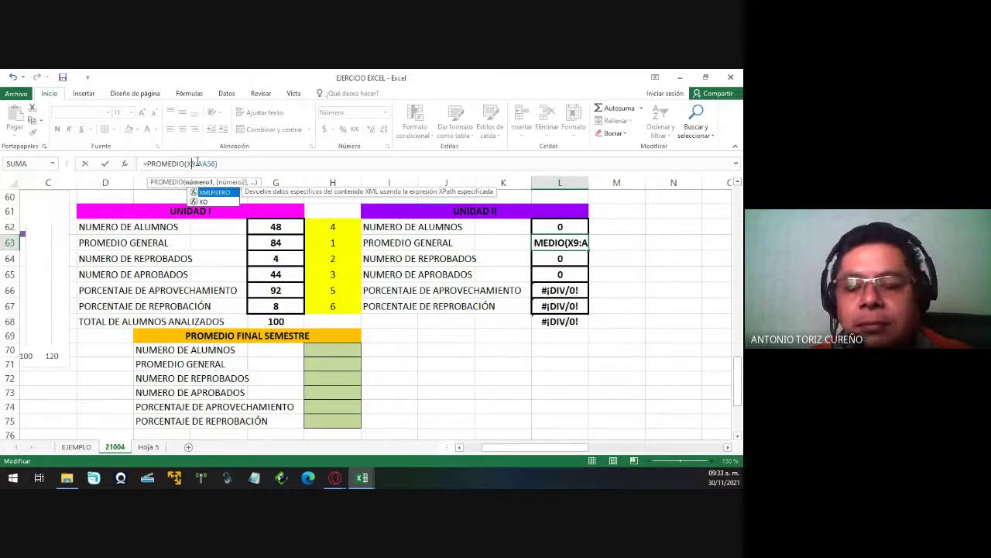
pyautogui.click(196, 164)
pyautogui.press('Delete')
pyautogui.press('Delete')
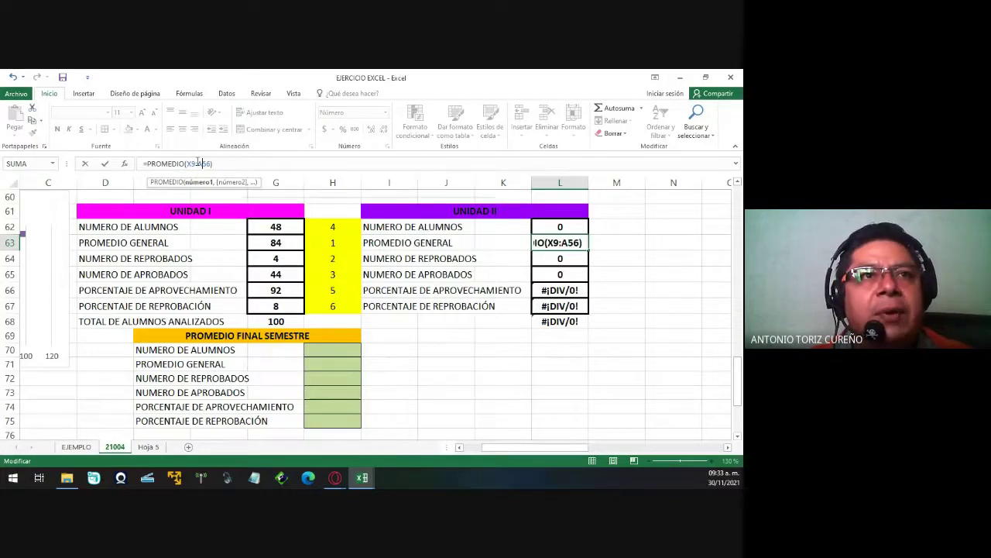
pyautogui.write('X')
pyautogui.hotkey('ctrl', 'Return')
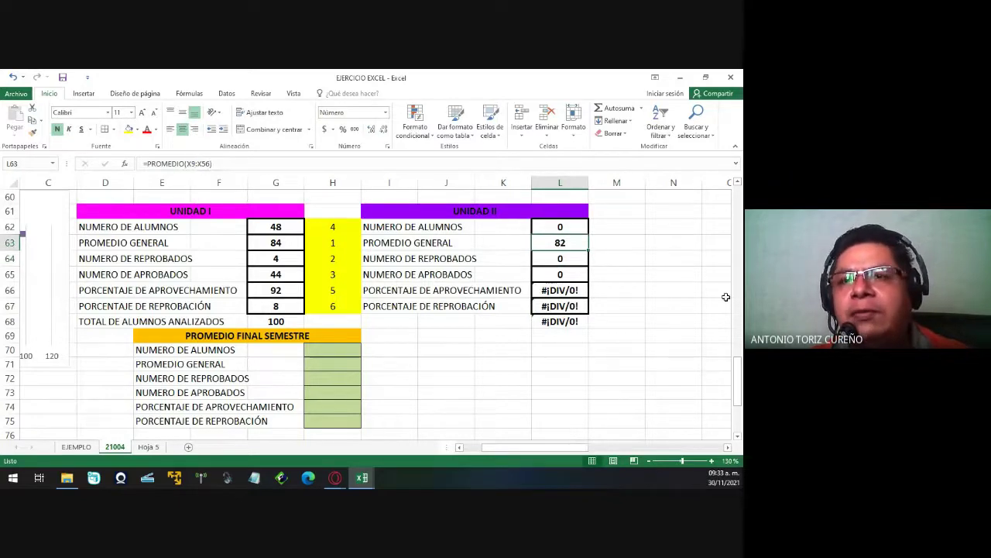
# Inspect the Unidad 2 average formulas in X9 and X56.
pyautogui.scroll(2, 726, 292)
pyautogui.scroll(10, 726, 296)
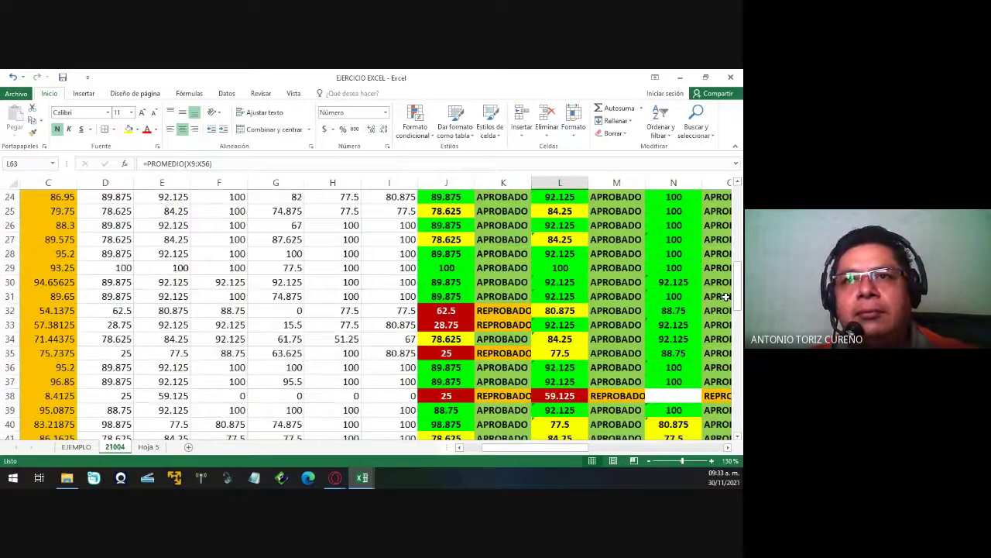
pyautogui.scroll(8, 726, 296)
pyautogui.hscroll(3, 725, 296)
pyautogui.hscroll(3, 726, 296)
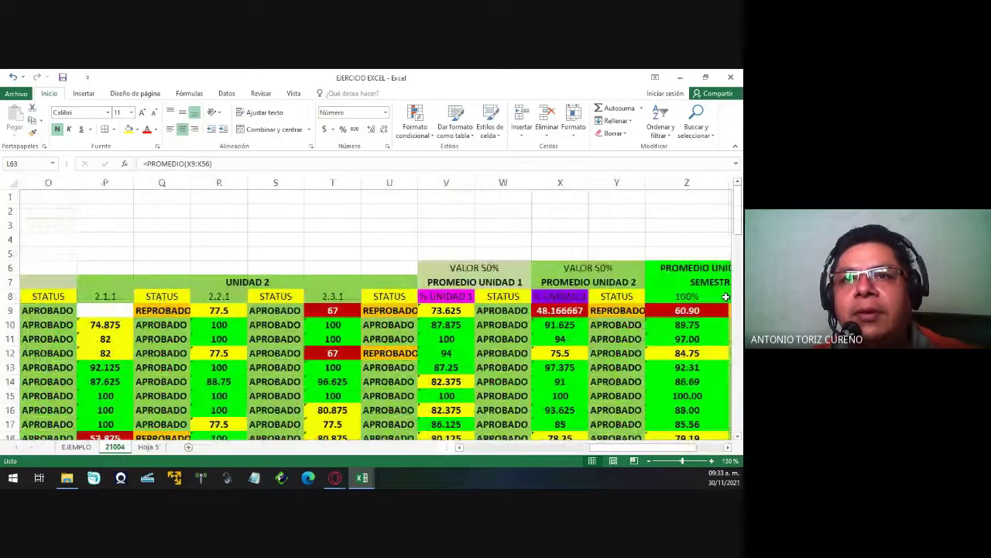
pyautogui.click(561, 311)
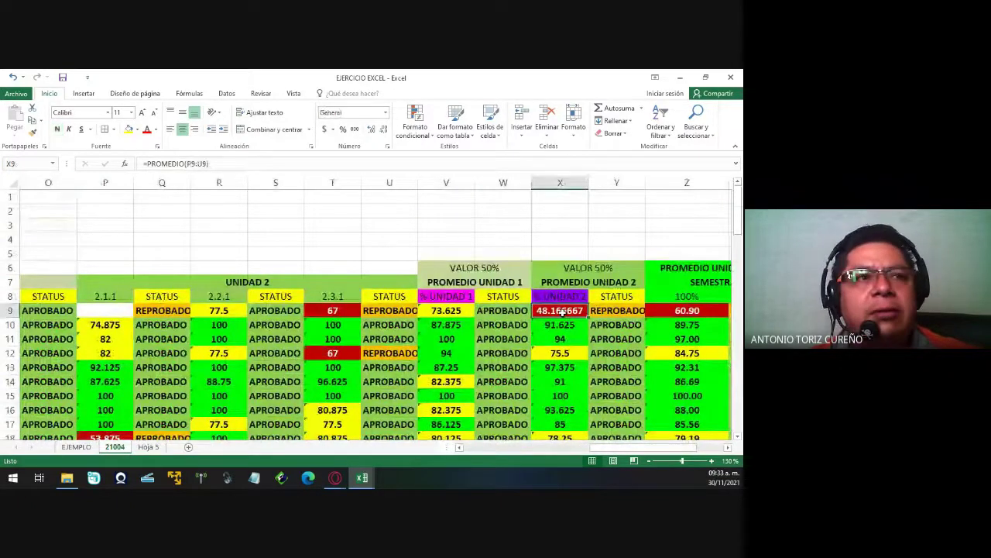
pyautogui.scroll(-5, 561, 311)
pyautogui.scroll(-2, 563, 311)
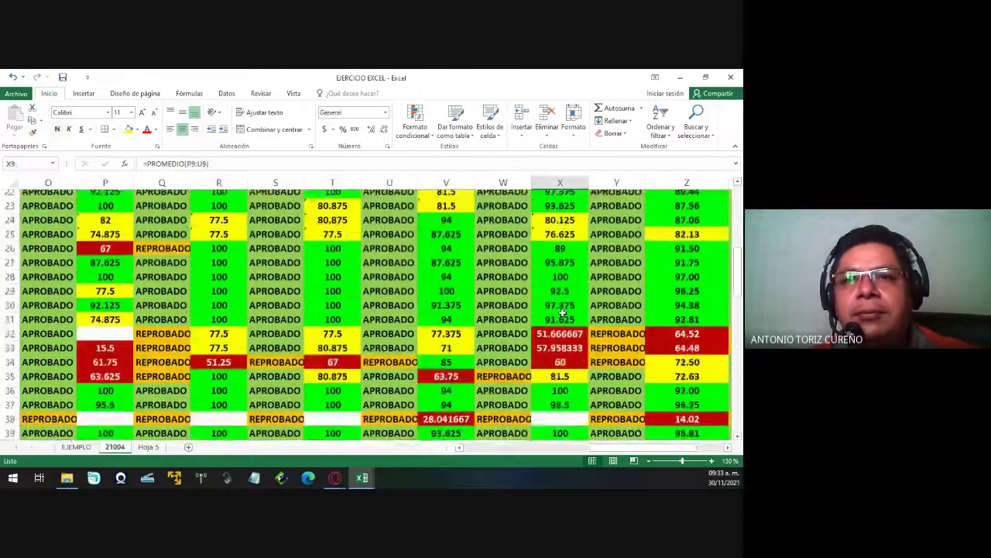
pyautogui.scroll(-7, 563, 311)
pyautogui.click(561, 382)
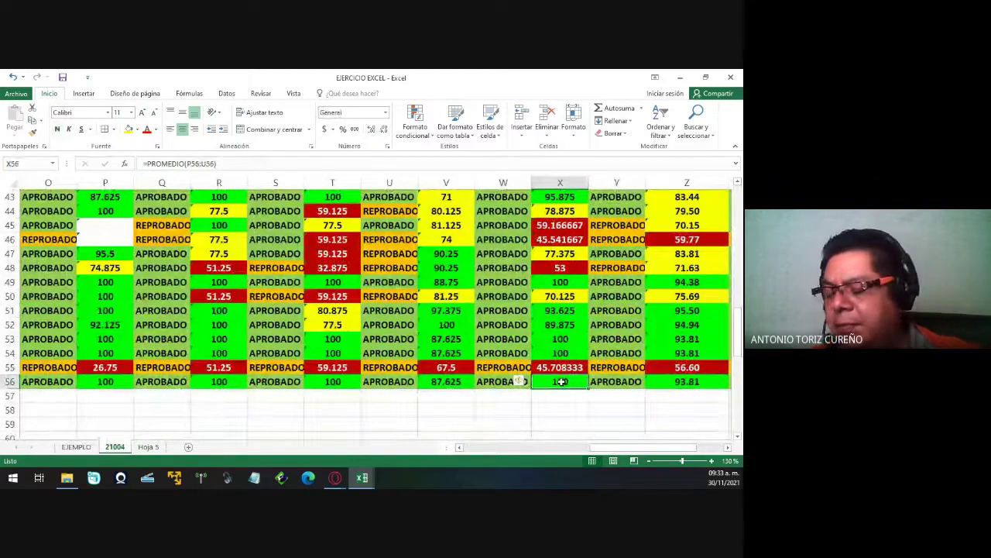
pyautogui.scroll(1, 613, 310)
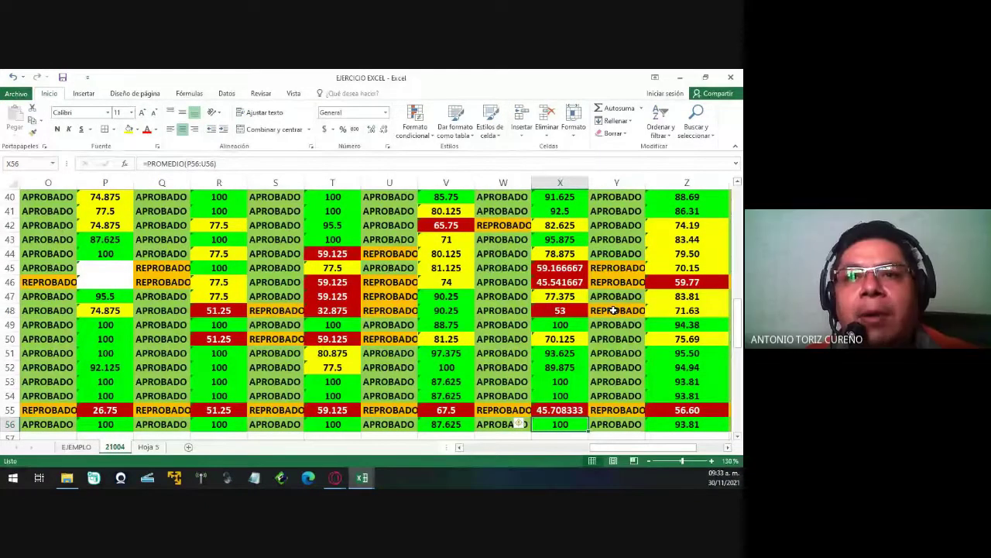
pyautogui.scroll(7, 614, 310)
pyautogui.scroll(3, 612, 286)
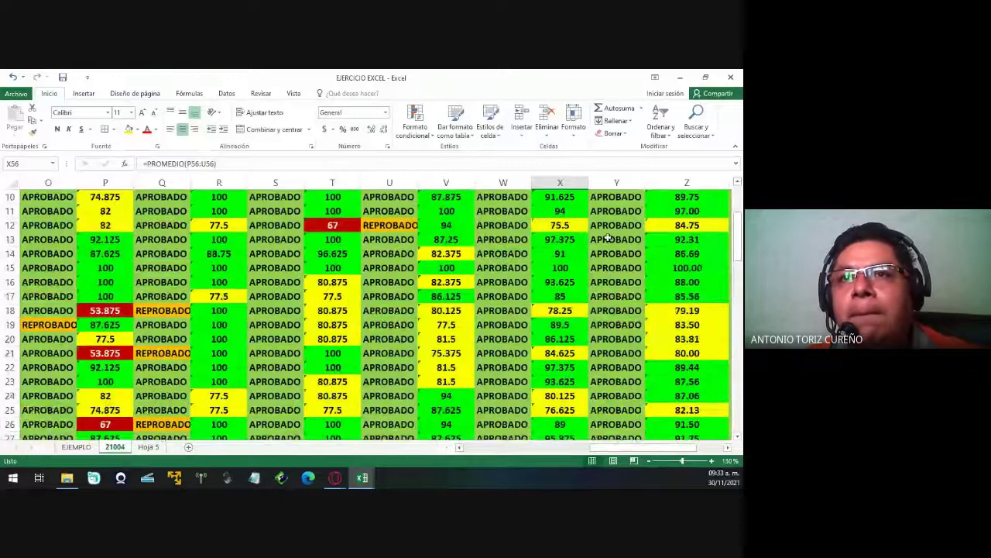
pyautogui.scroll(3, 608, 237)
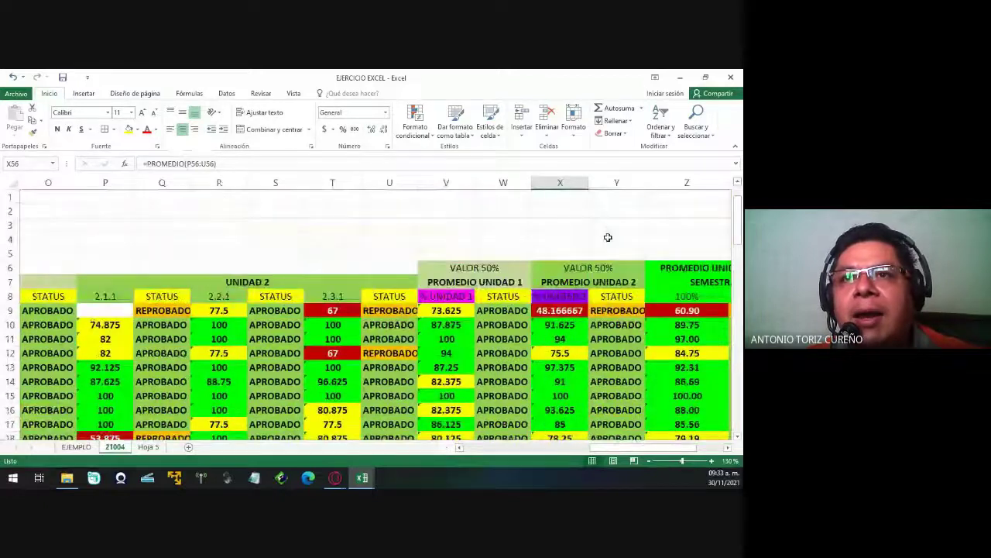
# Inspect the Y9 pass/fail status formula and scroll back toward the summary tables.
pyautogui.click(615, 310)
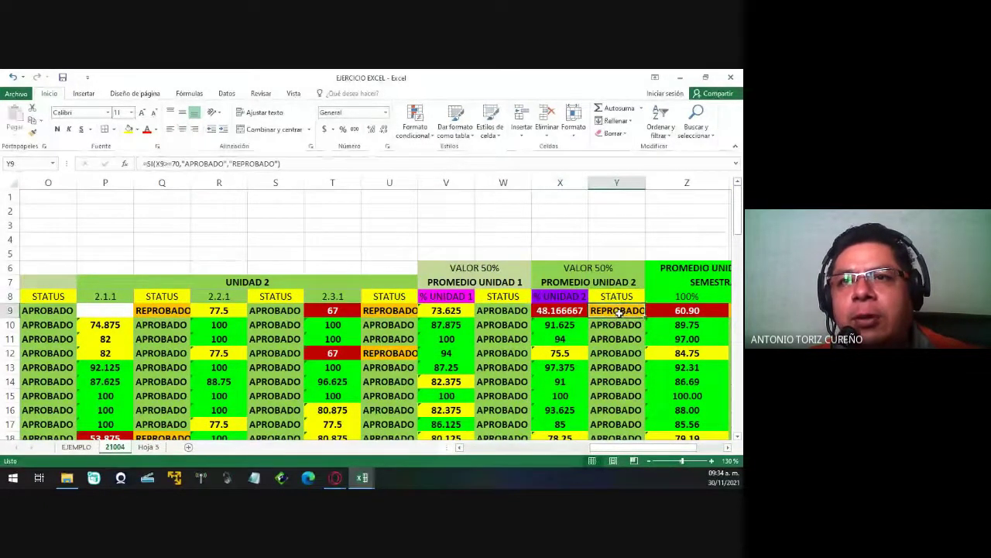
pyautogui.scroll(-1, 613, 322)
pyautogui.scroll(-9, 618, 316)
pyautogui.scroll(-1, 619, 312)
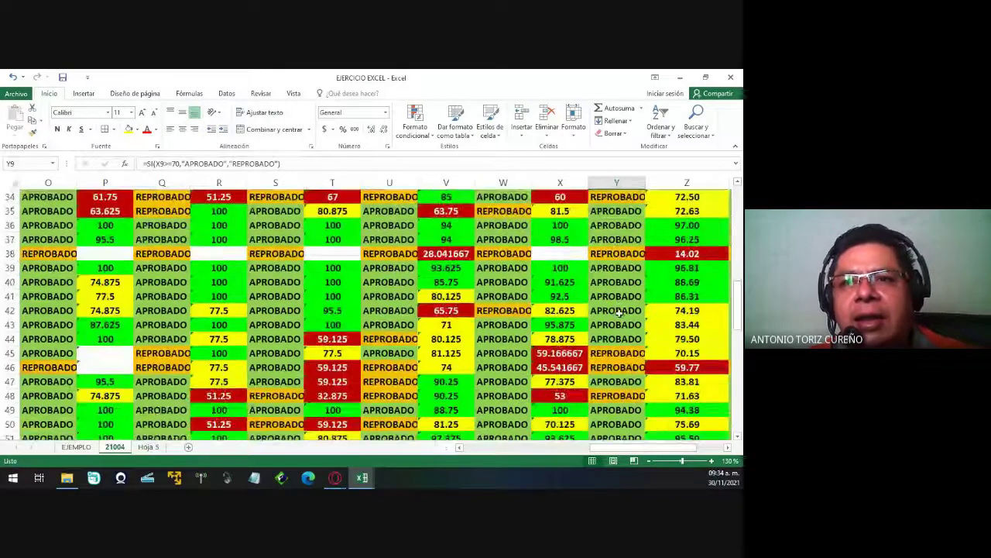
pyautogui.scroll(-5, 618, 312)
pyautogui.scroll(3, 618, 312)
pyautogui.scroll(4, 619, 312)
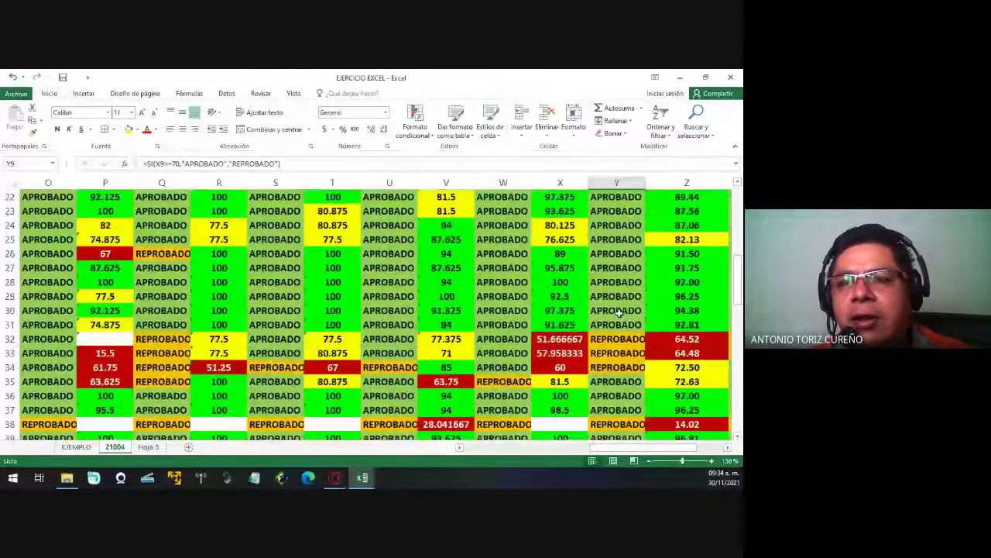
pyautogui.scroll(4, 618, 312)
pyautogui.scroll(4, 619, 312)
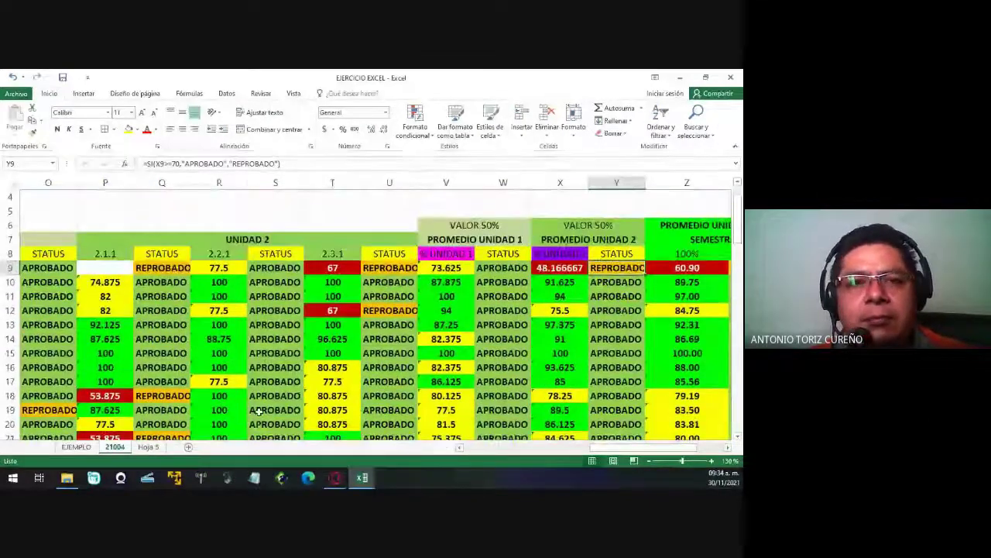
pyautogui.scroll(-4, 258, 412)
pyautogui.scroll(-2, 259, 412)
pyautogui.scroll(-12, 258, 411)
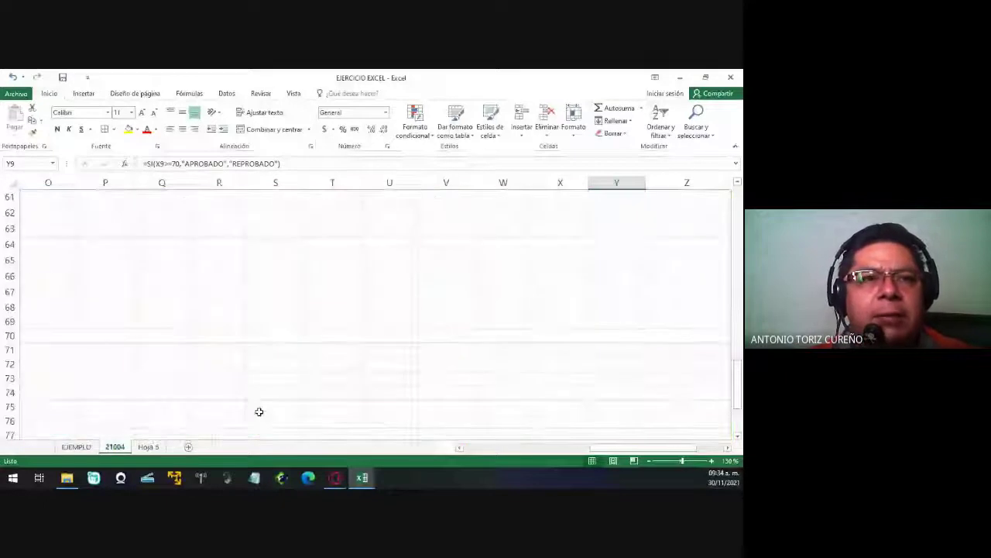
pyautogui.hscroll(-5, 259, 411)
# Change L64's CONTAR.SI range from AB9:AB56 to Y9:Y56 to count the 9 reprobados.
pyautogui.hscroll(3, 478, 372)
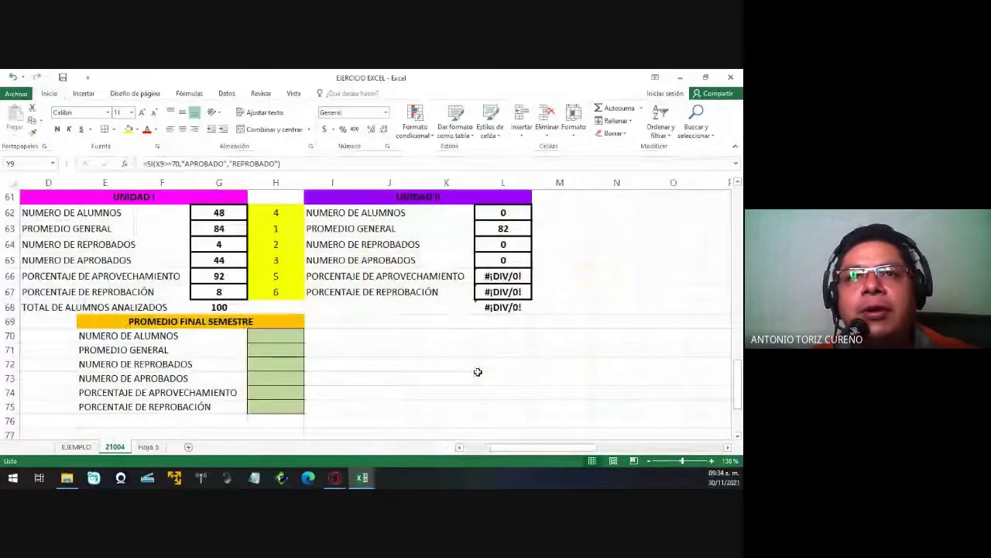
pyautogui.click(502, 243)
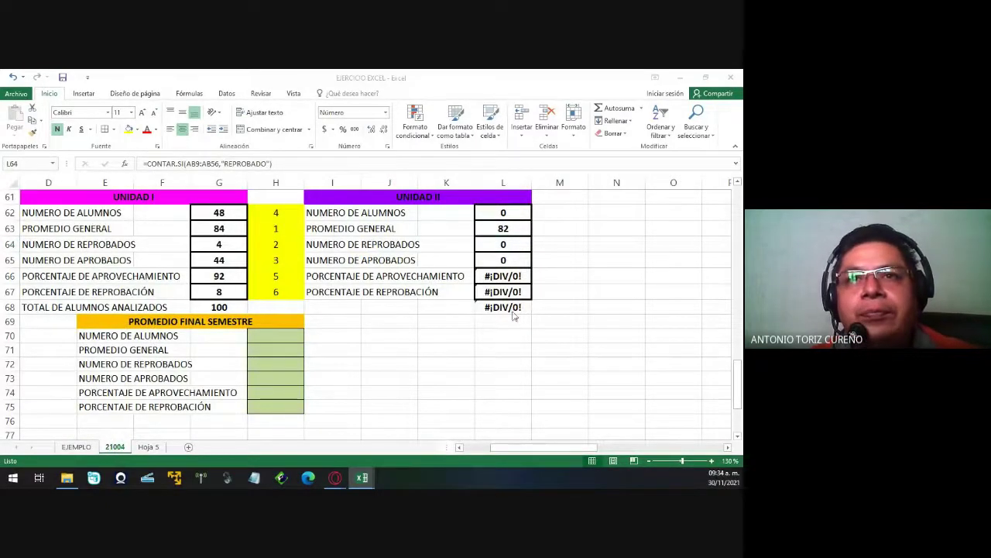
pyautogui.click(509, 244)
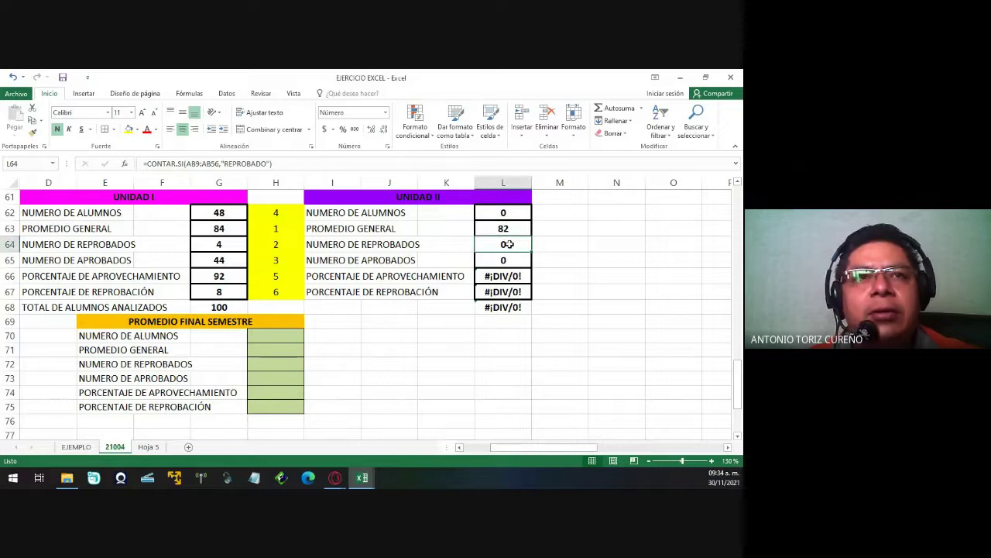
pyautogui.click(197, 163)
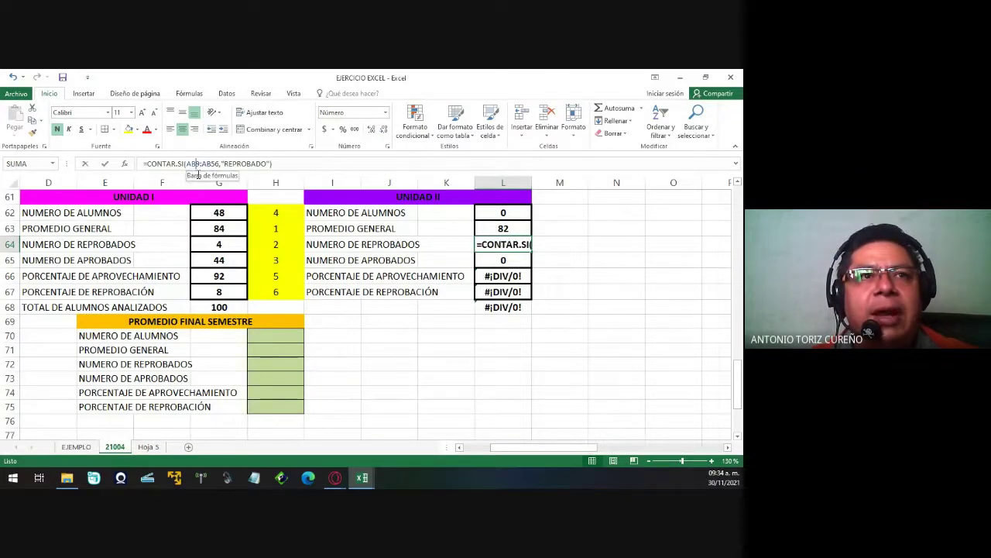
pyautogui.click(197, 164)
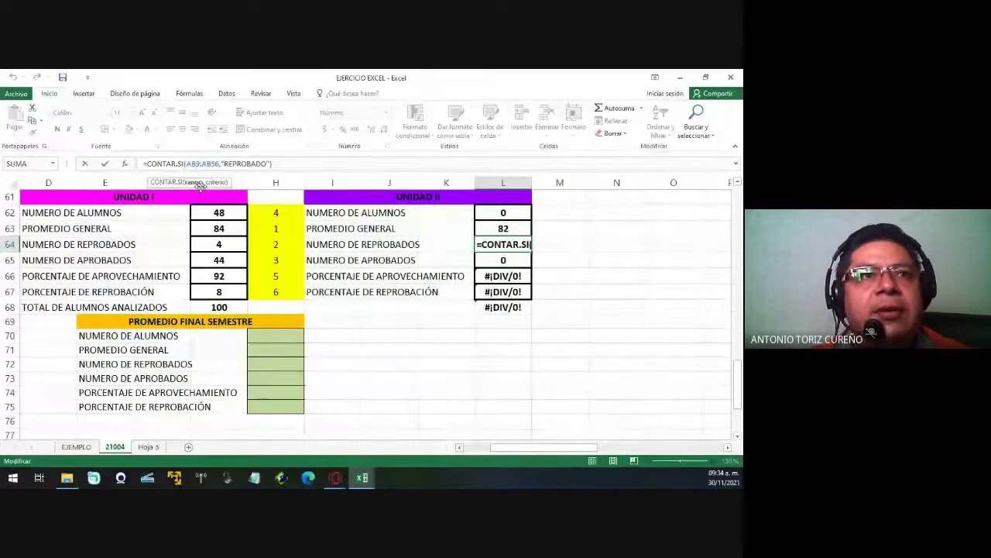
pyautogui.press('BackSpace')
pyautogui.press('BackSpace')
pyautogui.write('Y')
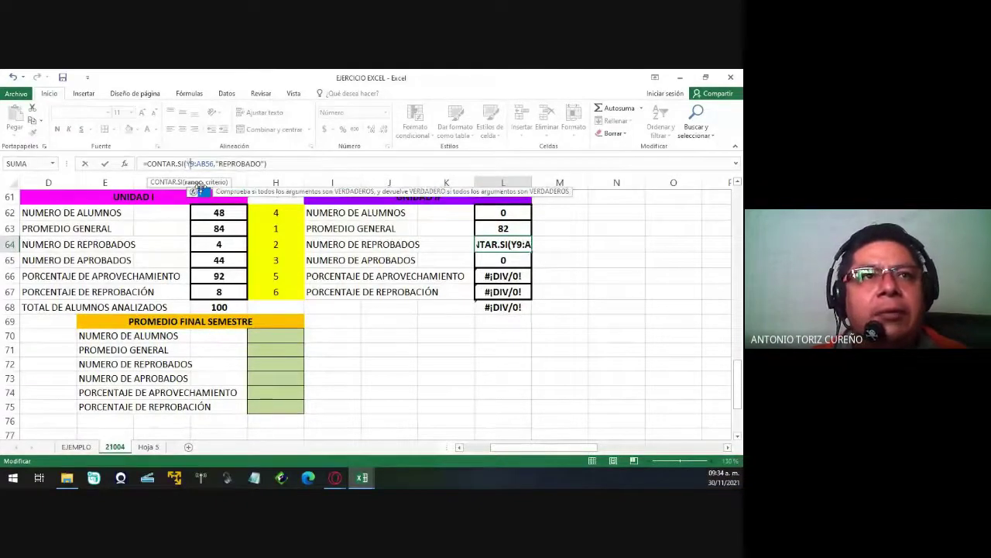
pyautogui.press('Right')
pyautogui.press('Right')
pyautogui.press('Right')
pyautogui.press('BackSpace')
pyautogui.press('BackSpace')
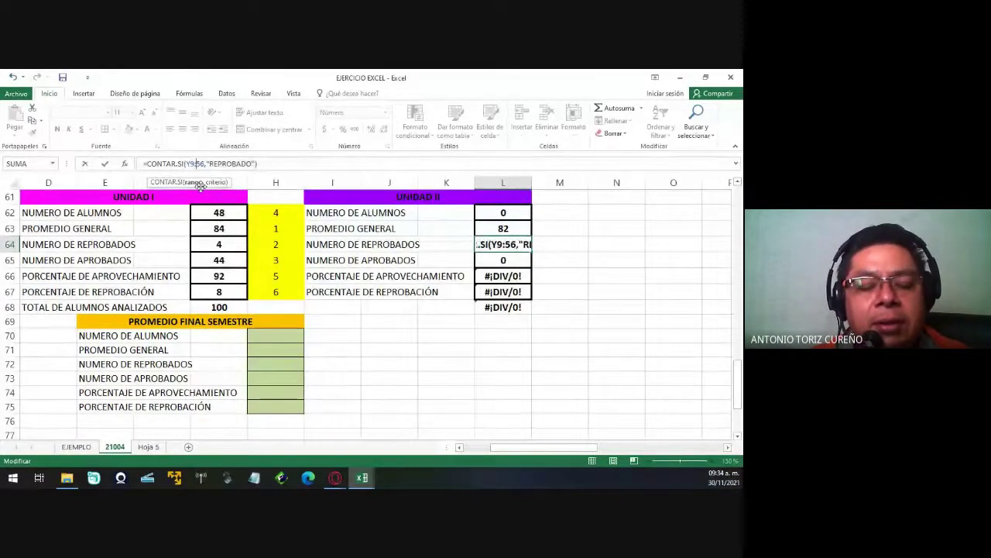
pyautogui.write('Y')
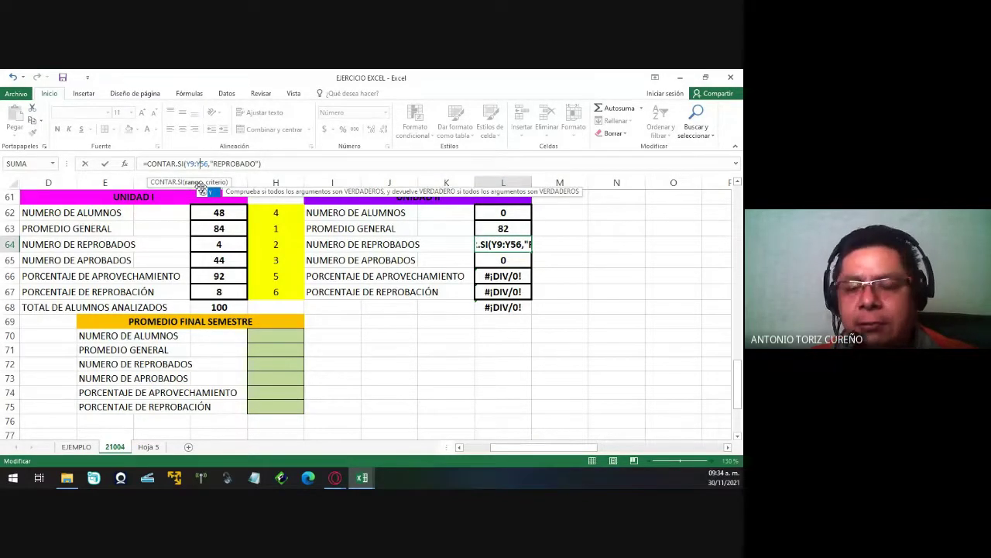
pyautogui.press('Return')
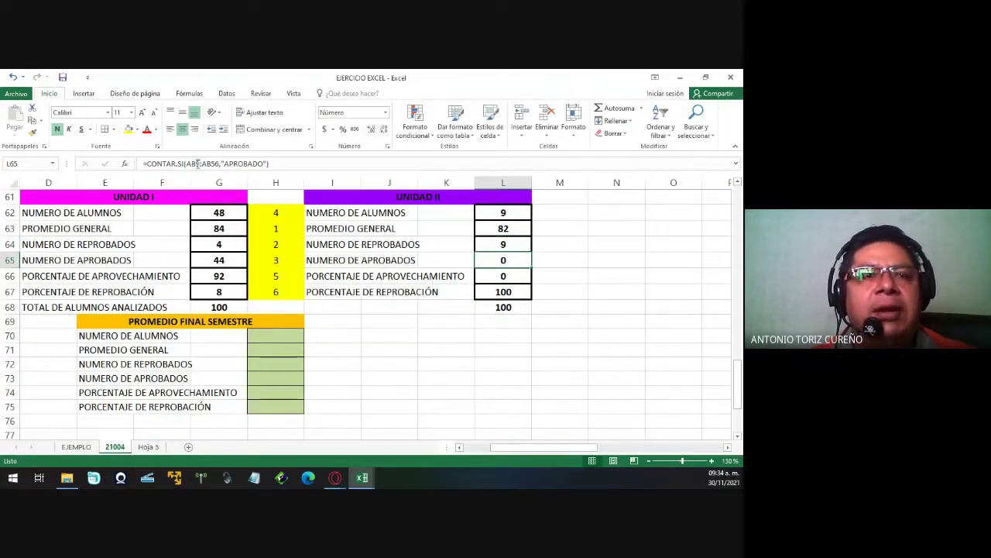
# Change L65's CONTAR.SI range to Y9:Y56 so it counts the 39 aprobados.
pyautogui.click(196, 163)
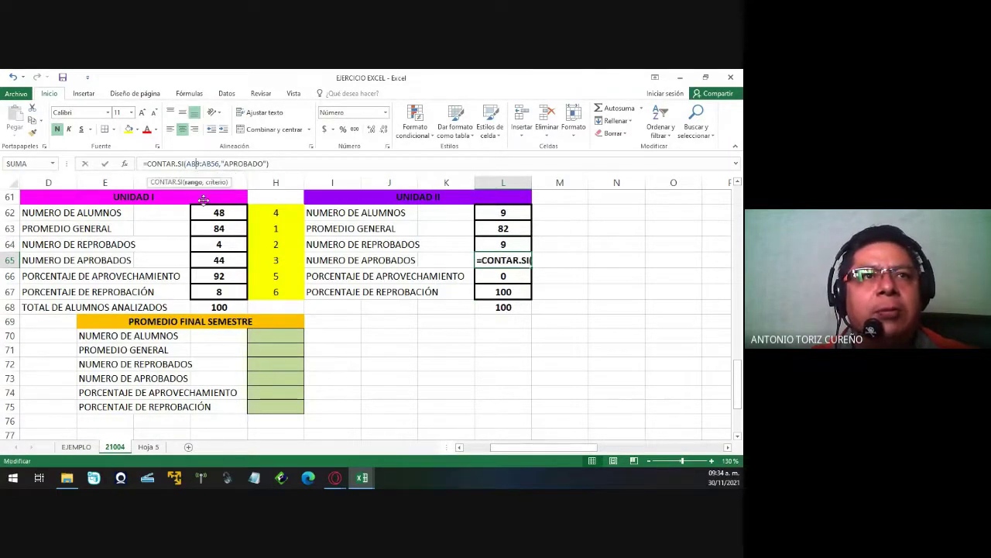
pyautogui.press('BackSpace')
pyautogui.write('9')
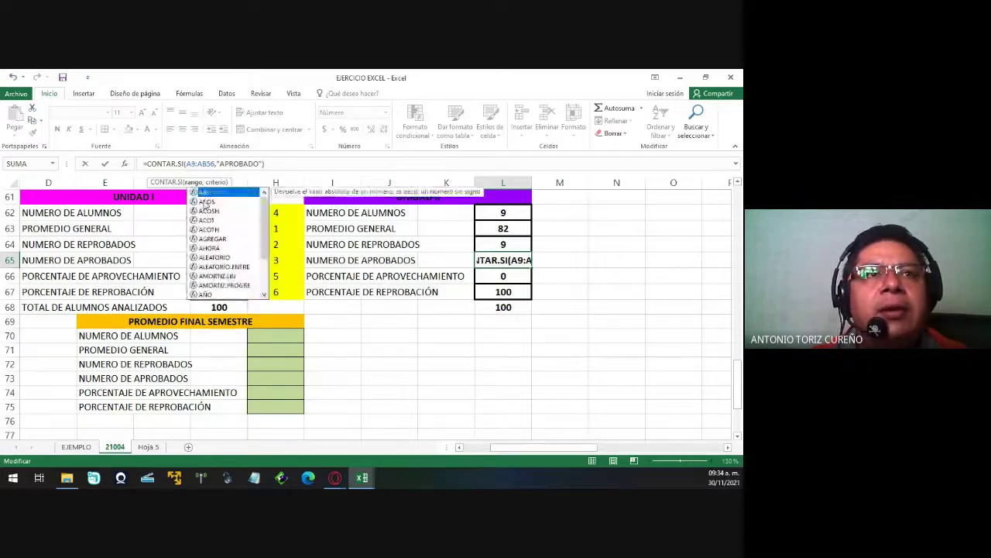
pyautogui.press('BackSpace')
pyautogui.write('Y')
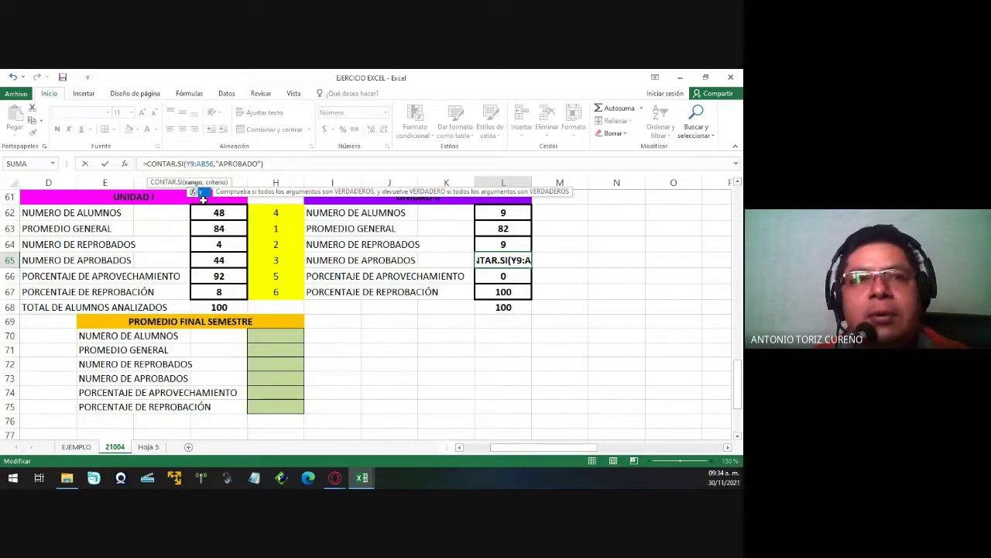
pyautogui.press('Right')
pyautogui.press('Right')
pyautogui.press('Delete')
pyautogui.press('Delete')
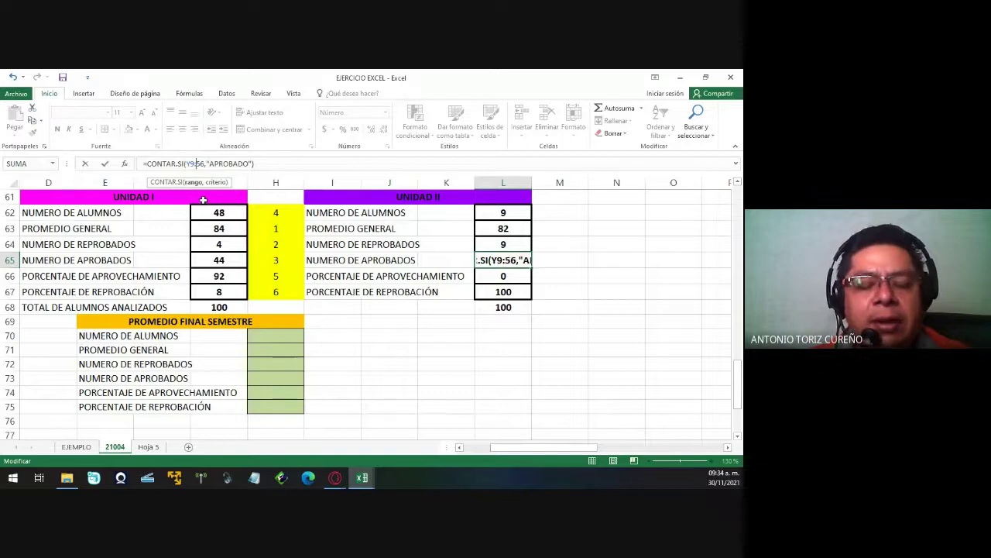
pyautogui.write('Y')
pyautogui.press('Return')
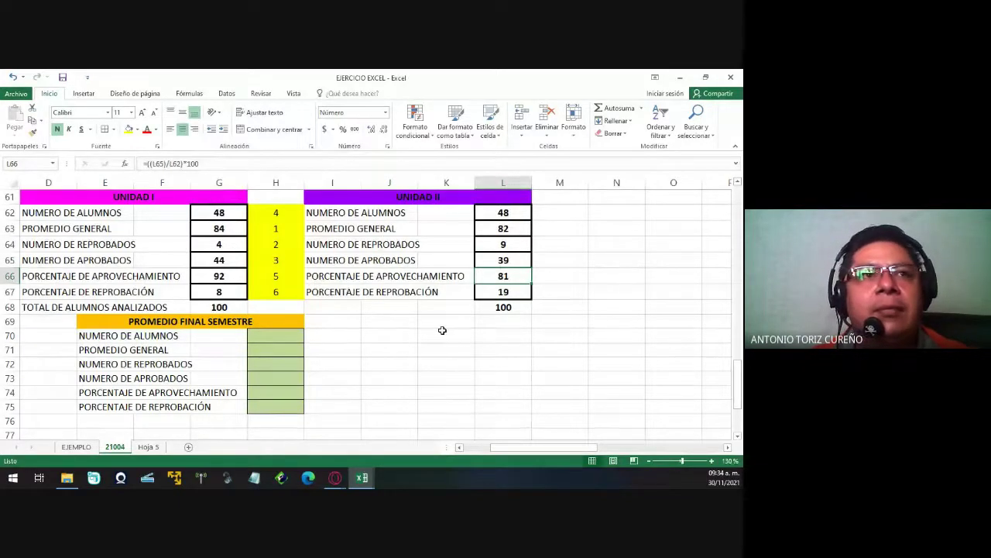
# Re-confirm the approval, failure and total percentage formulas in L66 through L68.
pyautogui.click(280, 162)
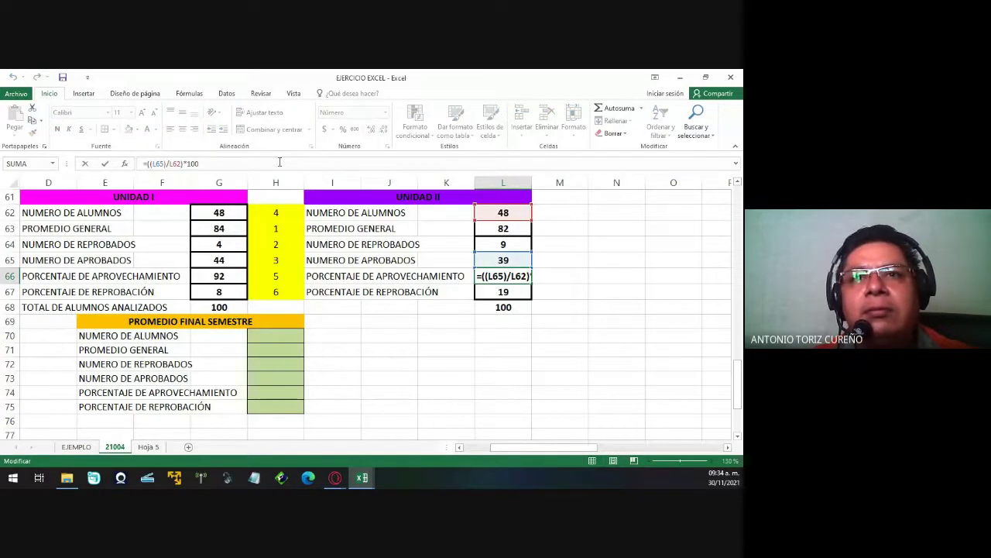
pyautogui.press('Return')
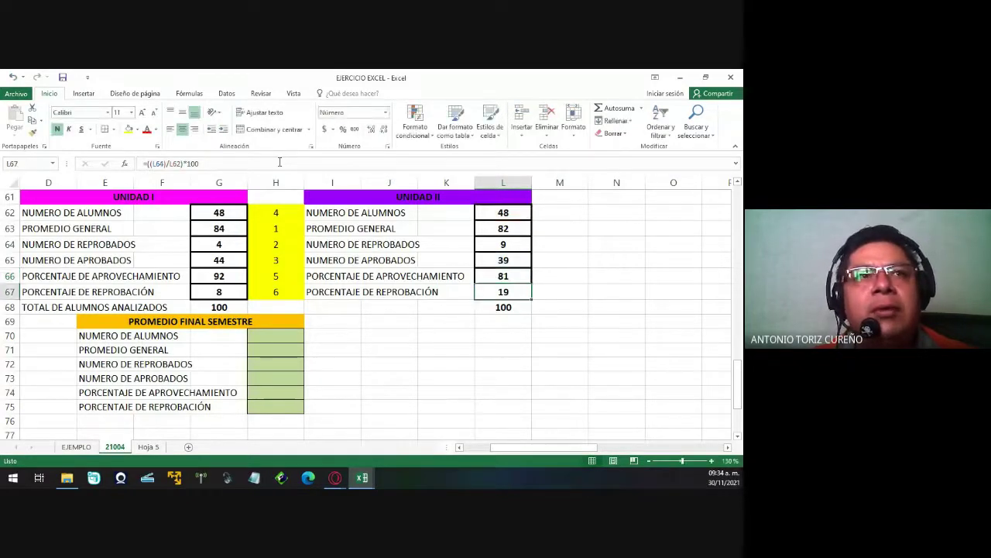
pyautogui.click(280, 162)
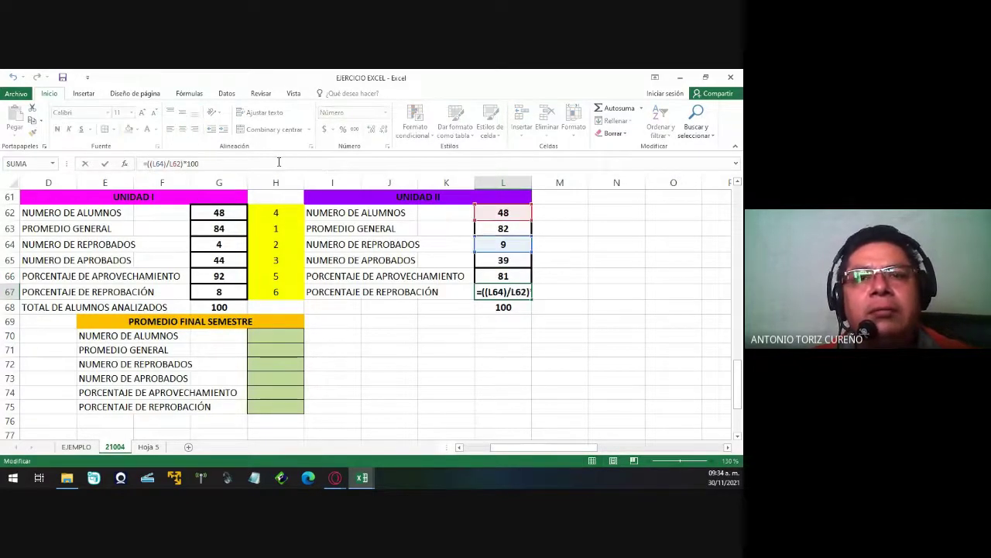
pyautogui.press('Return')
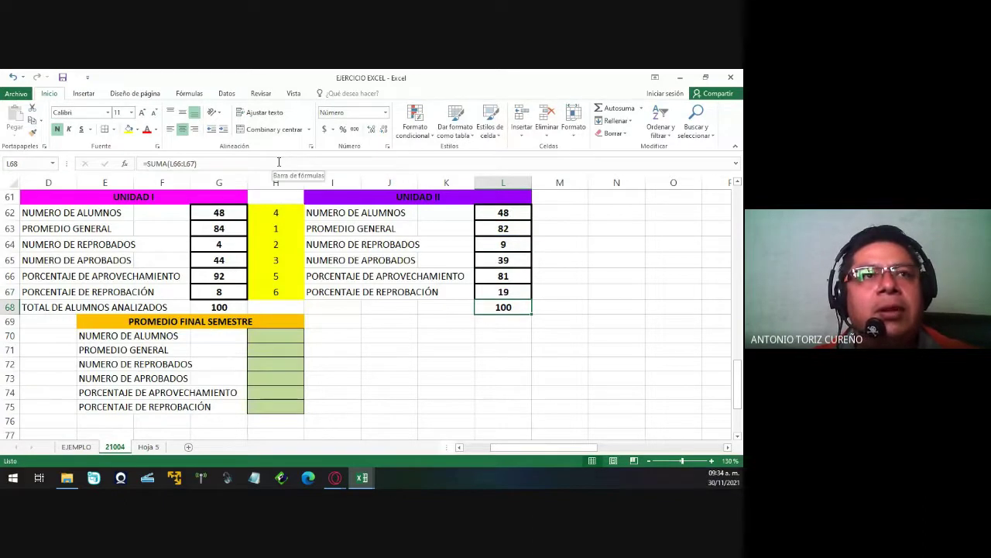
pyautogui.click(280, 161)
pyautogui.press('Return')
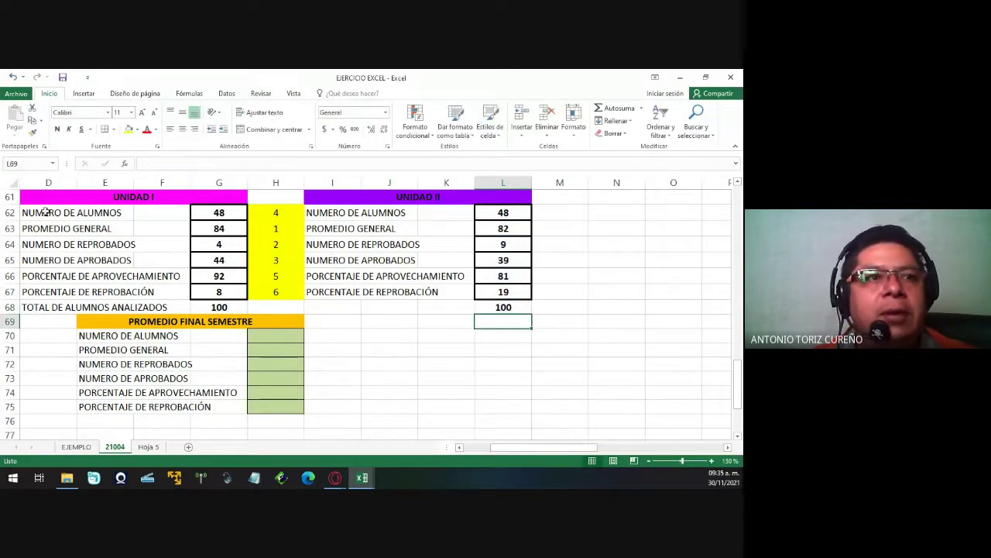
# Copy the 'TOTAL DE ALUMNOS ANALIZADOS' label from D68 into the Unidad II table's row 68.
pyautogui.click(51, 308)
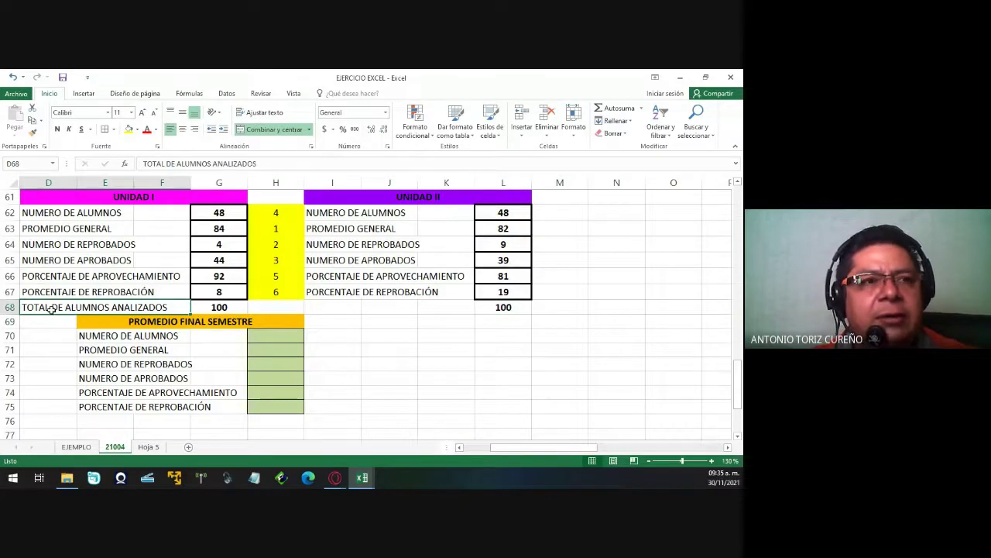
pyautogui.hotkey('ctrl', 'c')
pyautogui.press('Right')
pyautogui.press('Right')
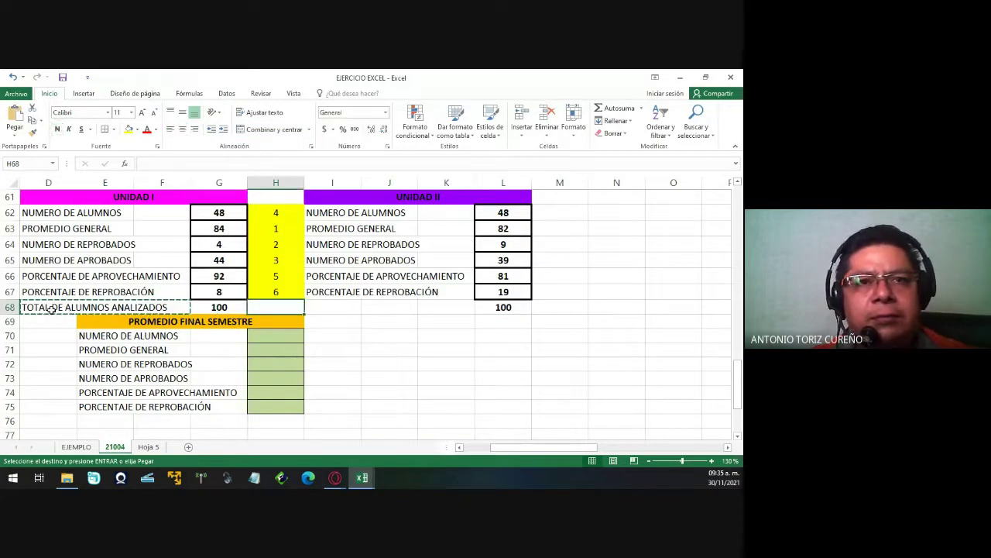
pyautogui.press('Right')
pyautogui.hotkey('ctrl', 'v')
pyautogui.press('Escape')
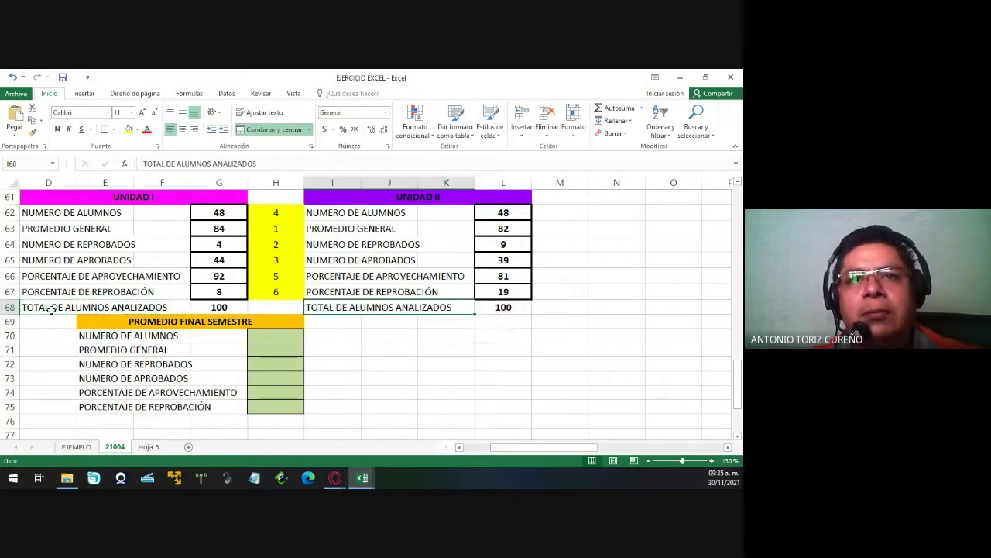
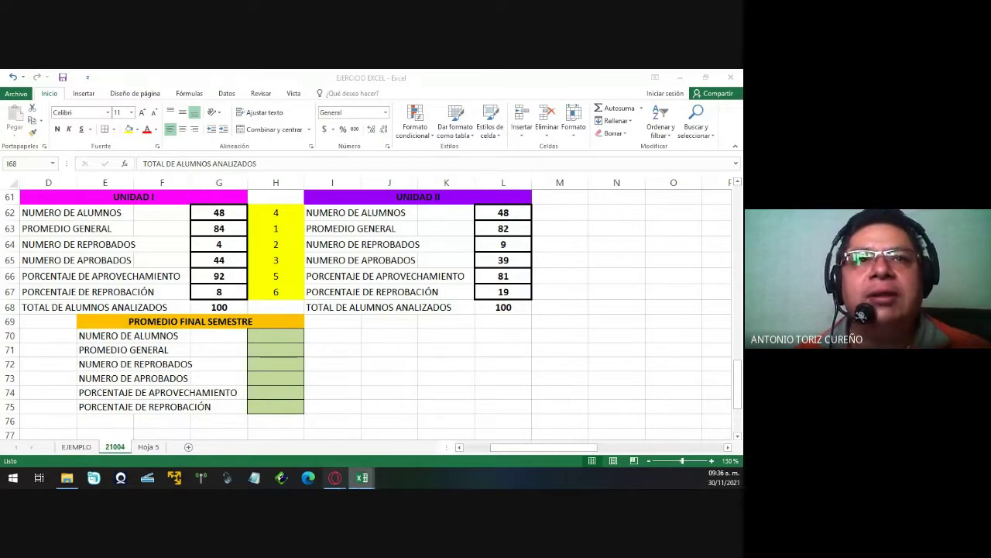
# Select the UNIDAD II table I61:L68 and insert a recommended clustered bar chart.
pyautogui.click(361, 477)
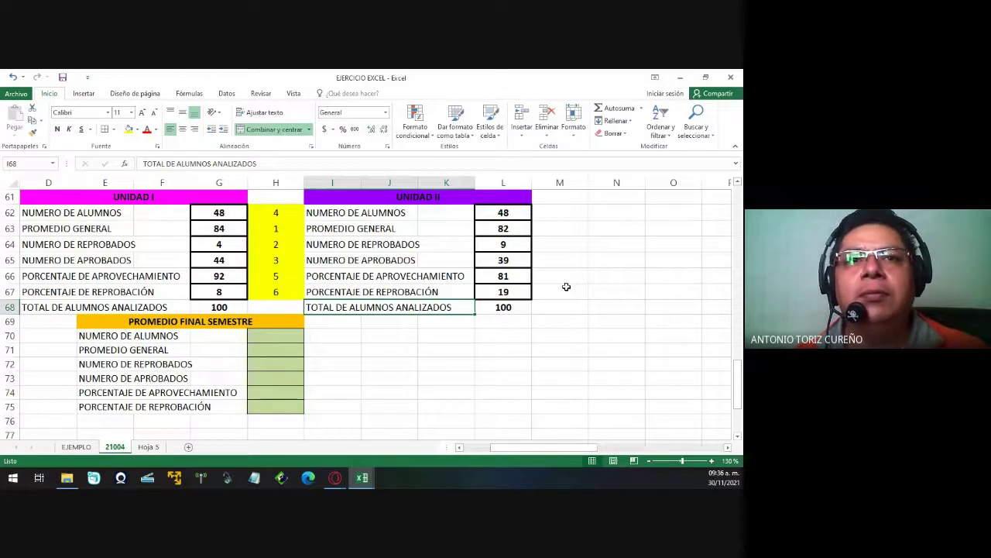
pyautogui.scroll(-1, 566, 287)
pyautogui.scroll(-1, 566, 286)
pyautogui.click(311, 225)
pyautogui.click(308, 215)
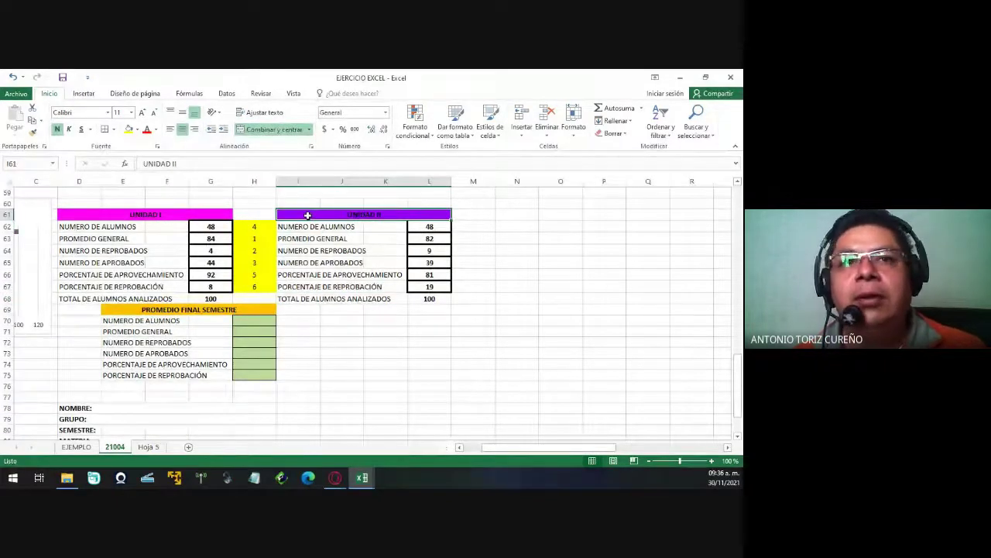
pyautogui.hotkey('shift', 'Down')
pyautogui.hotkey('shift', 'Down')
pyautogui.hotkey('shift', 'Down')
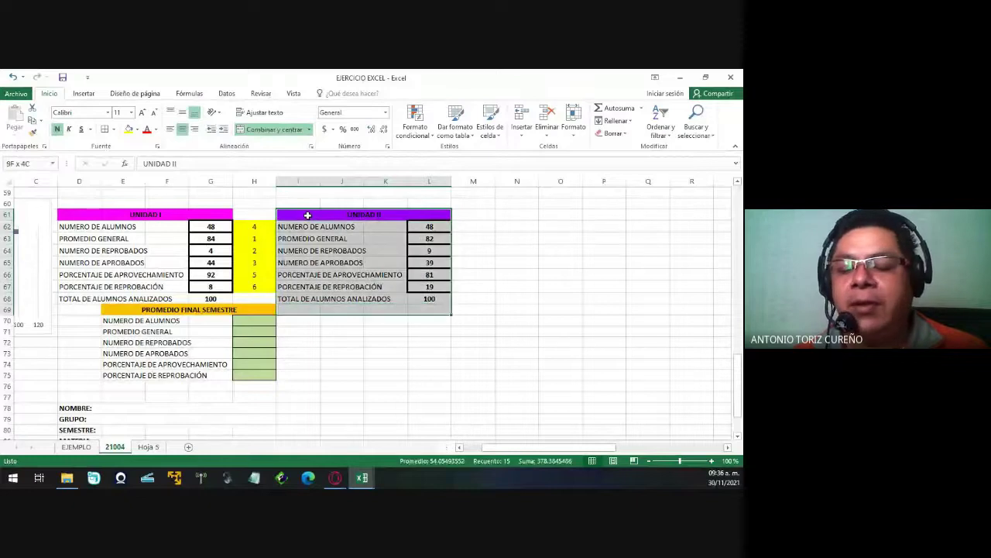
pyautogui.hotkey('shift', 'Down')
pyautogui.hotkey('shift', 'Up')
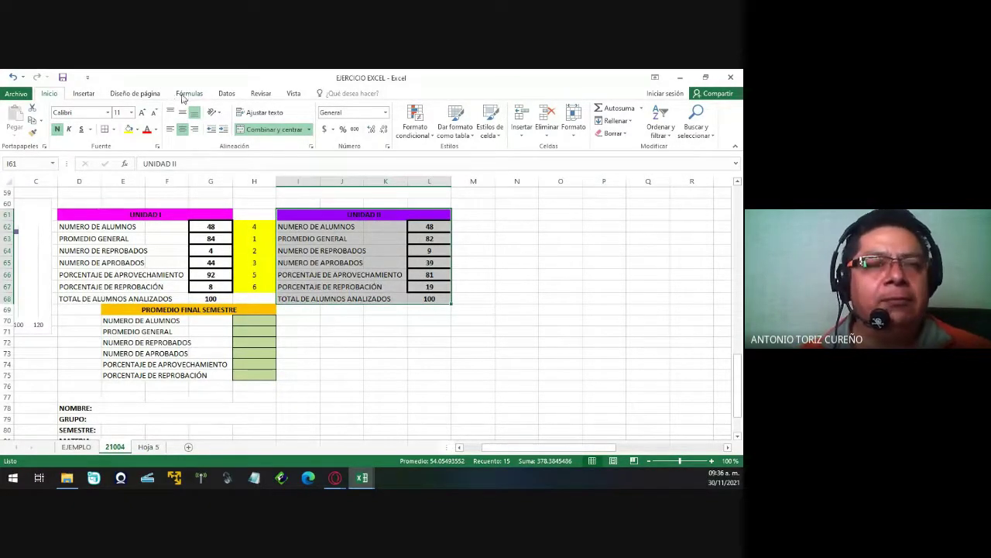
pyautogui.click(86, 95)
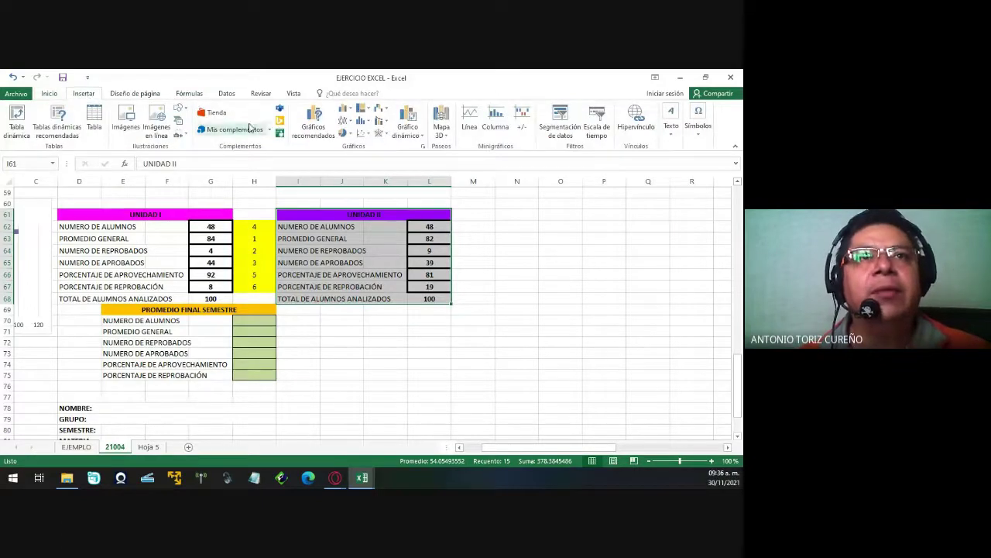
pyautogui.click(307, 133)
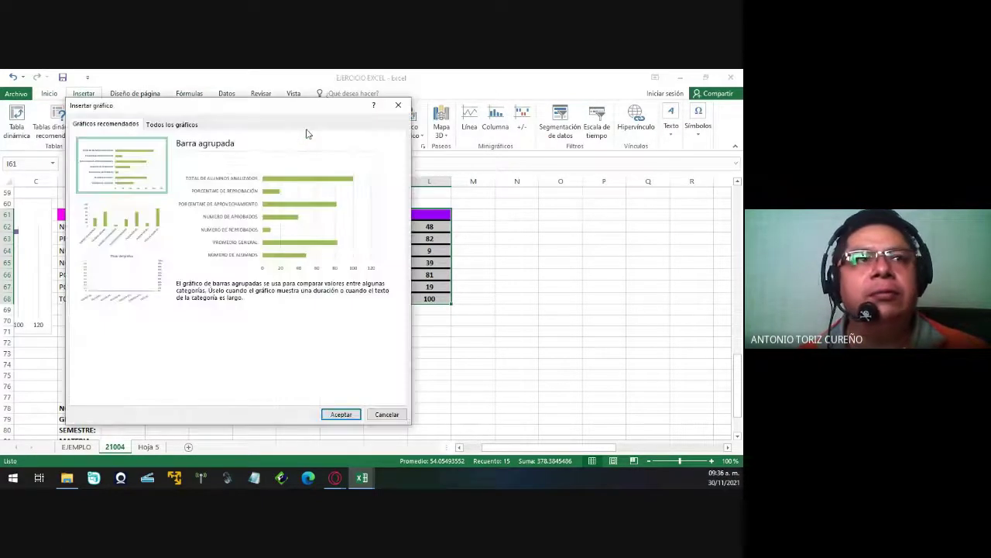
pyautogui.click(141, 231)
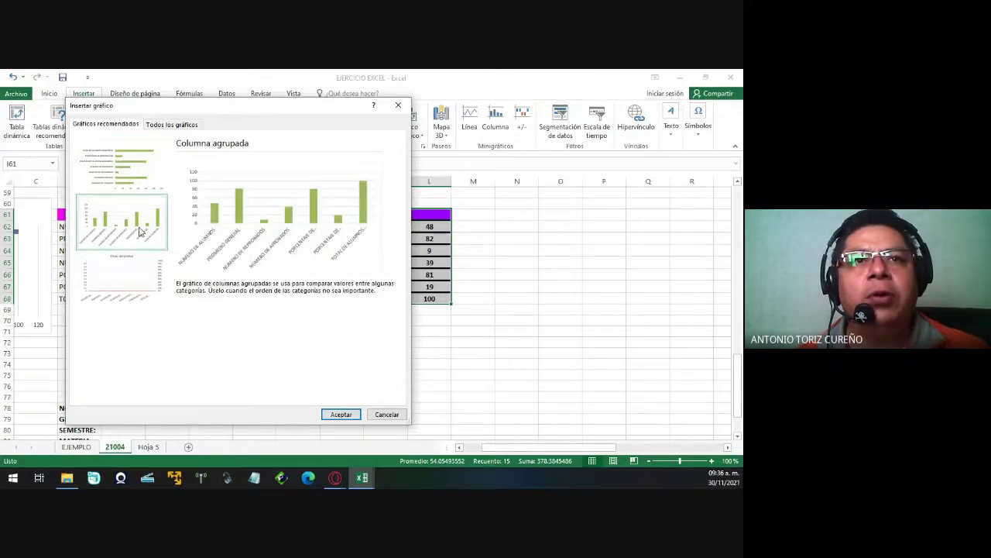
pyautogui.click(137, 188)
pyautogui.click(342, 414)
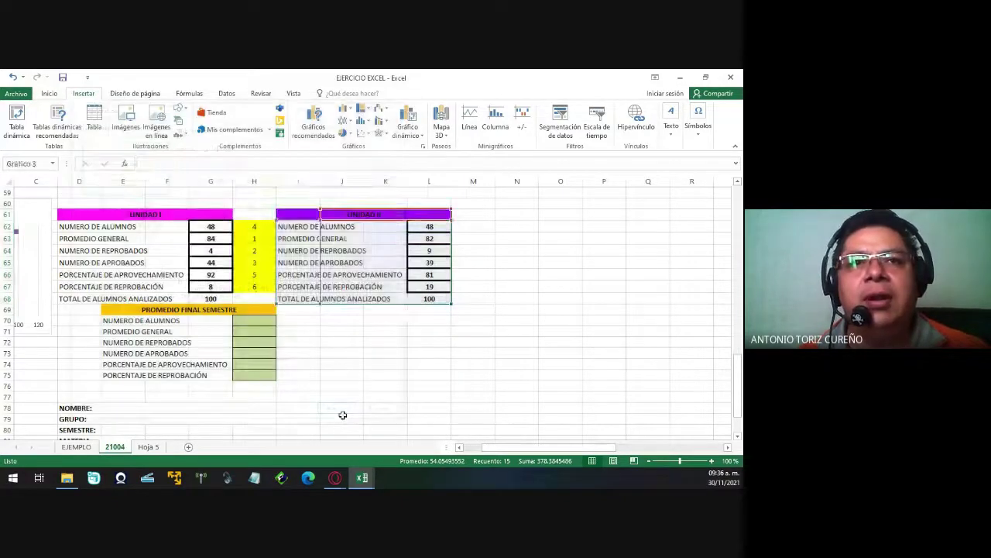
# Place the chart beside the UNIDAD II table, shrink it slightly, and recolour its bars blue.
pyautogui.moveTo(450, 261); pyautogui.dragTo(654, 209)
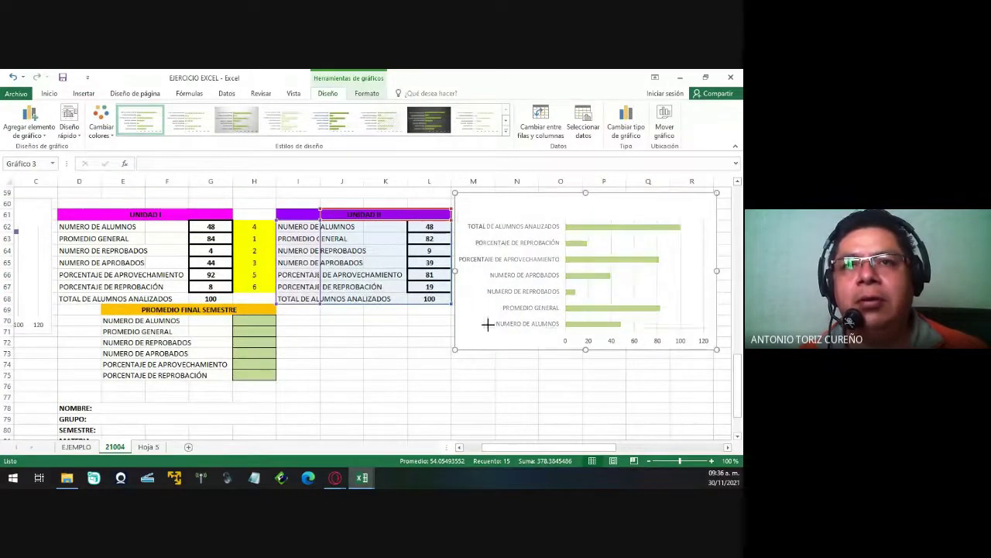
pyautogui.moveTo(487, 324); pyautogui.dragTo(479, 333)
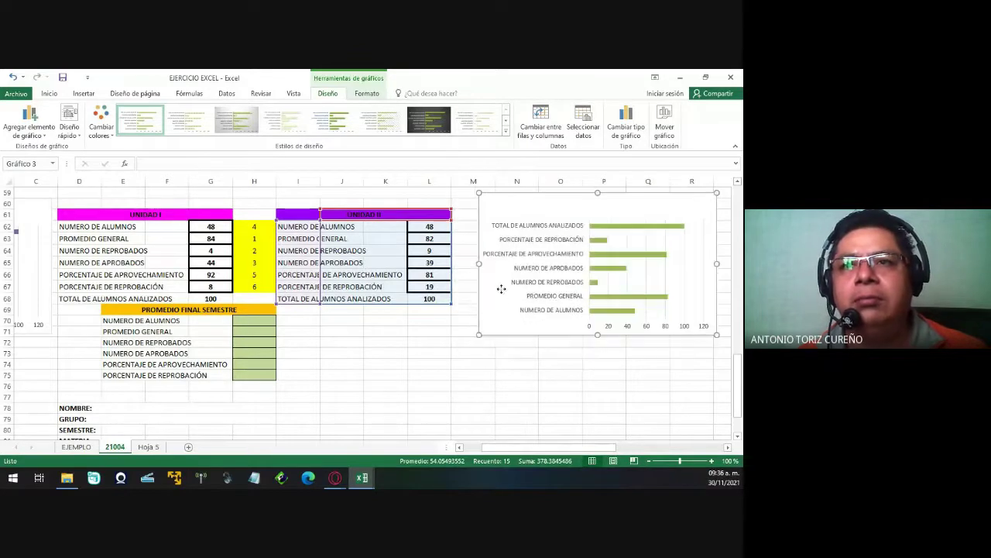
pyautogui.moveTo(501, 289); pyautogui.dragTo(477, 289)
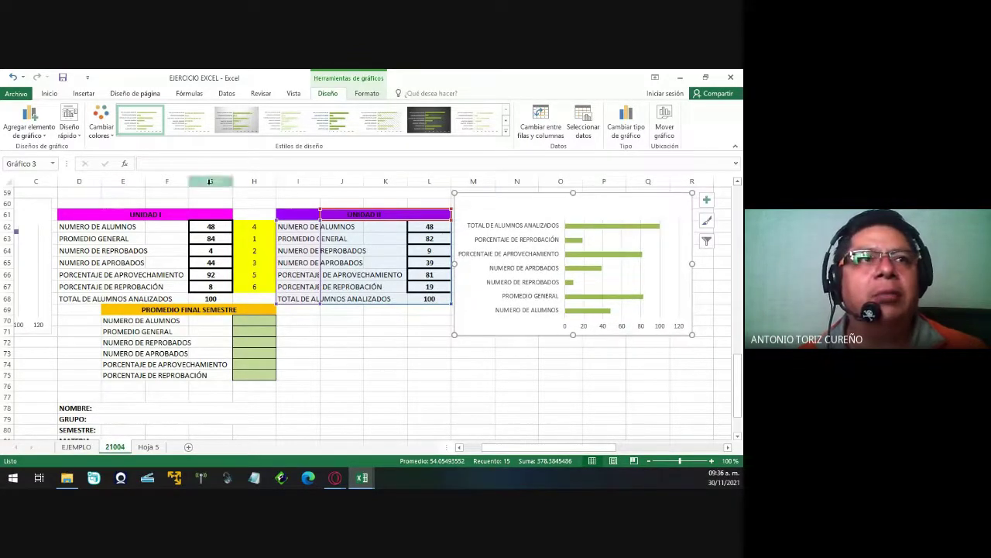
pyautogui.click(101, 124)
pyautogui.click(101, 124)
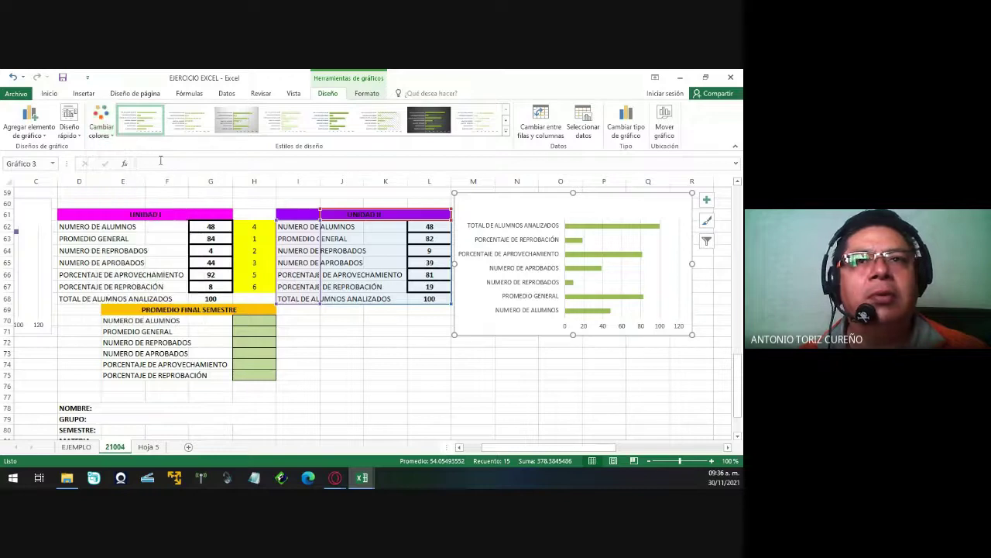
pyautogui.click(103, 128)
pyautogui.click(117, 184)
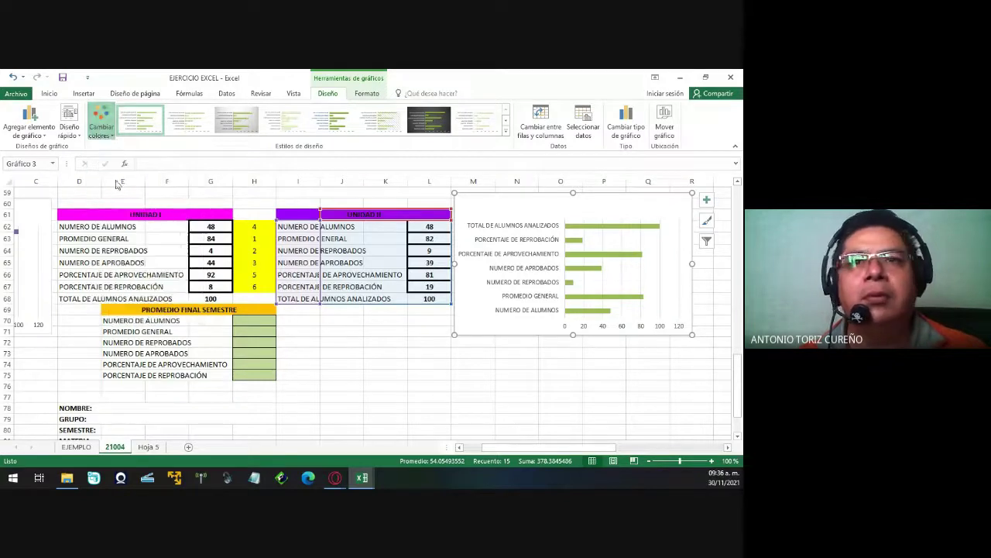
pyautogui.click(403, 352)
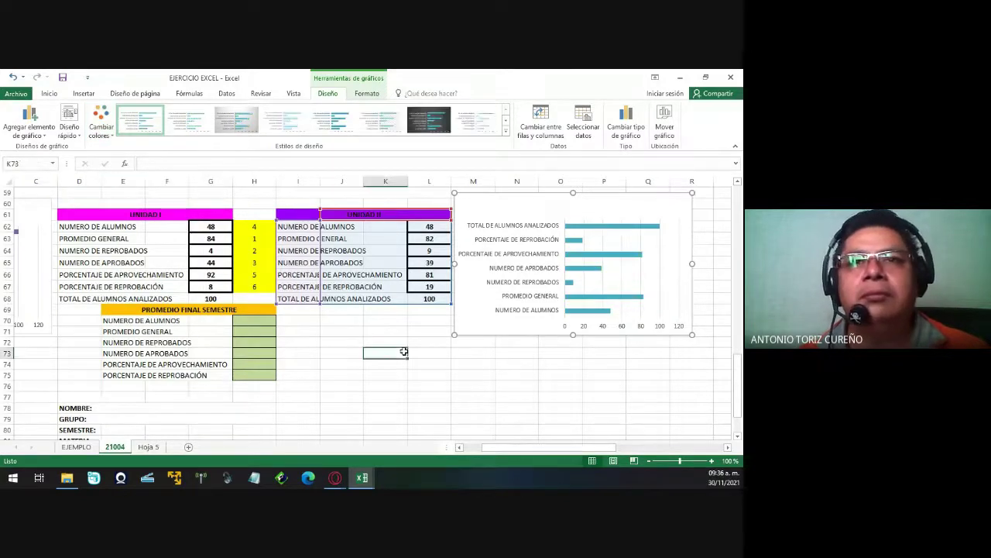
# Copy the UNIDAD II result values in L62:L68.
pyautogui.hscroll(-5, 404, 351)
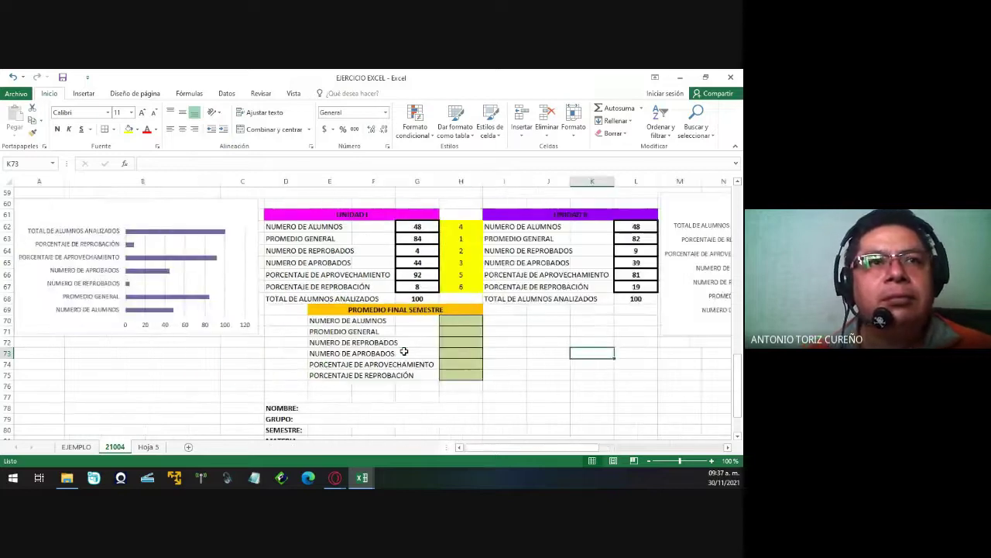
pyautogui.hscroll(5, 403, 351)
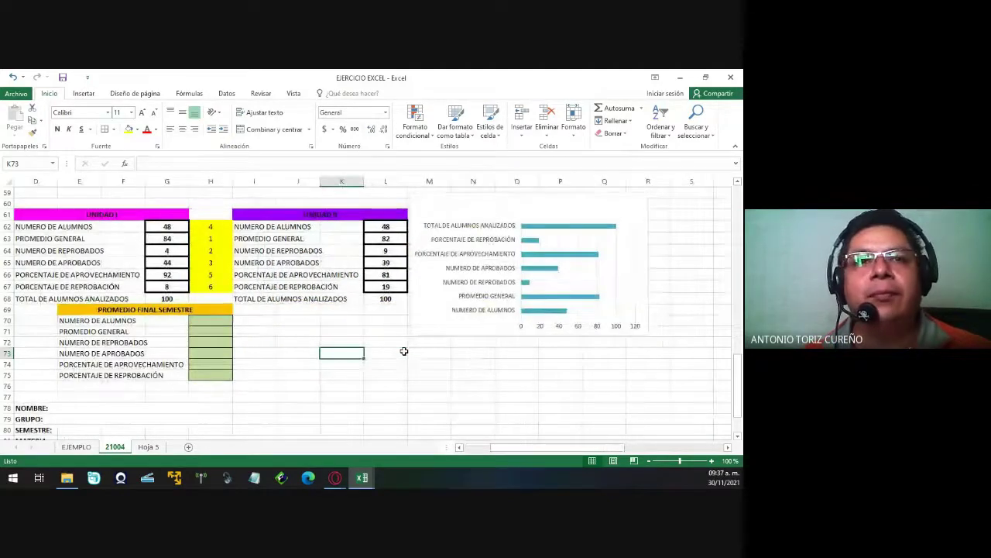
pyautogui.hscroll(-5, 404, 352)
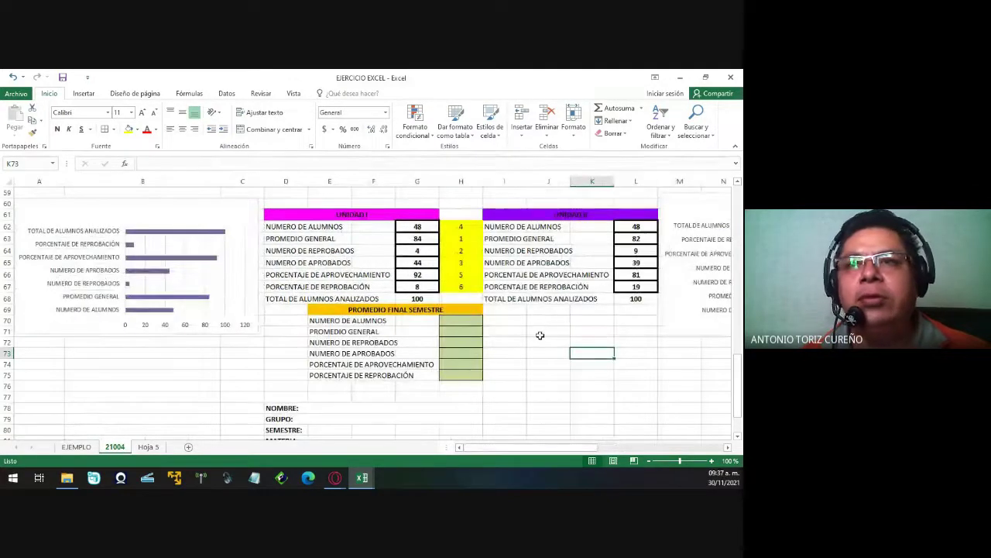
pyautogui.hscroll(5, 614, 336)
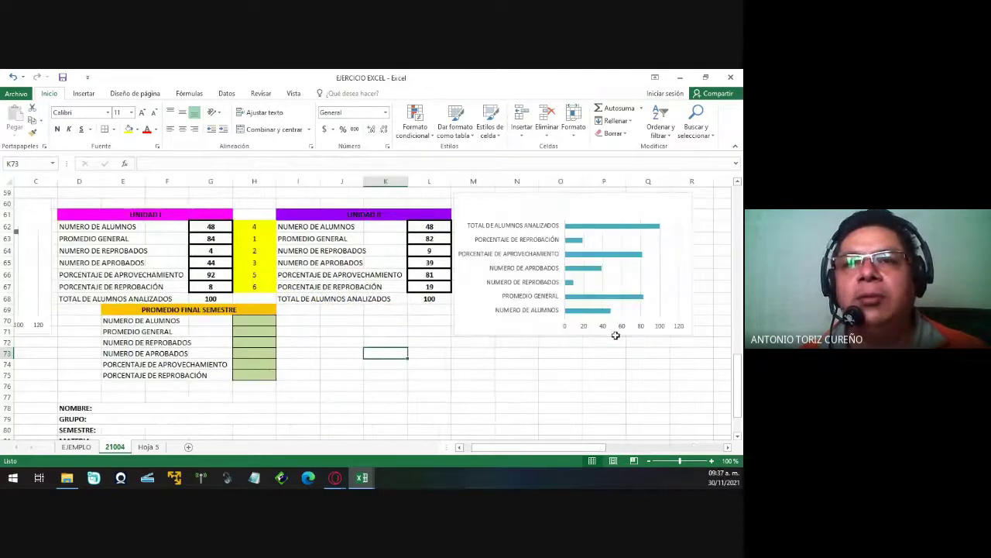
pyautogui.click(392, 226)
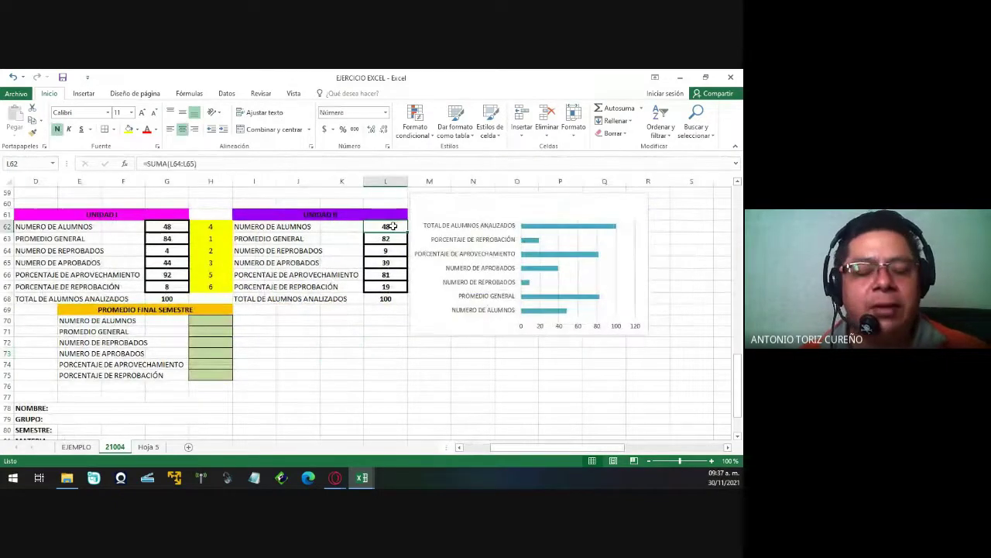
pyautogui.scroll(1, 393, 226)
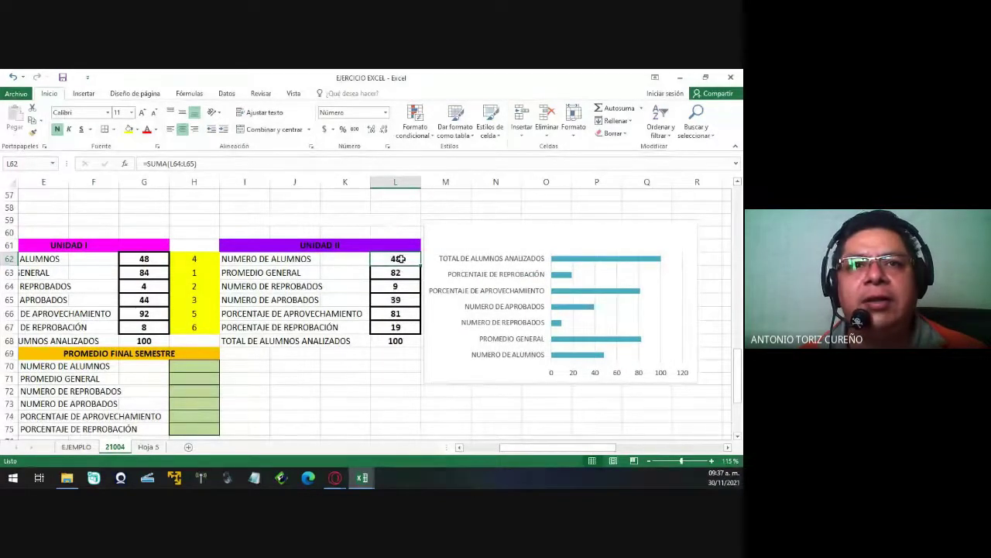
pyautogui.click(394, 372)
pyautogui.hotkey('ctrl', 'Up')
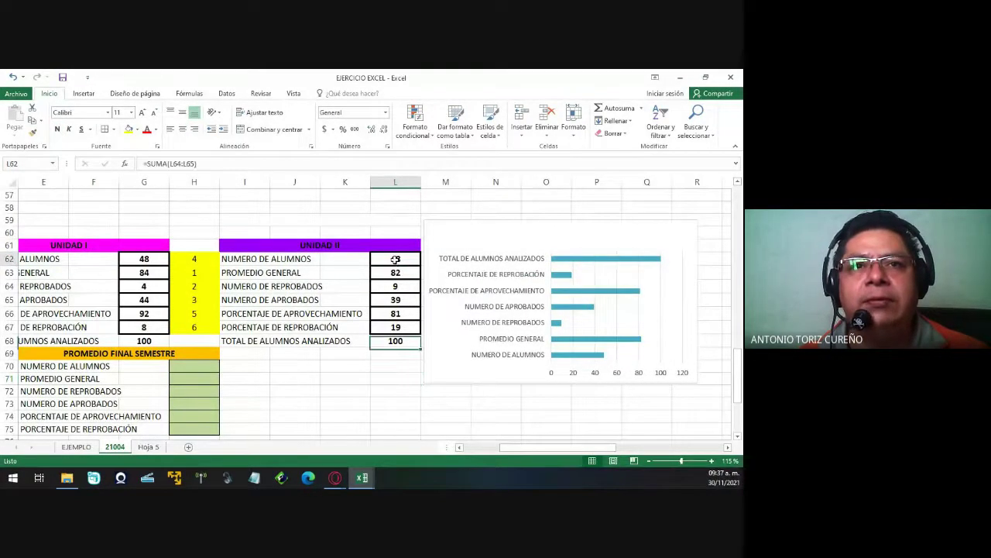
pyautogui.hotkey('ctrl', 'Up')
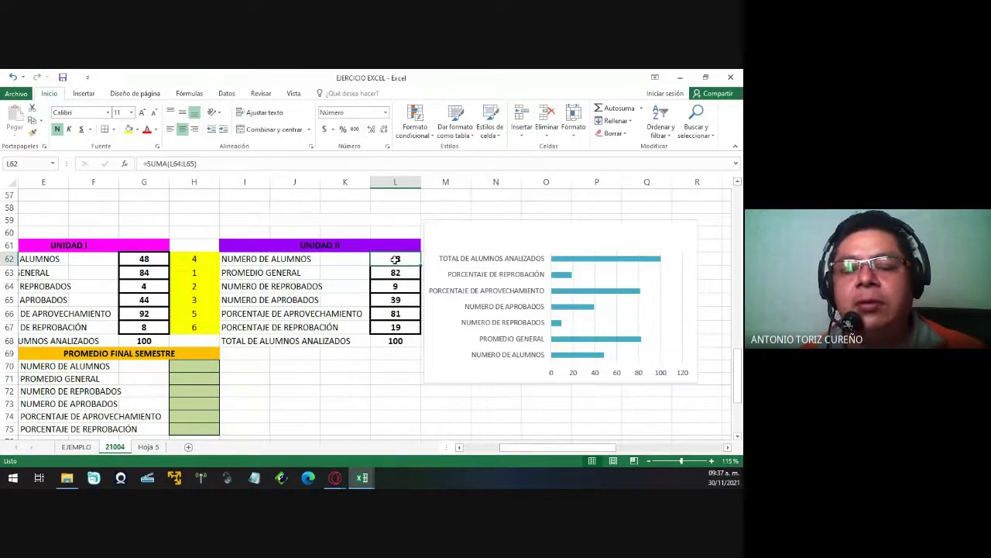
pyautogui.hotkey('ctrl', 'shift', 'Down')
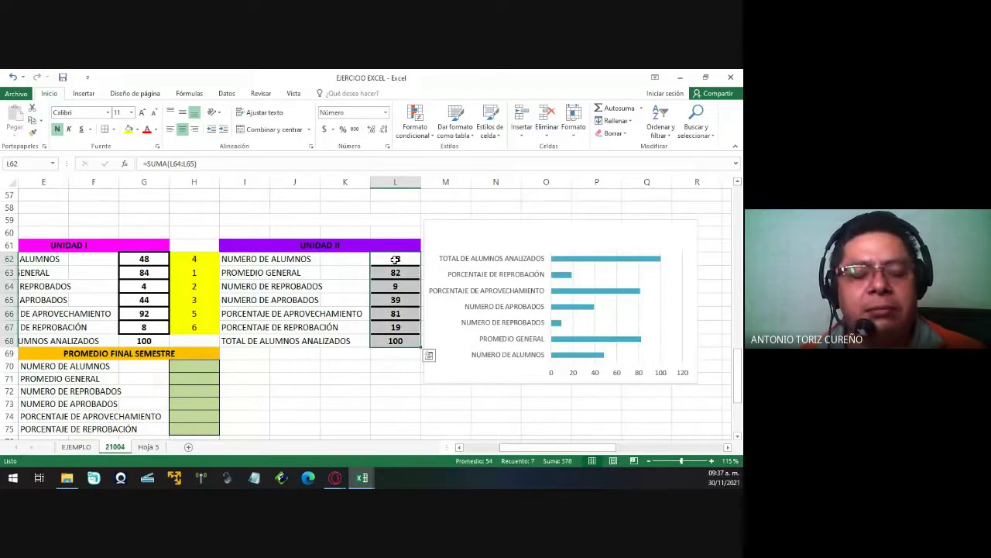
pyautogui.hotkey('ctrl', 'c')
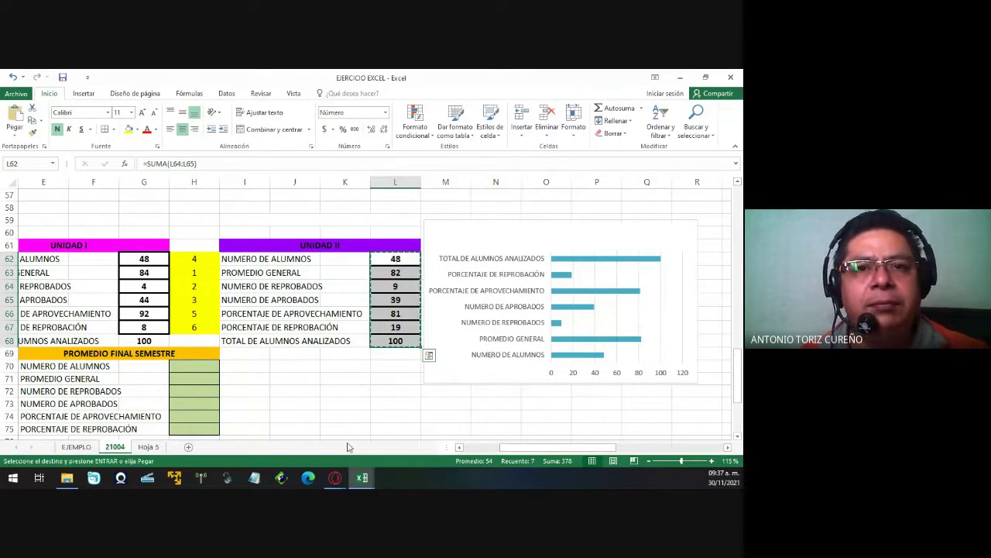
# Paste the values 40, 83, 8, 32, 80, 20, 100 into H70 of the semester table.
pyautogui.click(459, 447)
pyautogui.click(459, 447)
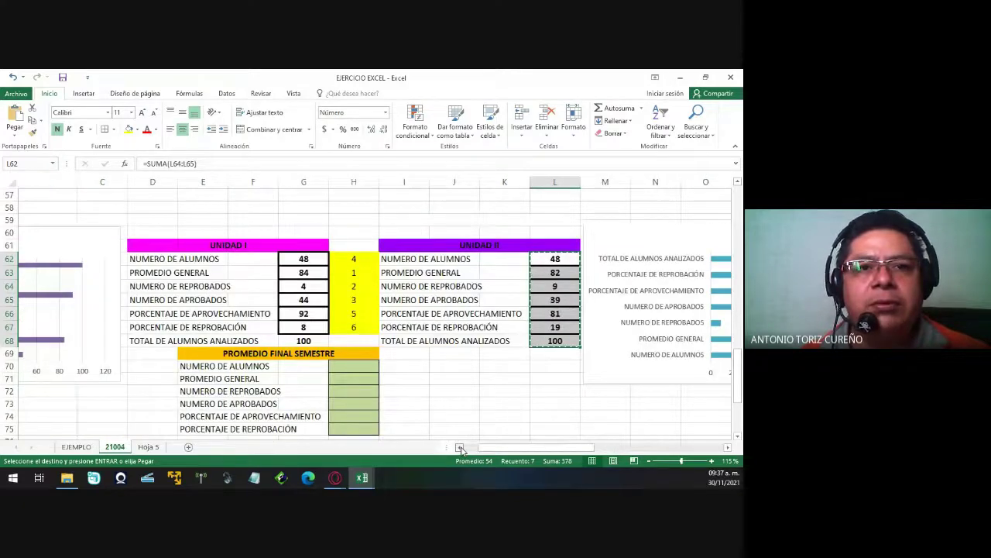
pyautogui.click(460, 447)
pyautogui.scroll(-2, 430, 342)
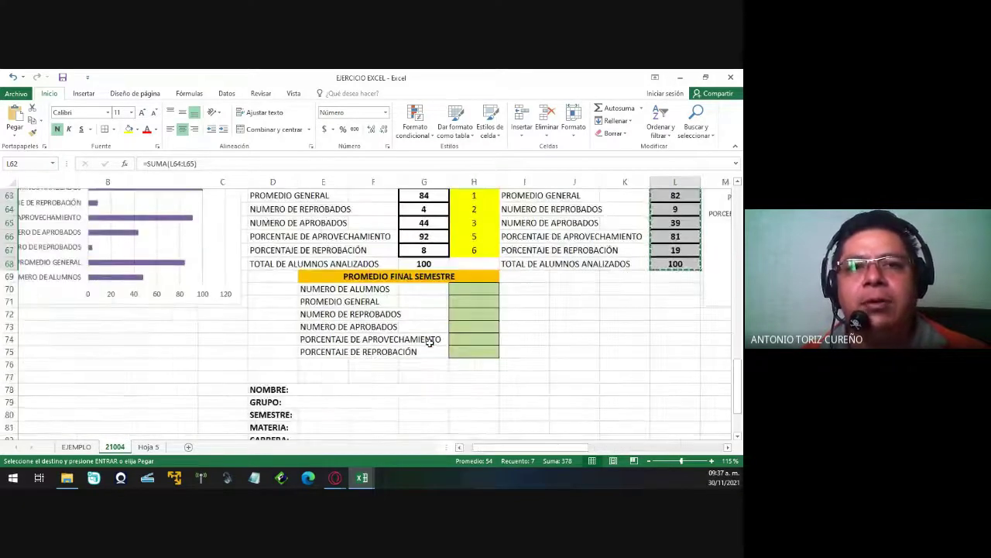
pyautogui.click(482, 288)
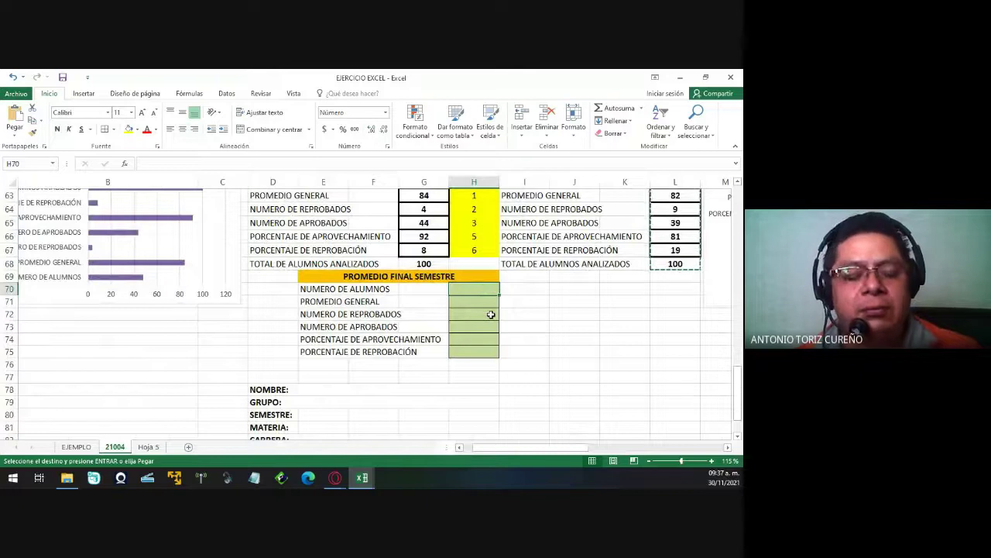
pyautogui.hotkey('ctrl', 'v')
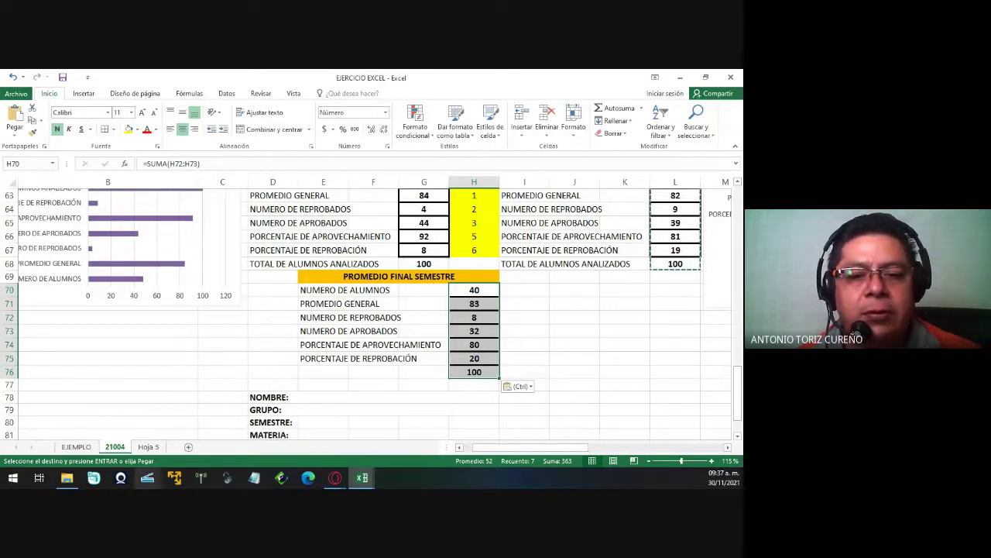
pyautogui.hotkey('alt', 'Tab')
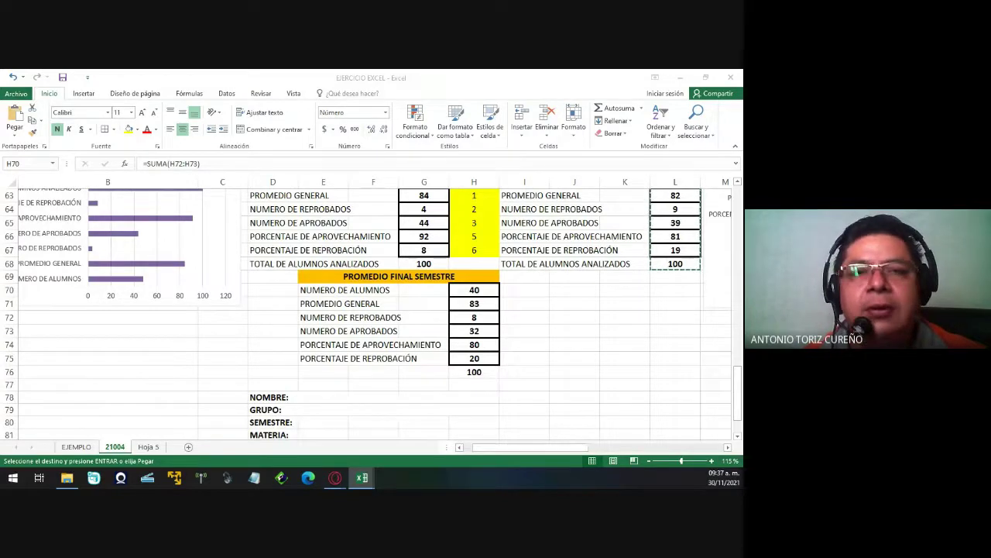
pyautogui.scroll(1, 665, 307)
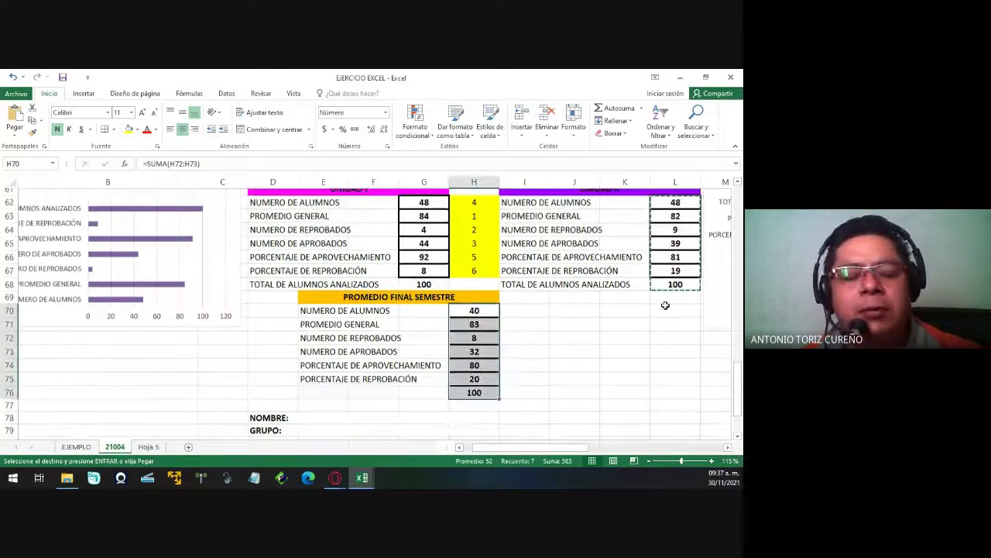
pyautogui.scroll(1, 664, 306)
pyautogui.scroll(4, 610, 436)
pyautogui.scroll(5, 609, 436)
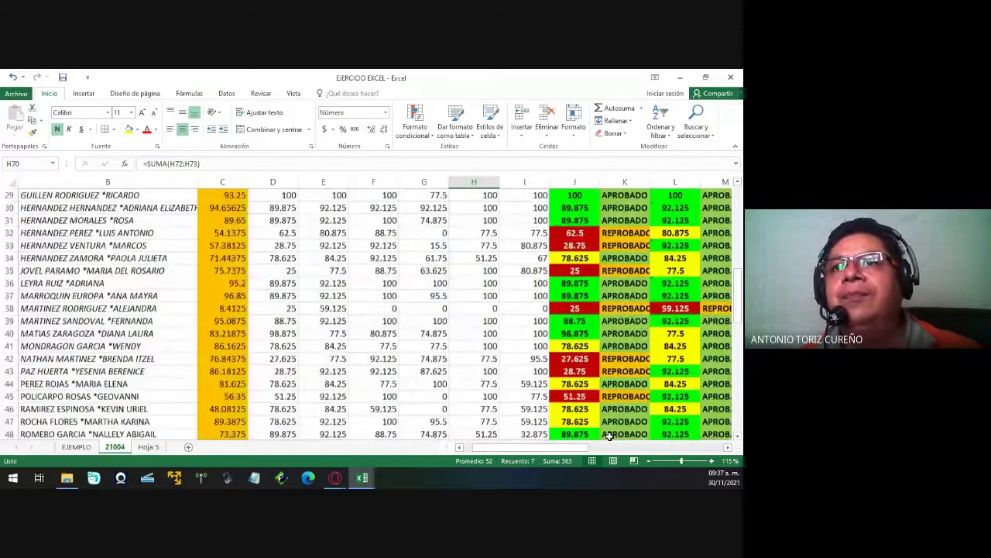
pyautogui.scroll(5, 609, 436)
pyautogui.scroll(5, 610, 436)
pyautogui.hscroll(3, 609, 436)
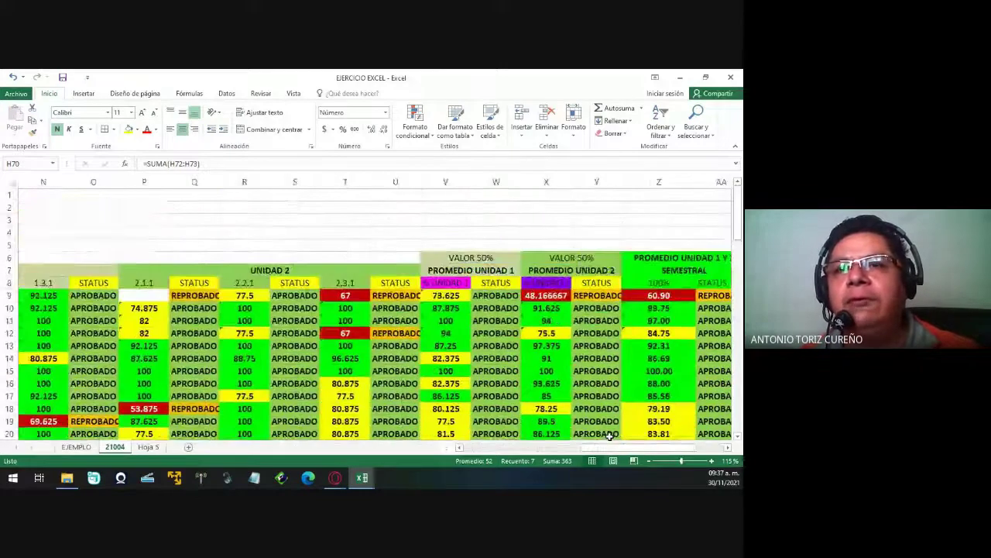
pyautogui.hscroll(3, 609, 436)
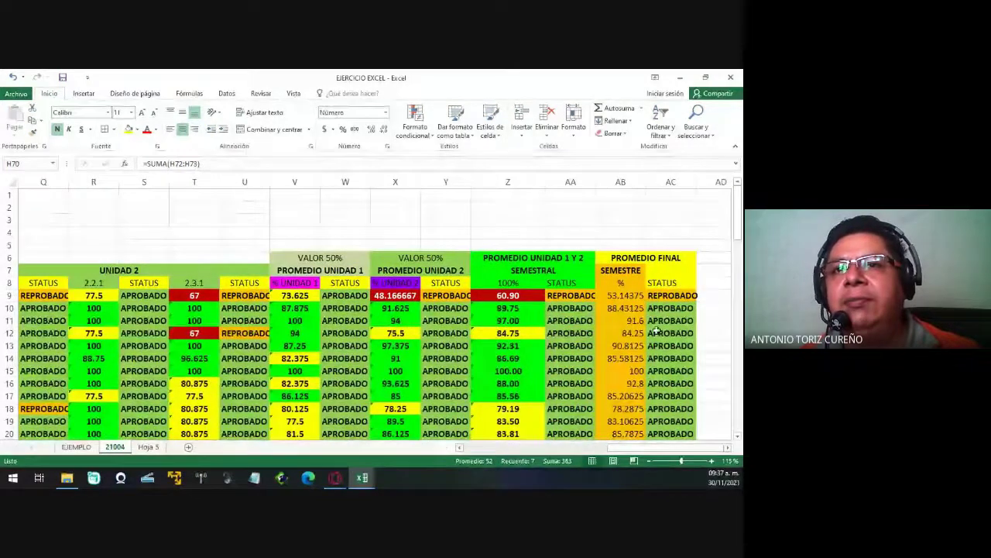
pyautogui.click(625, 295)
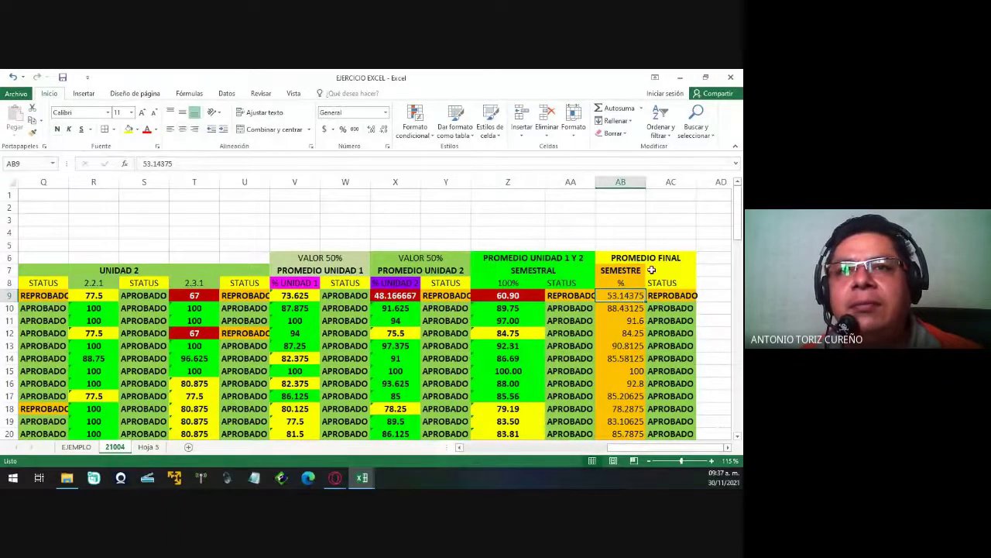
pyautogui.click(511, 296)
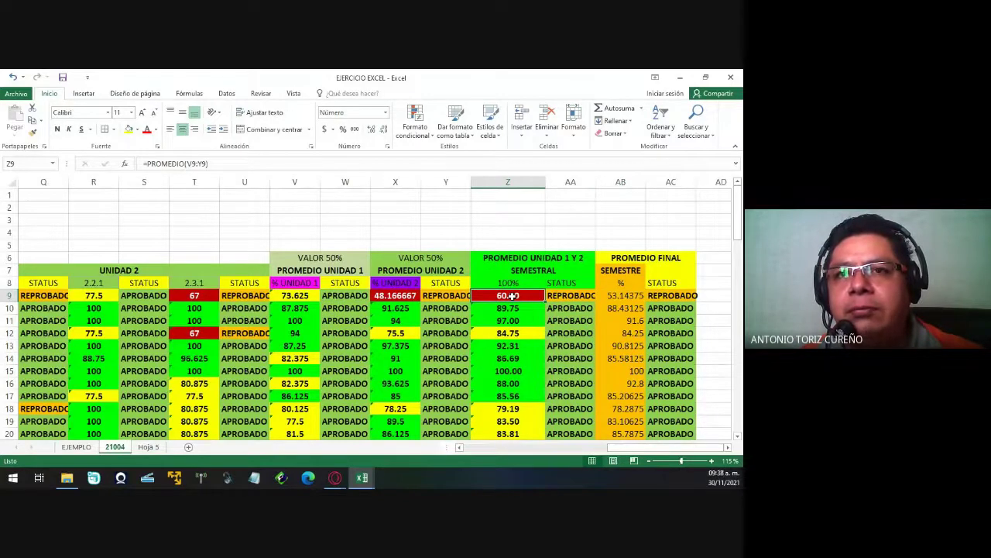
pyautogui.click(629, 298)
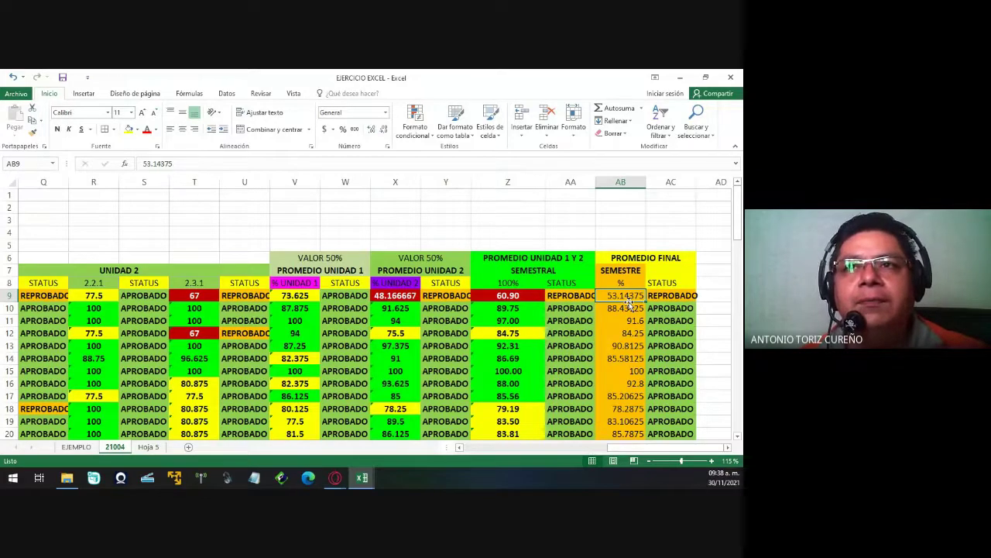
pyautogui.scroll(-2, 629, 304)
pyautogui.scroll(2, 628, 305)
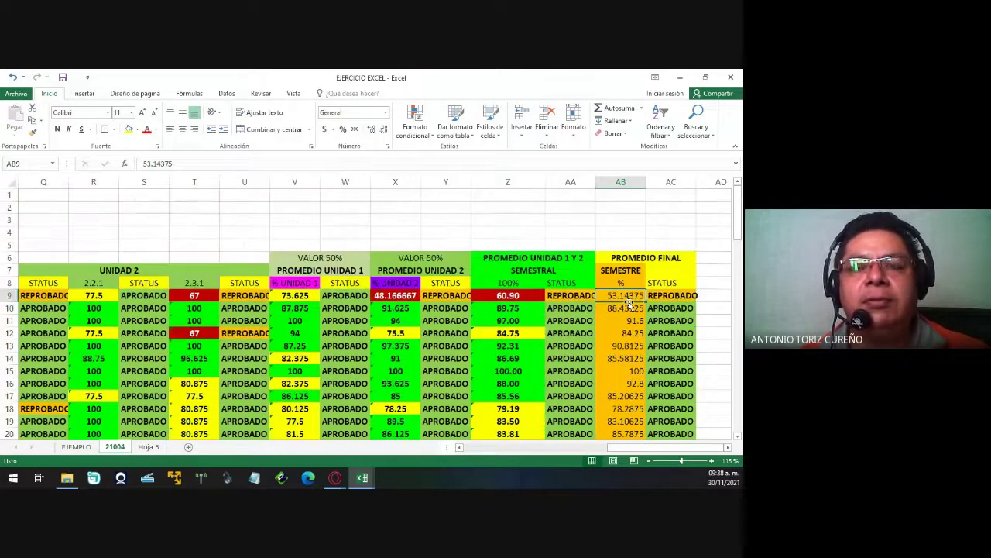
pyautogui.click(474, 302)
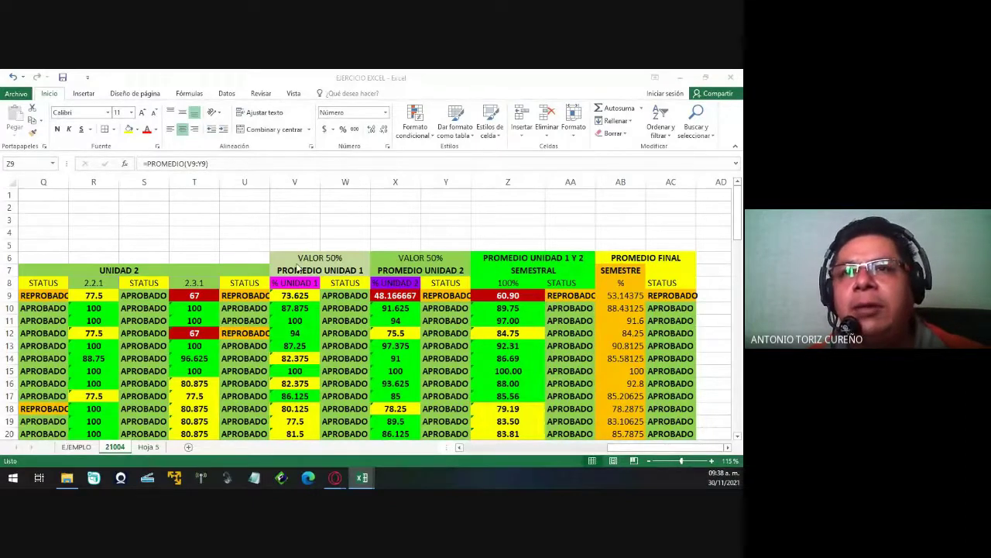
pyautogui.moveTo(618, 235); pyautogui.dragTo(704, 345)
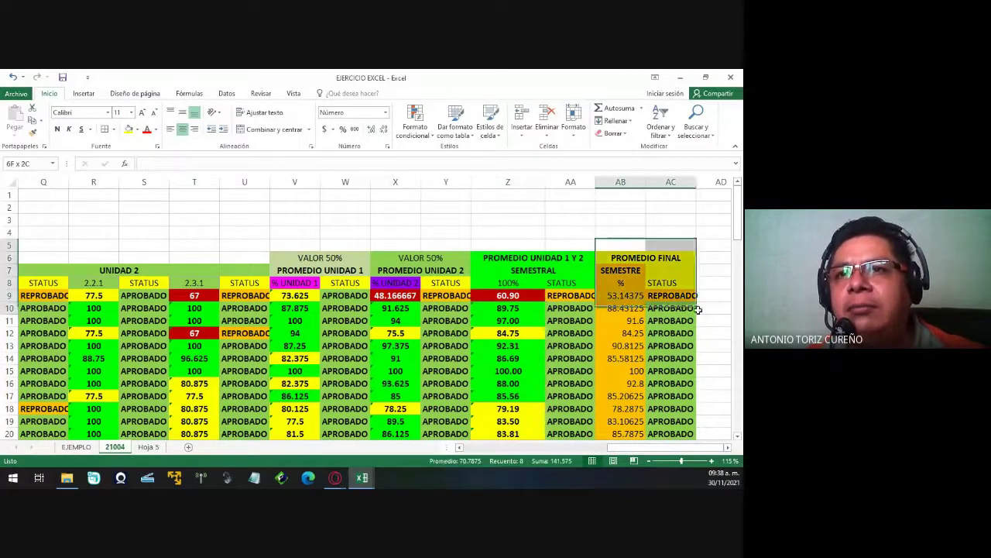
pyautogui.click(500, 234)
pyautogui.moveTo(480, 231); pyautogui.dragTo(535, 331)
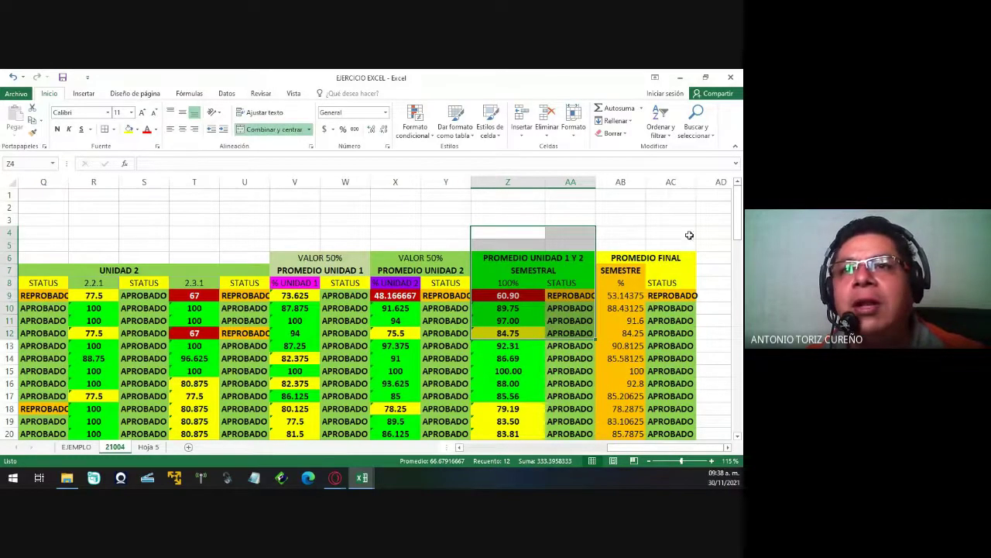
pyautogui.moveTo(617, 241); pyautogui.dragTo(672, 345)
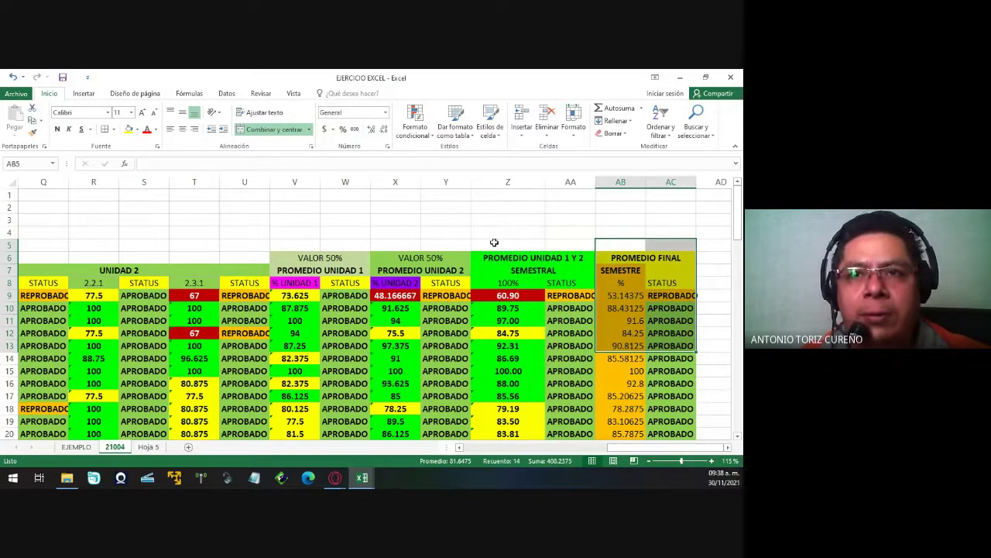
pyautogui.moveTo(494, 244); pyautogui.dragTo(567, 341)
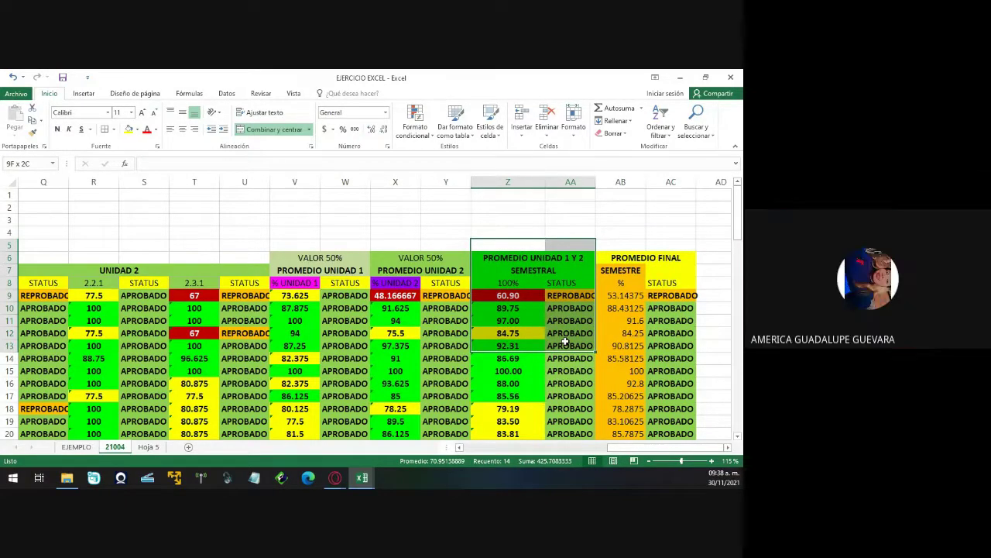
pyautogui.click(507, 272)
pyautogui.click(507, 295)
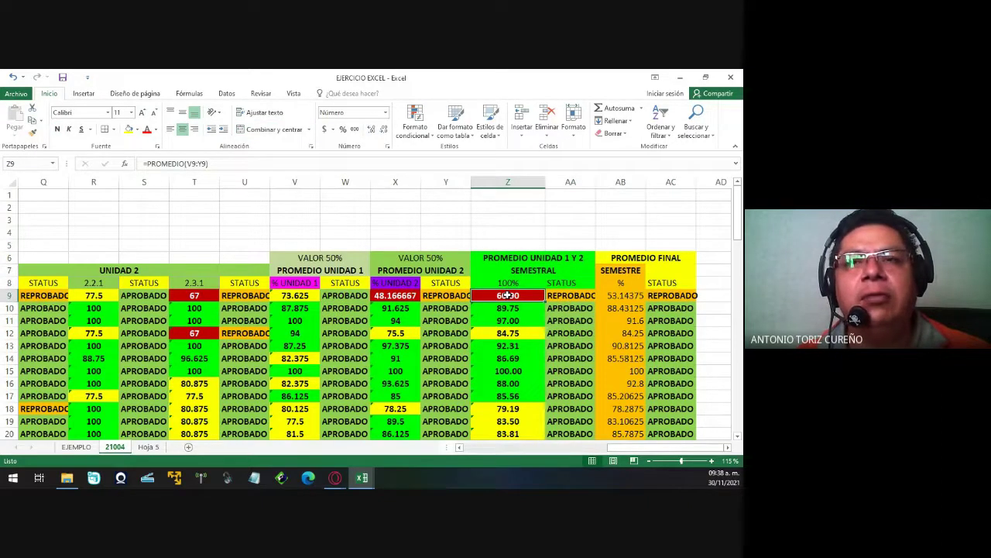
pyautogui.click(570, 294)
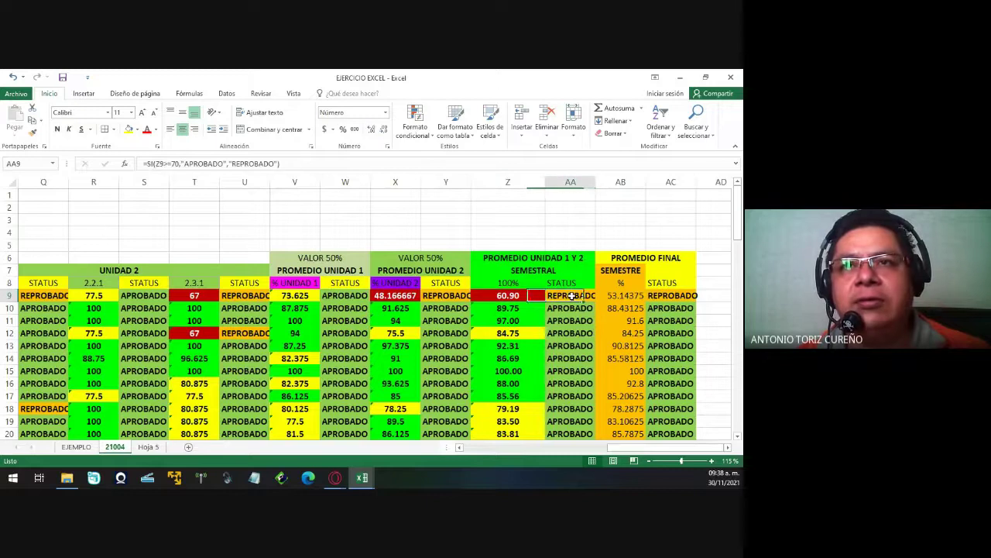
pyautogui.click(524, 296)
pyautogui.scroll(-1, 524, 297)
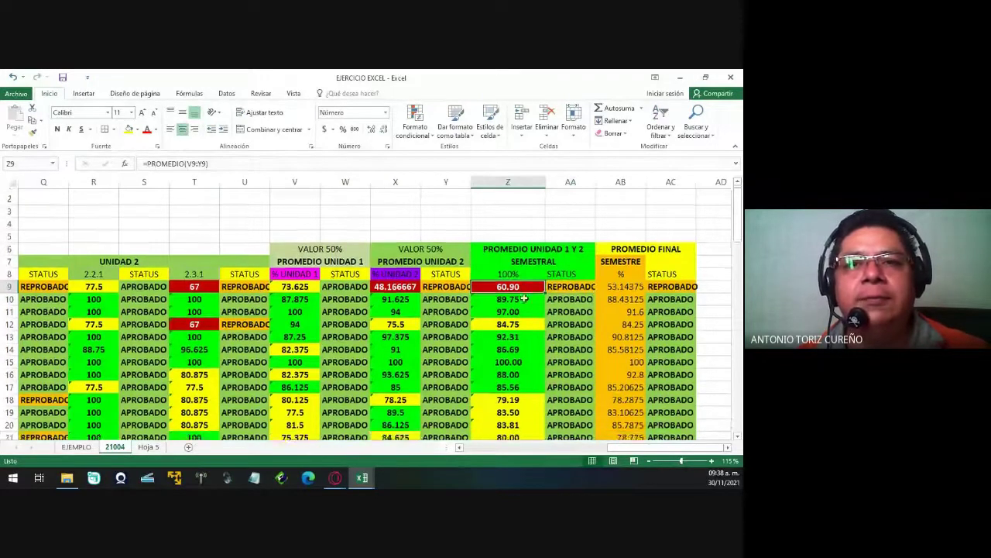
pyautogui.scroll(-9, 524, 297)
pyautogui.scroll(-4, 525, 297)
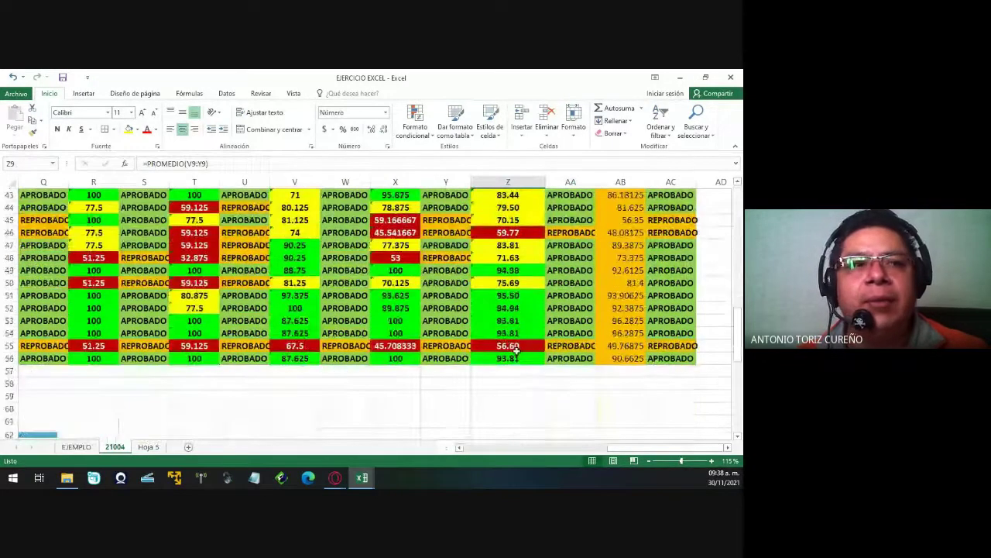
pyautogui.click(514, 358)
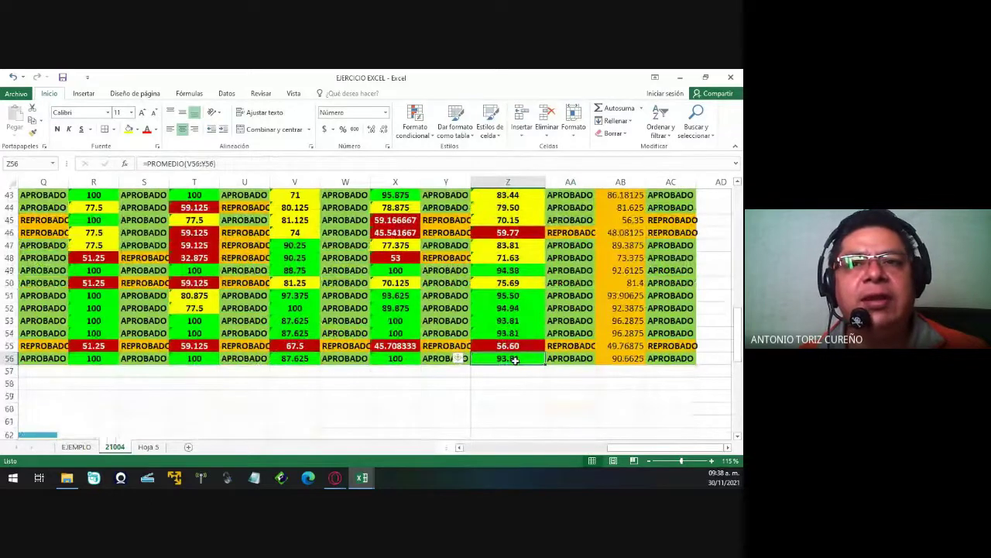
pyautogui.click(570, 359)
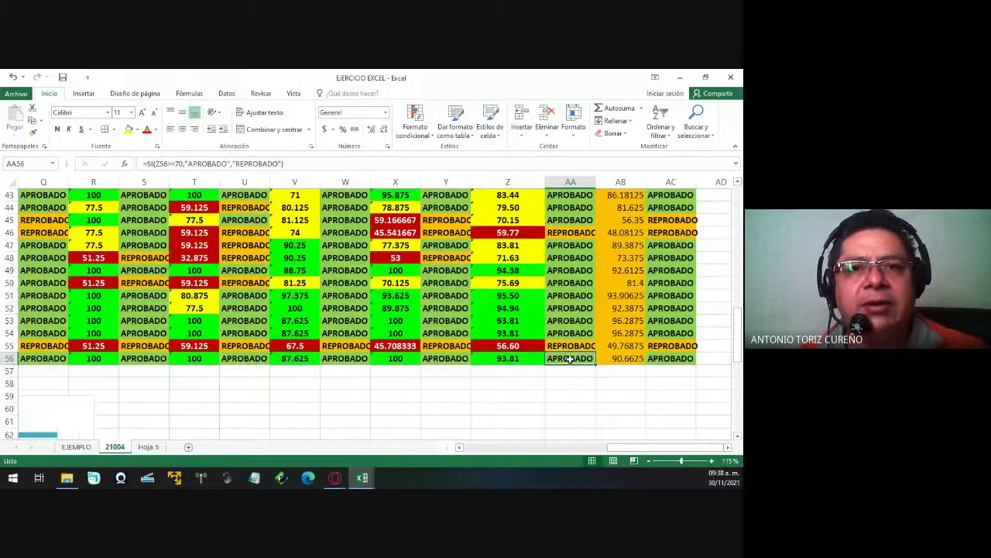
# Copy the six yellow Unidad I order numbers 4, 1, 2, 3, 5, 6.
pyautogui.hscroll(-10, 332, 424)
pyautogui.scroll(-3, 331, 425)
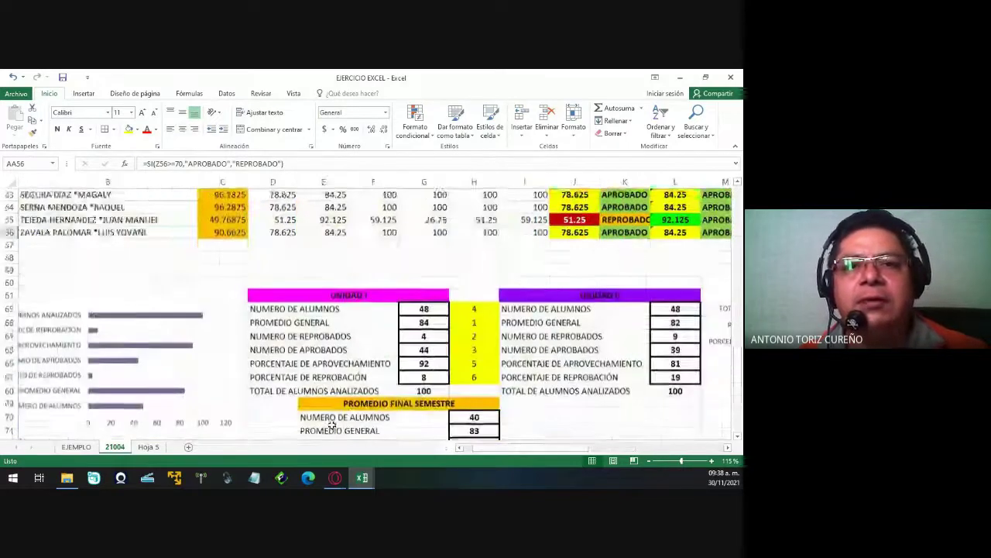
pyautogui.scroll(-3, 332, 424)
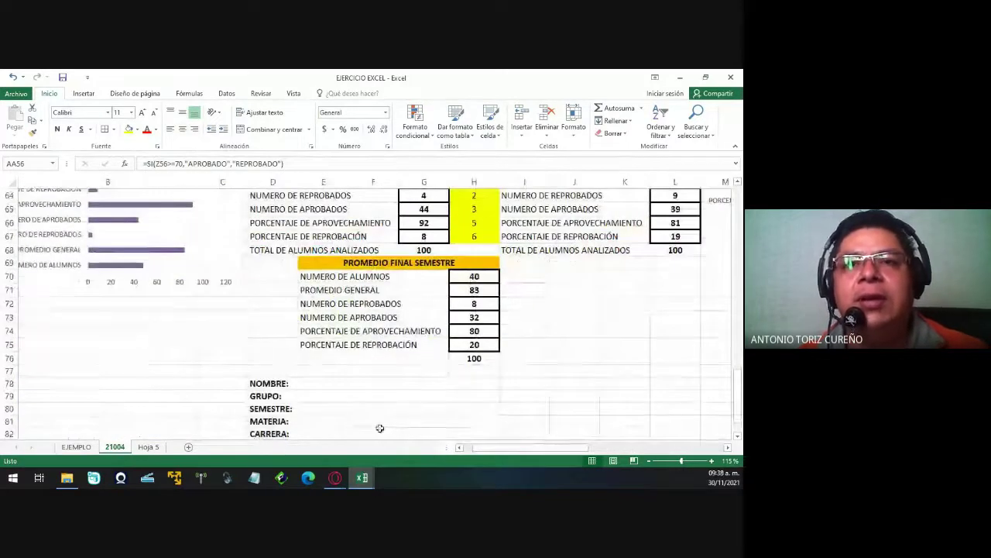
pyautogui.scroll(2, 380, 427)
pyautogui.click(476, 245)
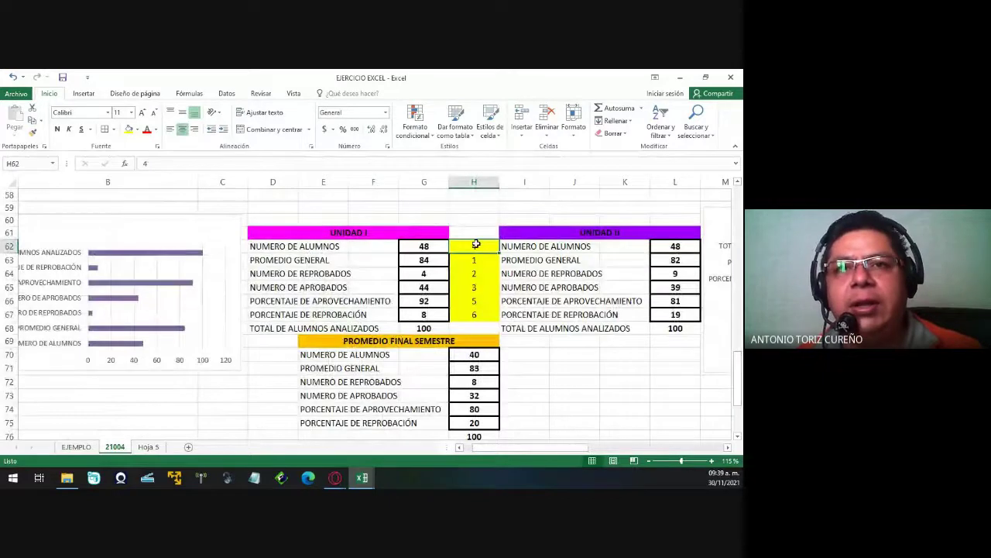
pyautogui.hotkey('ctrl', 'shift', 'Down')
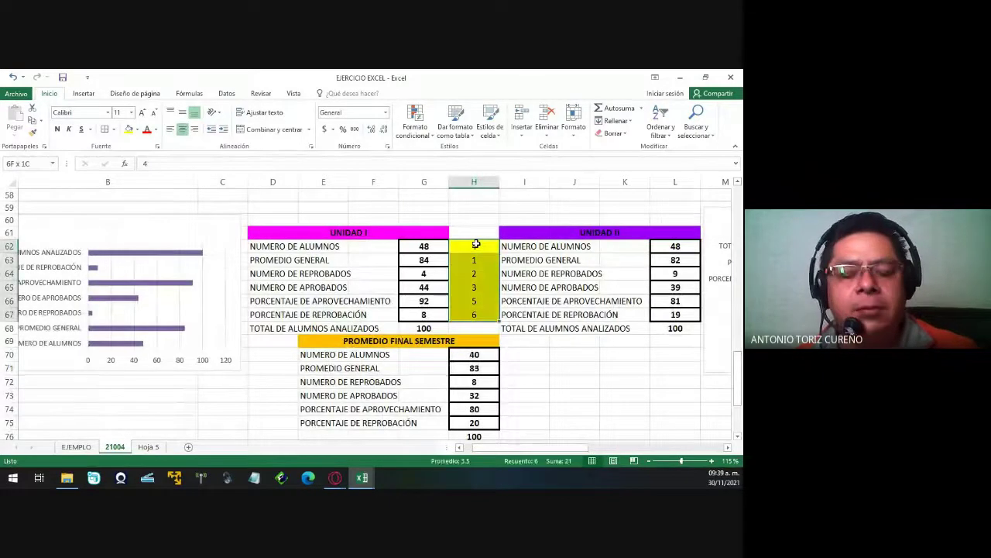
pyautogui.hotkey('ctrl', 'c')
# Paste the yellow numbering into I70 beside the Promedio Final Semestre table.
pyautogui.click(526, 352)
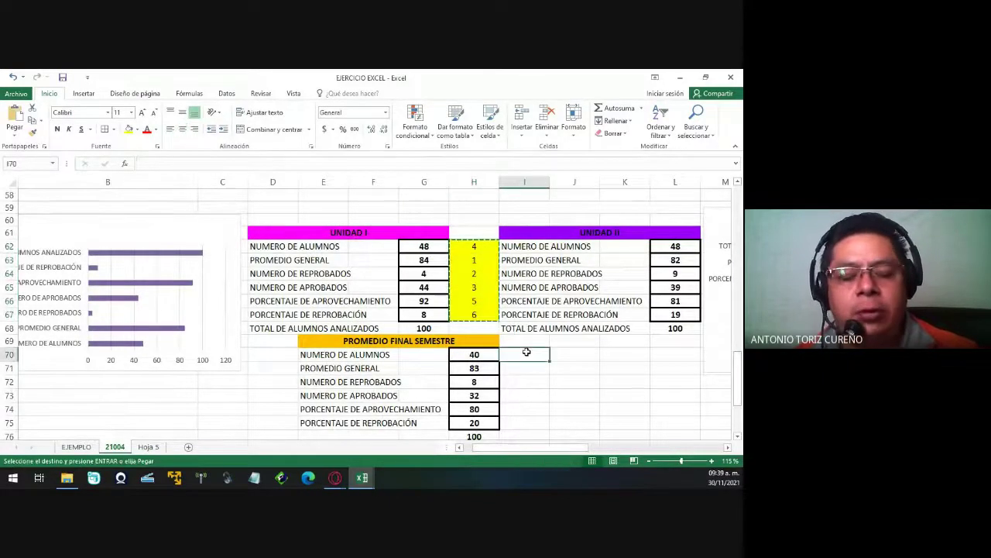
pyautogui.hotkey('ctrl', 'v')
pyautogui.press('Escape')
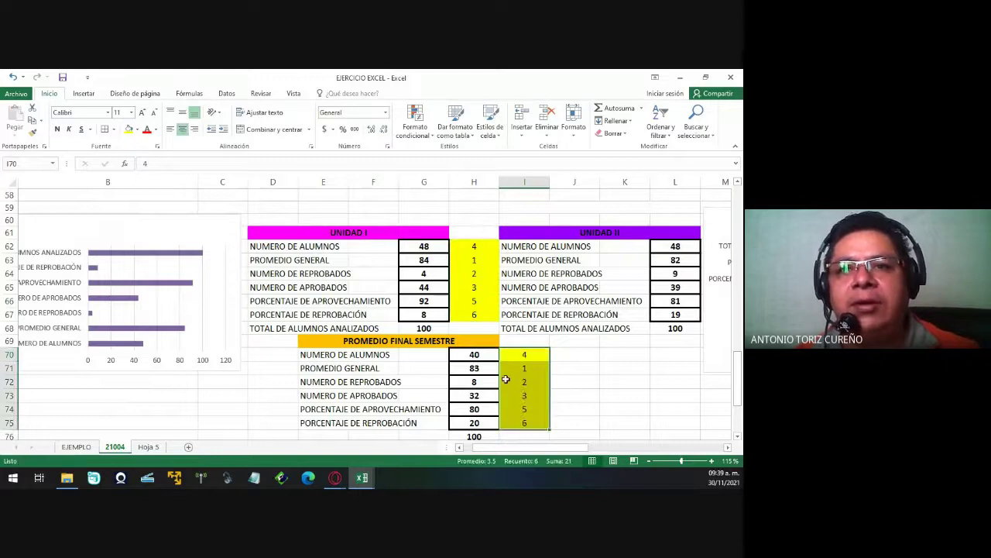
pyautogui.click(585, 381)
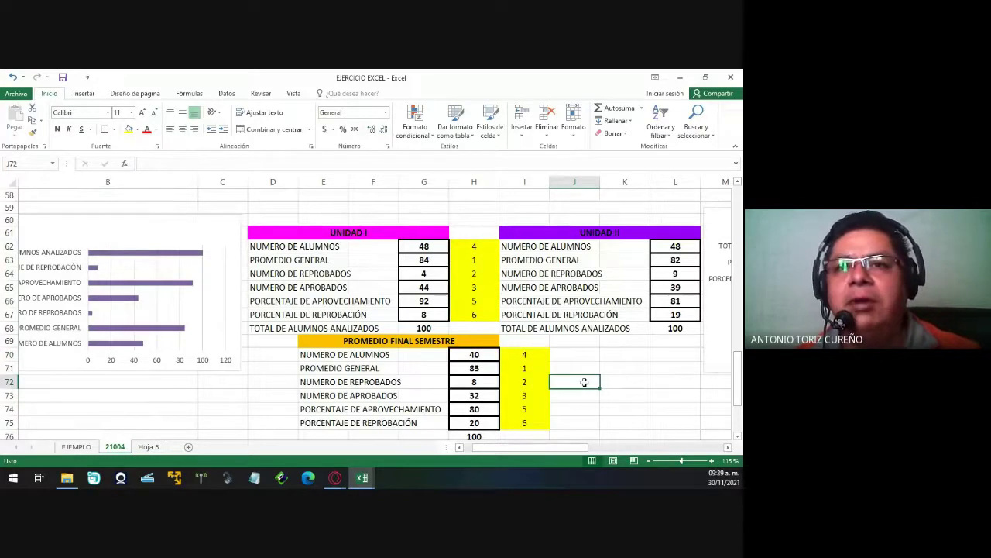
pyautogui.scroll(-2, 585, 382)
pyautogui.click(469, 290)
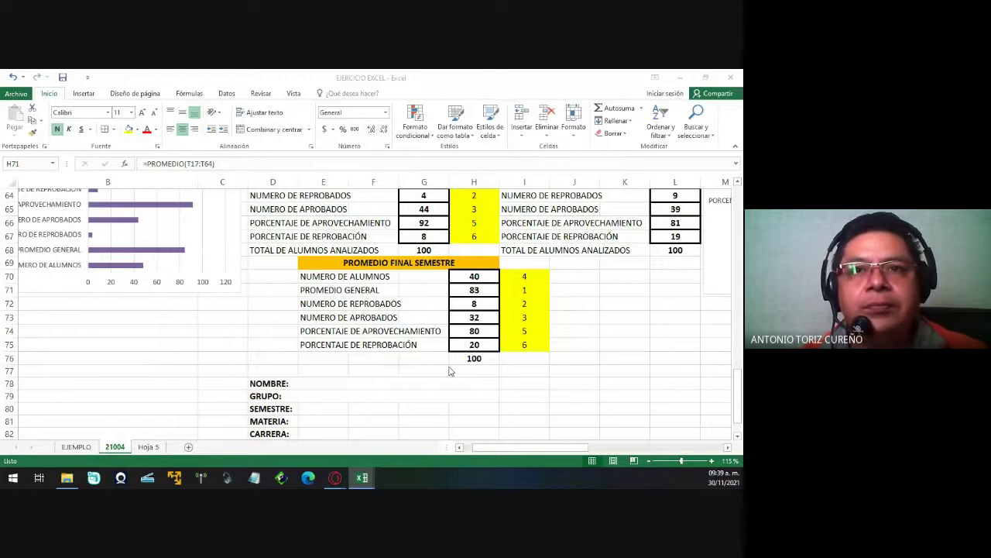
# Change the PROMEDIO GENERAL formula in H71 to average Z9:Z56 instead of T17:T64.
pyautogui.click(475, 293)
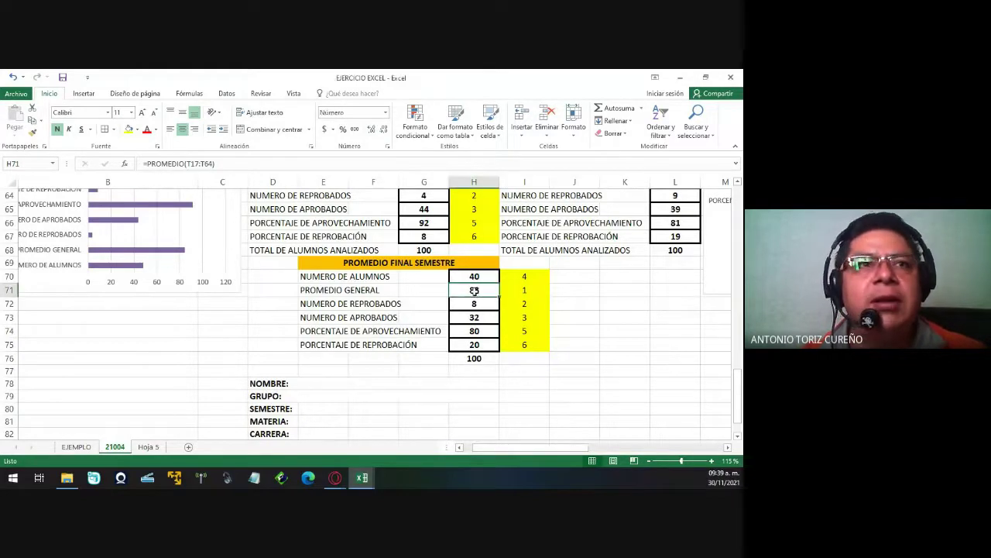
pyautogui.click(195, 164)
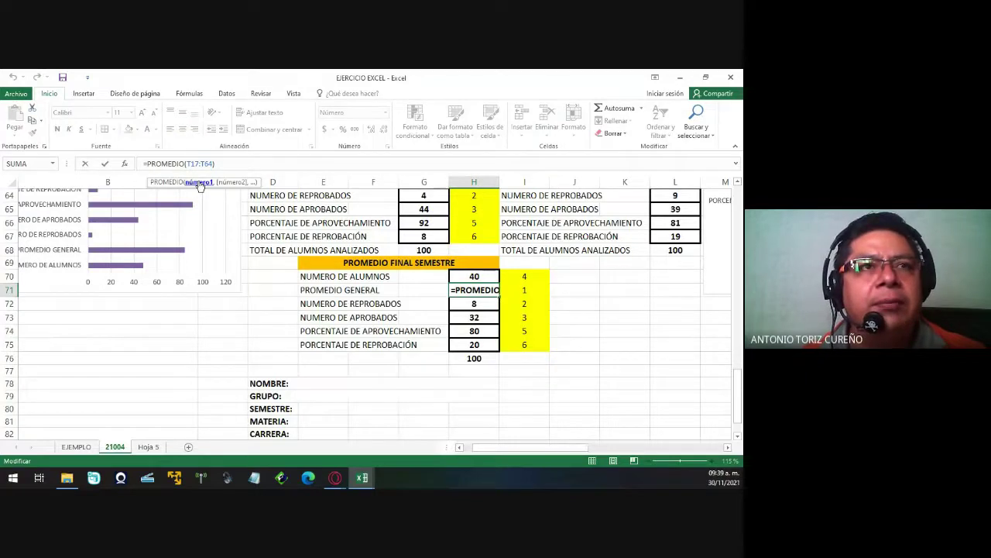
pyautogui.press('BackSpace')
pyautogui.press('BackSpace')
pyautogui.press('BackSpace')
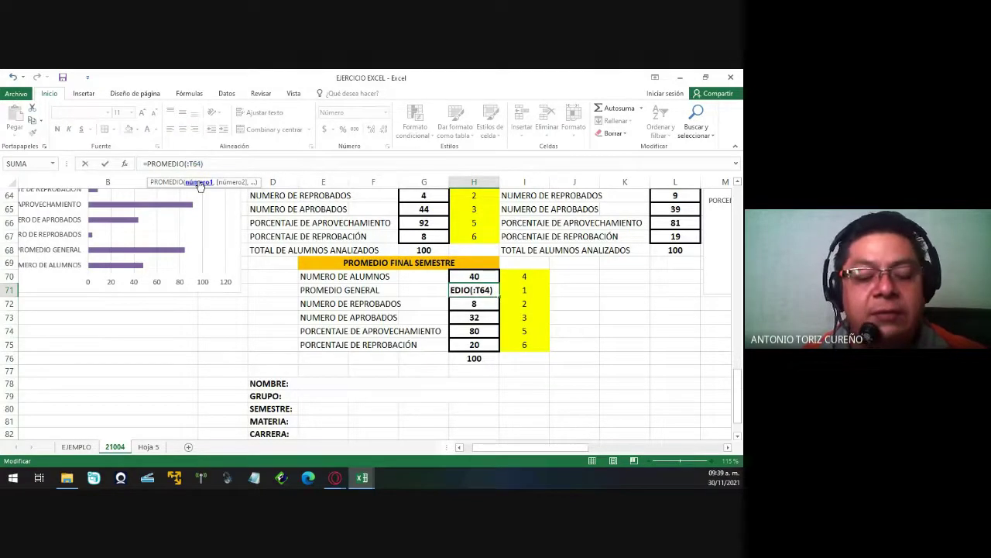
pyautogui.write('Z9')
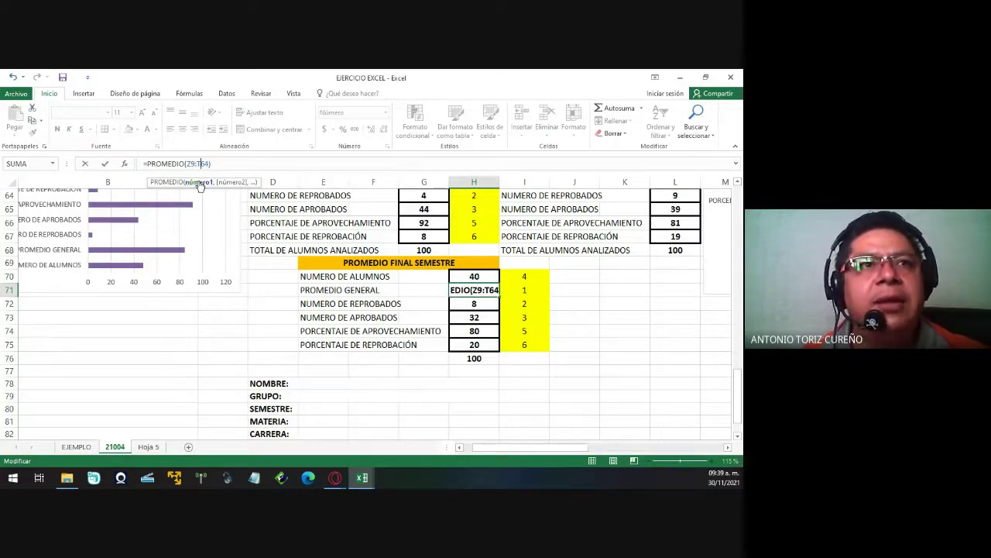
pyautogui.press('BackSpace')
pyautogui.press('BackSpace')
pyautogui.press('BackSpace')
pyautogui.write('Z')
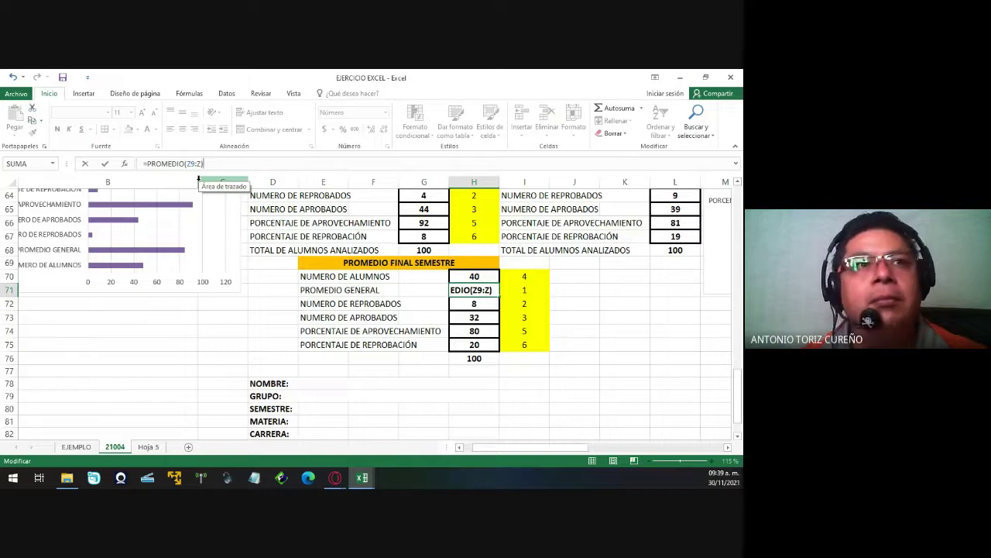
pyautogui.write('56')
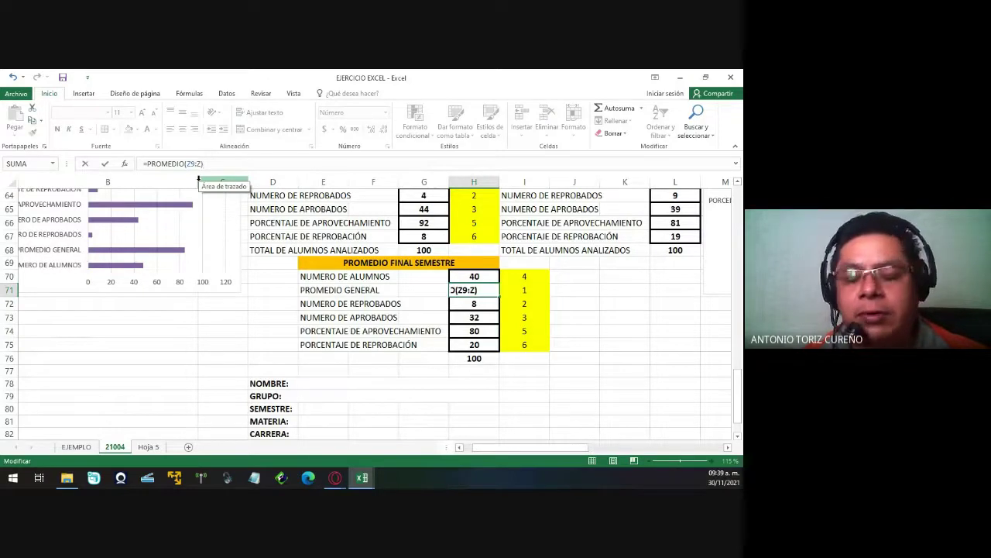
pyautogui.press('Left')
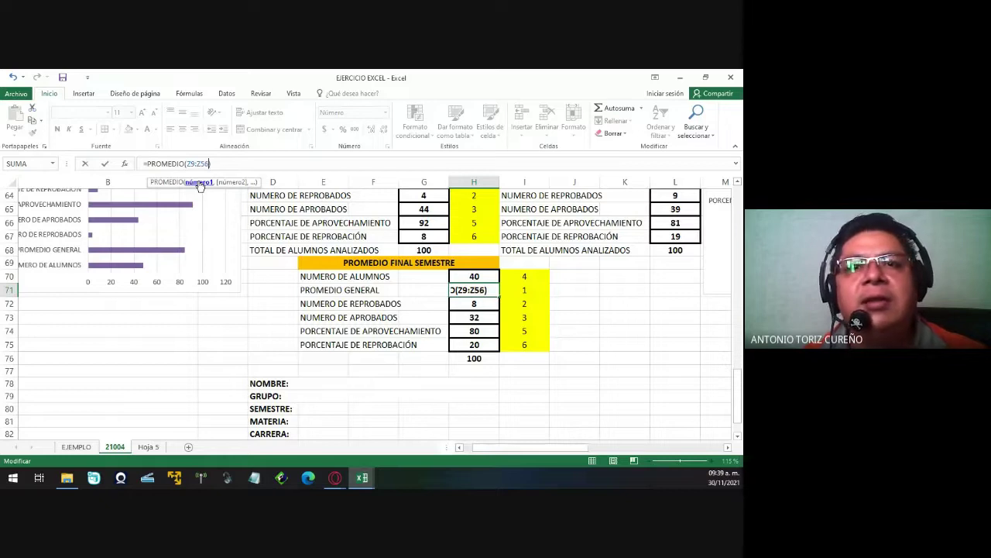
# Confirm the PROMEDIO GENERAL average and move to the NUMERO DE REPROBADOS cell.
pyautogui.press('Return')
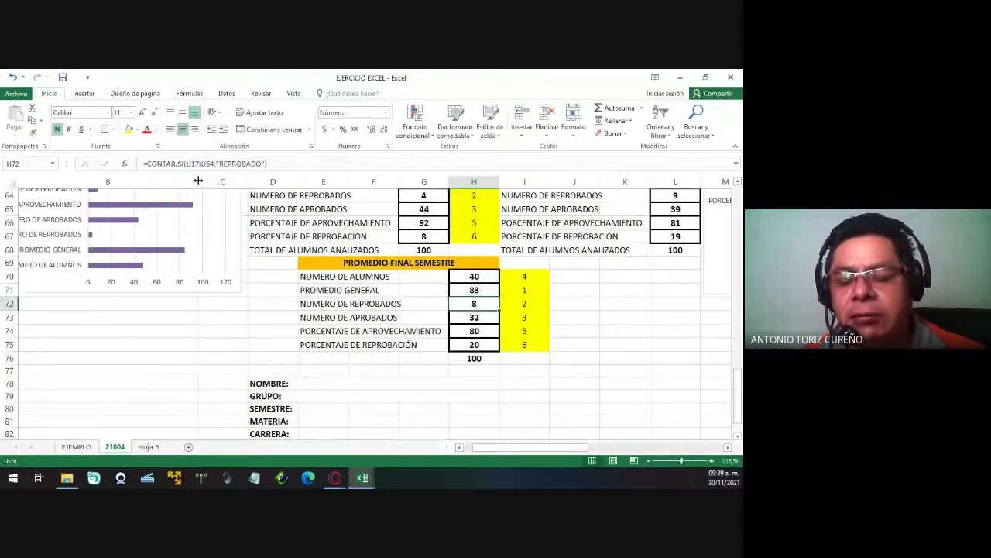
pyautogui.press('Up')
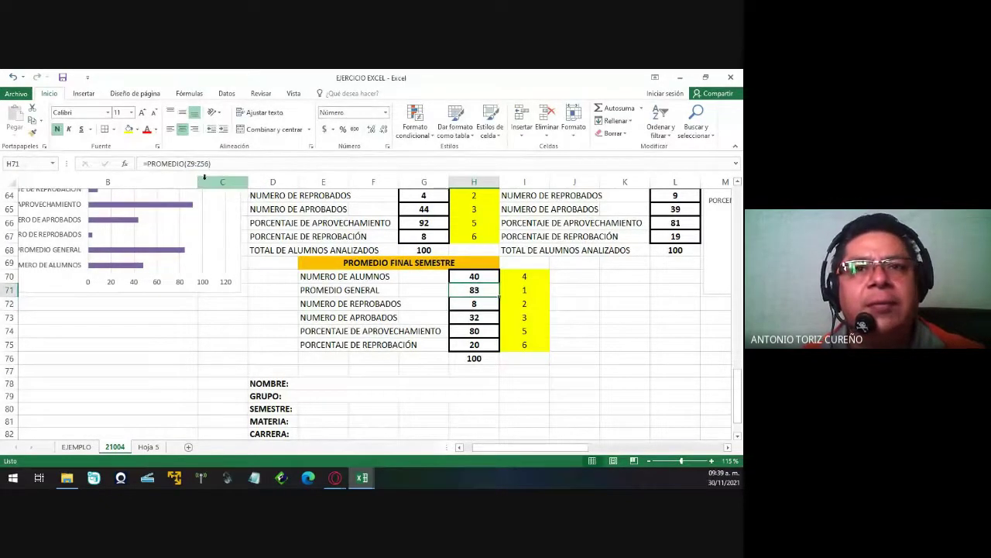
pyautogui.press('Down')
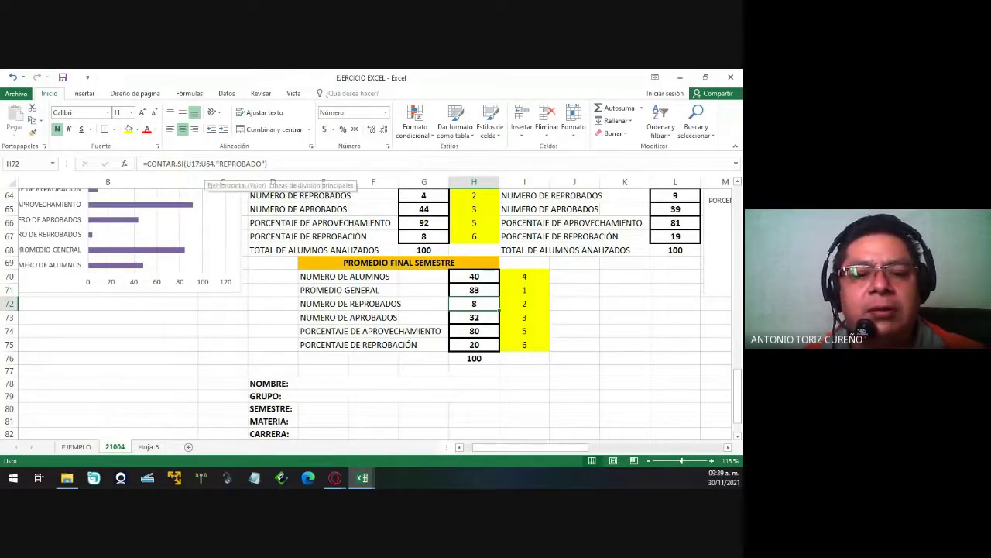
pyautogui.hotkey('alt', 'Tab')
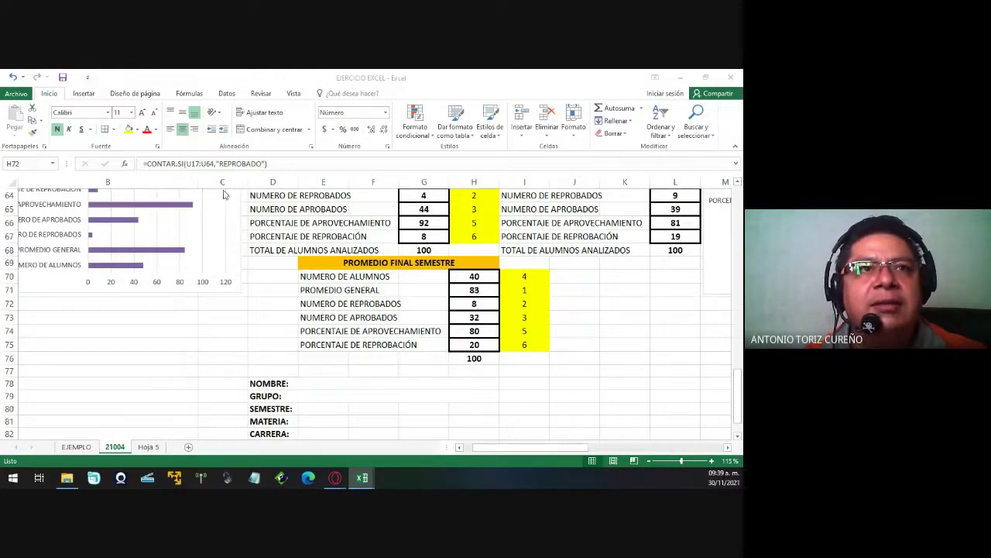
pyautogui.hotkey('alt', 'Tab')
# Change H72's REPROBADO count range to AA9:AA56, giving 6.
pyautogui.click(199, 164)
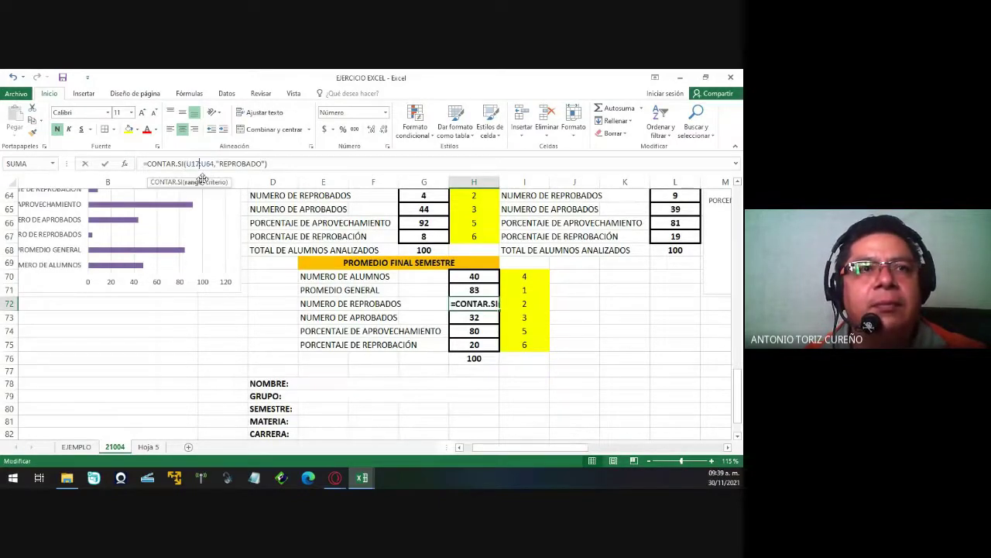
pyautogui.press('BackSpace')
pyautogui.press('BackSpace')
pyautogui.press('BackSpace')
pyautogui.write('AA9')
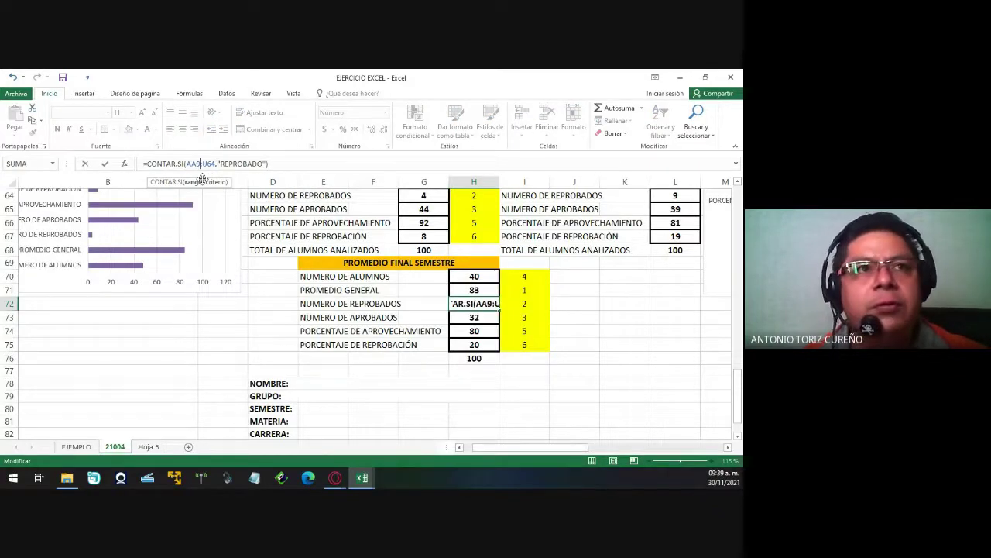
pyautogui.press('Right')
pyautogui.press('Right')
pyautogui.press('BackSpace')
pyautogui.press('BackSpace')
pyautogui.press('BackSpace')
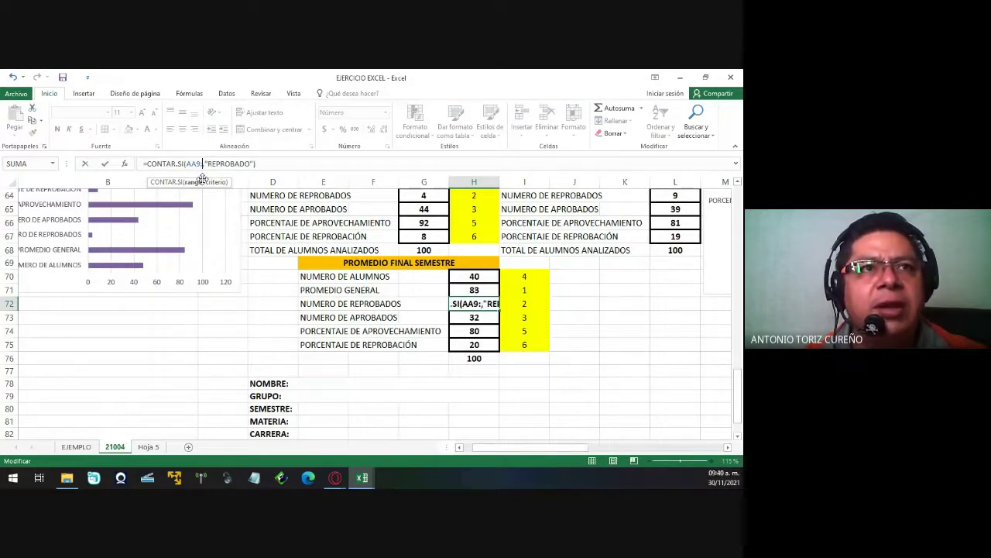
pyautogui.write(':AA5')
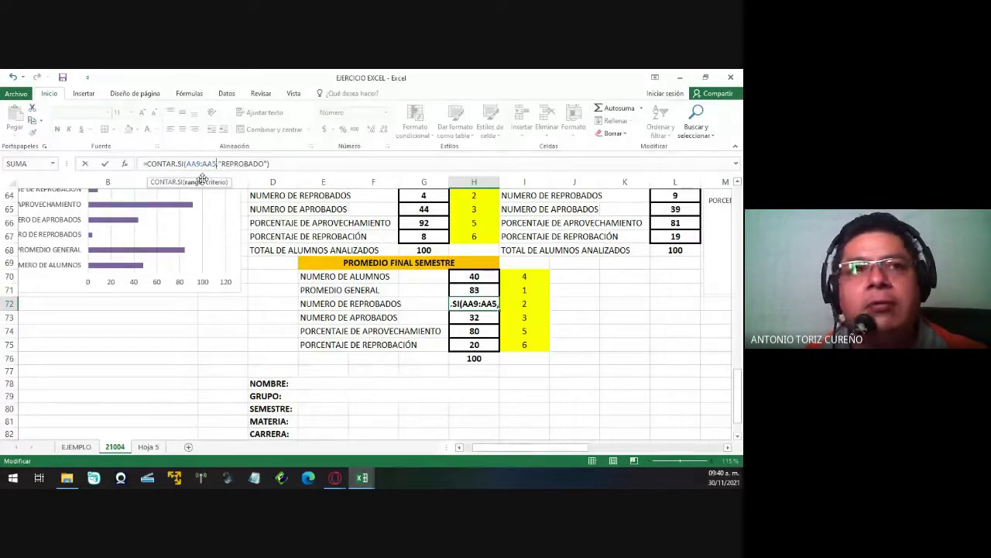
pyautogui.write('6')
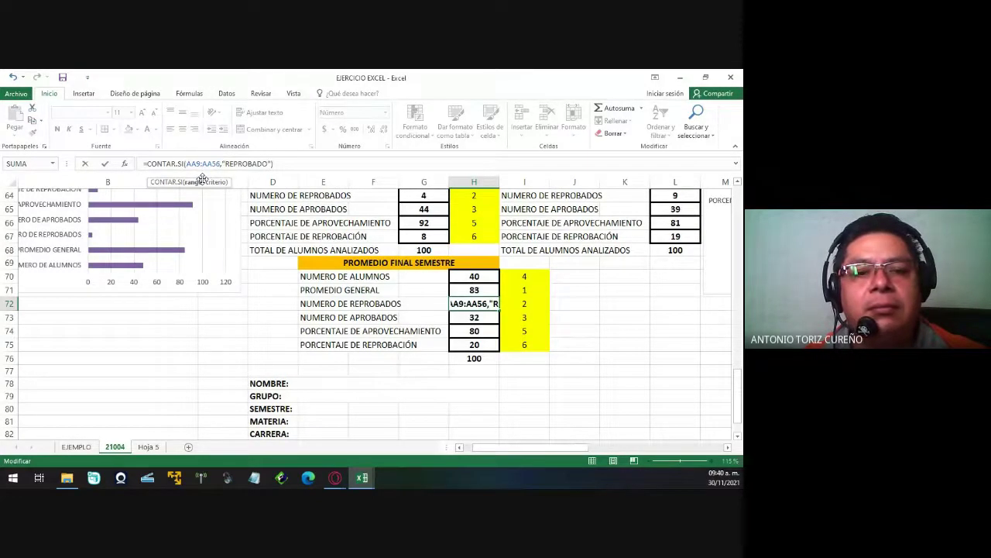
pyautogui.press('Return')
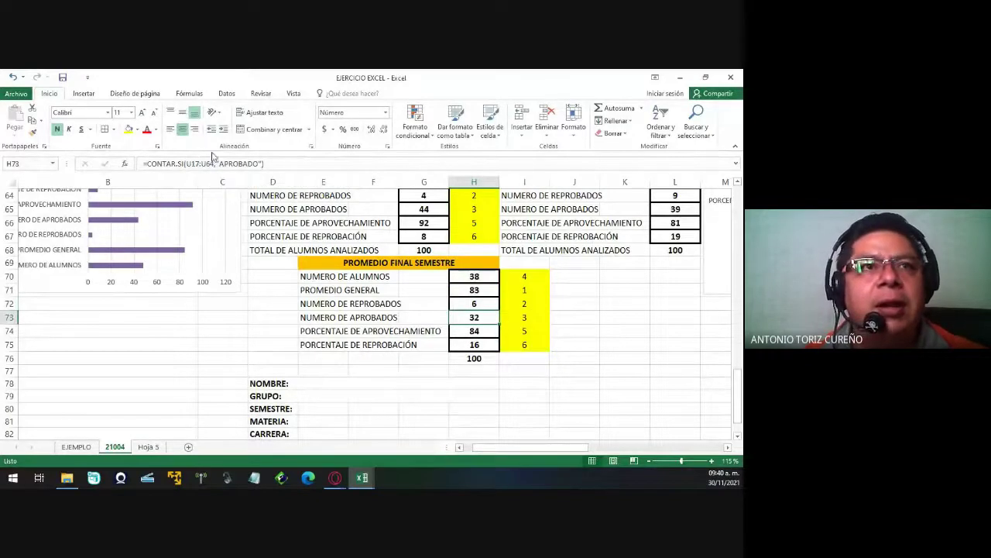
# Change the NUMERO DE APROBADOS count range to AA9:AA56, giving 42.
pyautogui.click(193, 165)
pyautogui.press('Delete')
pyautogui.press('Delete')
pyautogui.press('Delete')
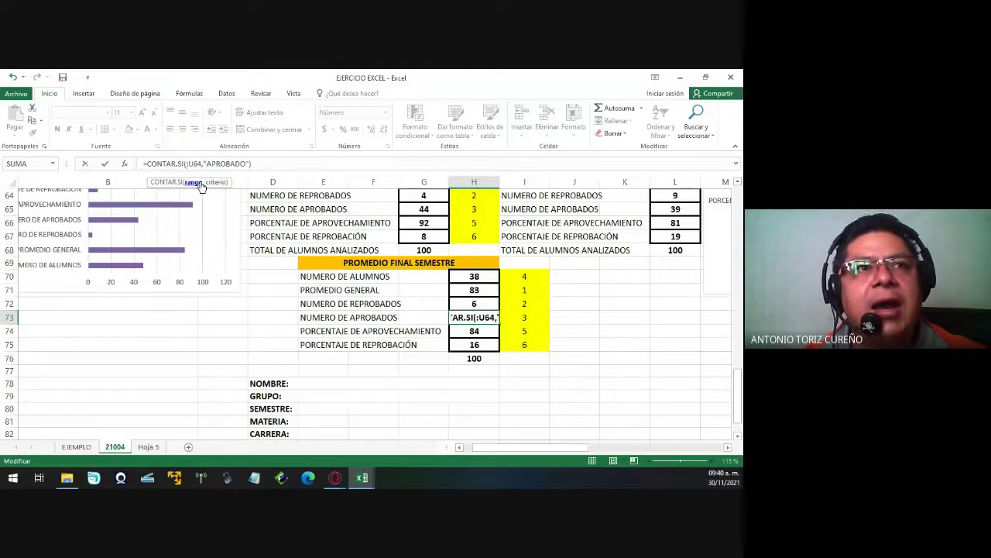
pyautogui.write('AA9')
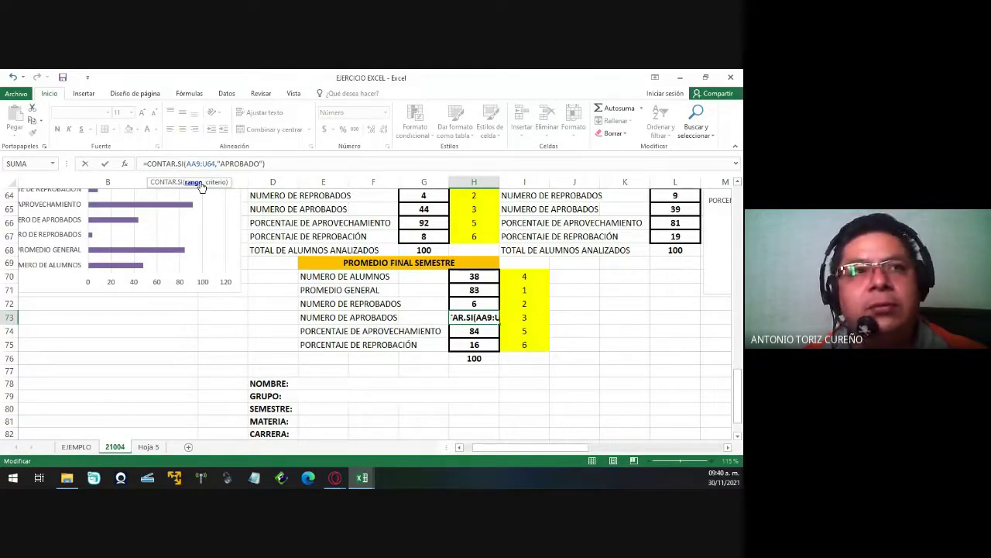
pyautogui.press('Right')
pyautogui.press('Right')
pyautogui.press('Right')
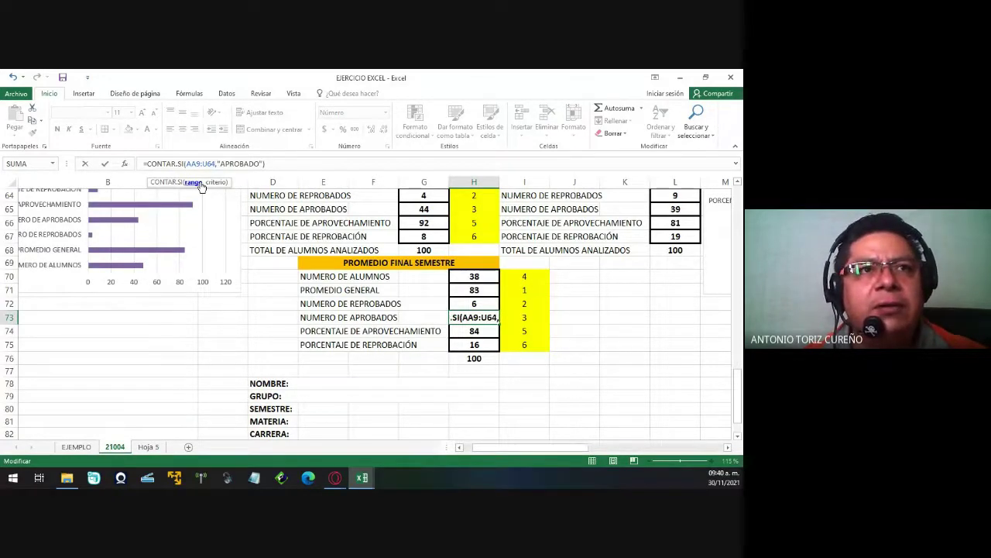
pyautogui.press('BackSpace')
pyautogui.press('BackSpace')
pyautogui.press('BackSpace')
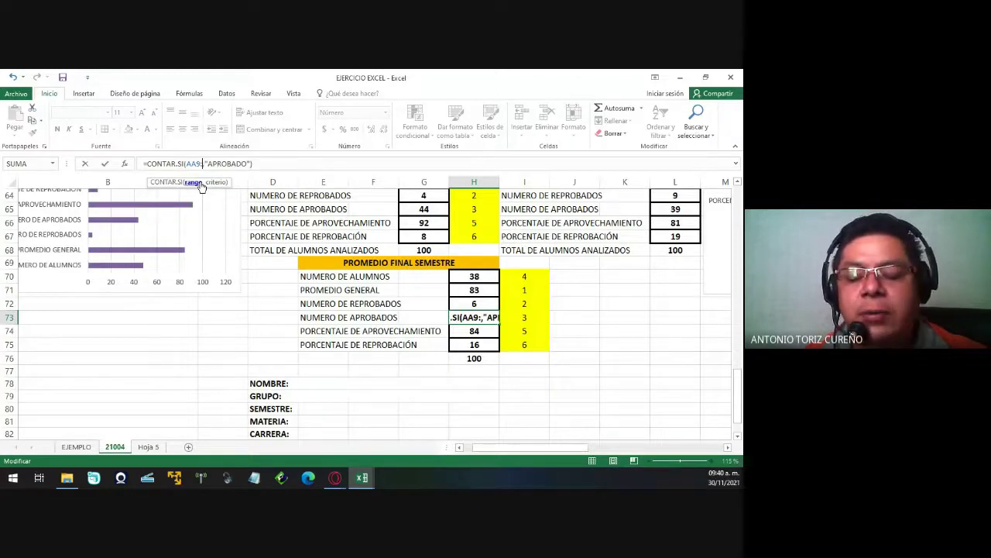
pyautogui.write('AA5')
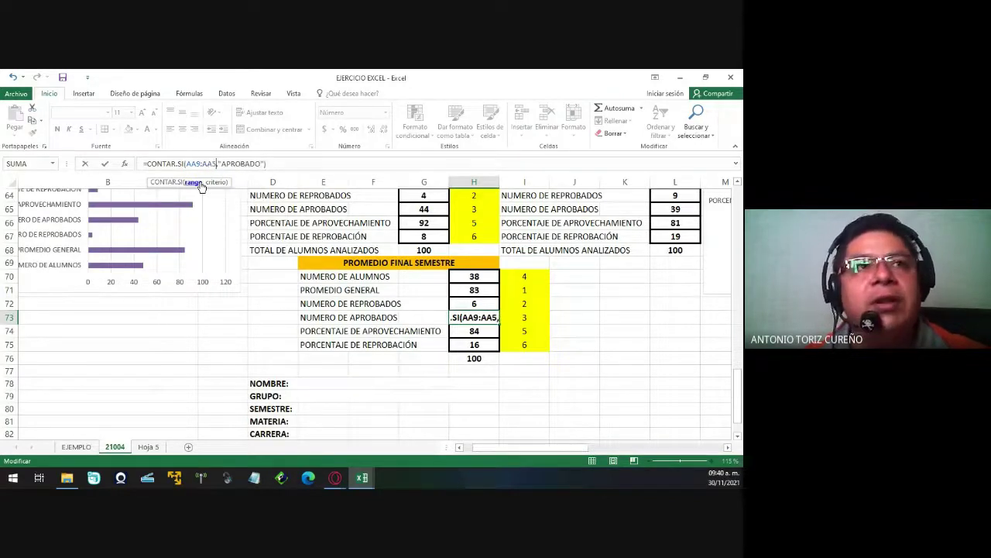
pyautogui.write('6')
pyautogui.press('Return')
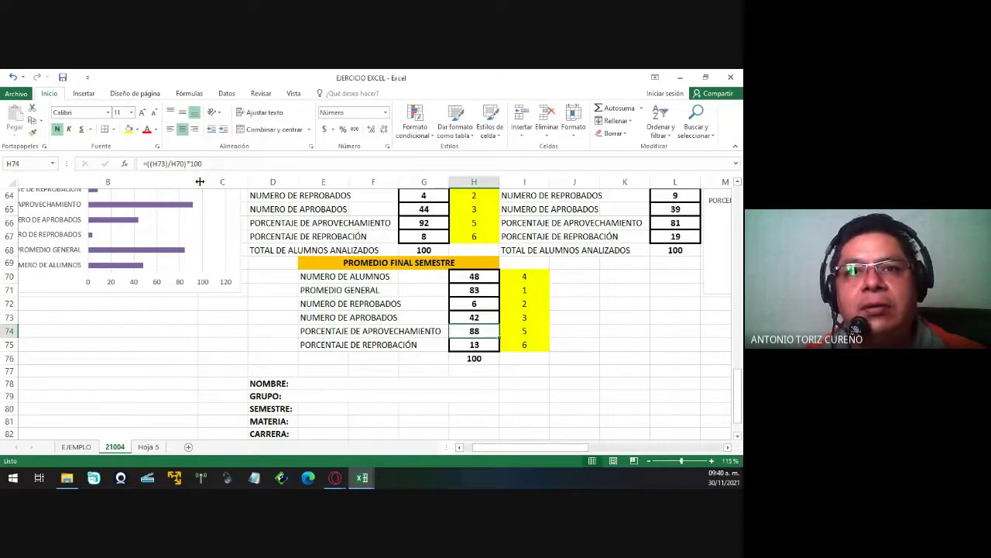
# Reconfirm the percentage and total formulas, then copy the TOTAL DE ALUMNOS ANALIZADOS label from D68.
pyautogui.press('F2')
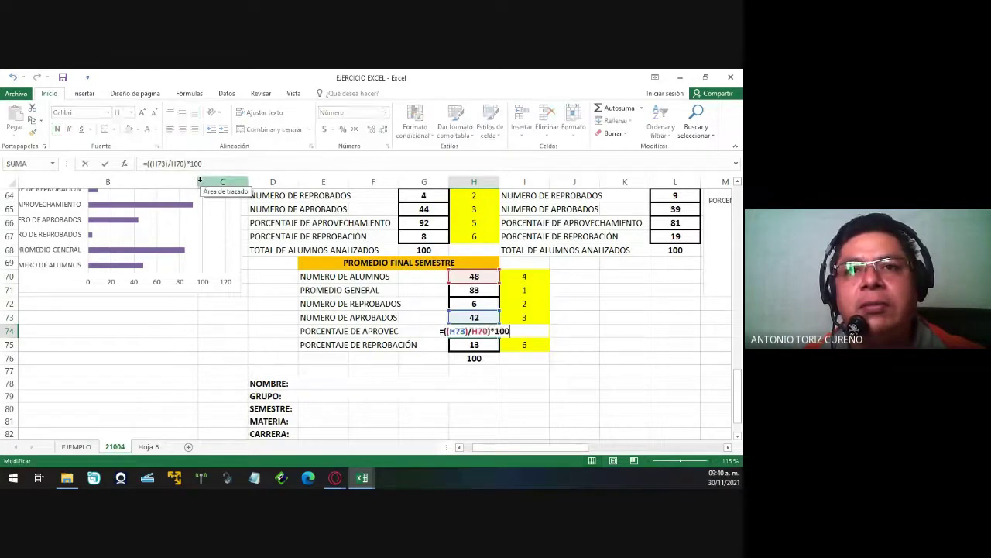
pyautogui.press('Return')
pyautogui.press('F2')
pyautogui.press('Return')
pyautogui.press('F2')
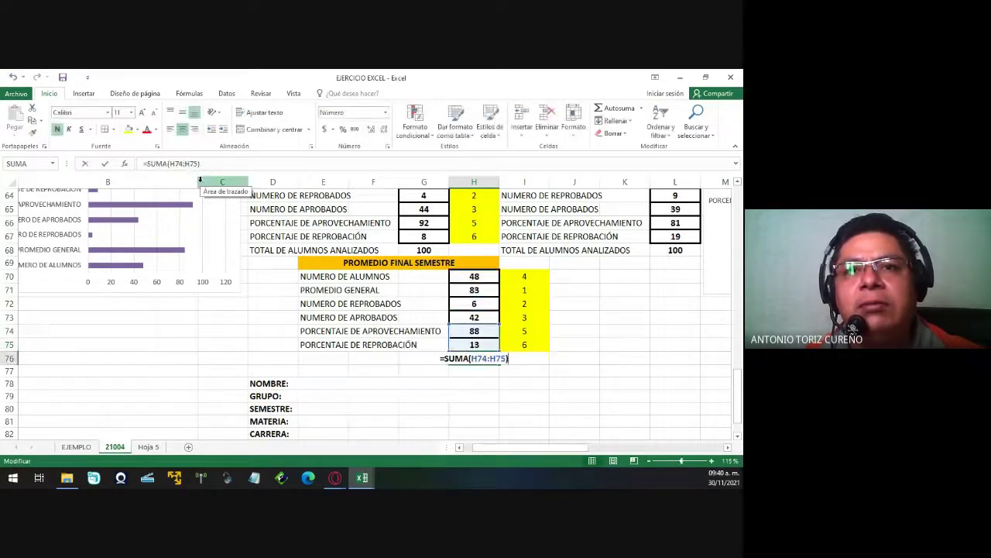
pyautogui.press('Return')
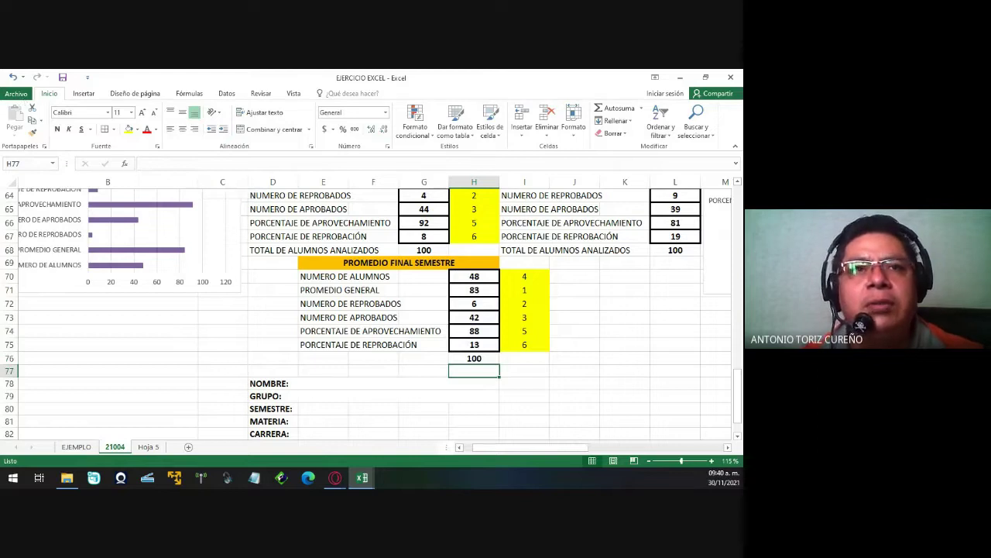
pyautogui.click(264, 251)
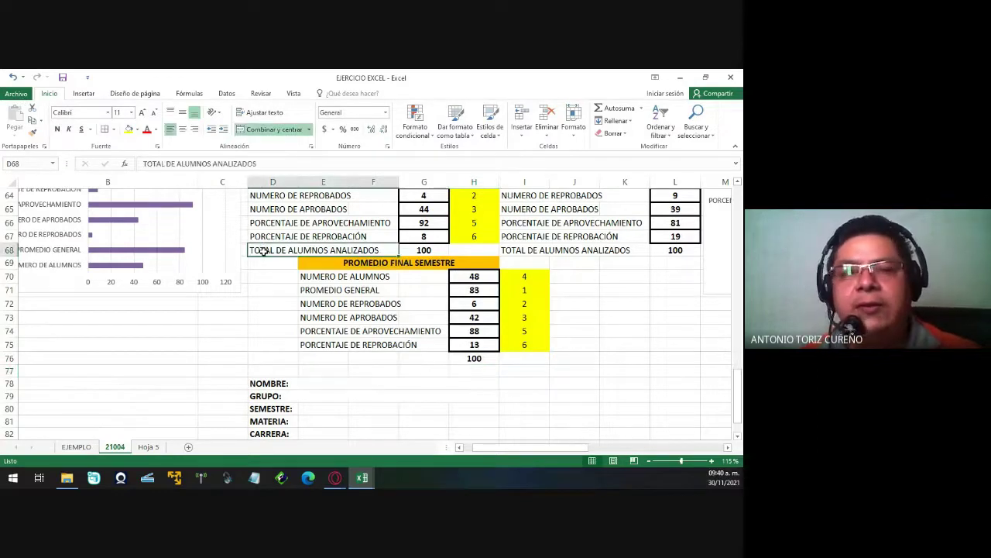
pyautogui.hotkey('ctrl', 'c')
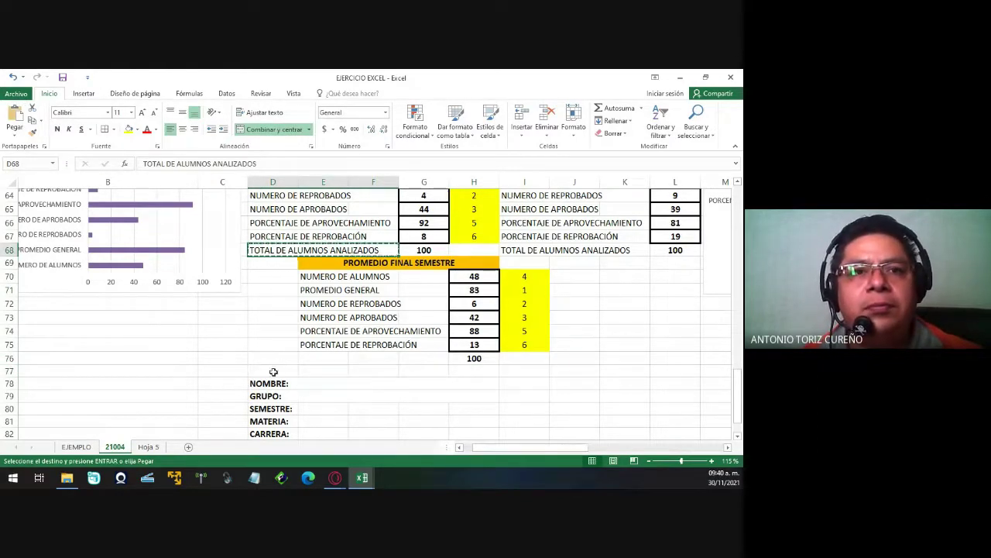
# Paste the TOTAL DE ALUMNOS ANALIZADOS label into E76 beside the total of 100.
pyautogui.click(271, 358)
pyautogui.hotkey('ctrl', 'v')
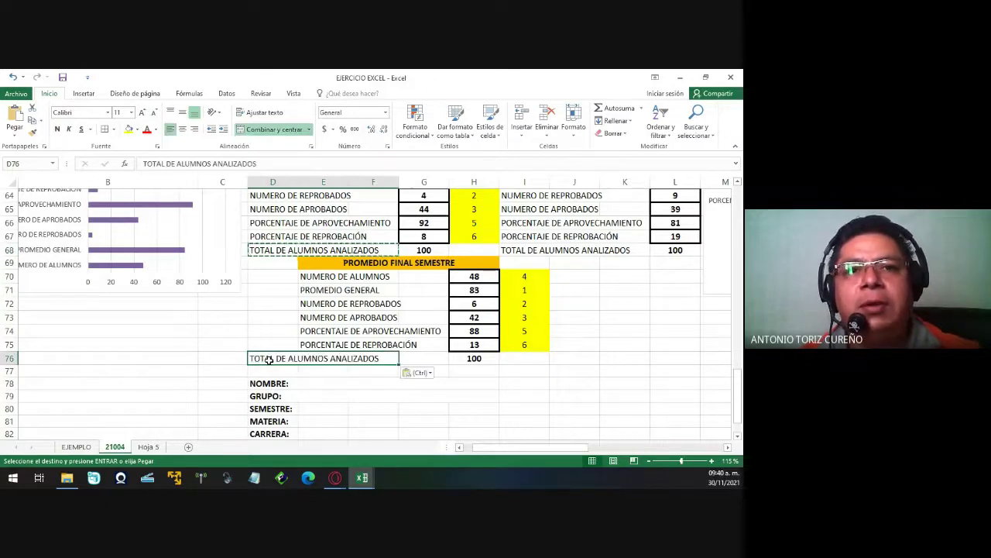
pyautogui.hotkey('ctrl', 'z')
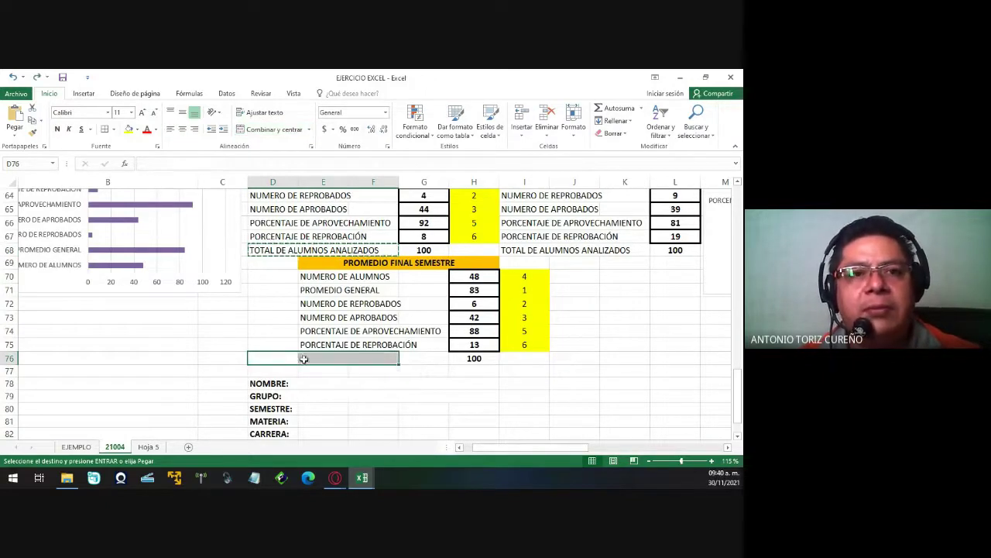
pyautogui.click(319, 361)
pyautogui.hotkey('ctrl', 'v')
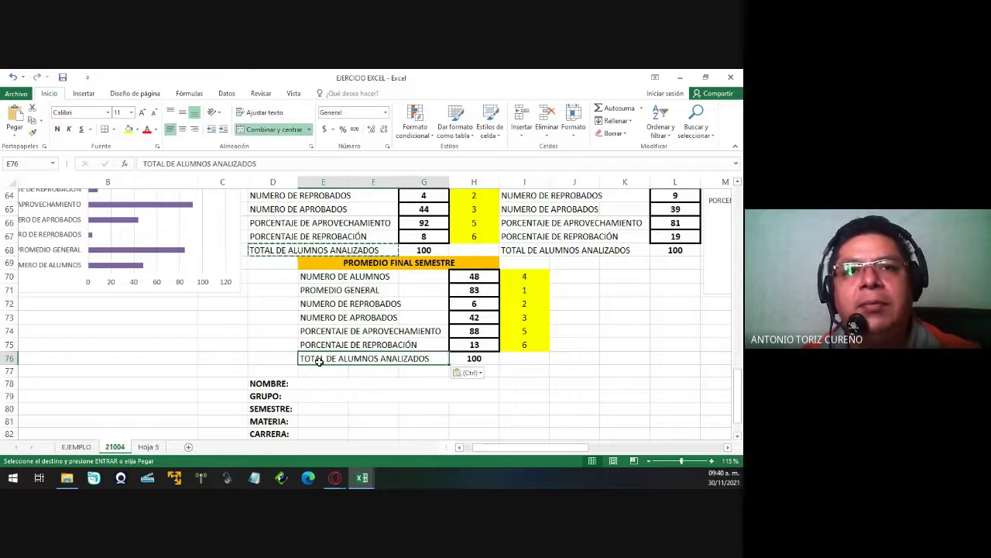
pyautogui.press('Escape')
pyautogui.moveTo(263, 396); pyautogui.dragTo(480, 396)
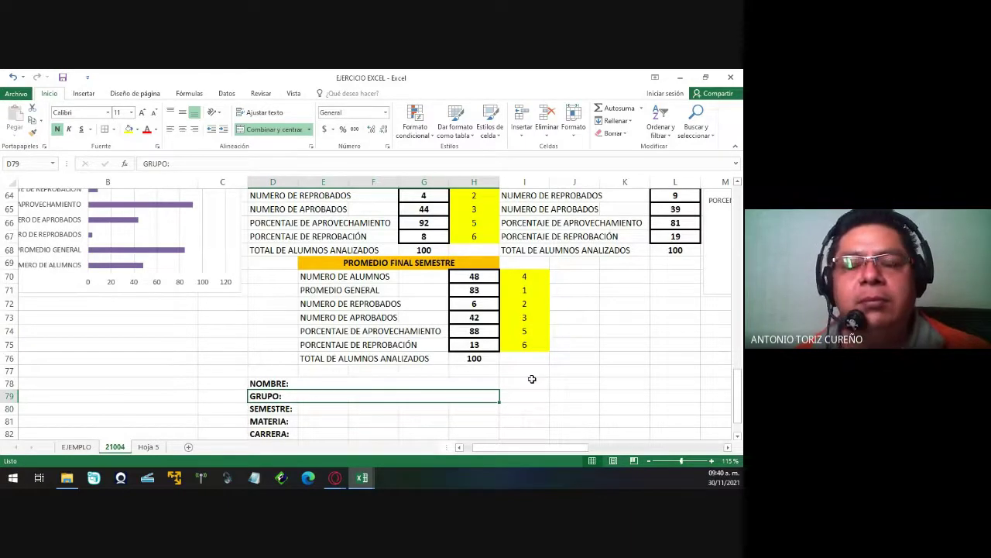
# Select the whole Promedio Final Semestre table E69:H76.
pyautogui.click(320, 262)
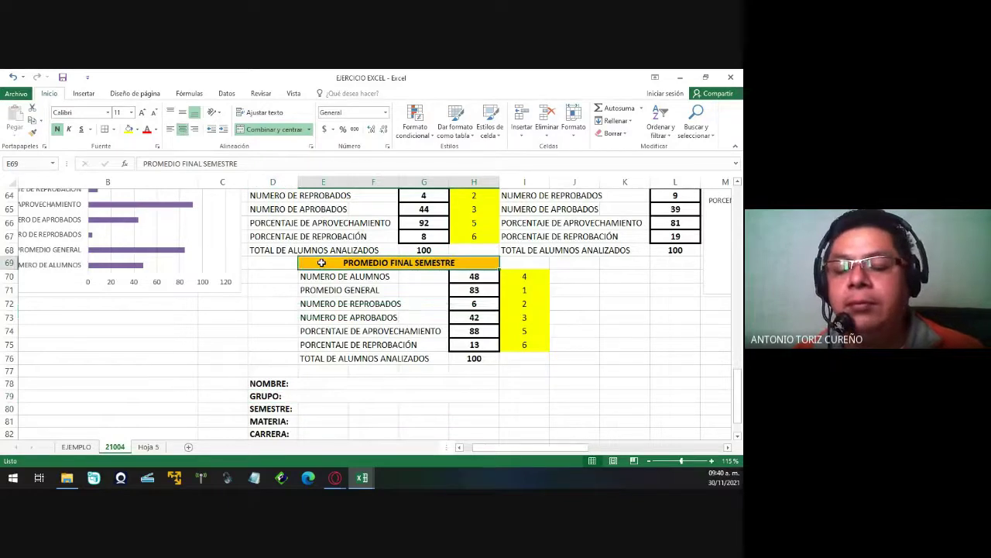
pyautogui.hotkey('shift', 'Down')
pyautogui.hotkey('shift', 'Down')
pyautogui.hotkey('shift', 'Down')
pyautogui.hotkey('shift', 'Down')
pyautogui.hotkey('shift', 'Down')
pyautogui.hotkey('shift', 'Down')
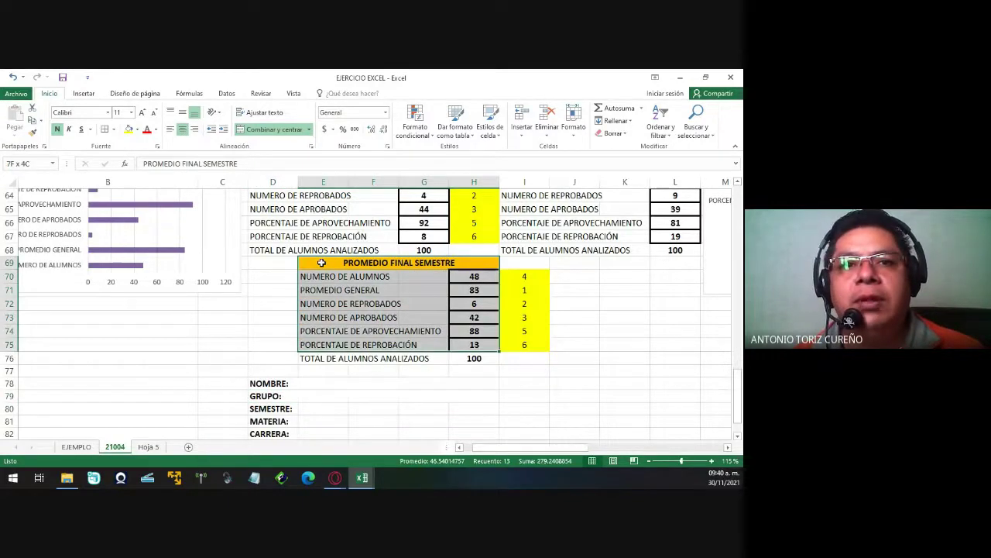
pyautogui.hotkey('shift', 'Down')
pyautogui.hotkey('shift', 'Down')
pyautogui.hotkey('shift', 'Up')
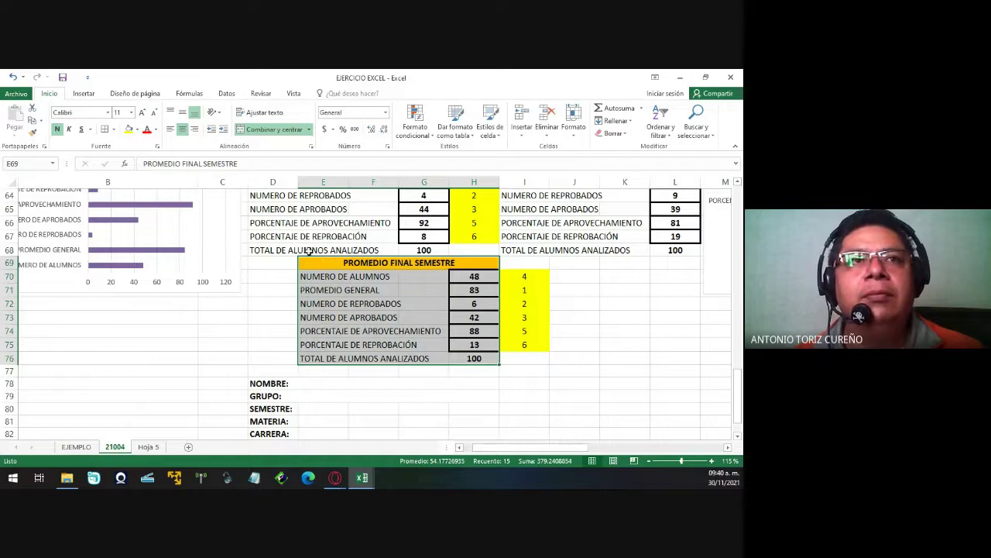
# Insert a recommended clustered bar chart of the semester table and place it beside the yellow numbers.
pyautogui.click(83, 97)
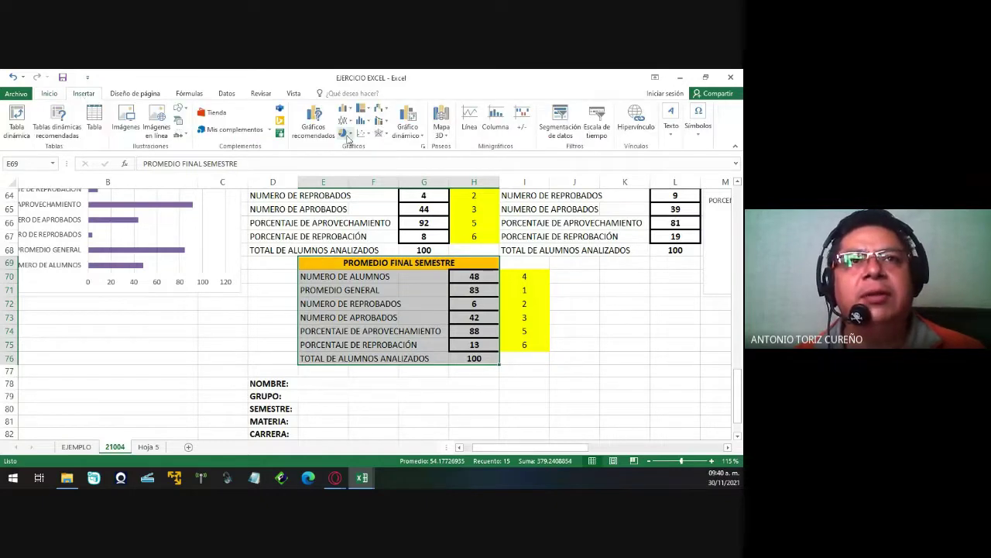
pyautogui.click(313, 122)
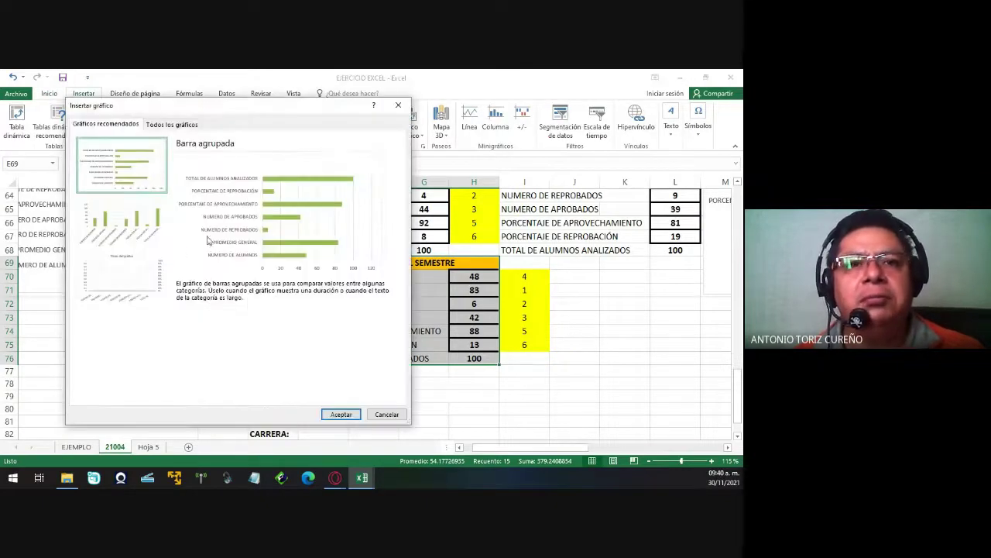
pyautogui.click(340, 414)
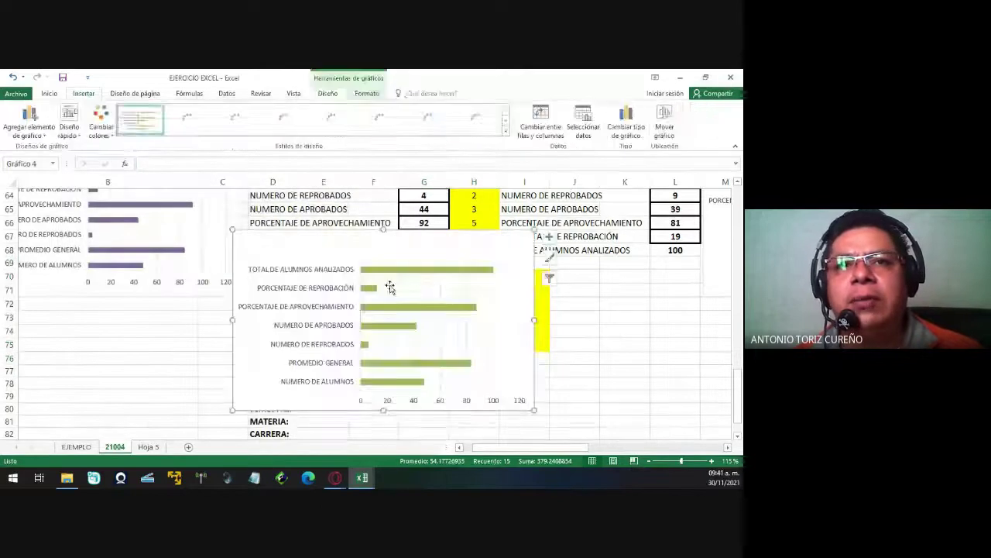
pyautogui.moveTo(390, 287); pyautogui.dragTo(655, 323)
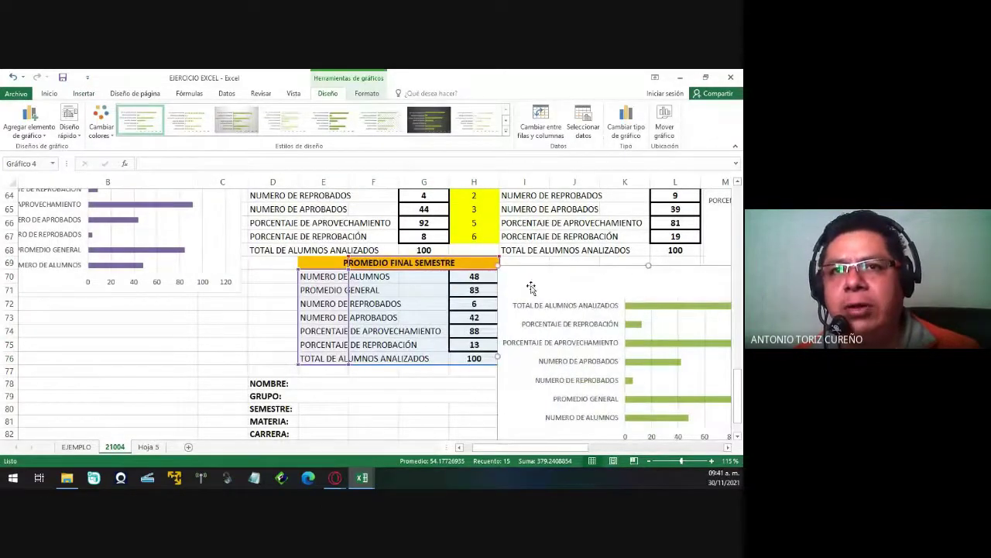
pyautogui.moveTo(545, 302)
pyautogui.mouseDown()
pyautogui.moveTo(606, 357)
pyautogui.moveTo(582, 272)
pyautogui.mouseUp()
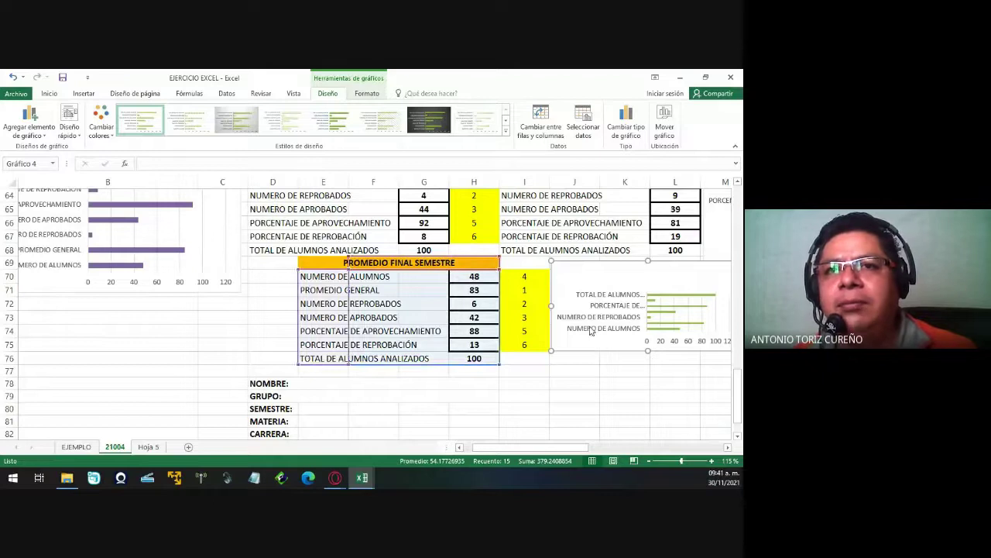
pyautogui.scroll(-1, 591, 331)
pyautogui.scroll(-1, 591, 364)
pyautogui.click(585, 409)
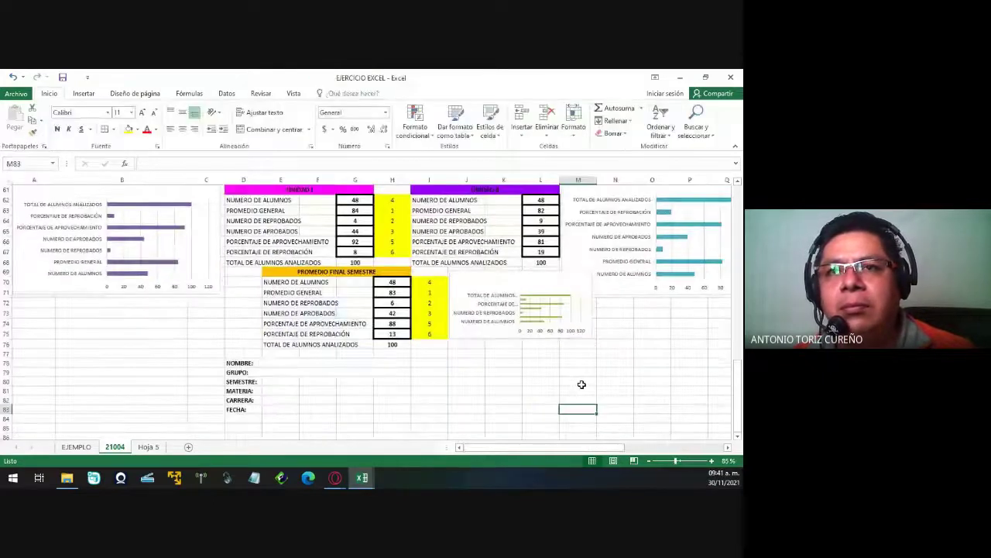
# Enlarge the semester chart and move it below the purple Unidad I chart, matching its width.
pyautogui.click(570, 338)
pyautogui.moveTo(597, 340); pyautogui.dragTo(633, 365)
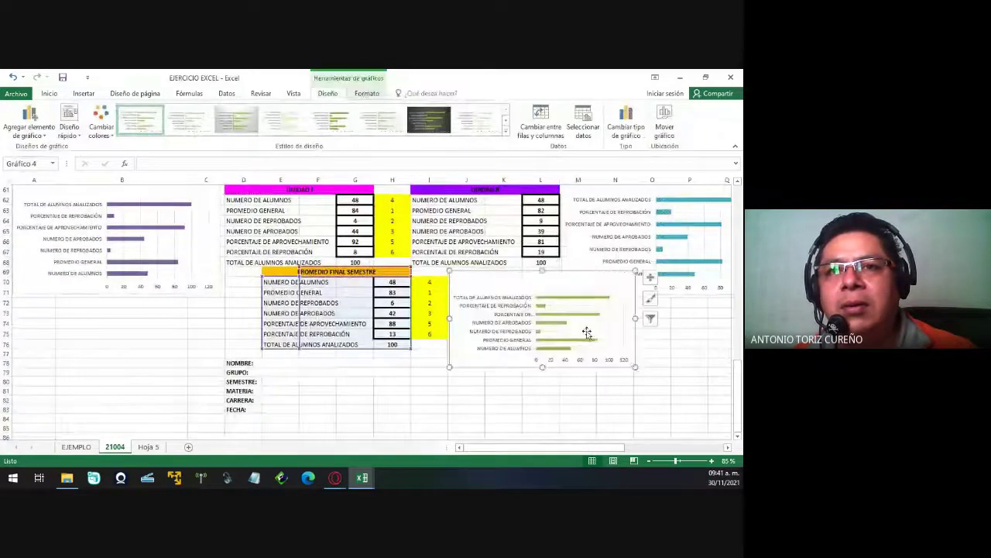
pyautogui.moveTo(528, 283); pyautogui.dragTo(532, 305)
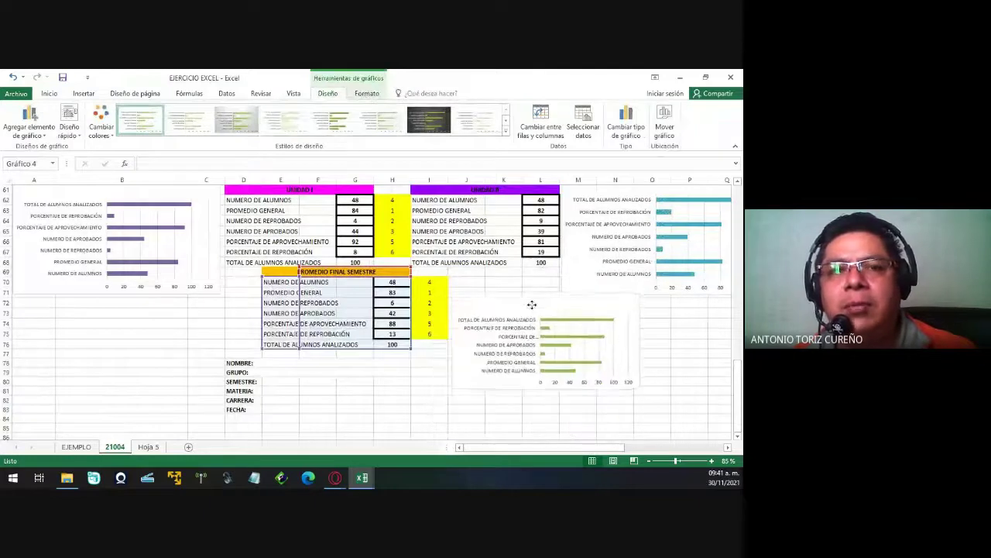
pyautogui.moveTo(532, 304)
pyautogui.mouseDown()
pyautogui.moveTo(102, 320)
pyautogui.moveTo(116, 321)
pyautogui.mouseUp()
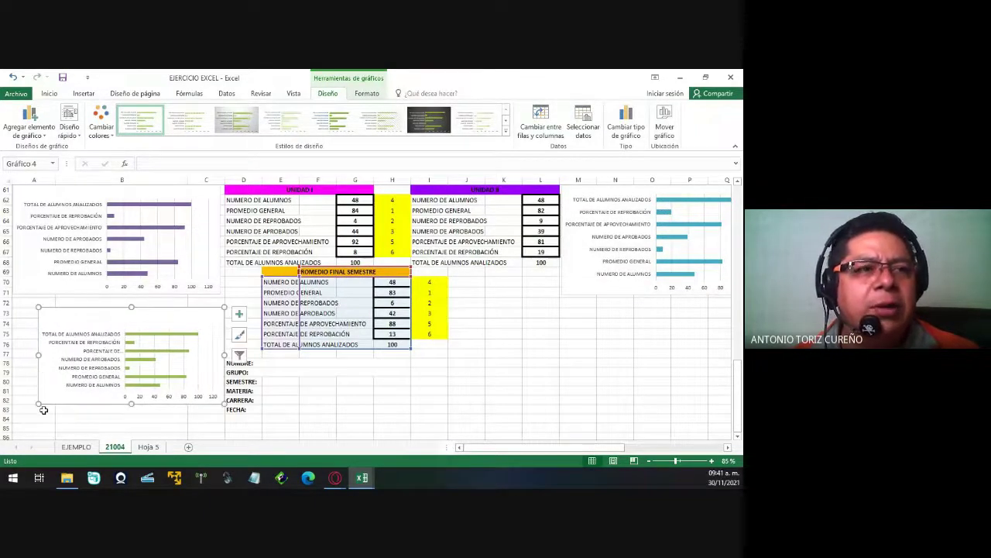
pyautogui.moveTo(39, 404); pyautogui.dragTo(9, 422)
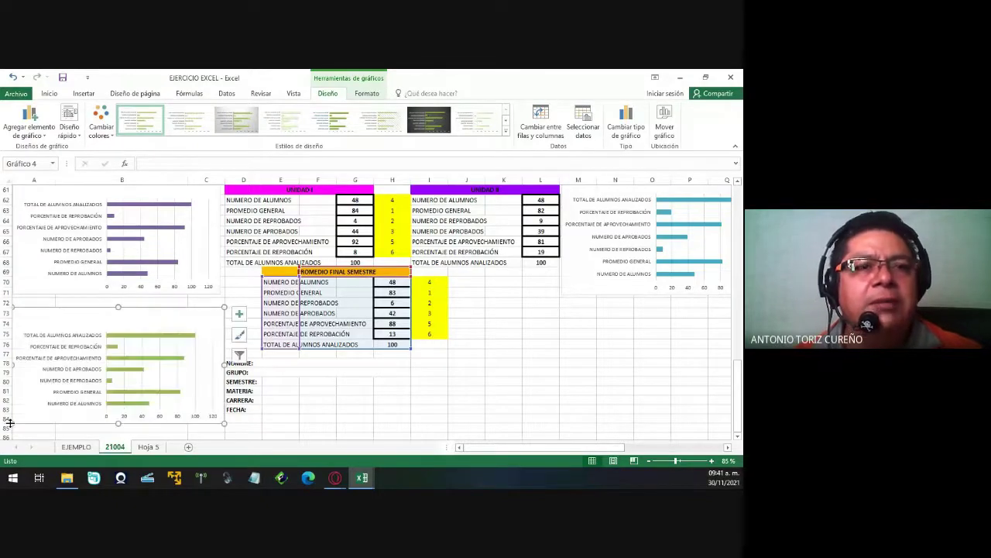
# Recolour the semester chart's bars orange using the chart colour palettes.
pyautogui.click(101, 124)
pyautogui.click(105, 292)
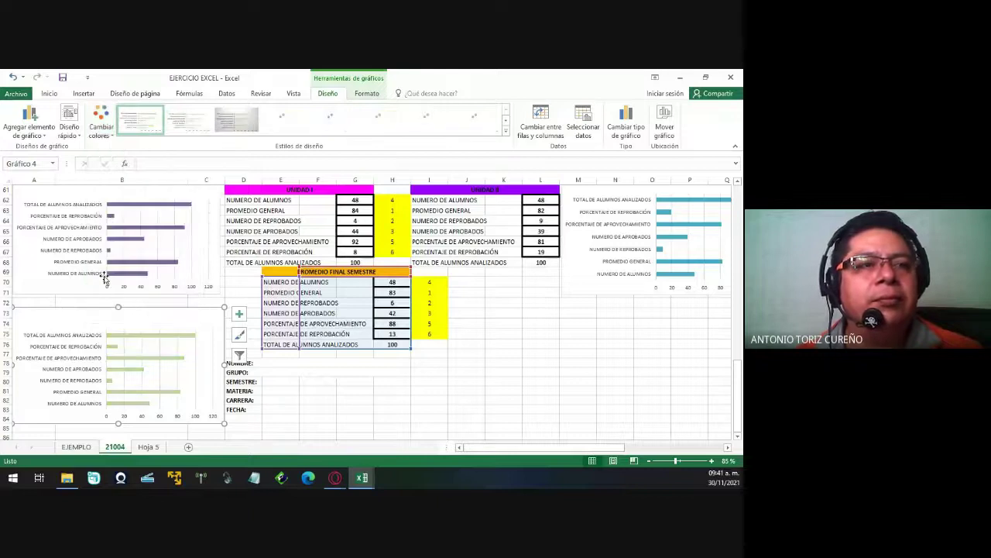
pyautogui.click(101, 137)
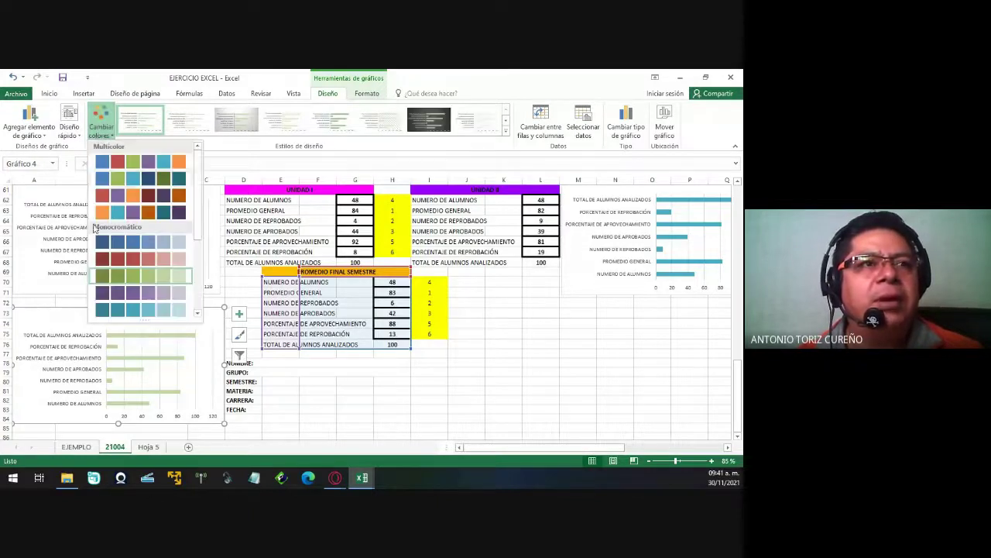
pyautogui.click(104, 220)
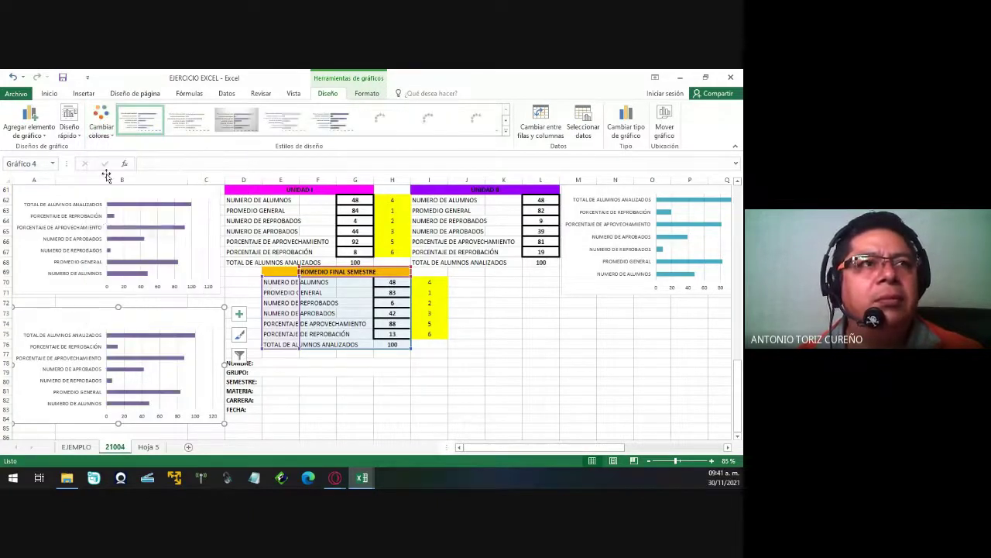
pyautogui.click(101, 128)
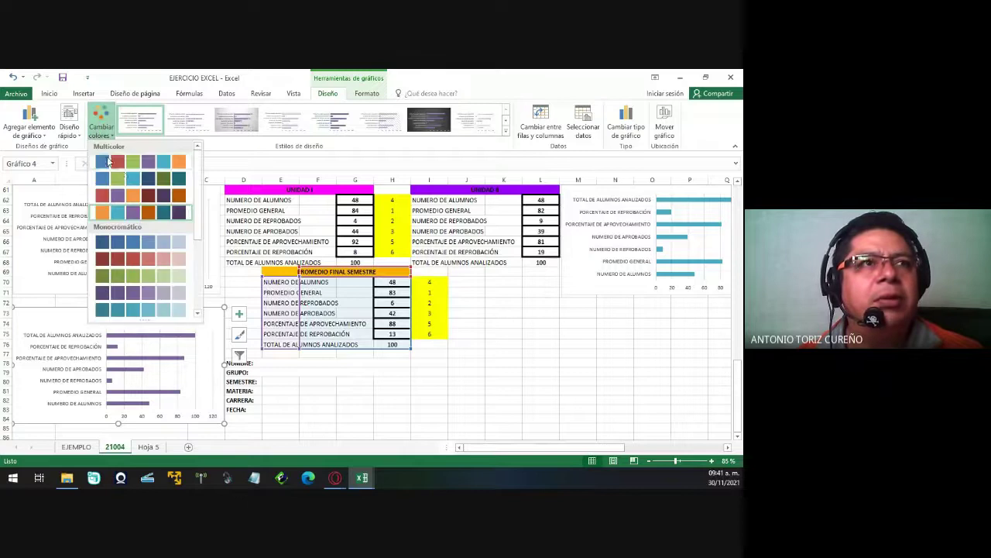
pyautogui.click(105, 212)
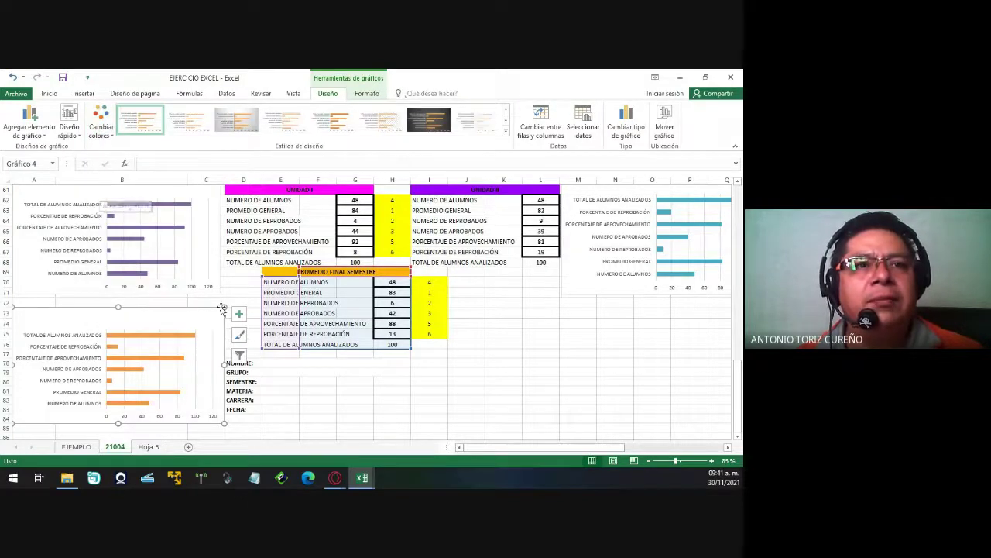
pyautogui.click(248, 291)
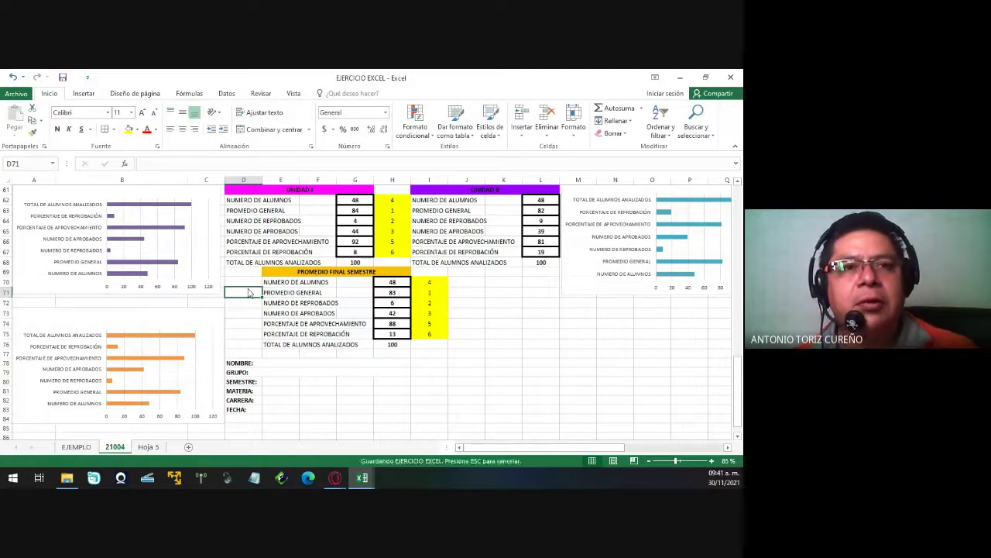
pyautogui.click(273, 367)
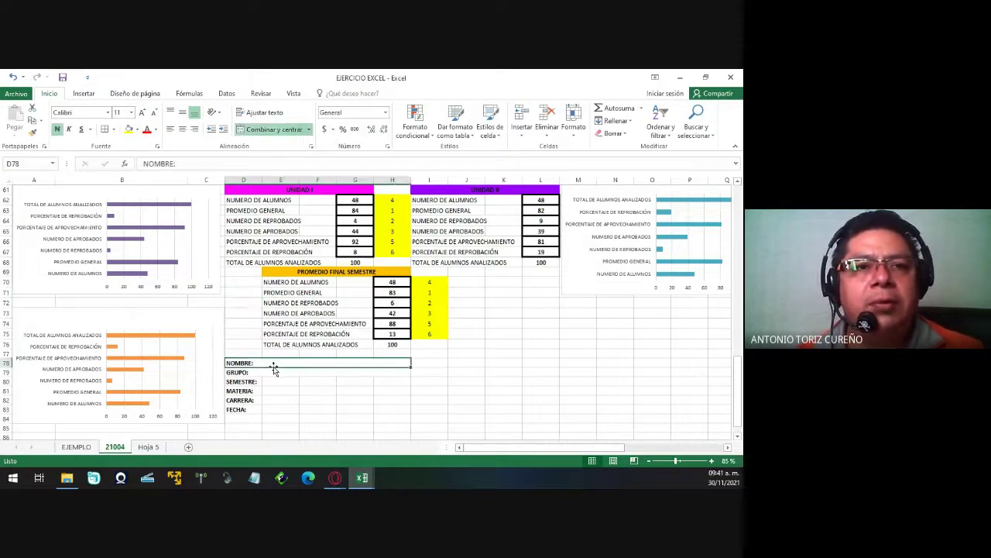
pyautogui.click(276, 382)
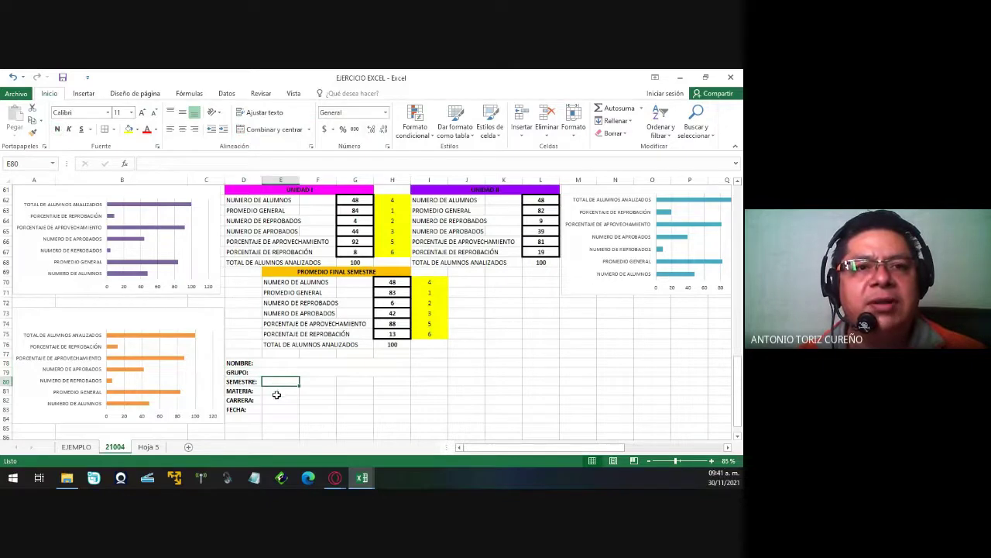
pyautogui.click(277, 393)
pyautogui.click(277, 403)
pyautogui.moveTo(279, 418); pyautogui.dragTo(279, 413)
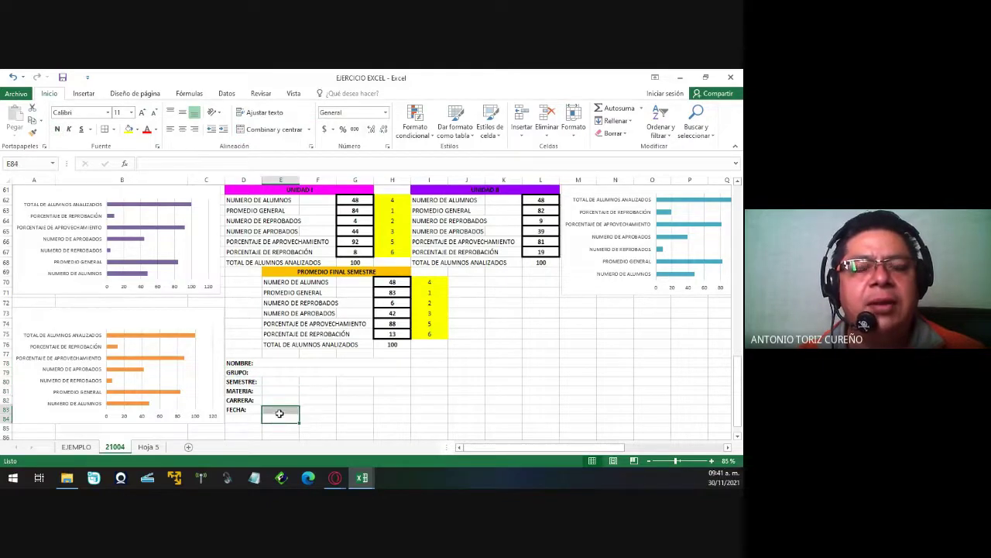
pyautogui.click(292, 394)
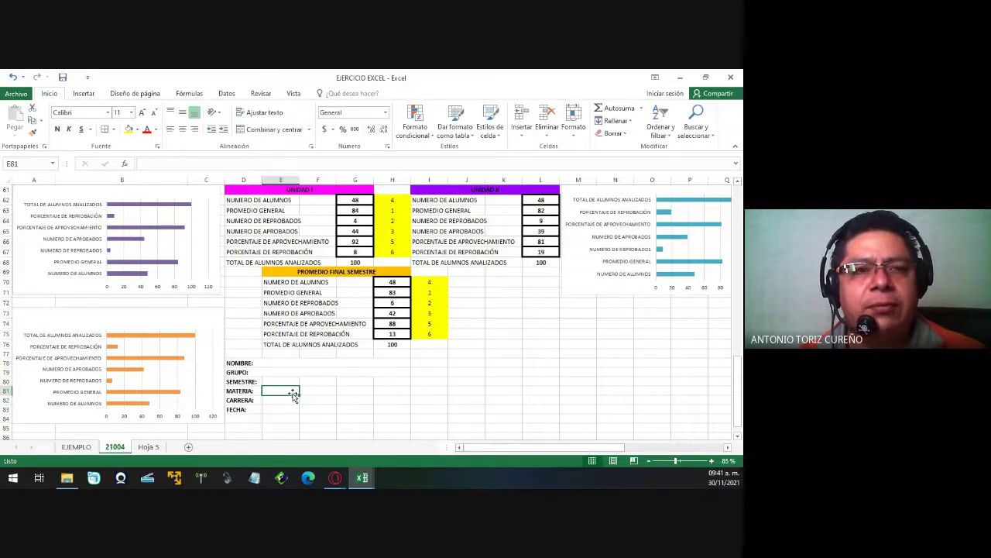
pyautogui.doubleClick(279, 362)
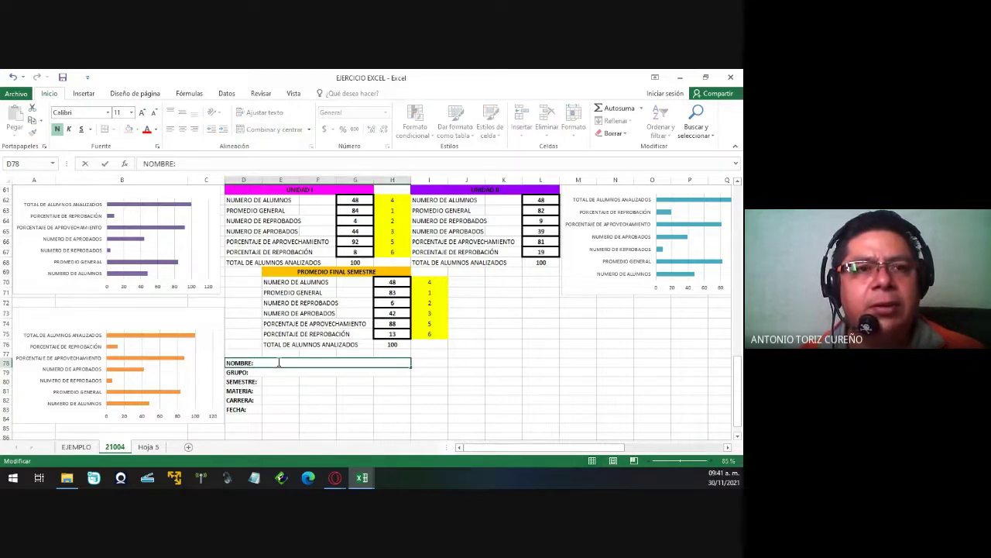
pyautogui.click(278, 372)
pyautogui.doubleClick(277, 371)
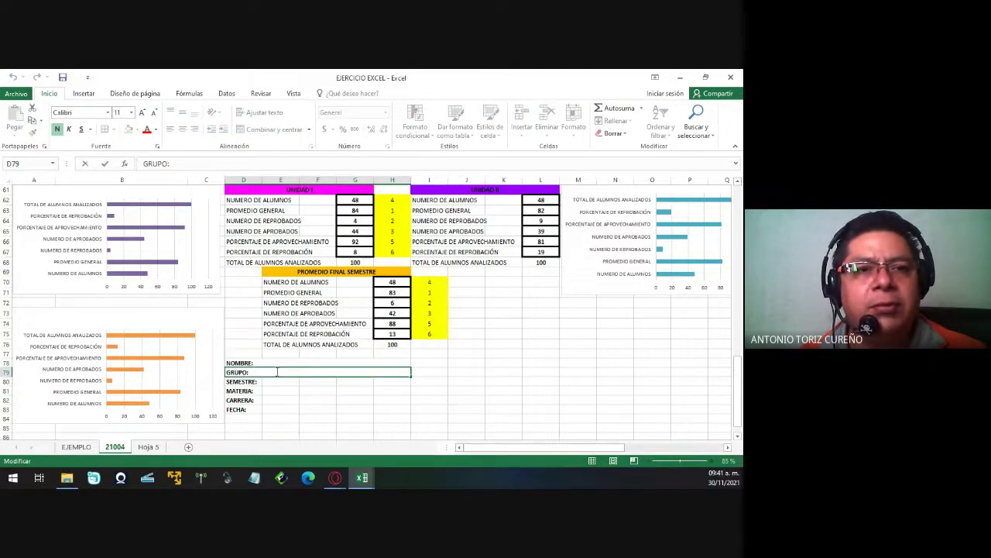
pyautogui.click(276, 381)
pyautogui.click(279, 391)
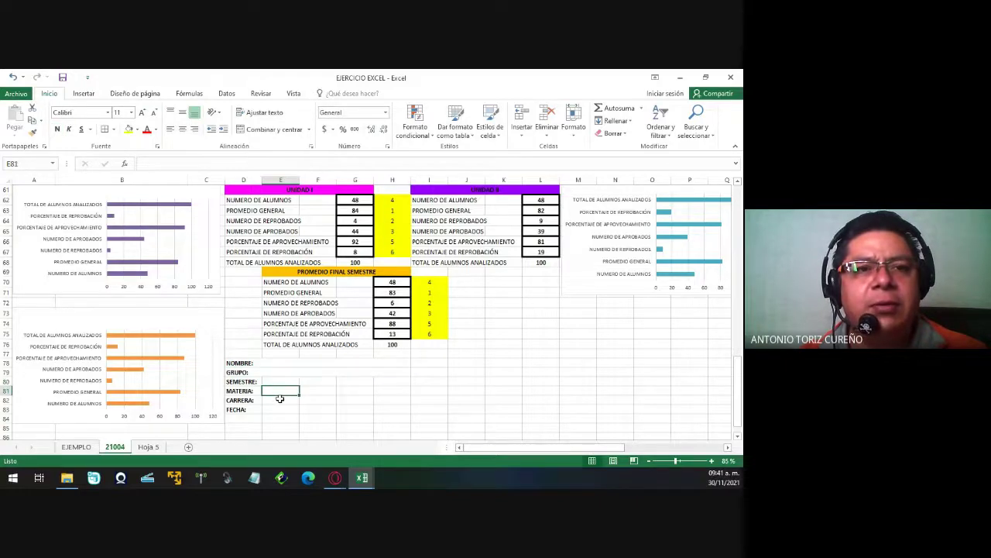
pyautogui.click(279, 400)
pyautogui.click(280, 410)
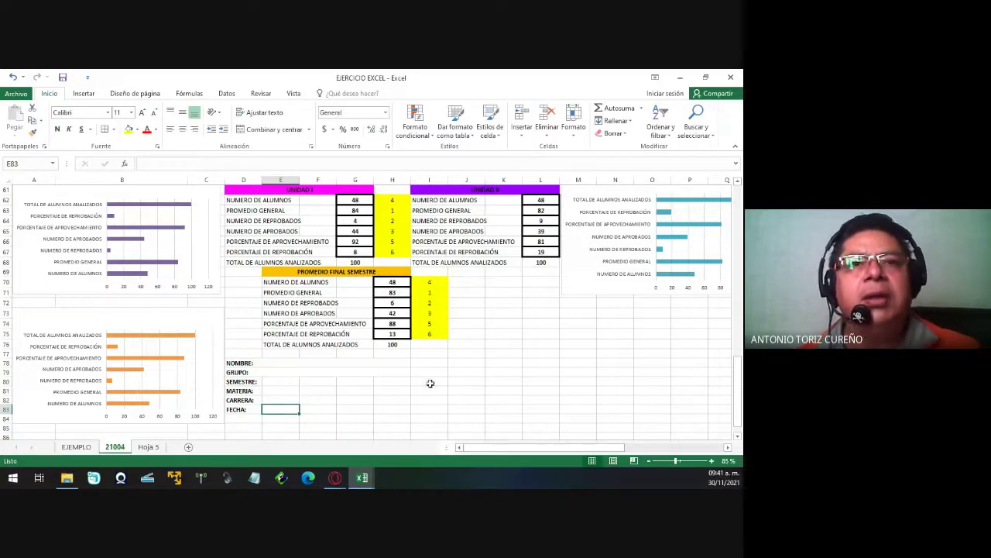
# Scroll through the finished grade sheet to review it, then close Excel.
pyautogui.keyDown('ctrl'); pyautogui.scroll(-1, 446, 385); pyautogui.keyUp('ctrl')
pyautogui.keyDown('ctrl'); pyautogui.scroll(-1, 480, 378); pyautogui.keyUp('ctrl')
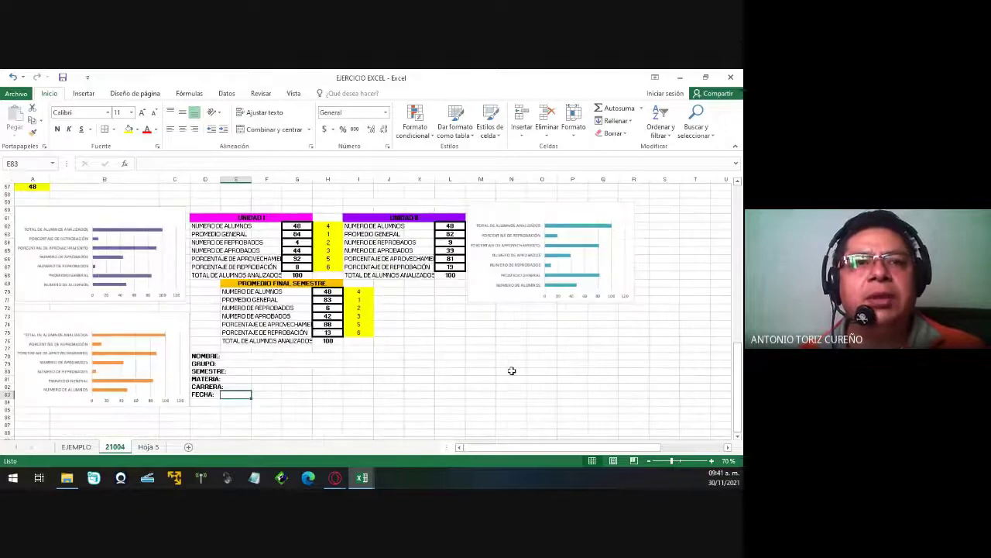
pyautogui.keyDown('ctrl'); pyautogui.scroll(-2, 511, 371); pyautogui.keyUp('ctrl')
pyautogui.keyDown('ctrl'); pyautogui.scroll(1, 512, 371); pyautogui.keyUp('ctrl')
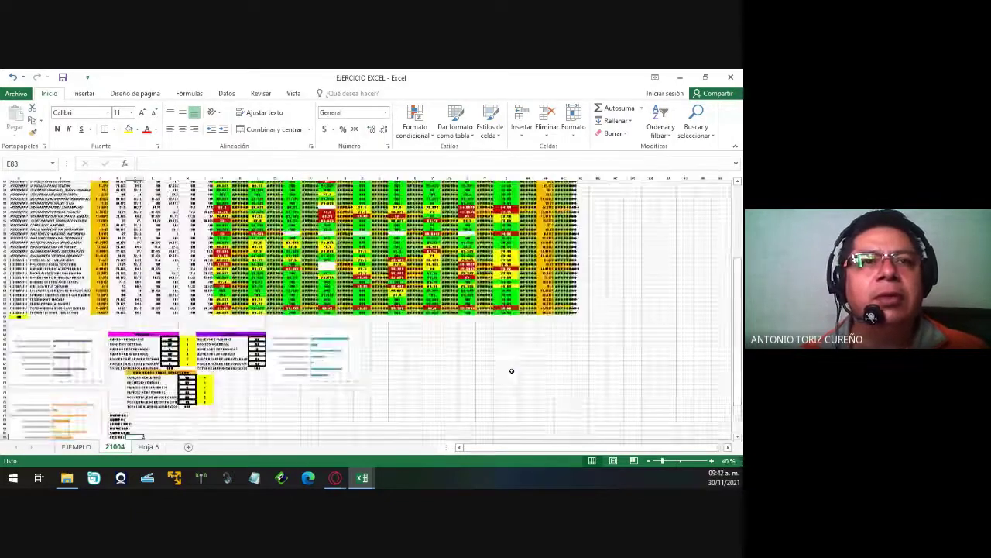
pyautogui.keyDown('ctrl'); pyautogui.scroll(1, 511, 371); pyautogui.keyUp('ctrl')
pyautogui.keyDown('ctrl'); pyautogui.scroll(1, 512, 371); pyautogui.keyUp('ctrl')
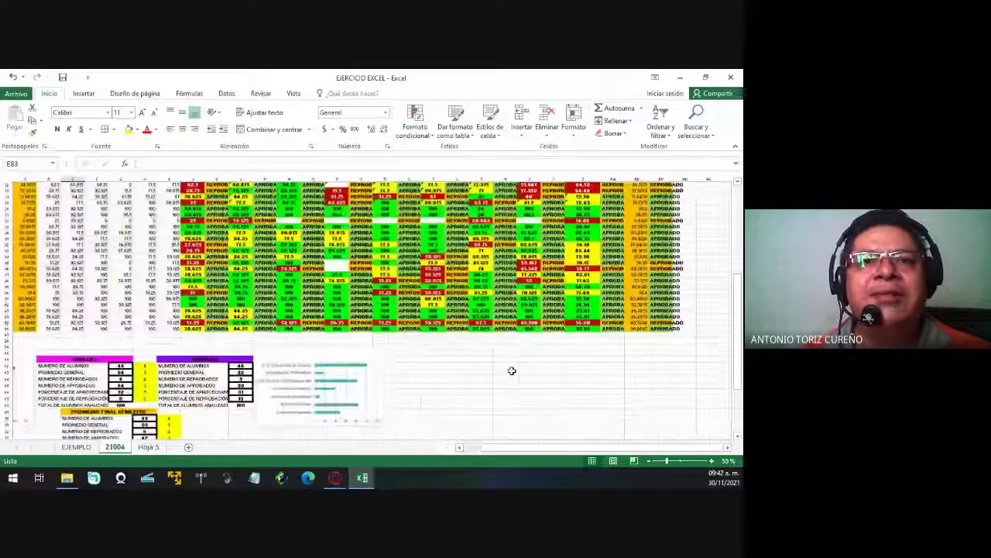
pyautogui.keyDown('ctrl'); pyautogui.scroll(1, 511, 371); pyautogui.keyUp('ctrl')
pyautogui.scroll(2, 511, 371)
pyautogui.scroll(3, 511, 371)
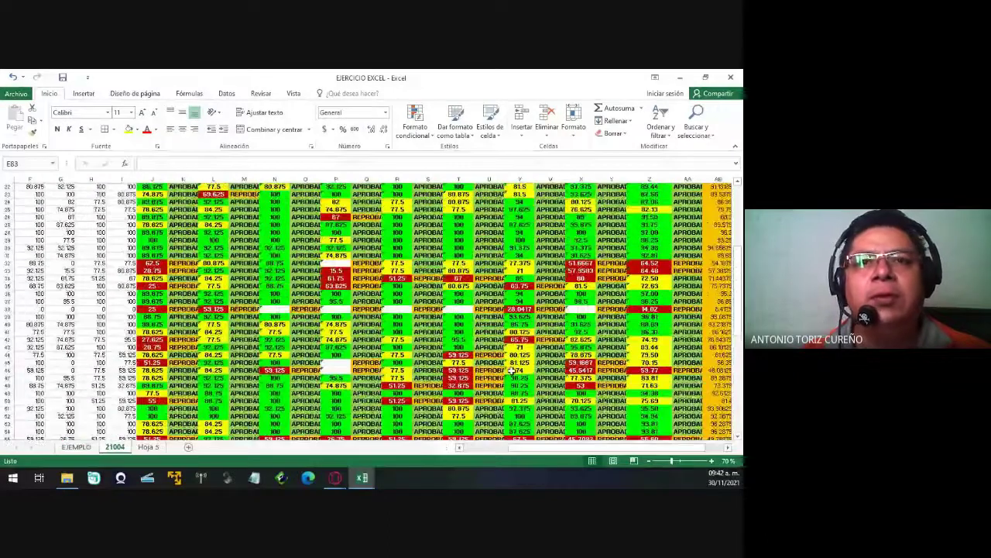
pyautogui.scroll(2, 511, 371)
pyautogui.scroll(3, 511, 371)
pyautogui.scroll(2, 511, 371)
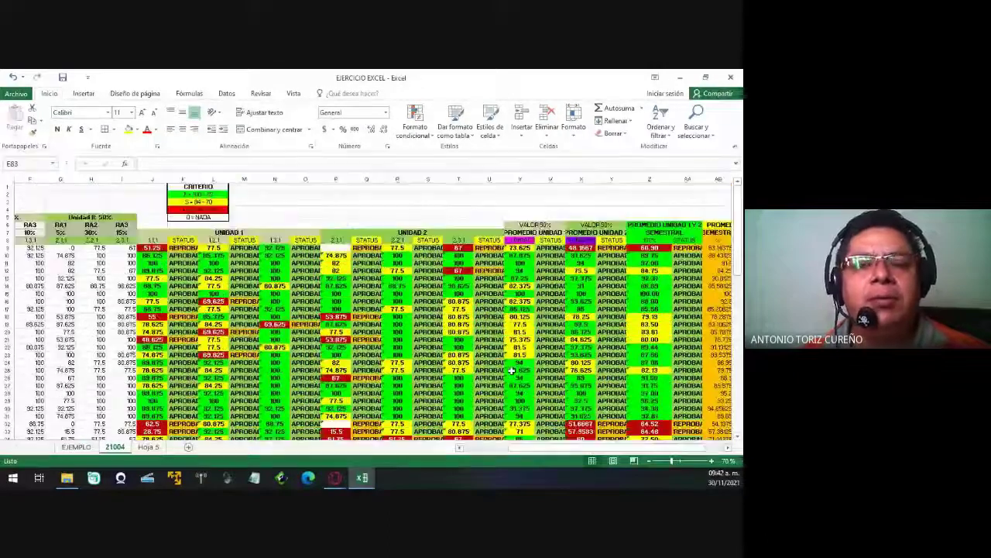
pyautogui.keyDown('ctrl'); pyautogui.scroll(-1, 511, 371); pyautogui.keyUp('ctrl')
pyautogui.keyDown('ctrl'); pyautogui.scroll(-1, 511, 371); pyautogui.keyUp('ctrl')
pyautogui.keyDown('ctrl'); pyautogui.scroll(-2, 511, 371); pyautogui.keyUp('ctrl')
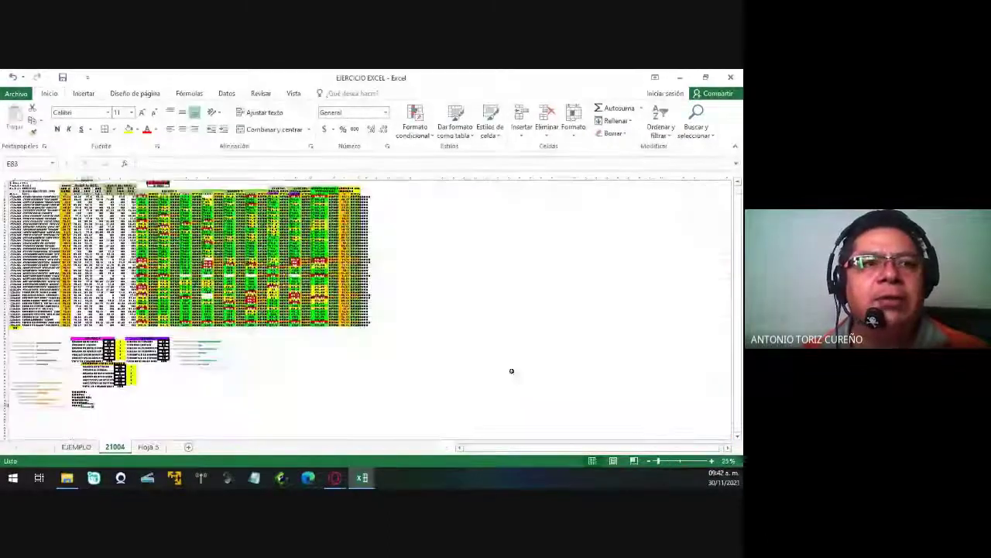
pyautogui.keyDown('ctrl'); pyautogui.scroll(1, 511, 371); pyautogui.keyUp('ctrl')
pyautogui.keyDown('ctrl'); pyautogui.scroll(1, 511, 371); pyautogui.keyUp('ctrl')
pyautogui.keyDown('ctrl'); pyautogui.scroll(1, 511, 371); pyautogui.keyUp('ctrl')
pyautogui.keyDown('ctrl'); pyautogui.scroll(1, 512, 371); pyautogui.keyUp('ctrl')
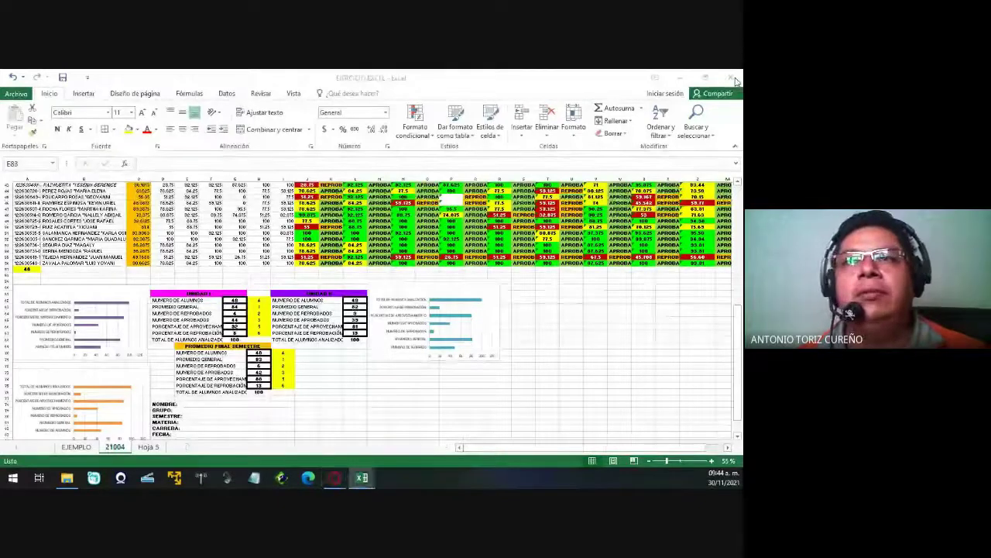
pyautogui.click(734, 78)
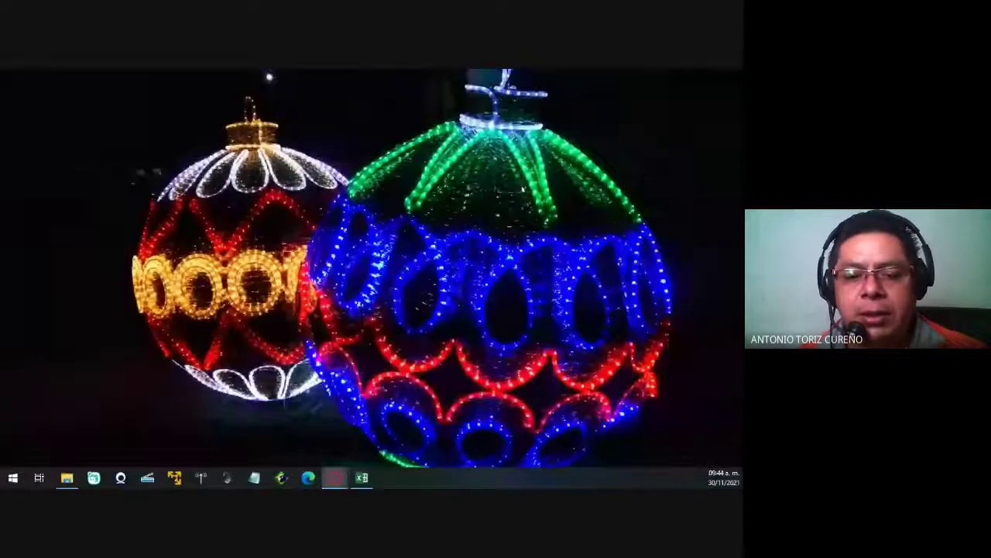